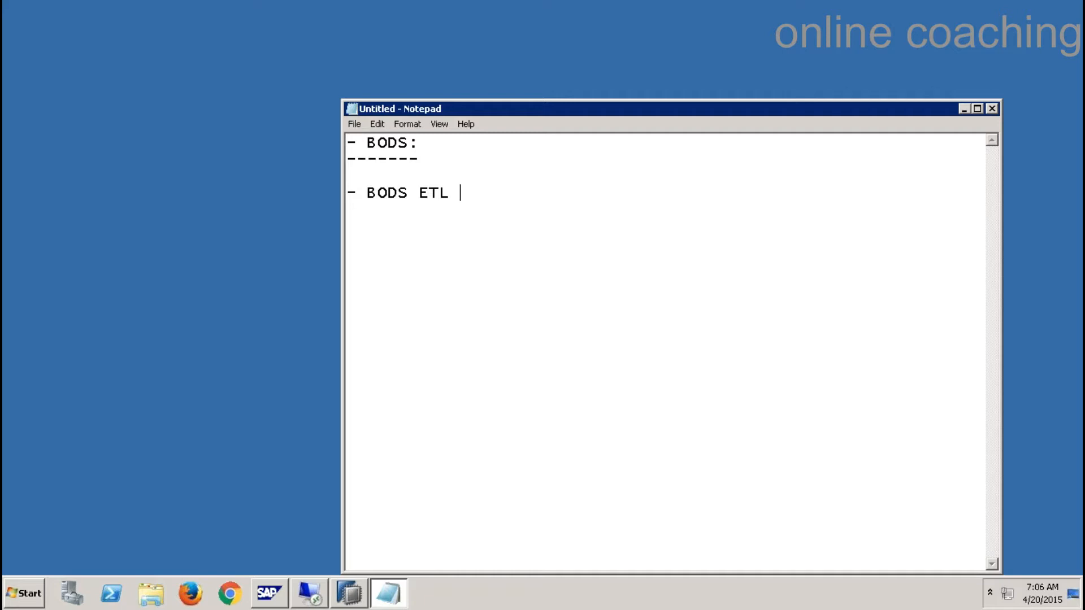
- Add the notes '- HANA is Database' and '- BODS we can load data into HANA'
{"action": "key", "text": "Return"}
{"action": "type", "text": "- HANA"}
{"action": "type", "text": "is adata"}
{"action": "key", "text": "BackSpace"}
{"action": "key", "text": "BackSpace"}
{"action": "key", "text": "BackSpace"}
{"action": "key", "text": "BackSpace"}
{"action": "key", "text": "BackSpace"}
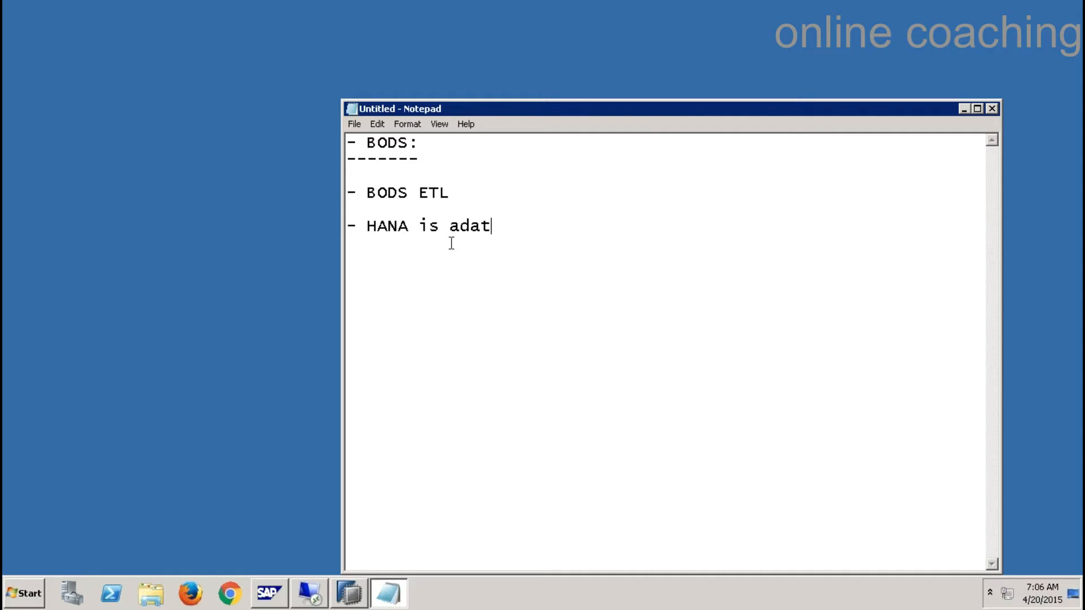
{"action": "type", "text": "Database"}
{"action": "key", "text": "Return"}
{"action": "key", "text": "Return"}
{"action": "type", "text": "- BODS "}
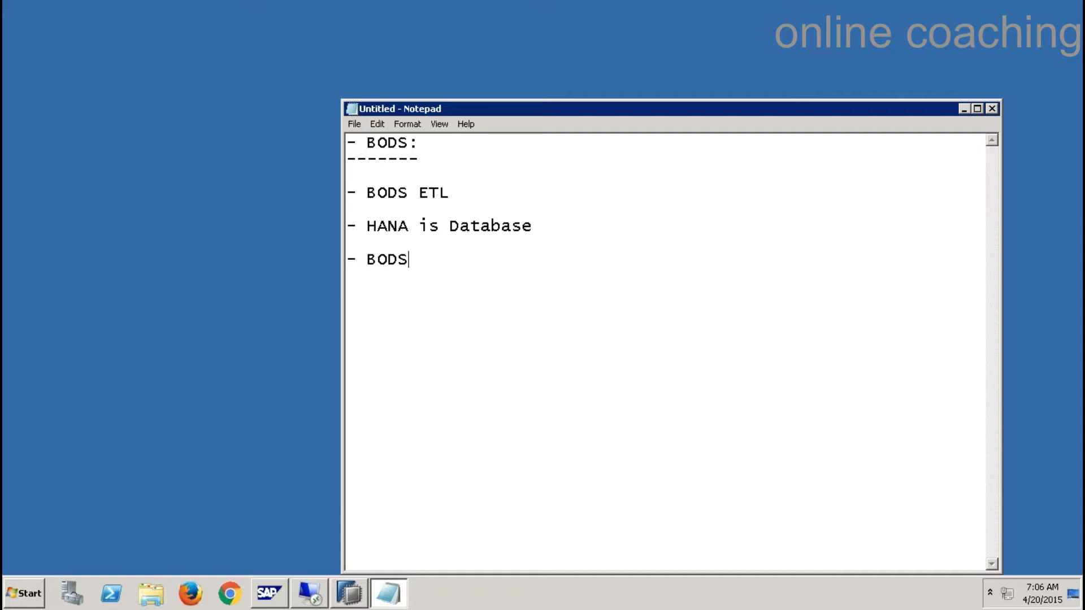
{"action": "type", "text": "we can load data into HANA"}
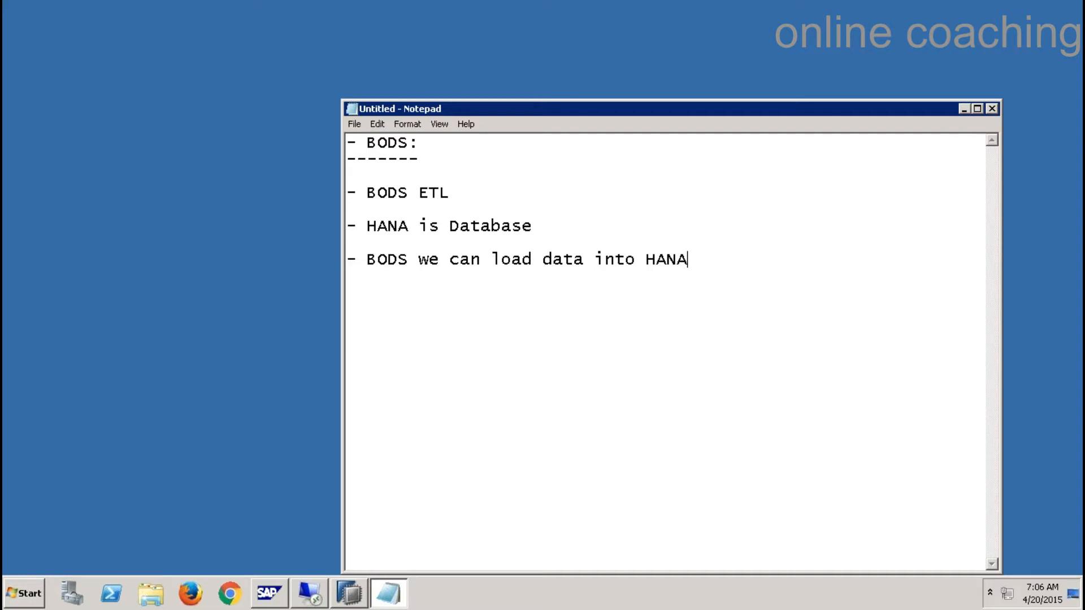
- Add a long dashed separator line below the notes and move the Notepad window up-left
{"action": "type", "text": "-------------------------------------------------------------"}
{"action": "key", "text": "Return"}
{"action": "left_click_drag", "start_coordinate": [517, 113], "coordinate": [497, 55]}
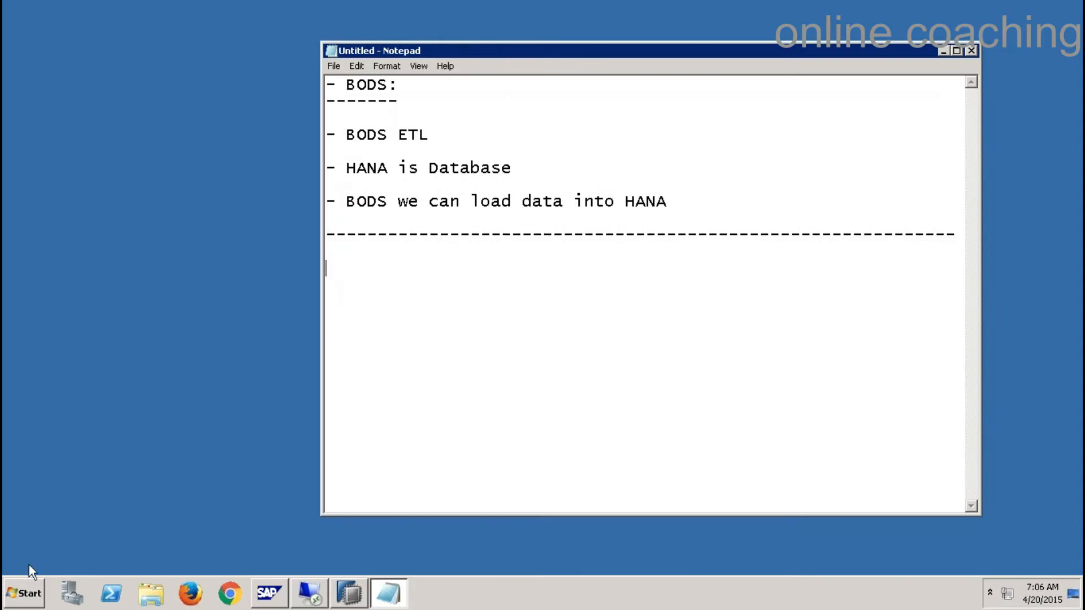
{"action": "left_click", "coordinate": [22, 597]}
{"action": "left_click", "coordinate": [55, 534]}
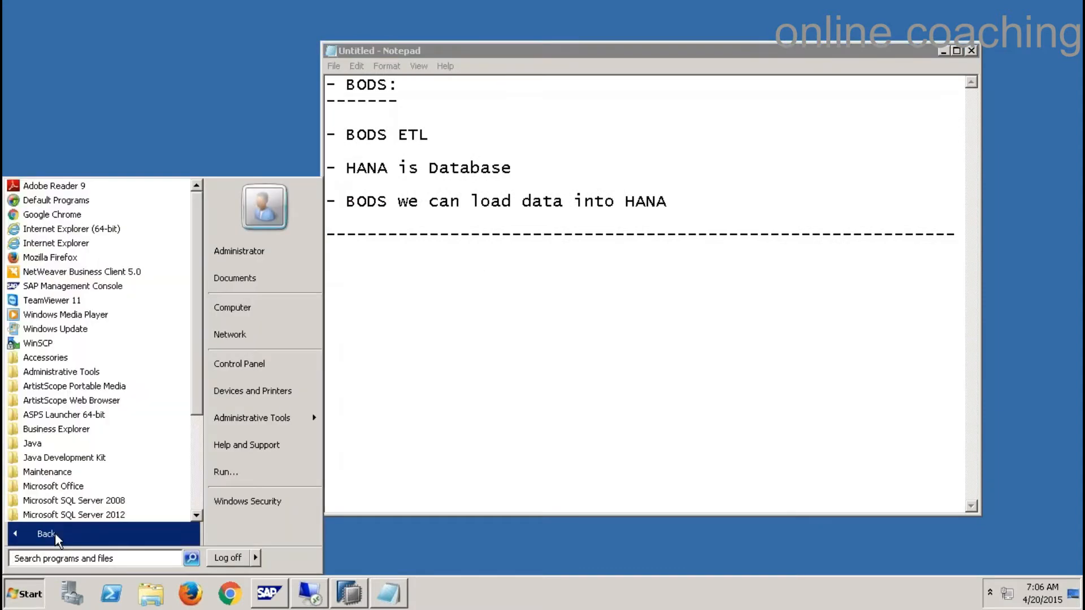
{"action": "left_click_drag", "start_coordinate": [196, 402], "coordinate": [193, 481]}
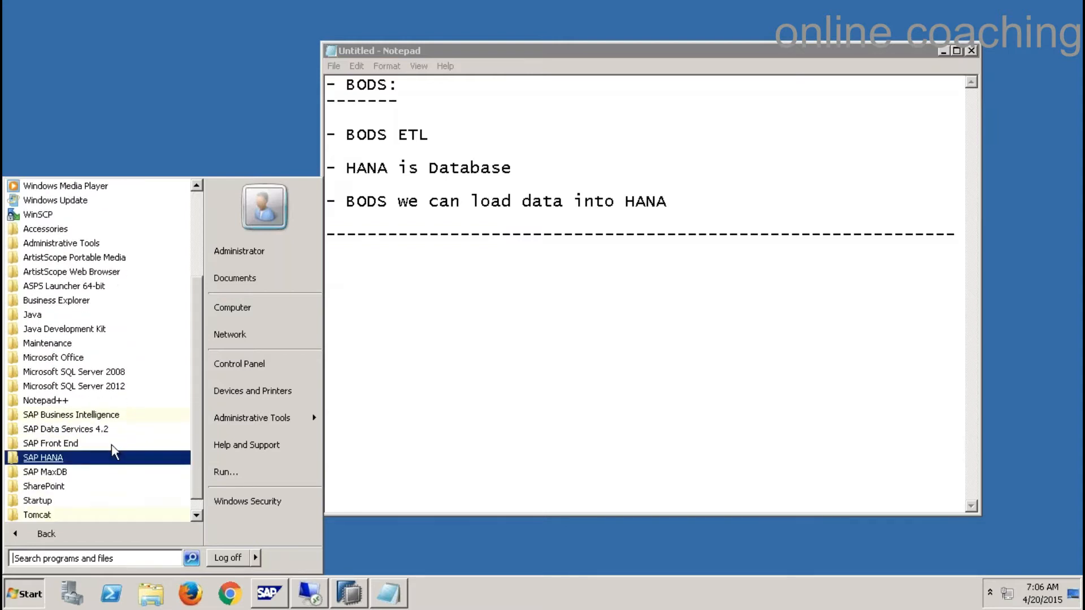
{"action": "left_click", "coordinate": [103, 432]}
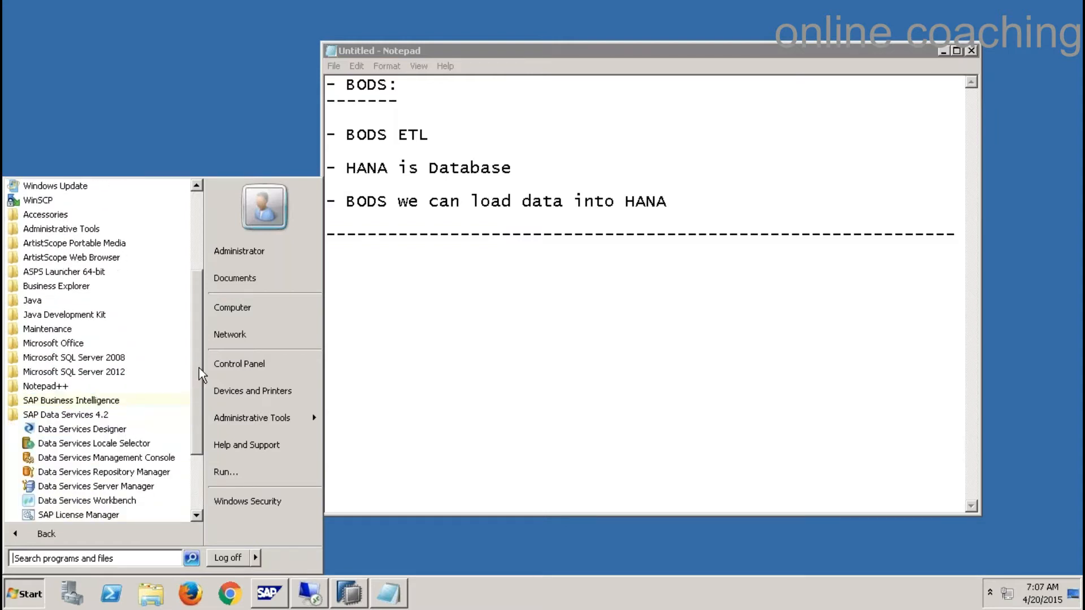
{"action": "left_click_drag", "start_coordinate": [199, 368], "coordinate": [199, 463]}
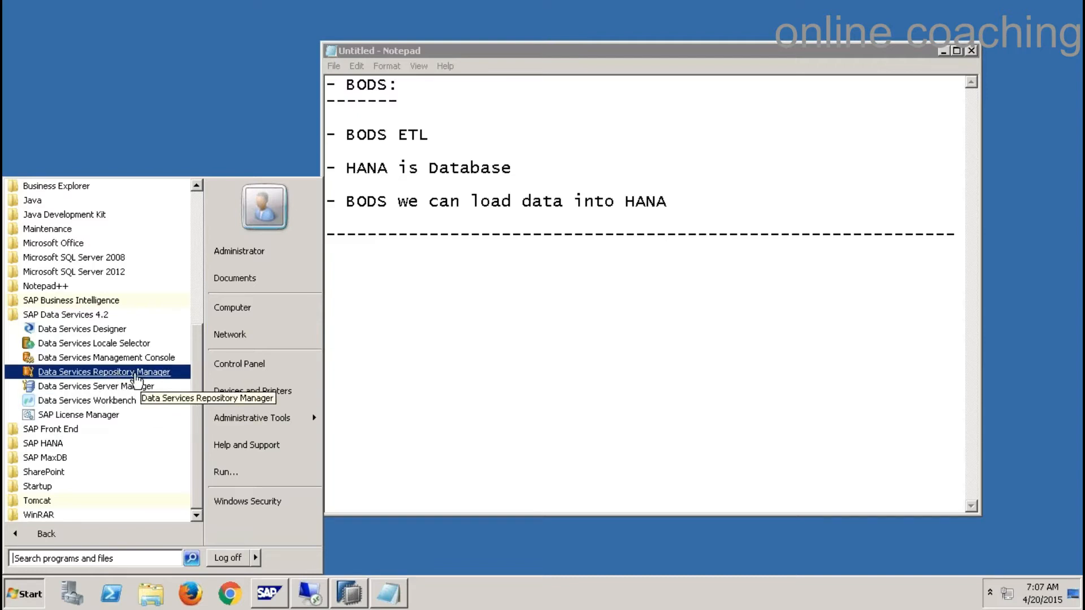
{"action": "left_click", "coordinate": [334, 271]}
- Write the '- Repository:' heading below the separator and underline it with dashes
{"action": "key", "text": "Return"}
{"action": "type", "text": "- Reso"}
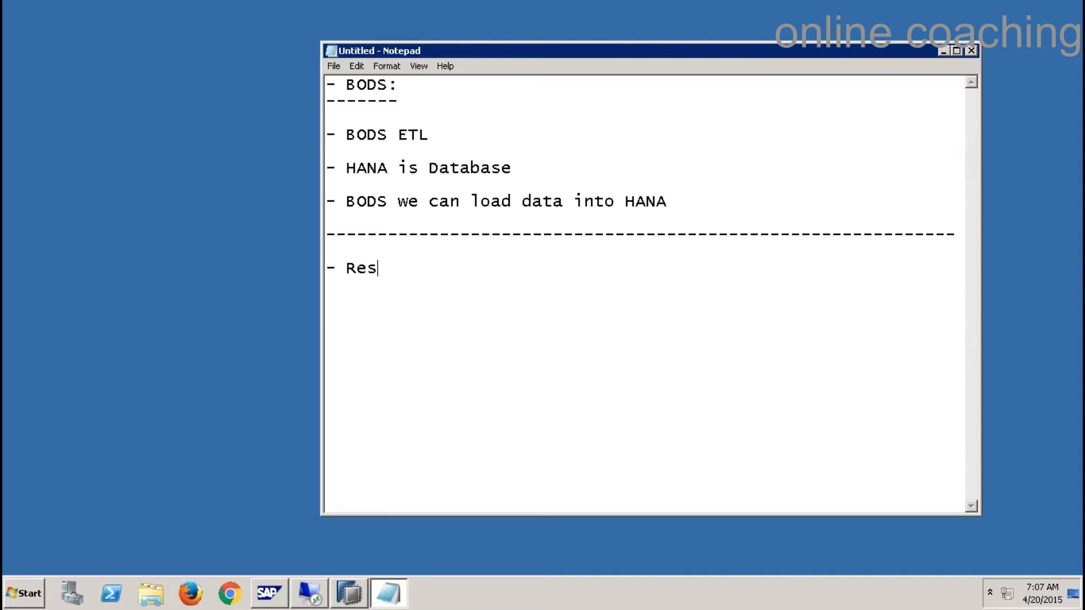
{"action": "key", "text": "BackSpace"}
{"action": "key", "text": "BackSpace"}
{"action": "type", "text": "pository:"}
{"action": "key", "text": "Return"}
{"action": "type", "text": "--------------"}
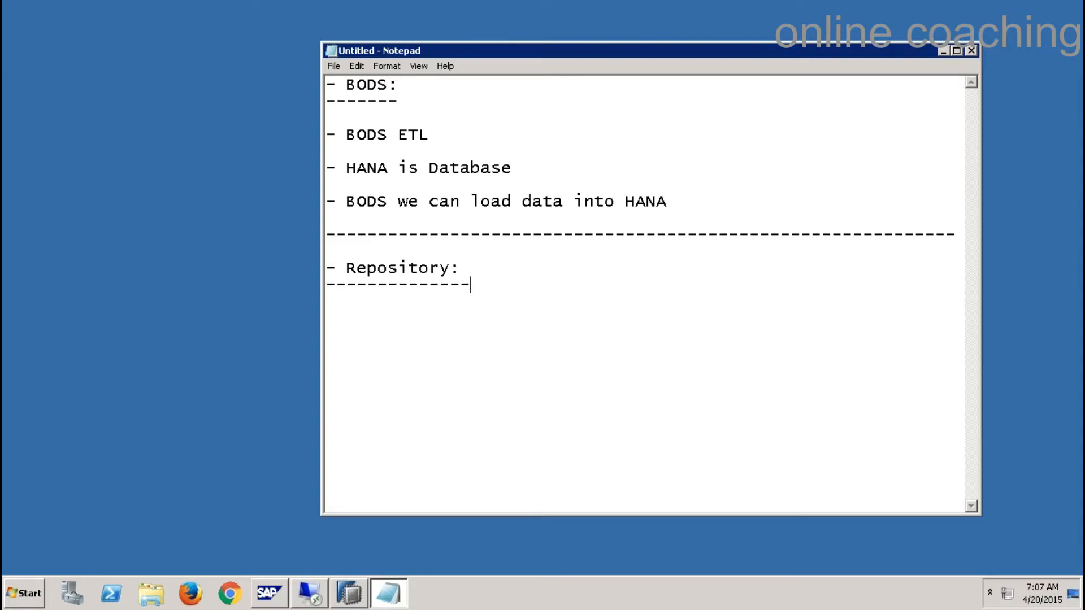
{"action": "key", "text": "BackSpace"}
{"action": "mouse_move", "coordinate": [255, 12]}
{"action": "key", "text": "Return"}
- List '- Local' and '- Central' under the Repository heading
{"action": "key", "text": "Return"}
{"action": "type", "text": "- Local"}
{"action": "key", "text": "Return"}
{"action": "type", "text": "- Central"}
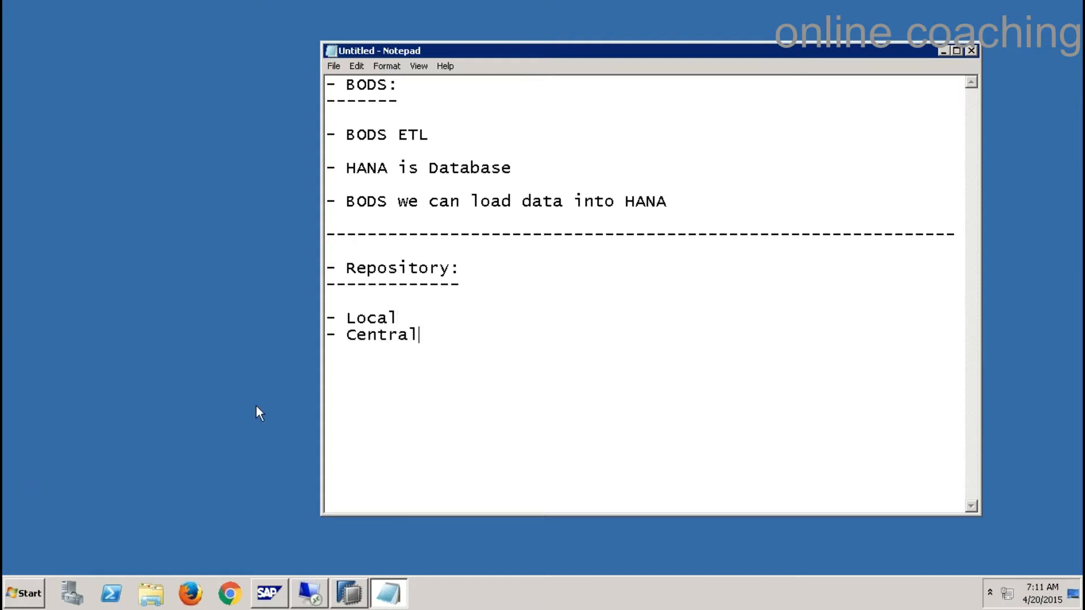
- Highlight the Local and Central lines in turn to point them out
{"action": "left_click_drag", "start_coordinate": [403, 317], "coordinate": [319, 321]}
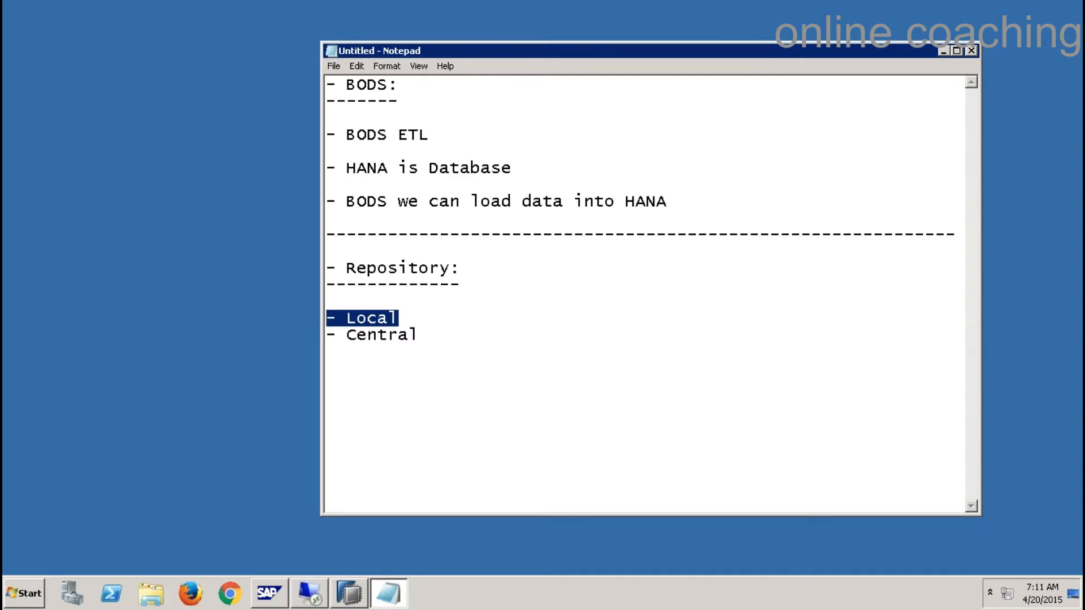
{"action": "left_click_drag", "start_coordinate": [418, 334], "coordinate": [322, 335]}
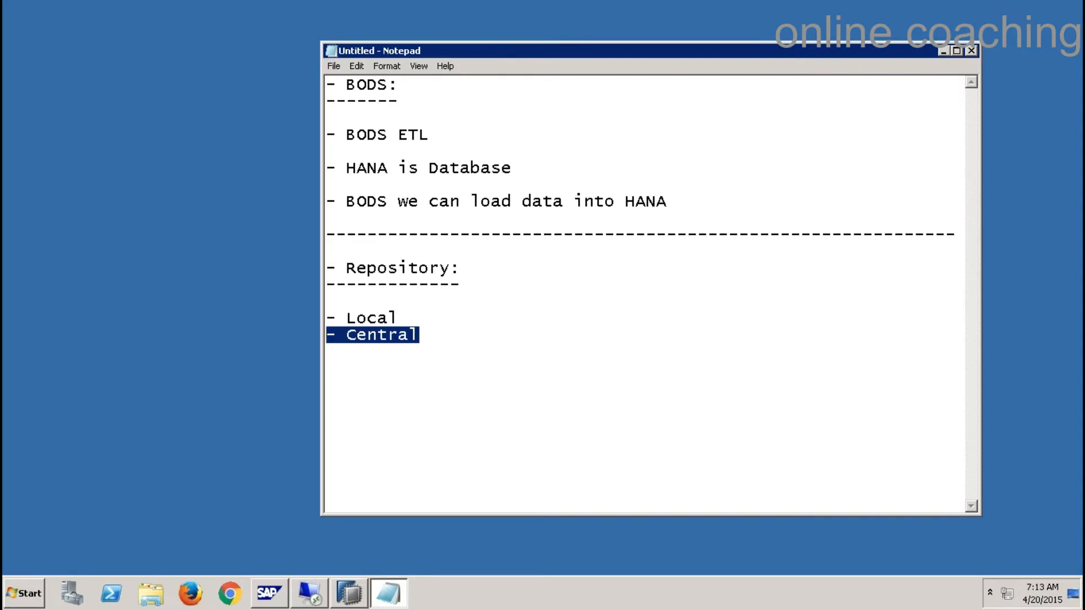
{"action": "left_click", "coordinate": [463, 335]}
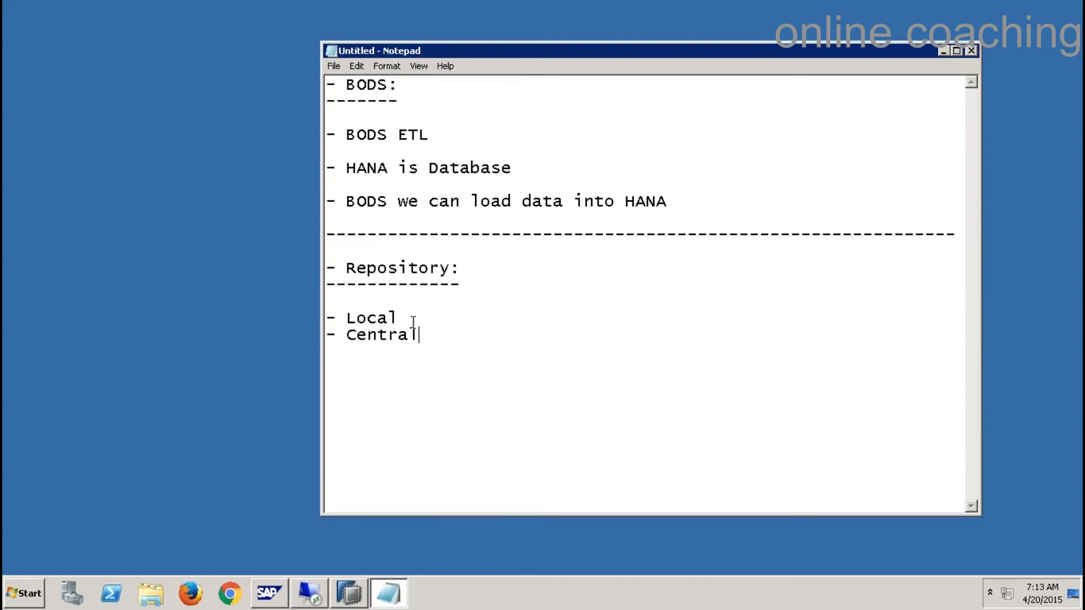
{"action": "left_click_drag", "start_coordinate": [408, 317], "coordinate": [303, 319]}
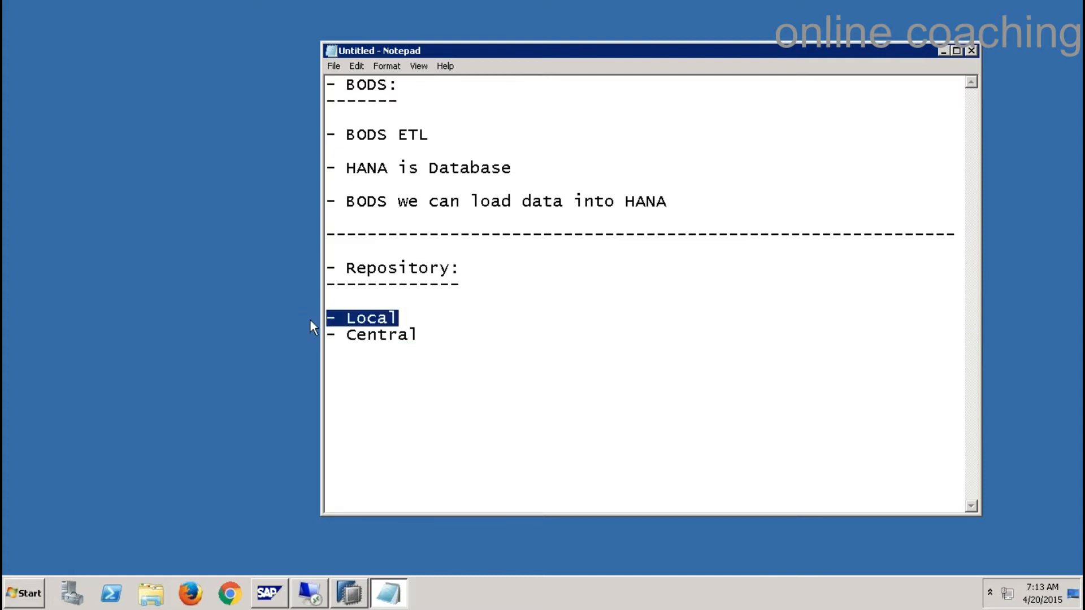
{"action": "left_click_drag", "start_coordinate": [422, 334], "coordinate": [323, 336]}
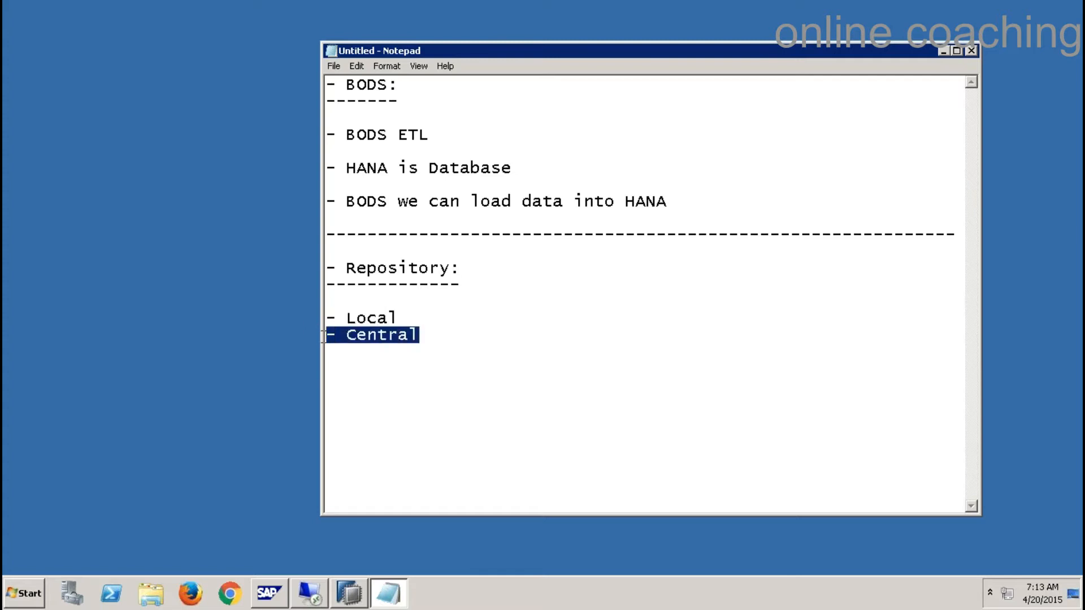
{"action": "left_click_drag", "start_coordinate": [399, 317], "coordinate": [324, 318]}
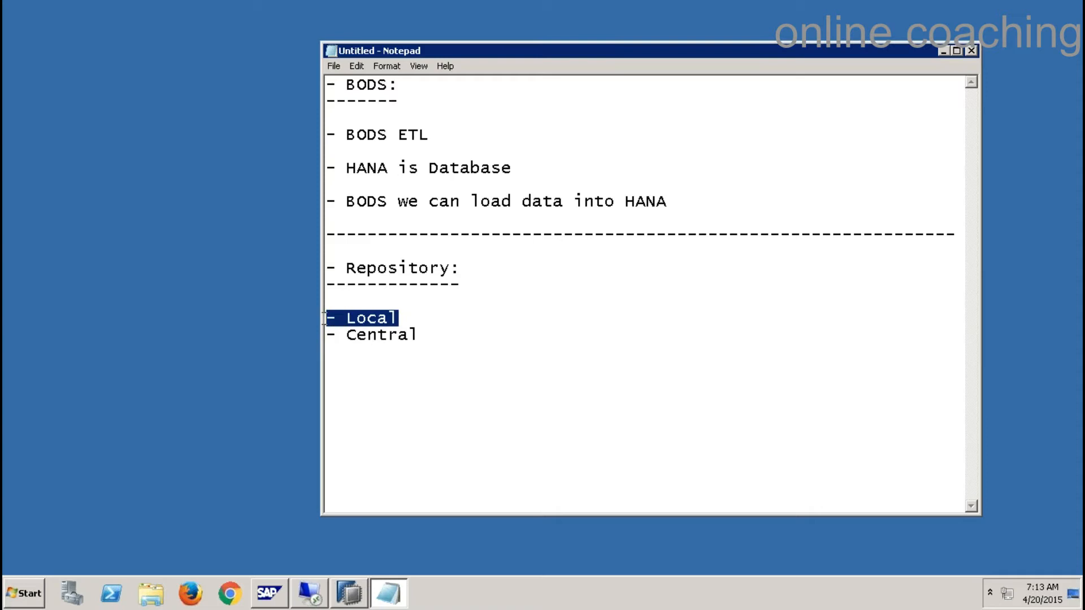
{"action": "left_click_drag", "start_coordinate": [399, 318], "coordinate": [326, 319]}
{"action": "left_click", "coordinate": [322, 319]}
{"action": "left_click", "coordinate": [331, 335]}
{"action": "left_click_drag", "start_coordinate": [331, 335], "coordinate": [427, 335]}
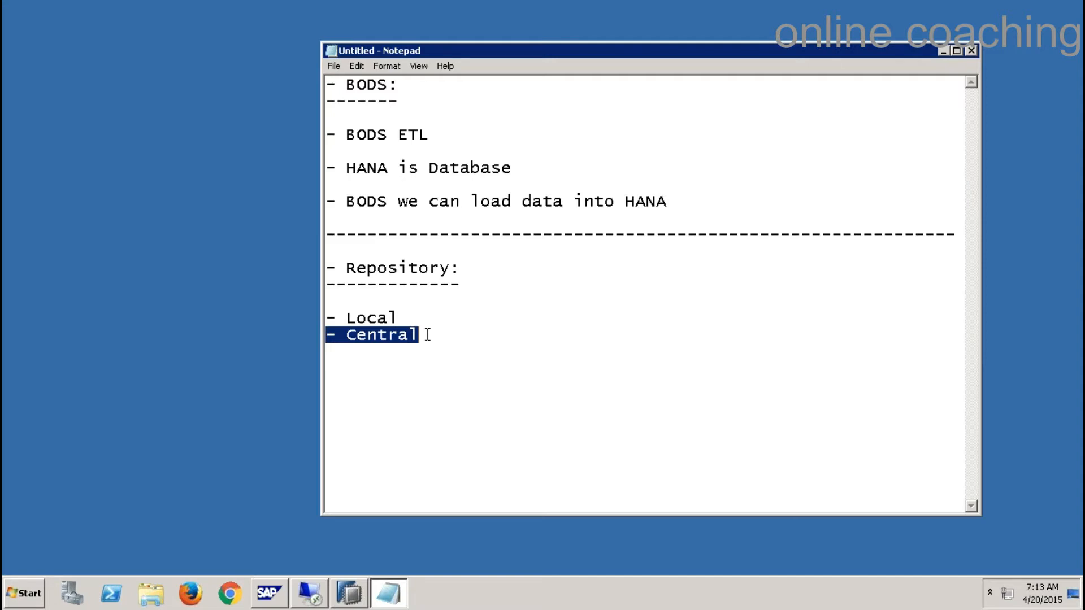
{"action": "left_click", "coordinate": [477, 339]}
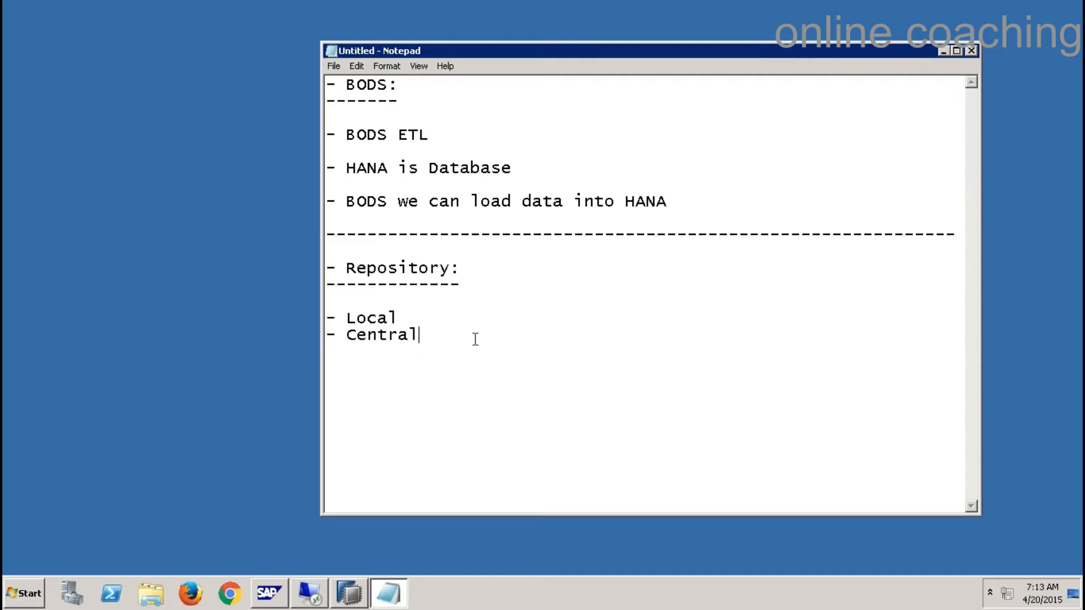
- Launch Data Services Repository Manager from the SAP Data Services 4.2 programs in the Start menu
{"action": "left_click", "coordinate": [17, 598]}
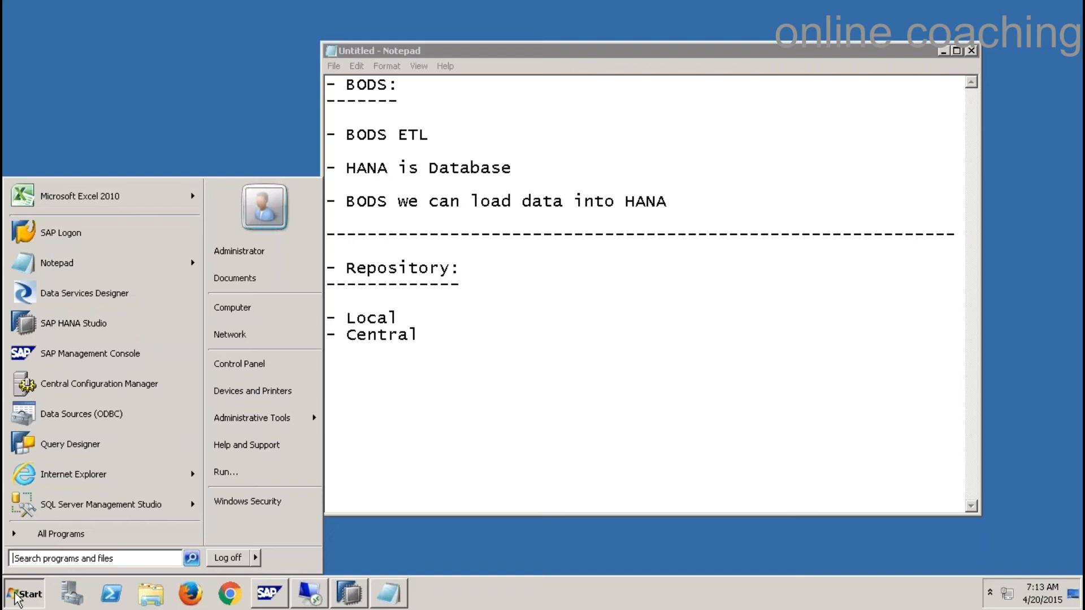
{"action": "left_click", "coordinate": [69, 537]}
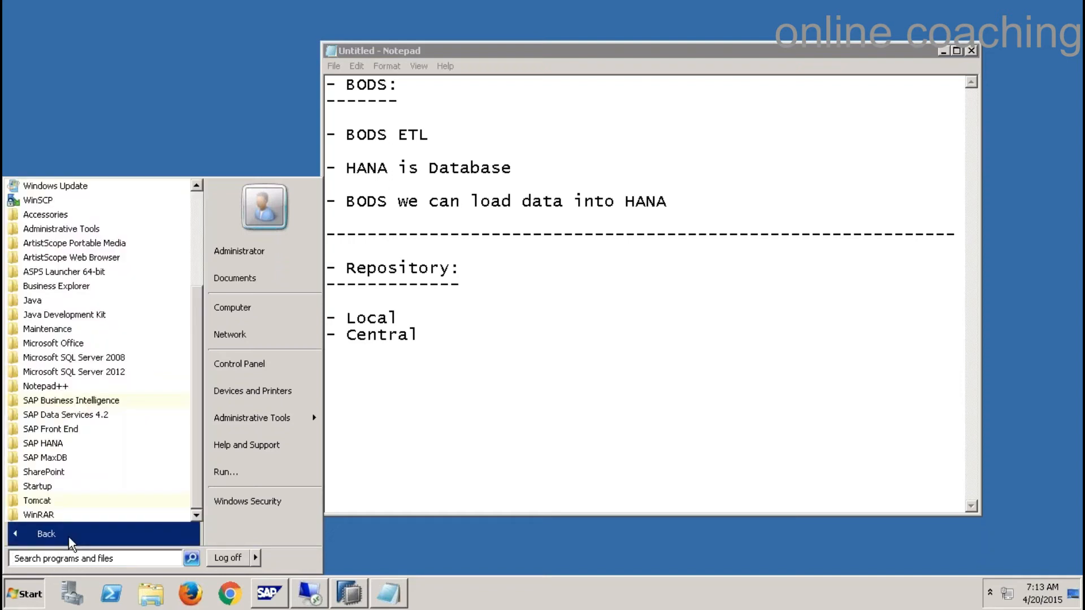
{"action": "left_click", "coordinate": [103, 419]}
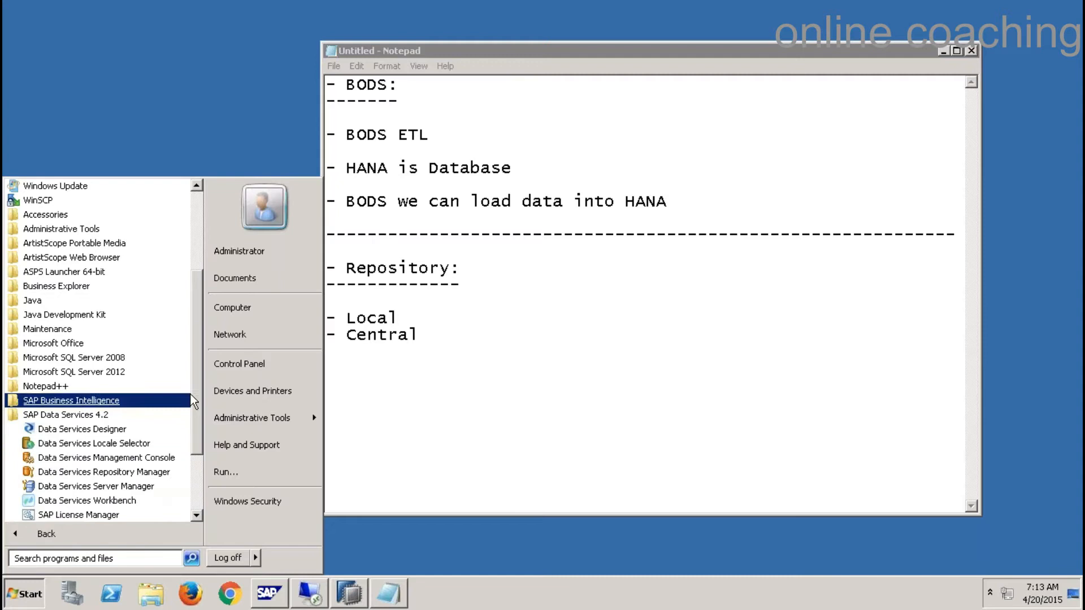
{"action": "scroll", "coordinate": [196, 388], "scroll_direction": "down", "scroll_amount": 3}
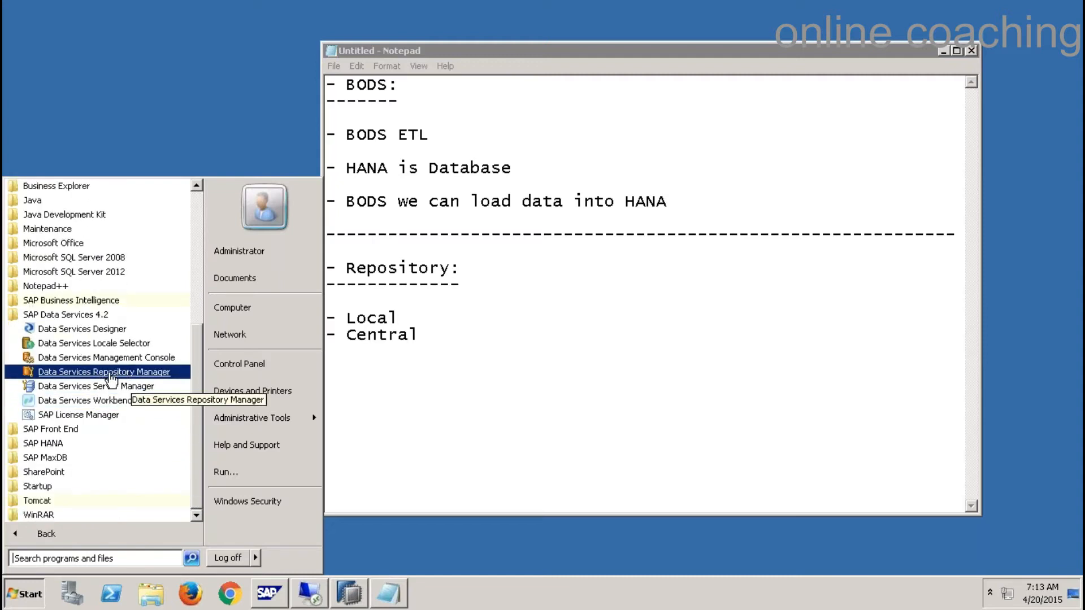
{"action": "left_click", "coordinate": [148, 373]}
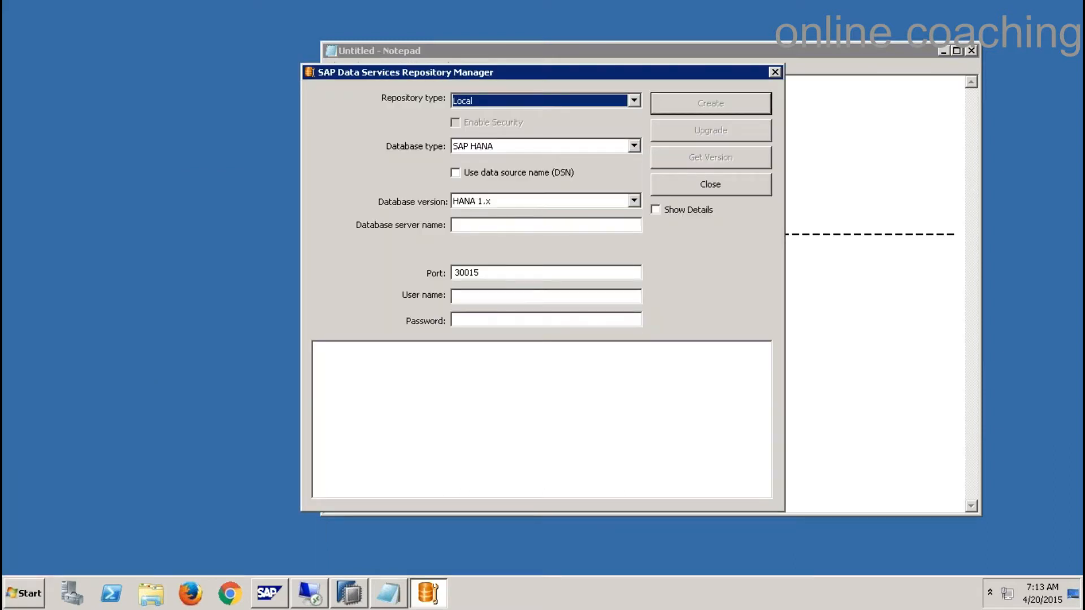
- Keep Local as repository type and SAP HANA as database type, then close Repository Manager
{"action": "left_click", "coordinate": [633, 100]}
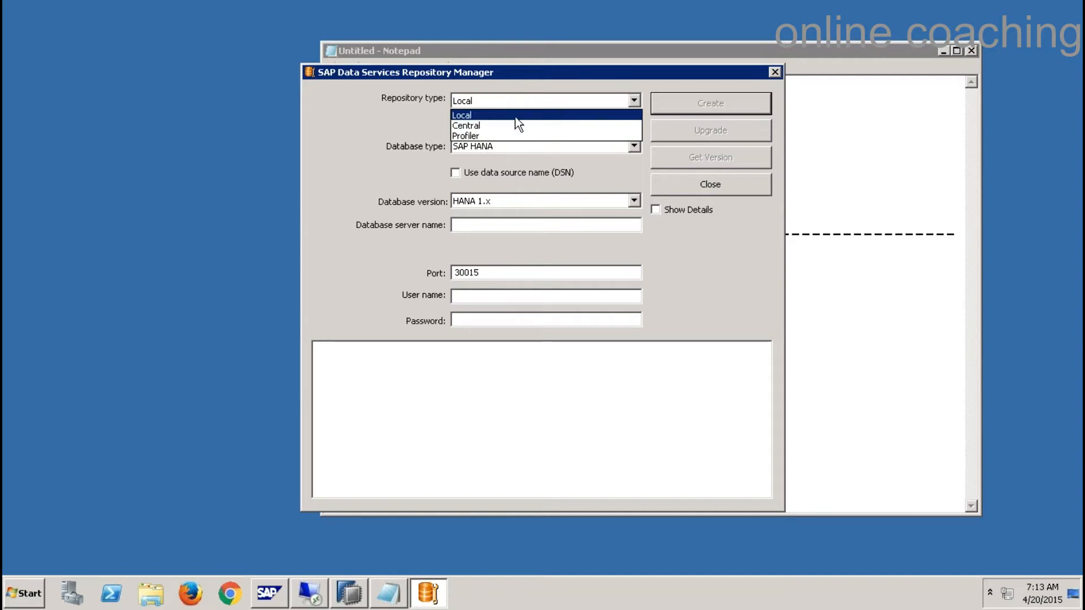
{"action": "left_click", "coordinate": [486, 117]}
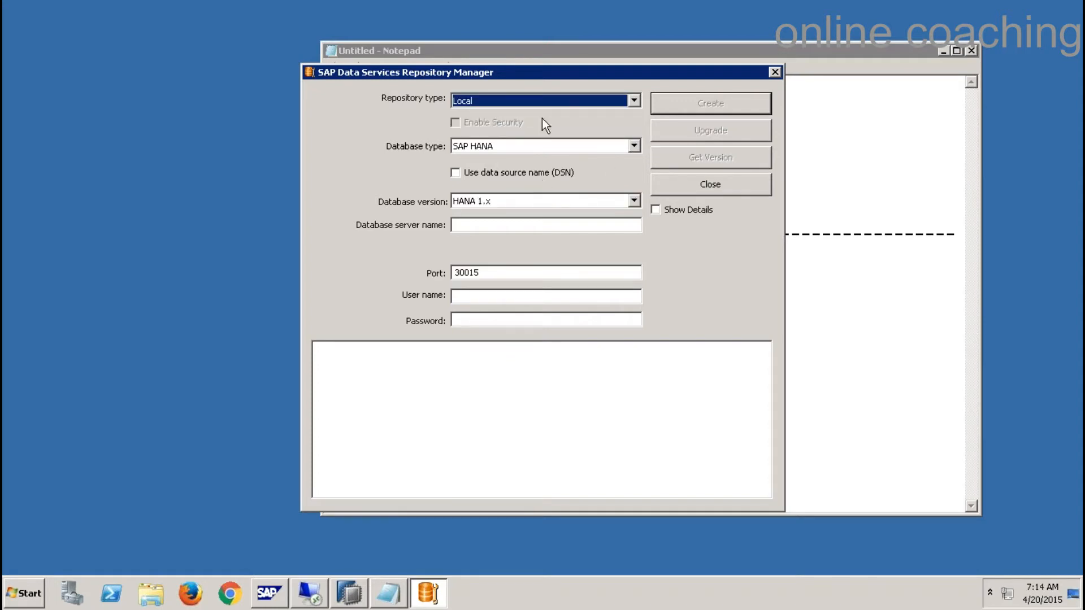
{"action": "left_click", "coordinate": [635, 147]}
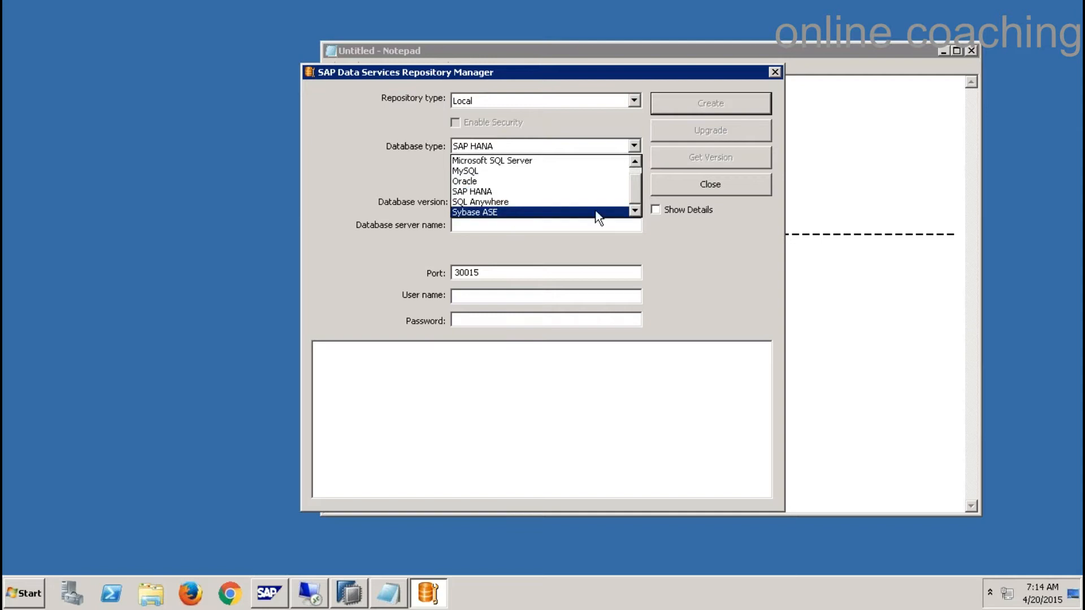
{"action": "scroll", "coordinate": [639, 184], "scroll_direction": "up", "scroll_amount": 1}
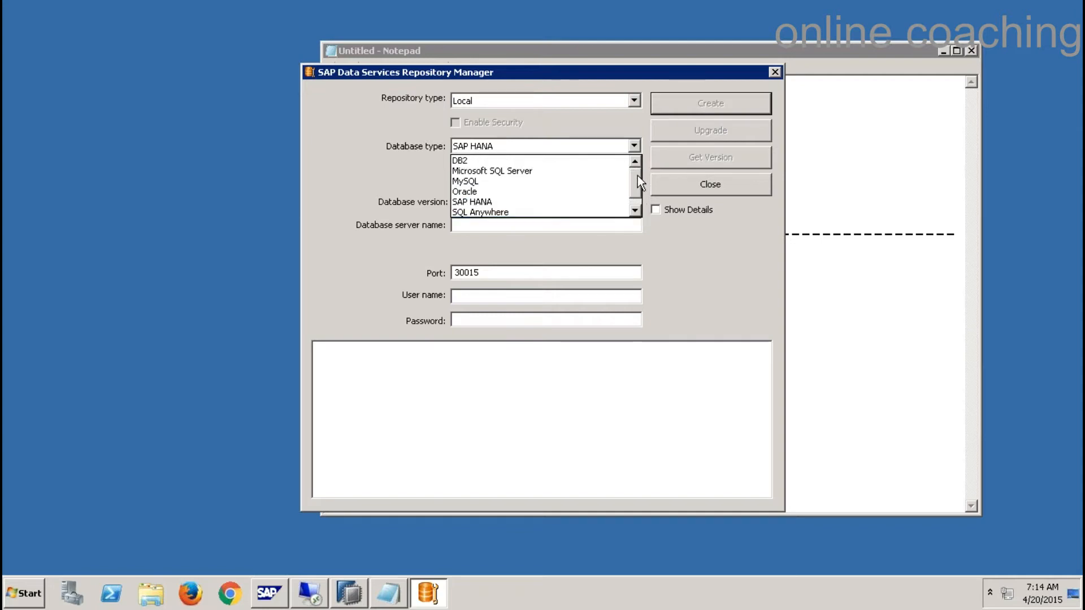
{"action": "left_click", "coordinate": [732, 259]}
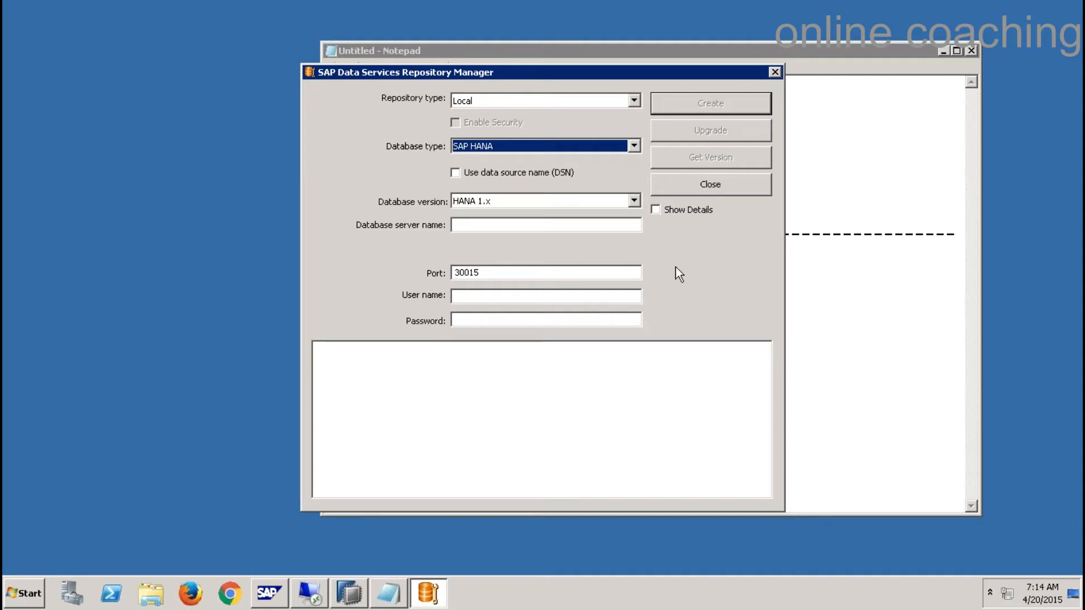
{"action": "left_click", "coordinate": [731, 192]}
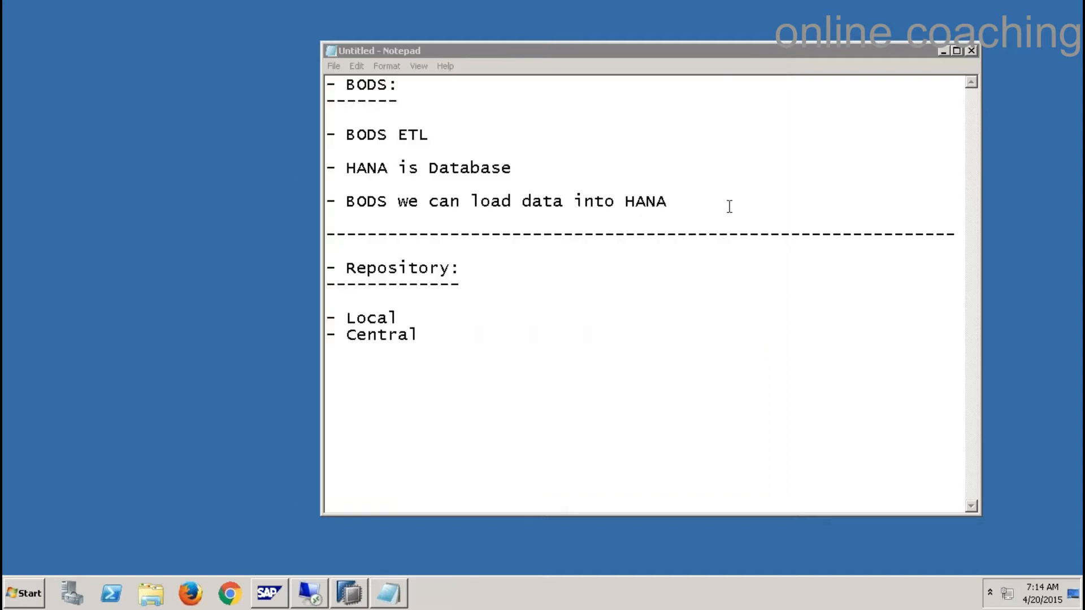
- Launch Data Services Server Manager from SAP Data Services 4.2 to view the configured job servers
{"action": "left_click", "coordinate": [31, 587]}
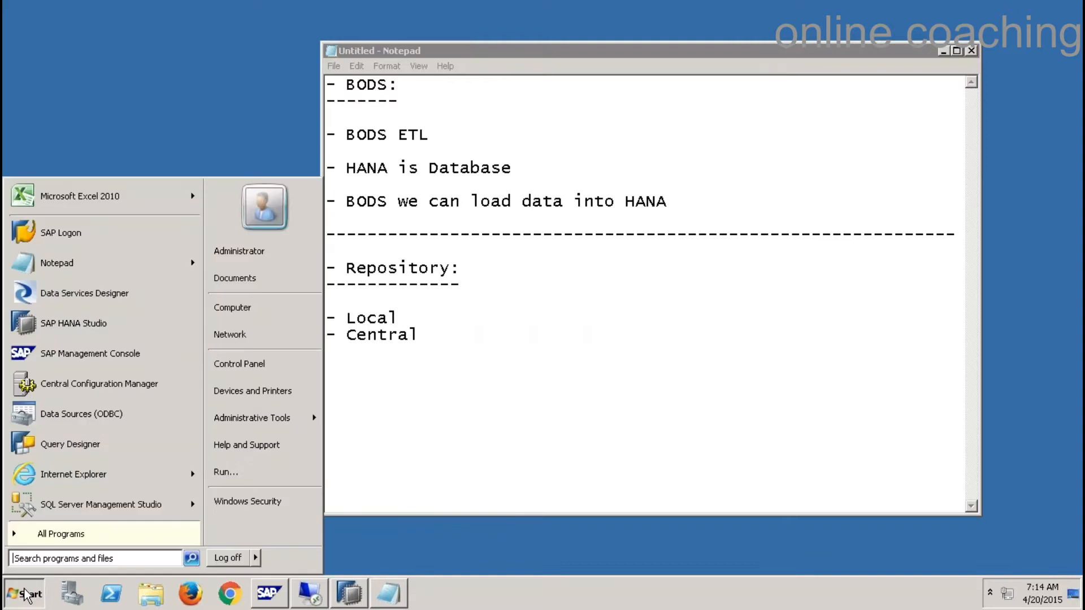
{"action": "left_click", "coordinate": [69, 535]}
{"action": "left_click", "coordinate": [117, 415]}
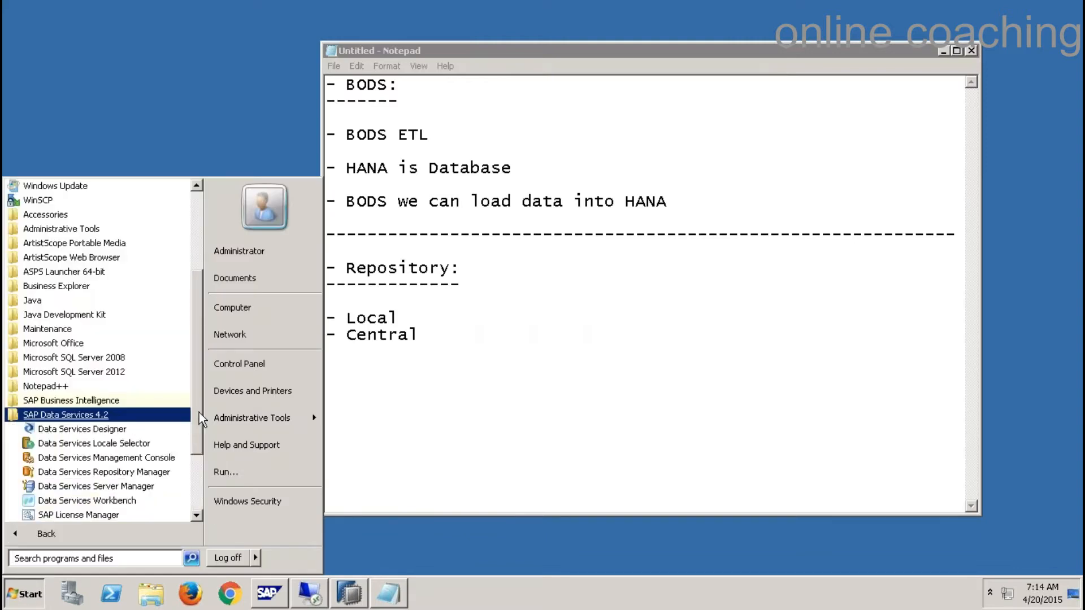
{"action": "scroll", "coordinate": [199, 412], "scroll_direction": "down", "scroll_amount": 1}
{"action": "scroll", "coordinate": [199, 453], "scroll_direction": "down", "scroll_amount": 2}
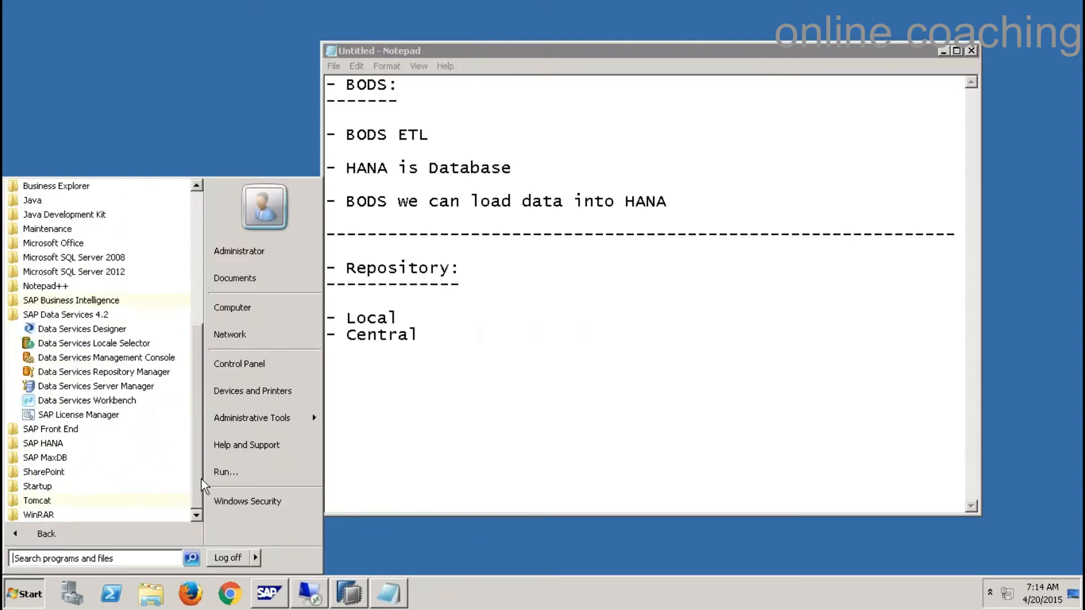
{"action": "left_click", "coordinate": [136, 387]}
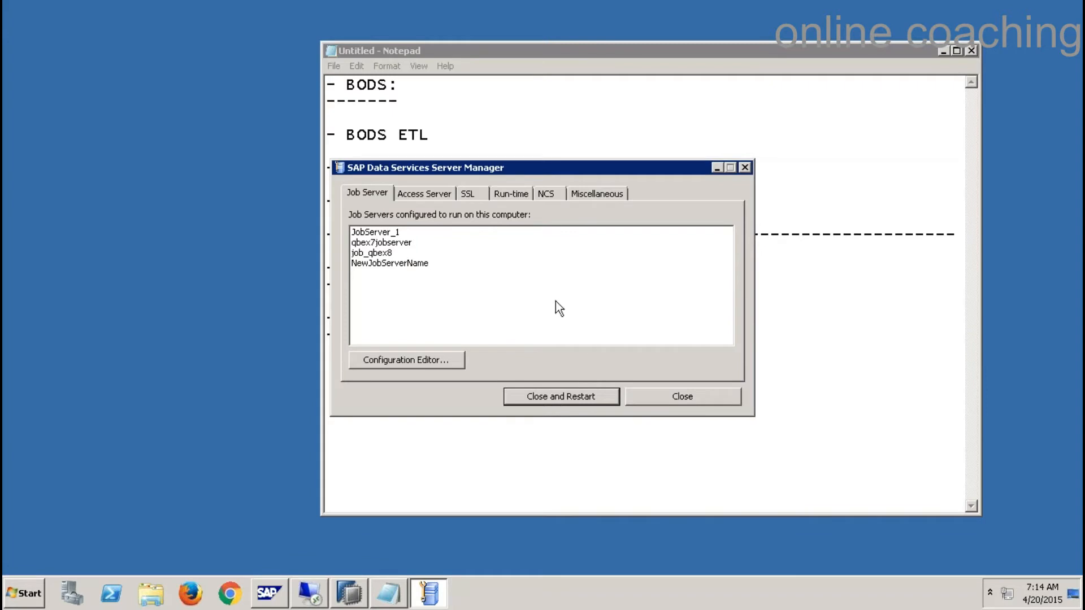
{"action": "left_click", "coordinate": [706, 398]}
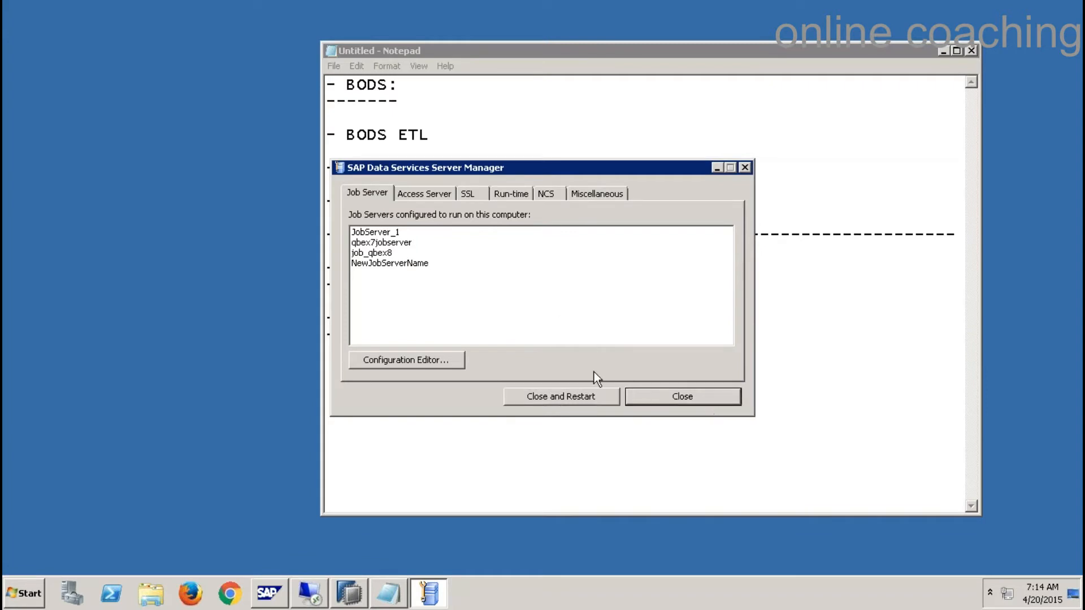
- Add a '- Job Server:' heading with a dashed underline below Central
{"action": "left_click", "coordinate": [699, 395]}
{"action": "key", "text": "Return"}
{"action": "type", "text": "- Job "}
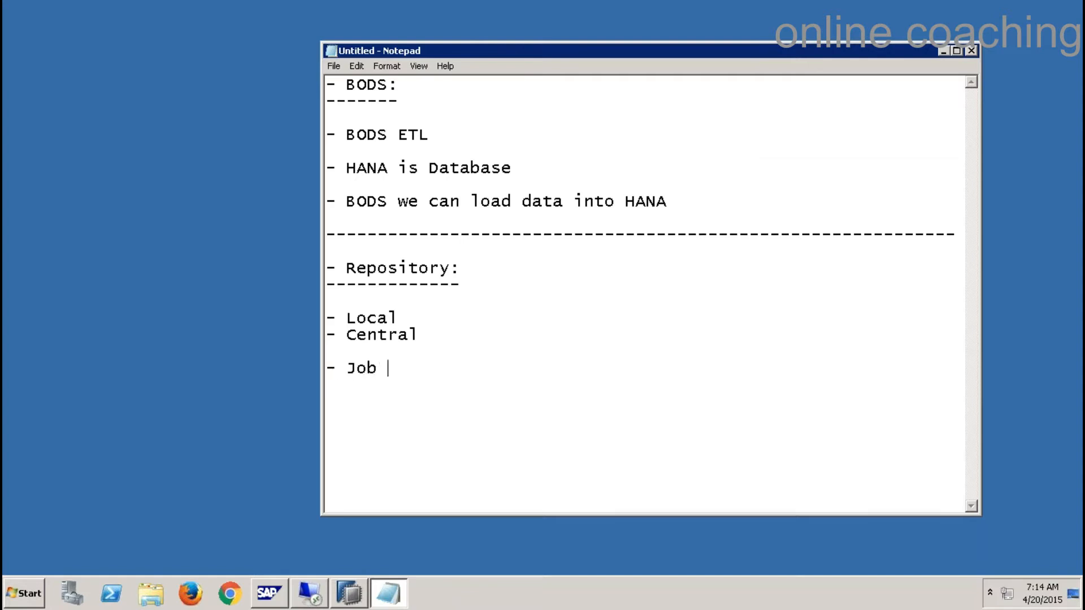
{"action": "type", "text": "Server: "}
{"action": "type", "text": "-------------"}
- Highlight the Repository and Job Server headings together with their underlines
{"action": "left_click_drag", "start_coordinate": [482, 385], "coordinate": [327, 362]}
{"action": "left_click", "coordinate": [411, 268]}
{"action": "left_click_drag", "start_coordinate": [463, 291], "coordinate": [323, 272]}
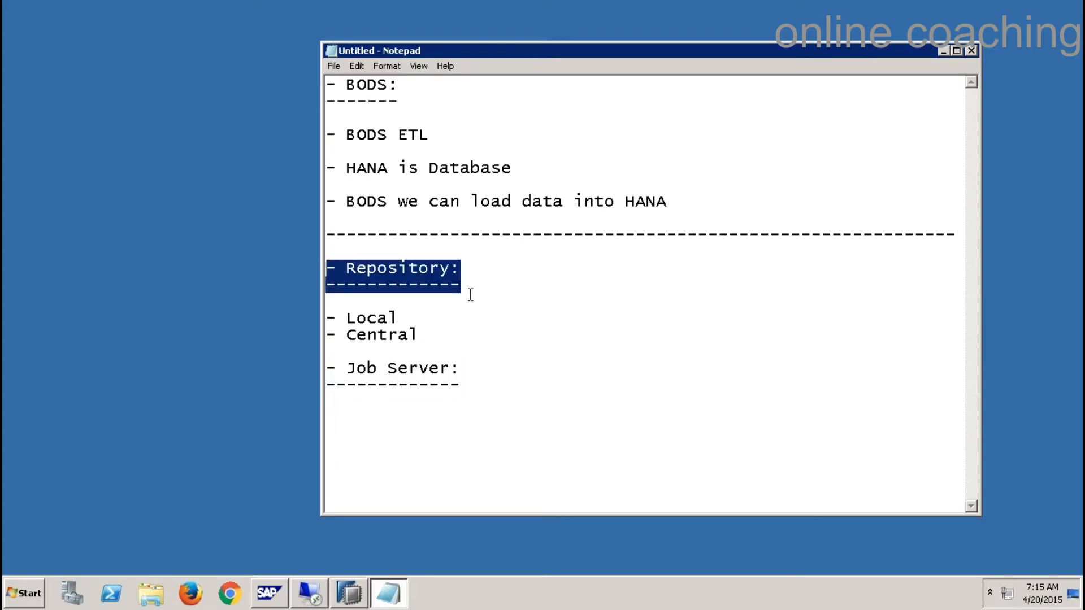
{"action": "left_click_drag", "start_coordinate": [462, 386], "coordinate": [322, 366]}
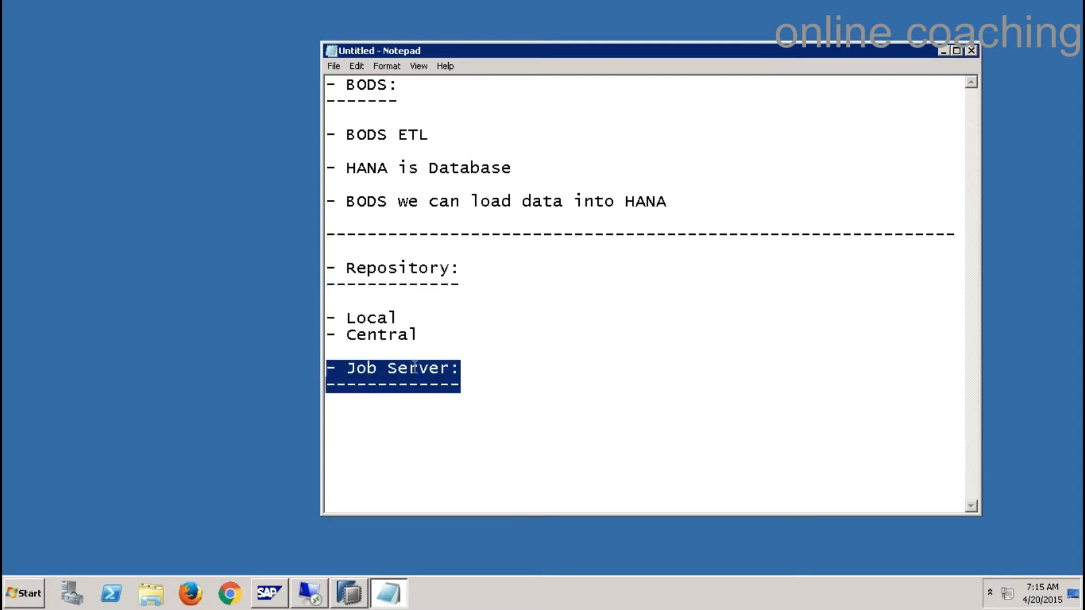
- Reopen Data Services Server Manager and bring up its job server Configuration Editor
{"action": "left_click", "coordinate": [13, 599]}
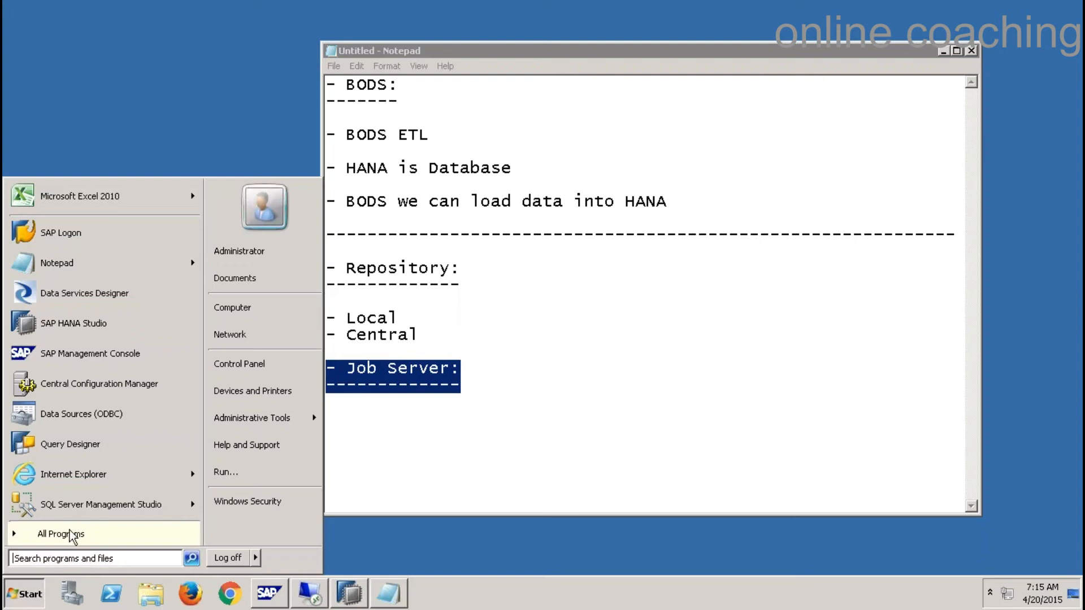
{"action": "left_click", "coordinate": [71, 534]}
{"action": "left_click", "coordinate": [88, 415]}
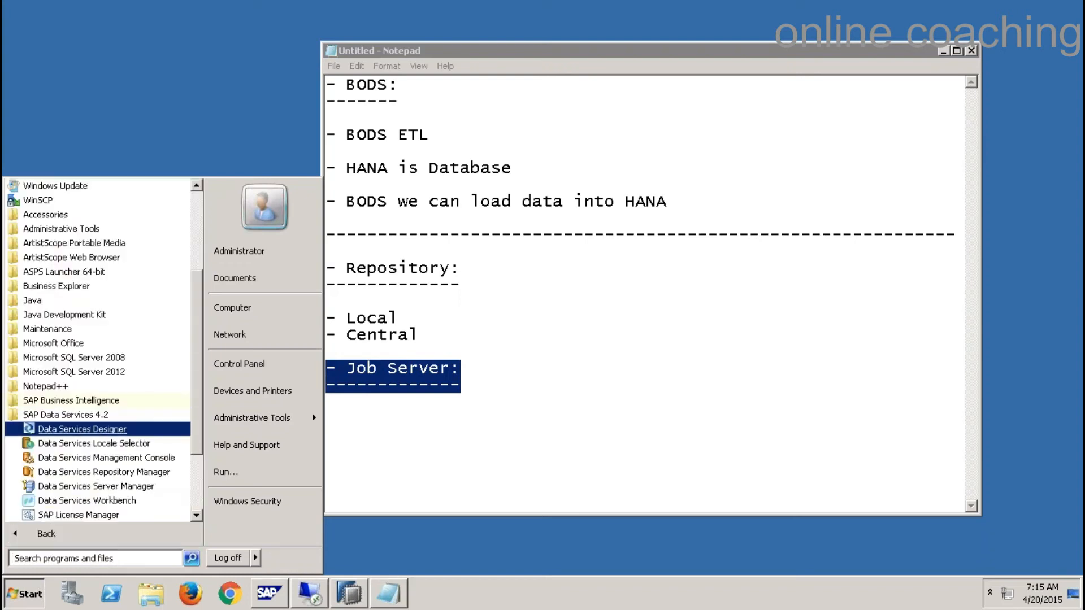
{"action": "left_click", "coordinate": [133, 490]}
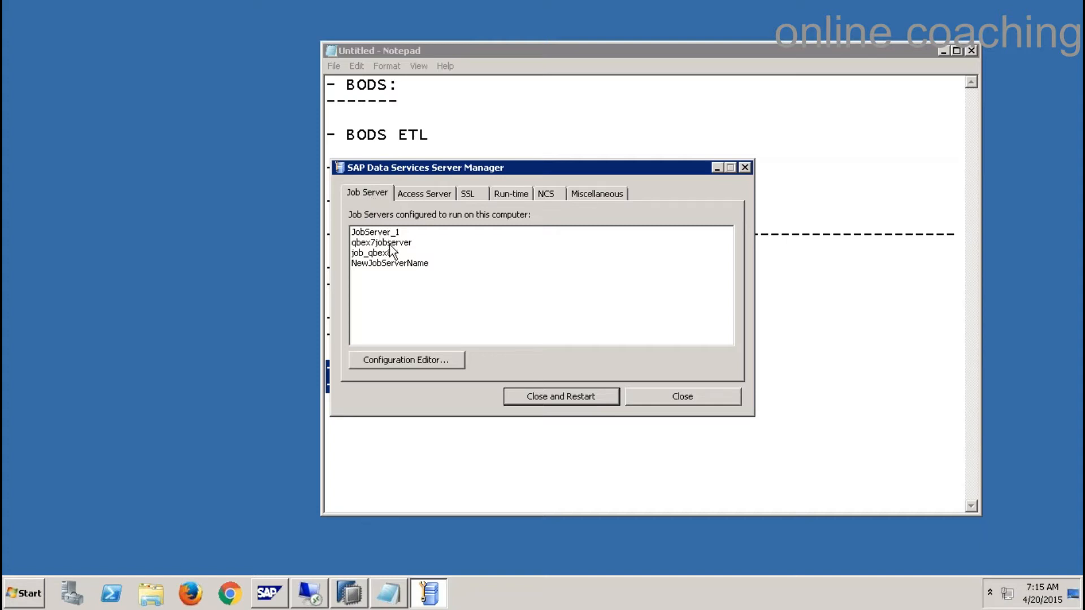
{"action": "left_click", "coordinate": [420, 361]}
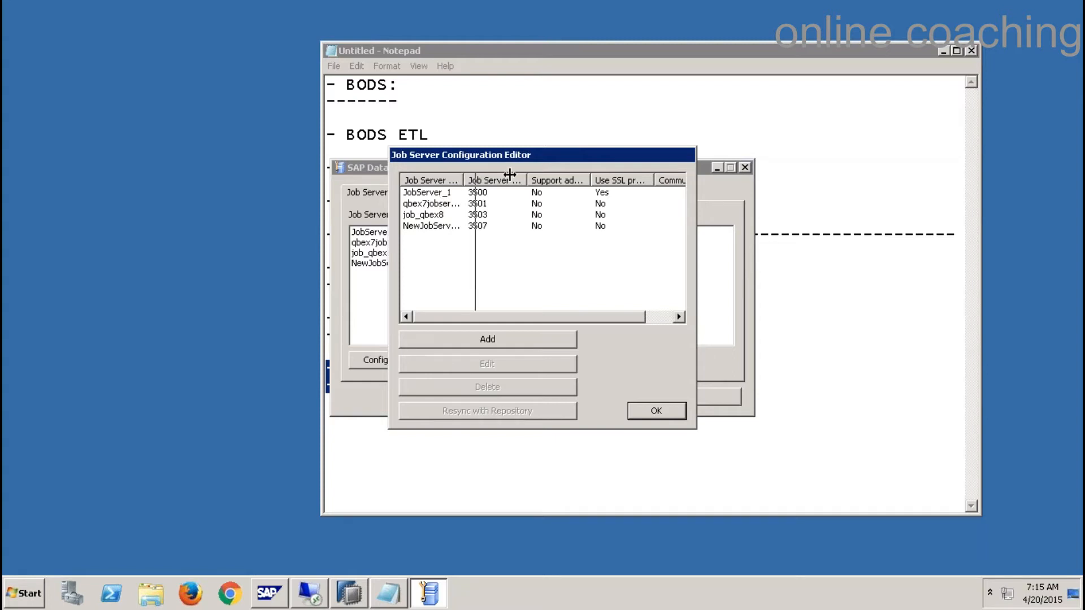
- Widen the Job Server Name column and preview adding a new job server, then cancel it
{"action": "double_click", "coordinate": [463, 180]}
{"action": "left_click", "coordinate": [512, 340]}
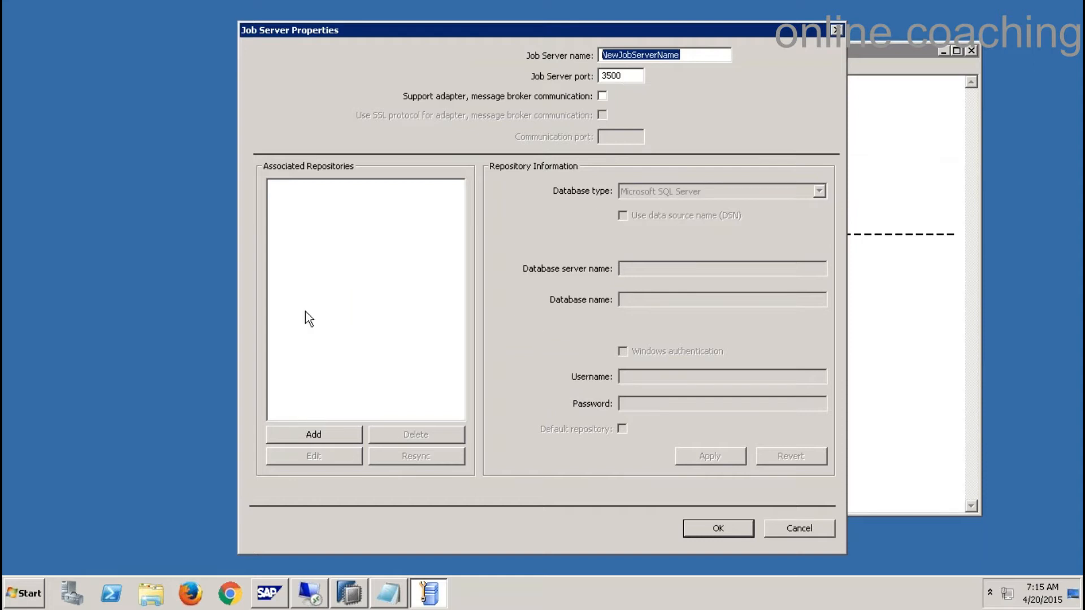
{"action": "left_click_drag", "start_coordinate": [700, 56], "coordinate": [582, 60]}
{"action": "left_click", "coordinate": [810, 526]}
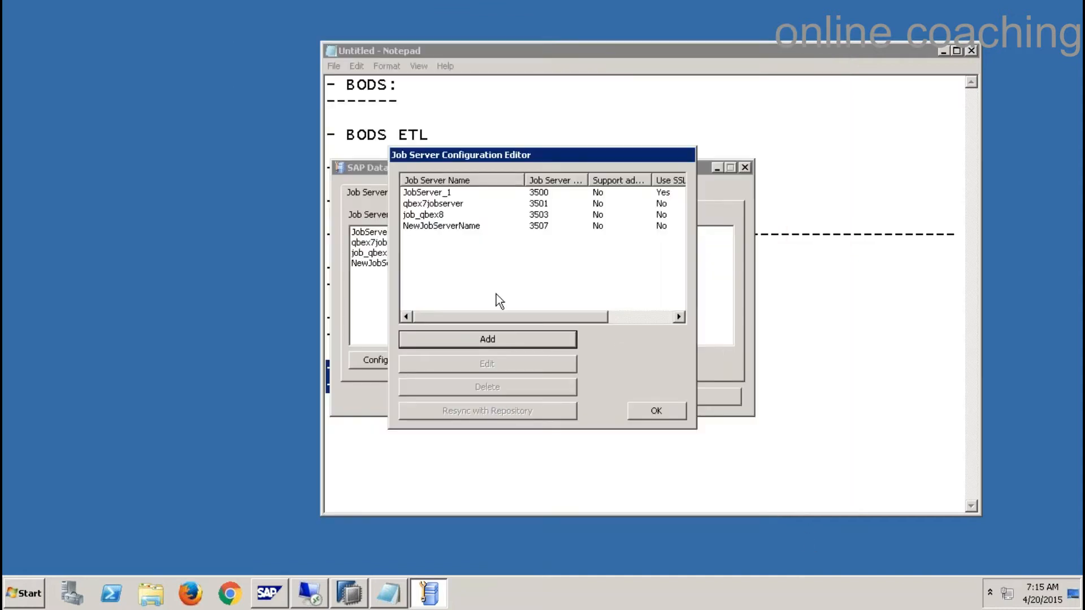
- Inspect NewJobServerName's settings, including port 3507, and cancel without changes
{"action": "left_click", "coordinate": [452, 228]}
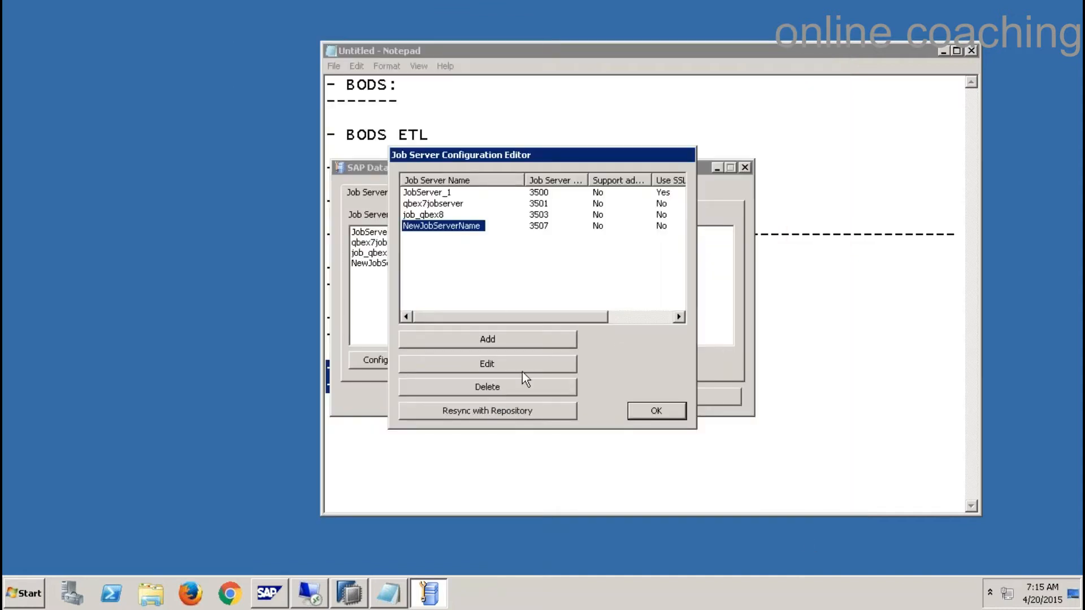
{"action": "left_click", "coordinate": [522, 371]}
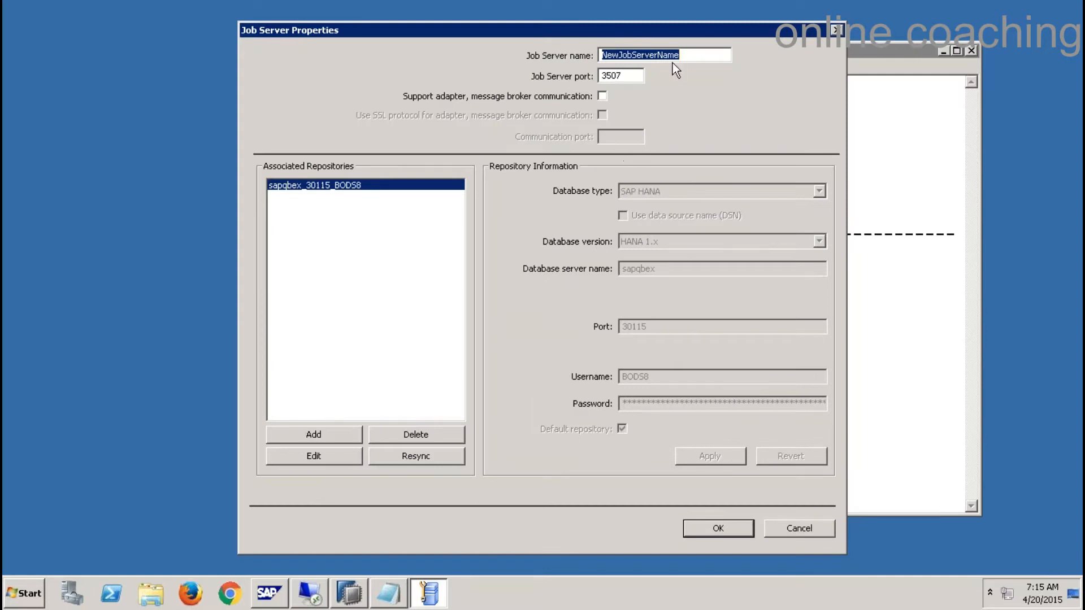
{"action": "left_click", "coordinate": [703, 53]}
{"action": "left_click_drag", "start_coordinate": [702, 53], "coordinate": [600, 52]}
{"action": "left_click_drag", "start_coordinate": [634, 75], "coordinate": [568, 79]}
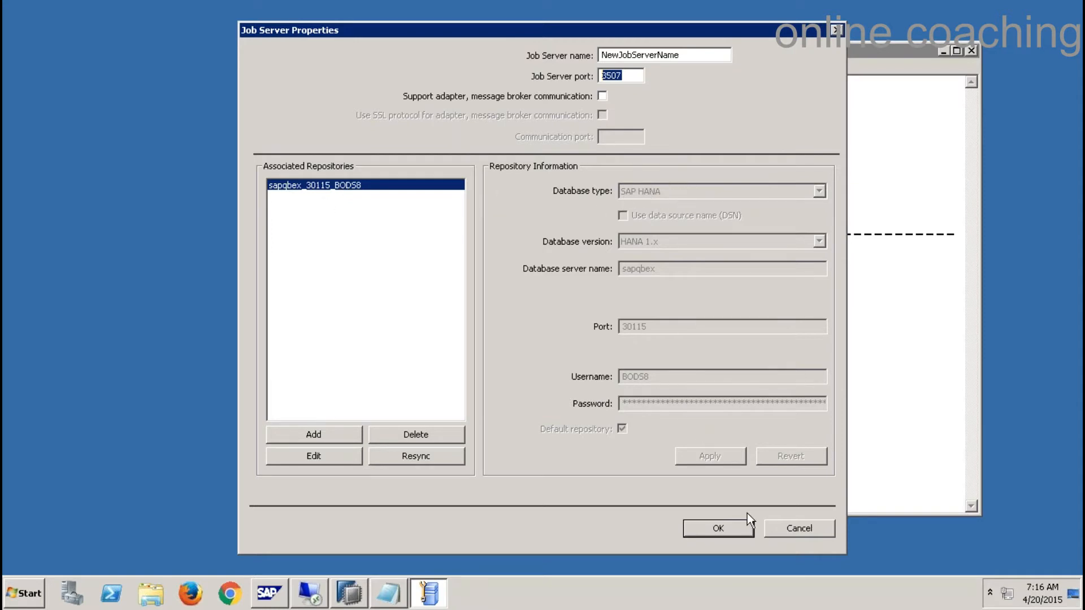
{"action": "left_click", "coordinate": [796, 533]}
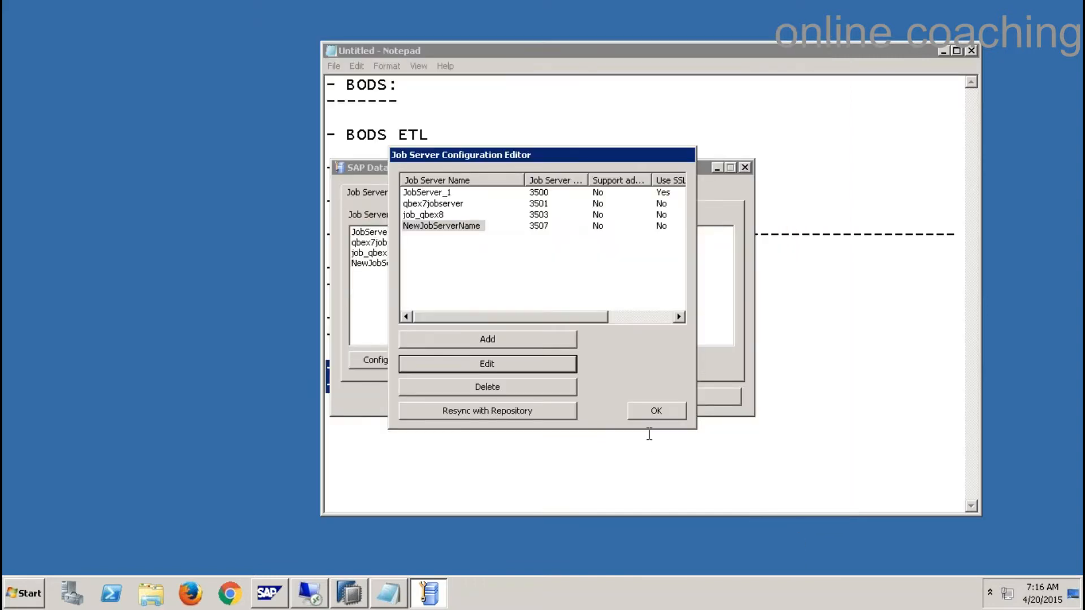
- Compare the Job Server and Access Server pages, then close Server Manager without restarting
{"action": "left_click", "coordinate": [655, 412]}
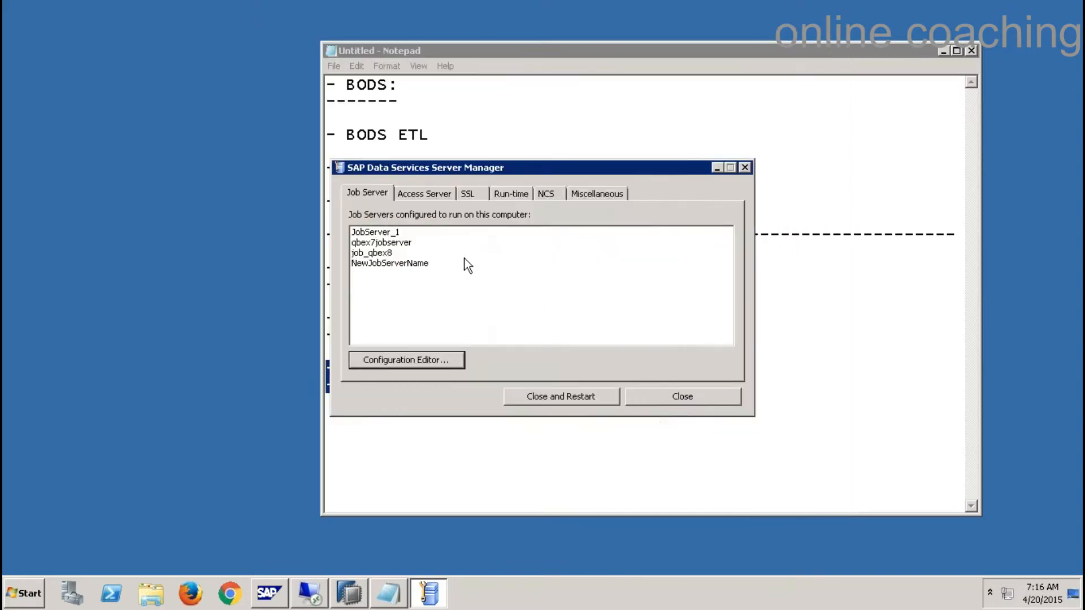
{"action": "left_click", "coordinate": [437, 195]}
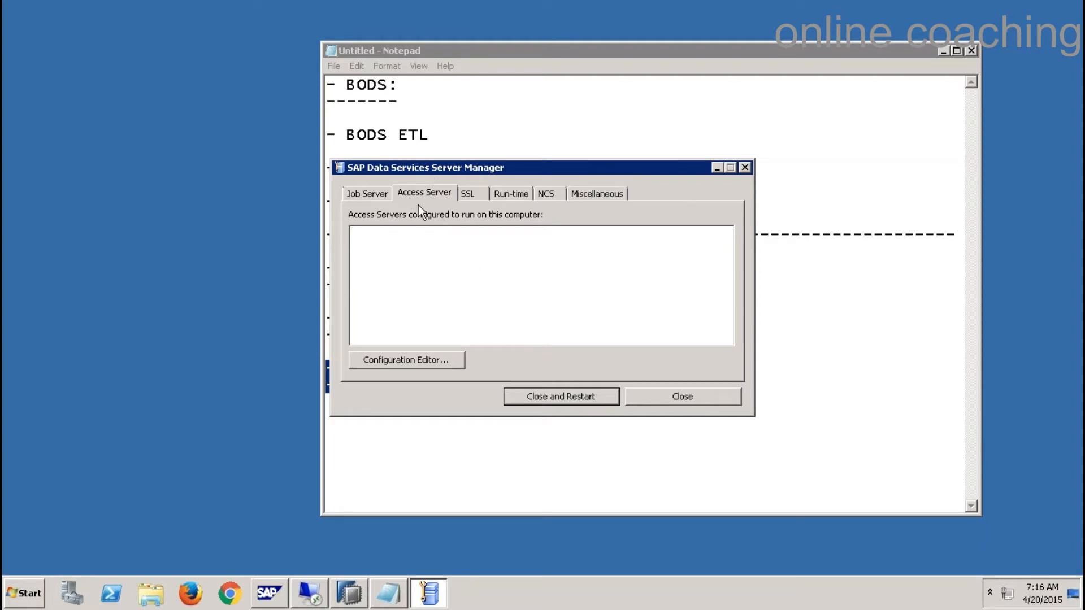
{"action": "left_click", "coordinate": [371, 195]}
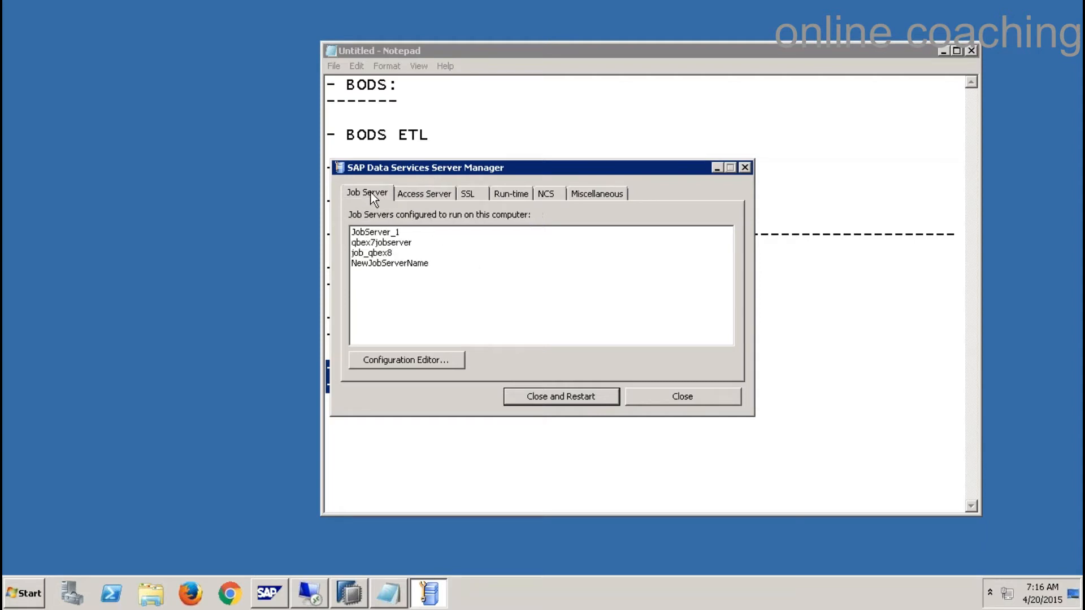
{"action": "left_click", "coordinate": [415, 191]}
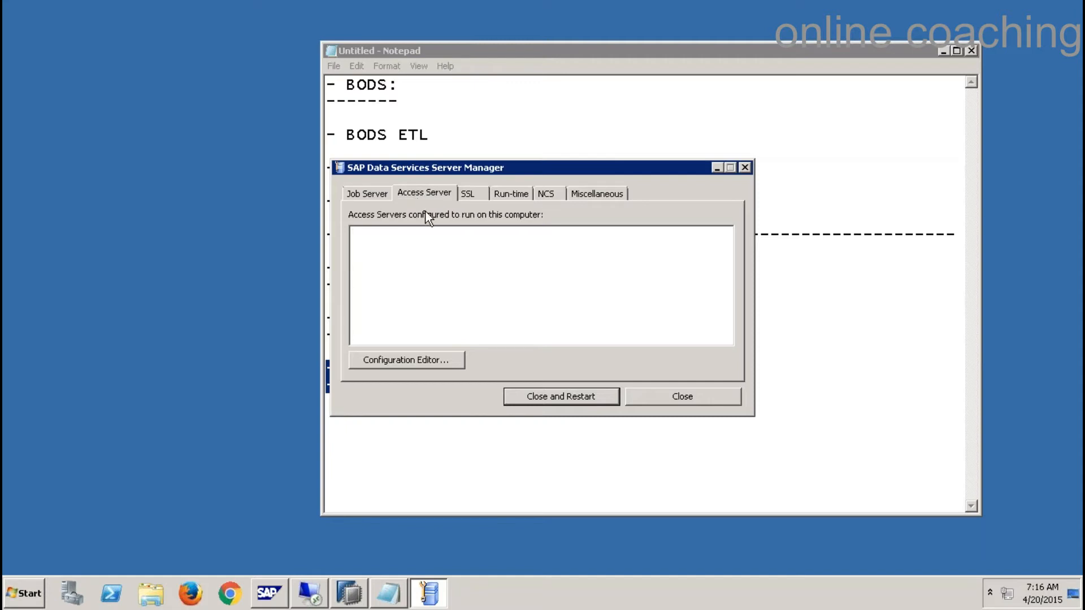
{"action": "left_click", "coordinate": [679, 398]}
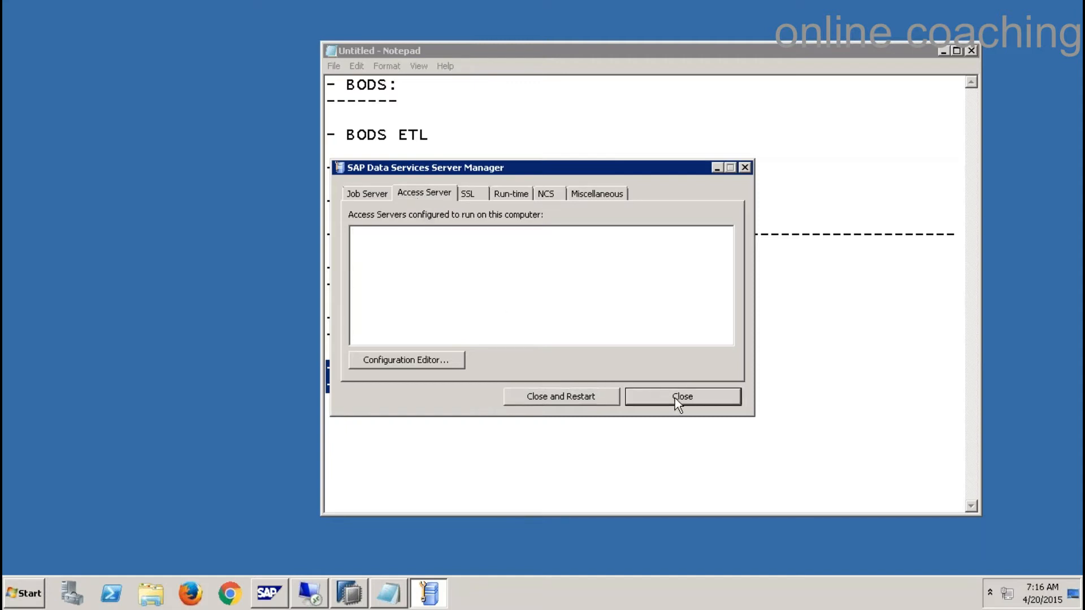
- Launch Data Services Designer from the SAP Data Services 4.2 folder in the Start menu
{"action": "left_click", "coordinate": [496, 386]}
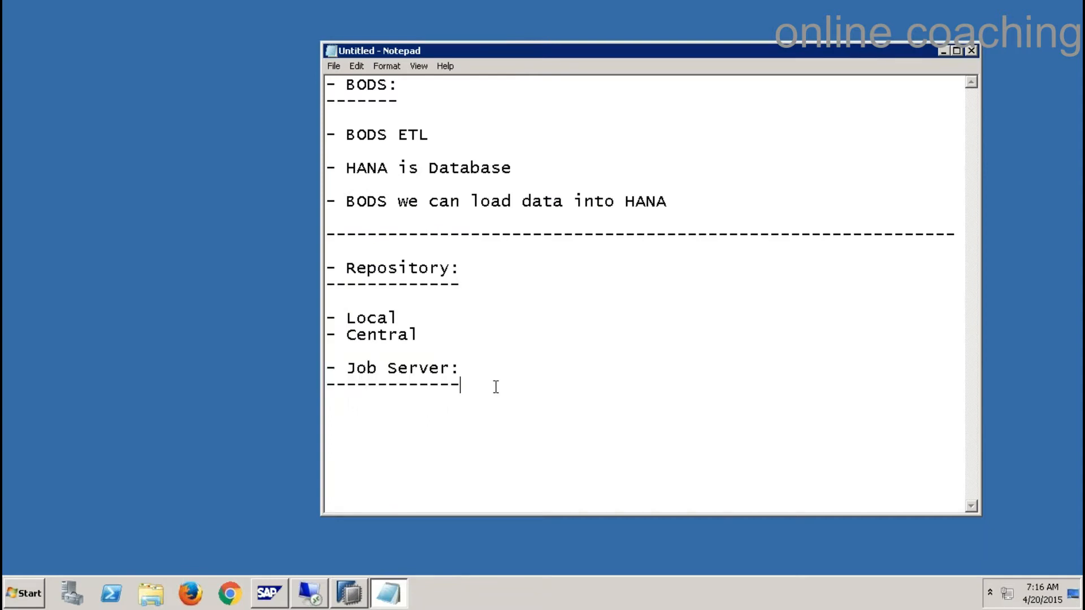
{"action": "left_click", "coordinate": [16, 600]}
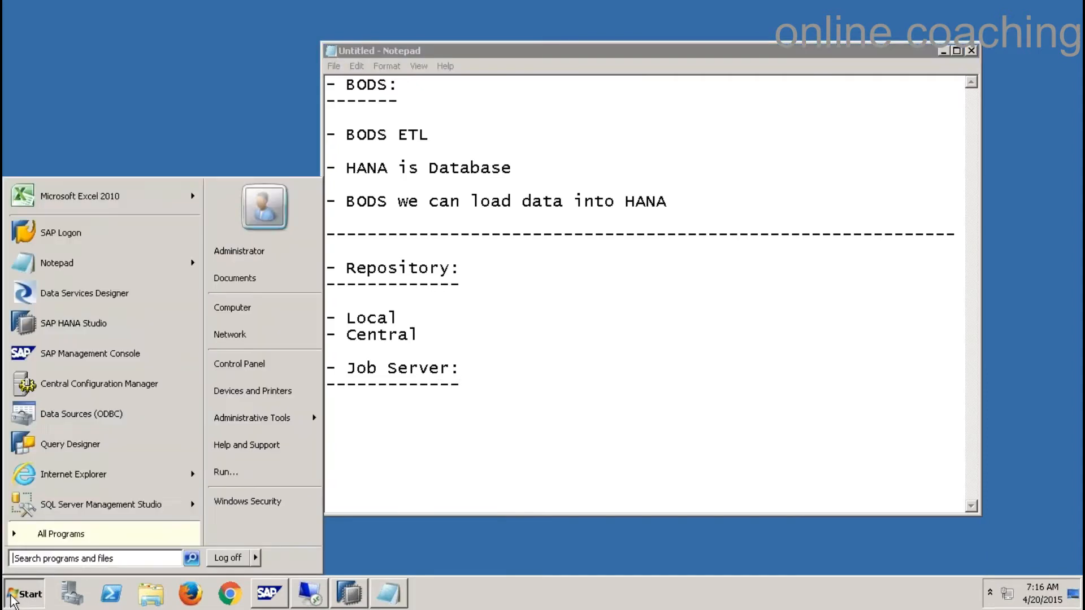
{"action": "left_click", "coordinate": [108, 534]}
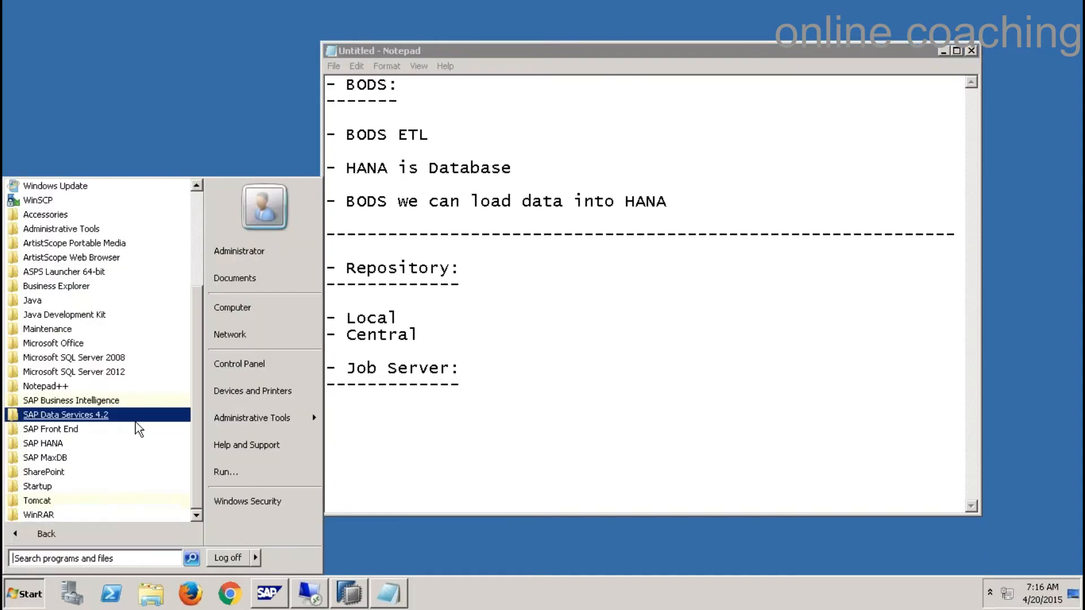
{"action": "left_click", "coordinate": [161, 421]}
{"action": "left_click_drag", "start_coordinate": [196, 407], "coordinate": [195, 464]}
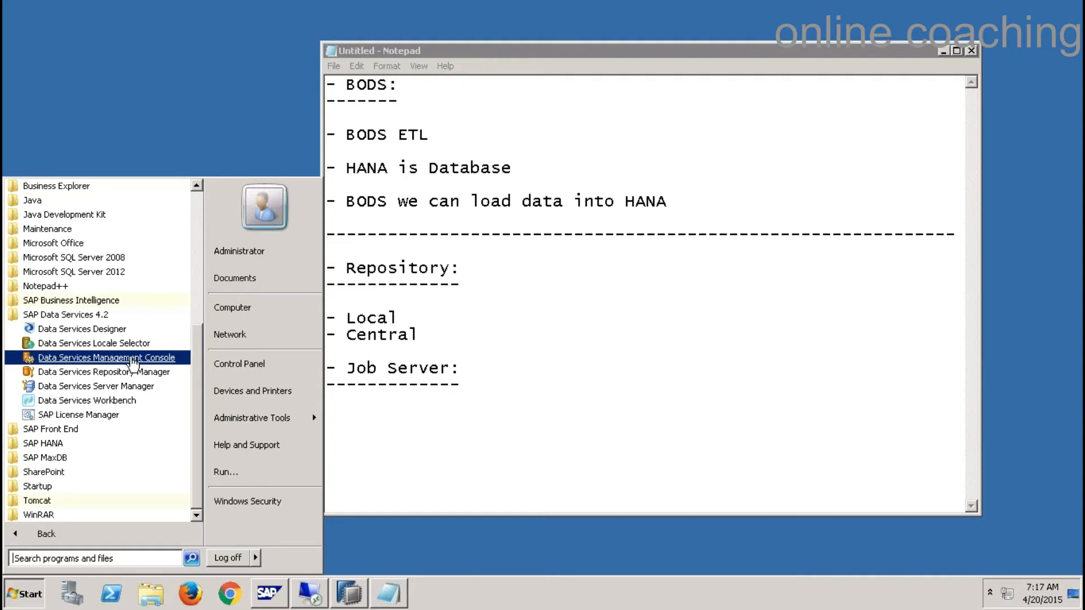
{"action": "left_click", "coordinate": [96, 331]}
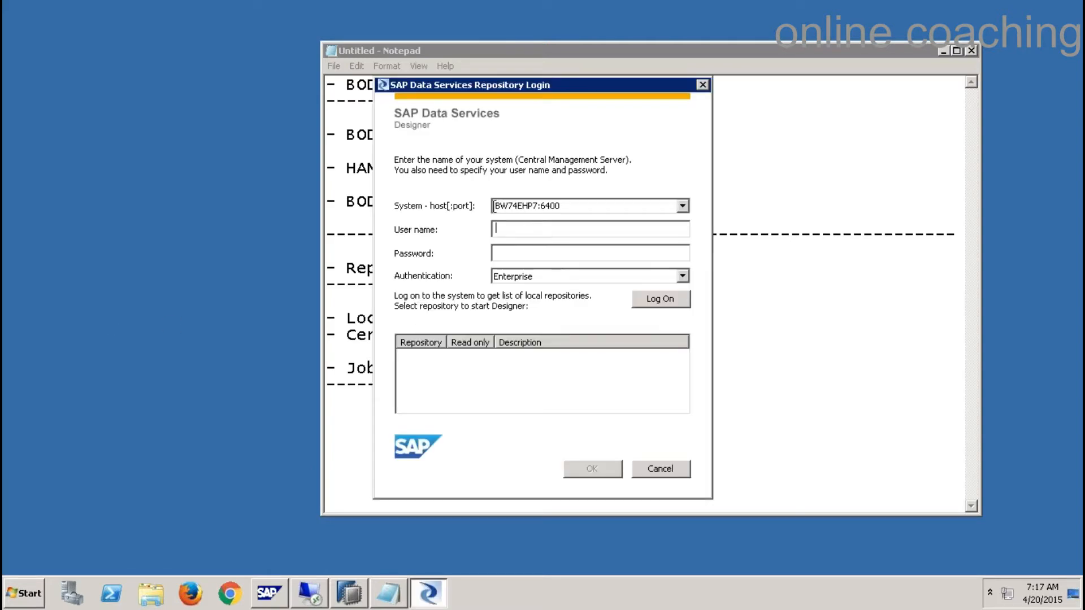
- Enter the user name and log on to system BW74EHP7:6400 with Enterprise authentication
{"action": "double_click", "coordinate": [568, 207]}
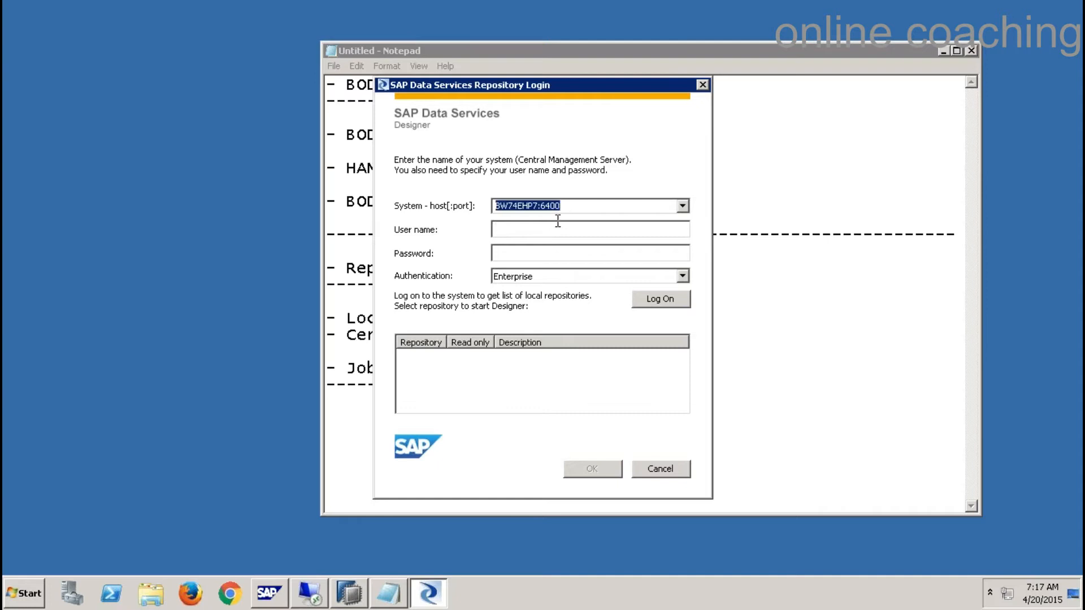
{"action": "left_click", "coordinate": [559, 225]}
{"action": "type", "text": "hana******"}
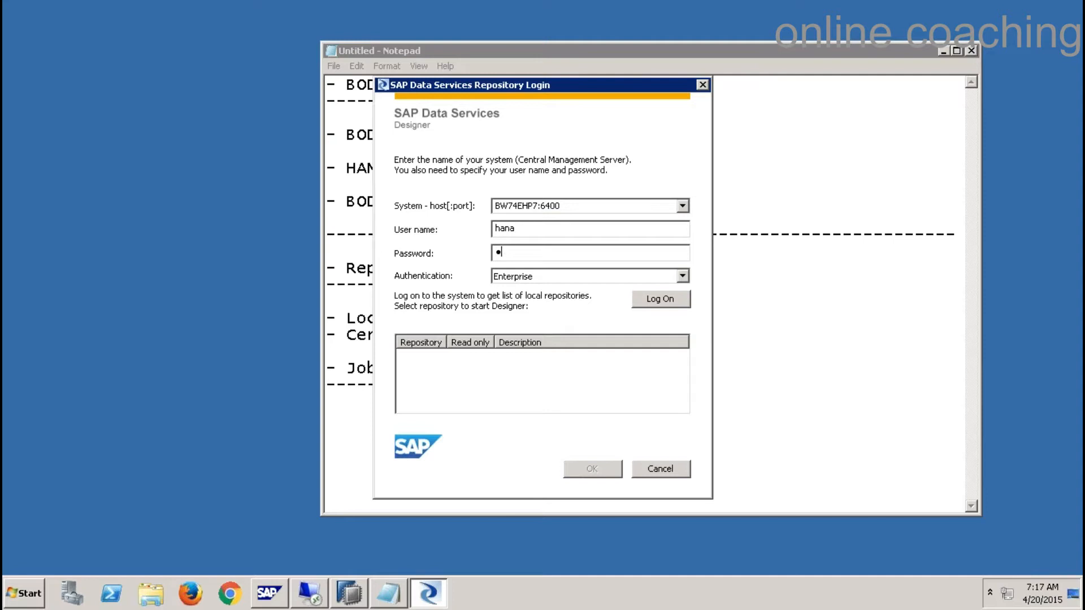
{"action": "type", "text": "**"}
{"action": "key", "text": "Tab"}
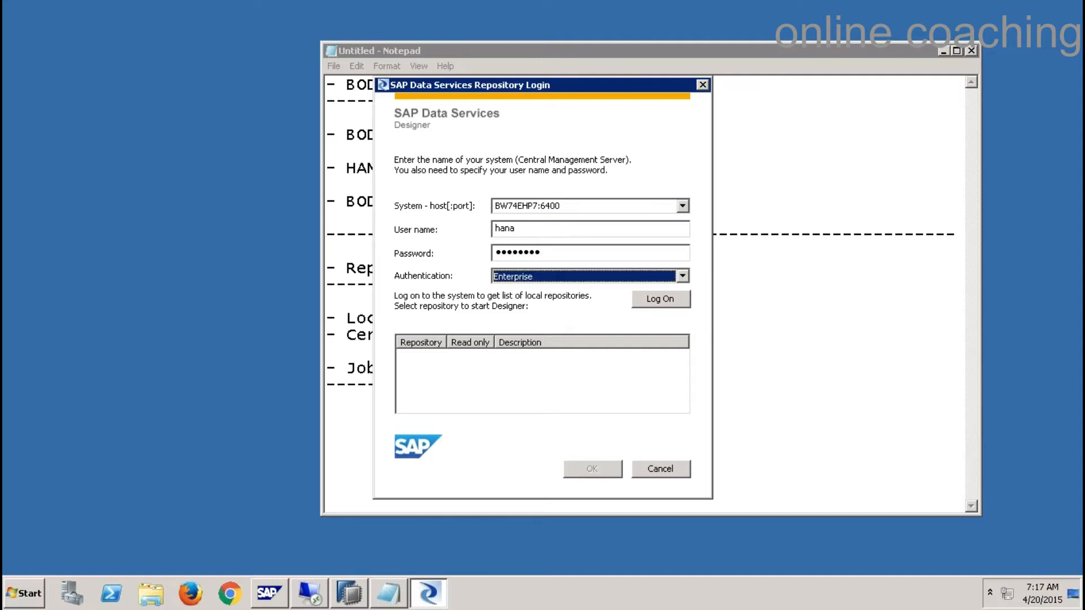
{"action": "left_click", "coordinate": [677, 303]}
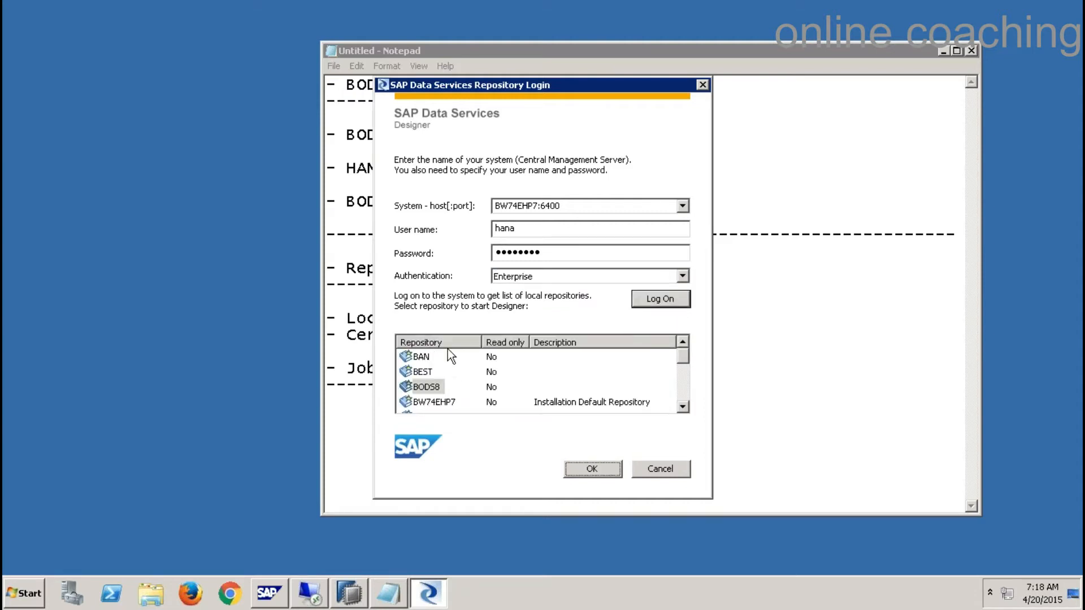
{"action": "left_click_drag", "start_coordinate": [482, 340], "coordinate": [495, 338]}
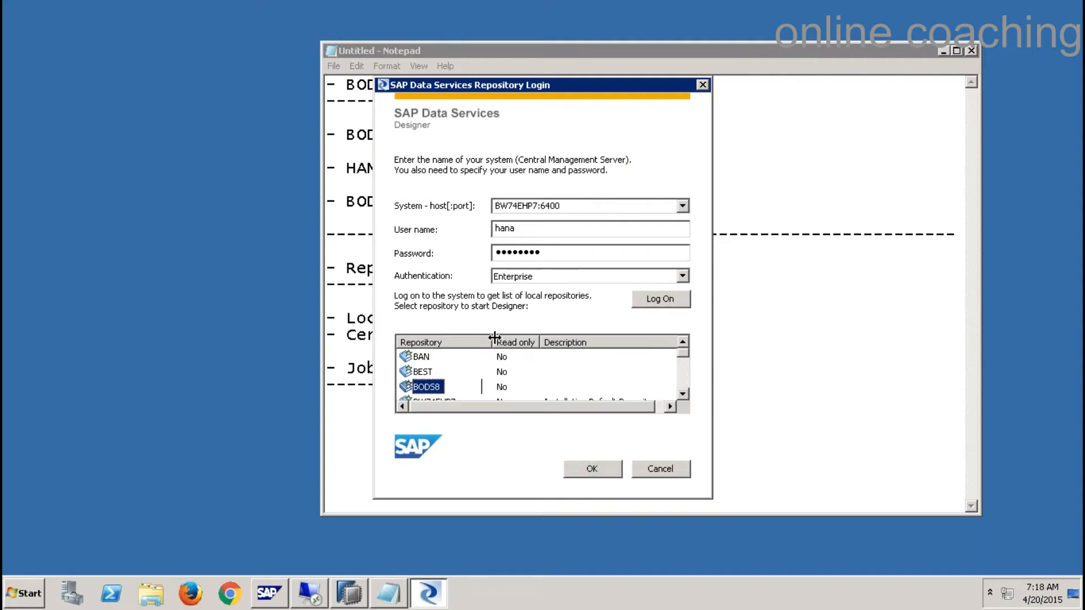
- Open the BODS8 repository using its repository password
{"action": "double_click", "coordinate": [430, 388]}
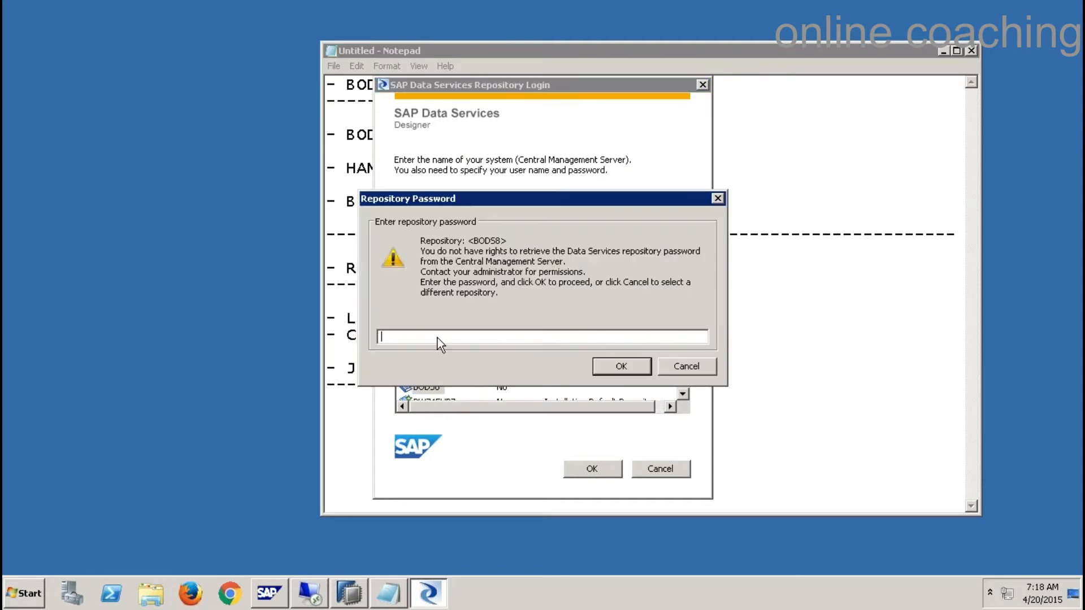
{"action": "left_click", "coordinate": [622, 368]}
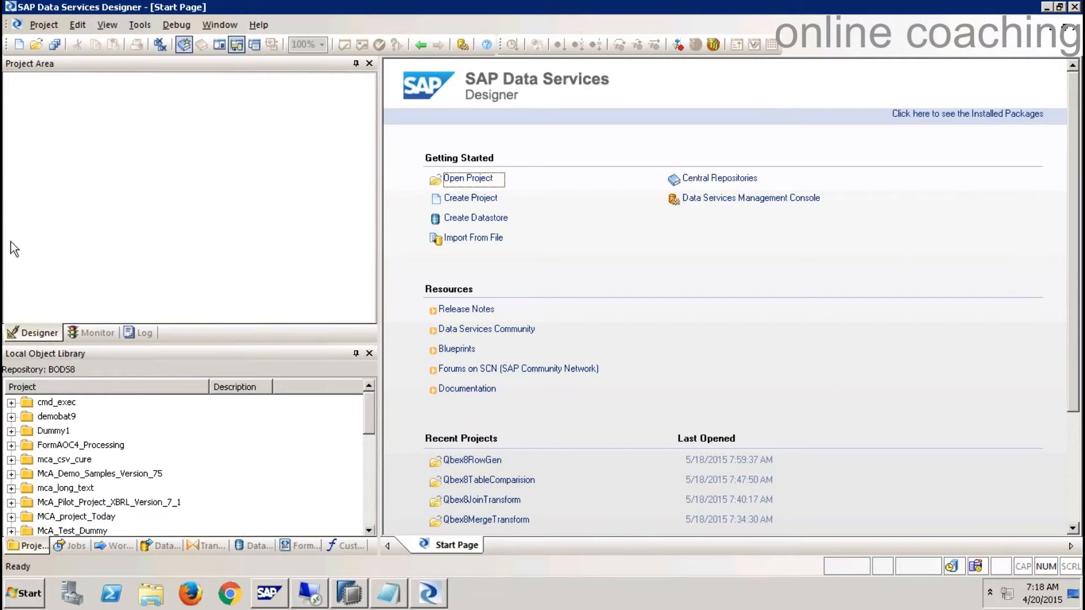
- Return to the Notepad notes and add blank lines below the Job Server section
{"action": "left_click", "coordinate": [73, 121]}
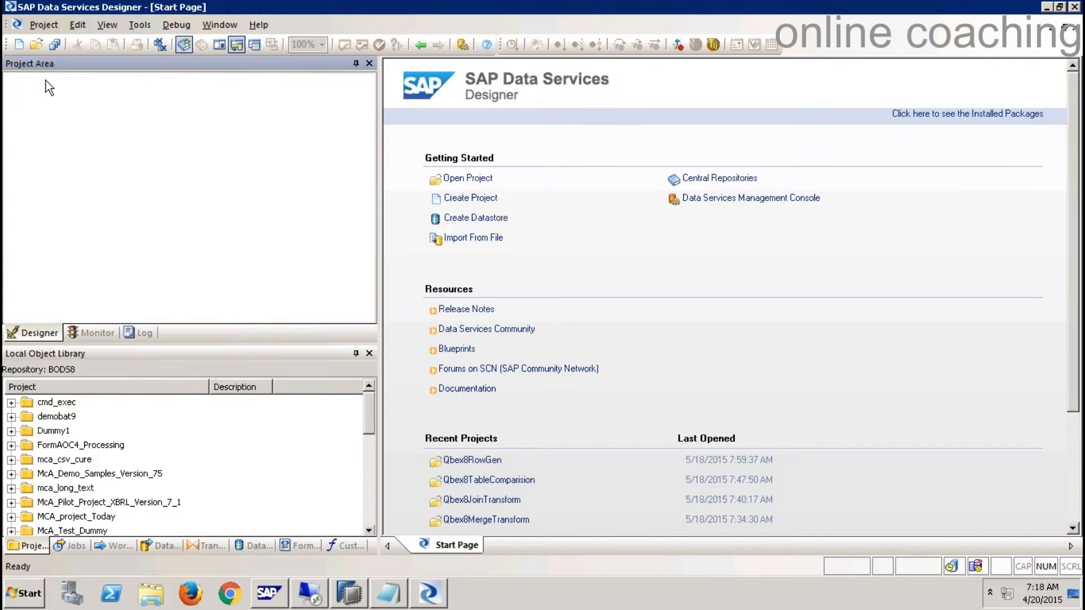
{"action": "left_click", "coordinate": [117, 358]}
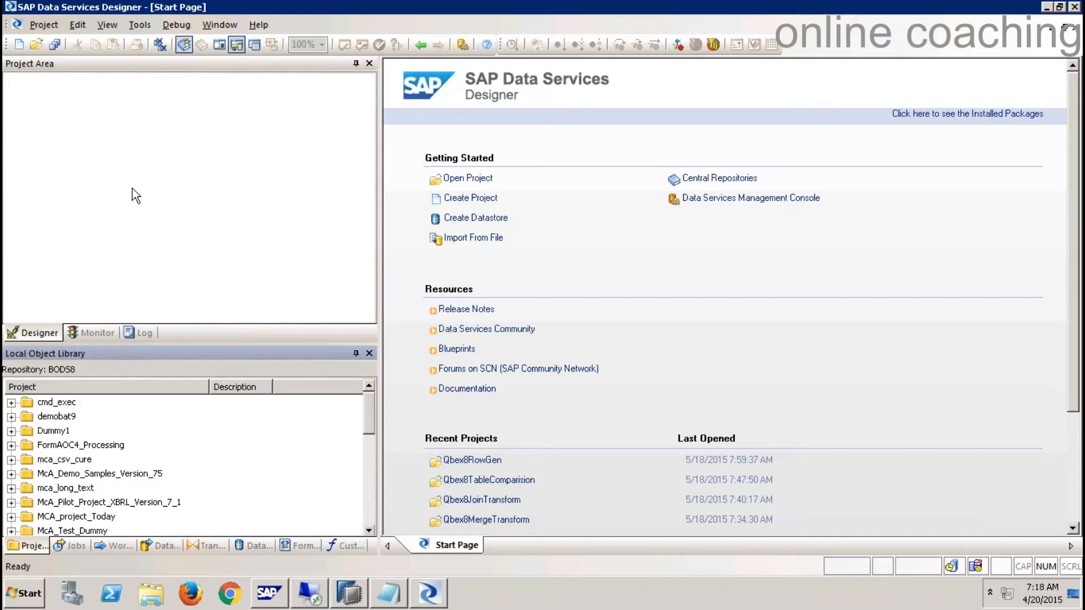
{"action": "left_click", "coordinate": [390, 593]}
{"action": "key", "text": "Return"}
{"action": "key", "text": "Return"}
{"action": "key", "text": "Return"}
{"action": "key", "text": "Return"}
{"action": "key", "text": "Return"}
{"action": "key", "text": "Return"}
{"action": "key", "text": "Return"}
{"action": "key", "text": "Return"}
{"action": "key", "text": "Return"}
{"action": "key", "text": "Return"}
{"action": "key", "text": "Return"}
{"action": "key", "text": "Return"}
{"action": "key", "text": "Return"}
{"action": "key", "text": "Return"}
{"action": "key", "text": "Return"}
{"action": "key", "text": "Return"}
{"action": "key", "text": "Return"}
{"action": "key", "text": "Return"}
{"action": "key", "text": "Return"}
{"action": "key", "text": "Return"}
{"action": "key", "text": "Return"}
{"action": "key", "text": "Return"}
- Add the heading '- Data Services Designer:' underlined with a row of dashes
{"action": "left_click", "coordinate": [354, 111]}
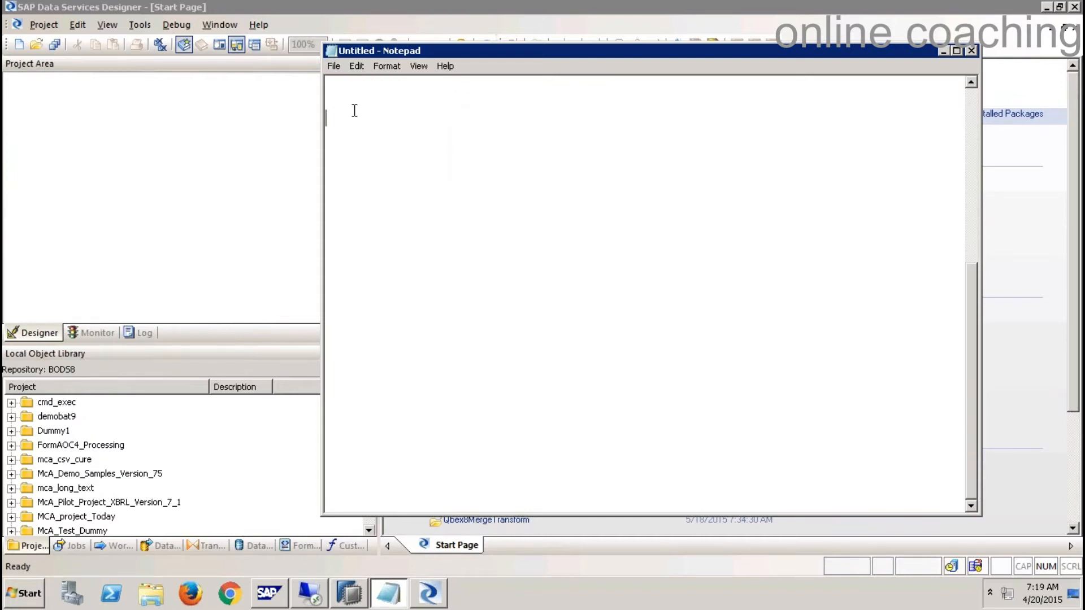
{"action": "type", "text": "- Darra"}
{"action": "key", "text": "BackSpace"}
{"action": "key", "text": "BackSpace"}
{"action": "key", "text": "BackSpace"}
{"action": "type", "text": "ta Services "}
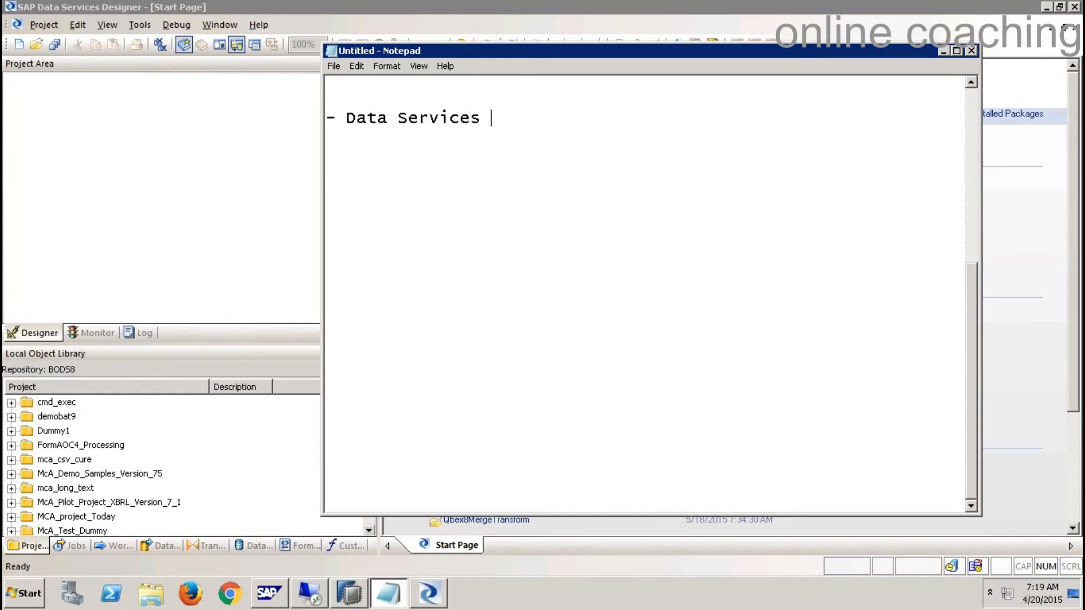
{"action": "type", "text": "Designe"}
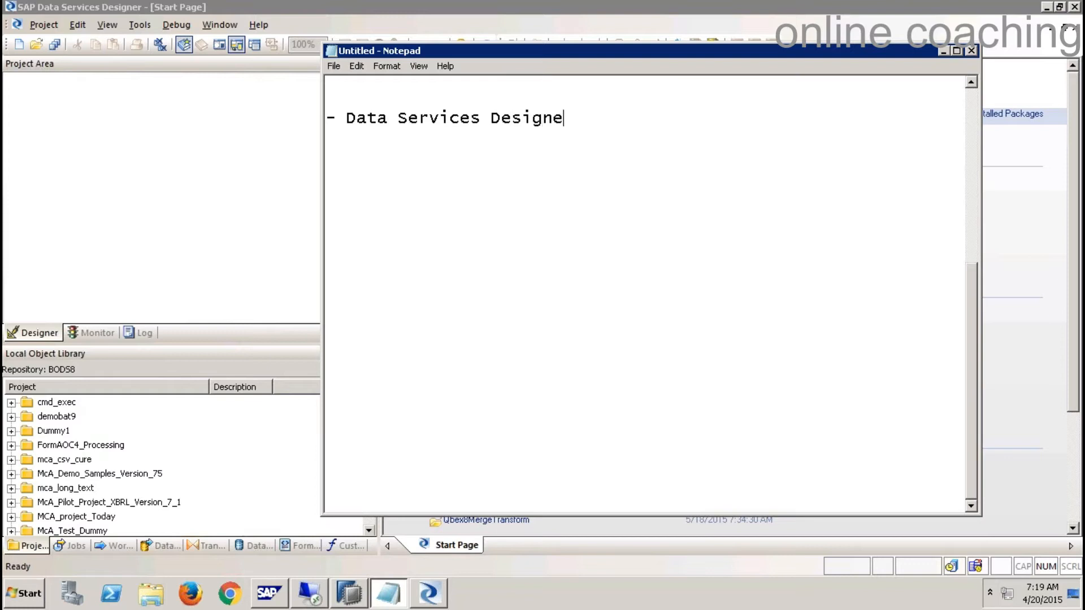
{"action": "type", "text": "r:"}
{"action": "key", "text": "Return"}
{"action": "type", "text": "------------------------"}
- Add the heading '- Project:' underlined with a row of dashes
{"action": "key", "text": "Return"}
{"action": "key", "text": "Return"}
{"action": "type", "text": "-"}
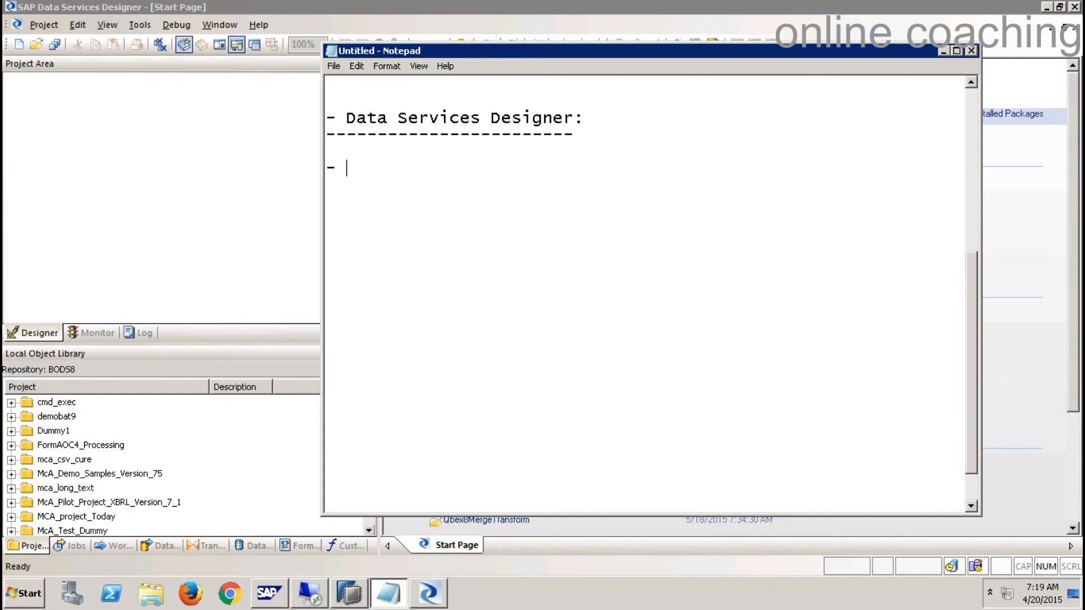
{"action": "type", "text": "Project:"}
{"action": "key", "text": "Return"}
{"action": "type", "text": "----------"}
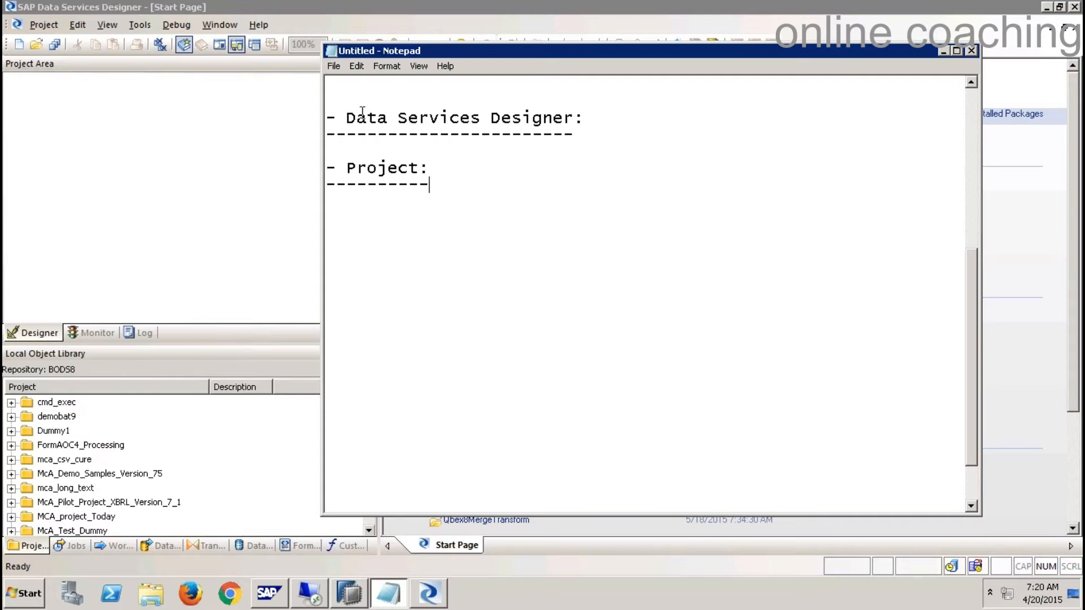
- Add an indented '- Jobs' entry with a dashed underline under Project
{"action": "key", "text": "Return"}
{"action": "key", "text": "Return"}
{"action": "key", "text": "Tab"}
{"action": "type", "text": "- Jobs"}
- Add a deeper-indented '- DataFlows' entry with a dashed underline below Jobs
{"action": "key", "text": "Return"}
{"action": "key", "text": "Tab"}
{"action": "key", "text": "Tab"}
{"action": "key", "text": "BackSpace"}
{"action": "type", "text": "-------"}
{"action": "key", "text": "Return"}
{"action": "key", "text": "Tab"}
{"action": "key", "text": "Return"}
{"action": "key", "text": "Tab"}
{"action": "key", "text": "Tab"}
{"action": "type", "text": "- DataFlows"}
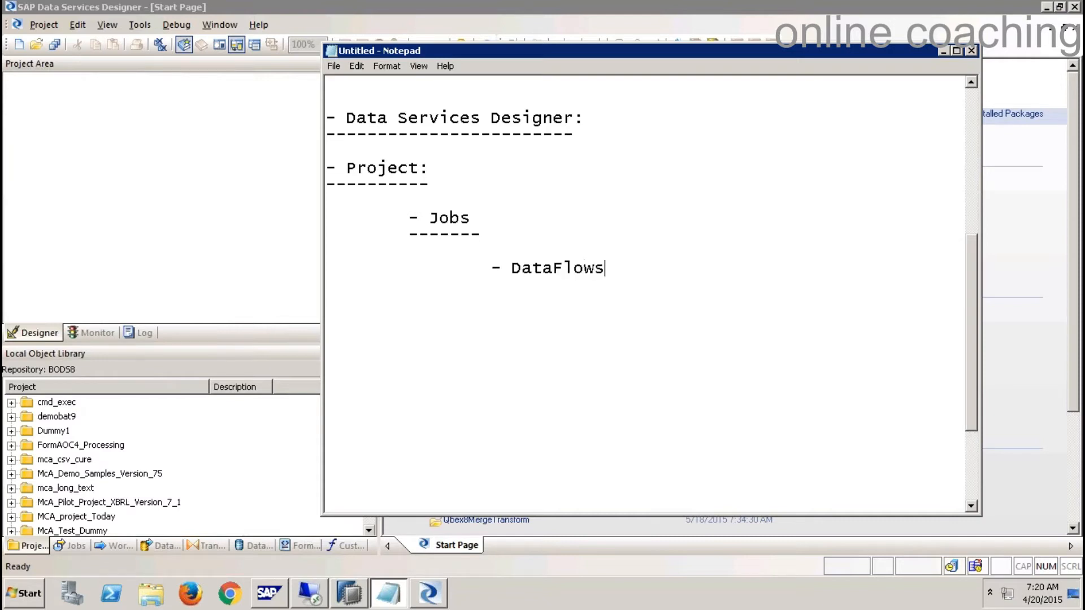
{"action": "key", "text": "Return"}
{"action": "key", "text": "Tab"}
- Type the line '- SO -- Transformations -- TO' under DataFlows
{"action": "key", "text": "Tab"}
{"action": "type", "text": "------------"}
{"action": "key", "text": "Return"}
{"action": "key", "text": "Return"}
{"action": "key", "text": "Tab"}
{"action": "key", "text": "Tab"}
{"action": "key", "text": "Tab"}
{"action": "type", "text": "- S"}
{"action": "type", "text": "ou"}
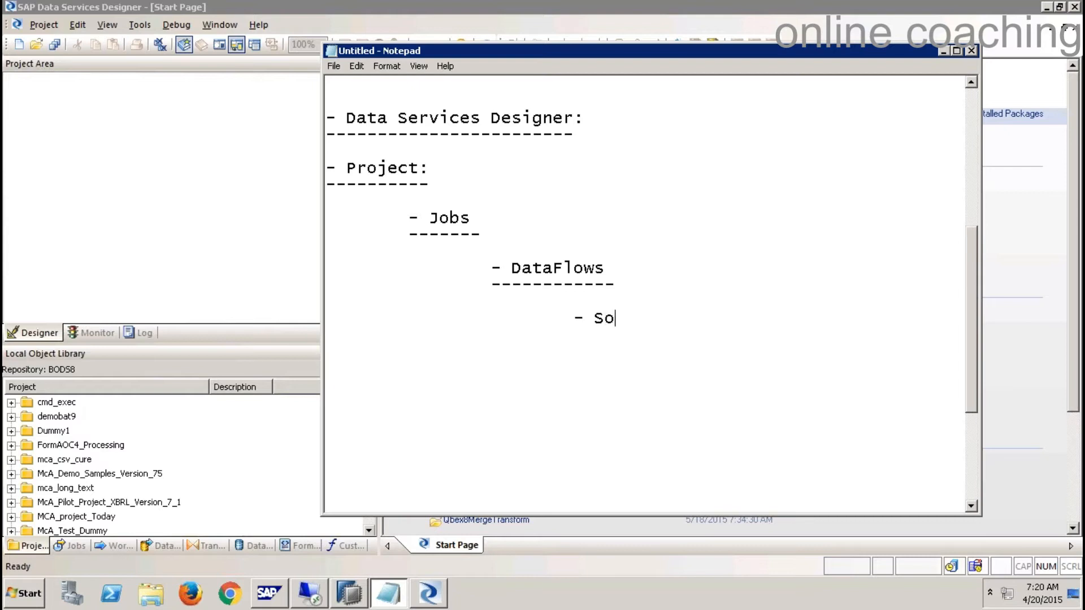
{"action": "key", "text": "BackSpace"}
{"action": "key", "text": "BackSpace"}
{"action": "type", "text": "O  -- Transfor"}
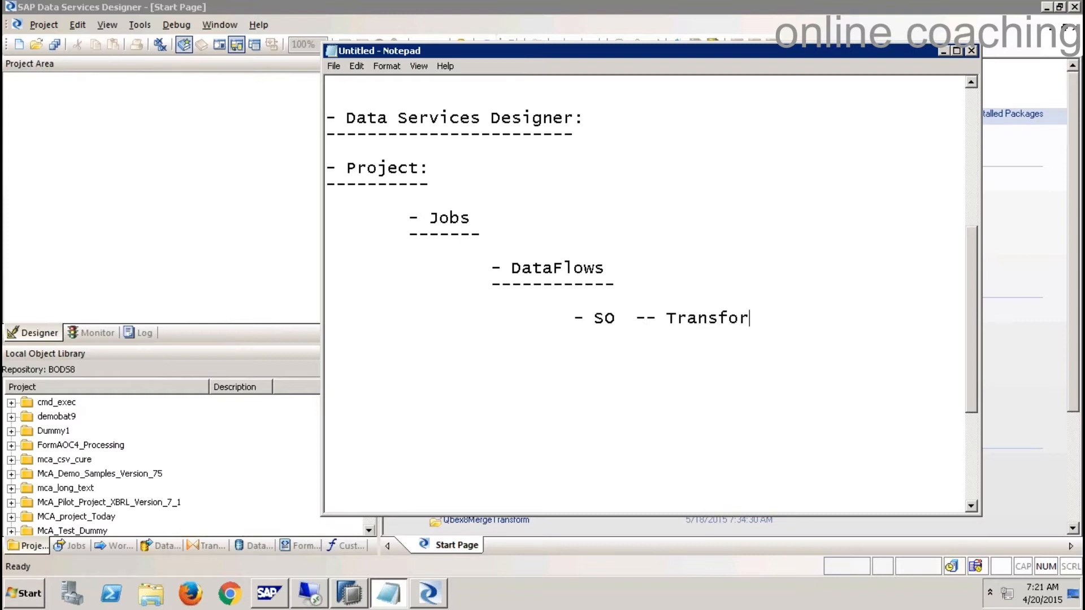
{"action": "type", "text": "mations -"}
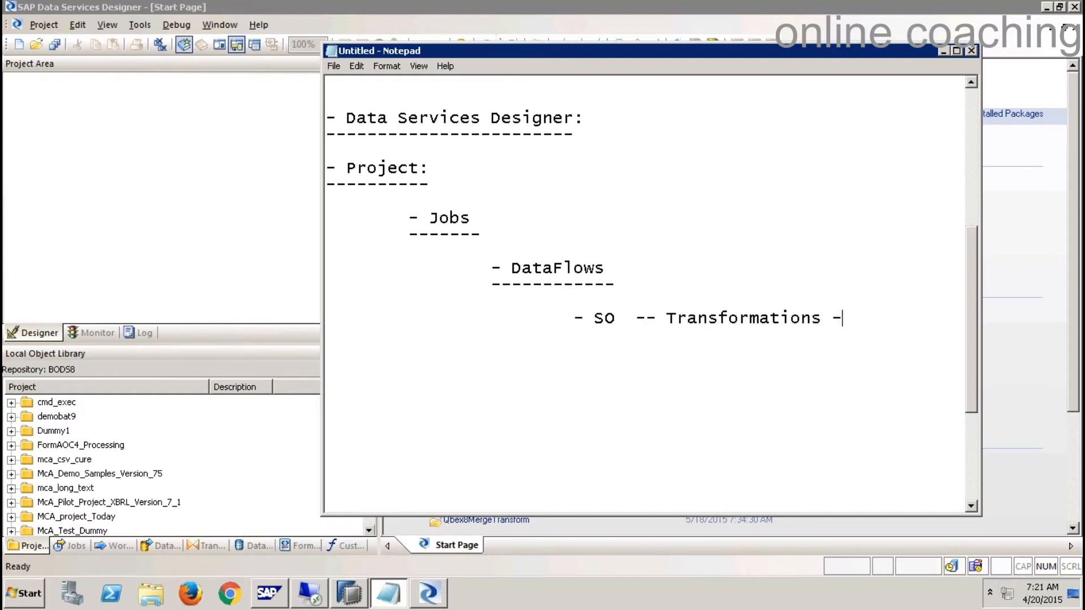
{"action": "type", "text": "- TO"}
- Highlight the Project, Jobs, DataFlows headings and the SO, Transformations, TO words in turn
{"action": "left_click_drag", "start_coordinate": [440, 183], "coordinate": [315, 157]}
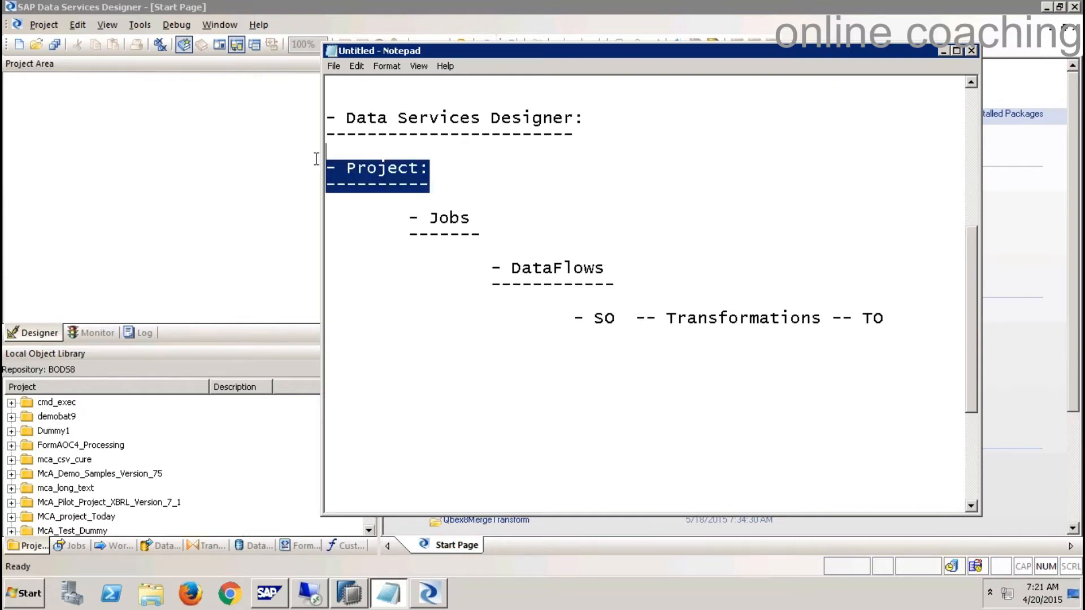
{"action": "left_click", "coordinate": [471, 232]}
{"action": "left_click_drag", "start_coordinate": [471, 231], "coordinate": [303, 218]}
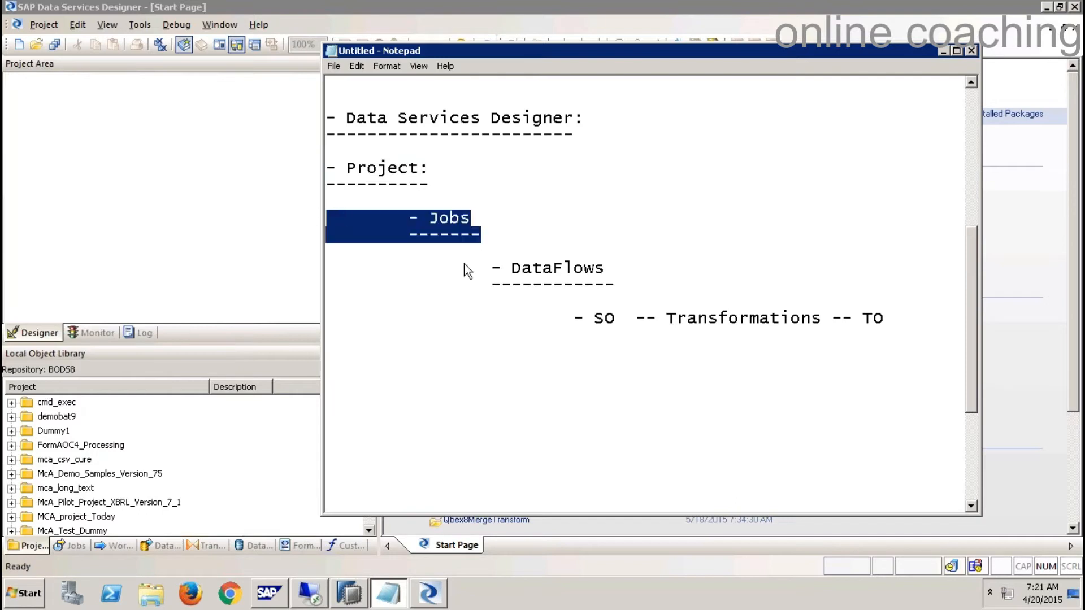
{"action": "left_click_drag", "start_coordinate": [618, 282], "coordinate": [341, 267]}
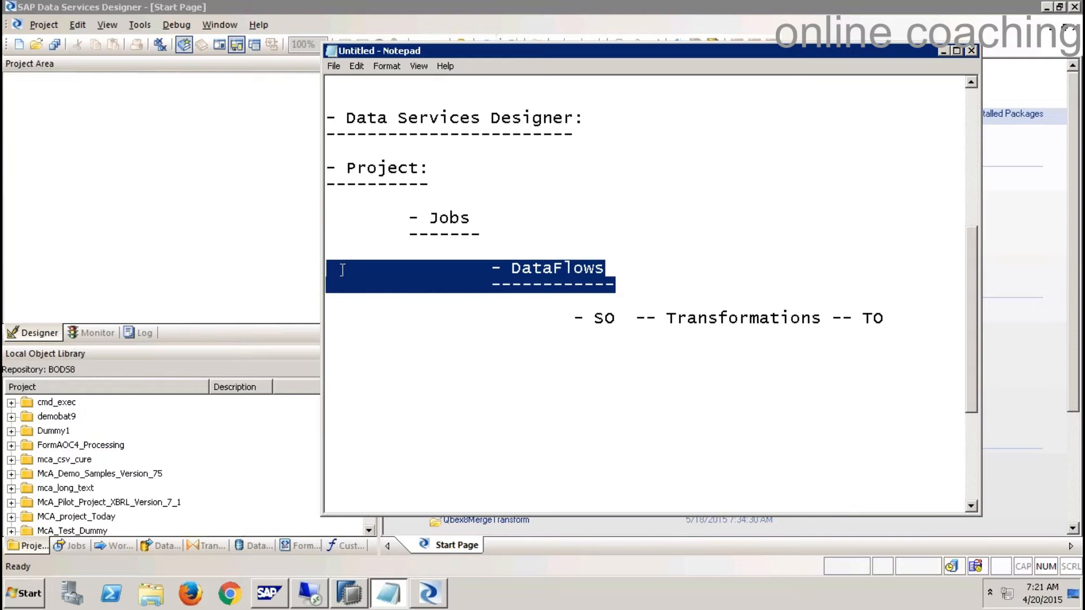
{"action": "left_click_drag", "start_coordinate": [615, 319], "coordinate": [576, 321]}
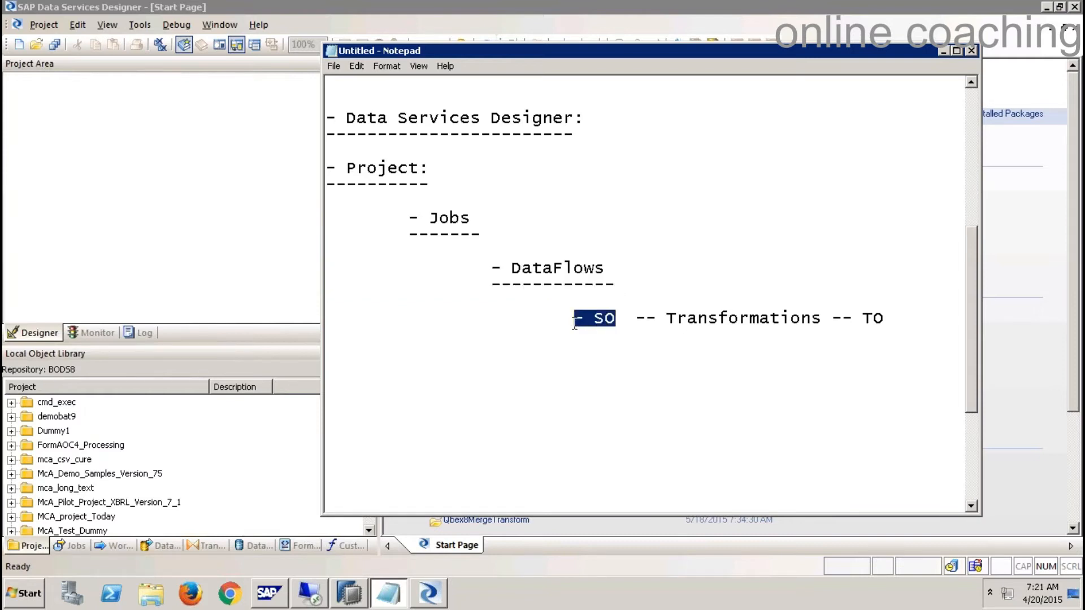
{"action": "left_click", "coordinate": [603, 319]}
{"action": "double_click", "coordinate": [596, 317]}
{"action": "left_click_drag", "start_coordinate": [668, 318], "coordinate": [885, 320]}
{"action": "left_click", "coordinate": [877, 319]}
{"action": "left_click", "coordinate": [889, 319]}
{"action": "double_click", "coordinate": [877, 319]}
- Highlight the whole outline from Project to TO, then start a new '-' item below it
{"action": "left_click_drag", "start_coordinate": [900, 318], "coordinate": [326, 167]}
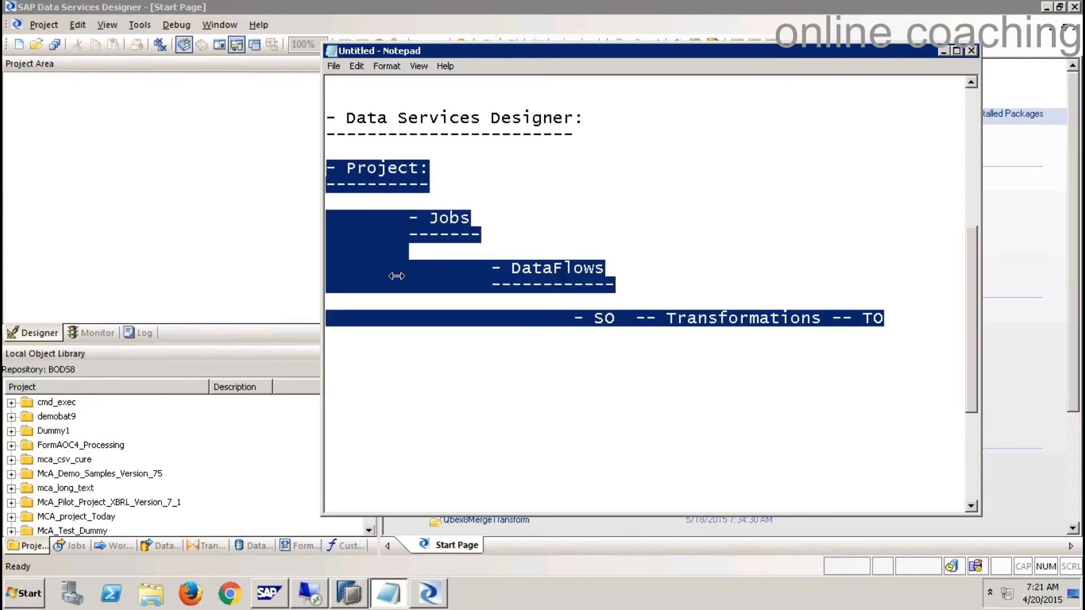
{"action": "left_click", "coordinate": [916, 319]}
{"action": "key", "text": "Return"}
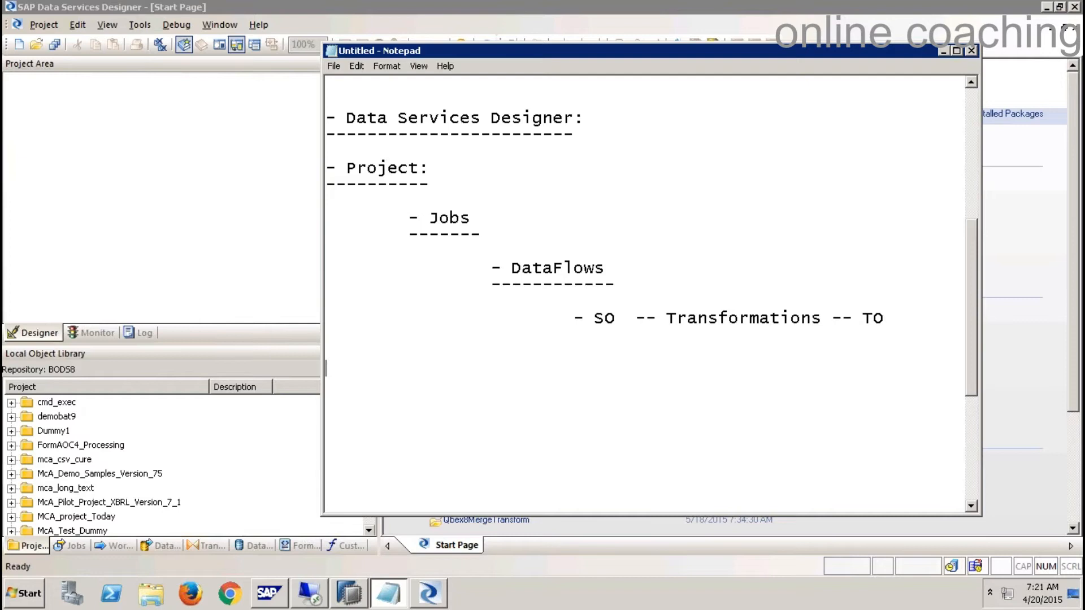
{"action": "type", "text": "-"}
- Add the 'DataStore' heading underlined with dashes, then bring Designer back to the front
{"action": "mouse_move", "coordinate": [729, 1]}
{"action": "type", "text": "DataStore"}
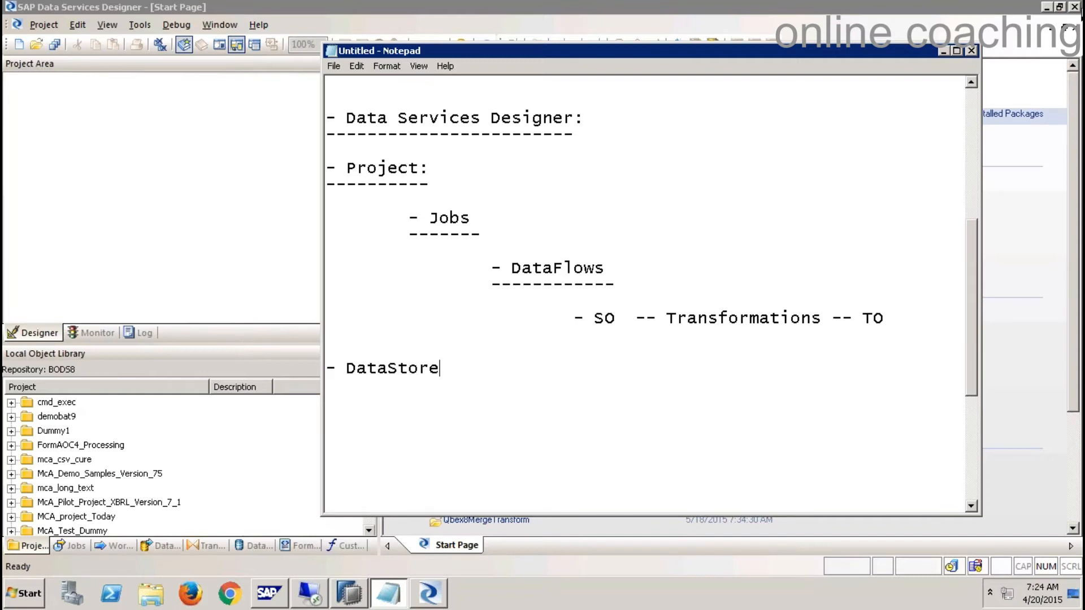
{"action": "key", "text": "Return"}
{"action": "type", "text": "-----------"}
{"action": "left_click", "coordinate": [279, 249]}
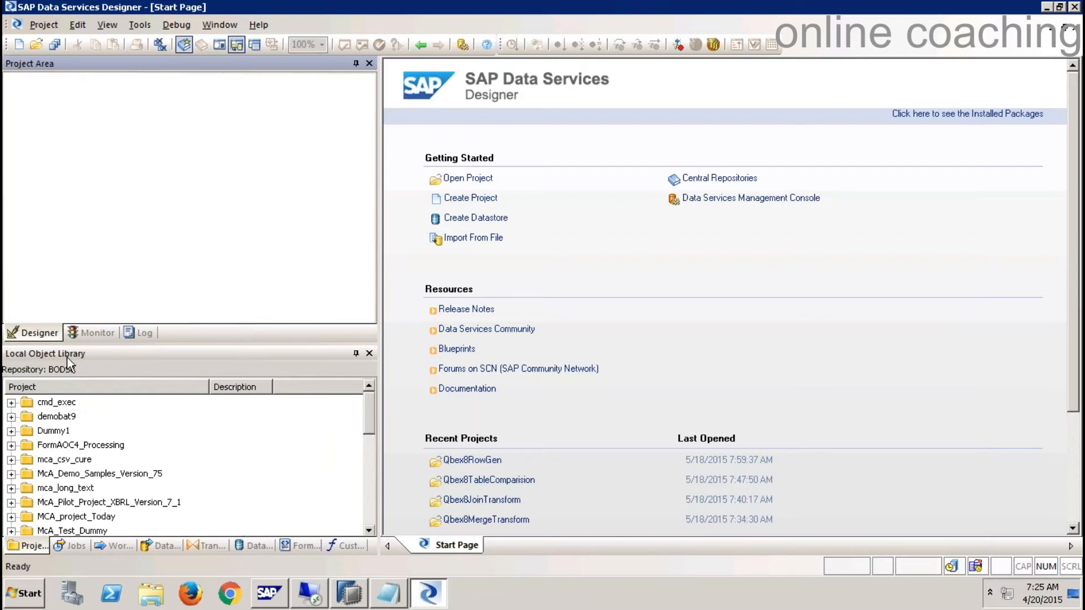
- Show the datastores DS_ECCSRV, DS_HANASRV, NDS_HANA and NDS_MSSQL in an enlarged library panel
{"action": "left_click", "coordinate": [255, 545]}
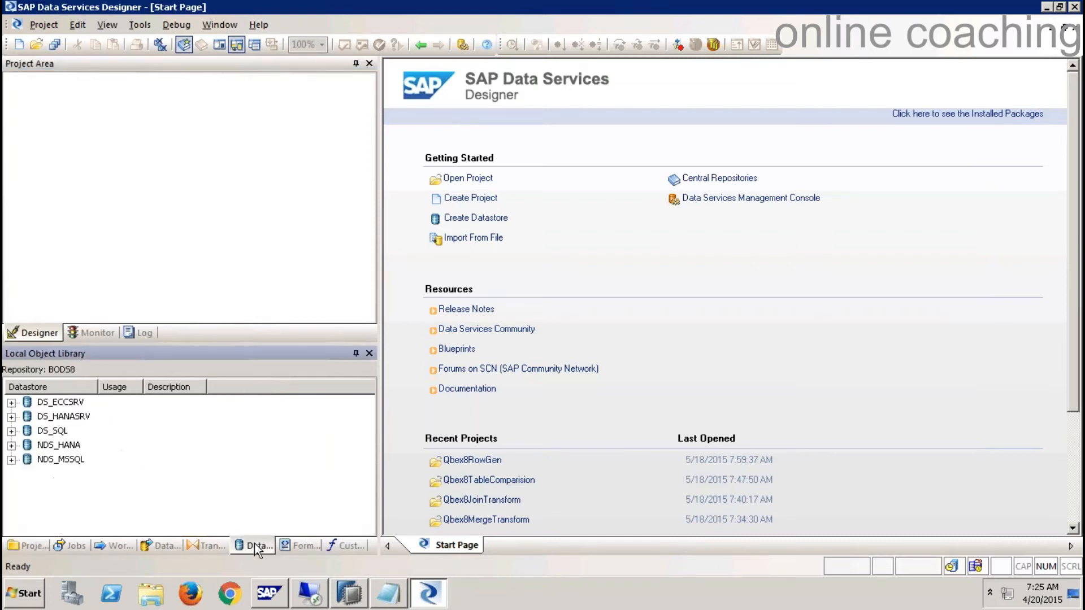
{"action": "left_click_drag", "start_coordinate": [212, 346], "coordinate": [216, 280]}
{"action": "left_click", "coordinate": [57, 340]}
{"action": "left_click", "coordinate": [59, 353]}
{"action": "left_click", "coordinate": [59, 381]}
{"action": "left_click", "coordinate": [60, 396]}
{"action": "left_click", "coordinate": [196, 414]}
- Open Create New Datastore, review the types with Database kept, then cancel
{"action": "right_click", "coordinate": [197, 414]}
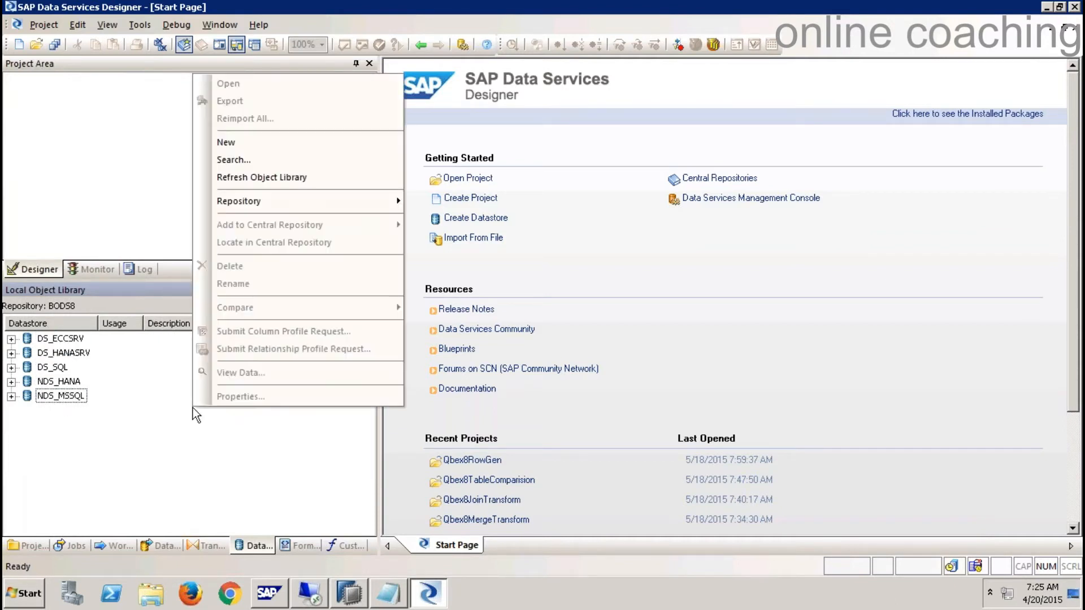
{"action": "left_click", "coordinate": [237, 144]}
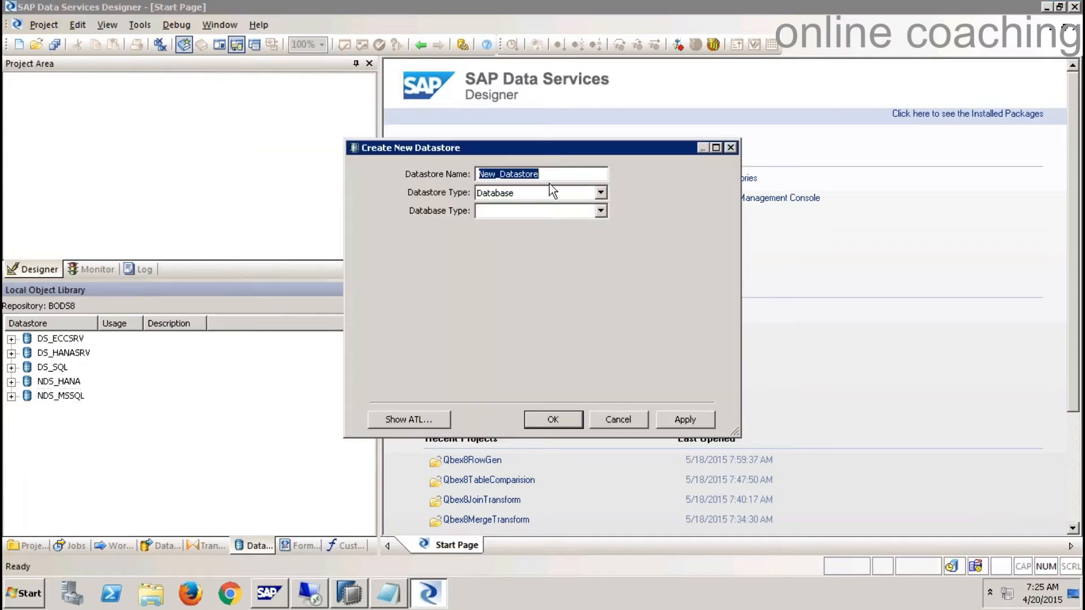
{"action": "left_click", "coordinate": [601, 194]}
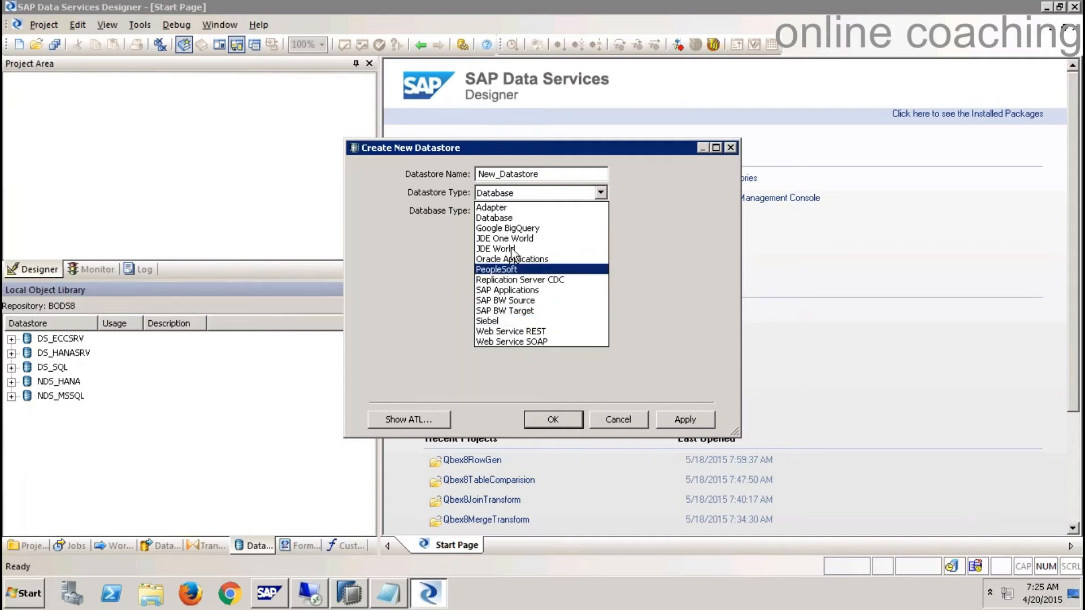
{"action": "left_click", "coordinate": [649, 256]}
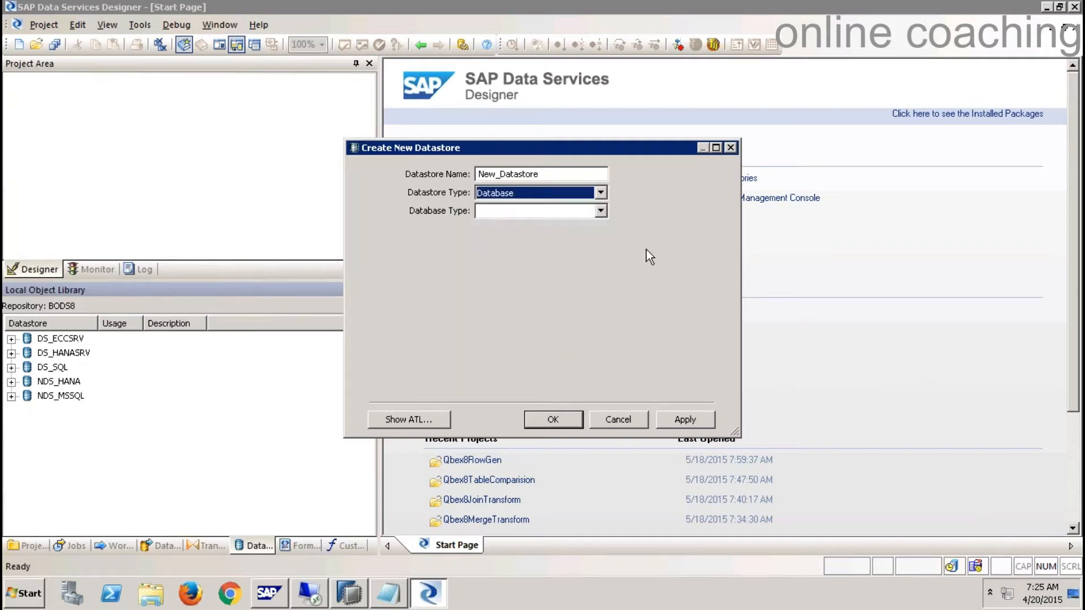
{"action": "left_click", "coordinate": [617, 419]}
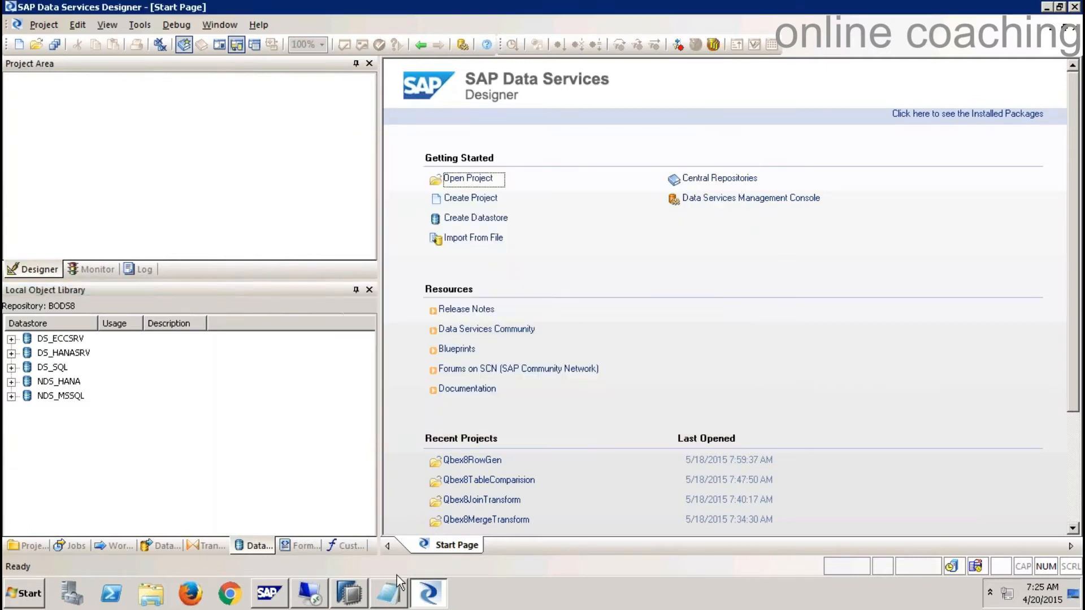
{"action": "left_click", "coordinate": [393, 590]}
{"action": "key", "text": "Return"}
{"action": "key", "text": "Return"}
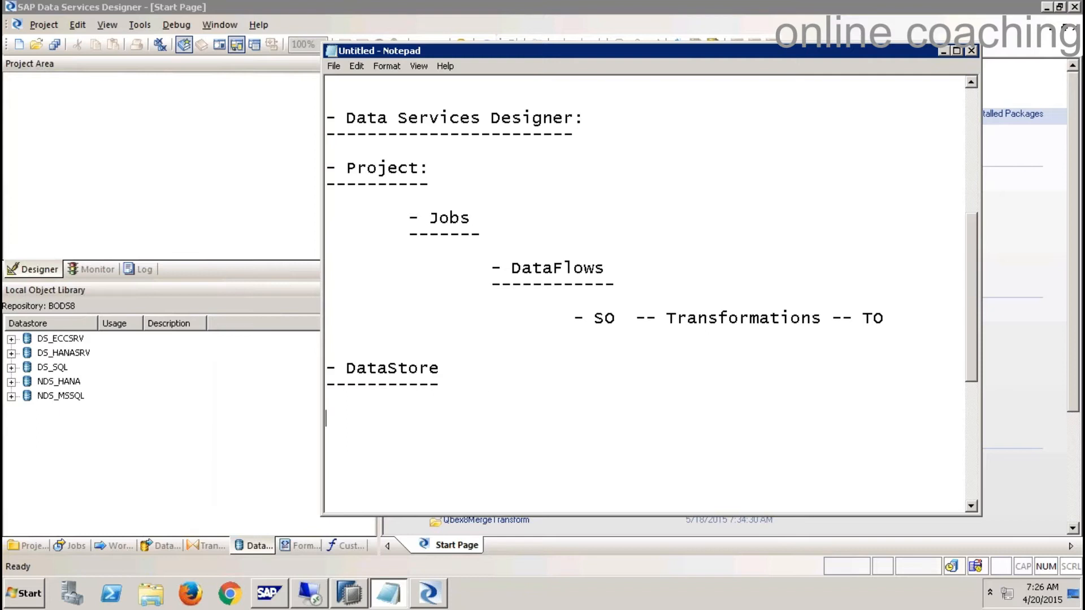
{"action": "left_click", "coordinate": [287, 439]}
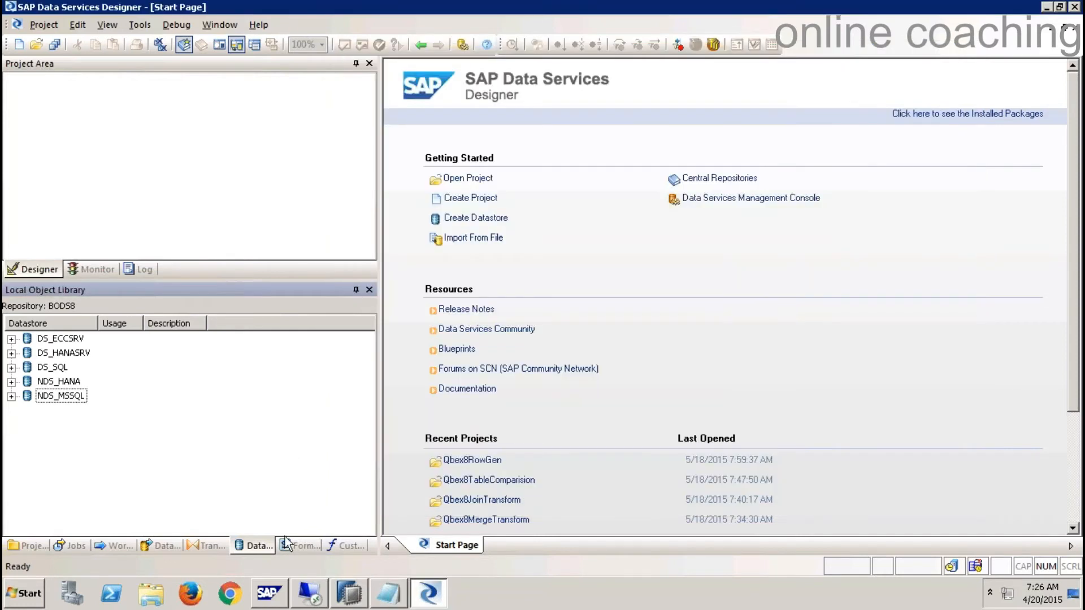
- Show the Formats list in the object library, selecting the Flat Files category
{"action": "left_click", "coordinate": [301, 548]}
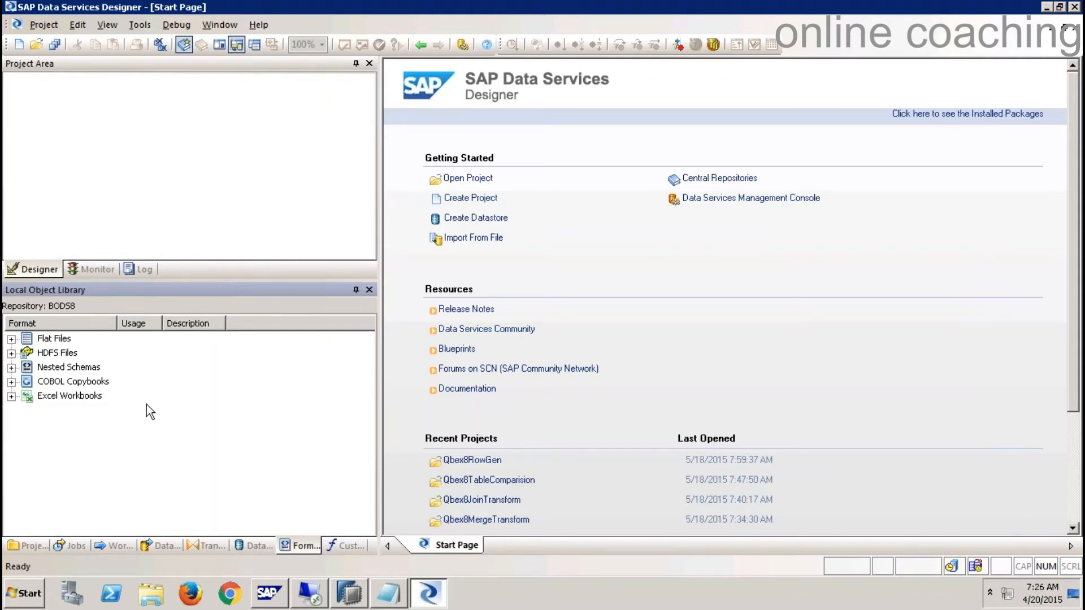
{"action": "left_click", "coordinate": [59, 341]}
{"action": "left_click", "coordinate": [252, 546]}
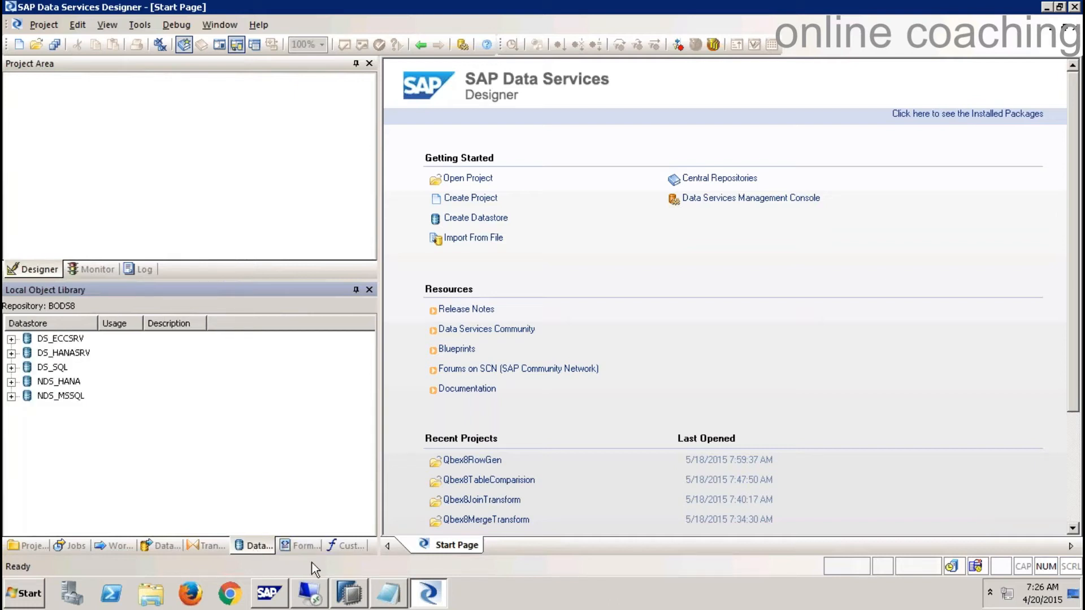
{"action": "left_click", "coordinate": [314, 547]}
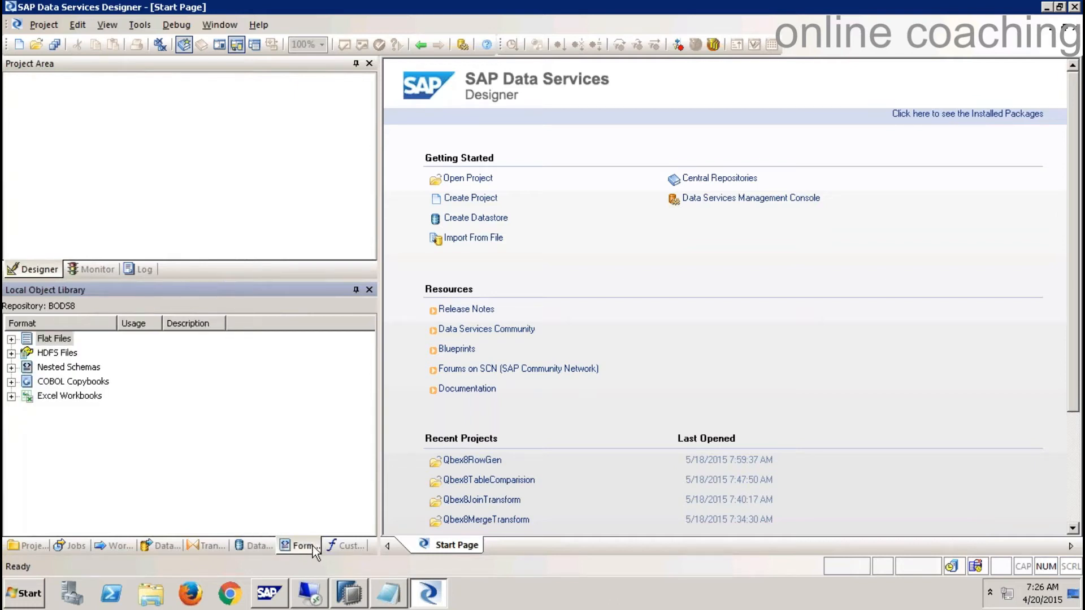
- Review the DataStore and Transformations entries in the Notepad outline, then return to Designer
{"action": "left_click", "coordinate": [388, 594]}
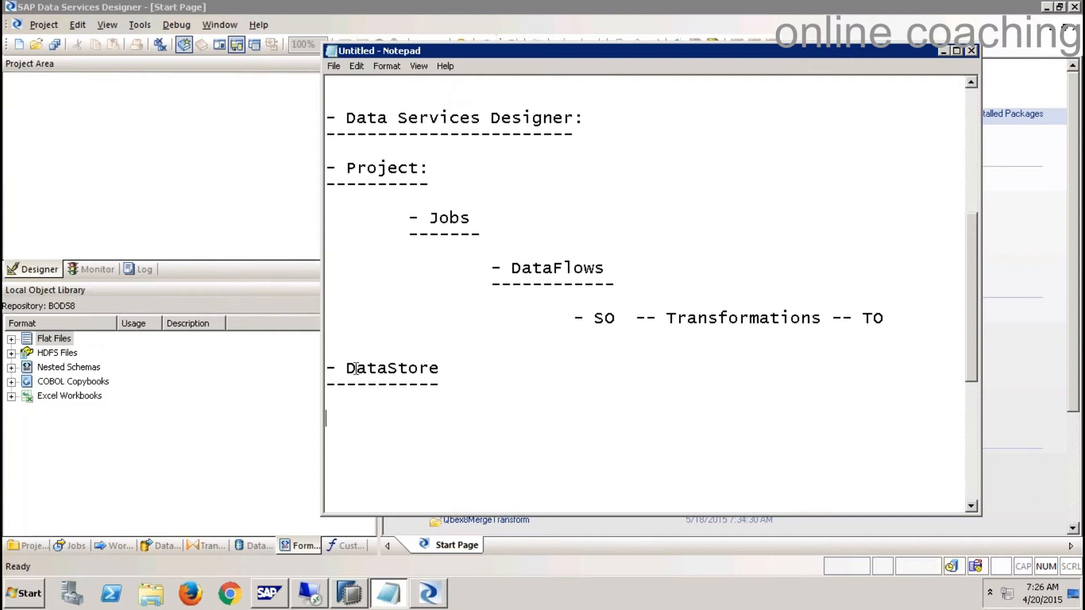
{"action": "left_click_drag", "start_coordinate": [327, 363], "coordinate": [384, 431]}
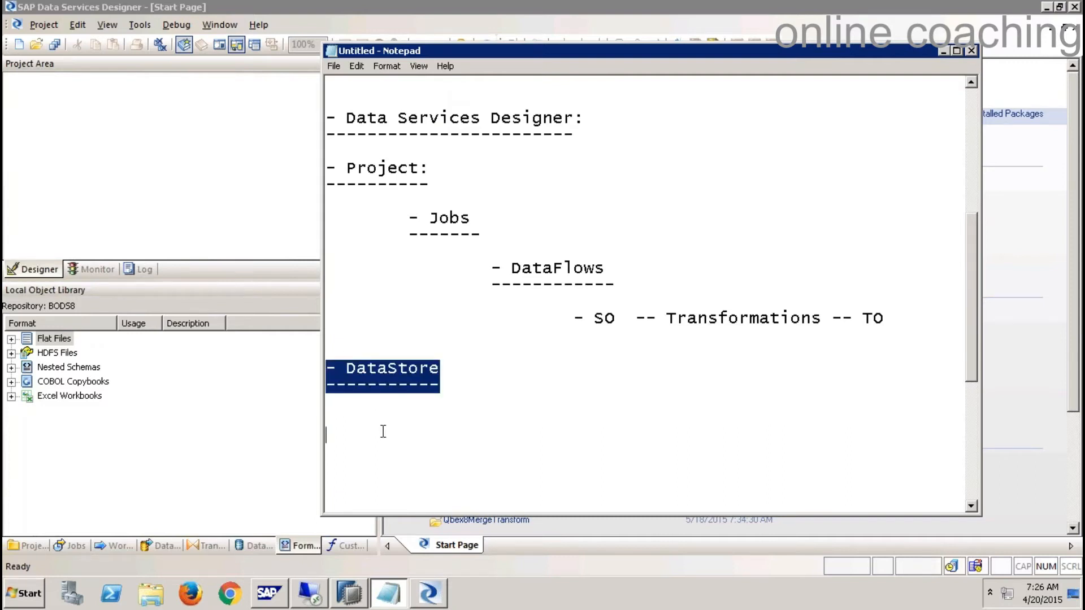
{"action": "mouse_move", "coordinate": [667, 317]}
{"action": "left_mouse_down"}
{"action": "mouse_move", "coordinate": [830, 317]}
{"action": "mouse_move", "coordinate": [668, 318]}
{"action": "left_mouse_up"}
{"action": "left_click", "coordinate": [829, 319]}
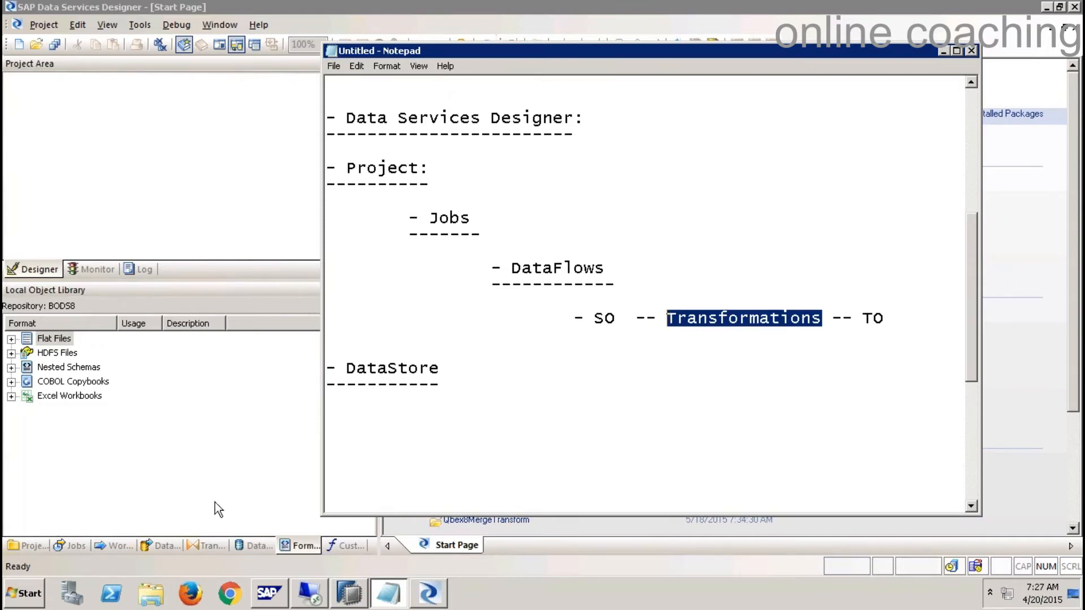
{"action": "left_click", "coordinate": [235, 494]}
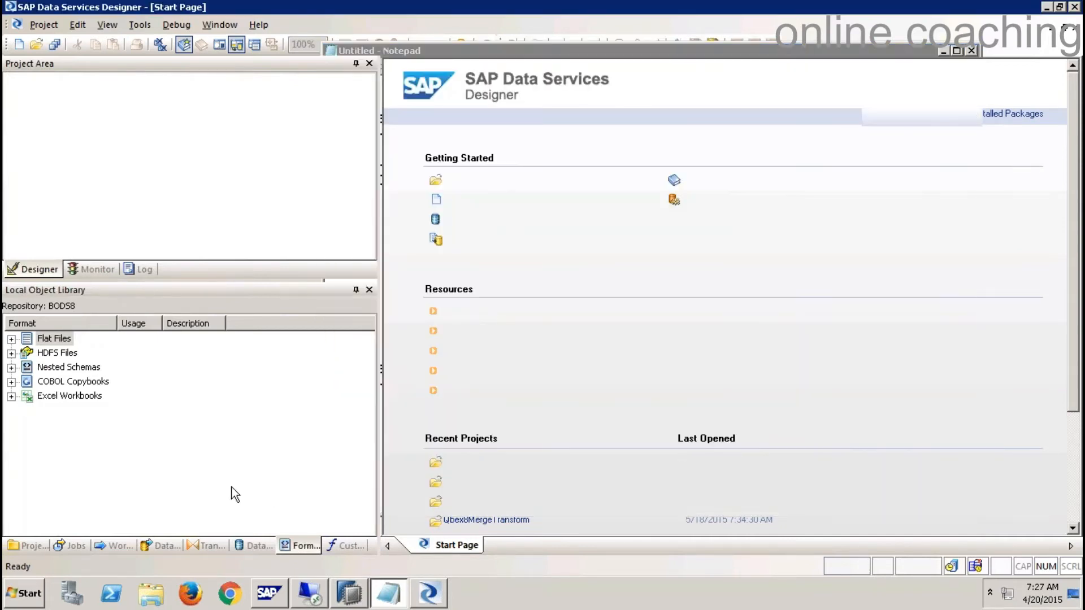
{"action": "left_click", "coordinate": [212, 545]}
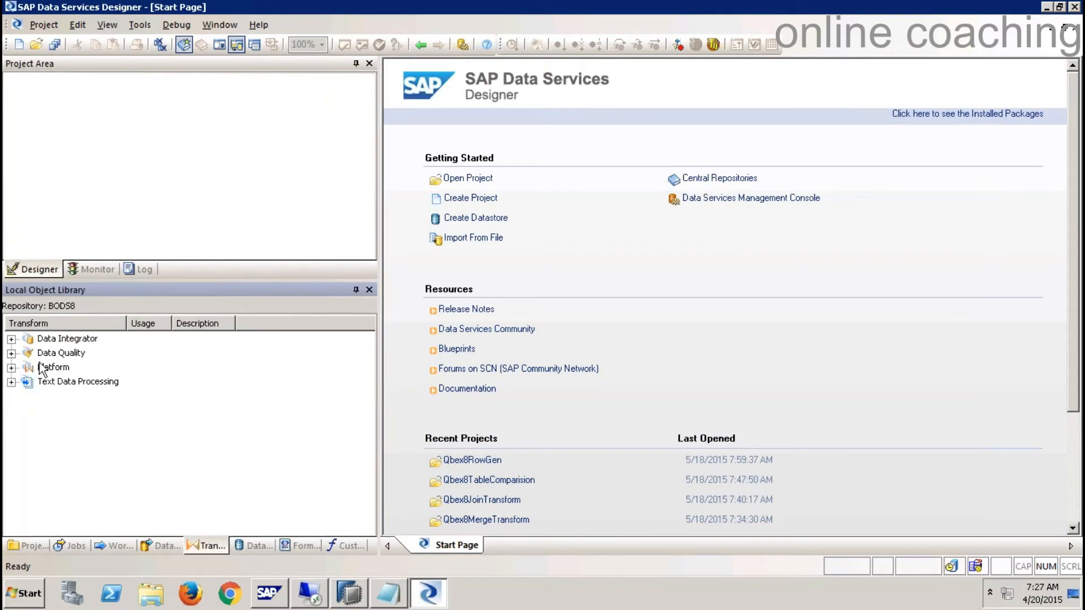
{"action": "left_click", "coordinate": [11, 340]}
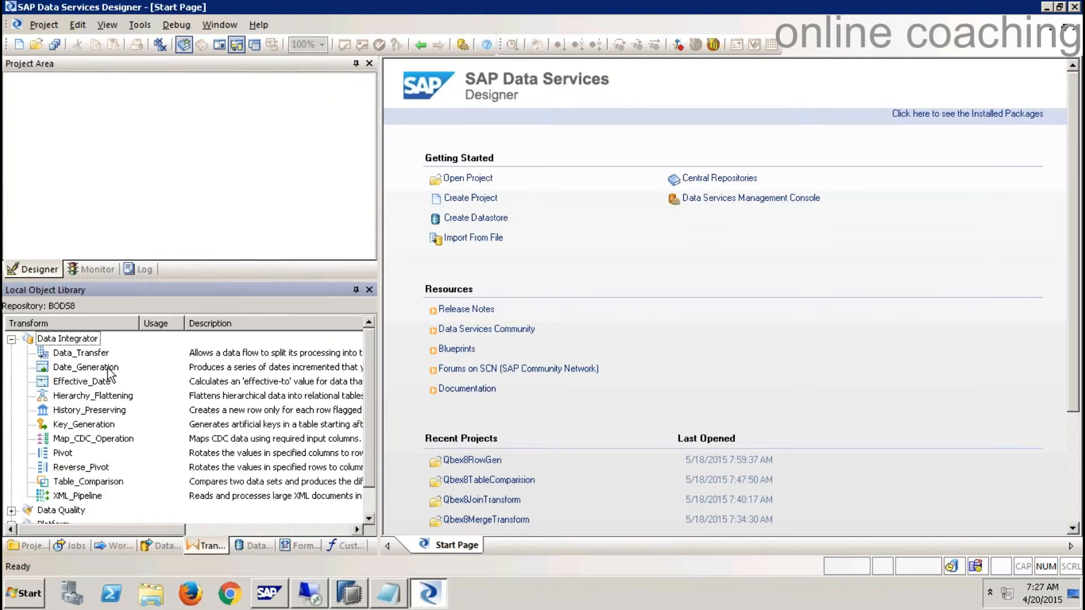
{"action": "left_click", "coordinate": [90, 353]}
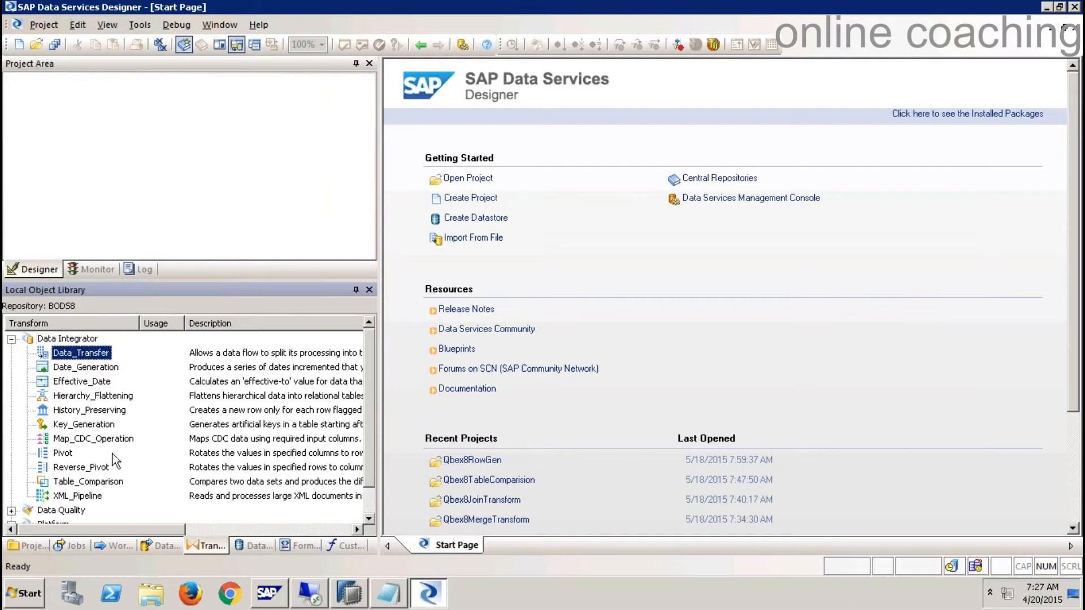
{"action": "left_click", "coordinate": [90, 498]}
{"action": "left_click", "coordinate": [92, 482]}
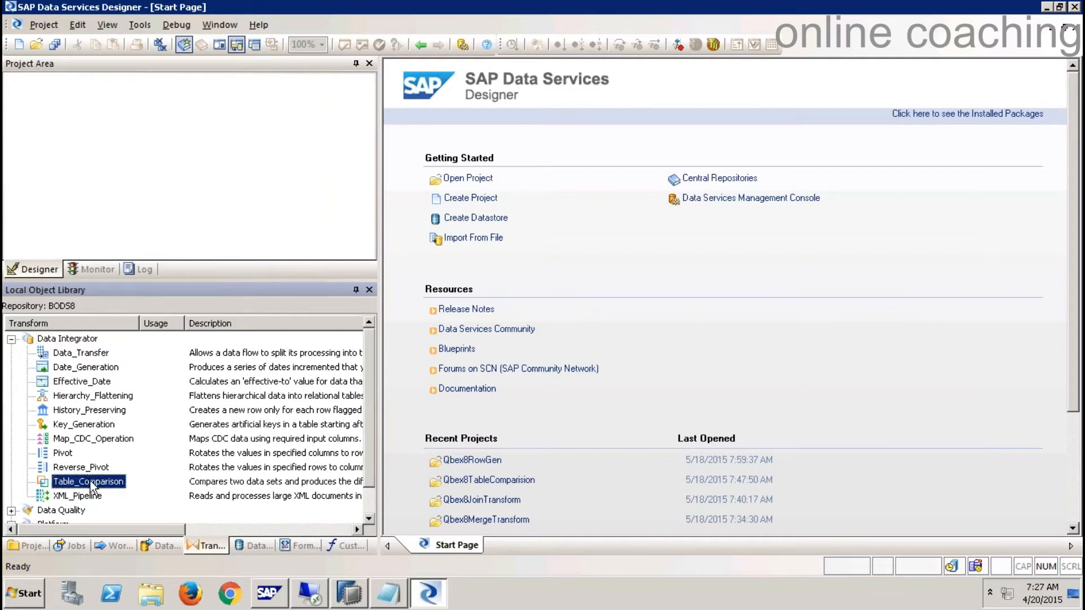
{"action": "left_click", "coordinate": [63, 454]}
{"action": "left_click", "coordinate": [95, 467]}
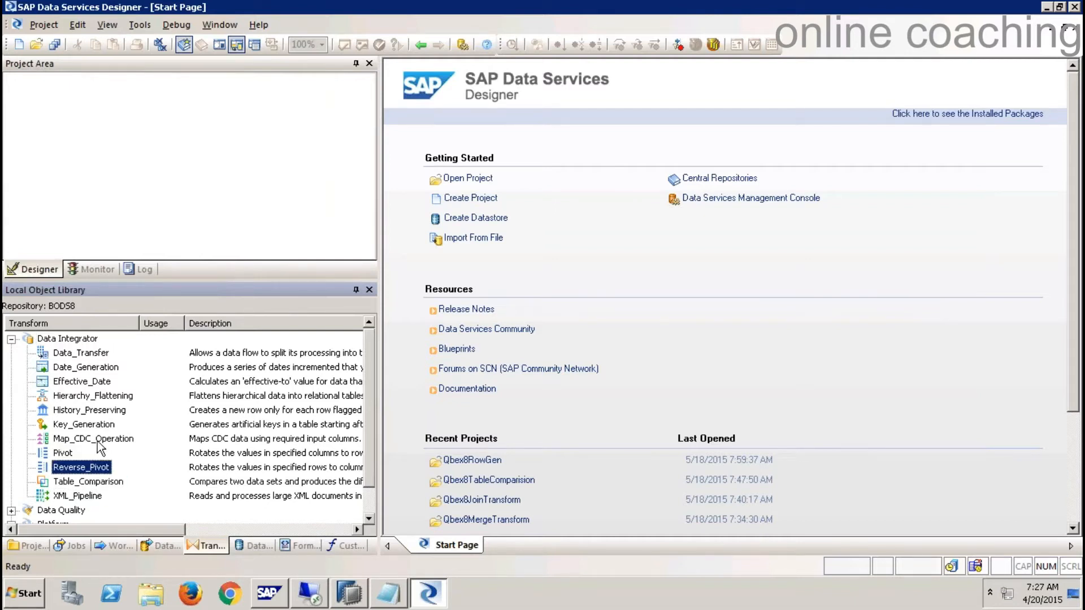
{"action": "left_click", "coordinate": [90, 433]}
{"action": "left_click", "coordinate": [75, 409]}
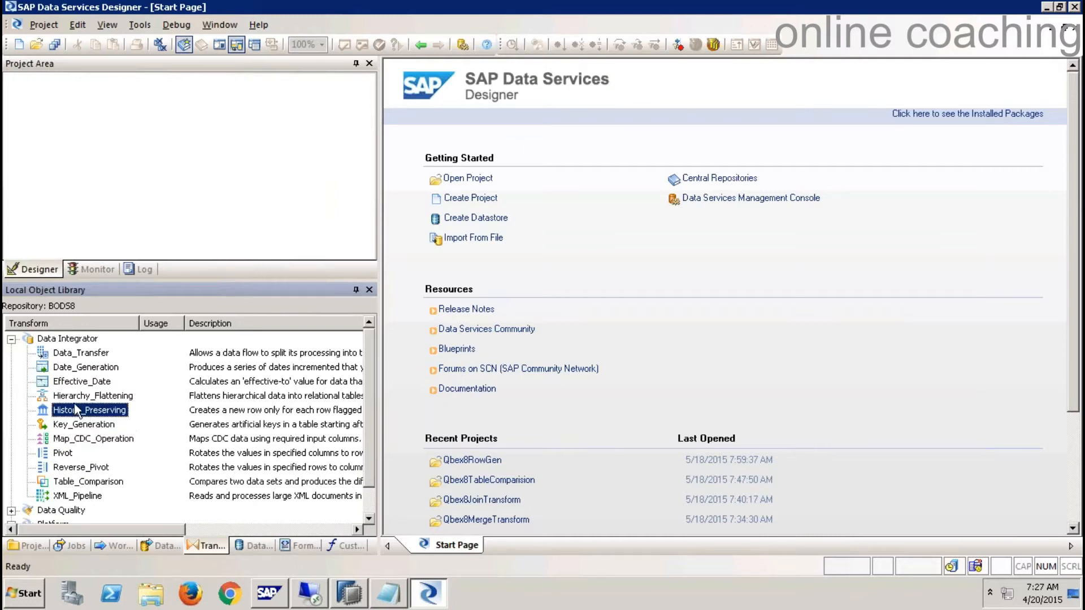
{"action": "left_click", "coordinate": [12, 340]}
{"action": "left_click", "coordinate": [11, 353]}
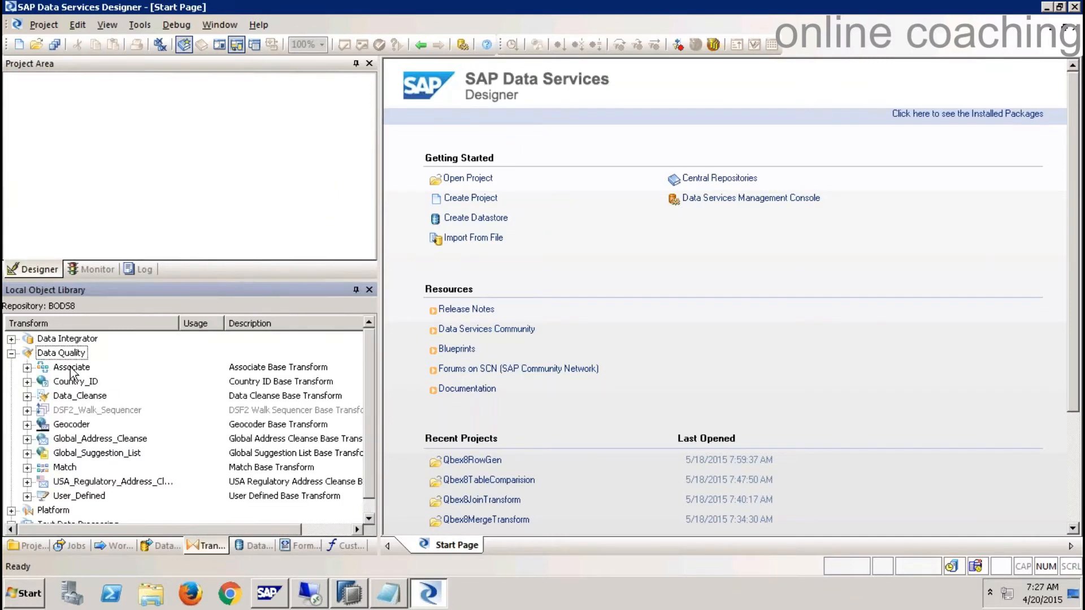
{"action": "left_click", "coordinate": [11, 353]}
{"action": "left_click", "coordinate": [11, 368]}
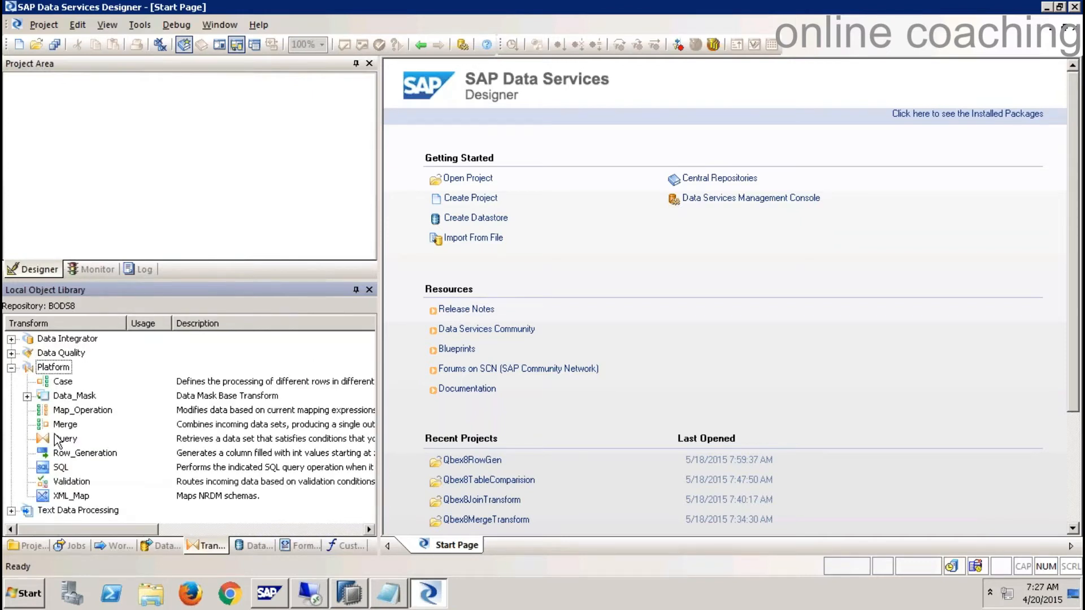
{"action": "left_click", "coordinate": [12, 368]}
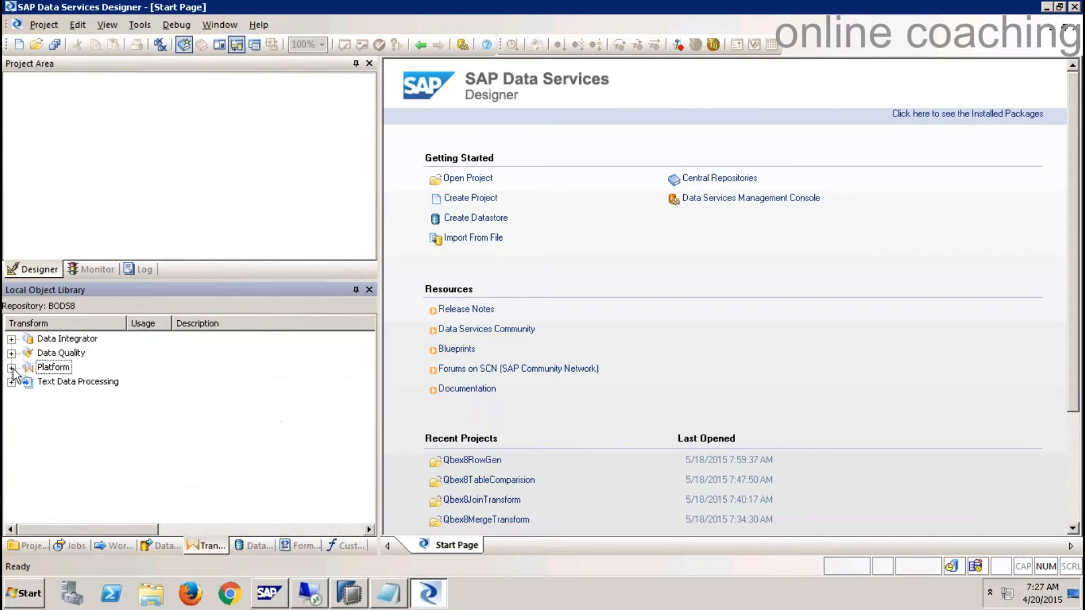
{"action": "left_click", "coordinate": [12, 383]}
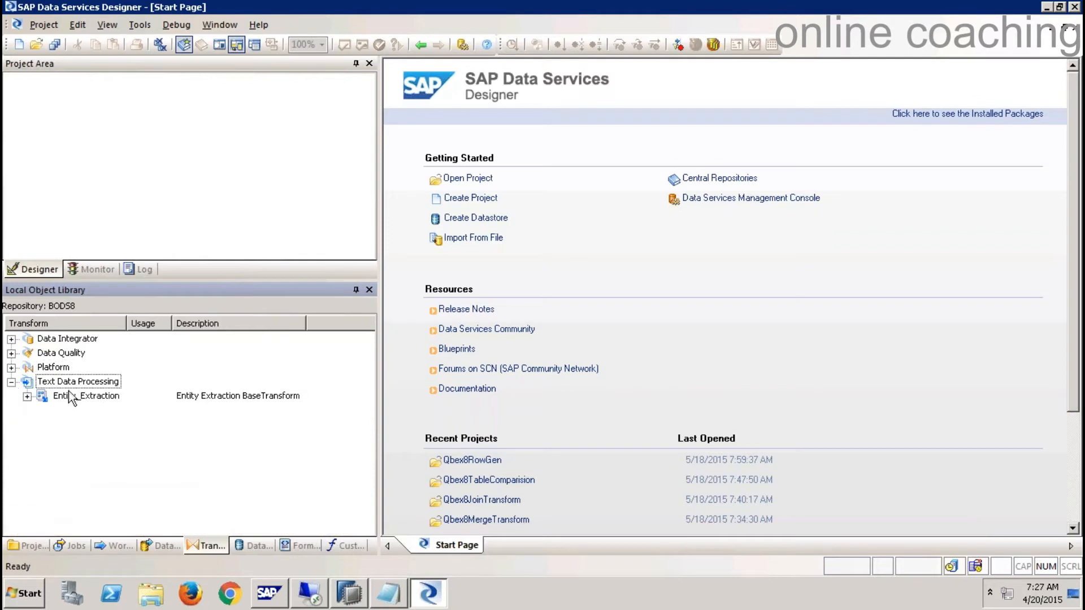
{"action": "left_click", "coordinate": [14, 383]}
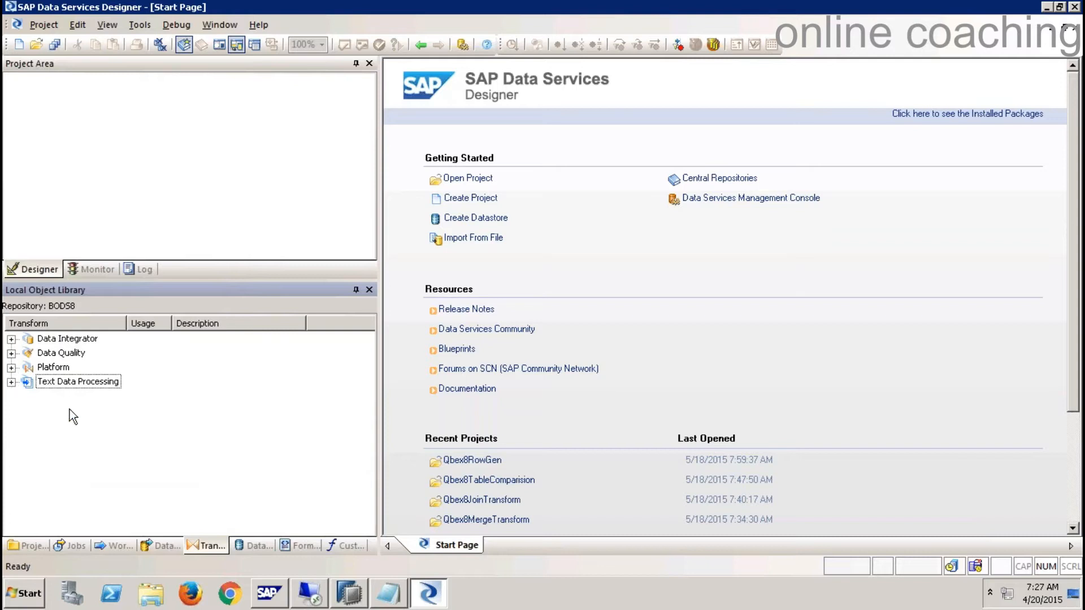
{"action": "left_click", "coordinate": [389, 594]}
{"action": "left_click", "coordinate": [793, 344]}
{"action": "left_click_drag", "start_coordinate": [823, 319], "coordinate": [666, 319]}
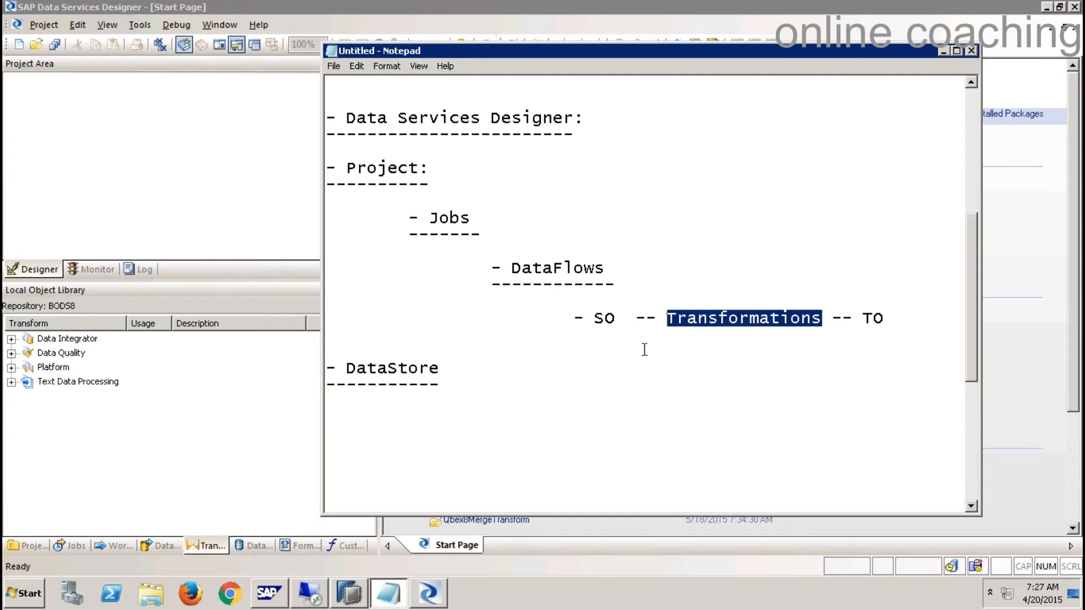
{"action": "left_click", "coordinate": [480, 413]}
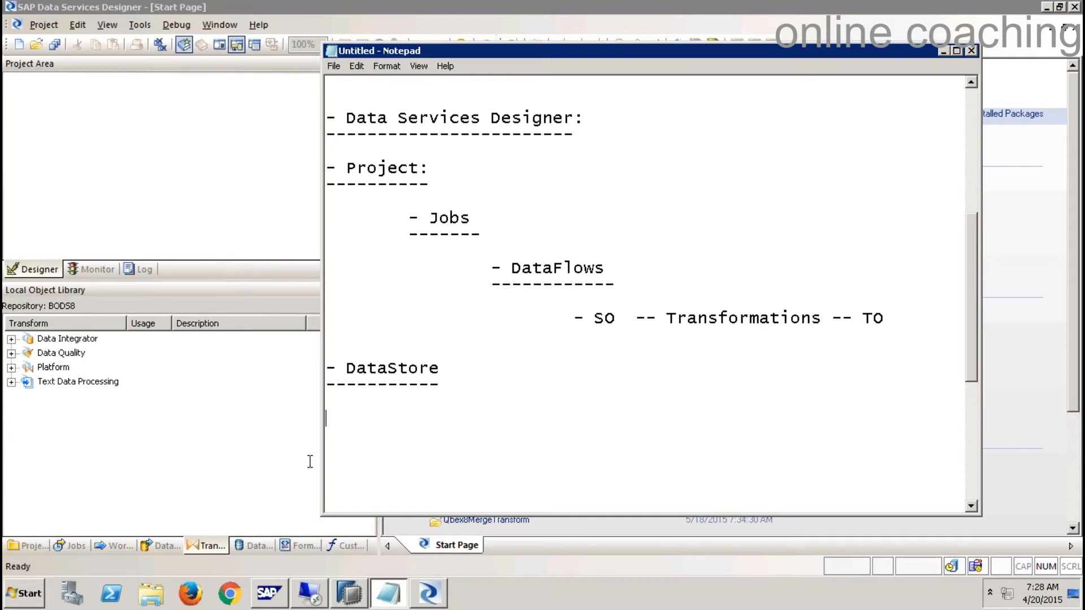
- Bring the Designer forward and browse the library's data flows, jobs and projects such as cmd_exec and demobat9
{"action": "left_click", "coordinate": [237, 441]}
{"action": "left_click", "coordinate": [164, 548]}
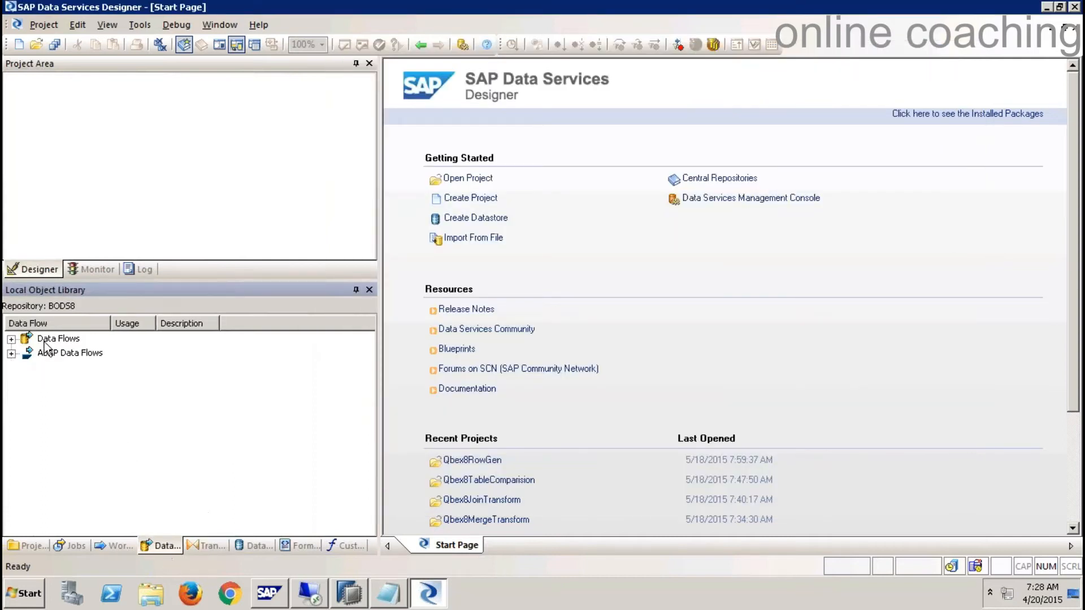
{"action": "left_click", "coordinate": [75, 548]}
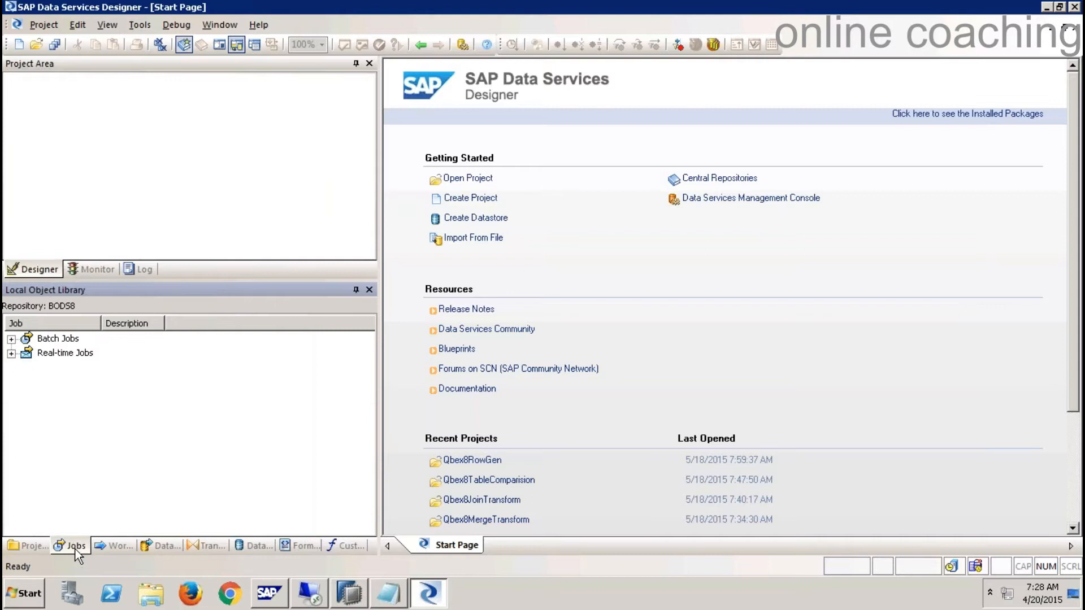
{"action": "left_click", "coordinate": [70, 352]}
{"action": "left_click", "coordinate": [31, 546]}
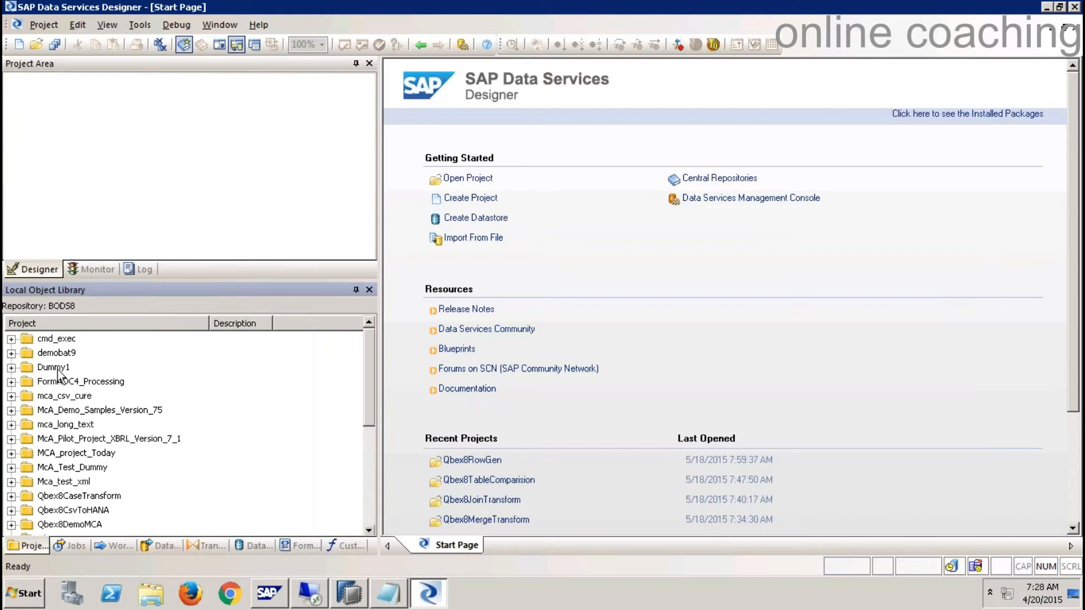
{"action": "left_click", "coordinate": [61, 339]}
{"action": "left_click", "coordinate": [61, 353]}
{"action": "left_click", "coordinate": [61, 382]}
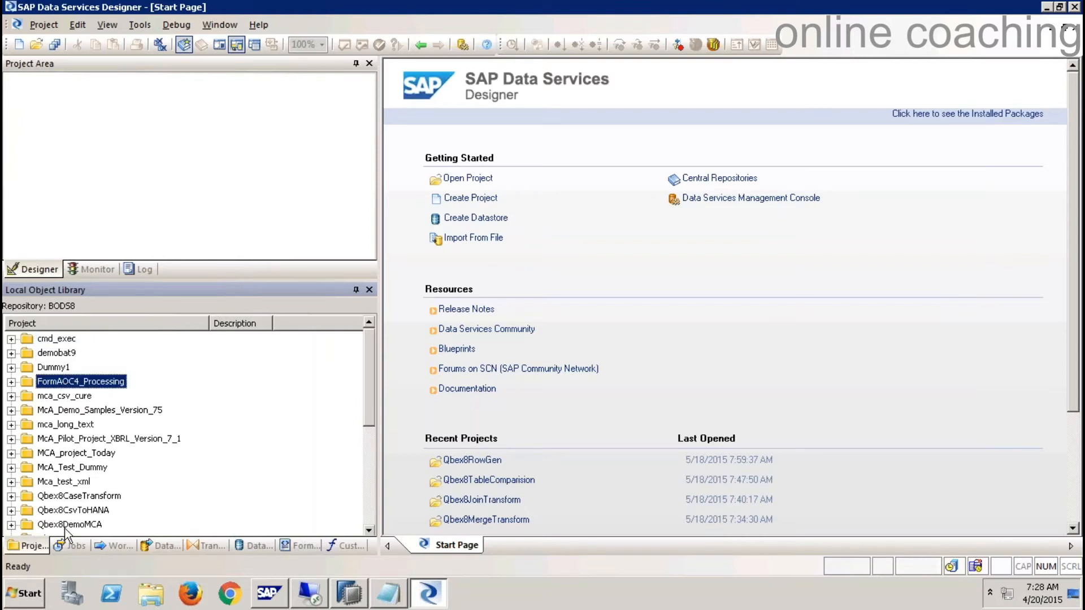
- Browse the jobs, data flows, datastores and transforms, then expand the Custom Functions list
{"action": "left_click", "coordinate": [71, 546]}
{"action": "left_click", "coordinate": [163, 546]}
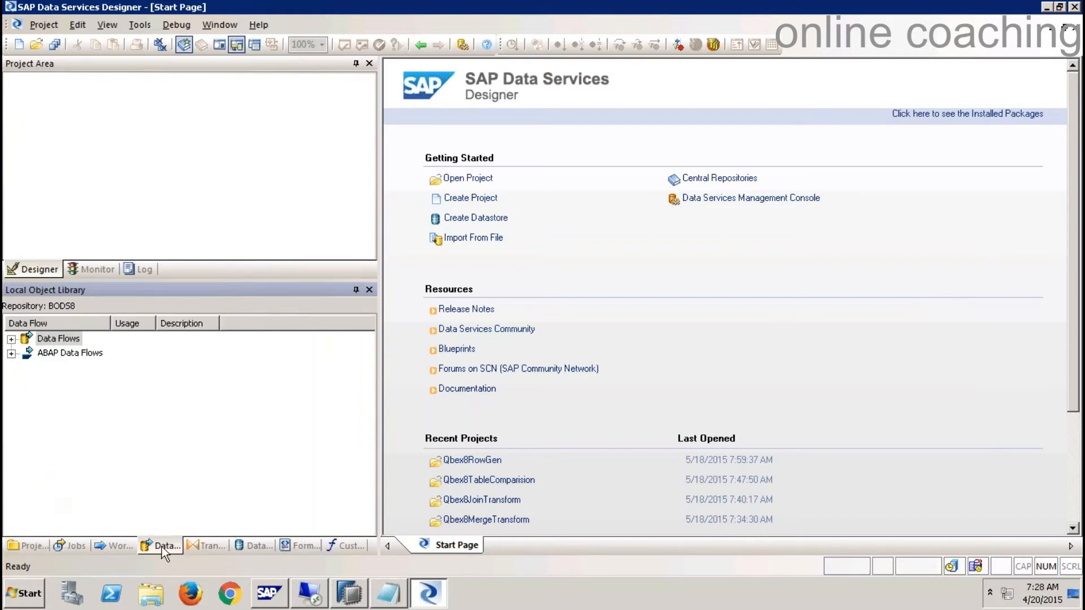
{"action": "left_click", "coordinate": [263, 549]}
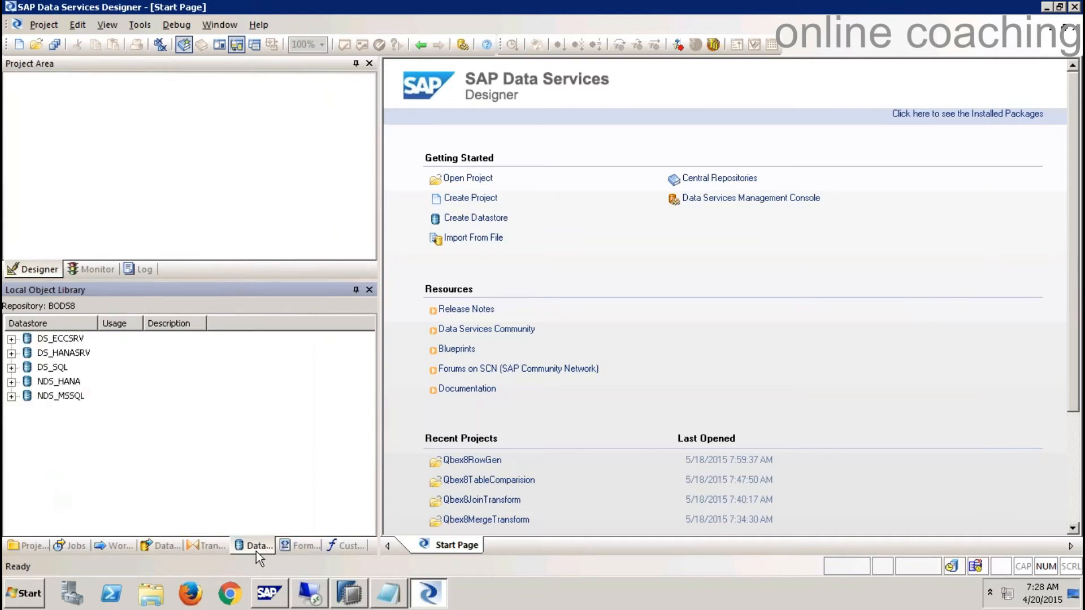
{"action": "left_click", "coordinate": [203, 546]}
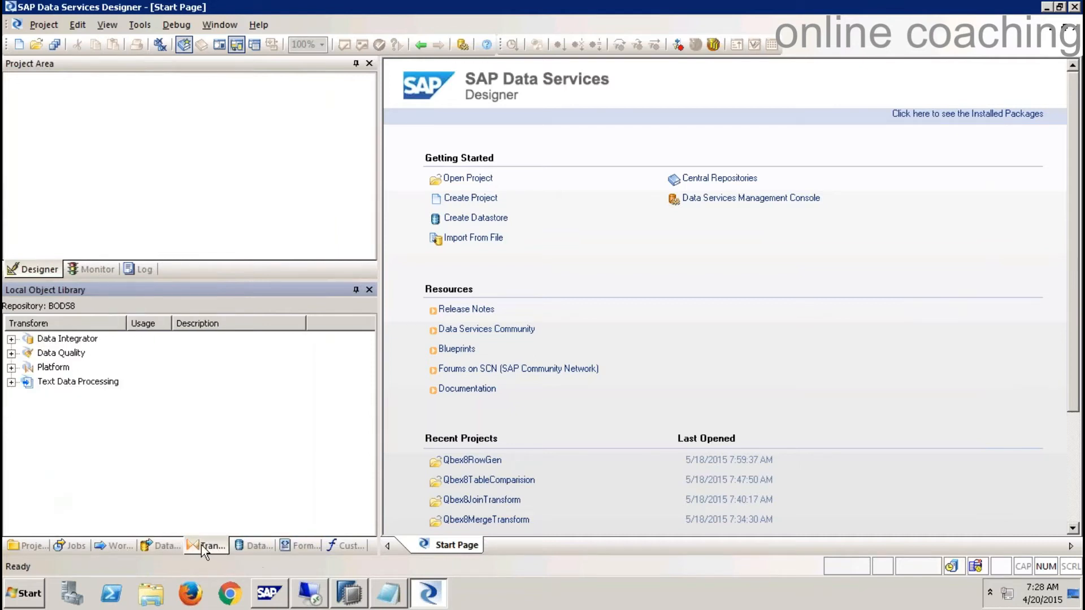
{"action": "left_click", "coordinate": [363, 546]}
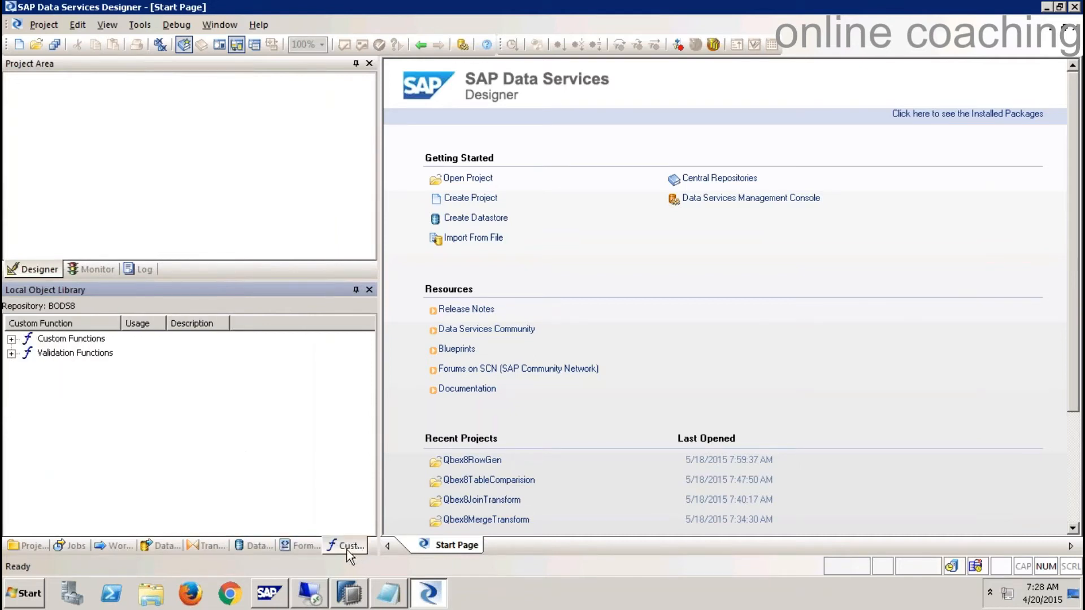
{"action": "left_click", "coordinate": [11, 339]}
{"action": "right_click", "coordinate": [84, 356]}
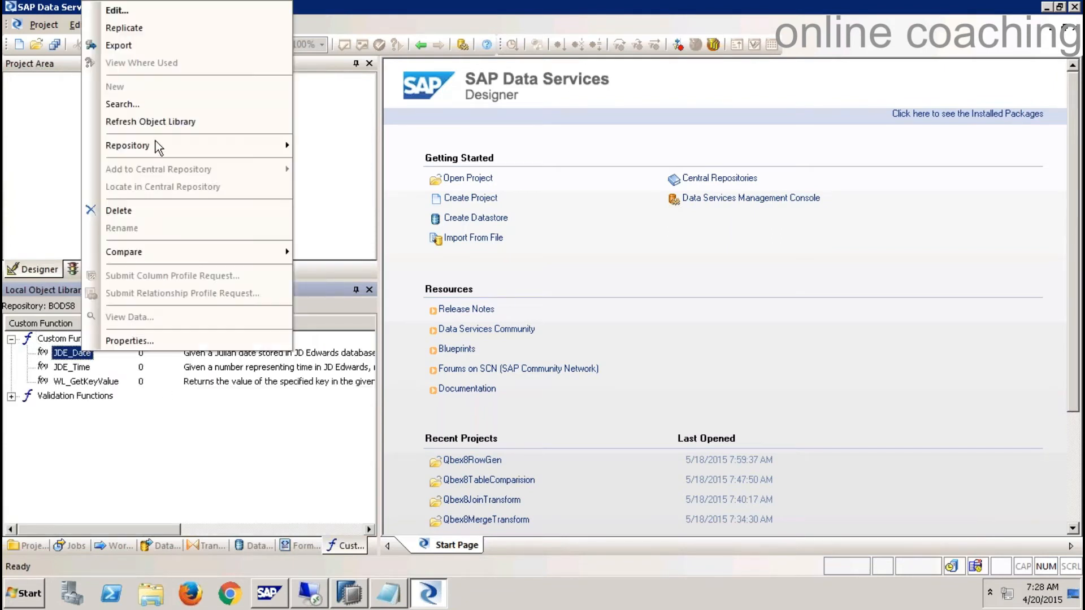
{"action": "left_click", "coordinate": [146, 12]}
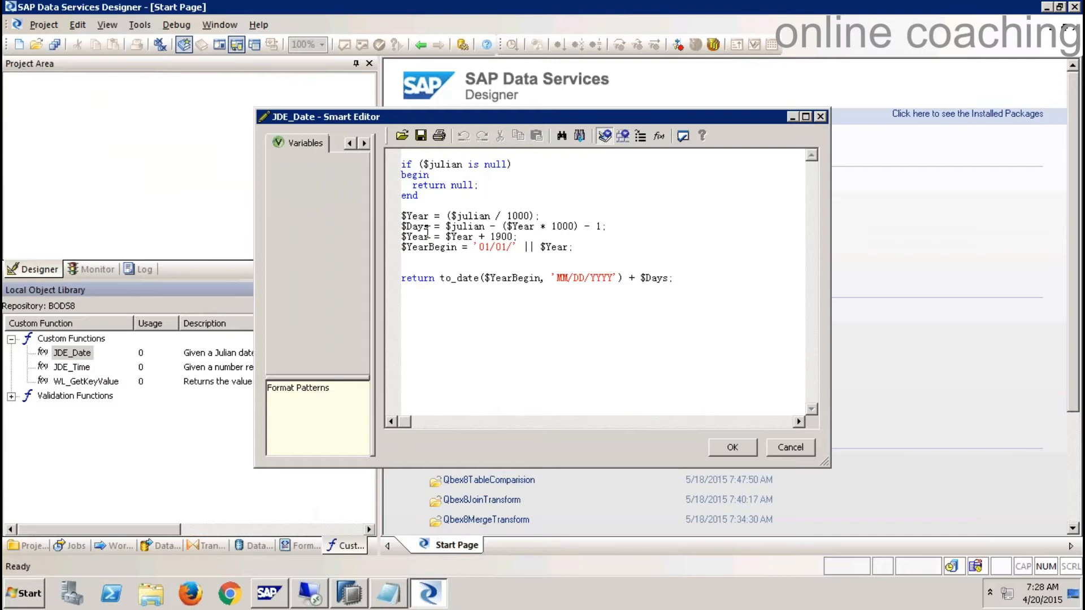
{"action": "left_click", "coordinate": [790, 447]}
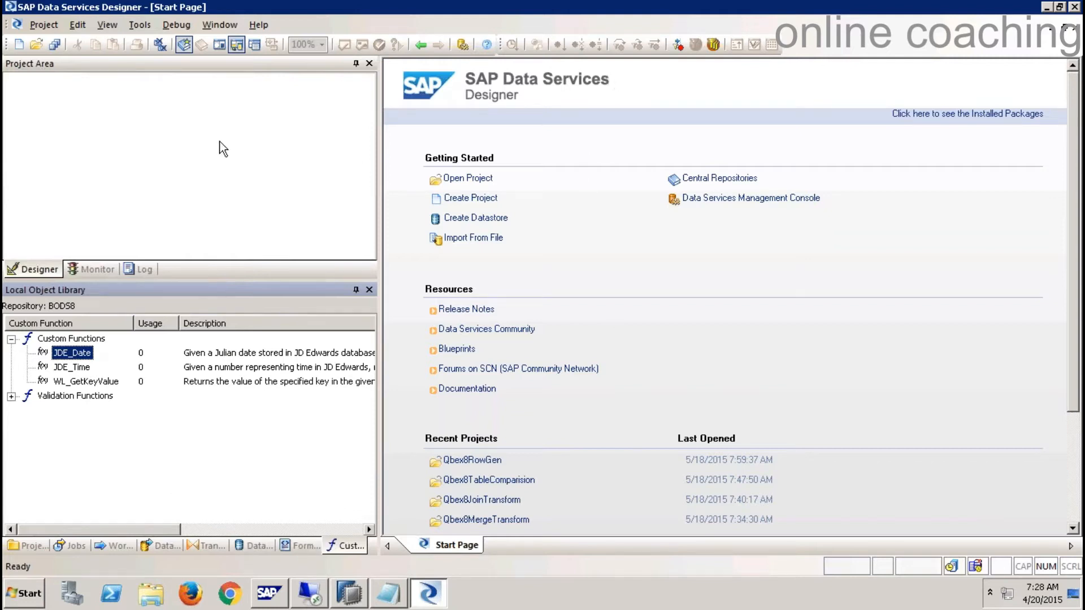
{"action": "left_click", "coordinate": [117, 129]}
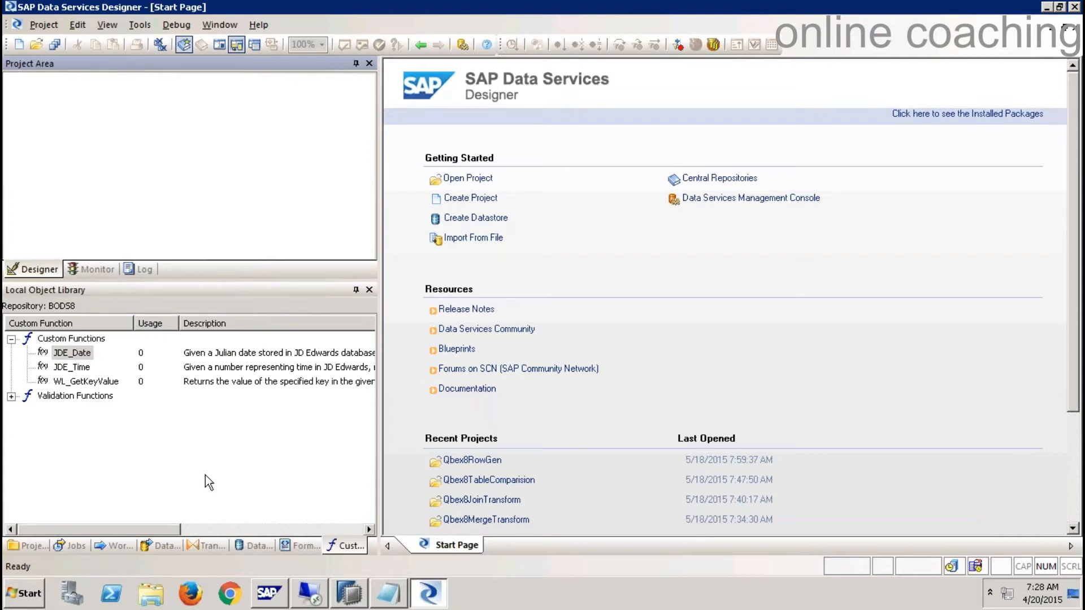
- Open the Data Services Management Console, dismiss the default-browser prompt, and log on
{"action": "left_click", "coordinate": [749, 204]}
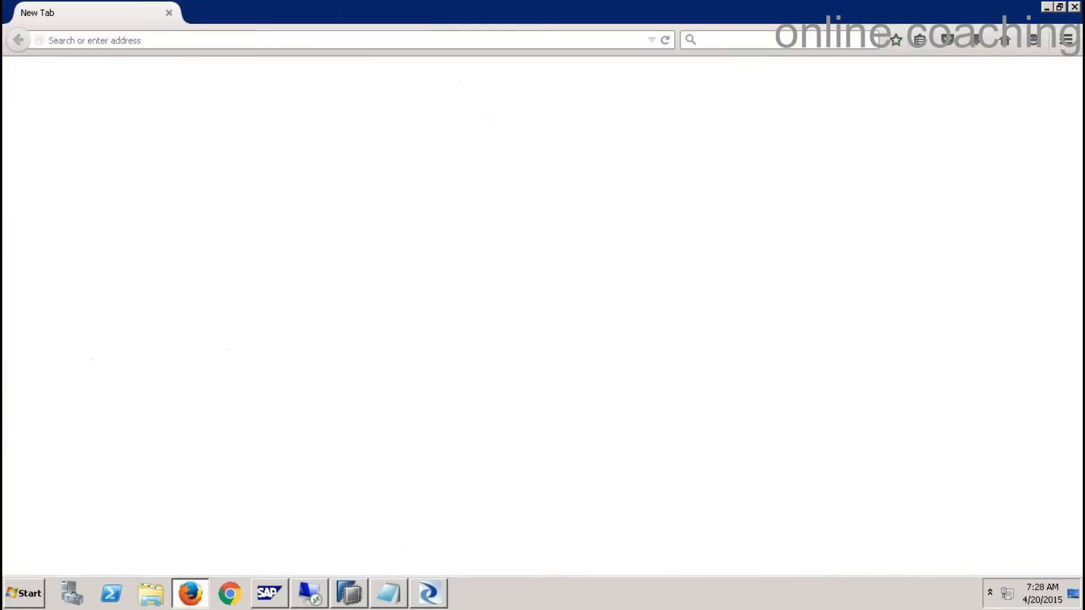
{"action": "left_click", "coordinate": [517, 320]}
{"action": "left_click", "coordinate": [591, 517]}
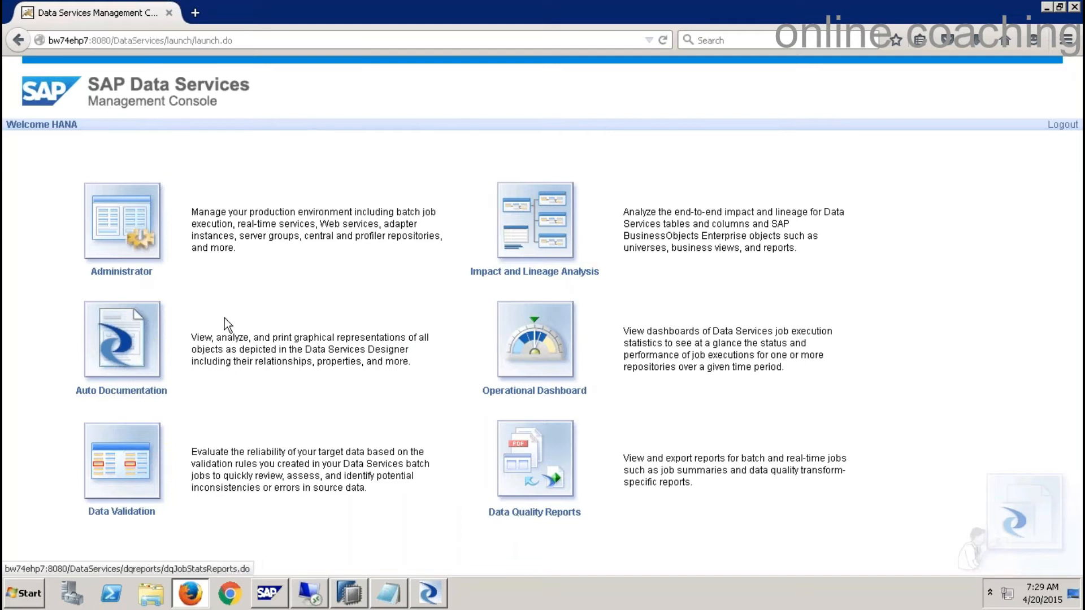
- Review the batch repository status under Administrator's SAP Connections, then close the browser
{"action": "left_click", "coordinate": [96, 253]}
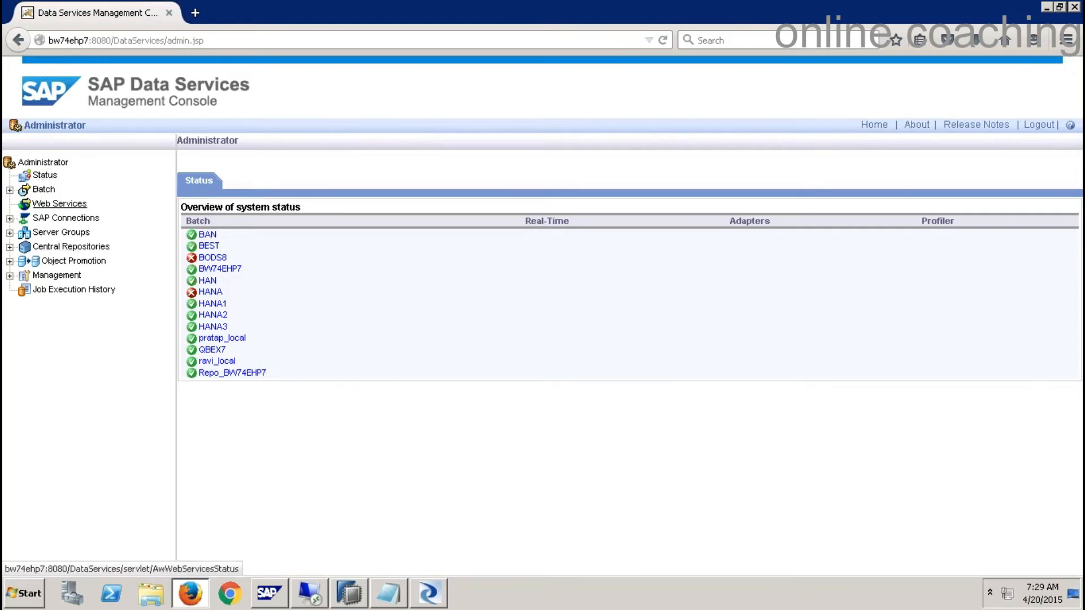
{"action": "left_click", "coordinate": [74, 218]}
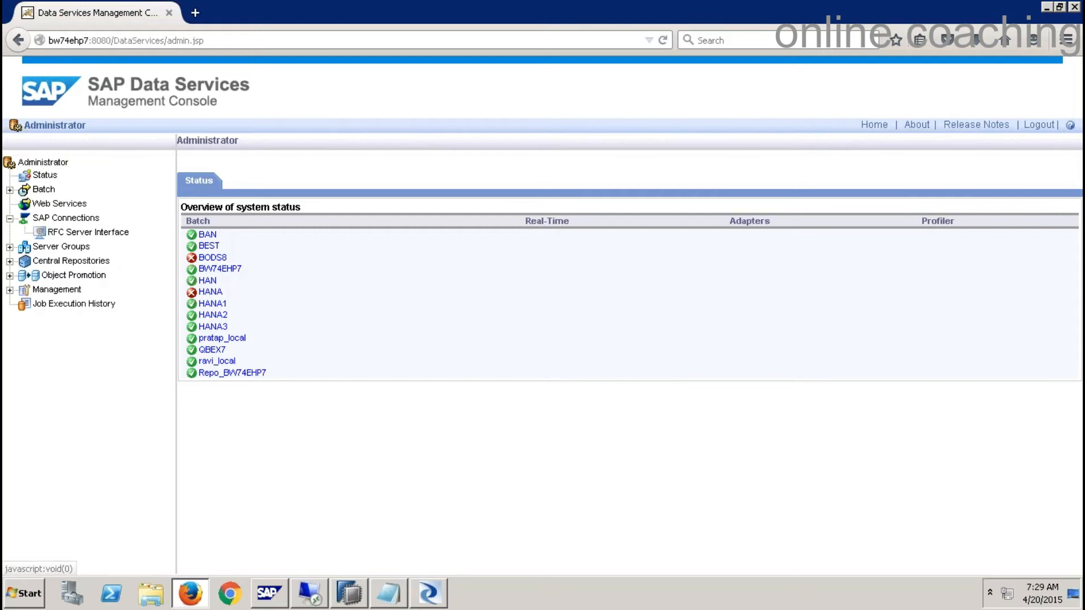
{"action": "left_click", "coordinate": [1073, 8]}
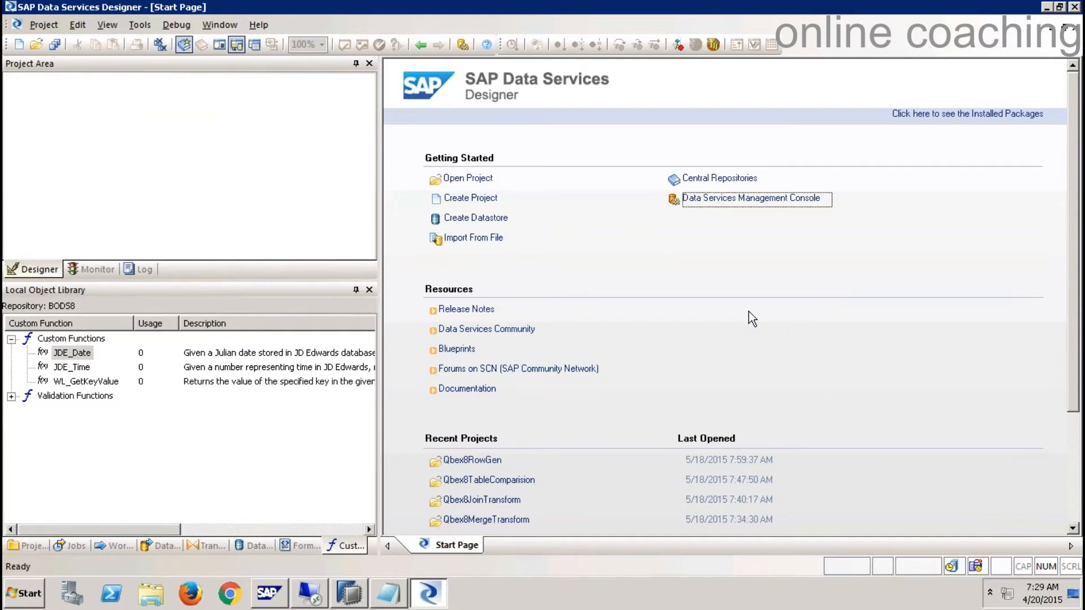
{"action": "left_click", "coordinate": [128, 180]}
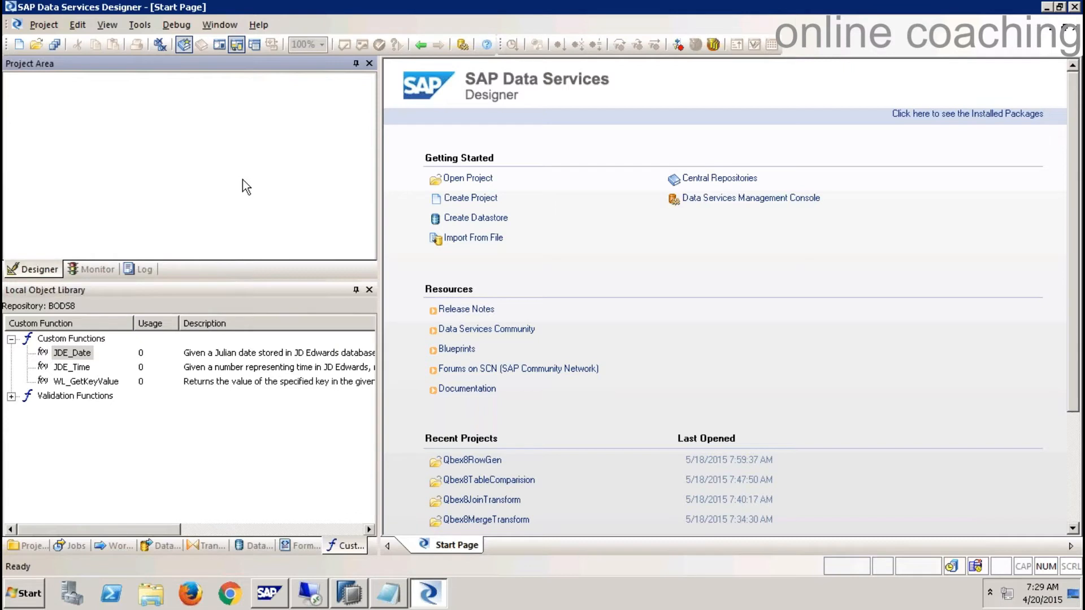
- Bring the Data Services notes forward and review them, marking the DataFlows line
{"action": "left_click", "coordinate": [396, 596]}
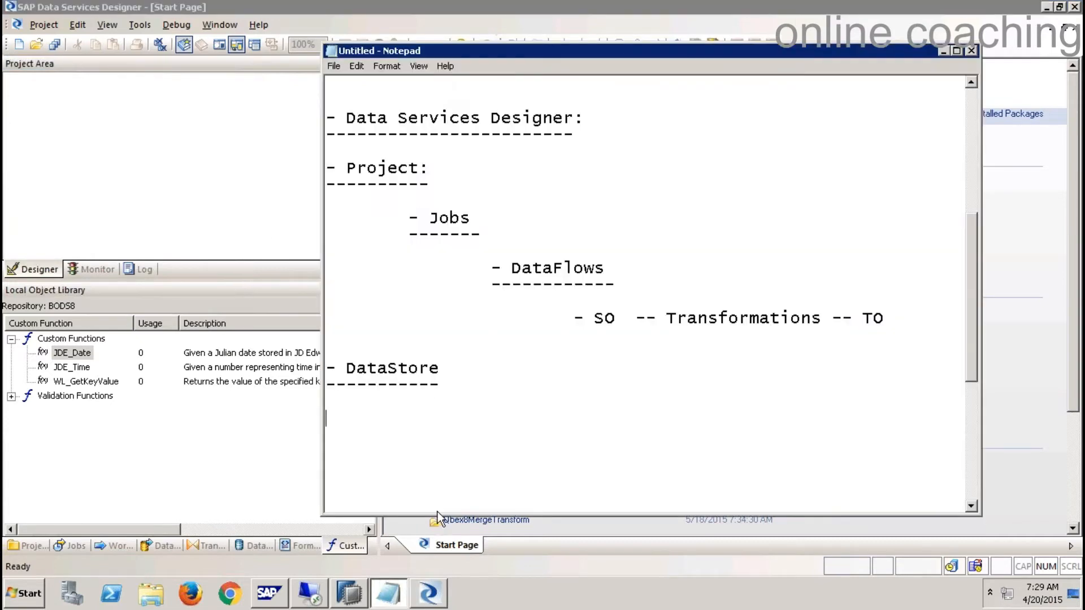
{"action": "scroll", "coordinate": [435, 441], "scroll_direction": "down", "scroll_amount": 1}
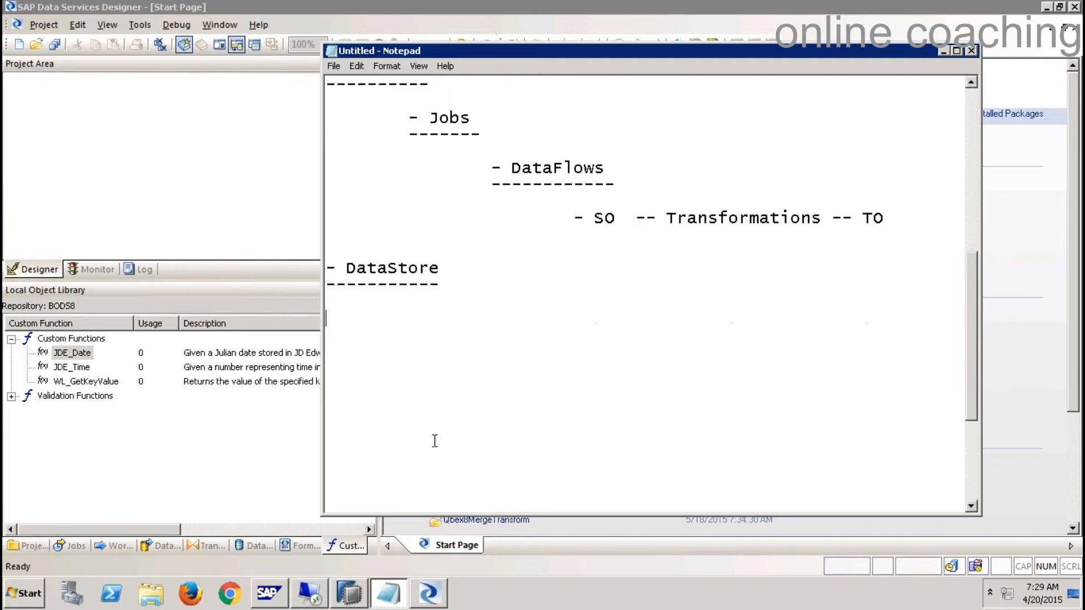
{"action": "scroll", "coordinate": [436, 438], "scroll_direction": "down", "scroll_amount": 1}
{"action": "scroll", "coordinate": [435, 438], "scroll_direction": "up", "scroll_amount": 1}
{"action": "left_click_drag", "start_coordinate": [485, 221], "coordinate": [408, 221]}
{"action": "left_click_drag", "start_coordinate": [606, 268], "coordinate": [492, 269]}
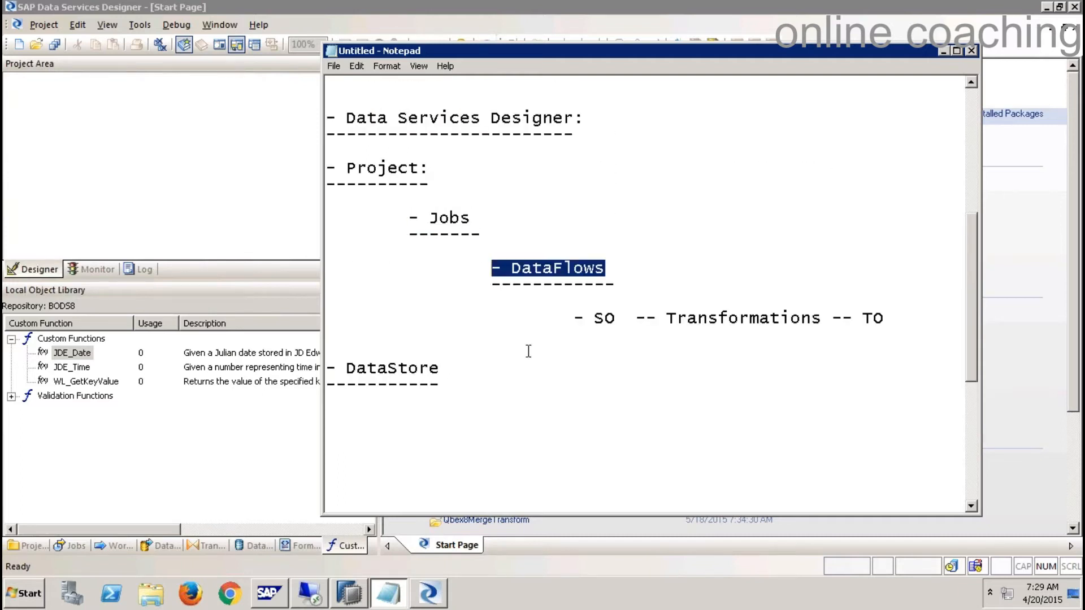
{"action": "left_click", "coordinate": [468, 385]}
{"action": "scroll", "coordinate": [436, 383], "scroll_direction": "down", "scroll_amount": 4}
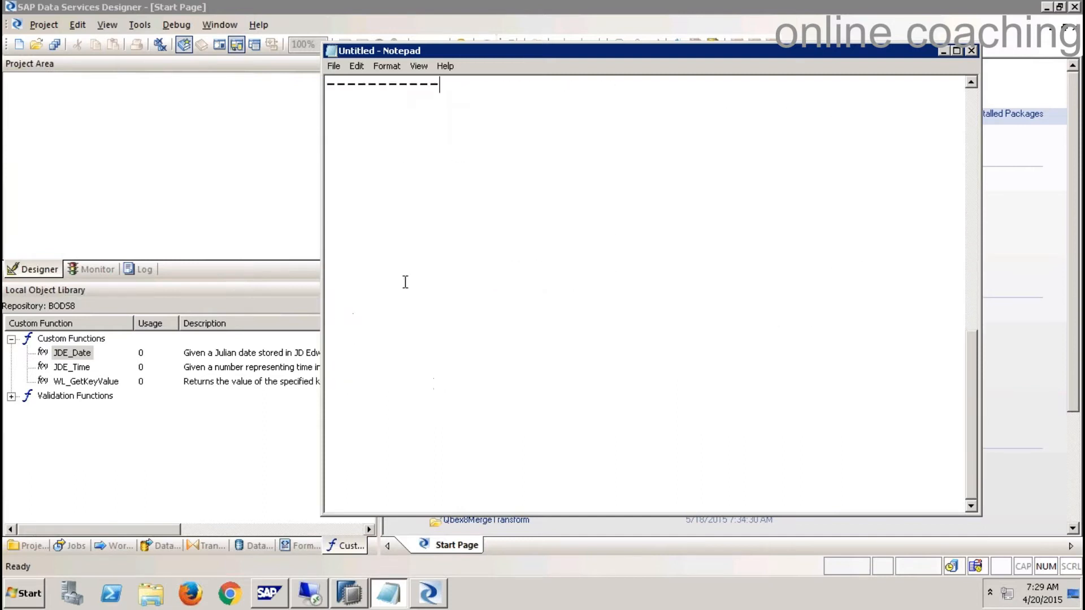
- Add the line '- Case 1: .csv and load into HANA' with a dashed underline, then switch to HANA Studio
{"action": "left_click", "coordinate": [382, 169]}
{"action": "type", "text": "-"}
{"action": "type", "text": "Case 1"}
{"action": "type", "text": ":"}
{"action": "type", "text": "F"}
{"action": "type", "text": "lat"}
{"action": "key", "text": "BackSpace"}
{"action": "key", "text": "BackSpace"}
{"action": "key", "text": "BackSpace"}
{"action": "key", "text": "BackSpace"}
{"action": "key", "text": "BackSpace"}
{"action": "key", "text": "BackSpace"}
{"action": "type", "text": ".csv and load intom"}
{"action": "key", "text": "BackSpace"}
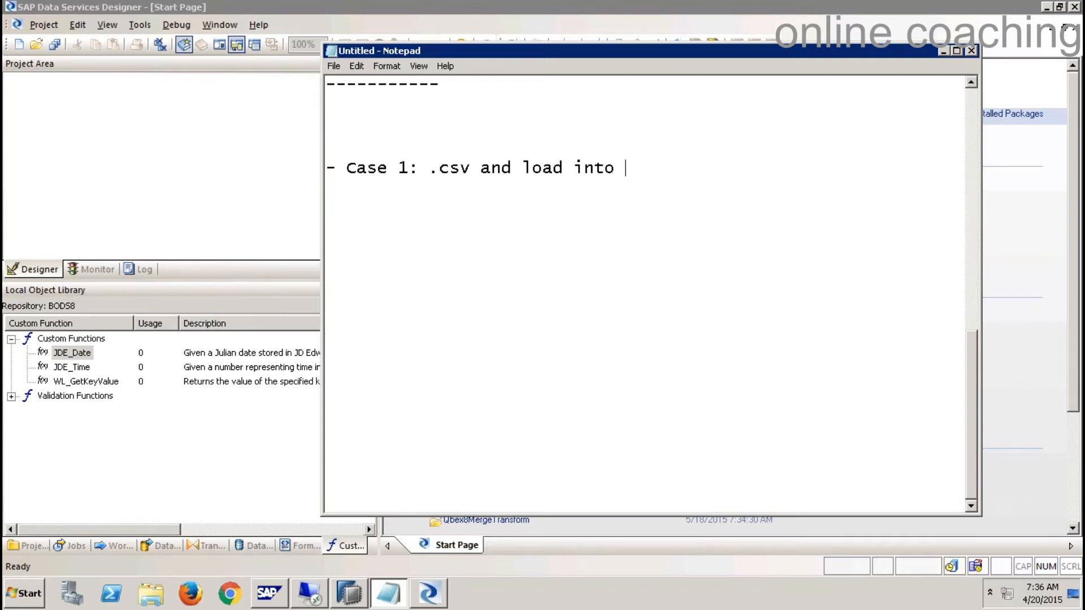
{"action": "type", "text": "HANA"}
{"action": "key", "text": "Return"}
{"action": "type", "text": "---------------------------------"}
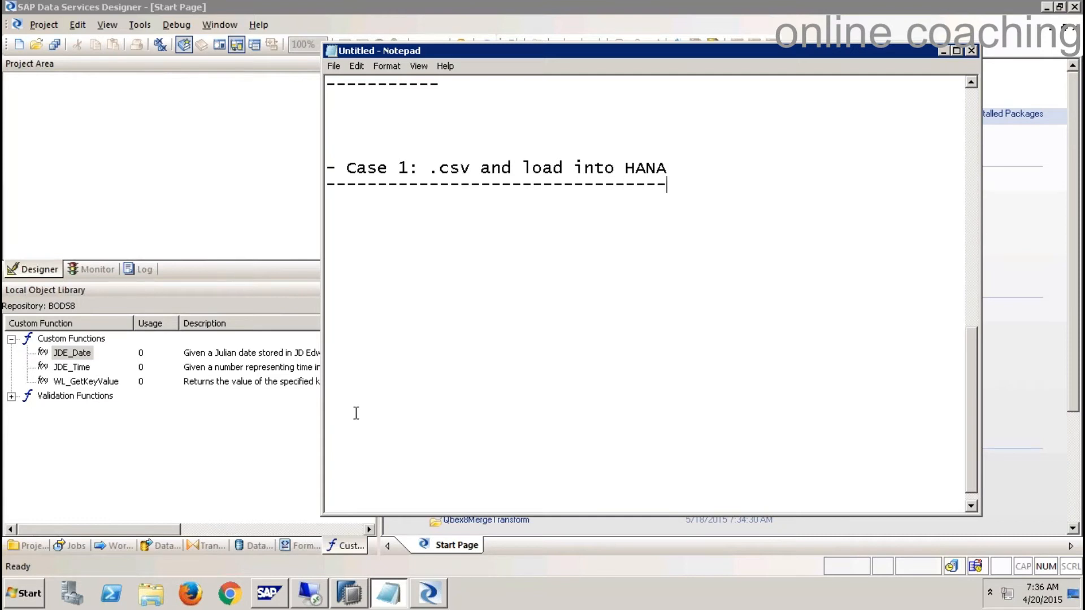
{"action": "left_click", "coordinate": [349, 596]}
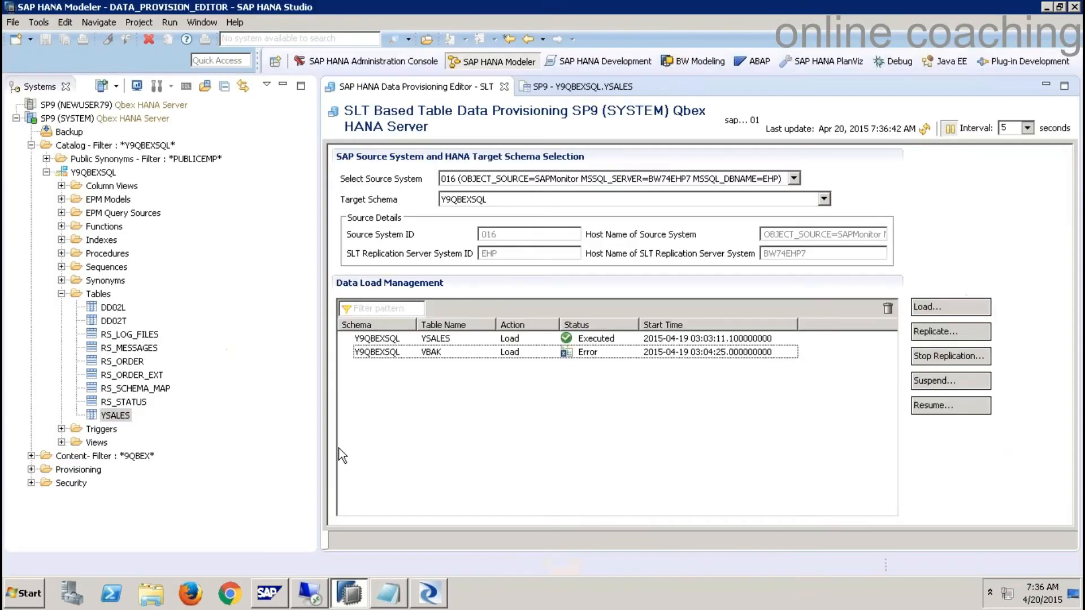
- Close the data provisioning editor and YSALES preview, and select the SP9 (SYSTEM) connection
{"action": "left_click", "coordinate": [504, 86]}
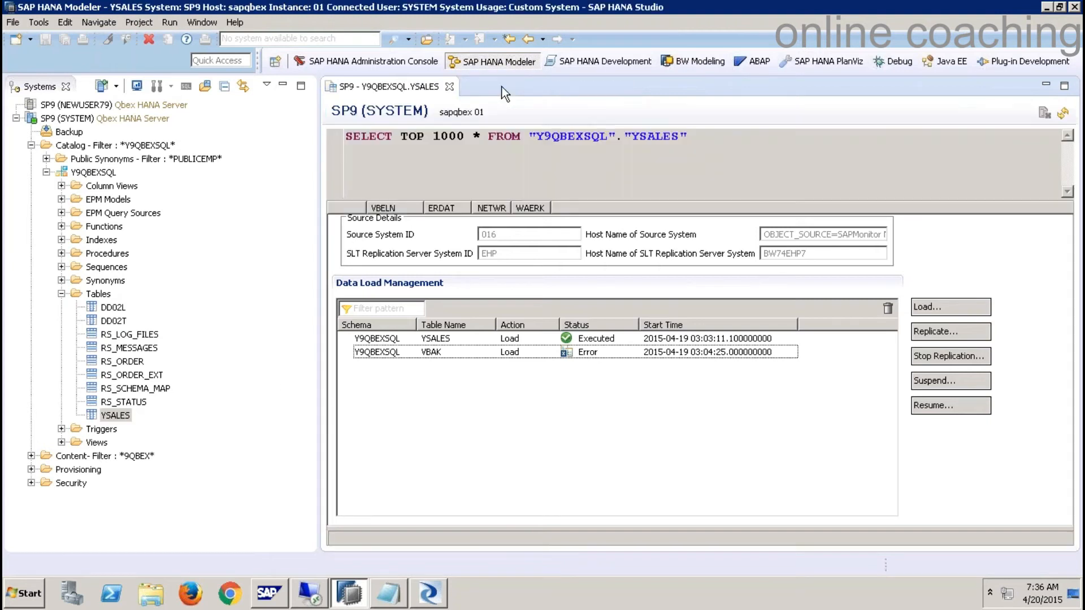
{"action": "left_click", "coordinate": [449, 87]}
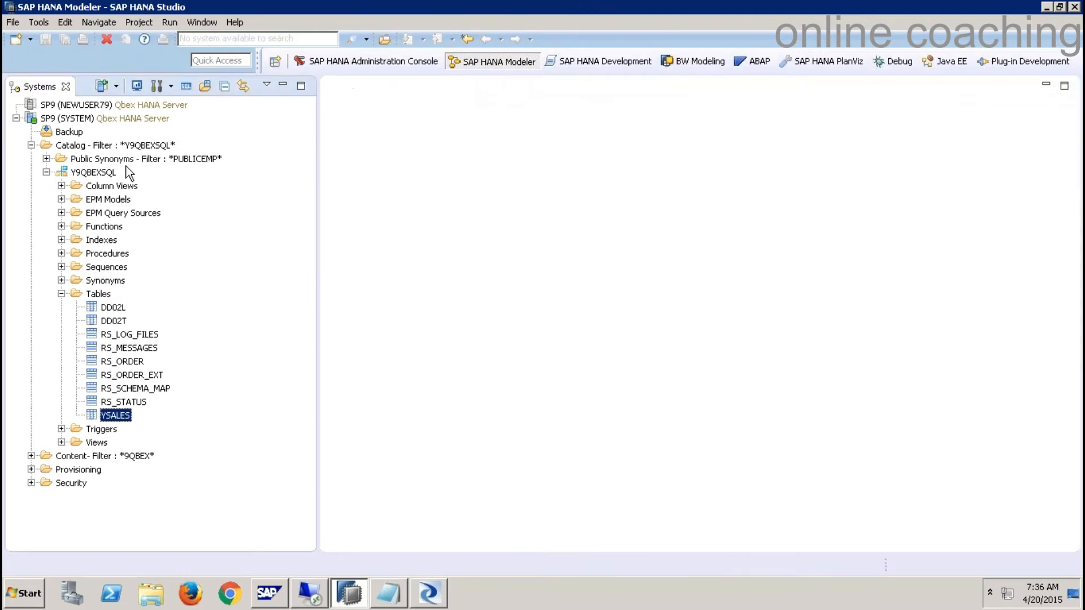
{"action": "left_click", "coordinate": [99, 146]}
{"action": "left_click", "coordinate": [100, 118]}
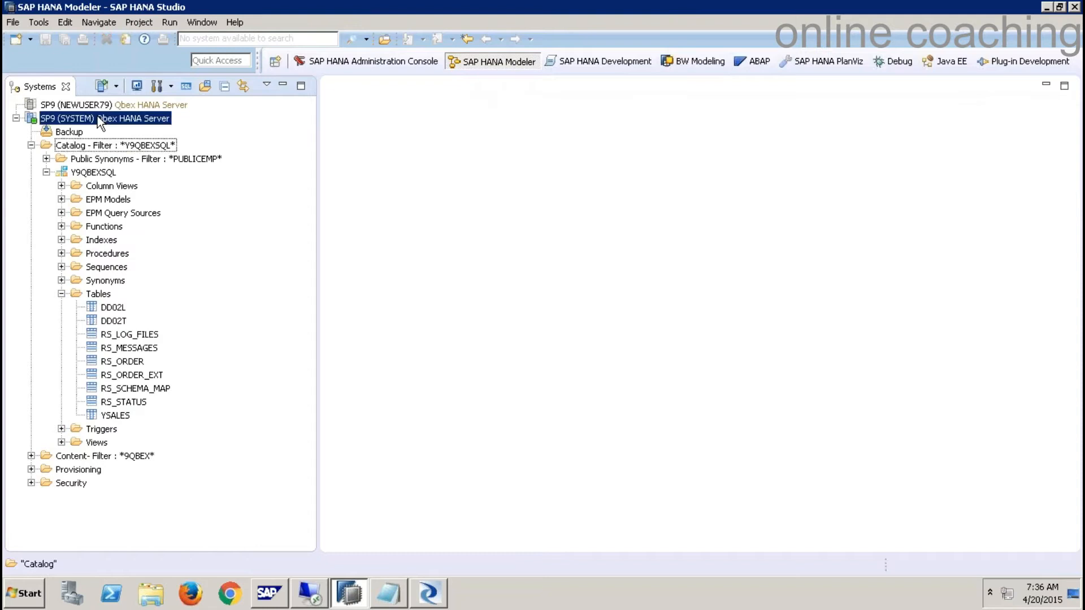
- Run CREATE SCHEMA "9QBEXBODS"; in an SP9 SQL console, then return to the Designer
{"action": "left_click", "coordinate": [186, 85]}
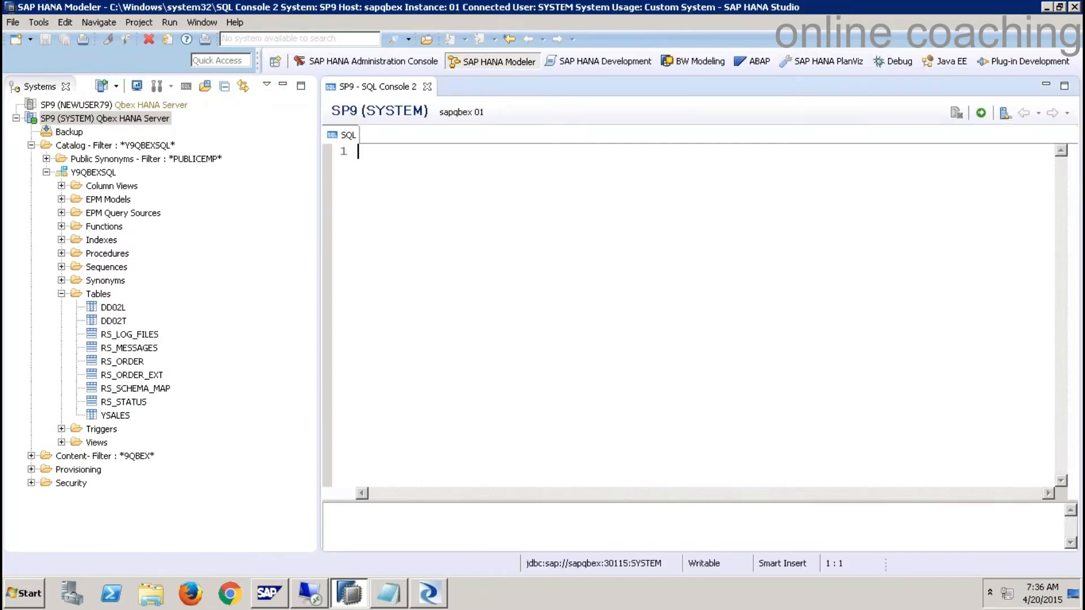
{"action": "key", "text": "Return"}
{"action": "type", "text": "CREATE SC"}
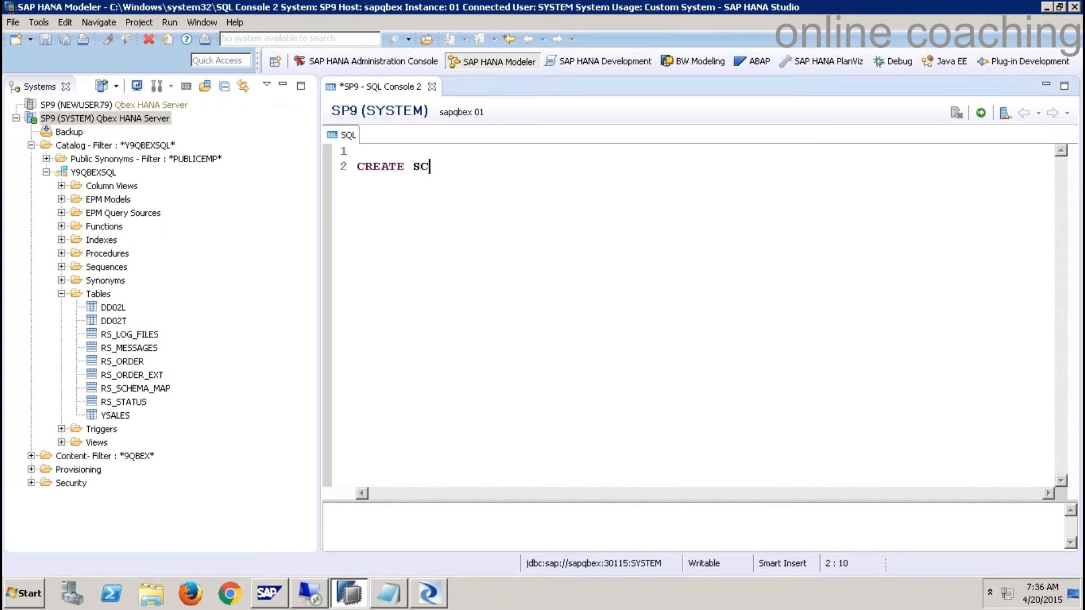
{"action": "type", "text": "HEMA \"9QBEXBO"}
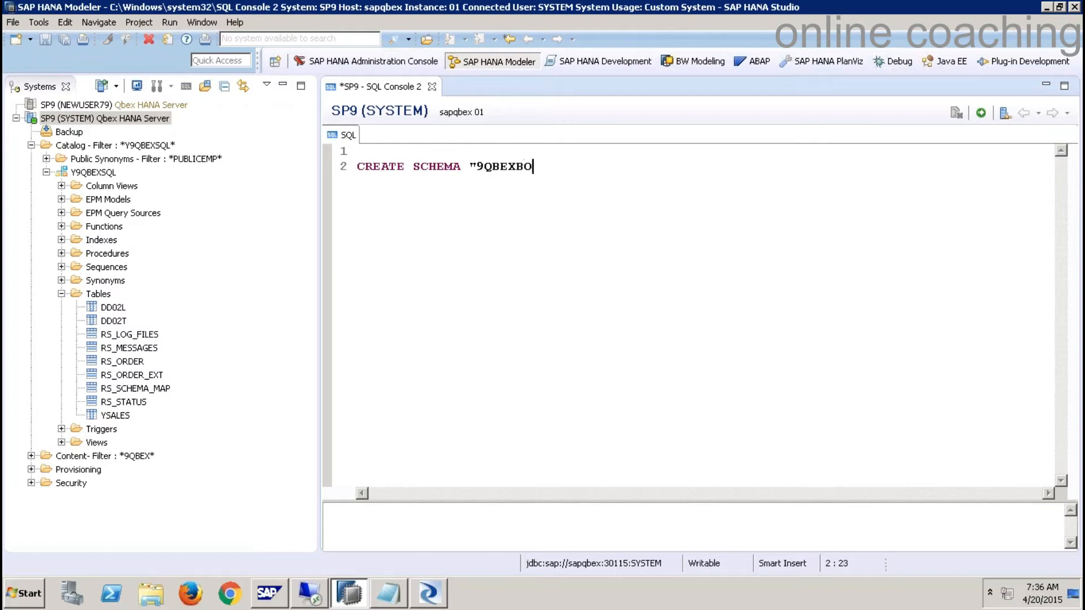
{"action": "type", "text": "DS\";"}
{"action": "left_click", "coordinate": [981, 115]}
{"action": "left_click_drag", "start_coordinate": [560, 168], "coordinate": [391, 156]}
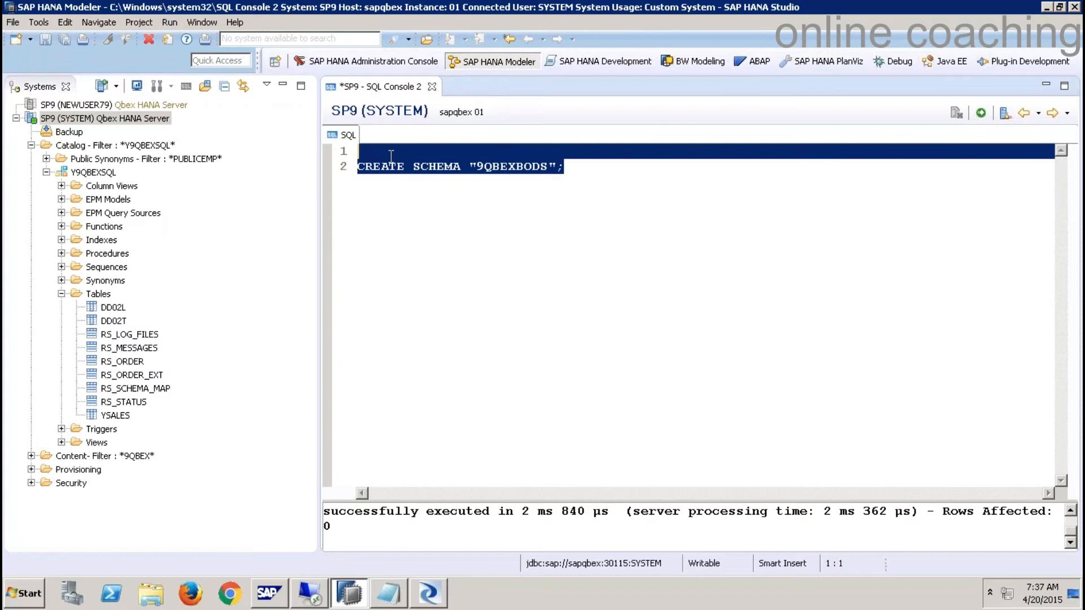
{"action": "left_click", "coordinate": [471, 268]}
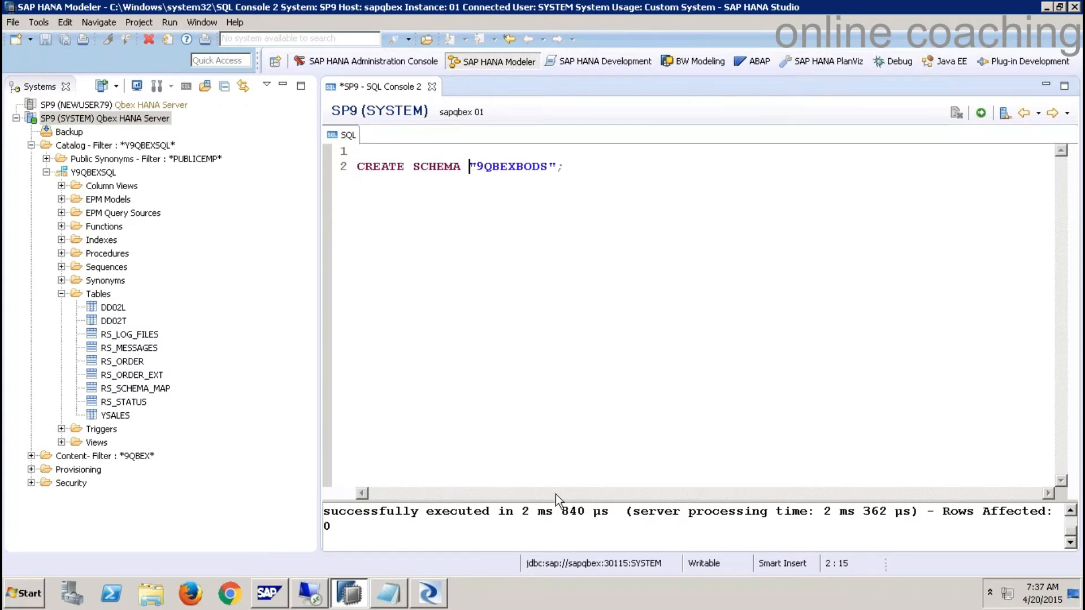
{"action": "left_click", "coordinate": [433, 592]}
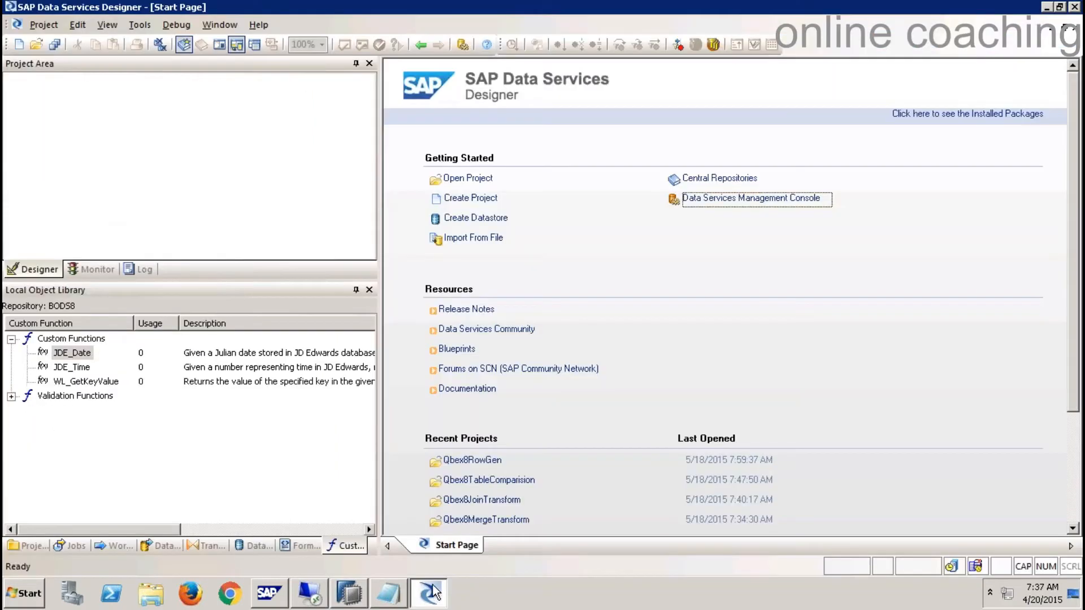
- Open a file browser on the Desktop and move the selection to the Flatfiles folder
{"action": "left_click", "coordinate": [151, 594]}
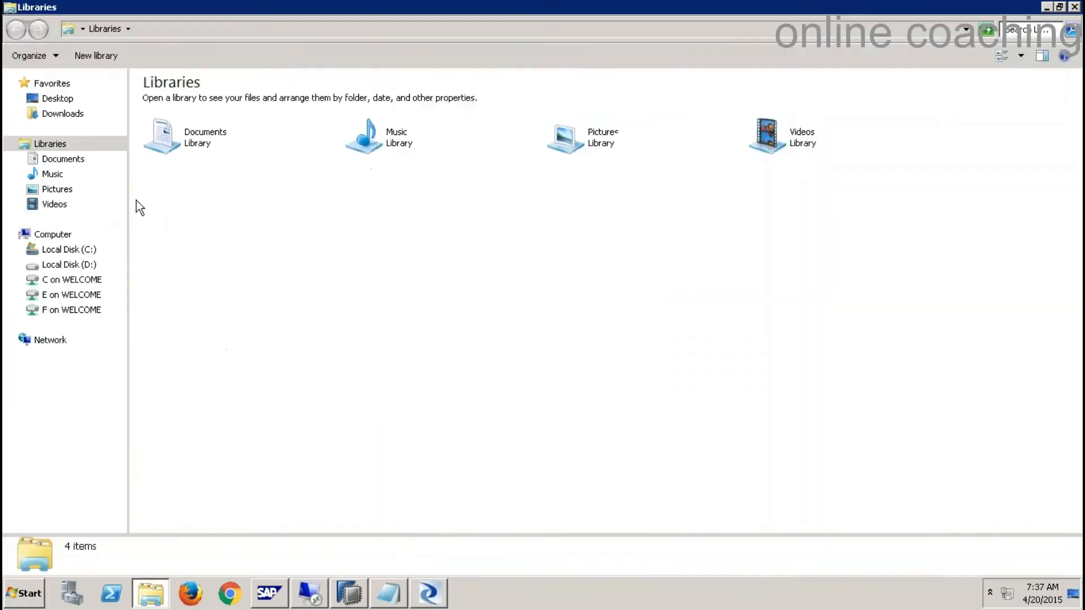
{"action": "left_click", "coordinate": [48, 98]}
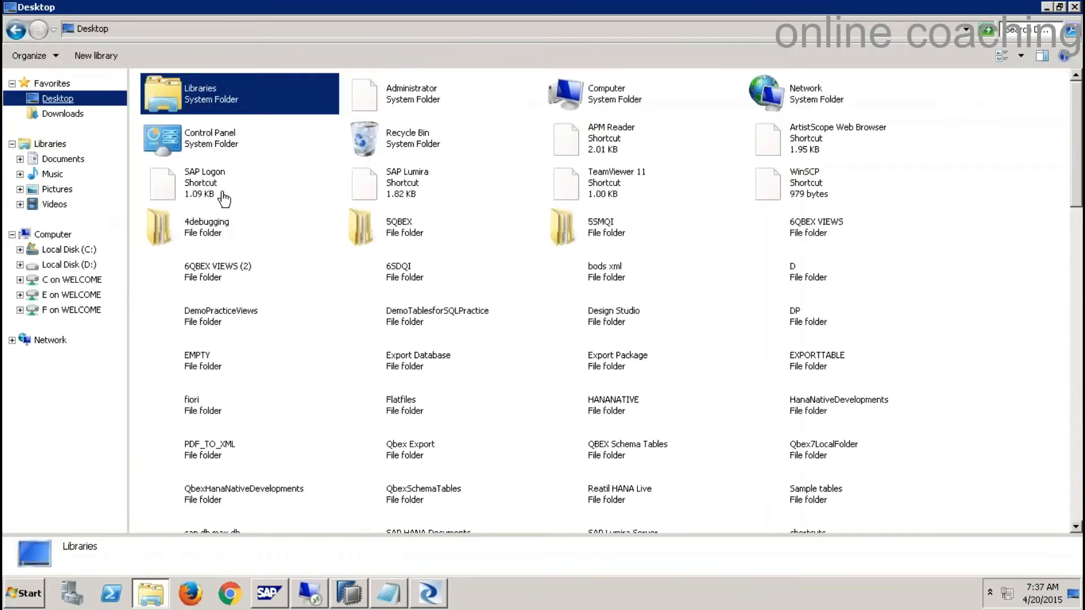
{"action": "left_click", "coordinate": [209, 234]}
{"action": "key", "text": "b"}
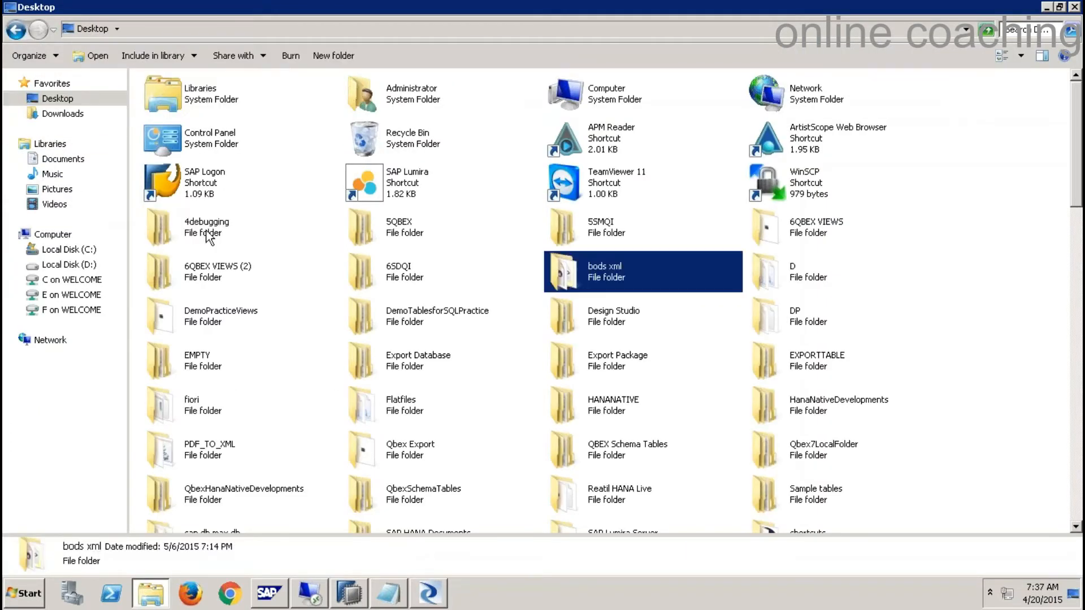
{"action": "key", "text": "b"}
{"action": "key", "text": "b"}
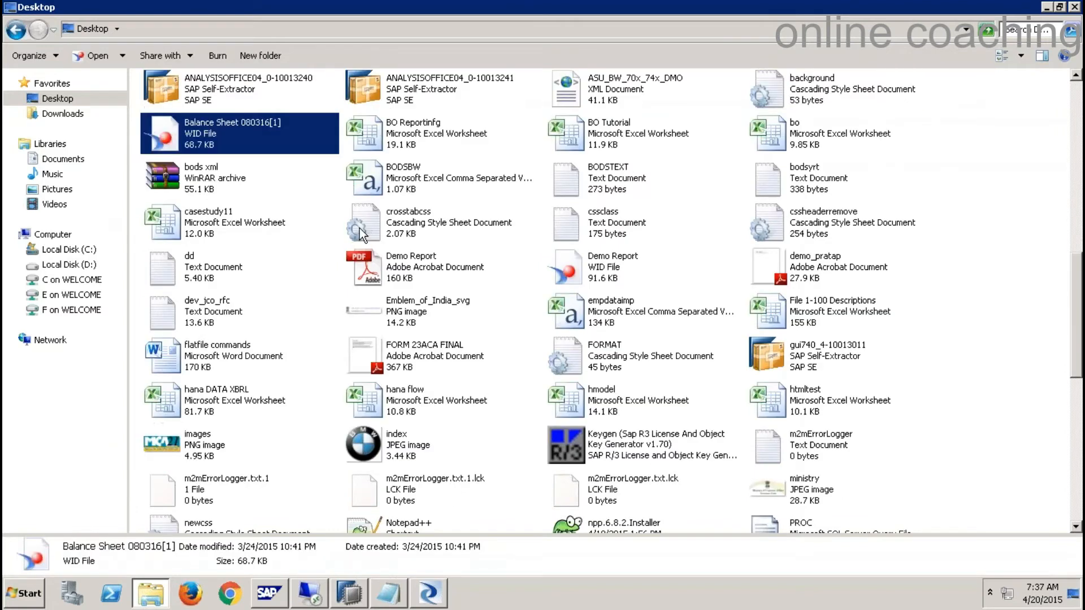
{"action": "key", "text": "b"}
{"action": "key", "text": "b"}
{"action": "key", "text": "b"}
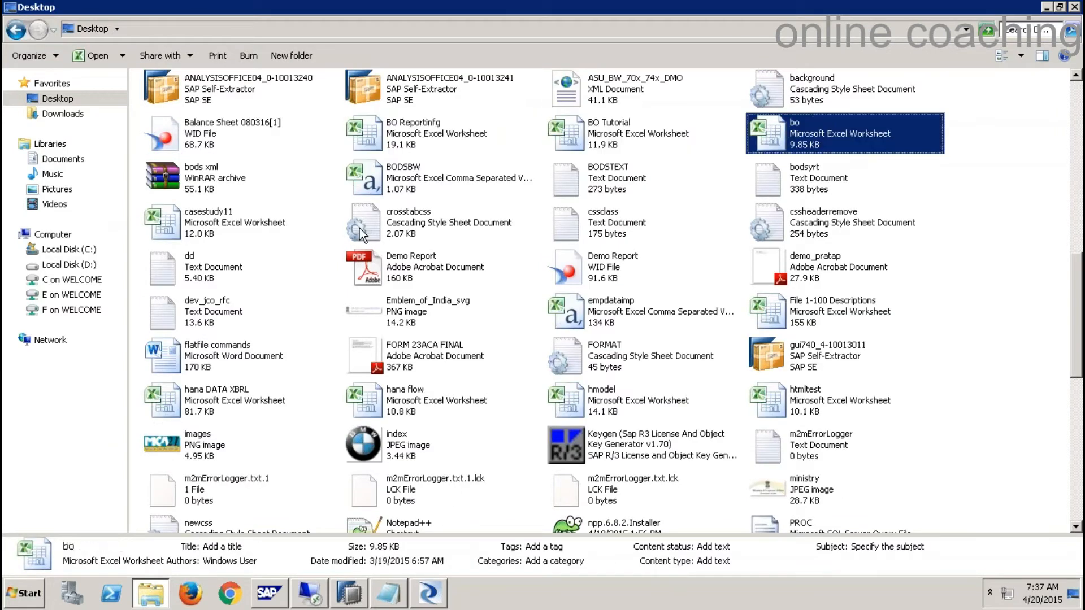
{"action": "key", "text": "b"}
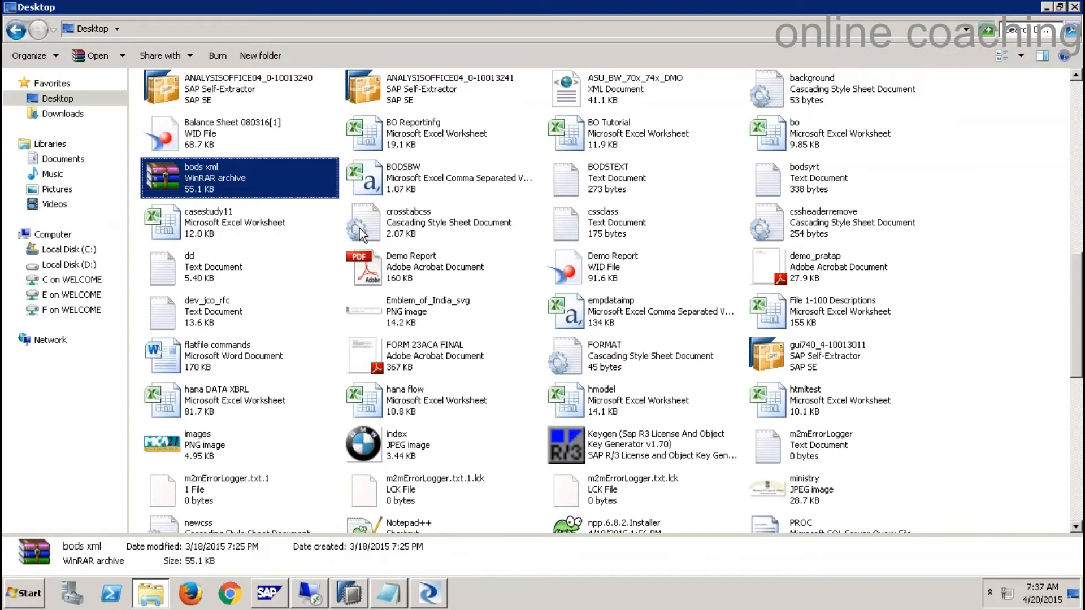
{"action": "key", "text": "b"}
{"action": "key", "text": "b"}
{"action": "key", "text": "b"}
{"action": "key", "text": "b"}
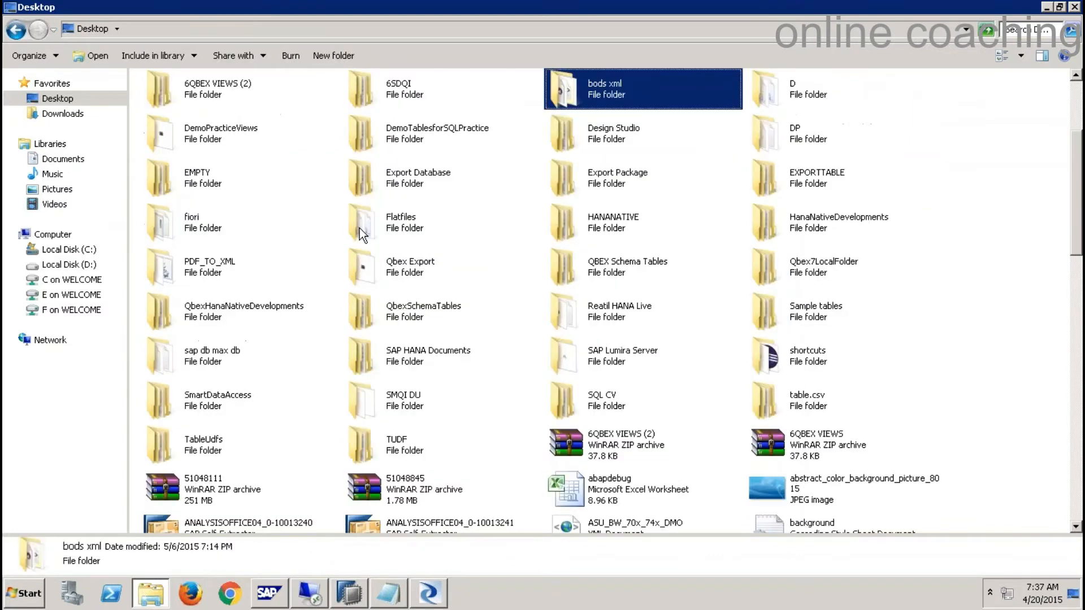
{"action": "key", "text": "f"}
{"action": "key", "text": "f"}
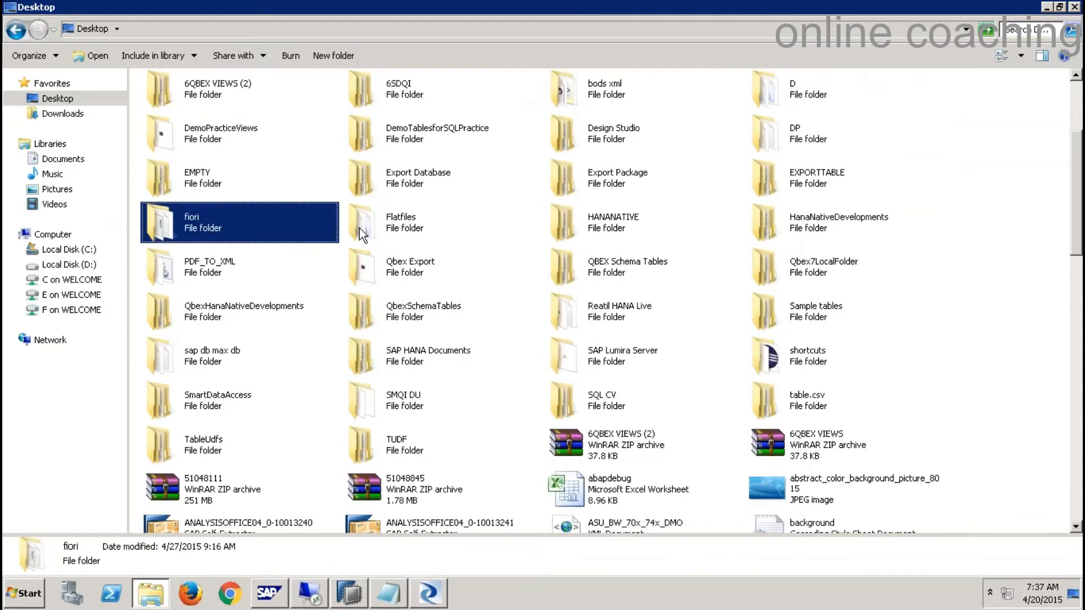
- Open Flatfiles\BODSExerciseFiles and bring up the context menu for the CustomerData file
{"action": "double_click", "coordinate": [423, 213]}
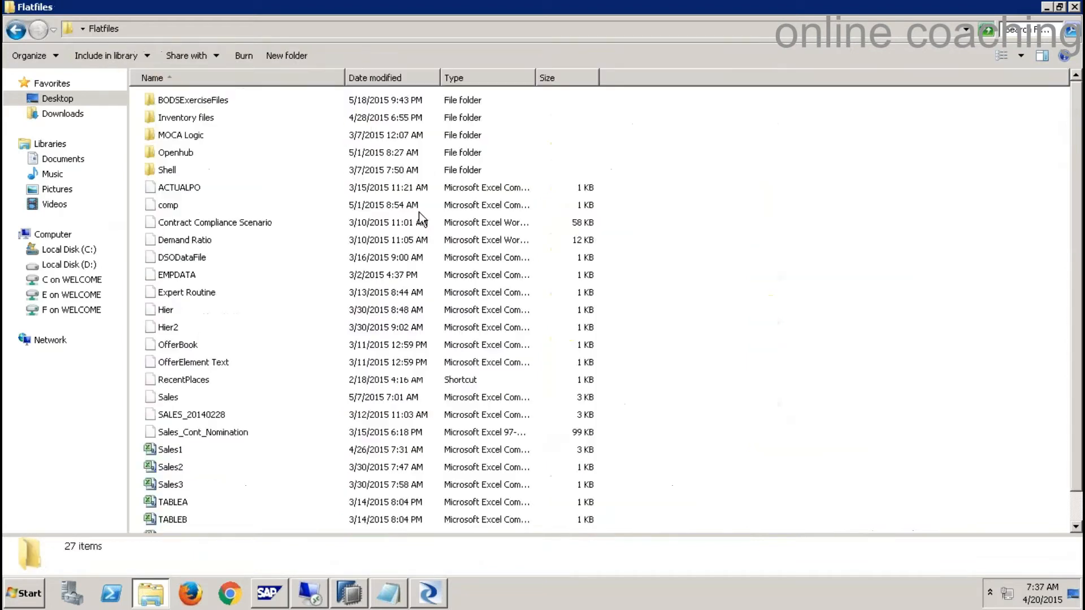
{"action": "left_click", "coordinate": [217, 102]}
{"action": "double_click", "coordinate": [212, 100]}
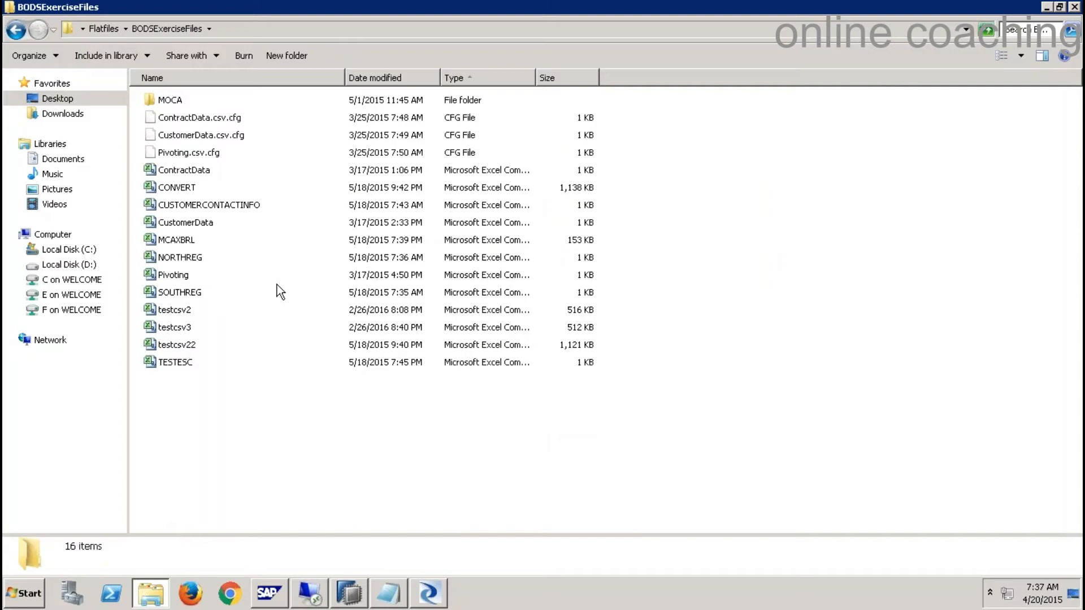
{"action": "right_click", "coordinate": [204, 227]}
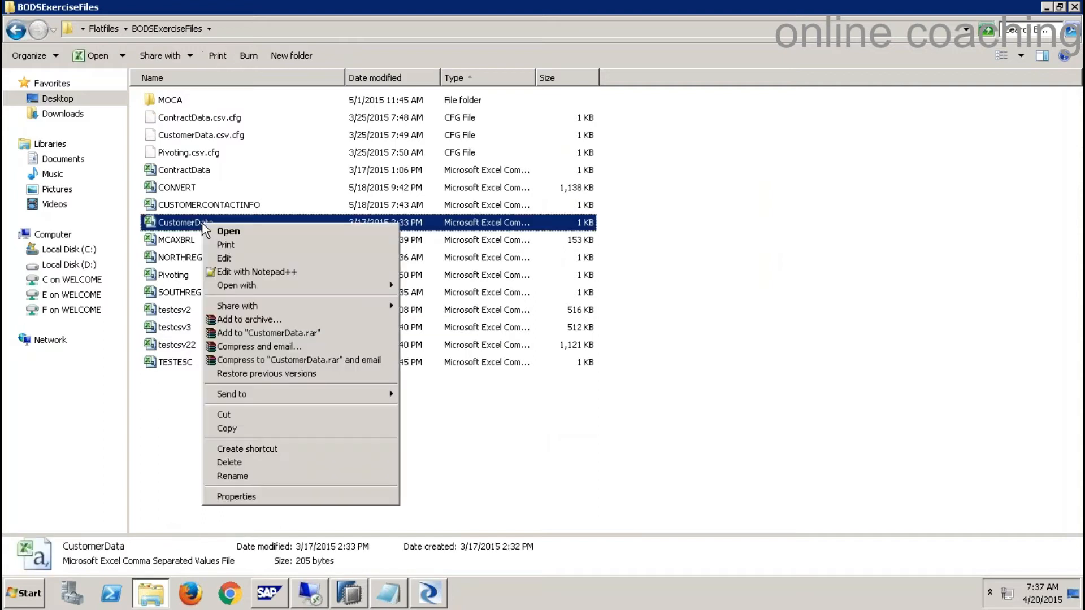
- Review CustomerData.csv's columns CNO through QTY in Notepad++, close it, and return to the Designer
{"action": "left_click", "coordinate": [273, 271]}
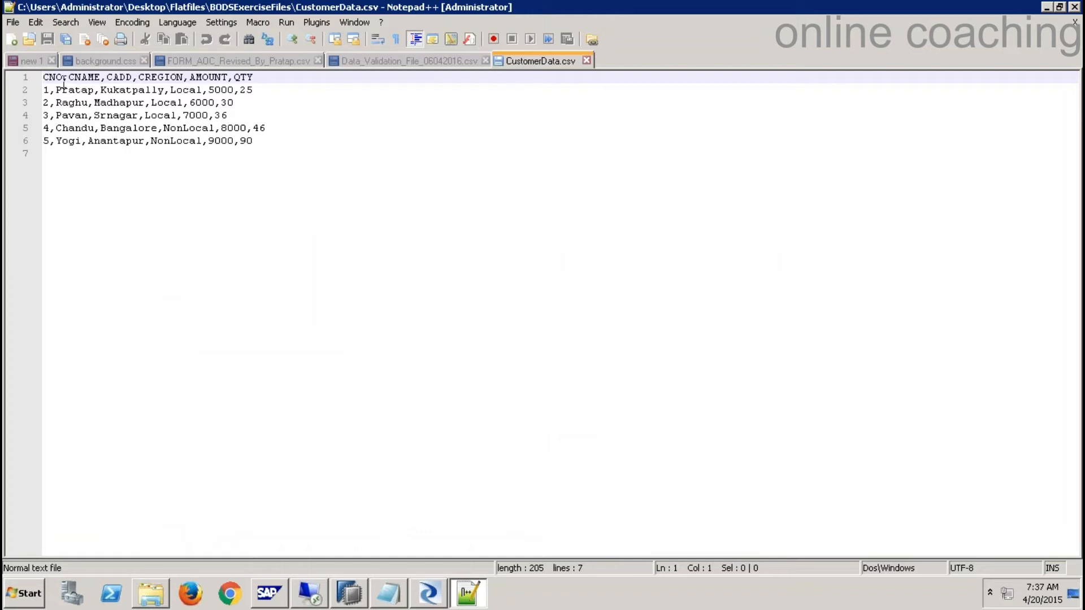
{"action": "left_click_drag", "start_coordinate": [278, 146], "coordinate": [43, 77]}
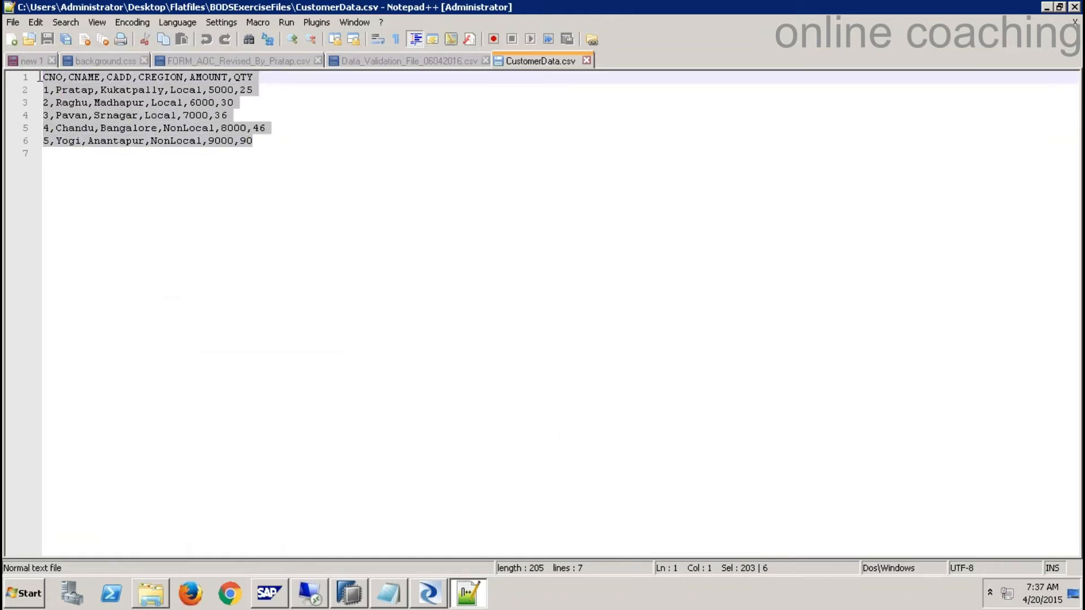
{"action": "left_click", "coordinate": [587, 60]}
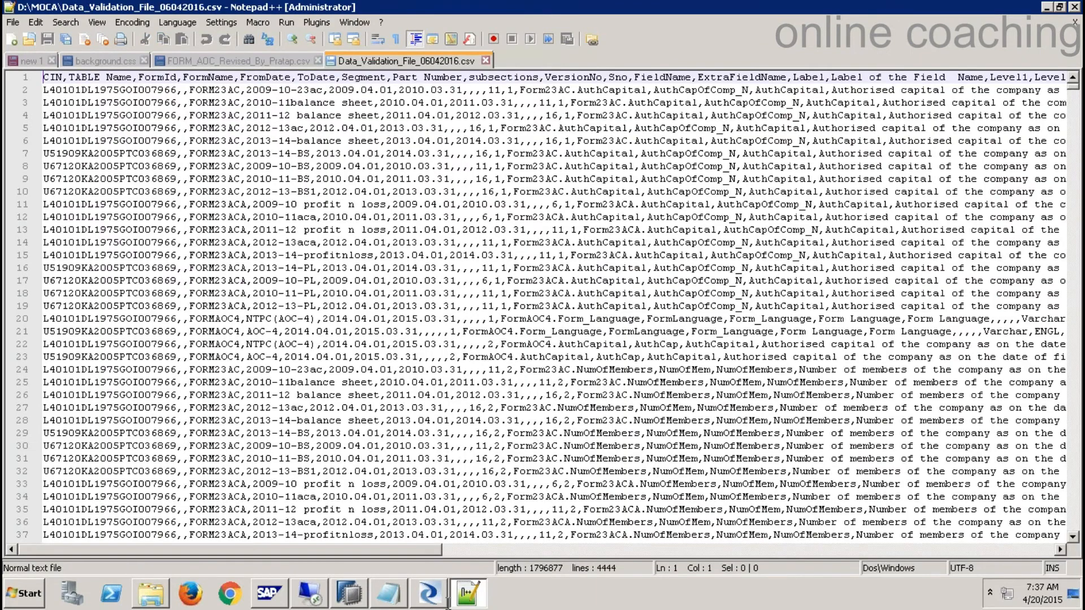
{"action": "left_click", "coordinate": [438, 595]}
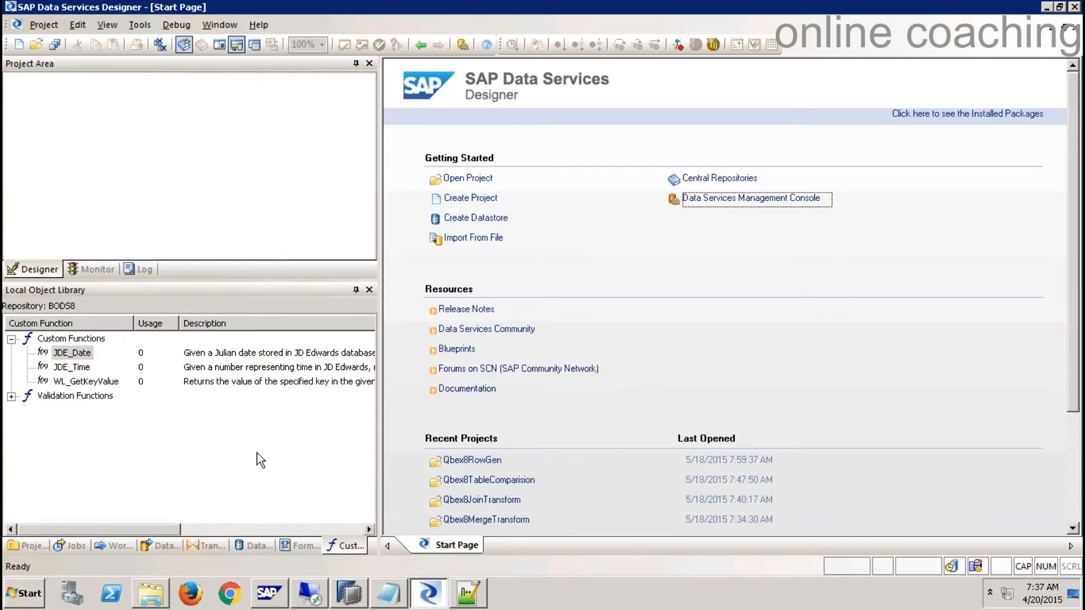
- Create the project 9QBEXPROJECT, select it in the Project Area, and close the Start Page
{"action": "left_click", "coordinate": [154, 124]}
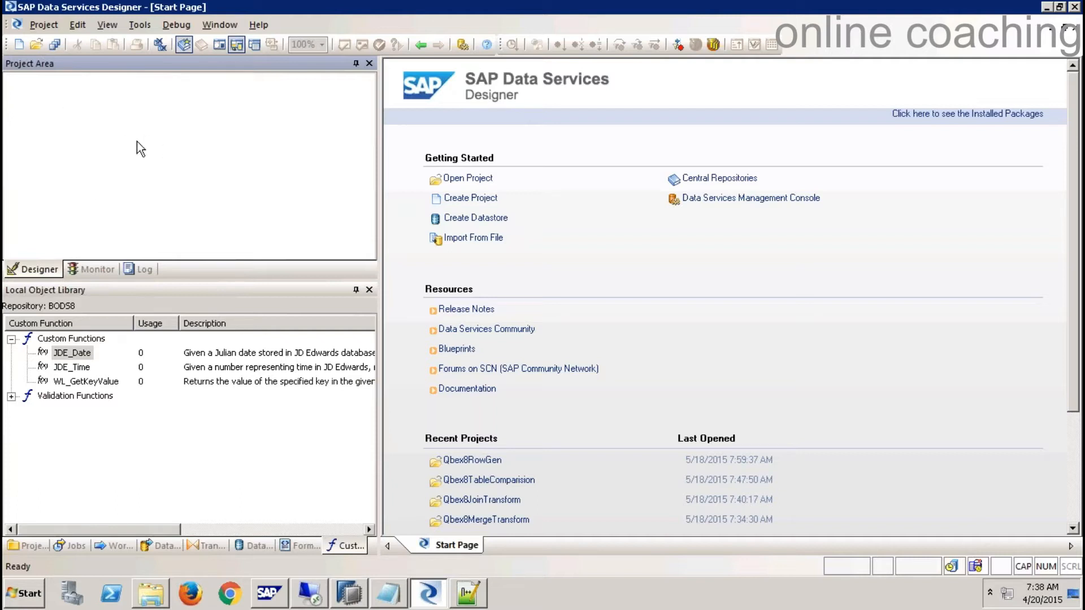
{"action": "left_click", "coordinate": [479, 199]}
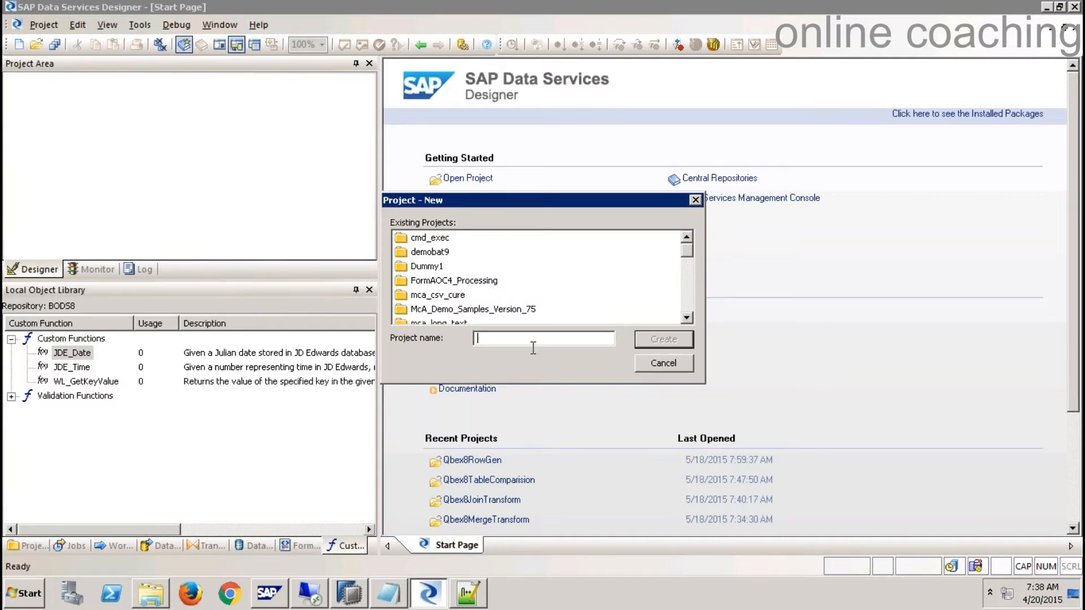
{"action": "type", "text": "9QBEXPROJECT"}
{"action": "left_click", "coordinate": [676, 339]}
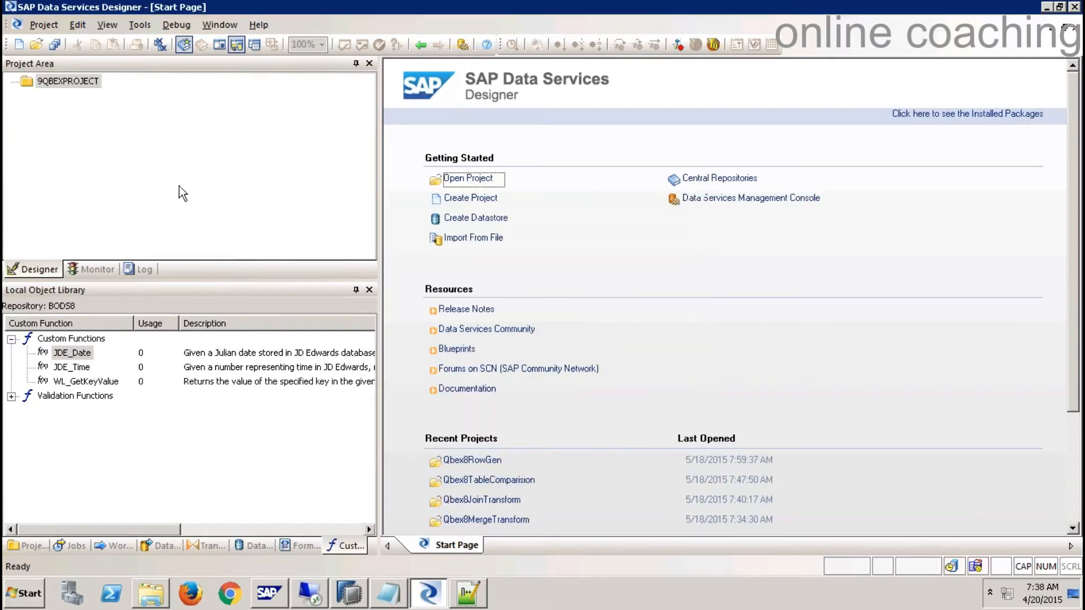
{"action": "left_click", "coordinate": [84, 109]}
{"action": "left_click", "coordinate": [84, 81]}
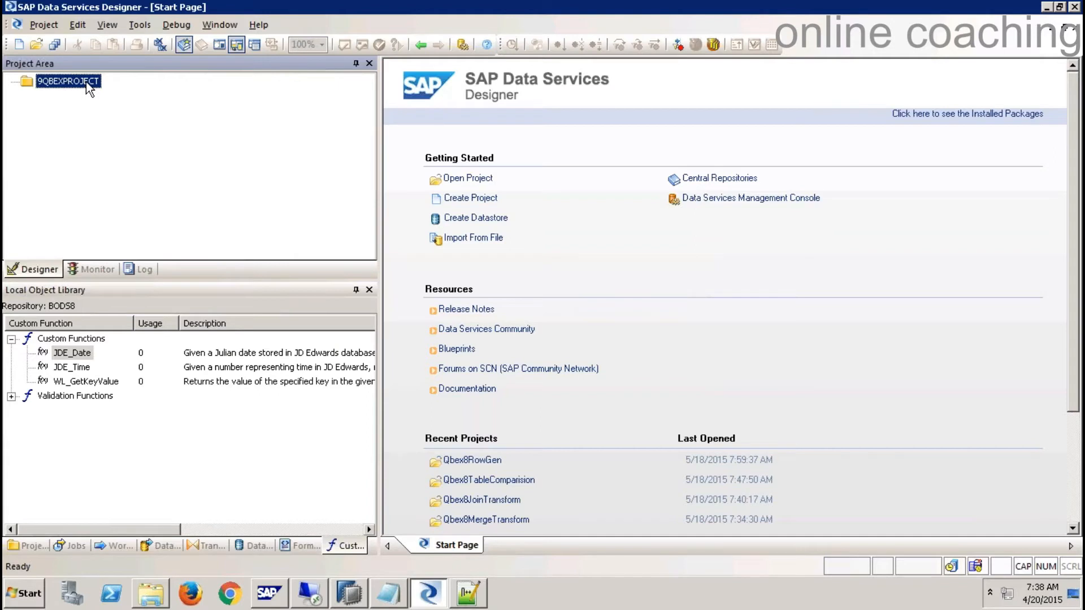
{"action": "left_click", "coordinate": [1078, 27]}
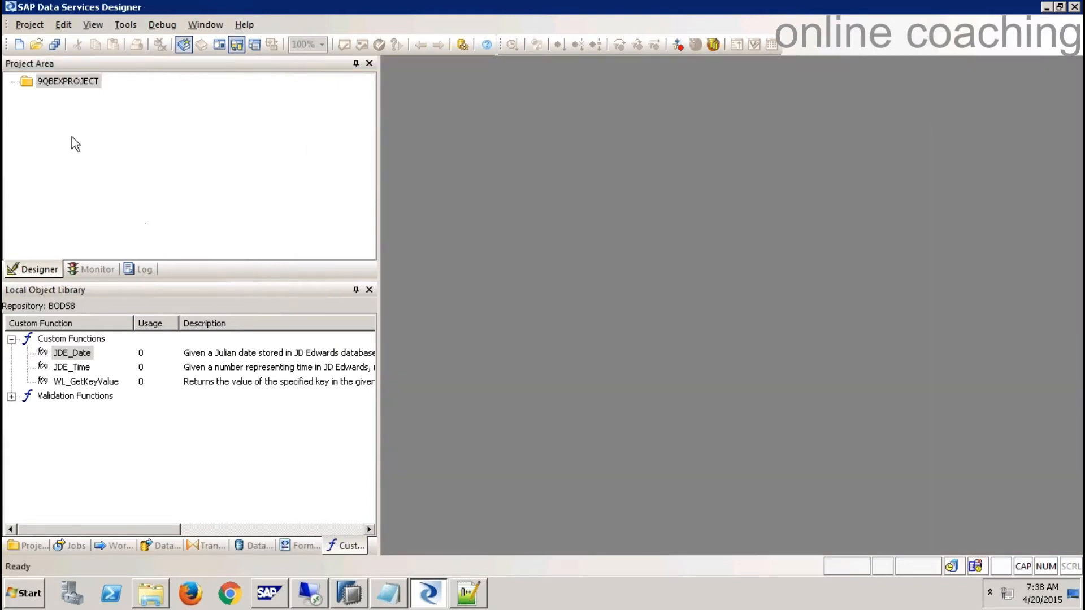
- Add a new batch job named Job_Case1 under 9QBEXPROJECT
{"action": "left_click", "coordinate": [62, 81]}
{"action": "right_click", "coordinate": [62, 80]}
{"action": "left_click", "coordinate": [56, 93]}
{"action": "right_click", "coordinate": [65, 83]}
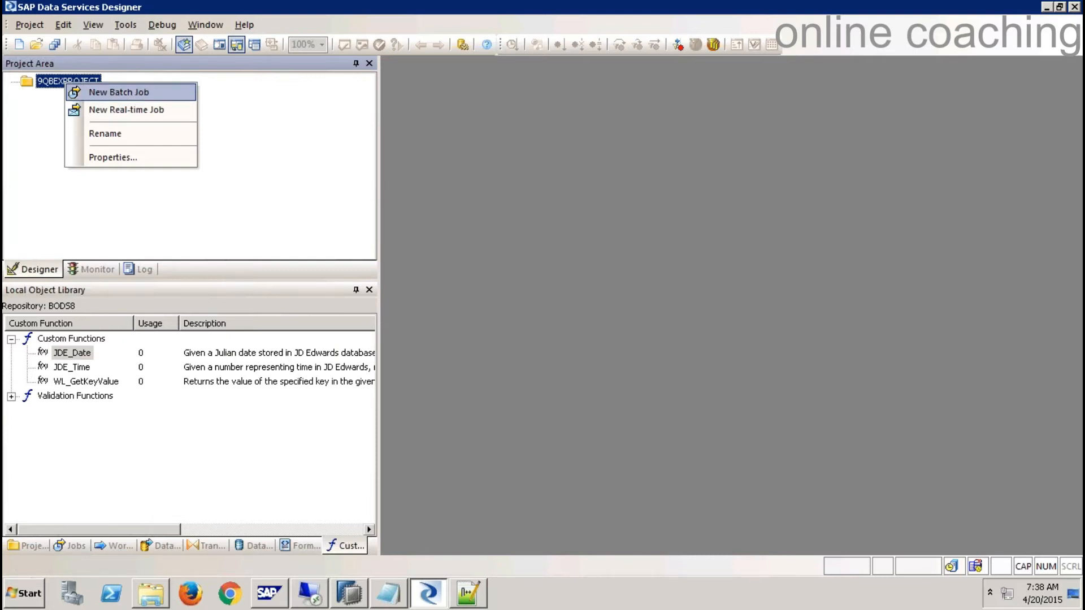
{"action": "left_click", "coordinate": [138, 96]}
{"action": "key", "text": "Caps_Lock"}
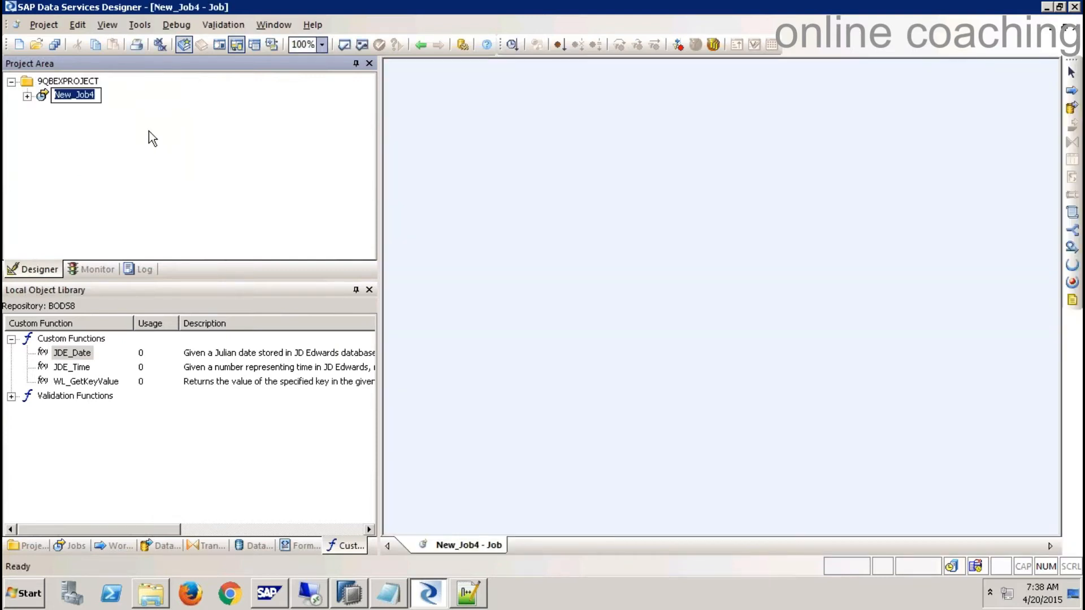
{"action": "type", "text": "Job_Case1"}
{"action": "key", "text": "Return"}
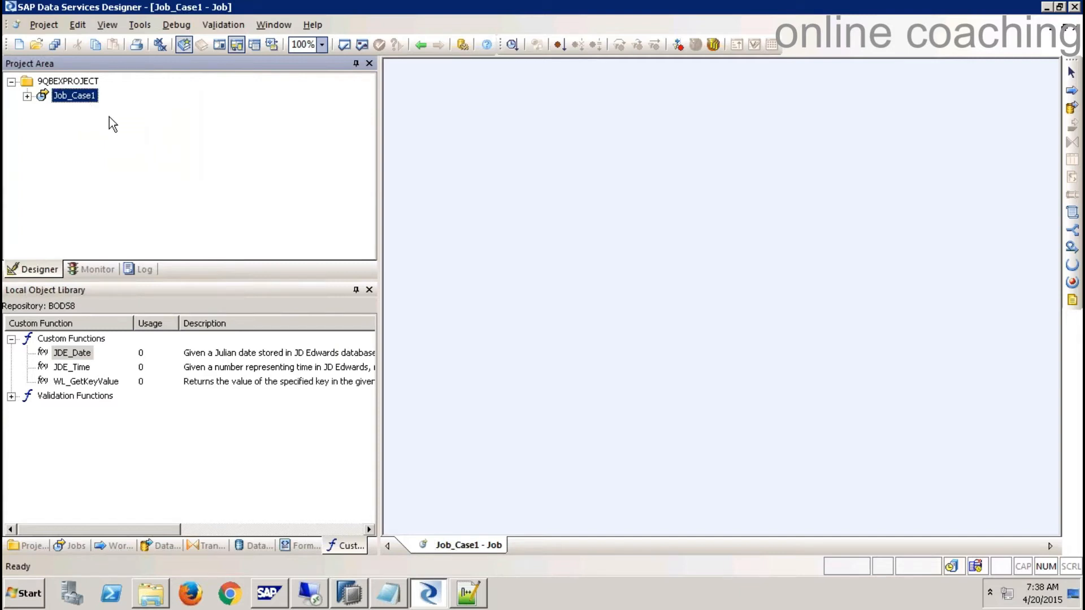
{"action": "left_click", "coordinate": [84, 81]}
{"action": "left_click", "coordinate": [85, 97]}
- Dock the tool palette with the toolbars and reopen the empty Job_Case1 workspace
{"action": "left_click_drag", "start_coordinate": [1071, 62], "coordinate": [722, 104]}
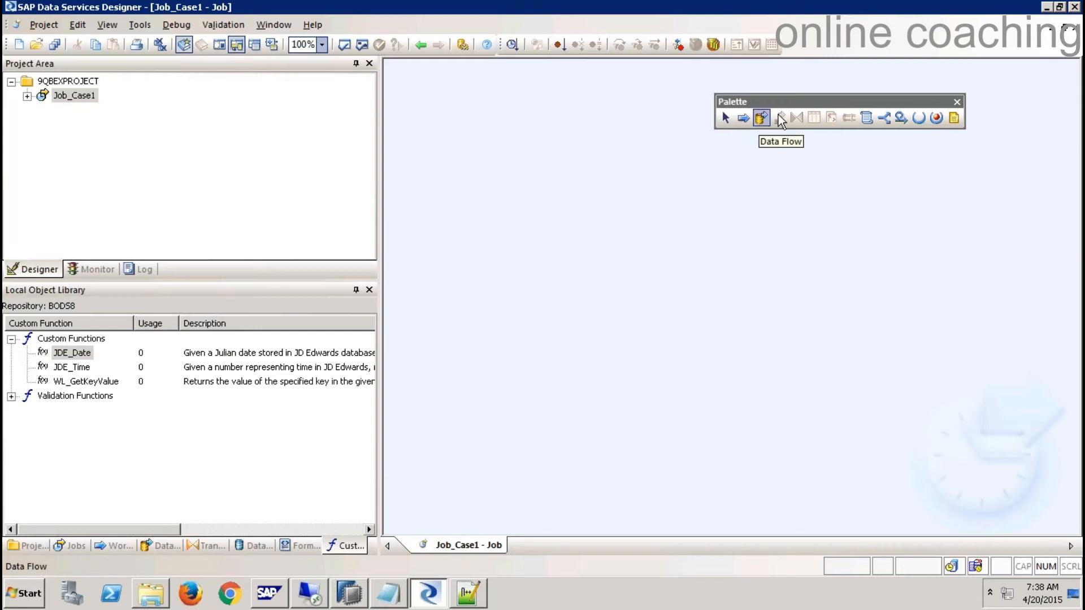
{"action": "left_click_drag", "start_coordinate": [917, 108], "coordinate": [1060, 57]}
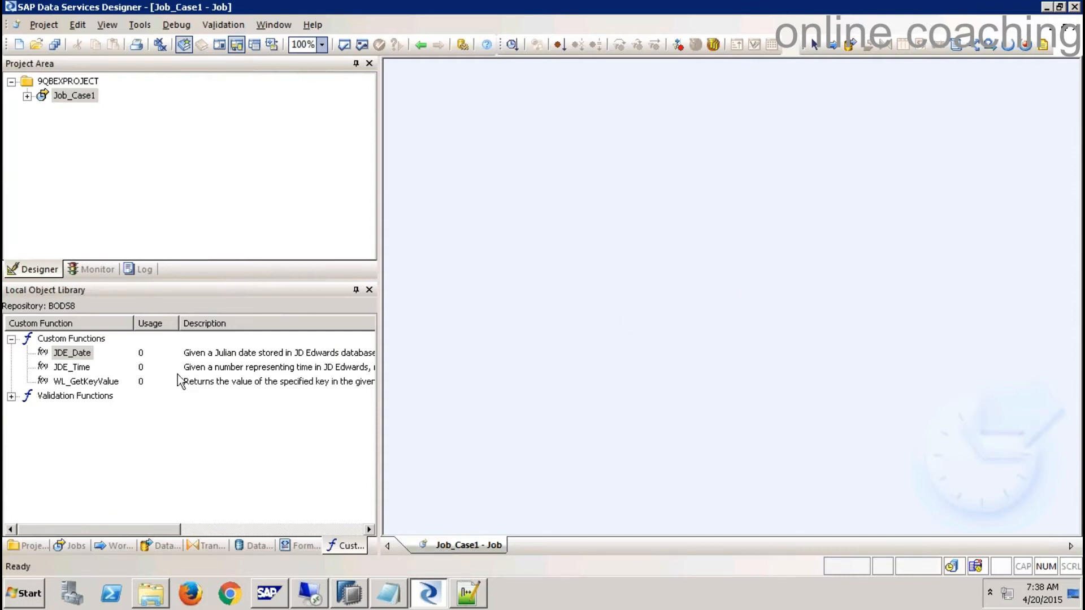
{"action": "left_click", "coordinate": [72, 82]}
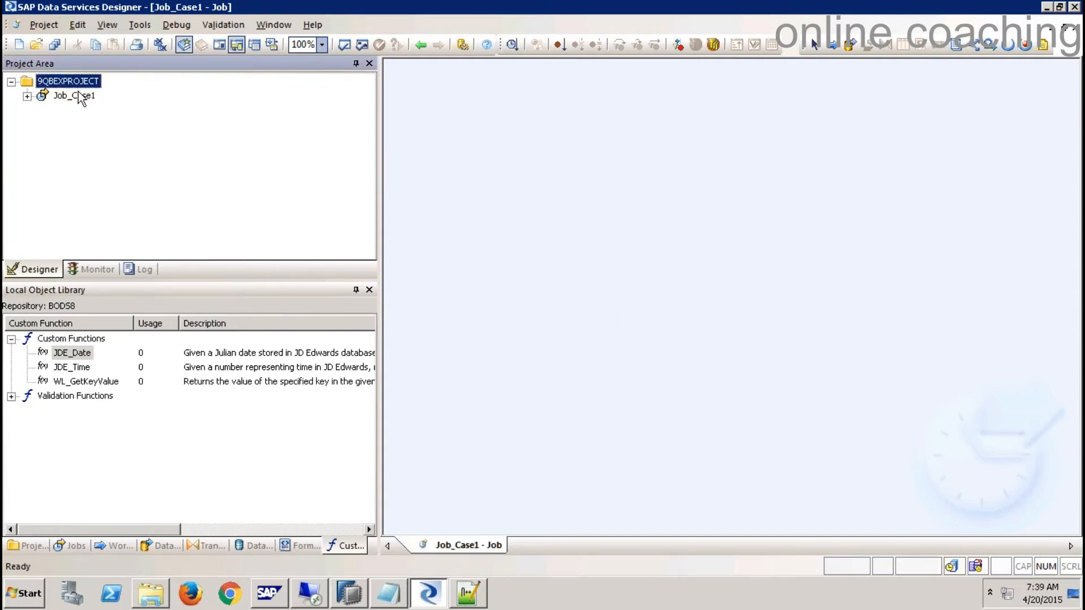
{"action": "left_click", "coordinate": [86, 97]}
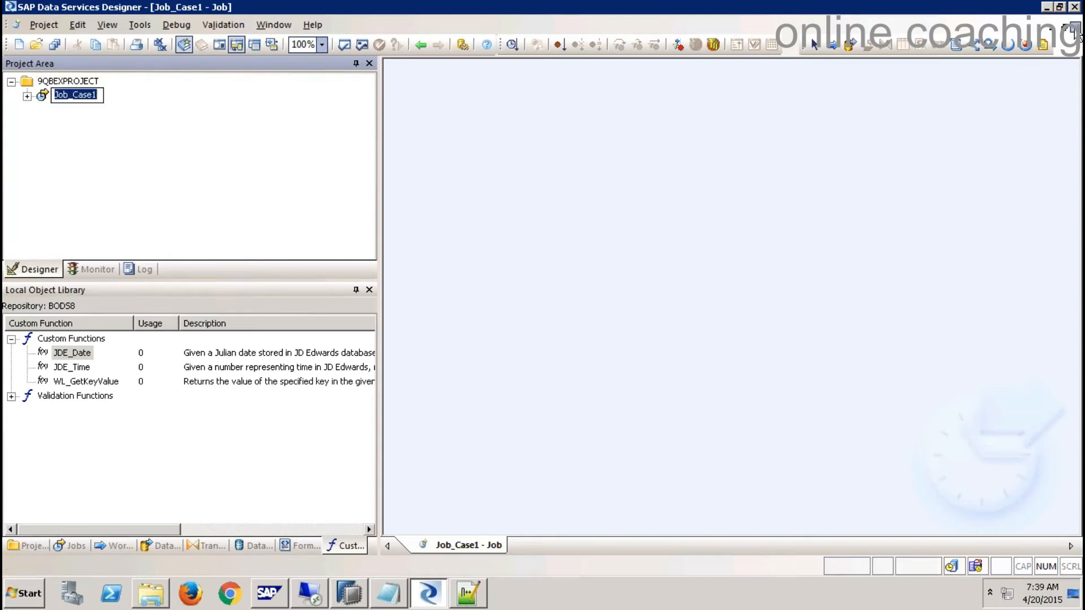
{"action": "left_click", "coordinate": [1071, 31]}
{"action": "double_click", "coordinate": [77, 97]}
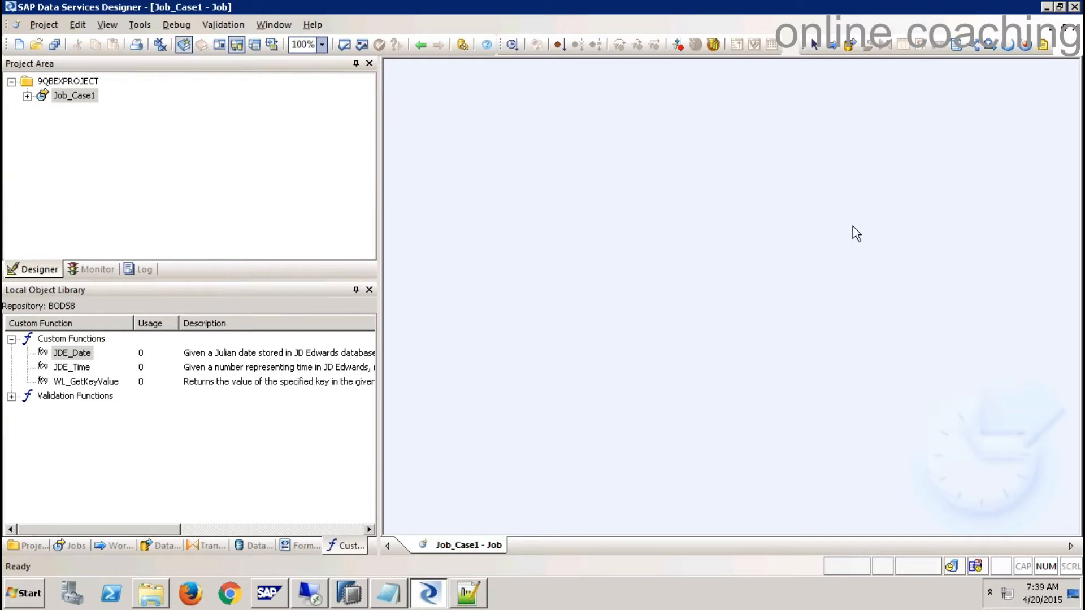
- Place a data flow with the default name on the Job_Case1 canvas, then delete it
{"action": "left_click", "coordinate": [849, 48]}
{"action": "left_click", "coordinate": [629, 206]}
{"action": "key", "text": "Return"}
{"action": "key", "text": "Delete"}
- Create a new data flow named DF_case1 in the Local Object Library's Data Flows list
{"action": "left_click", "coordinate": [167, 544]}
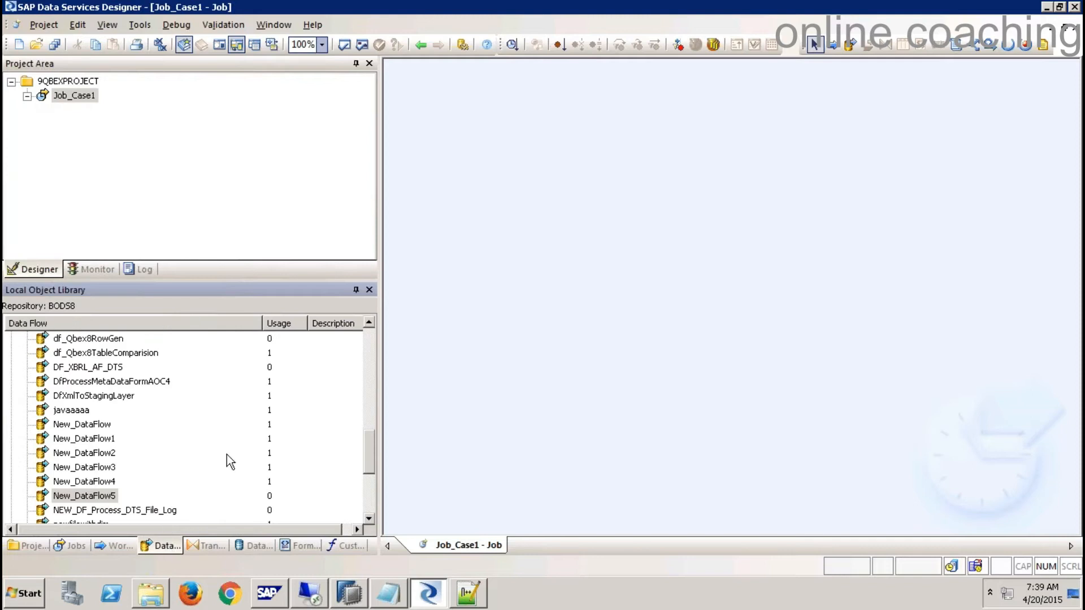
{"action": "left_click", "coordinate": [371, 341]}
{"action": "scroll", "coordinate": [369, 362], "scroll_direction": "up", "scroll_amount": 10}
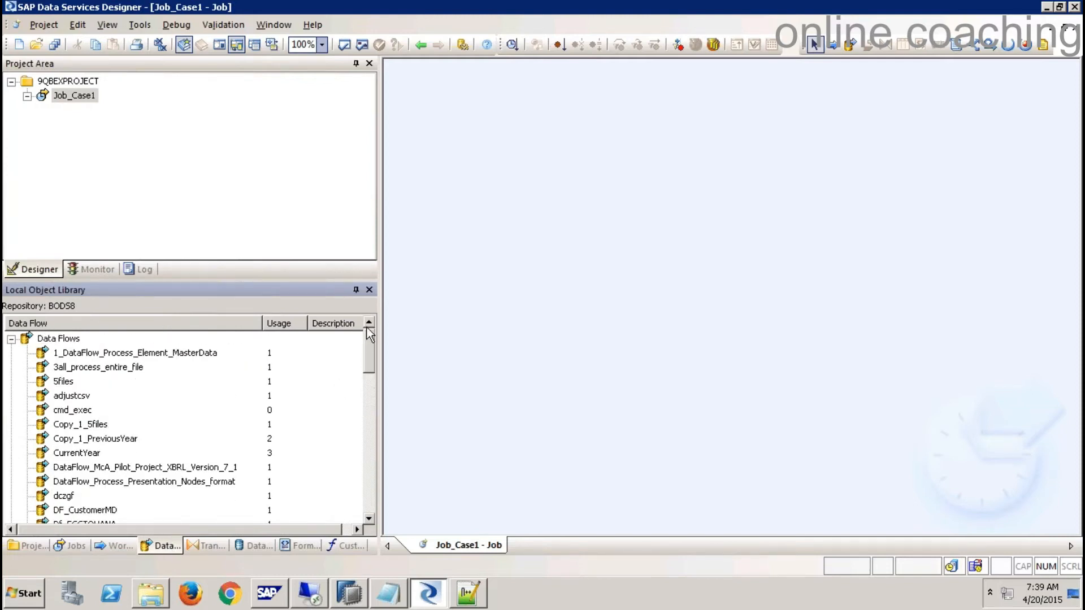
{"action": "left_click", "coordinate": [11, 339]}
{"action": "right_click", "coordinate": [53, 339]}
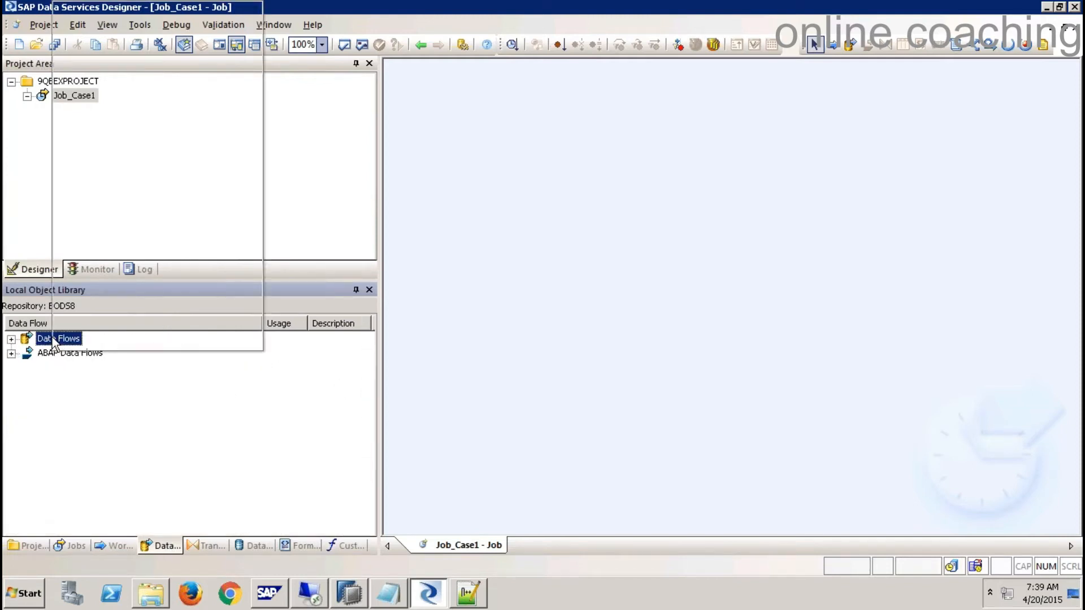
{"action": "left_click", "coordinate": [108, 89]}
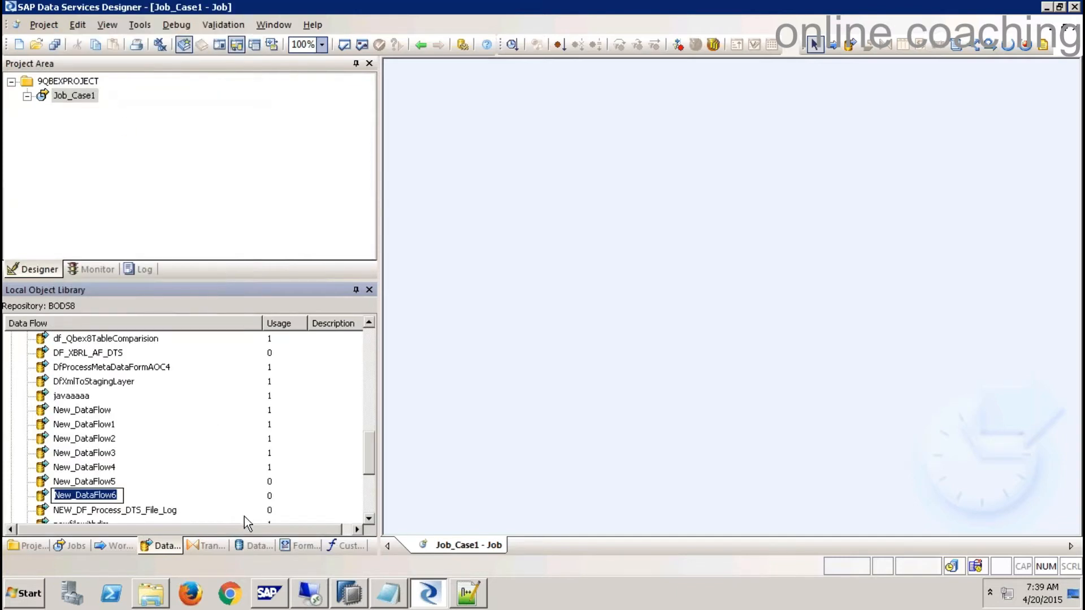
{"action": "type", "text": "DF_case1"}
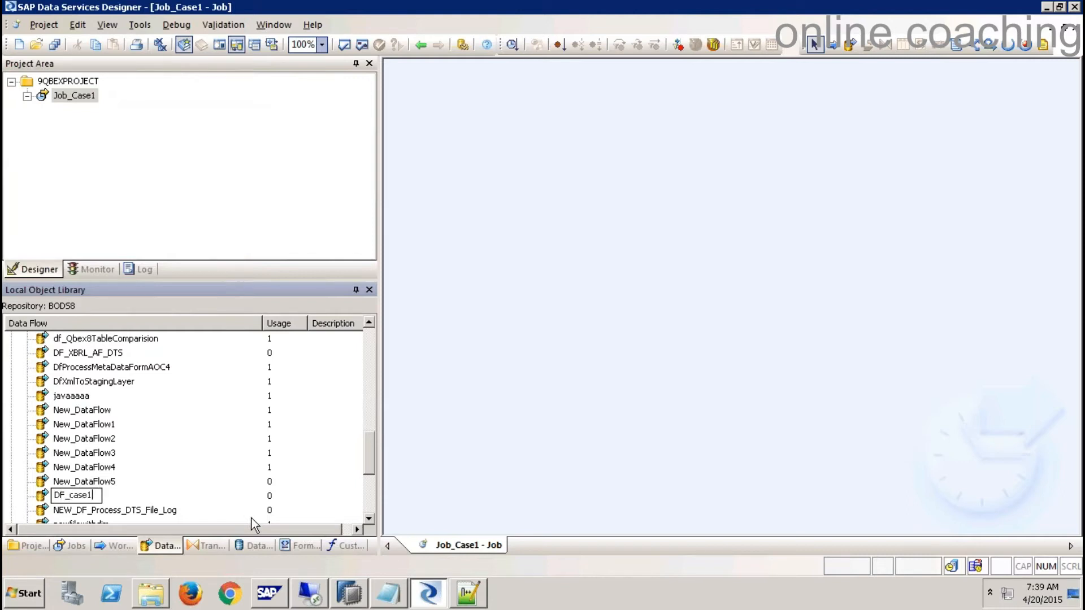
{"action": "left_click", "coordinate": [446, 473]}
- Drag DF_case1 onto the Job_Case1 canvas, then remove it from the job
{"action": "left_click_drag", "start_coordinate": [72, 496], "coordinate": [603, 219]}
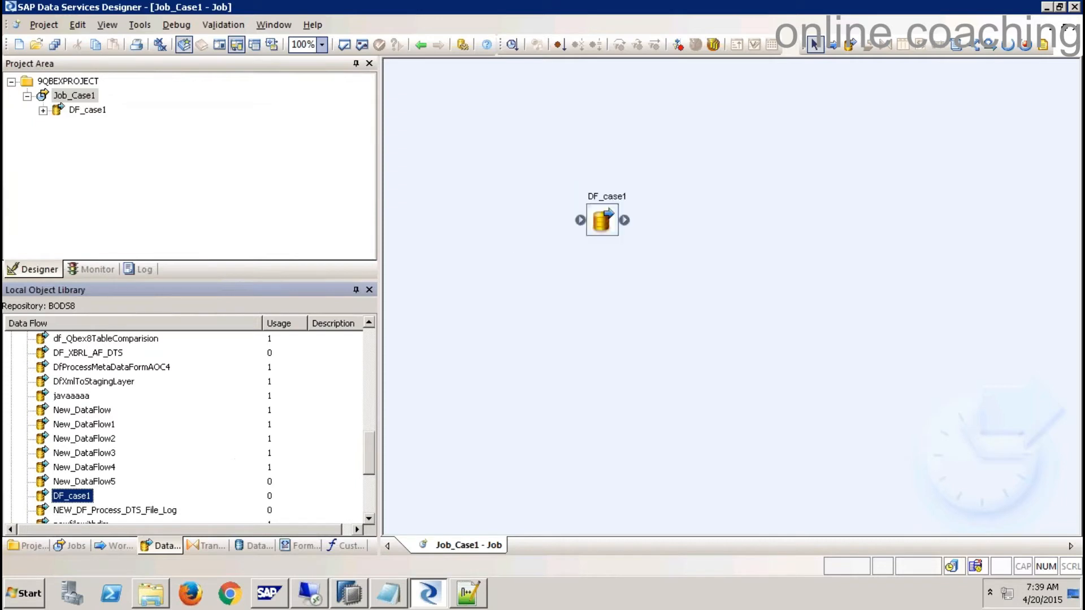
{"action": "left_click", "coordinate": [609, 221]}
{"action": "key", "text": "Delete"}
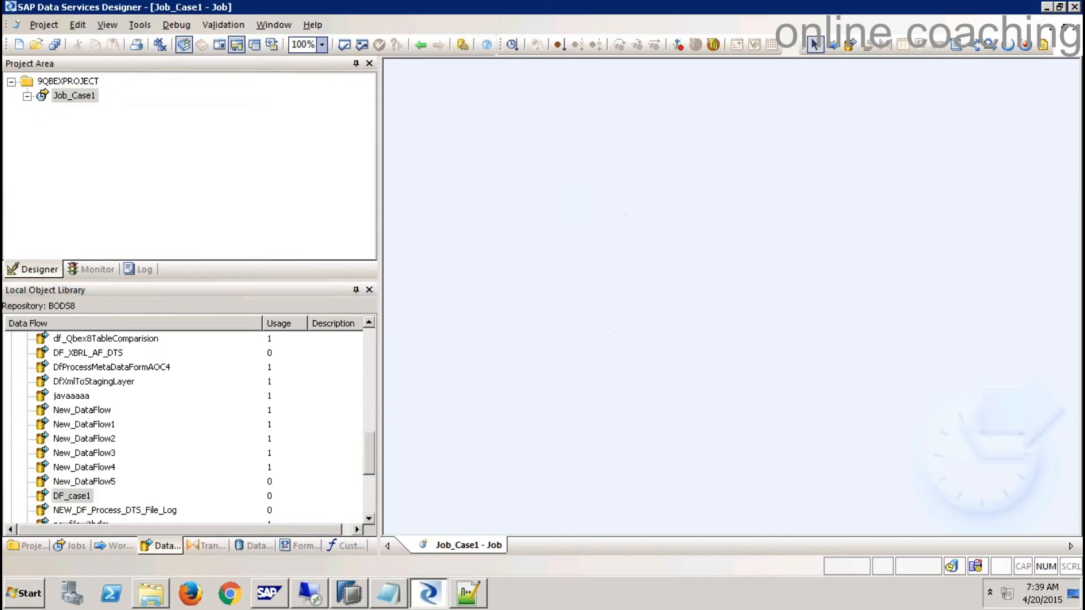
- Place a new data flow named DF_9QBEX_CASE1 on the Job_Case1 canvas
{"action": "left_click", "coordinate": [851, 44]}
{"action": "left_click", "coordinate": [645, 172]}
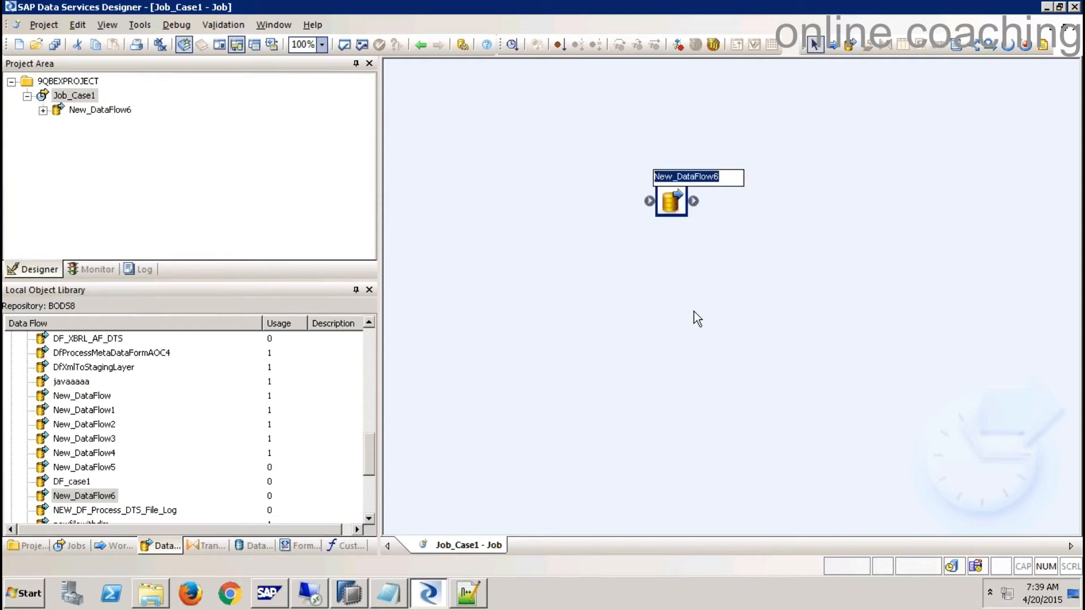
{"action": "type", "text": "DF"}
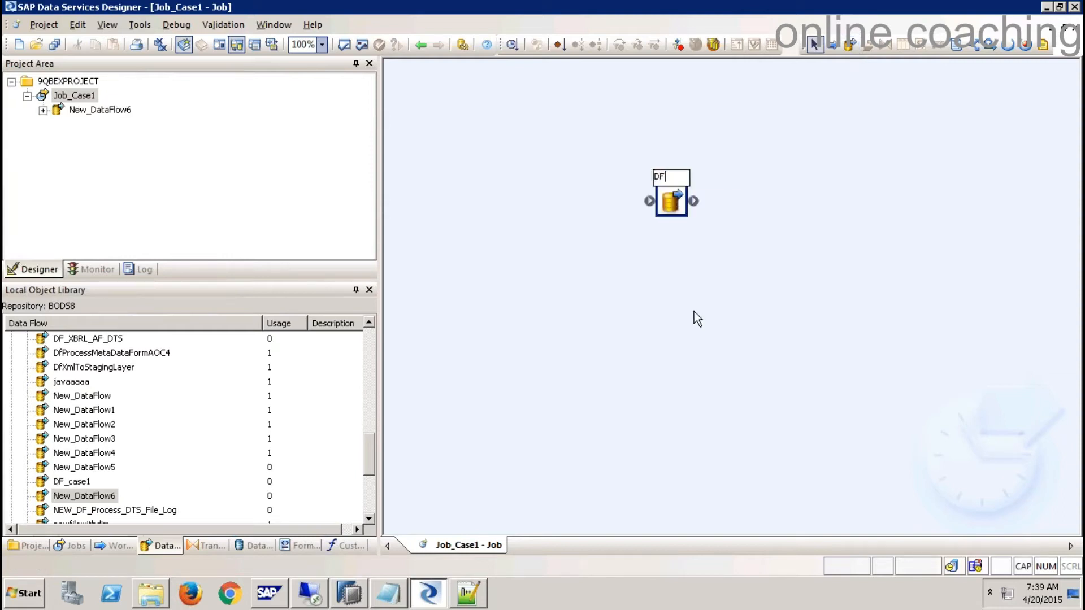
{"action": "type", "text": "_9QBEX_CASE1"}
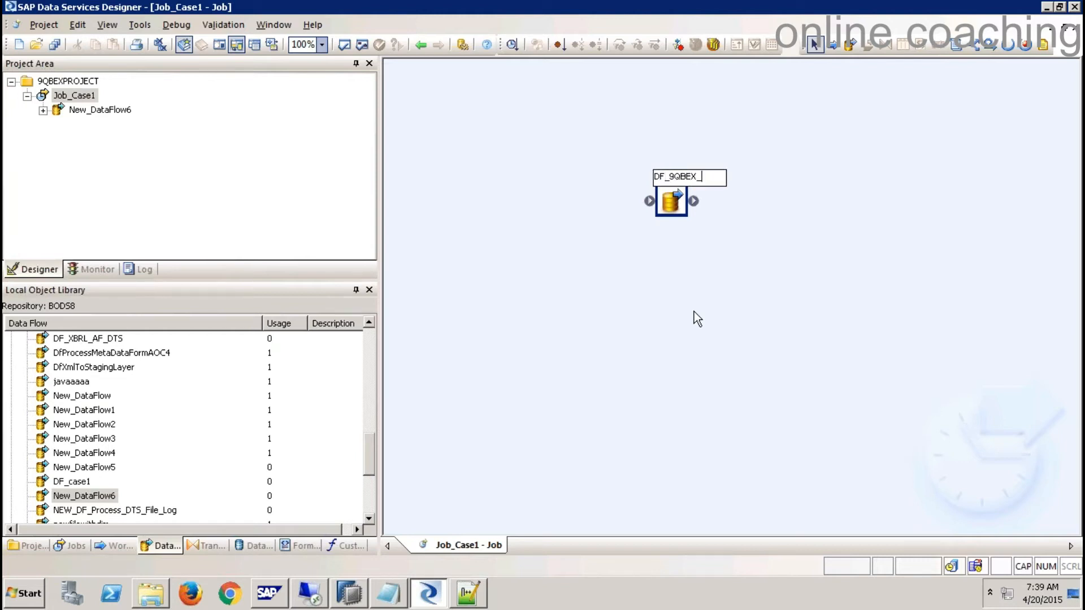
{"action": "left_click", "coordinate": [687, 287]}
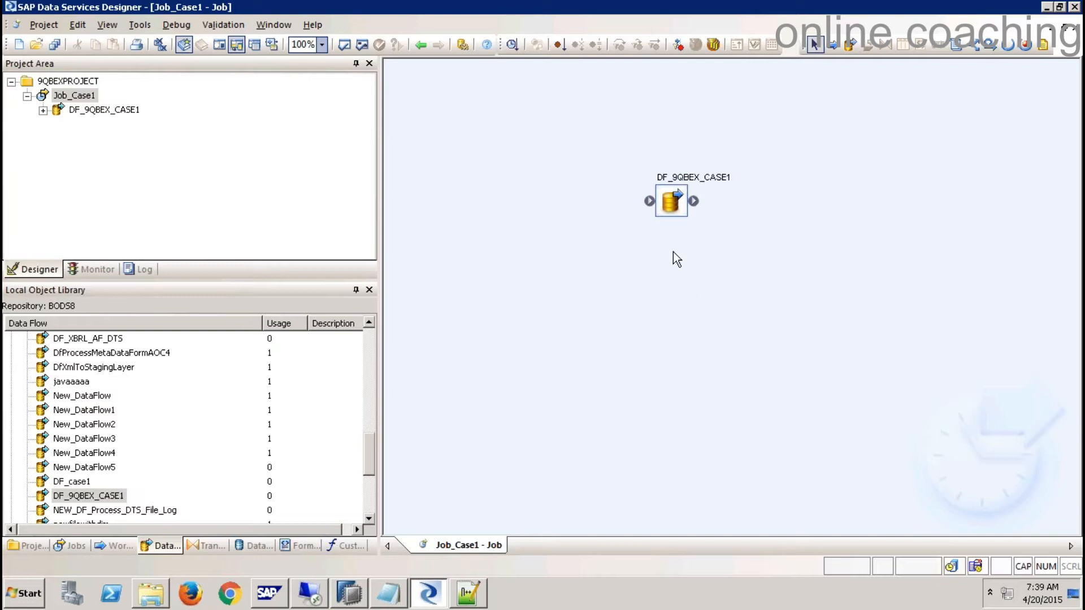
- Open and close DF_9QBEX_CASE1 and the Job_Case1 diagram from the Project Area tree
{"action": "double_click", "coordinate": [672, 202]}
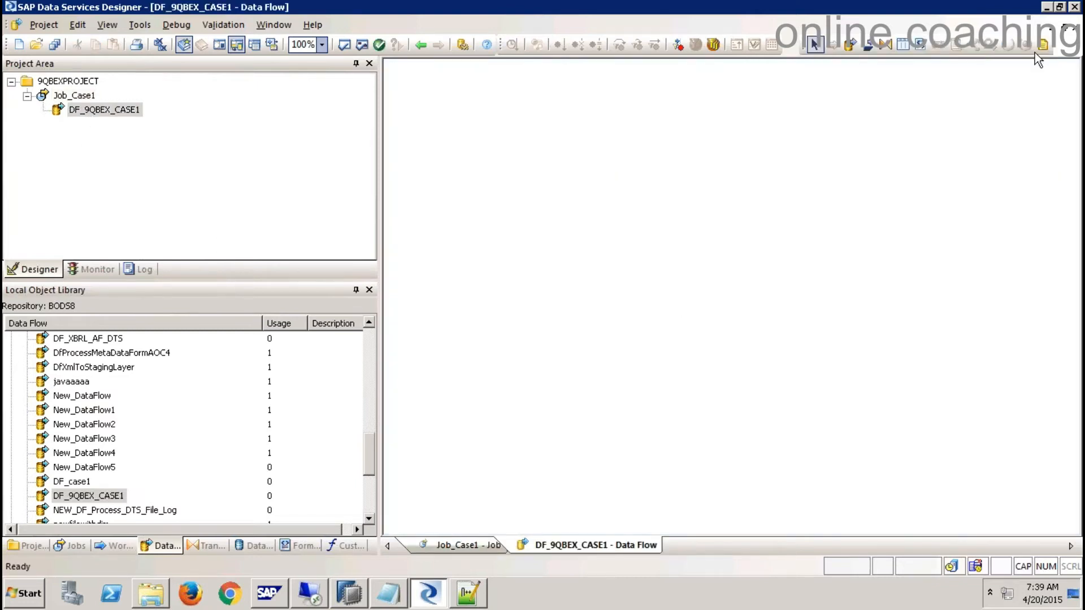
{"action": "left_click", "coordinate": [1069, 35]}
{"action": "left_click", "coordinate": [1069, 37]}
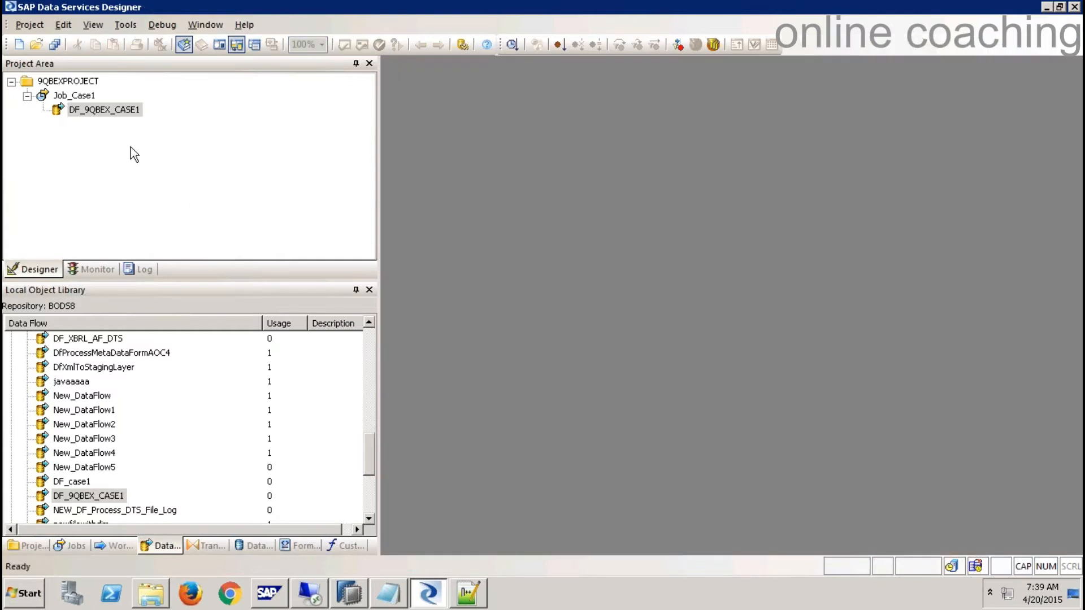
{"action": "left_click", "coordinate": [86, 83]}
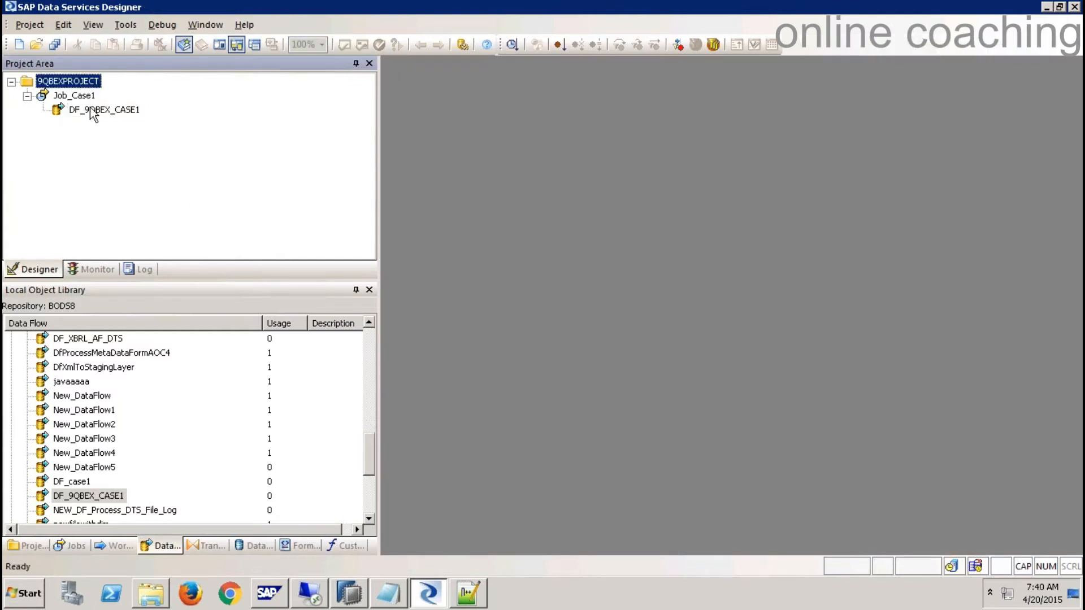
{"action": "left_click", "coordinate": [88, 110]}
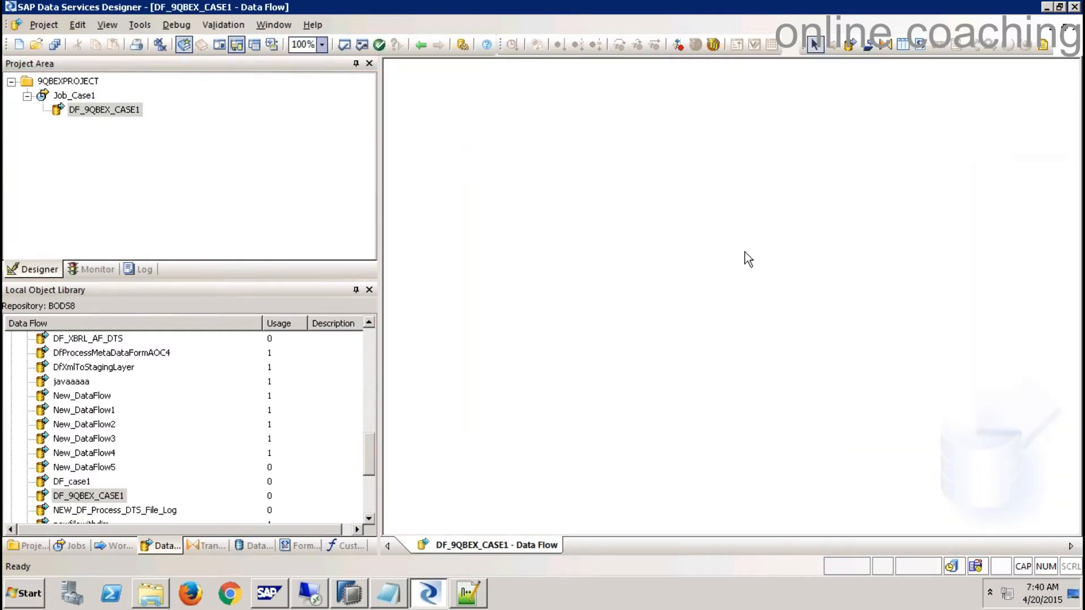
{"action": "left_click", "coordinate": [1076, 27]}
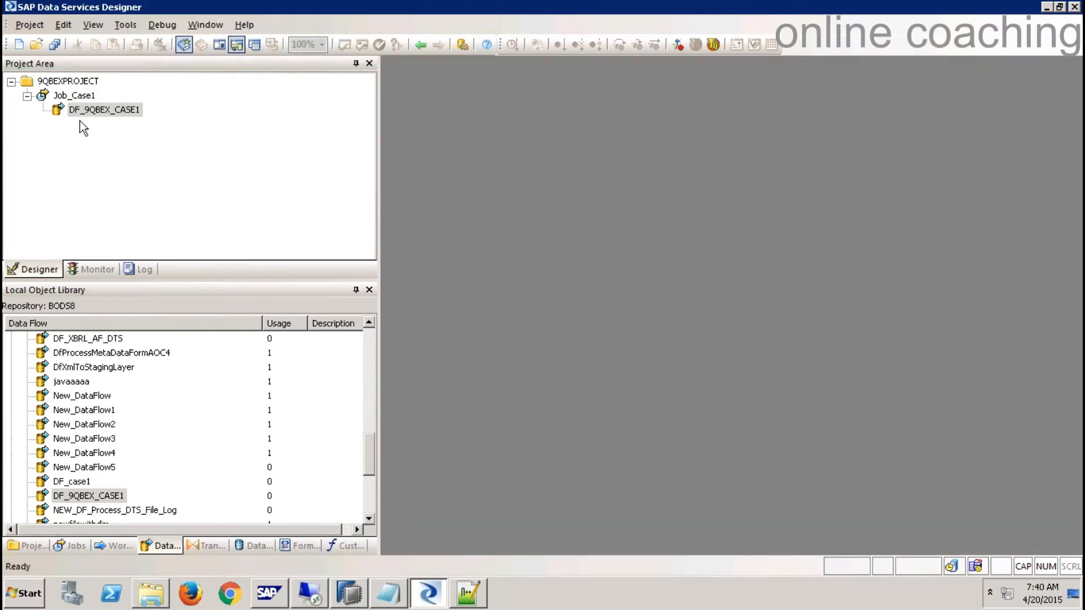
{"action": "left_click", "coordinate": [74, 95]}
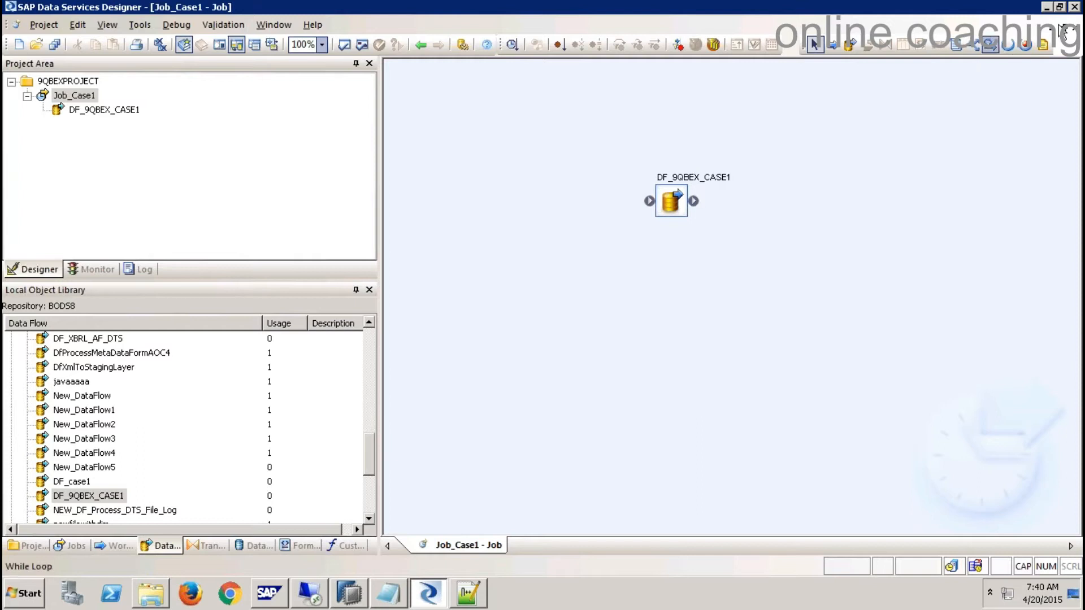
{"action": "left_click", "coordinate": [1076, 27]}
- Reopen the DF_9QBEX_CASE1 data flow by itself from the Project Area tree
{"action": "left_click", "coordinate": [120, 110]}
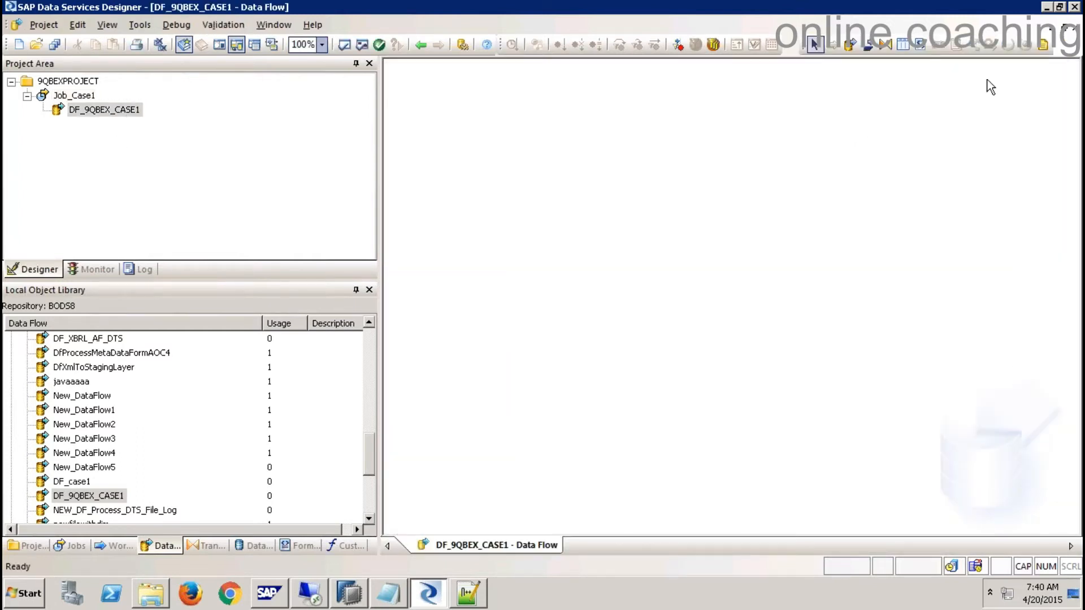
{"action": "left_click", "coordinate": [1076, 27]}
{"action": "left_click", "coordinate": [113, 110]}
{"action": "left_click_drag", "start_coordinate": [463, 236], "coordinate": [512, 205]}
{"action": "left_click_drag", "start_coordinate": [911, 144], "coordinate": [951, 237]}
- Create a new flat-file format from the Formats library's Flat Files and name it CustomerDataCase1
{"action": "left_click", "coordinate": [301, 545]}
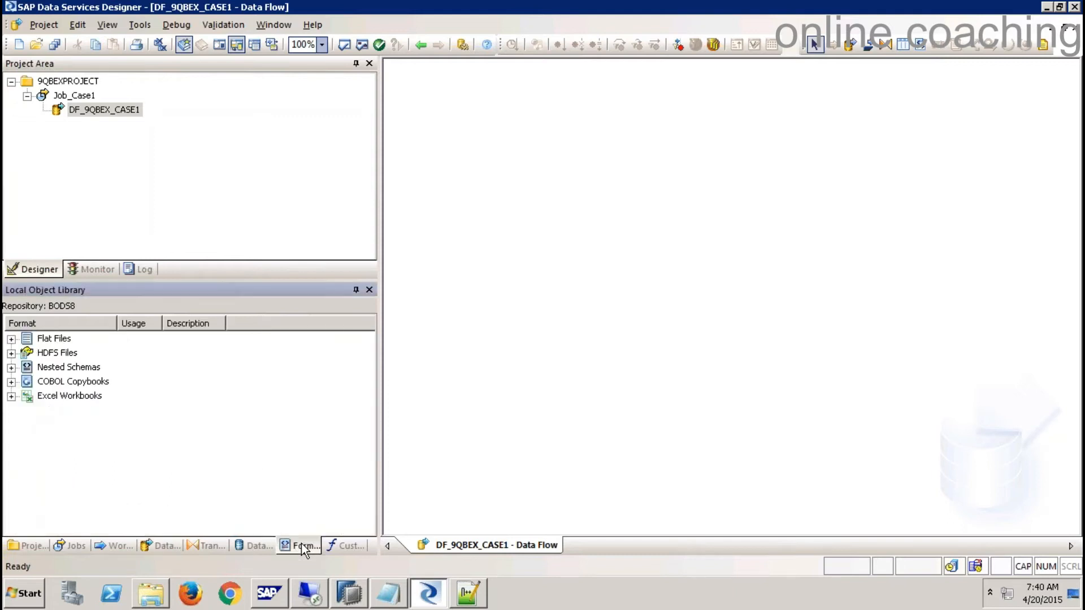
{"action": "left_click", "coordinate": [54, 340]}
{"action": "right_click", "coordinate": [54, 343]}
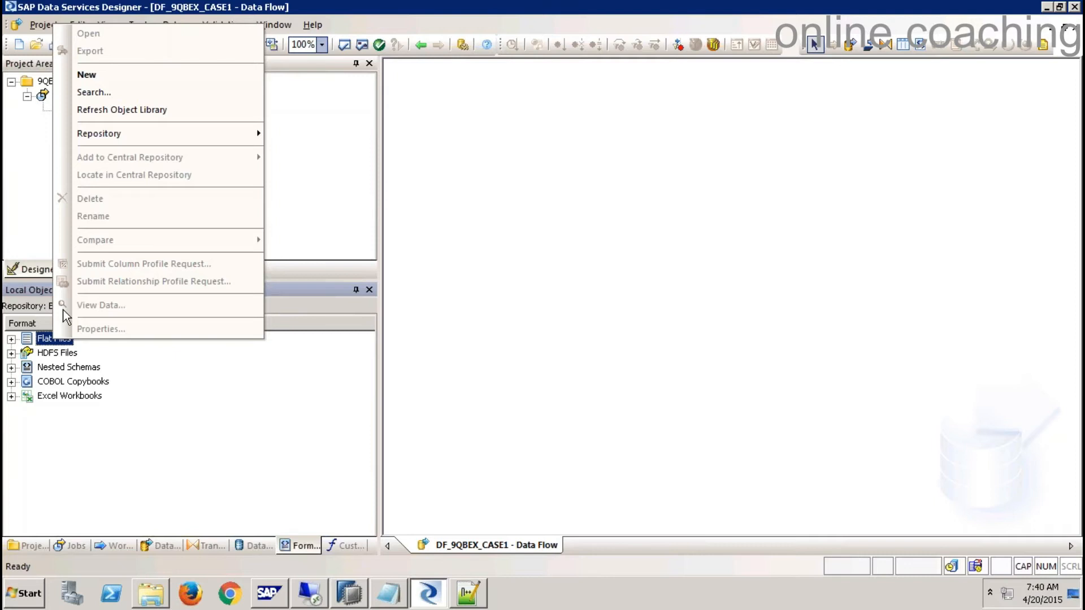
{"action": "left_click", "coordinate": [102, 73]}
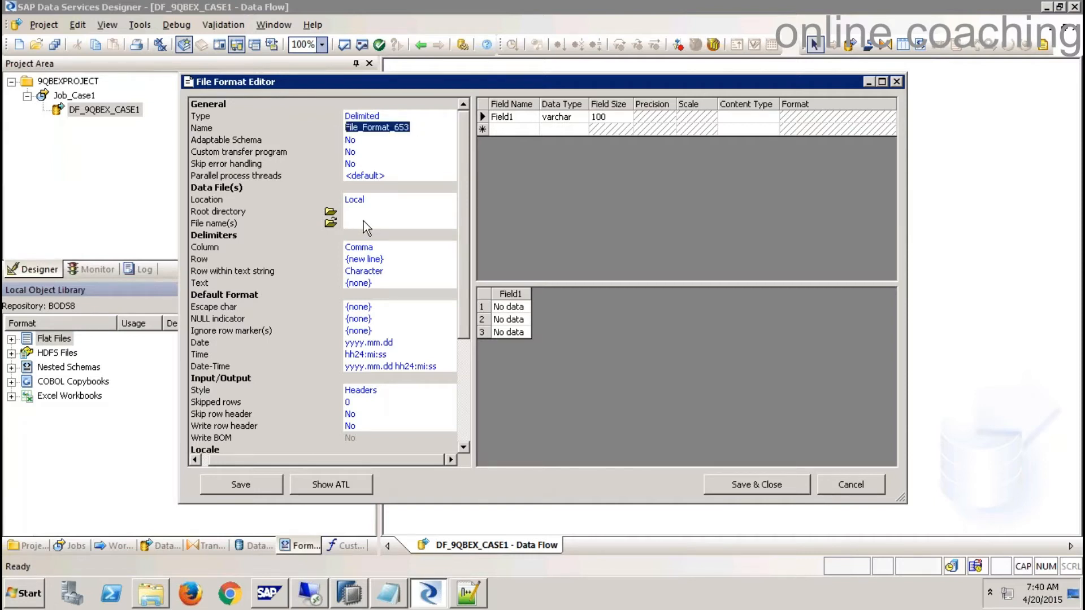
{"action": "type", "text": "C"}
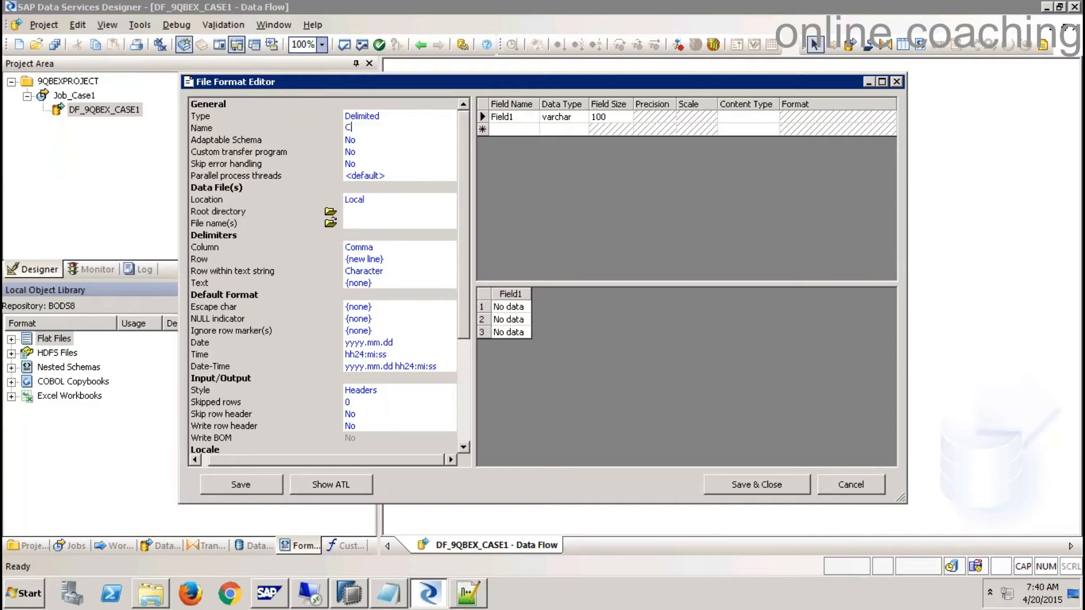
{"action": "type", "text": "ustomerDataCase1"}
- Choose the CustomerData file from the Desktop's BODSExerciseFiles folder and overwrite the schema with its fields
{"action": "left_click", "coordinate": [330, 223]}
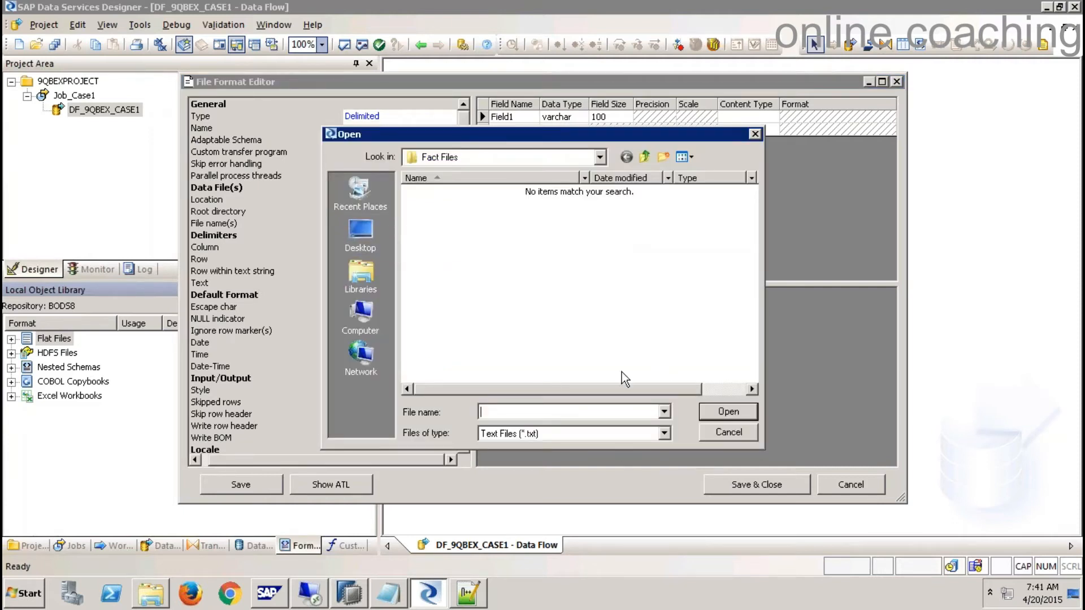
{"action": "left_click", "coordinate": [626, 157]}
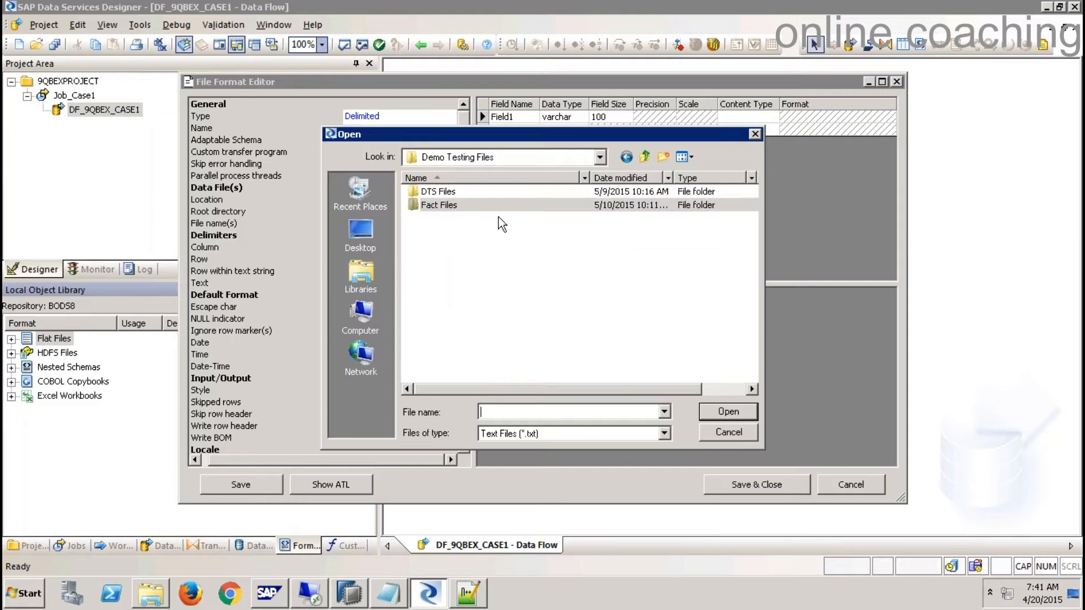
{"action": "left_click", "coordinate": [367, 237]}
{"action": "left_click", "coordinate": [468, 286]}
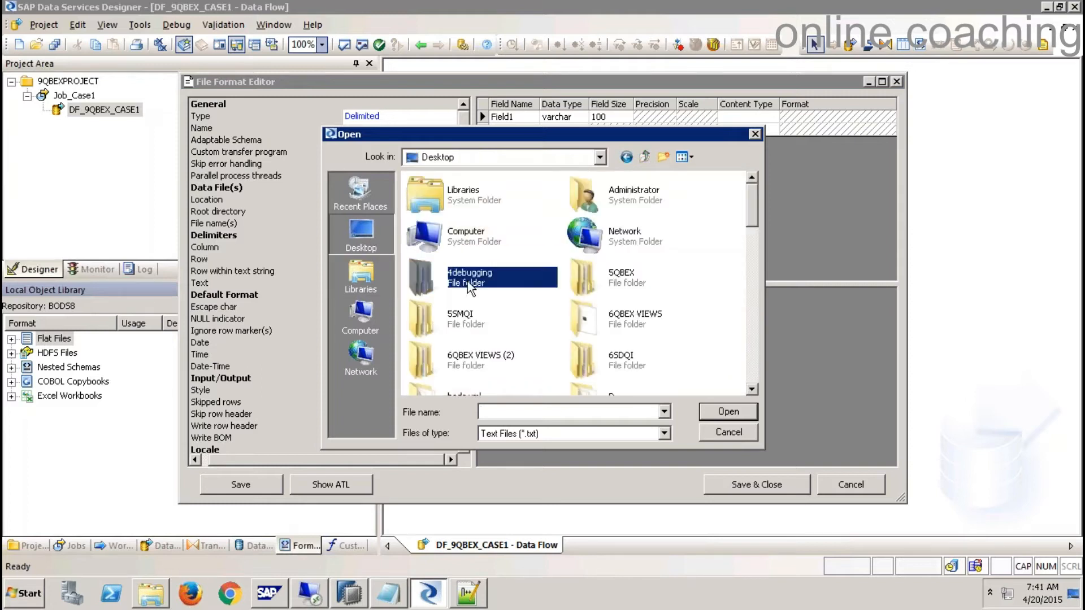
{"action": "key", "text": "f"}
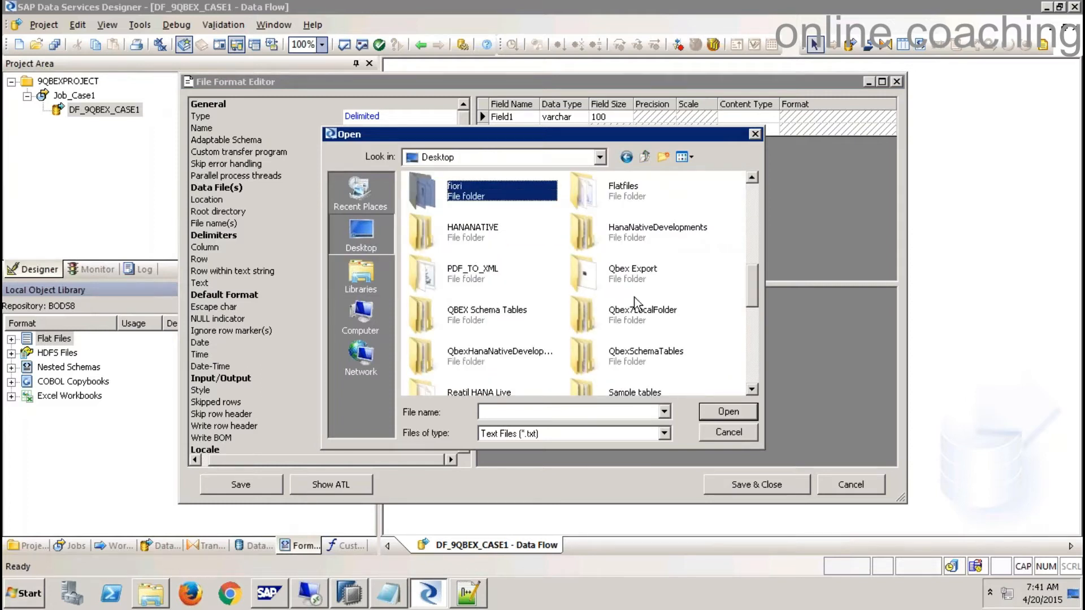
{"action": "double_click", "coordinate": [625, 191]}
{"action": "left_click", "coordinate": [464, 195]}
{"action": "double_click", "coordinate": [463, 195]}
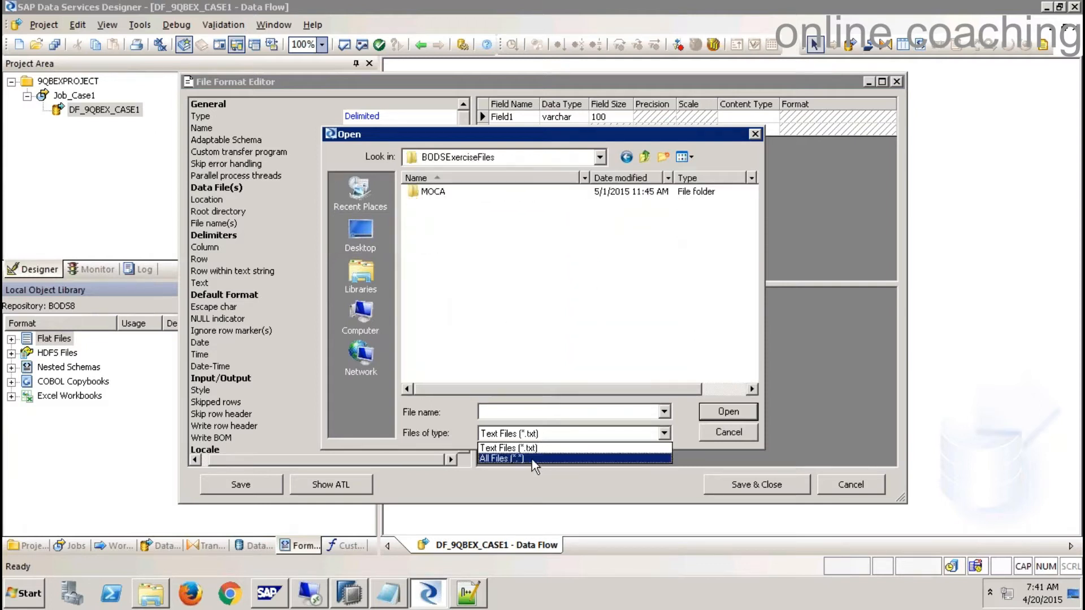
{"action": "left_click", "coordinate": [531, 459]}
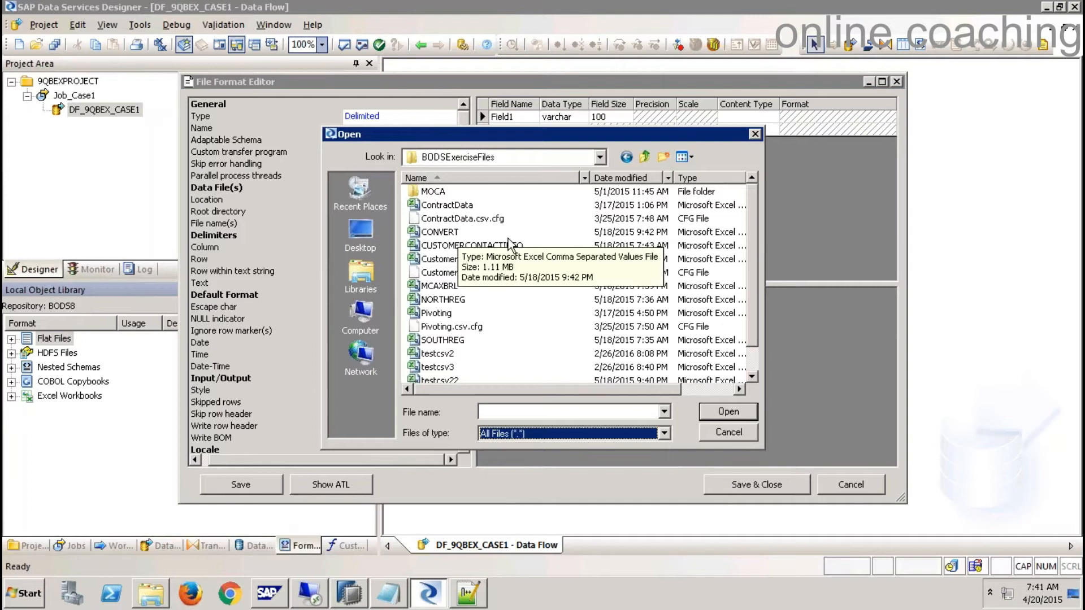
{"action": "double_click", "coordinate": [458, 259]}
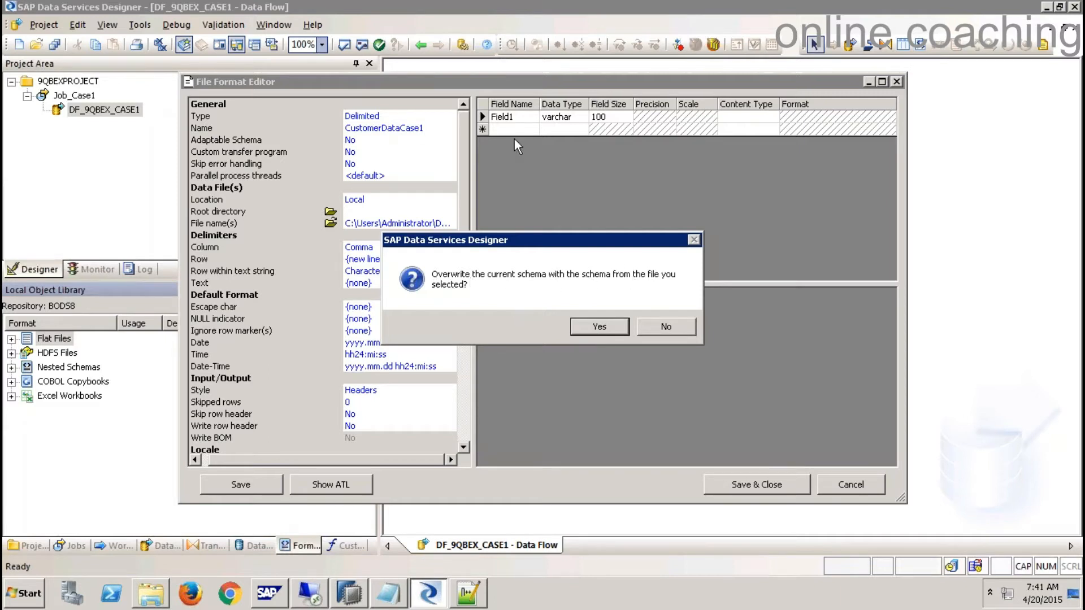
{"action": "left_click", "coordinate": [599, 326]}
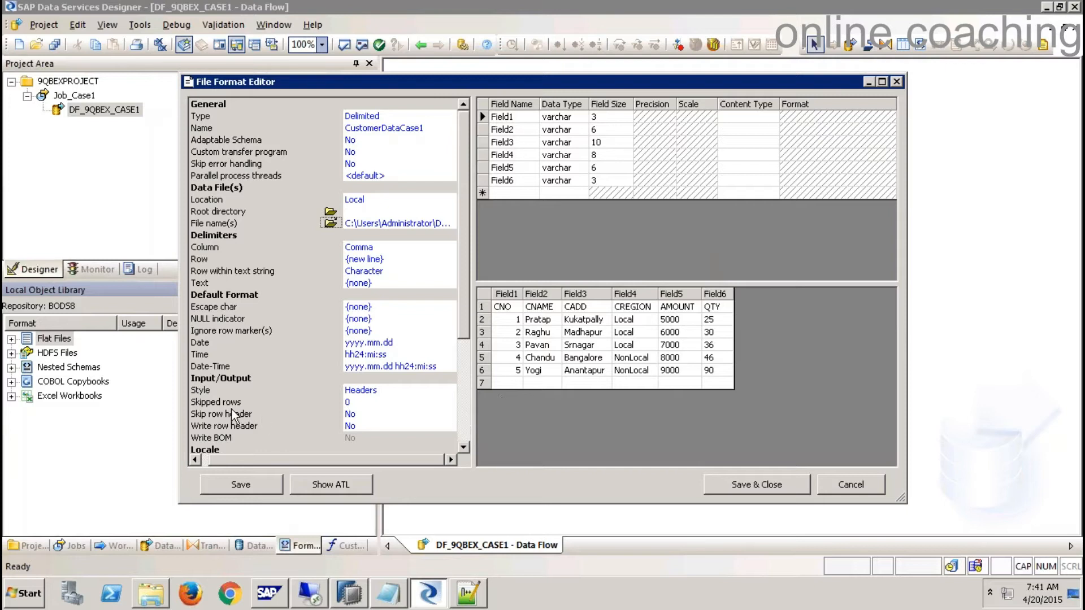
- Set Skip row header to Yes and rebuild the schema from the header names
{"action": "left_click", "coordinate": [439, 394]}
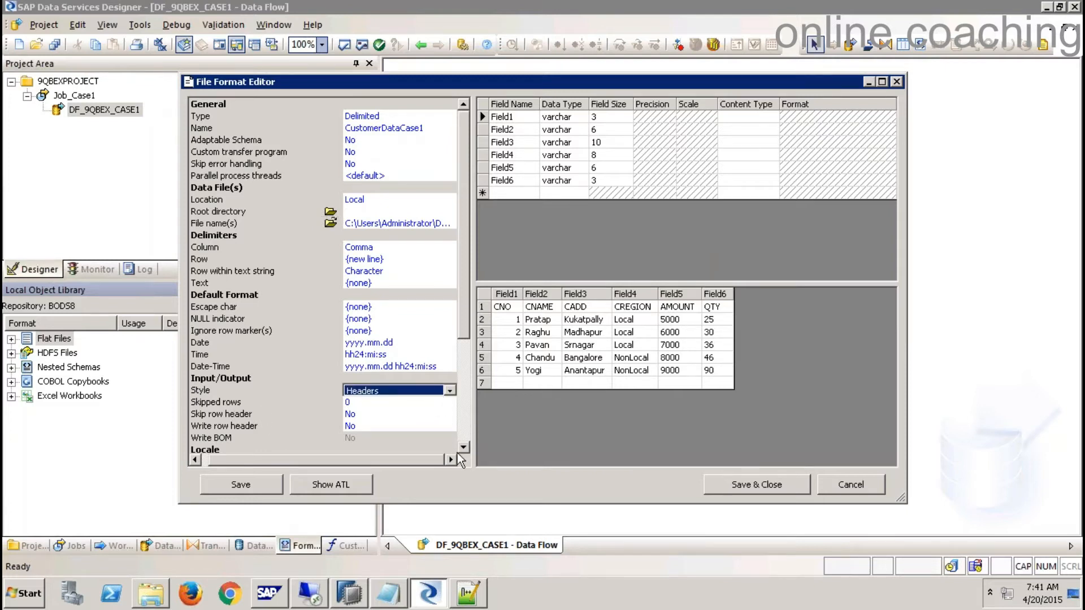
{"action": "left_click", "coordinate": [390, 415]}
{"action": "left_click", "coordinate": [392, 416]}
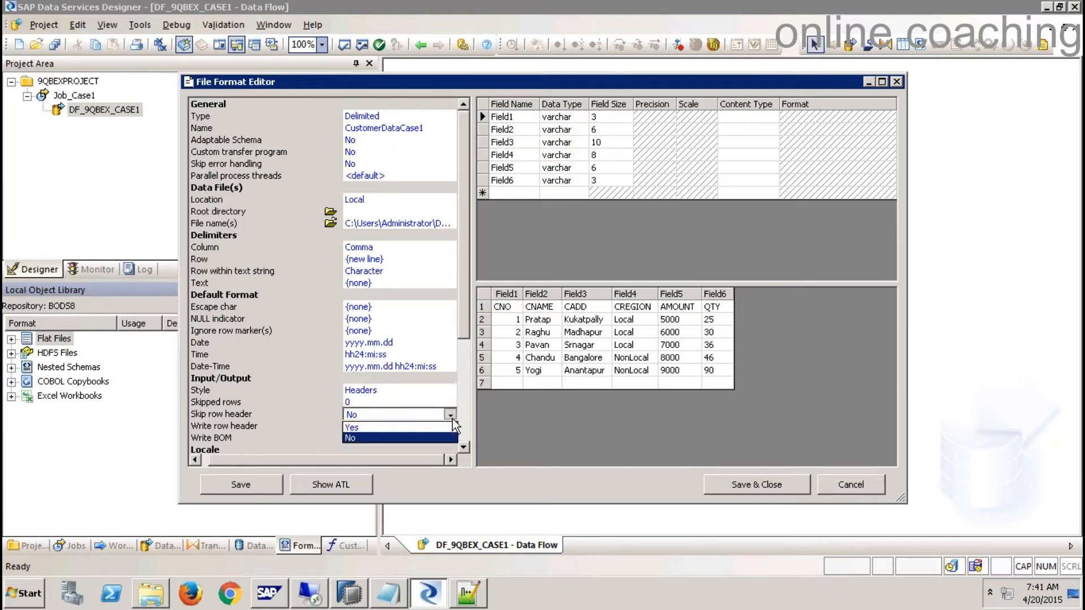
{"action": "left_click", "coordinate": [404, 426]}
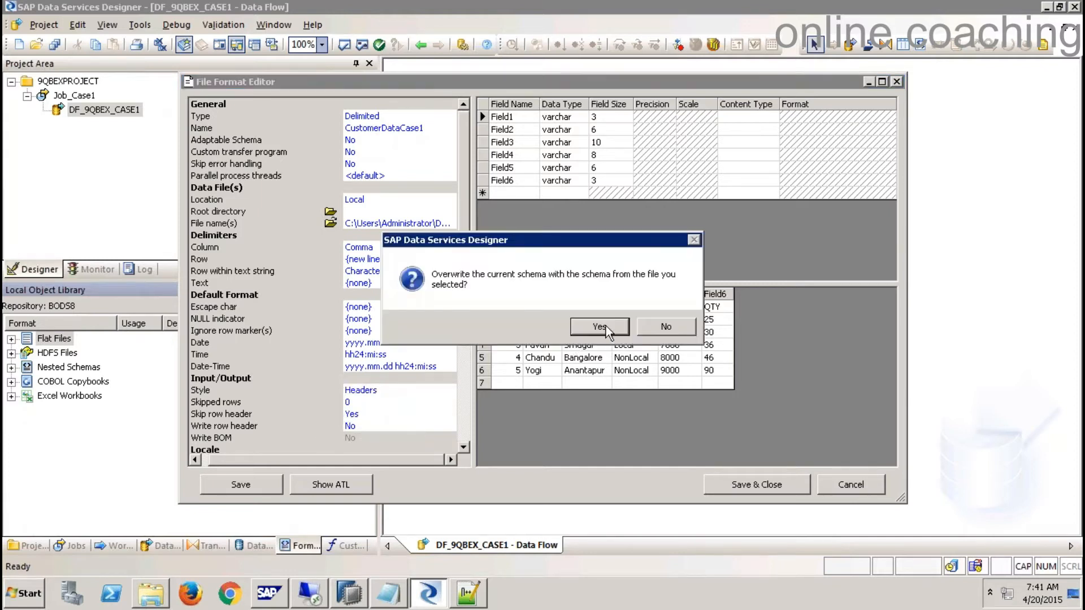
{"action": "left_click", "coordinate": [603, 328]}
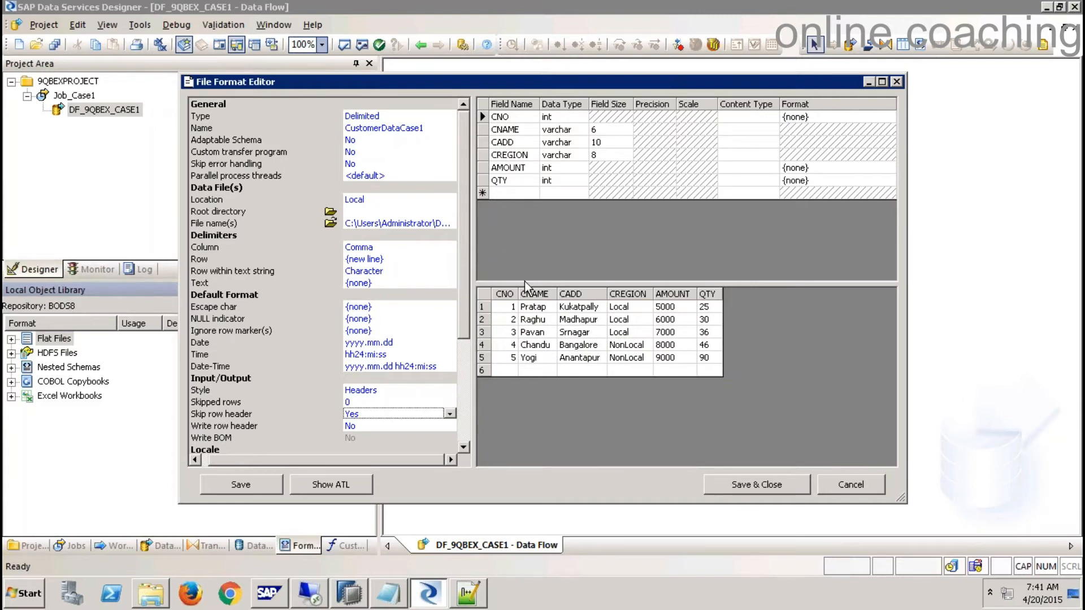
- Change CNO's data type to varchar and save the CustomerDataCase1 format
{"action": "left_click", "coordinate": [561, 117]}
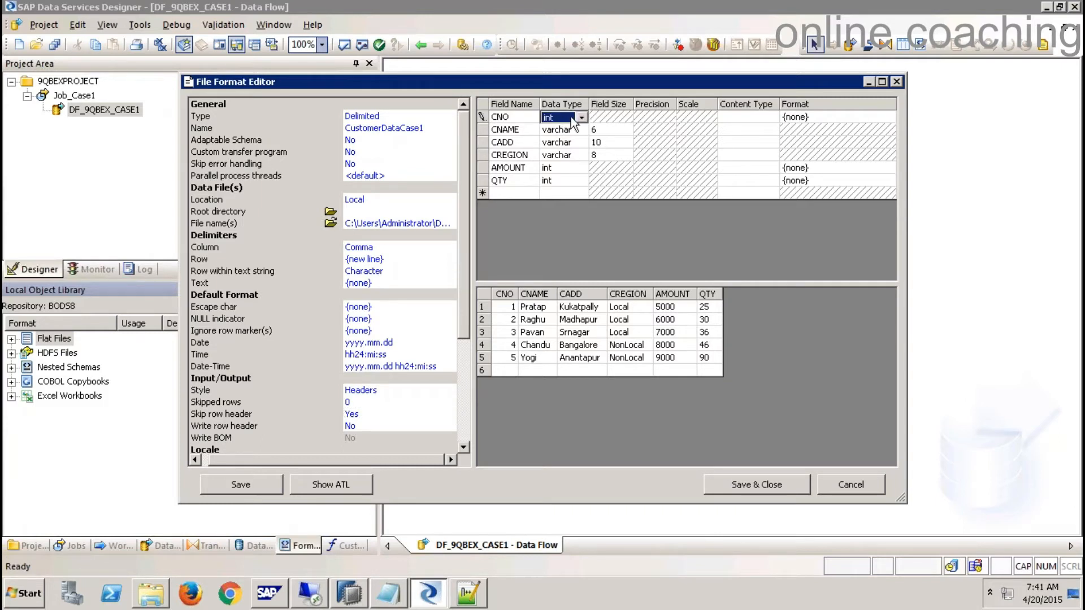
{"action": "left_click", "coordinate": [581, 117]}
{"action": "left_click", "coordinate": [571, 134]}
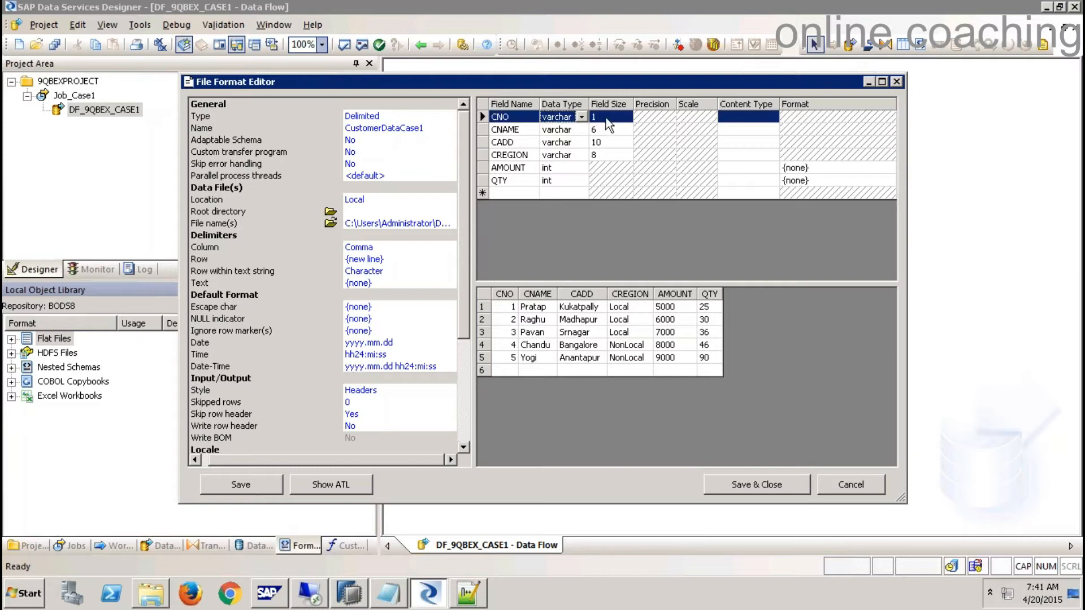
{"action": "left_click", "coordinate": [561, 180]}
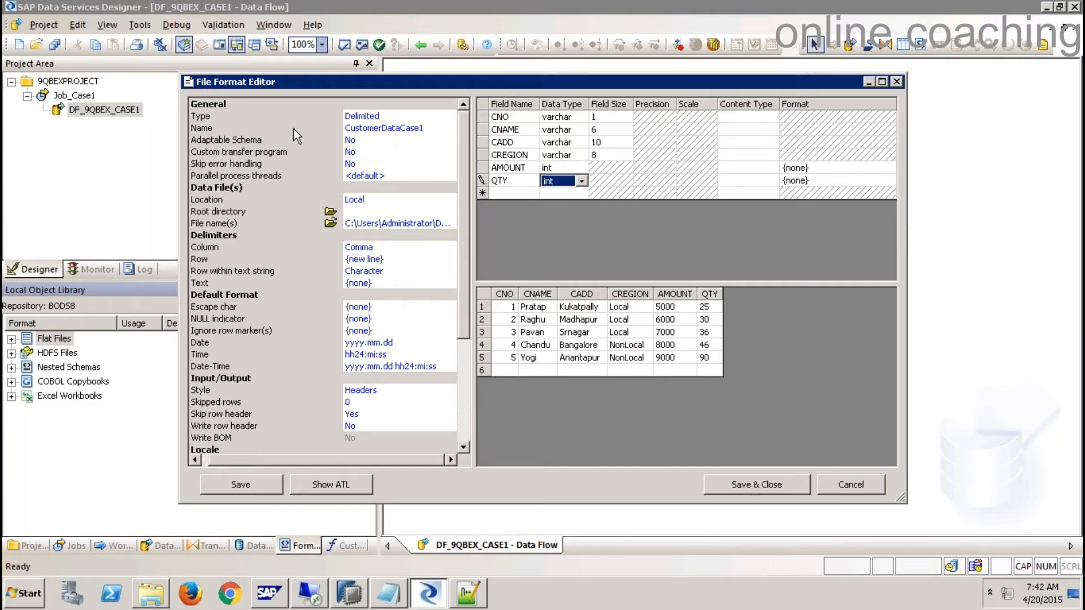
{"action": "left_click", "coordinate": [754, 484]}
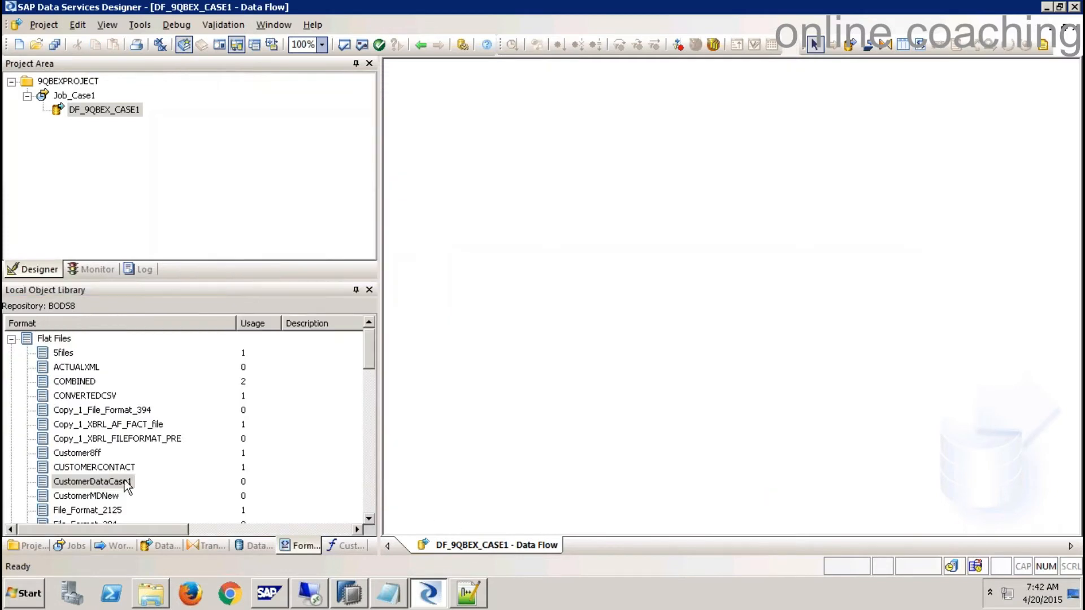
- Drag CustomerDataCase1 onto the DF_9QBEX_CASE1 canvas and make it the source
{"action": "left_click", "coordinate": [111, 483]}
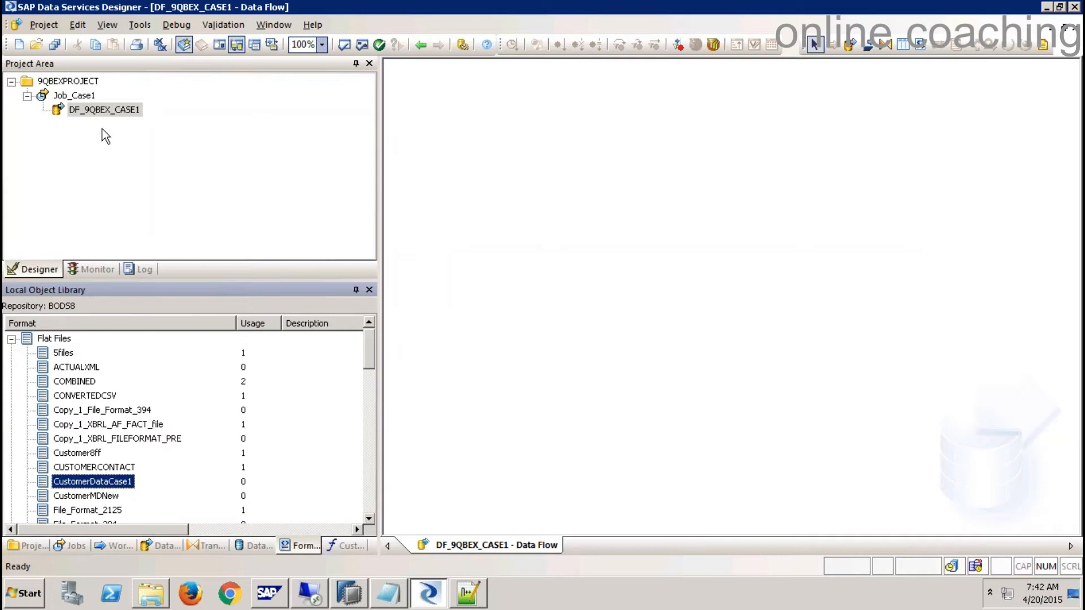
{"action": "left_click", "coordinate": [108, 111]}
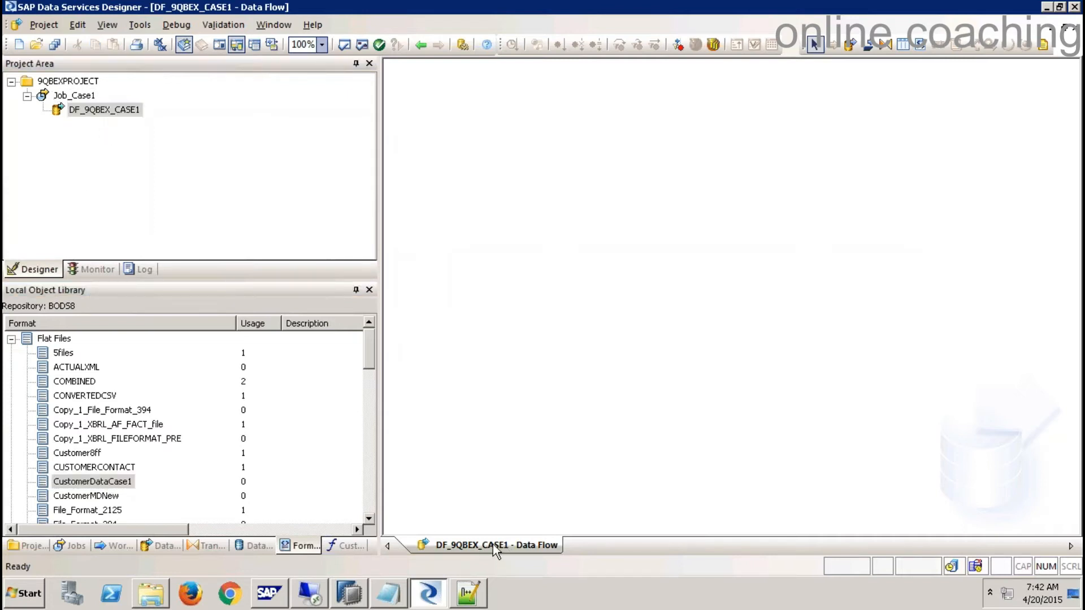
{"action": "left_click_drag", "start_coordinate": [116, 483], "coordinate": [455, 189]}
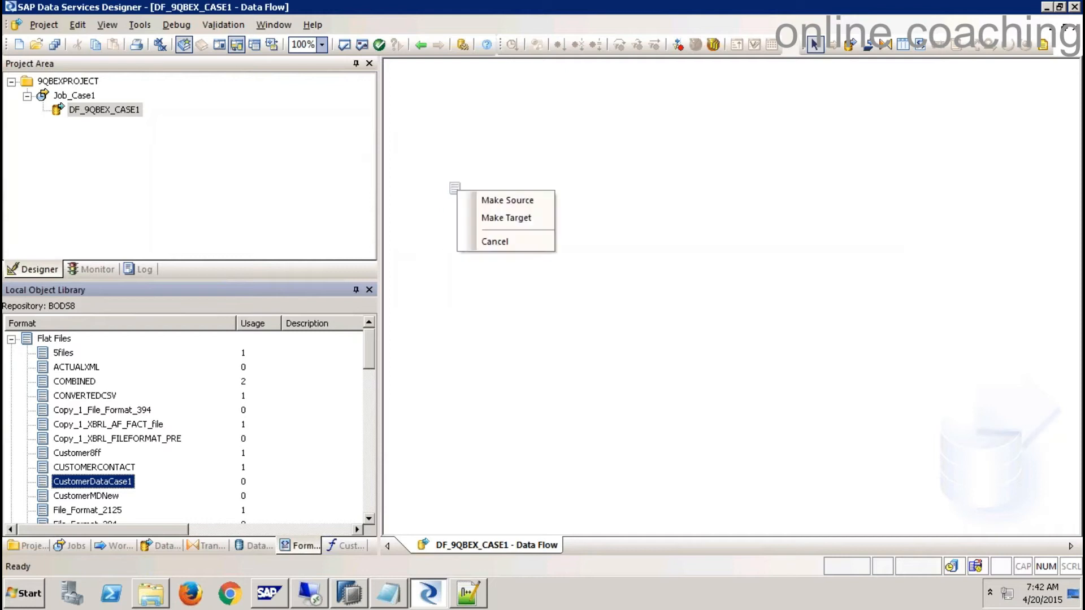
{"action": "left_click", "coordinate": [527, 204]}
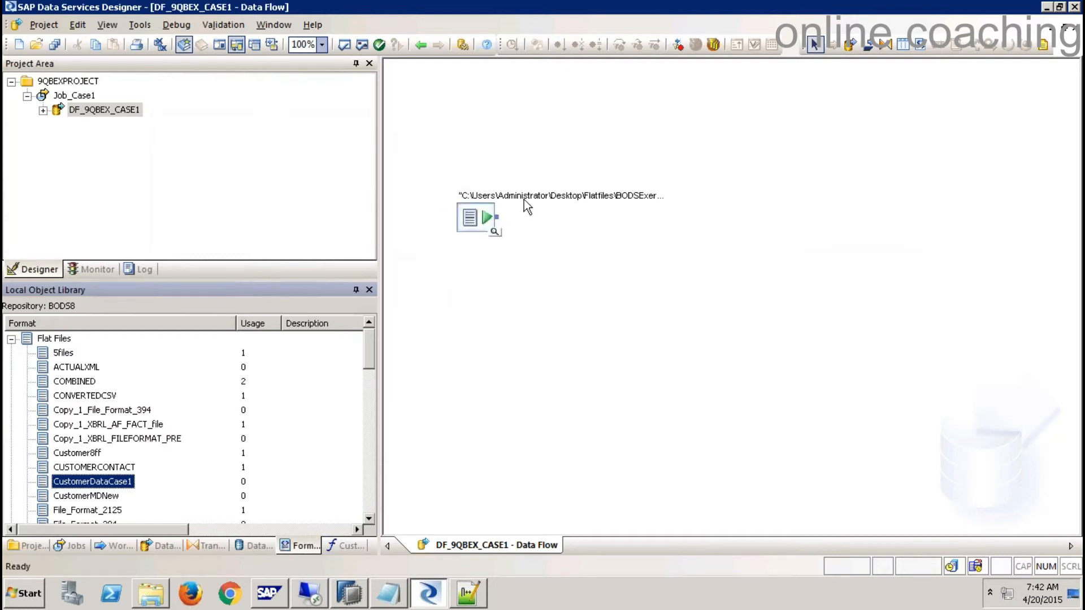
{"action": "left_click", "coordinate": [543, 348]}
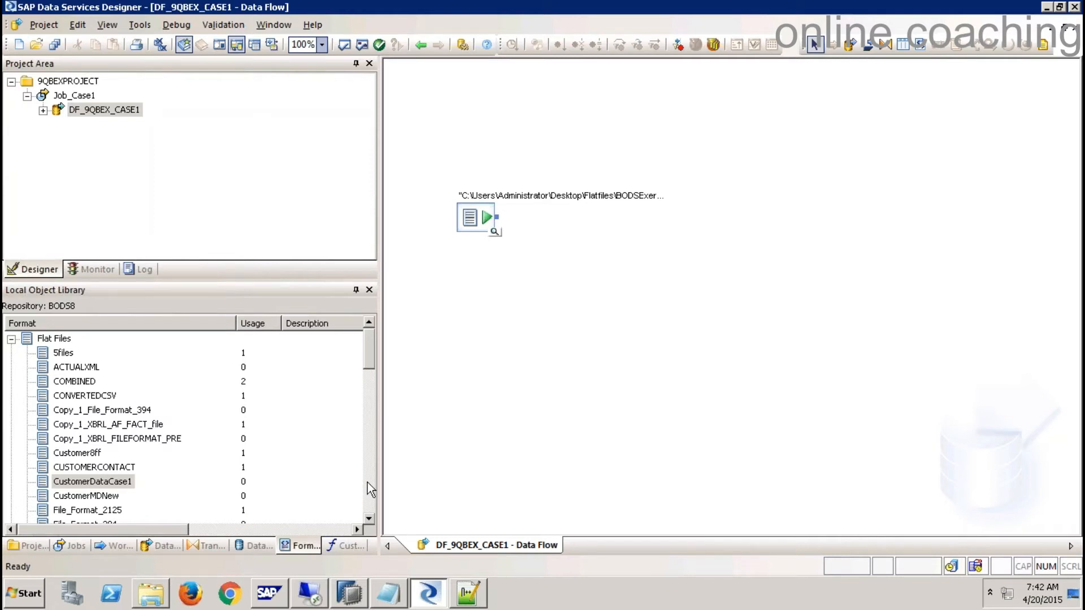
- Review the Notepad notes, then show the Datastores list in the Local Object Library
{"action": "left_click", "coordinate": [390, 593]}
{"action": "scroll", "coordinate": [460, 255], "scroll_direction": "up", "scroll_amount": 3}
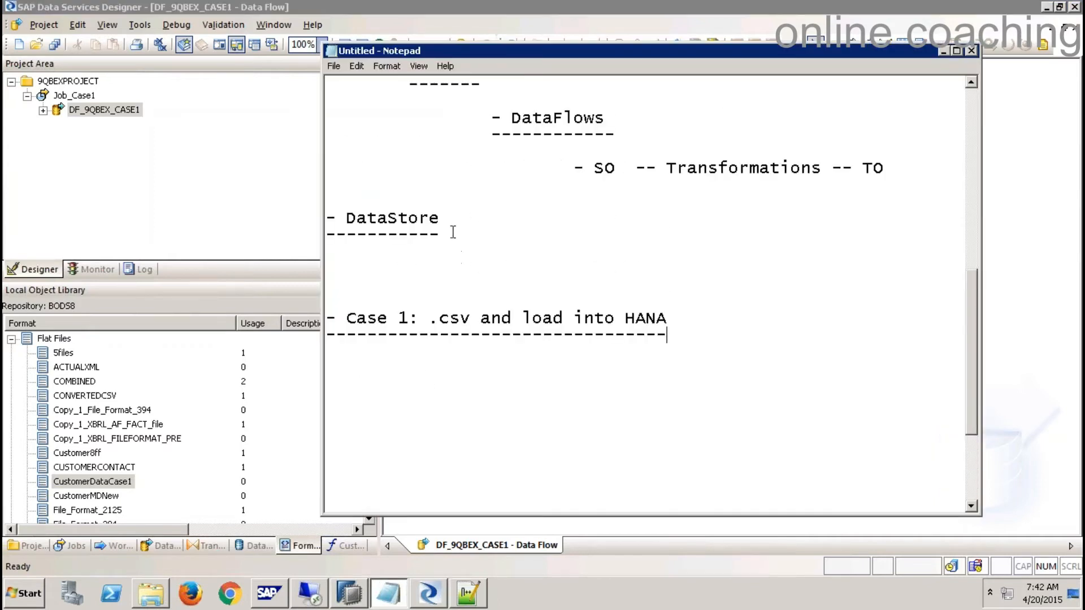
{"action": "left_click_drag", "start_coordinate": [453, 232], "coordinate": [282, 226]}
{"action": "left_click", "coordinate": [594, 591]}
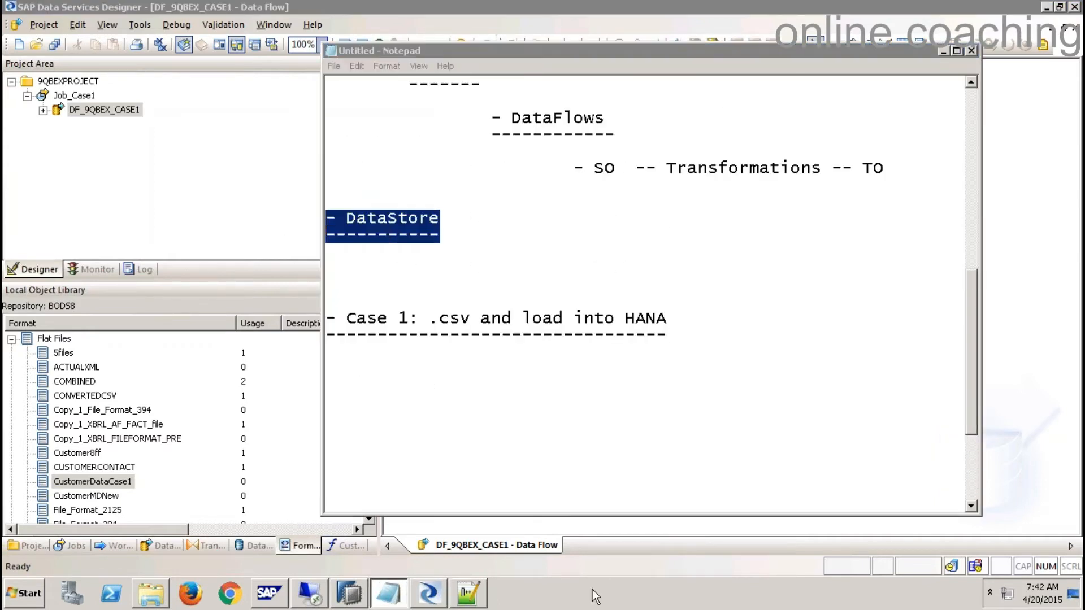
{"action": "left_click", "coordinate": [260, 548]}
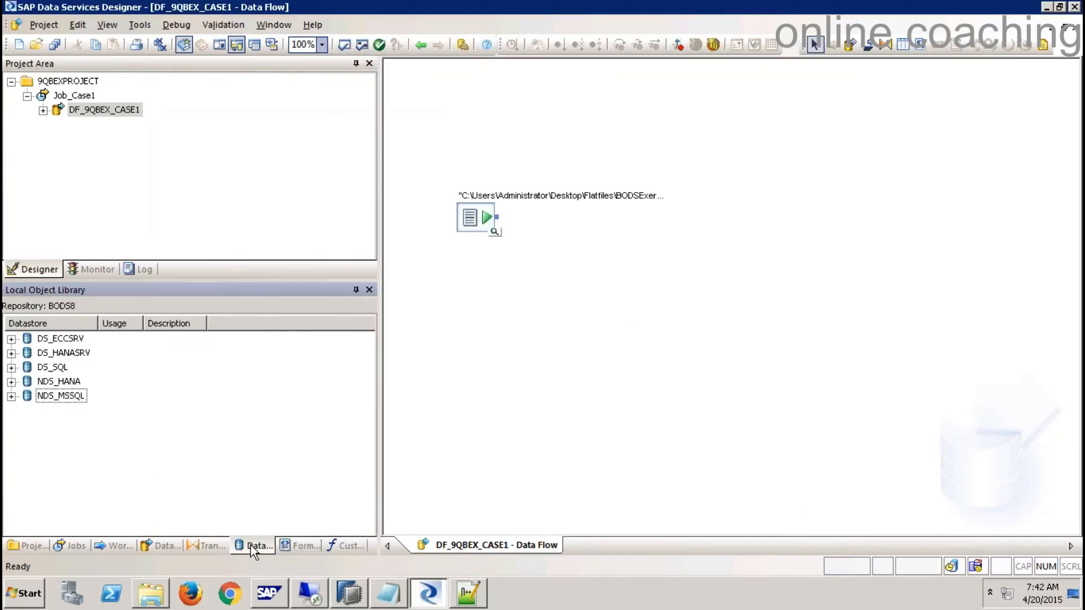
- Start a new datastore named DS_HANADB, keeping Database as its datastore type
{"action": "right_click", "coordinate": [163, 434]}
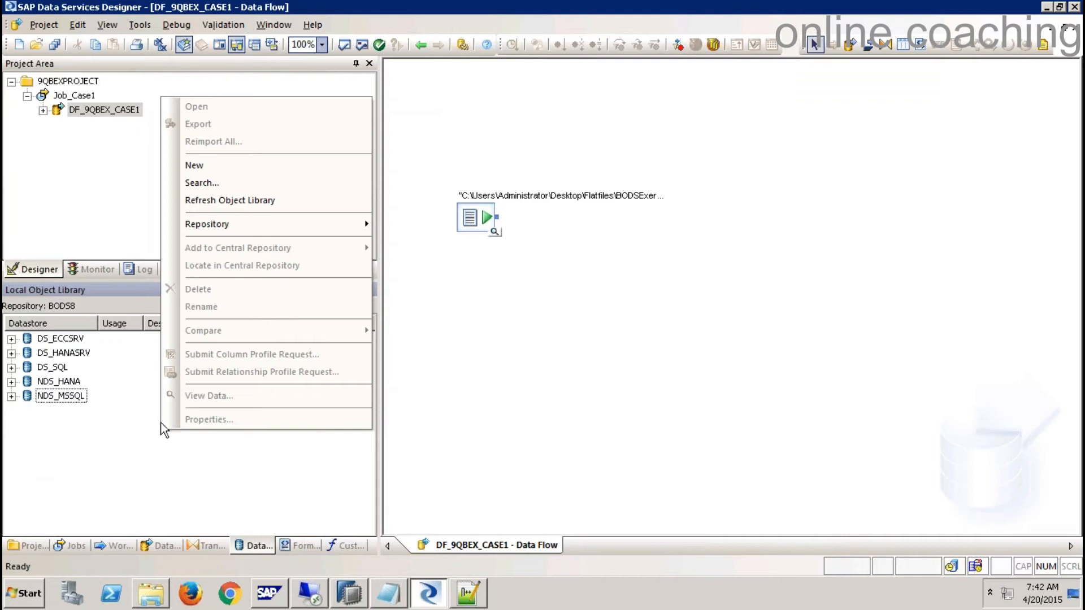
{"action": "left_click", "coordinate": [209, 168]}
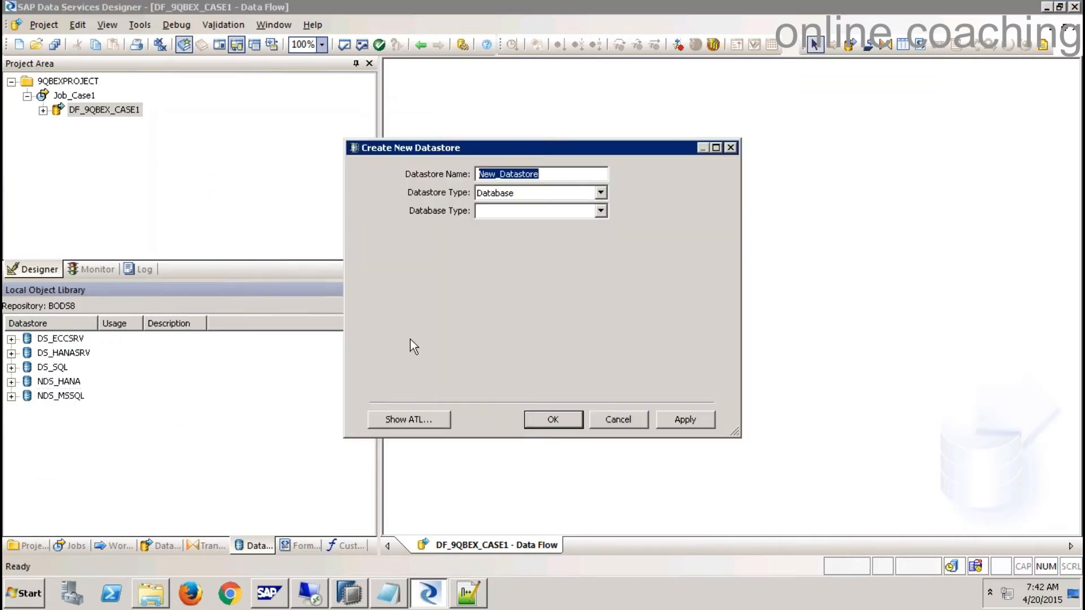
{"action": "type", "text": "DS"}
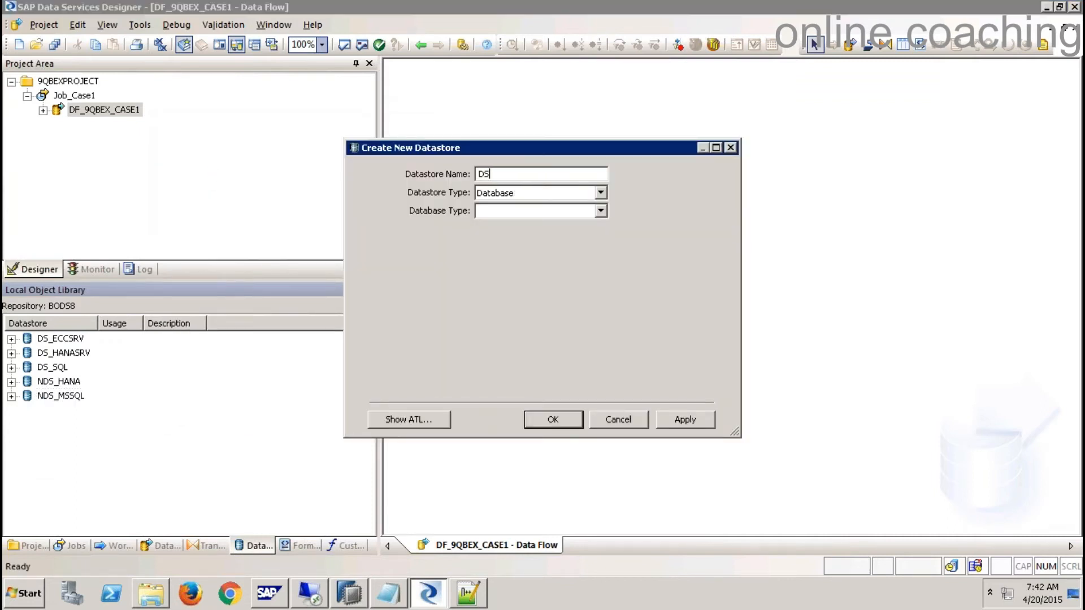
{"action": "type", "text": "_HANADB"}
{"action": "key", "text": "Tab"}
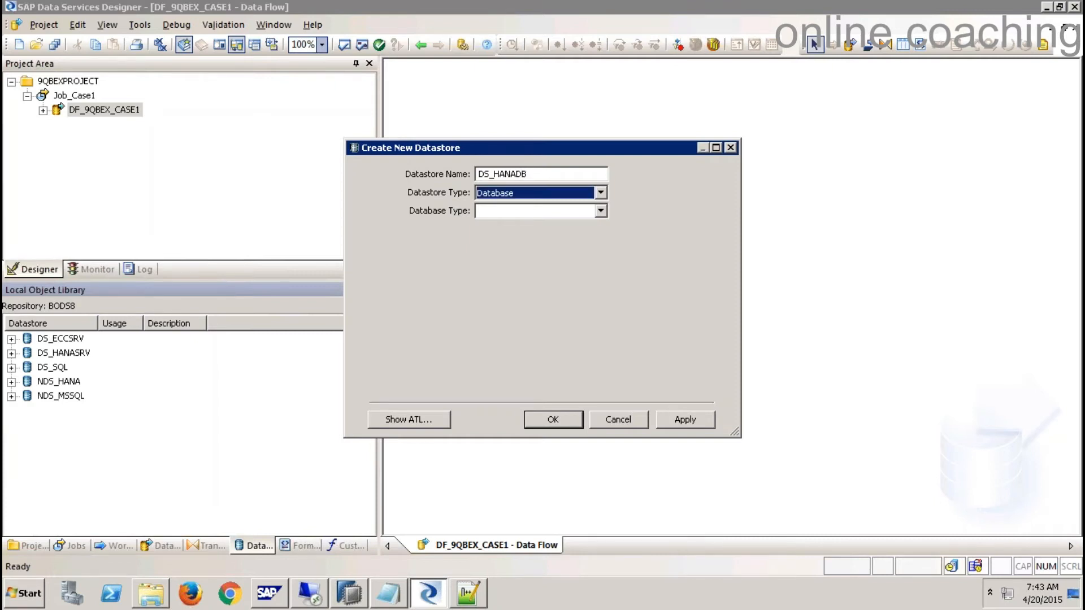
{"action": "left_click", "coordinate": [600, 194]}
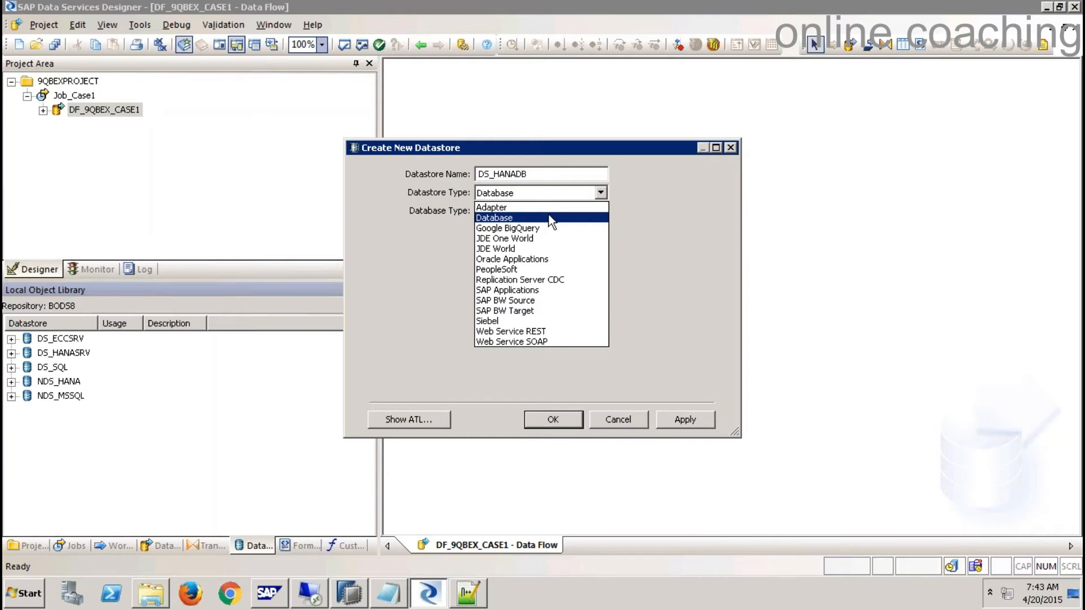
{"action": "left_click", "coordinate": [518, 216]}
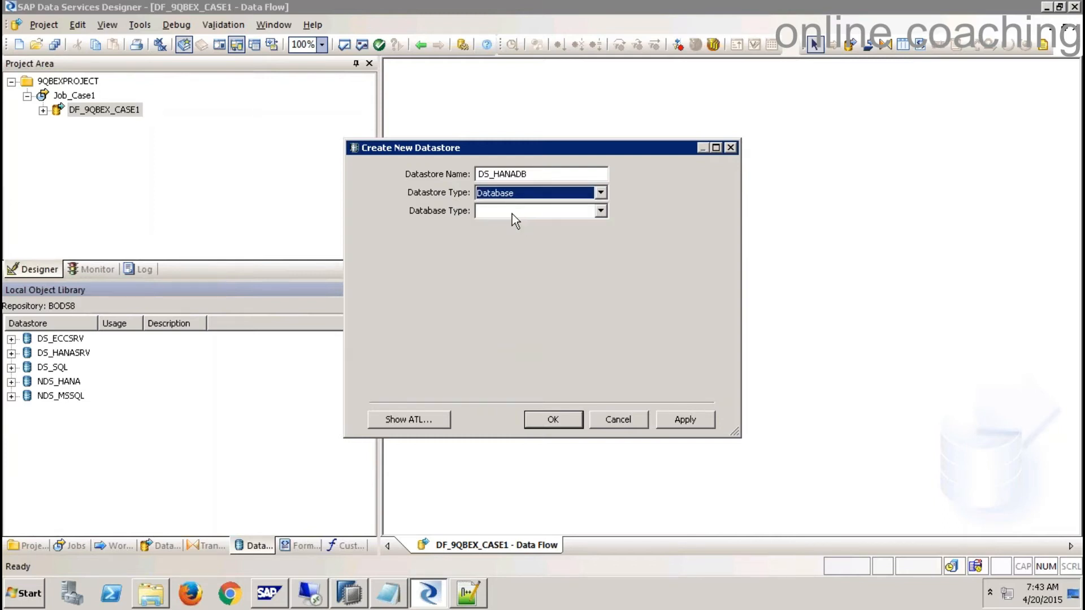
{"action": "left_click", "coordinate": [601, 211]}
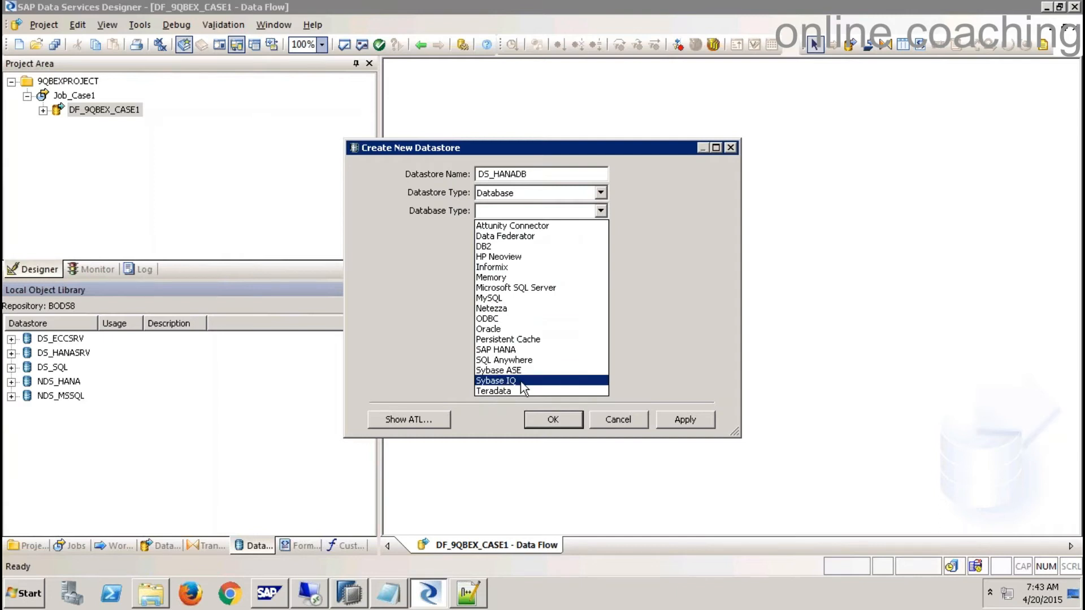
- Choose SAP HANA version HANA 1.x and enter server name sapqbex, checked against HANA Studio
{"action": "left_click", "coordinate": [508, 354]}
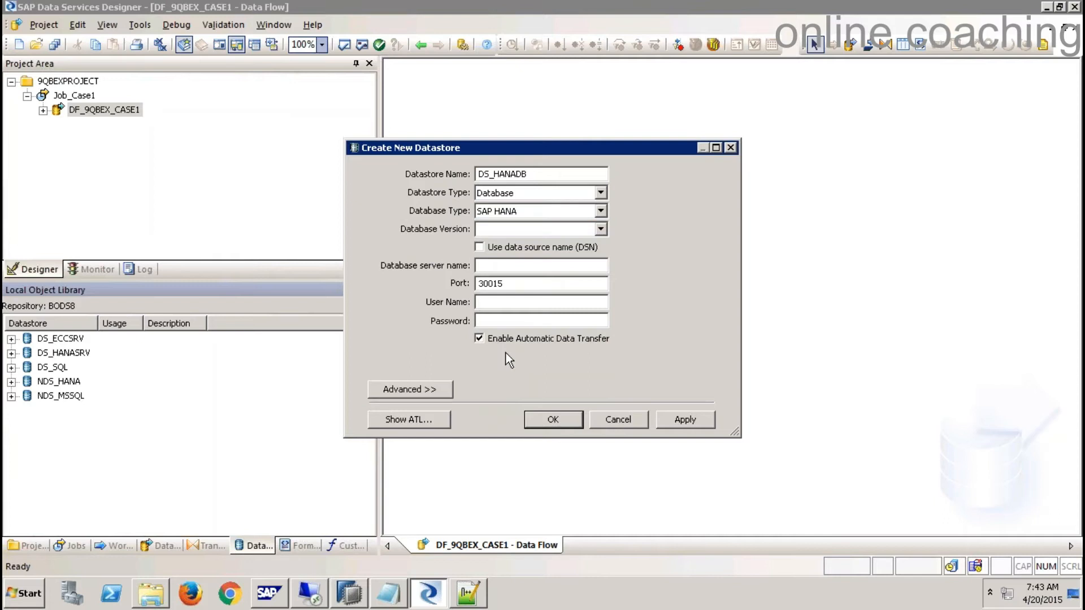
{"action": "left_click", "coordinate": [601, 229]}
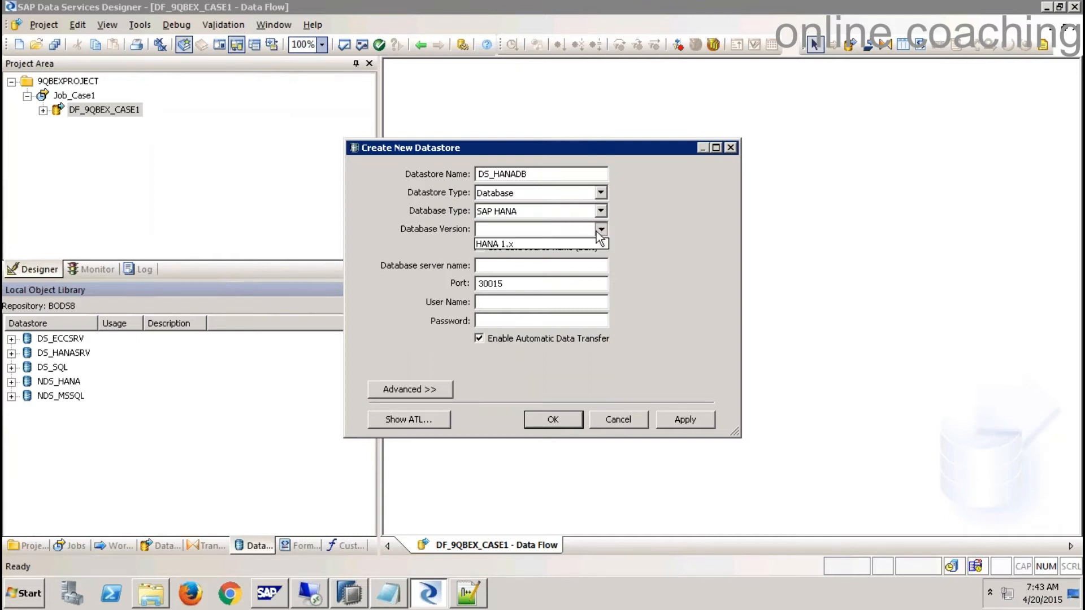
{"action": "left_click", "coordinate": [577, 244]}
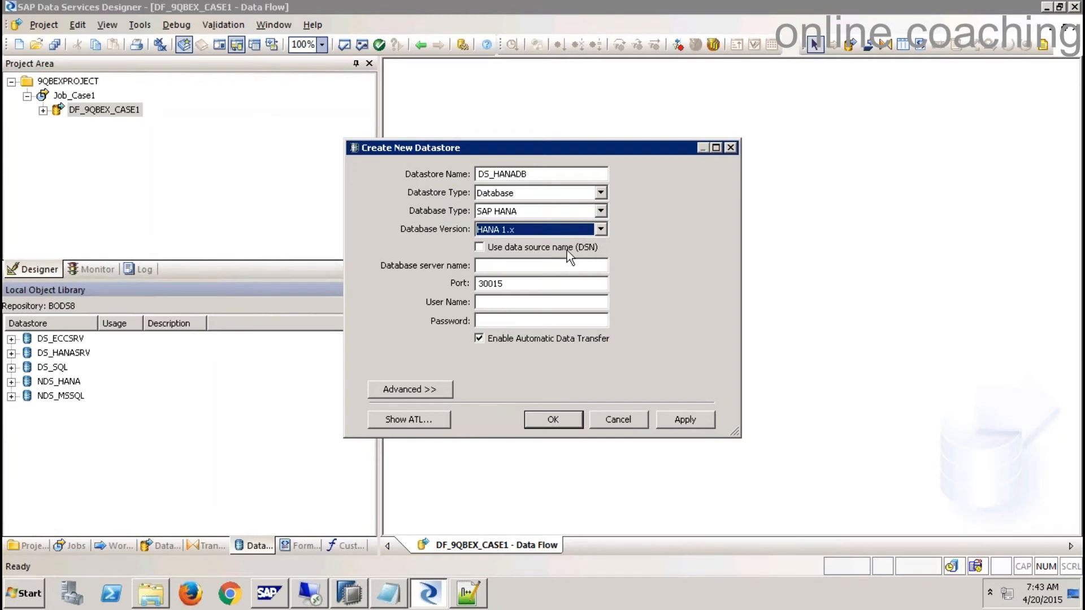
{"action": "left_click", "coordinate": [520, 265]}
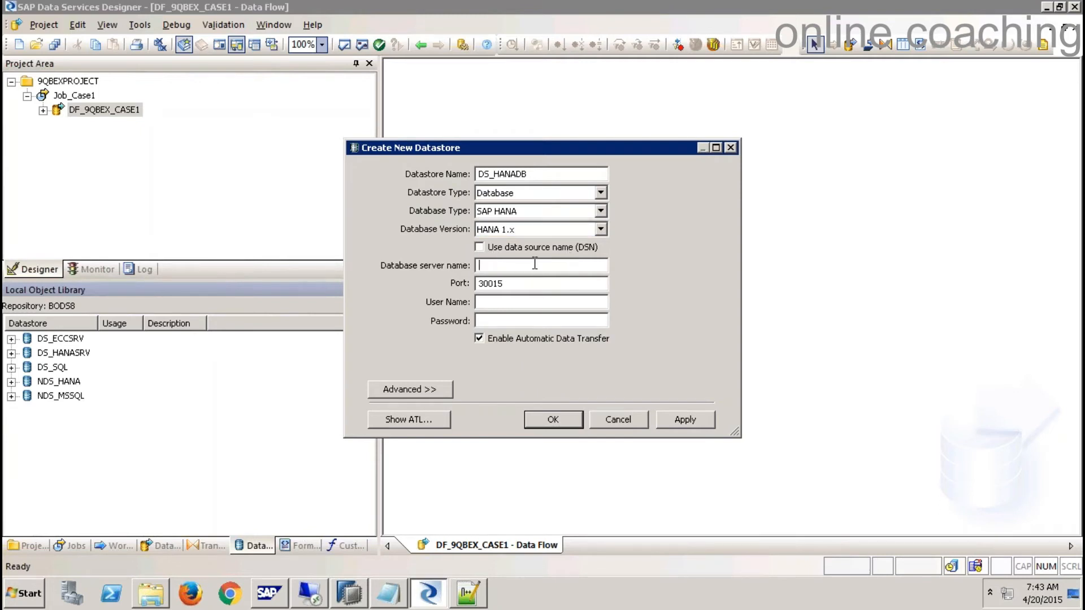
{"action": "type", "text": "ssapqbex"}
{"action": "key", "text": "BackSpace"}
{"action": "key", "text": "BackSpace"}
{"action": "key", "text": "BackSpace"}
{"action": "key", "text": "BackSpace"}
{"action": "key", "text": "BackSpace"}
{"action": "key", "text": "BackSpace"}
{"action": "key", "text": "BackSpace"}
{"action": "key", "text": "BackSpace"}
{"action": "left_click", "coordinate": [361, 595]}
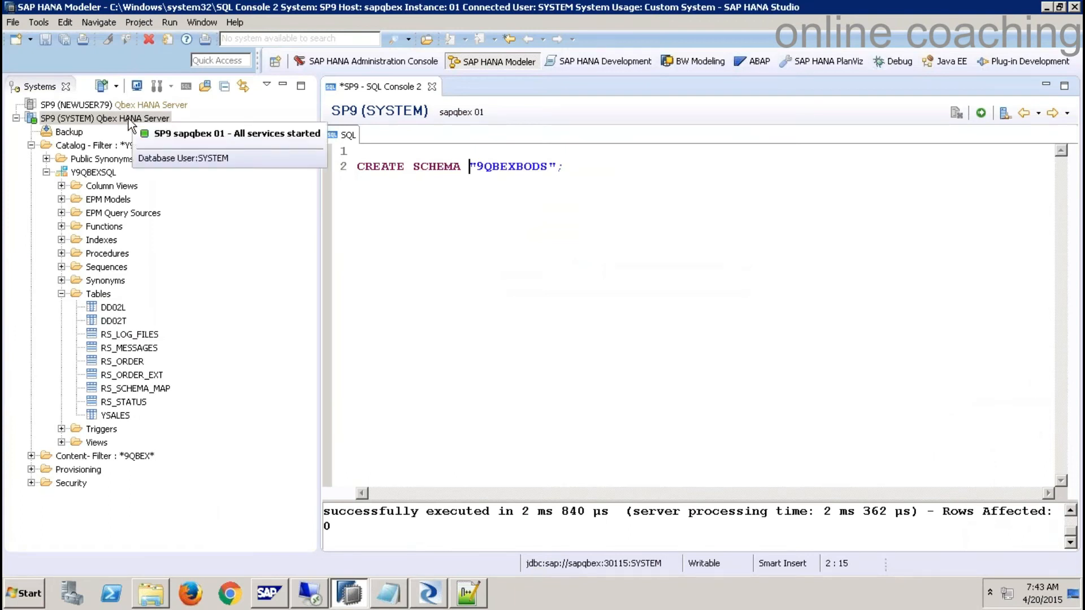
{"action": "key", "text": "alt+Tab"}
{"action": "type", "text": "sapqbex"}
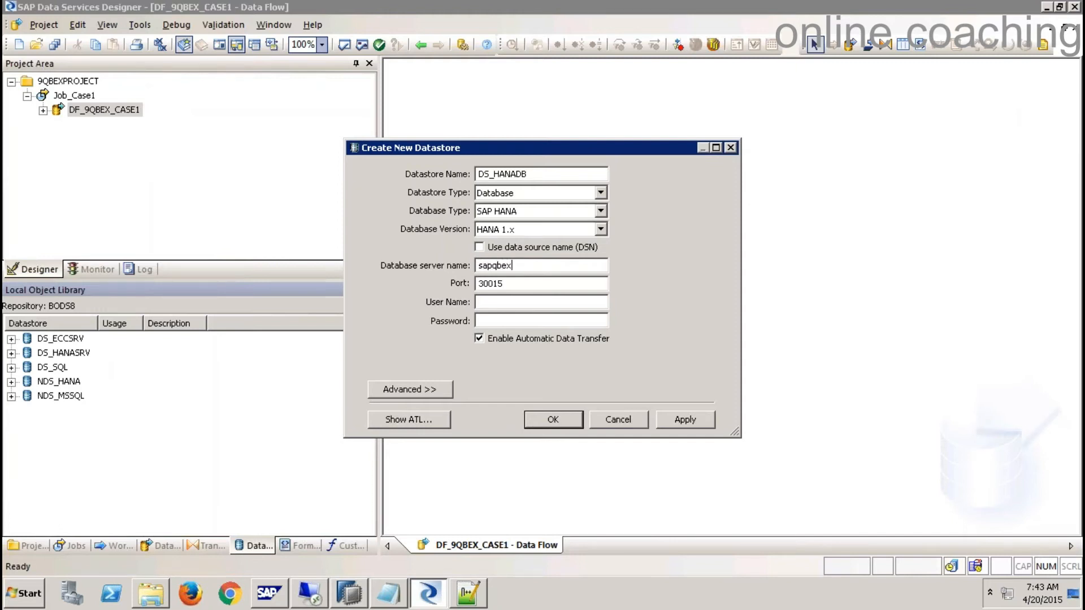
{"action": "key", "text": "alt+Tab"}
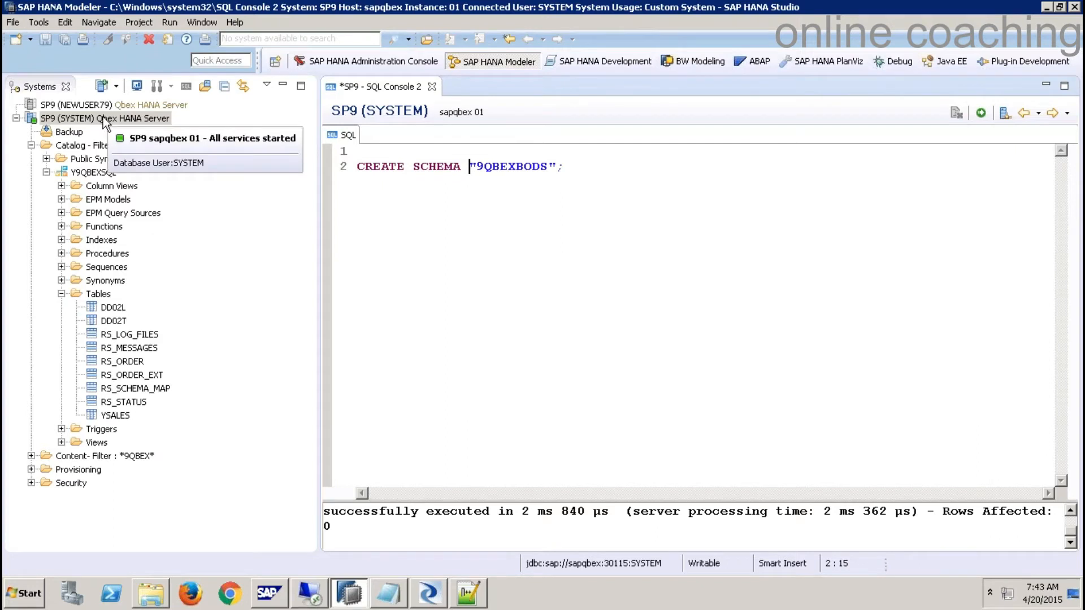
{"action": "key", "text": "alt+Tab"}
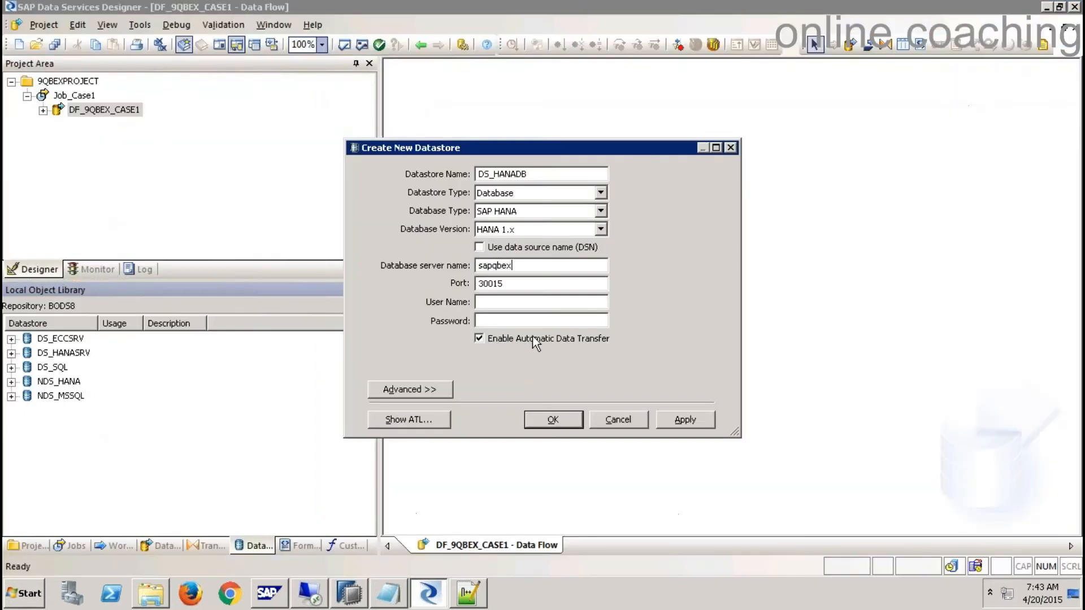
- Set the port to 30115, enter the database user name and password, then apply and save
{"action": "left_click", "coordinate": [494, 284]}
{"action": "key", "text": "BackSpace"}
{"action": "type", "text": "1"}
{"action": "left_click", "coordinate": [495, 300]}
{"action": "type", "text": "system"}
{"action": "key", "text": "Tab"}
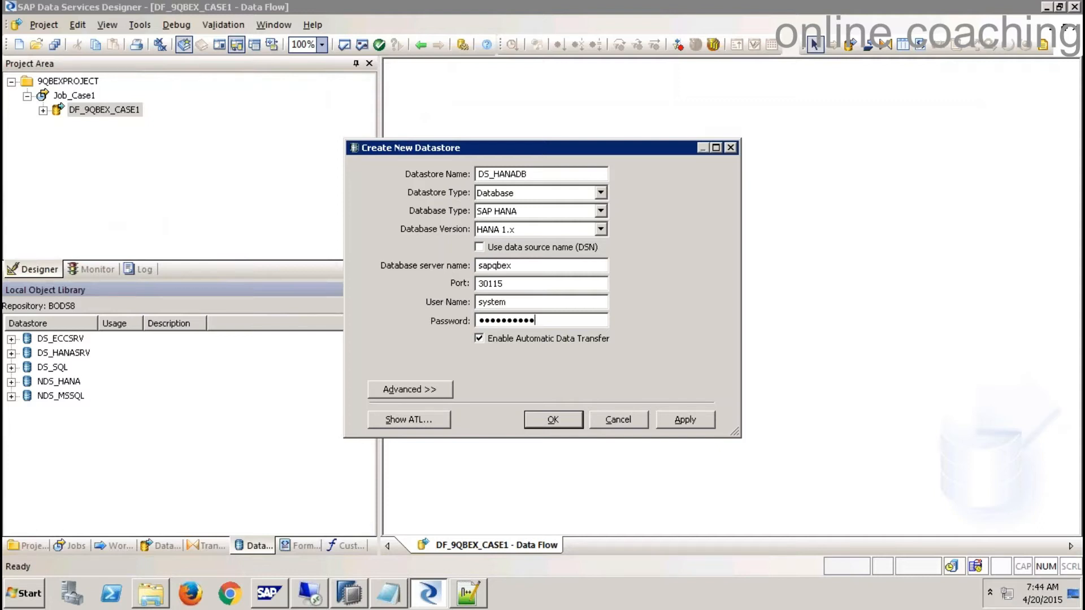
{"action": "left_click", "coordinate": [685, 425]}
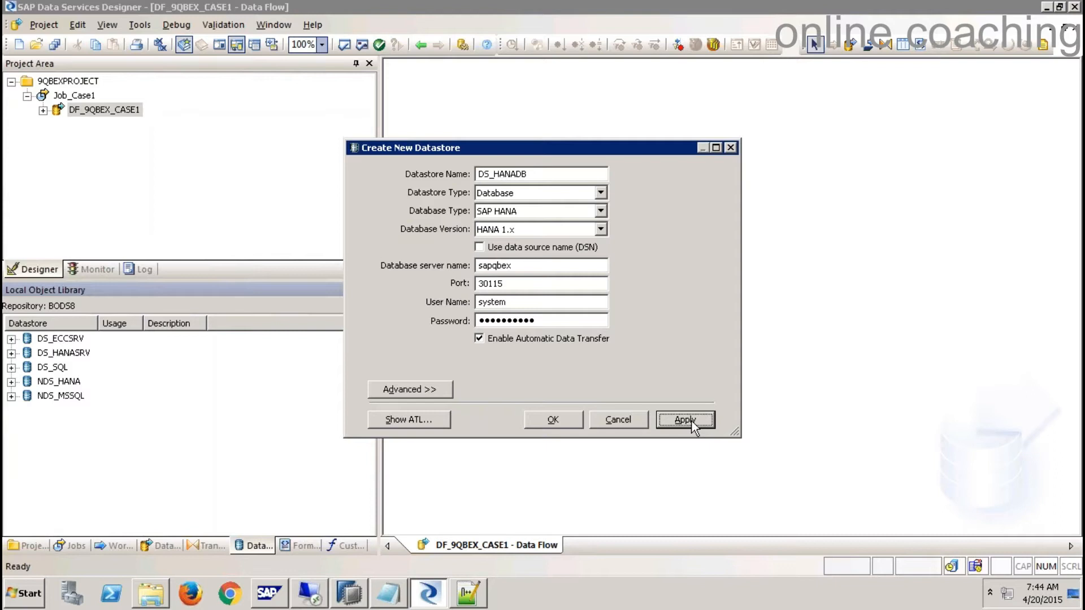
{"action": "left_click", "coordinate": [552, 419]}
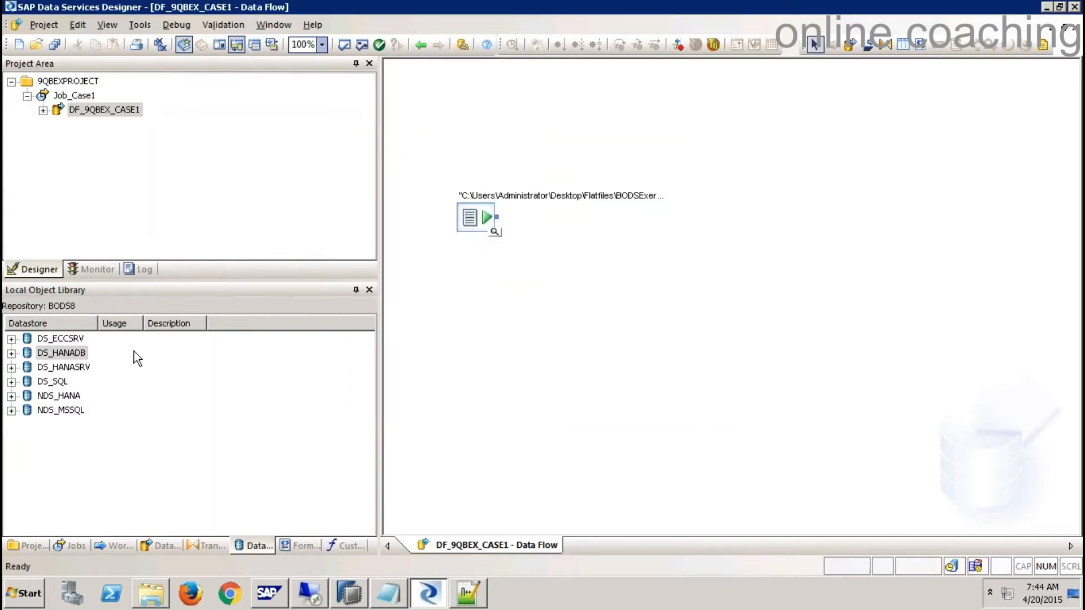
- Select DS_HANADB in the Datastores library and expand it to list its contents
{"action": "left_click", "coordinate": [72, 355]}
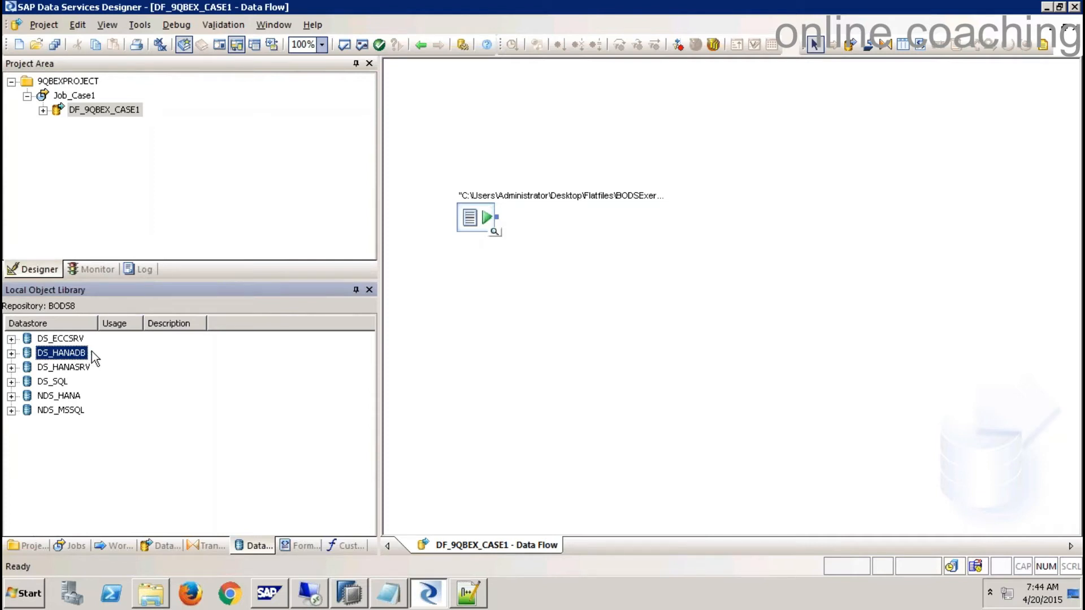
{"action": "left_click", "coordinate": [469, 223]}
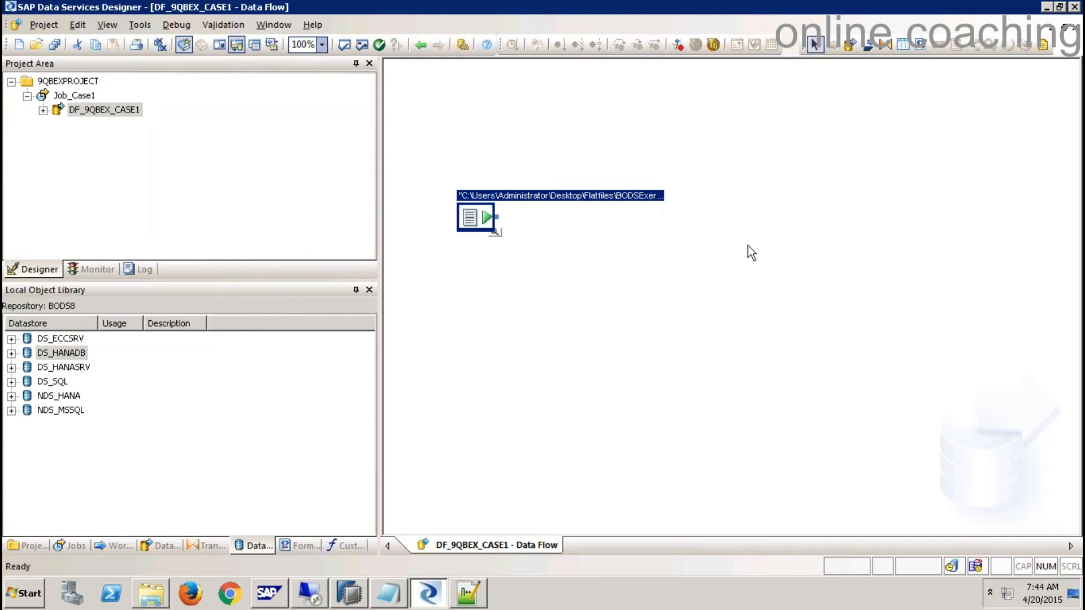
{"action": "left_click", "coordinate": [11, 353]}
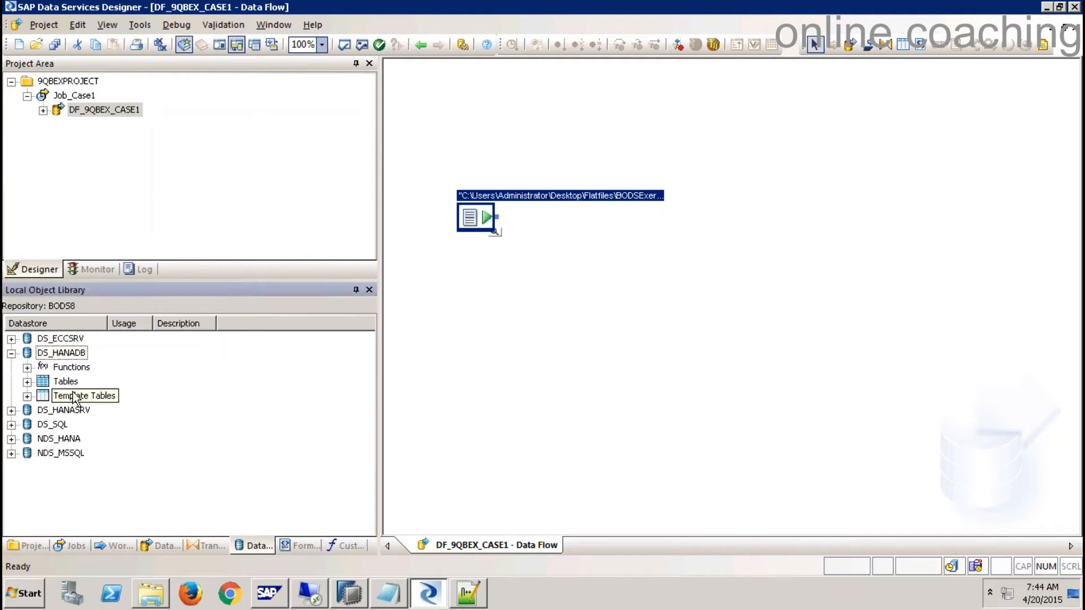
- Place a template table named CUSTOMER in the data flow, using datastore DS_HANADB
{"action": "left_click", "coordinate": [902, 48]}
{"action": "left_click", "coordinate": [763, 206]}
{"action": "left_click_drag", "start_coordinate": [595, 233], "coordinate": [843, 210]}
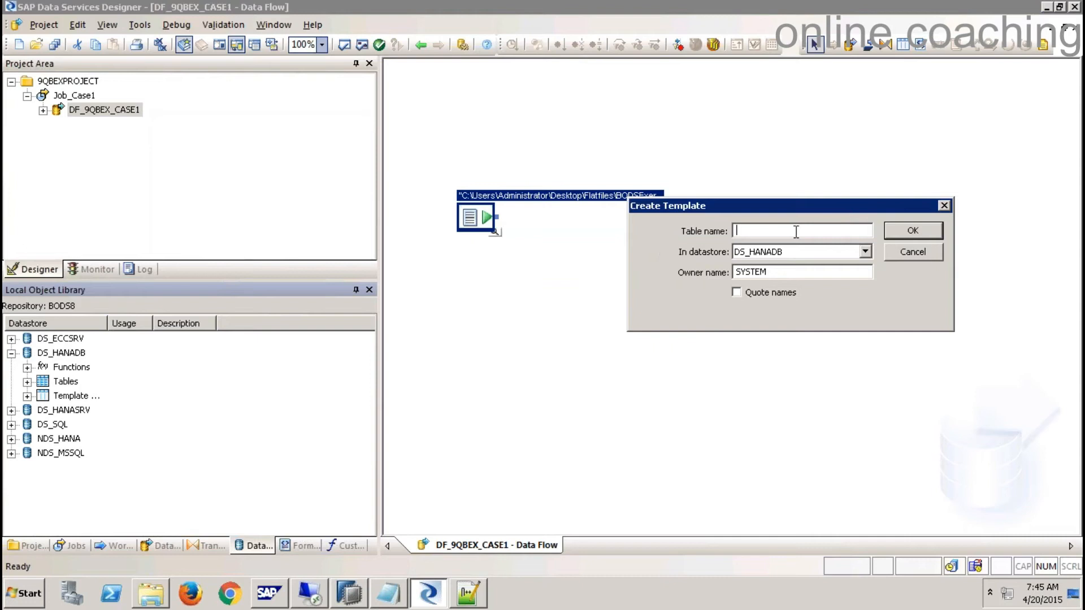
{"action": "type", "text": "CUSTOMER"}
{"action": "left_click", "coordinate": [865, 253]}
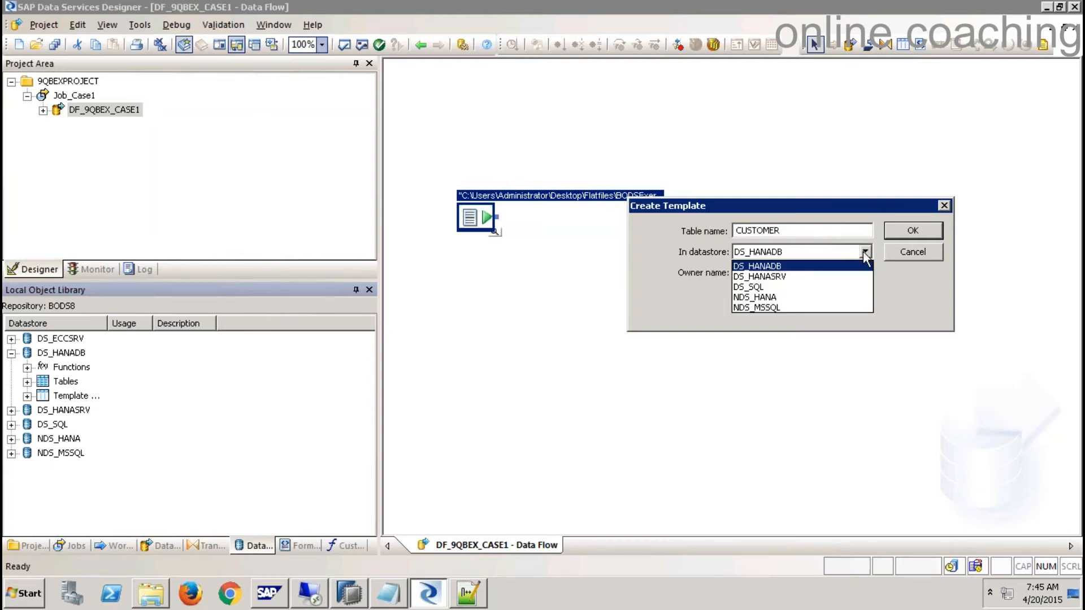
{"action": "left_click", "coordinate": [769, 266]}
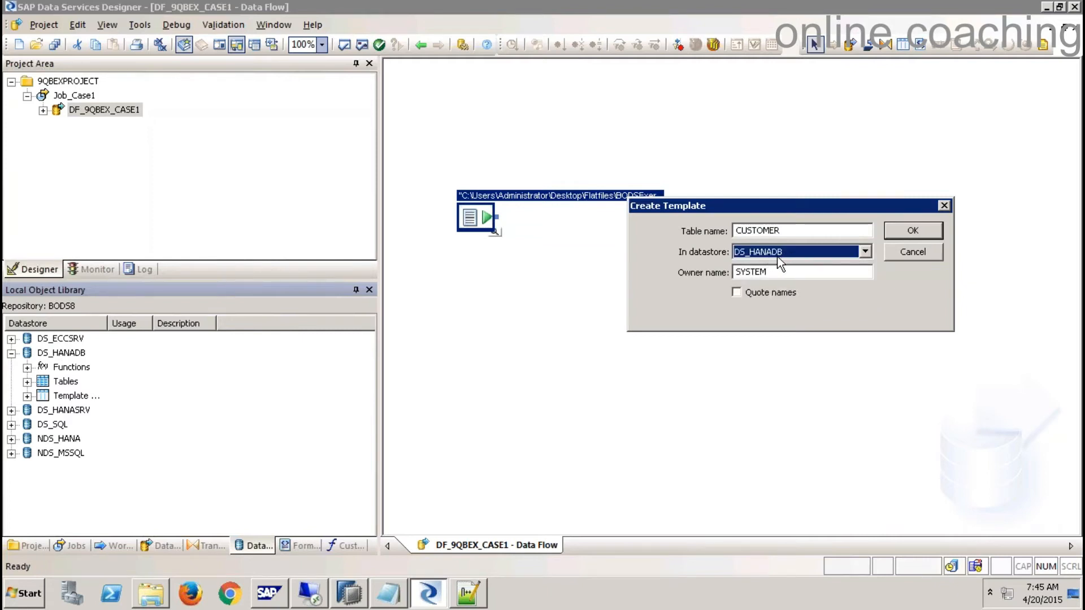
- Change the table owner from SYSTEM to 9QBEXBODS and create the CUSTOMER template table
{"action": "left_click", "coordinate": [770, 271]}
{"action": "double_click", "coordinate": [769, 272]}
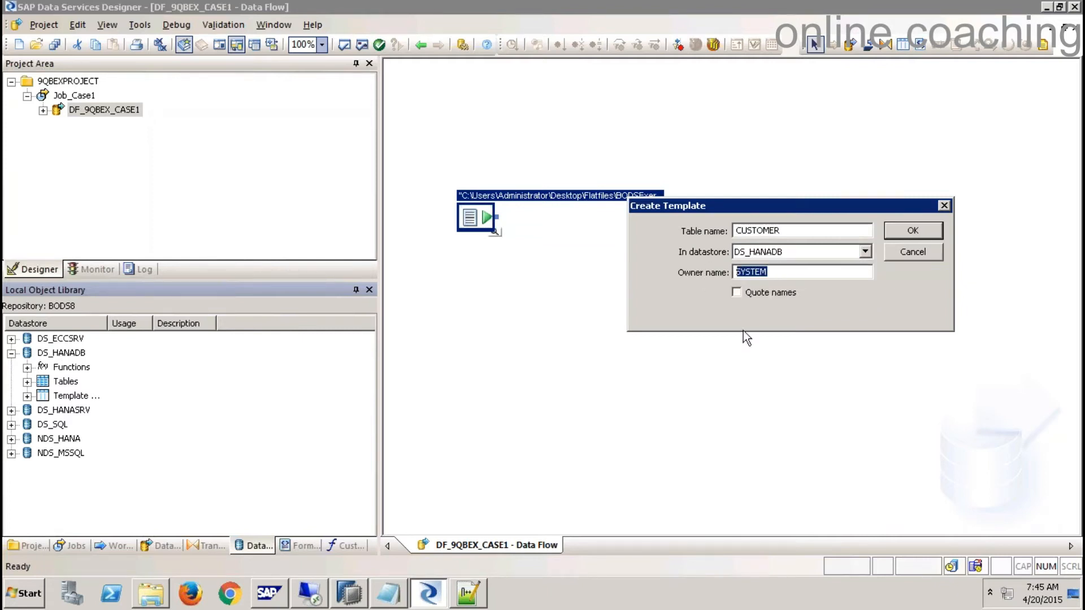
{"action": "key", "text": "BackSpace"}
{"action": "type", "text": "9QBEXBODS"}
{"action": "key", "text": "alt+Tab"}
{"action": "key", "text": "alt+Tab"}
{"action": "left_click_drag", "start_coordinate": [790, 273], "coordinate": [691, 274]}
{"action": "left_click", "coordinate": [906, 234]}
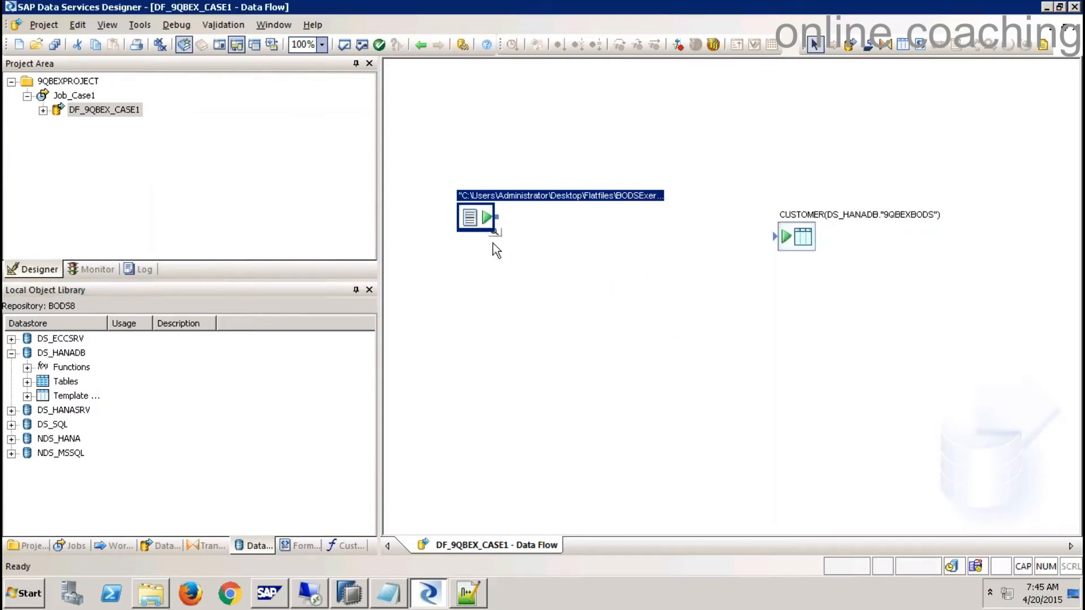
- Link the CustomerData flat-file source to the CUSTOMER template table, redrawing the connection once
{"action": "left_click", "coordinate": [649, 265]}
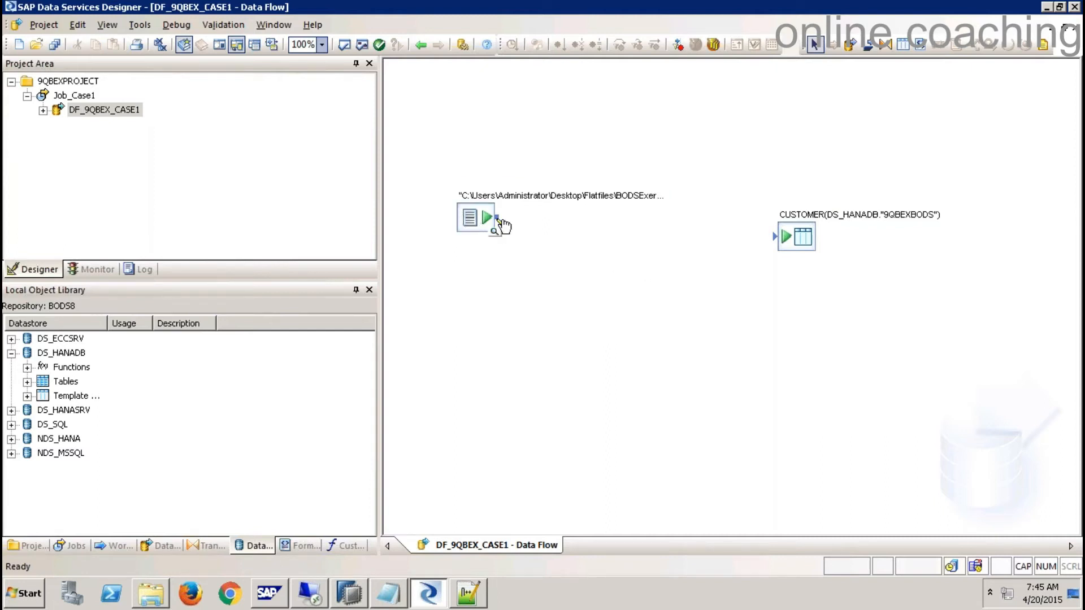
{"action": "left_click_drag", "start_coordinate": [498, 218], "coordinate": [777, 237]}
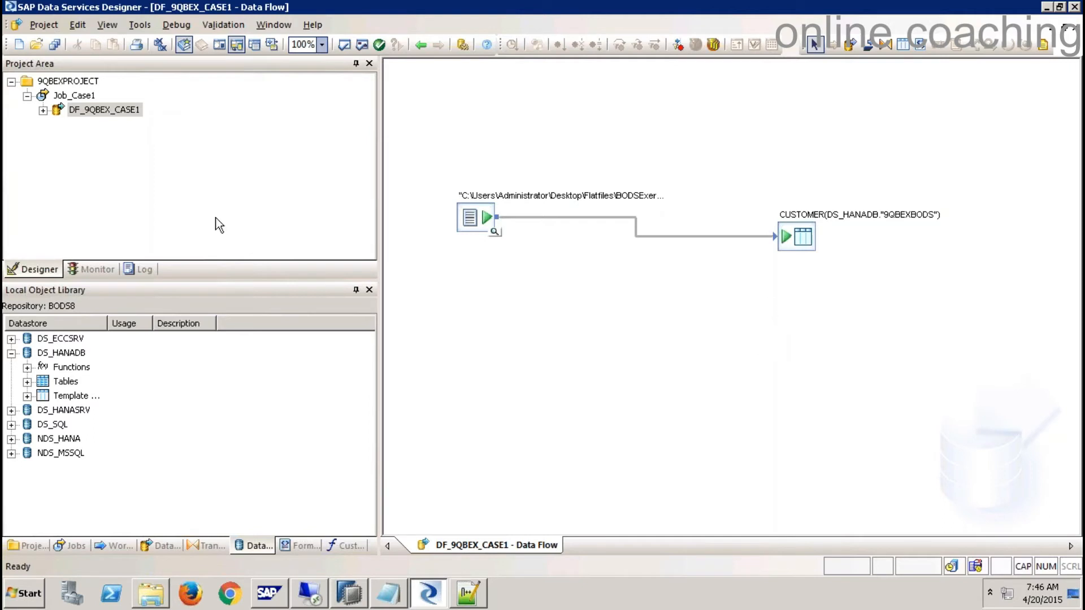
{"action": "left_click", "coordinate": [217, 185]}
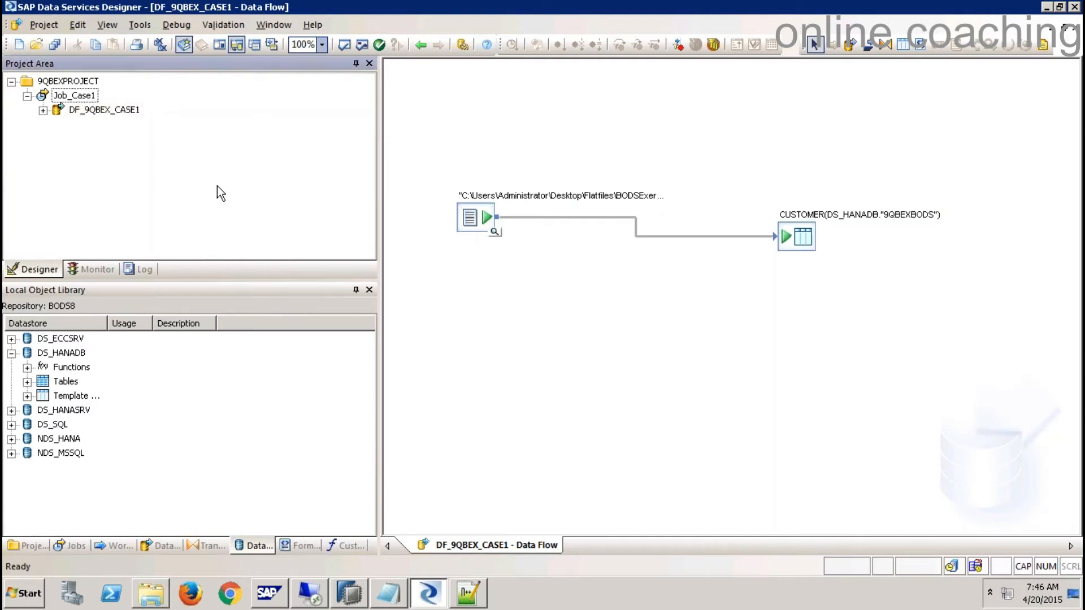
{"action": "left_click", "coordinate": [660, 237]}
{"action": "key", "text": "Delete"}
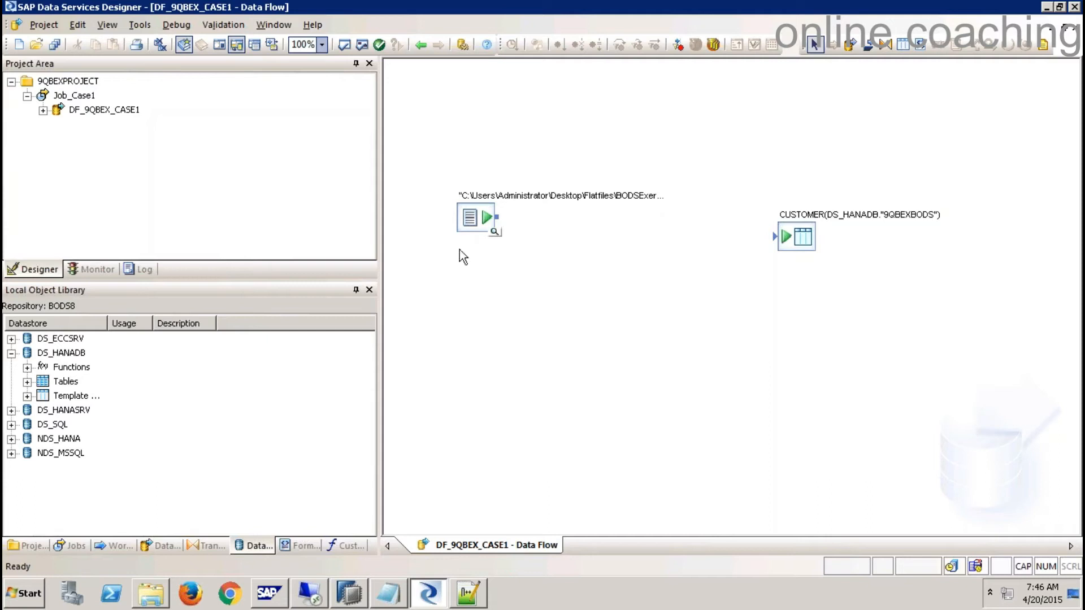
{"action": "left_click_drag", "start_coordinate": [496, 217], "coordinate": [783, 241]}
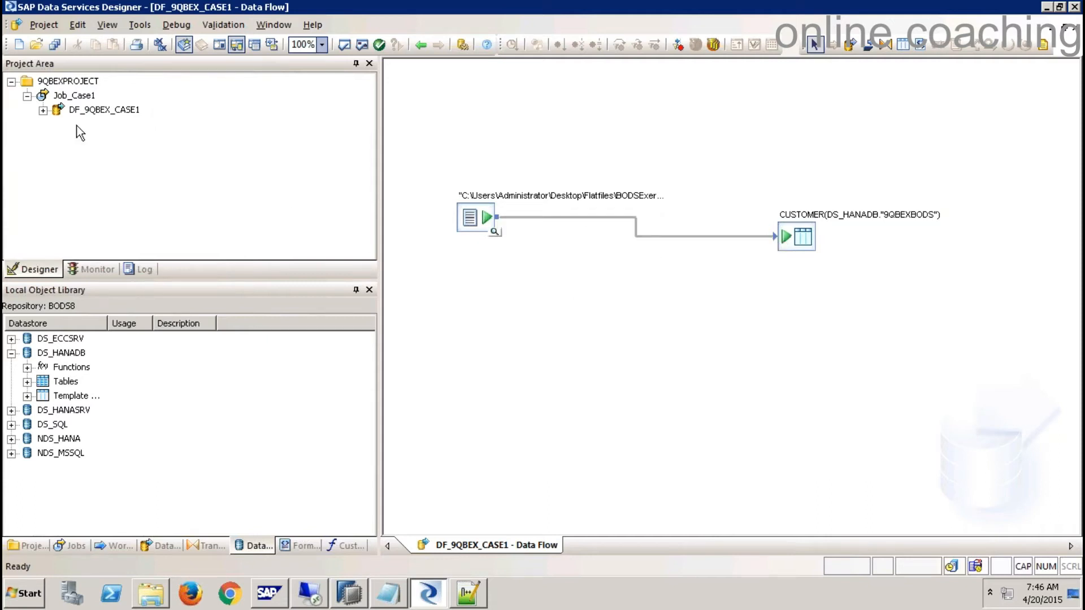
- Expand the DF_9QBEX_CASE1 data flow under Job_Case1 in the Project Area
{"action": "left_click", "coordinate": [78, 97]}
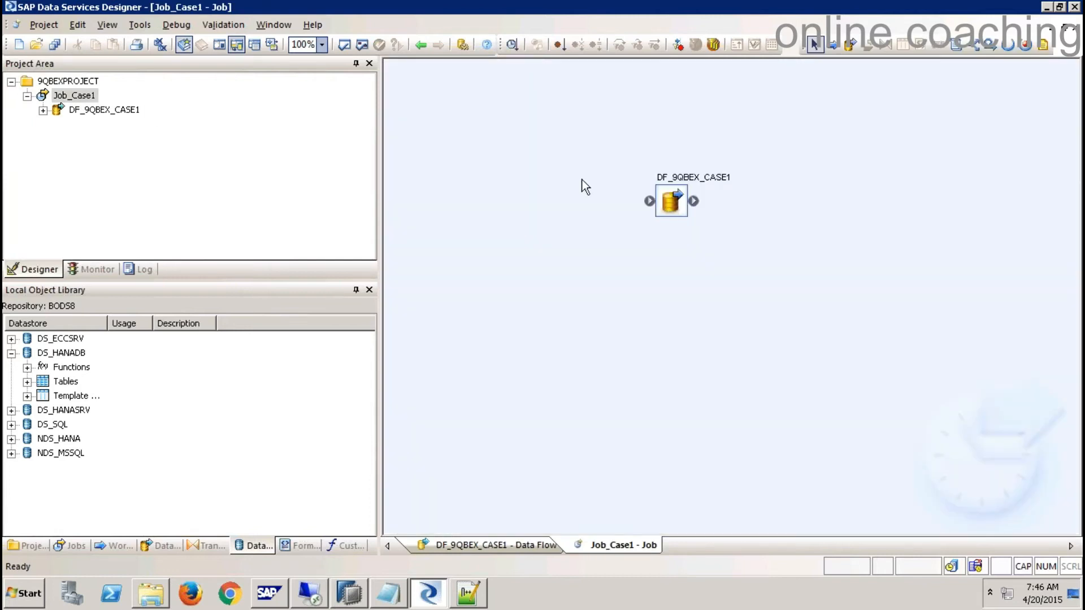
{"action": "left_click", "coordinate": [1070, 26]}
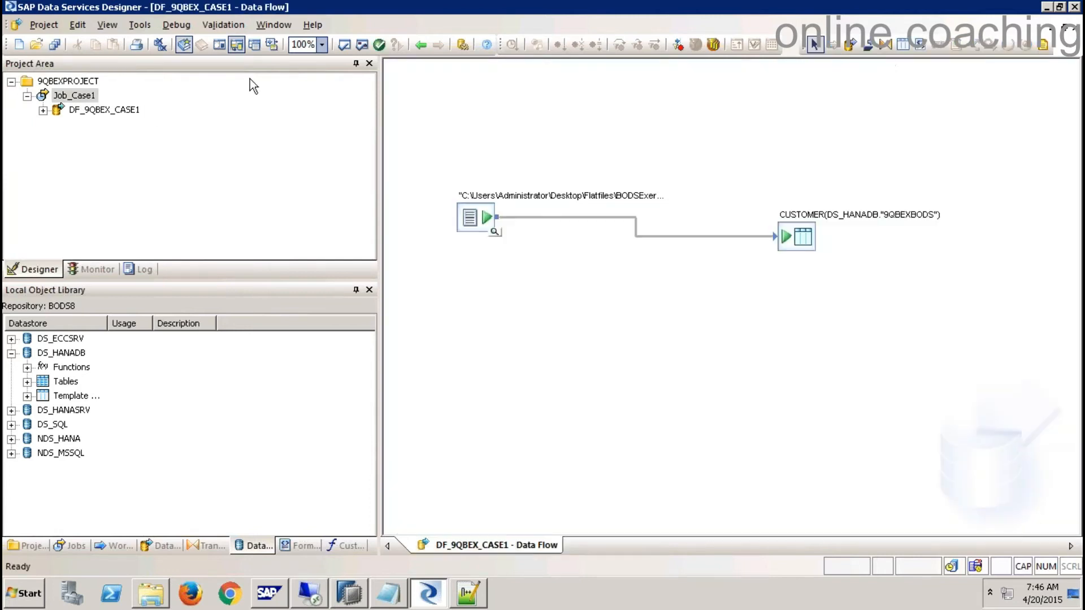
{"action": "left_click", "coordinate": [43, 111]}
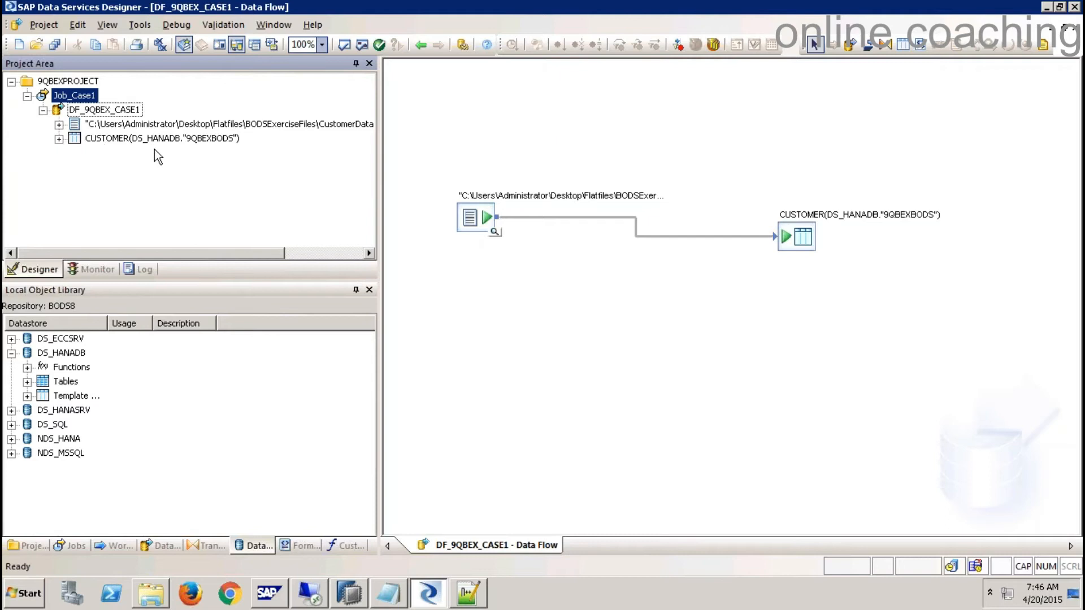
- Execute Job_Case1, saving all changes and accepting the default execution properties
{"action": "right_click", "coordinate": [82, 98]}
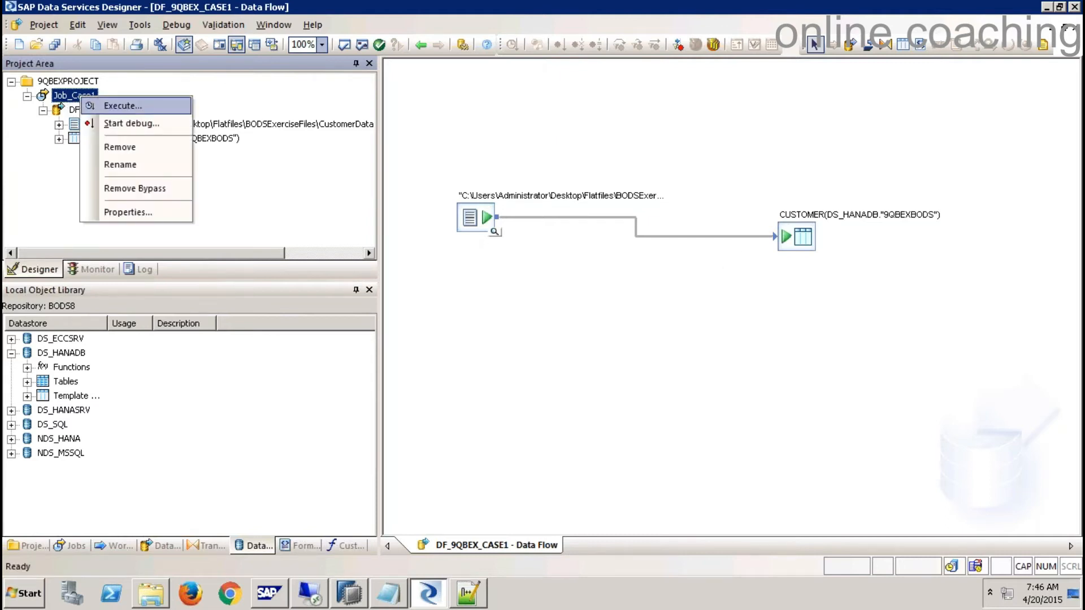
{"action": "left_click", "coordinate": [125, 106]}
{"action": "left_click", "coordinate": [434, 376]}
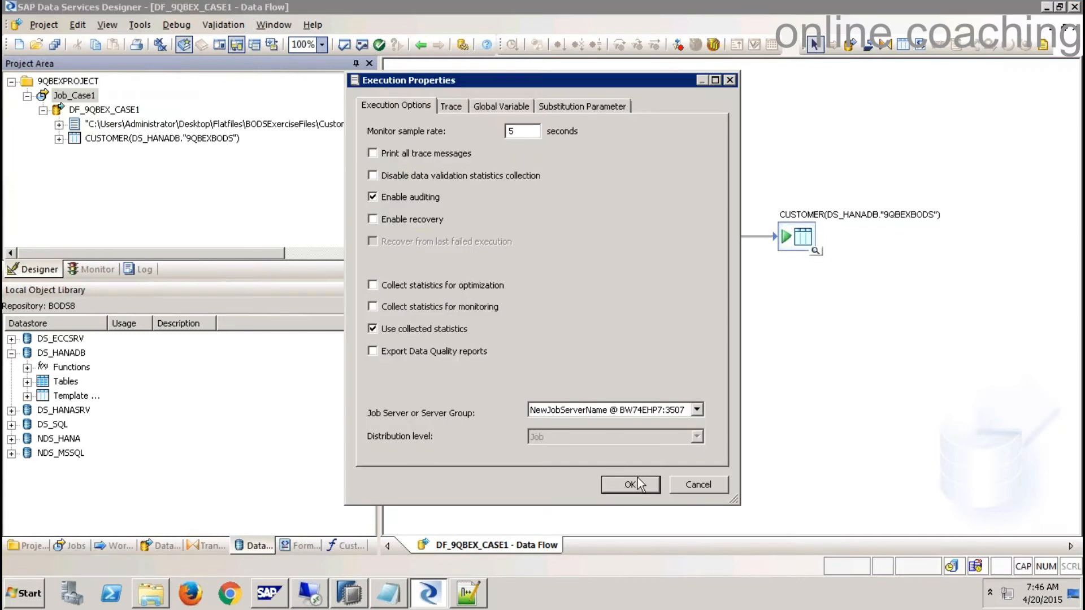
{"action": "left_click", "coordinate": [631, 485]}
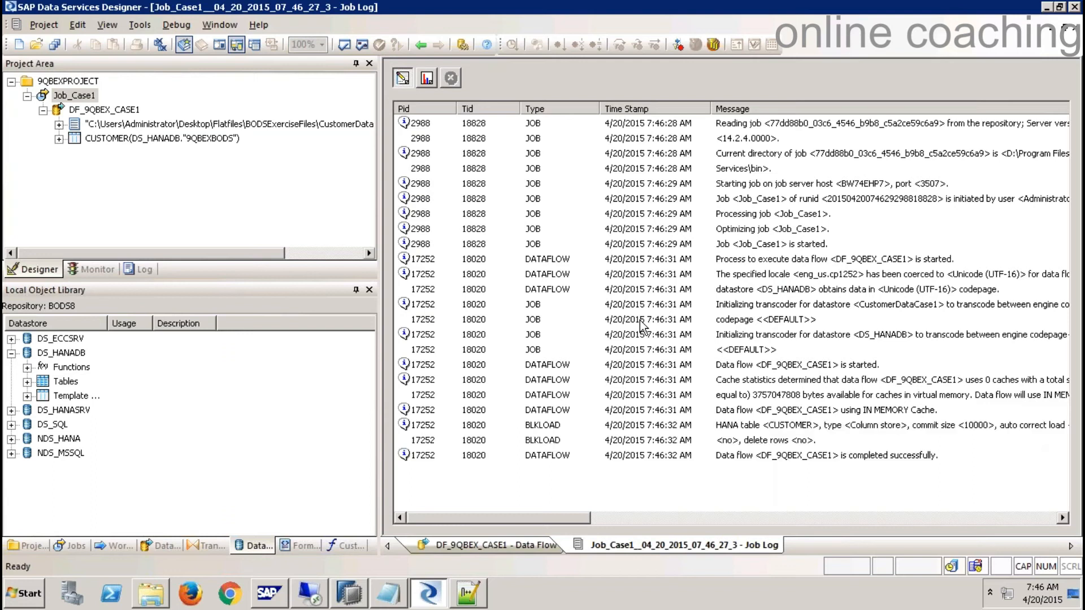
- Verify in the job log and monitor that 5 rows moved from CustomerDataCase1 into CUSTOMER
{"action": "left_click", "coordinate": [823, 492]}
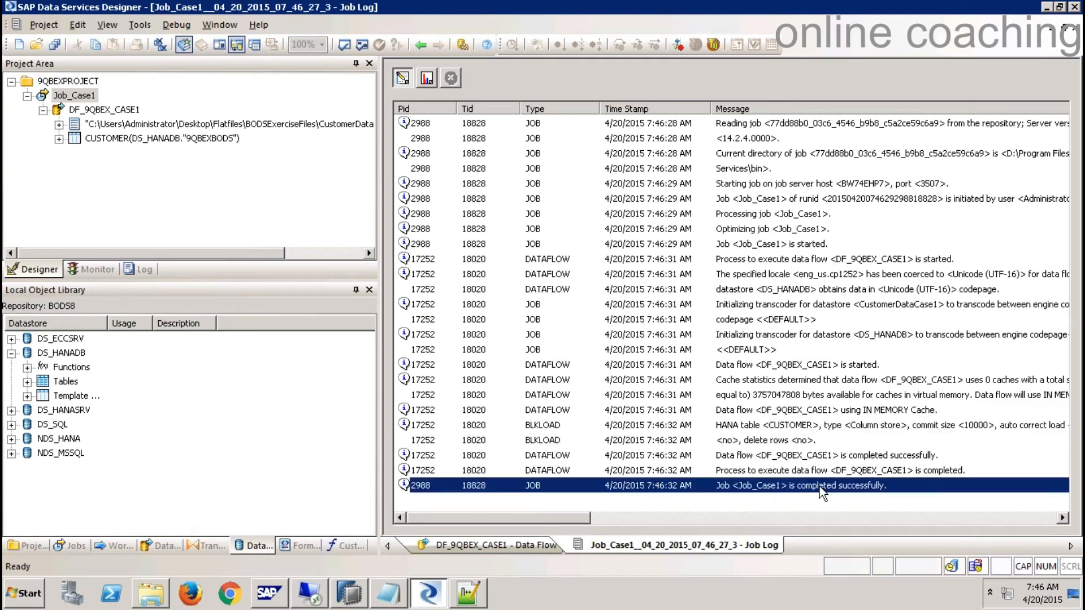
{"action": "left_click", "coordinate": [427, 80]}
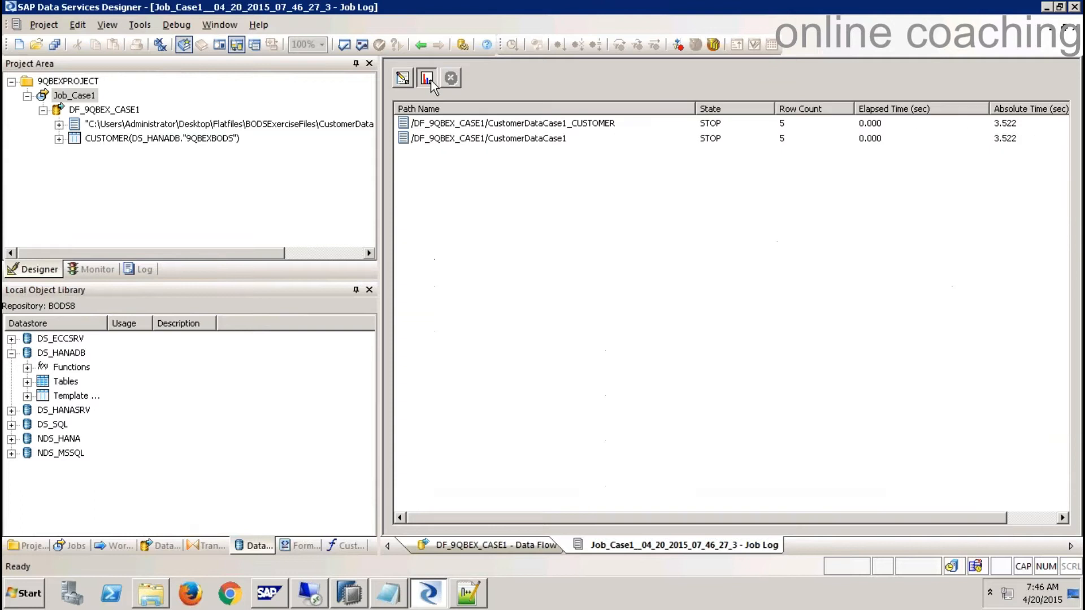
{"action": "left_click", "coordinate": [780, 125]}
{"action": "left_click", "coordinate": [782, 140]}
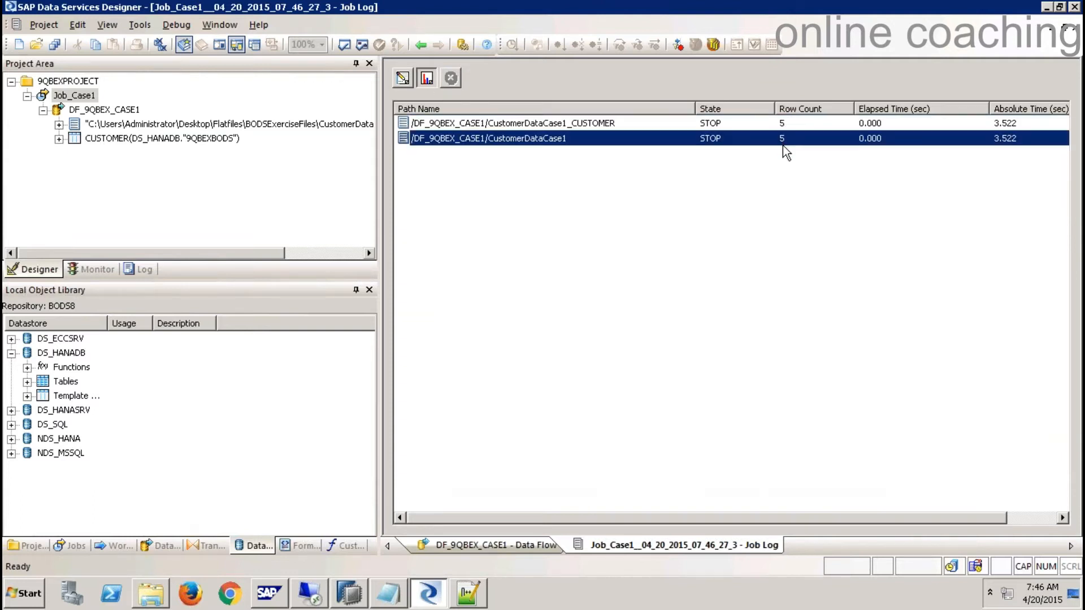
{"action": "left_click", "coordinate": [346, 595]}
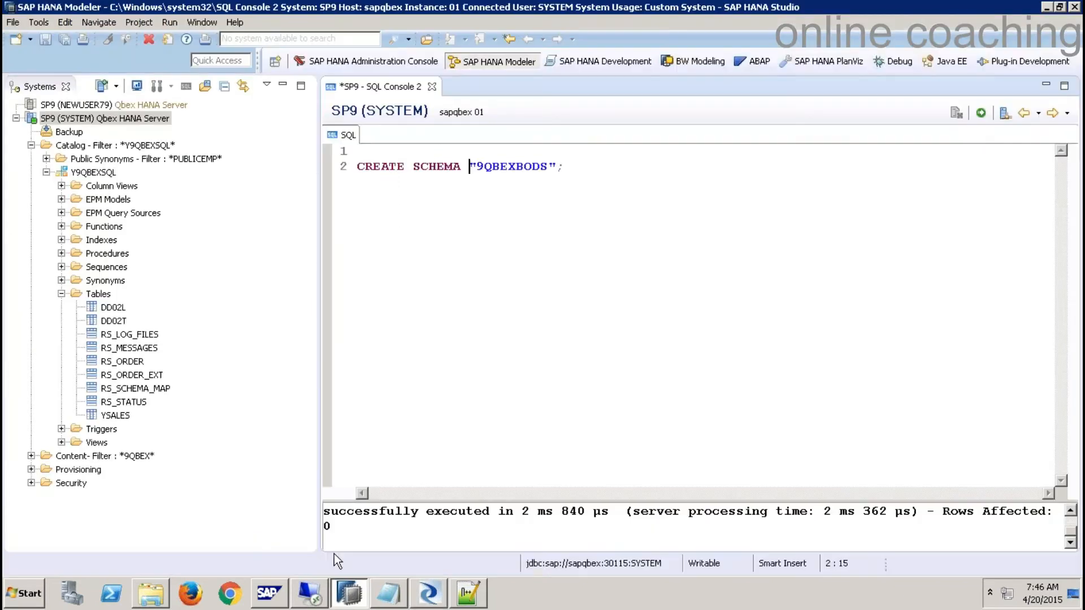
- Filter the catalog to schema 9QBEXBODS and expand its Tables folder
{"action": "right_click", "coordinate": [132, 146]}
{"action": "left_click", "coordinate": [178, 277]}
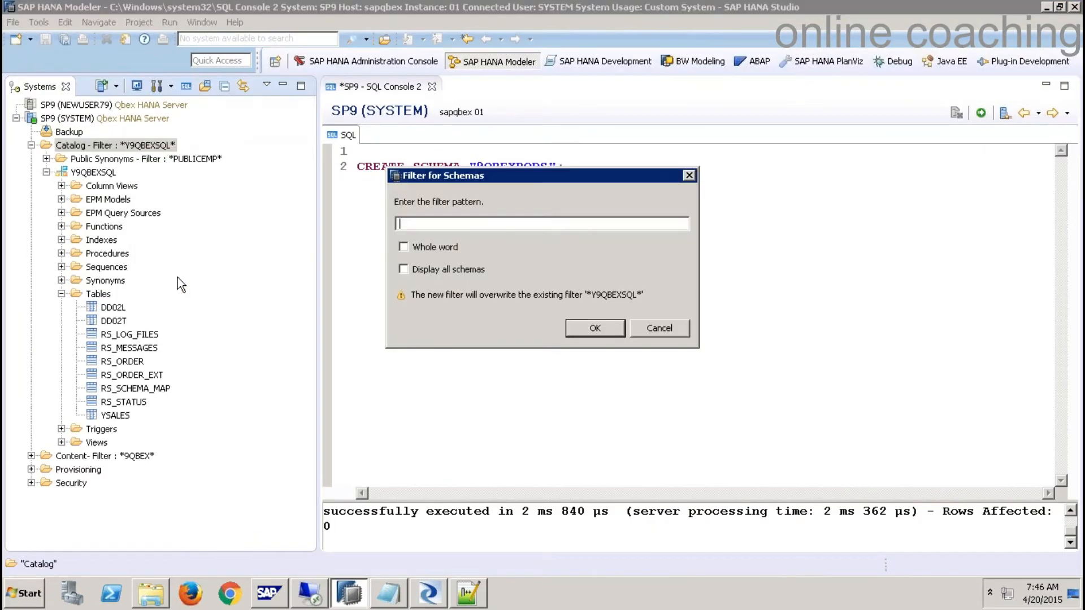
{"action": "type", "text": "9QBEXBODS"}
{"action": "left_click", "coordinate": [587, 331]}
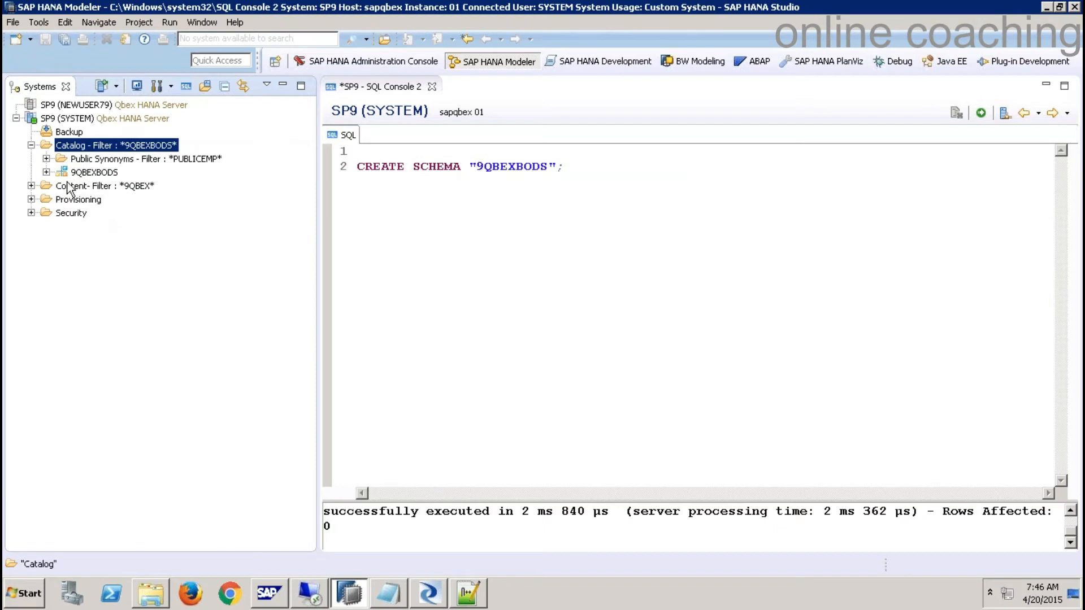
{"action": "left_click", "coordinate": [46, 172]}
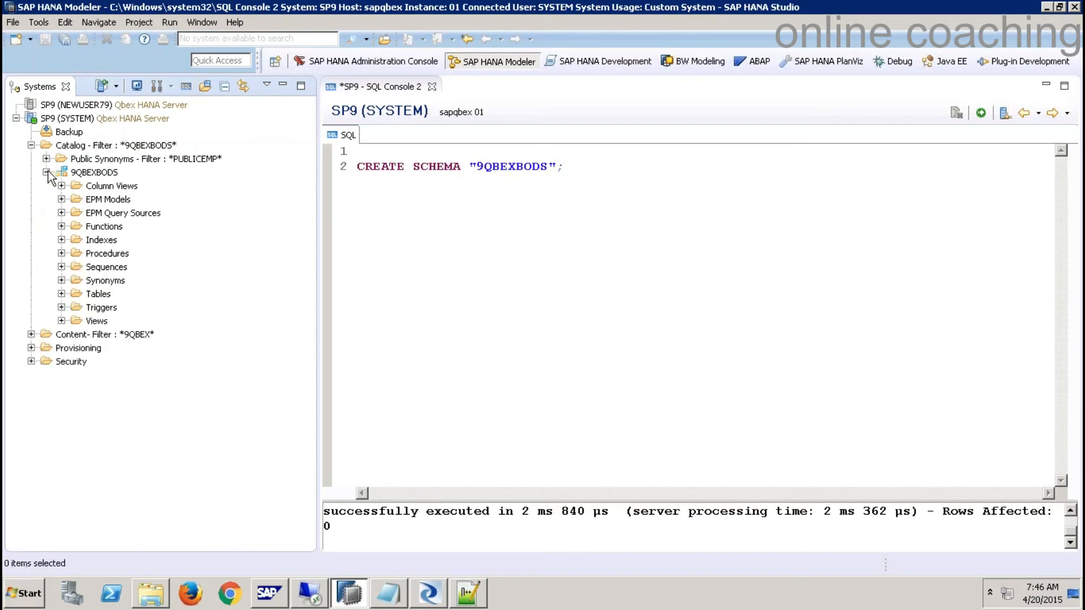
{"action": "left_click", "coordinate": [61, 293]}
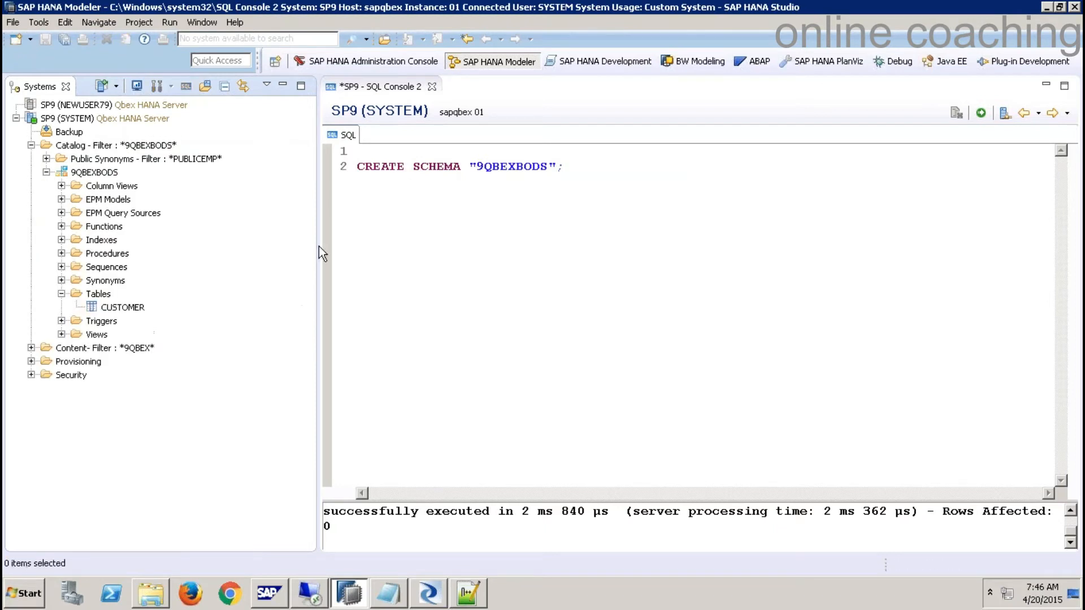
- Discard SQL Console 2, preview the CUSTOMER table's rows, and view its column definition
{"action": "left_click", "coordinate": [431, 87]}
{"action": "left_click", "coordinate": [611, 300]}
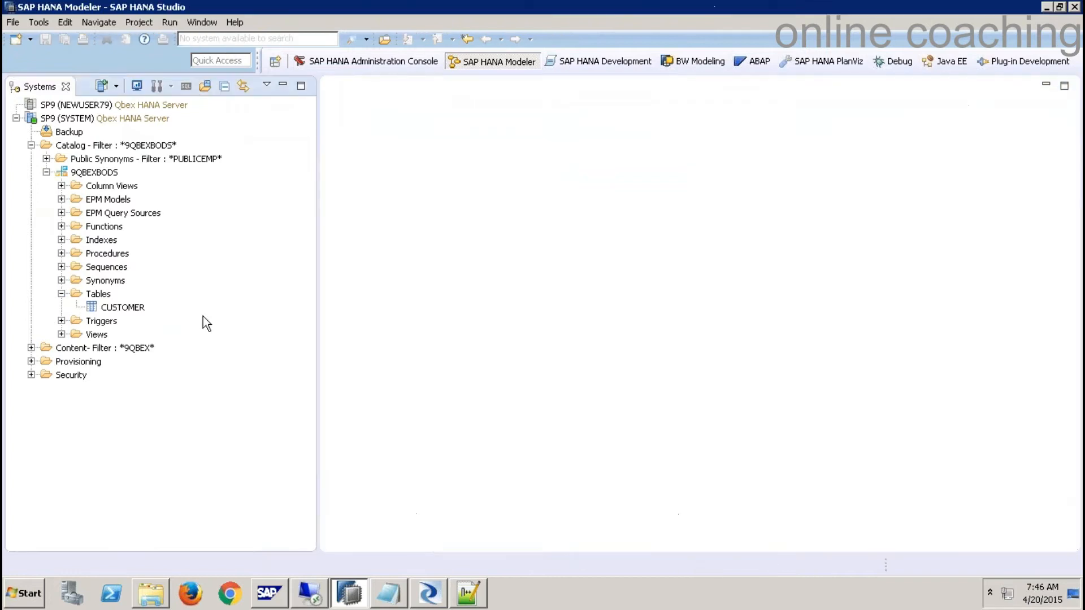
{"action": "right_click", "coordinate": [129, 308]}
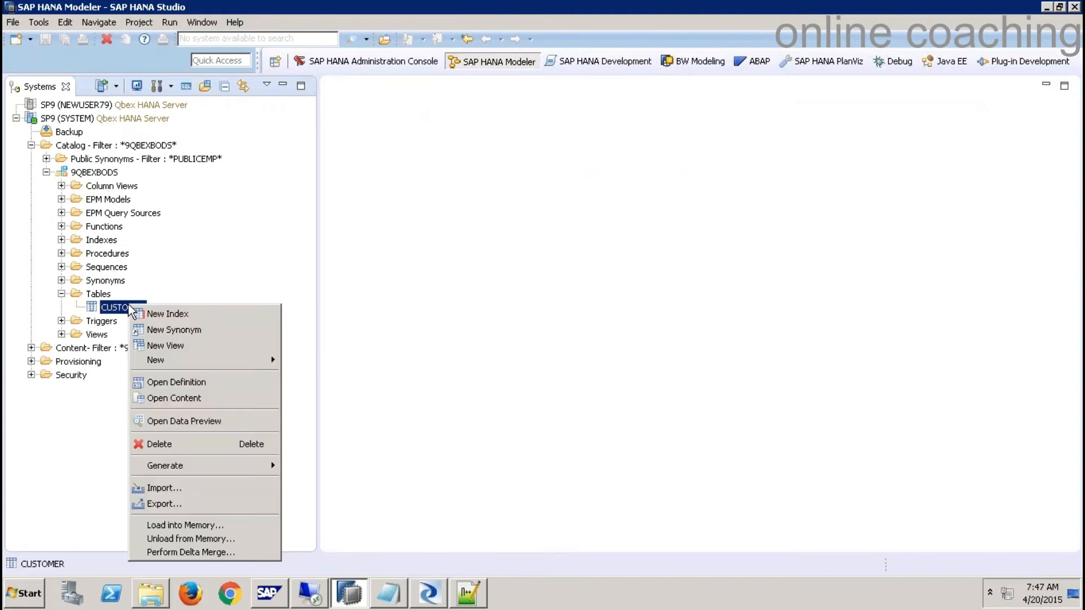
{"action": "left_click", "coordinate": [213, 421]}
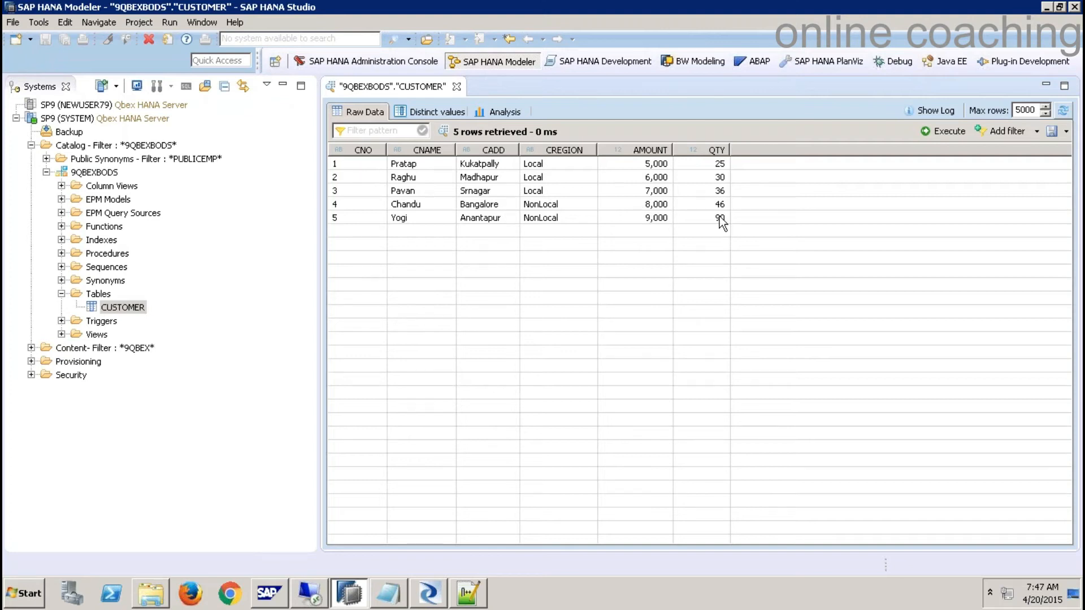
{"action": "right_click", "coordinate": [122, 310]}
{"action": "key", "text": "Escape"}
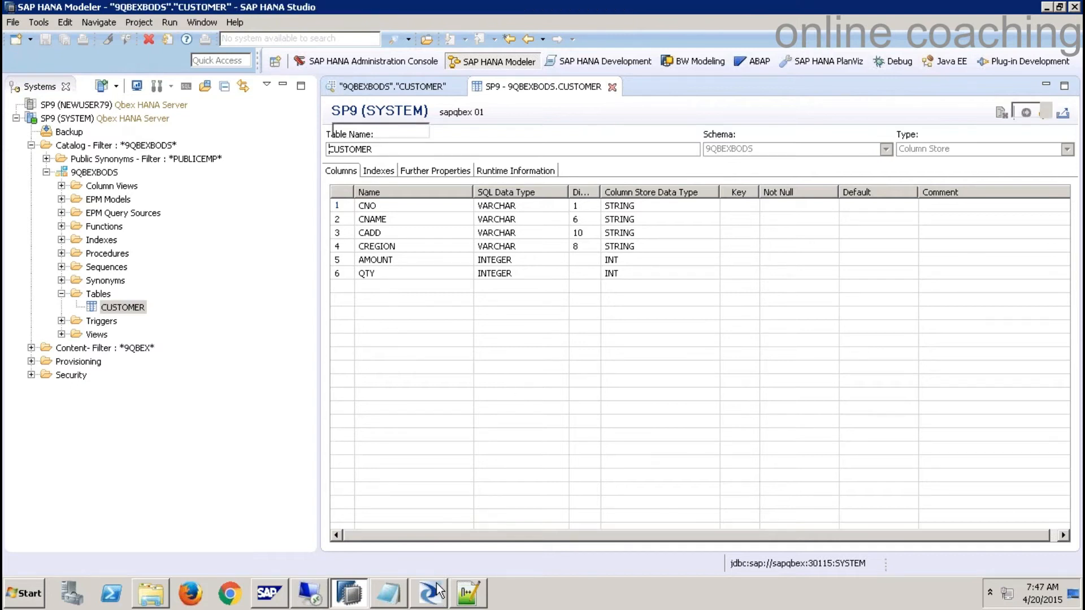
- Close the job log and delete the CUSTOMER target and its link from the data flow
{"action": "left_click", "coordinate": [435, 601]}
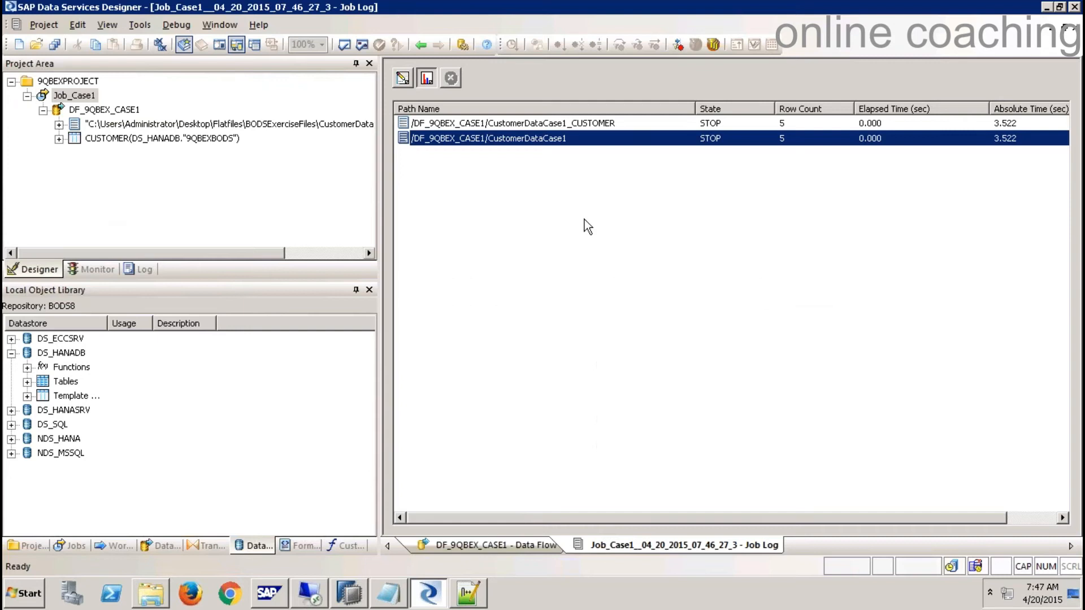
{"action": "left_click", "coordinate": [1069, 27]}
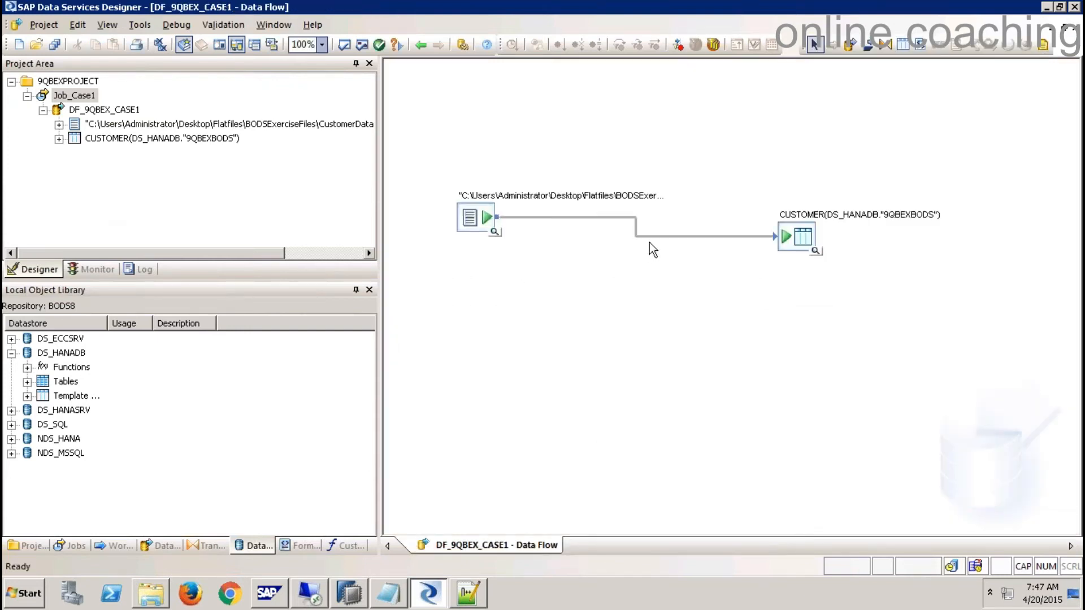
{"action": "left_click", "coordinate": [650, 237]}
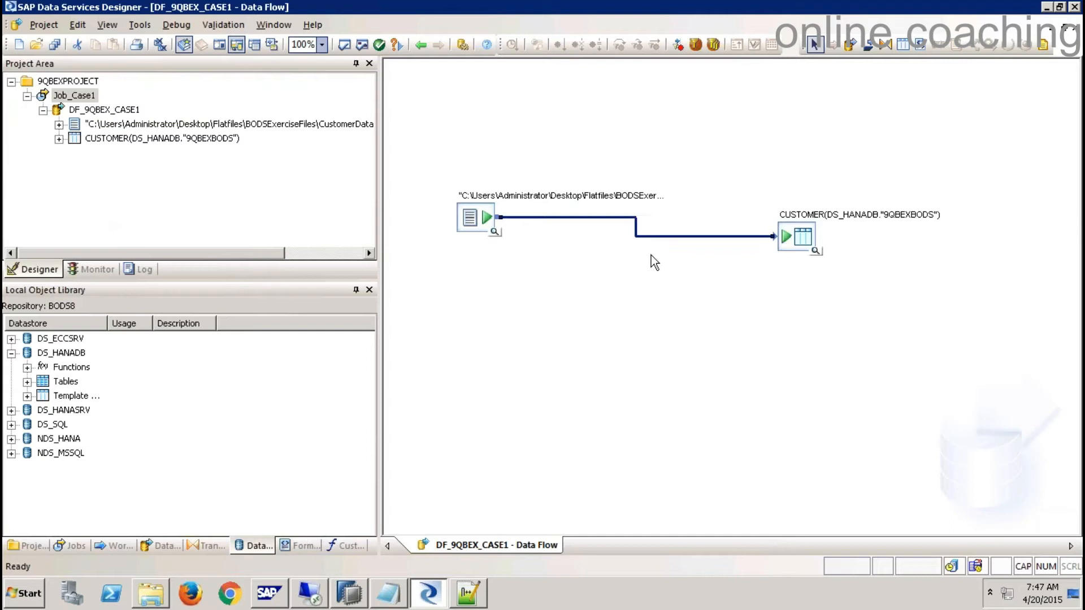
{"action": "key", "text": "Delete"}
{"action": "left_click", "coordinate": [787, 237]}
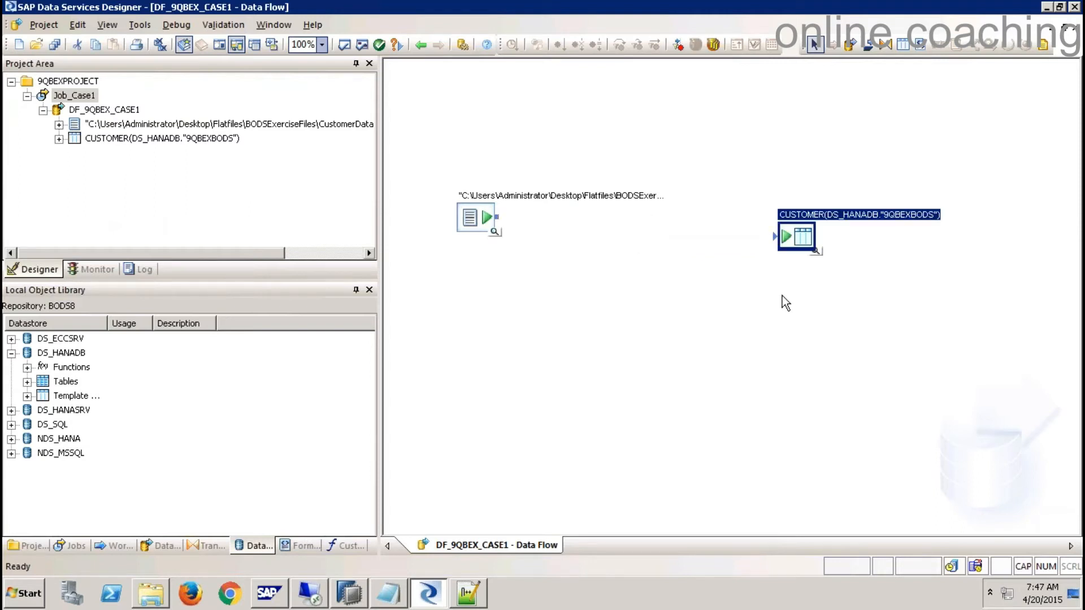
{"action": "key", "text": "Delete"}
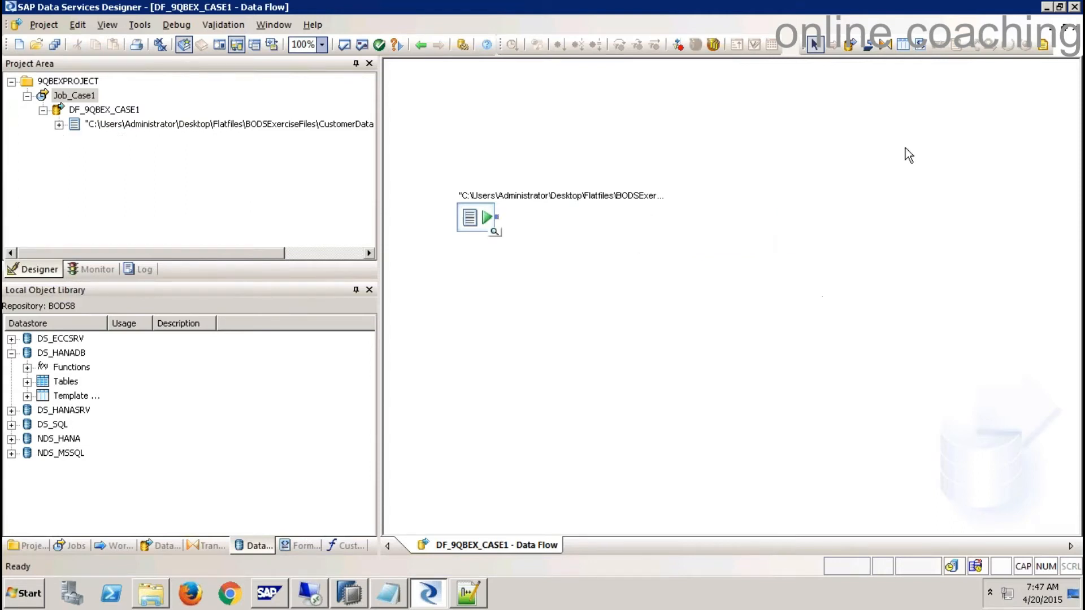
- Add a CUSTOMERPK template table owned by 9QBEXBODS to the data flow
{"action": "left_click", "coordinate": [905, 45]}
{"action": "left_click", "coordinate": [811, 236]}
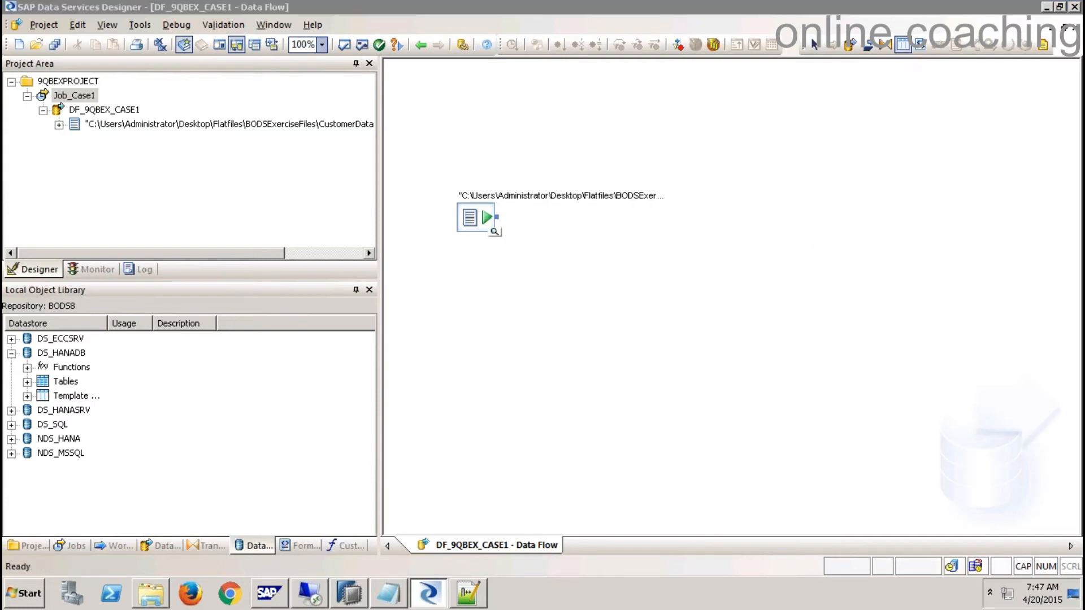
{"action": "type", "text": "C"}
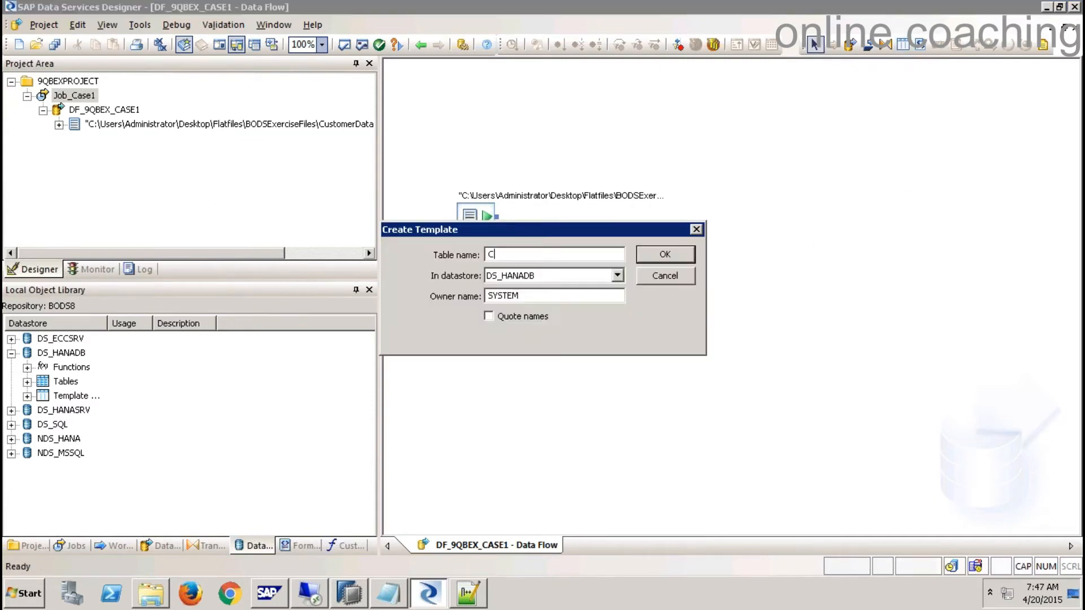
{"action": "type", "text": "USTOMERPK"}
{"action": "key", "text": "Tab"}
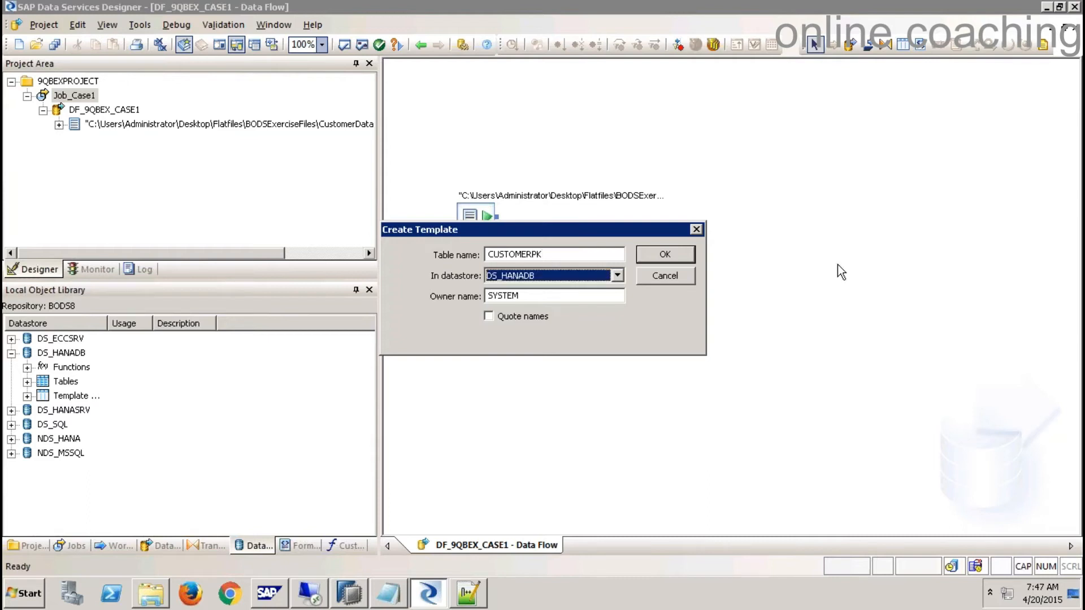
{"action": "key", "text": "Tab"}
{"action": "key", "text": "BackSpace"}
{"action": "type", "text": "9QBEXBODS"}
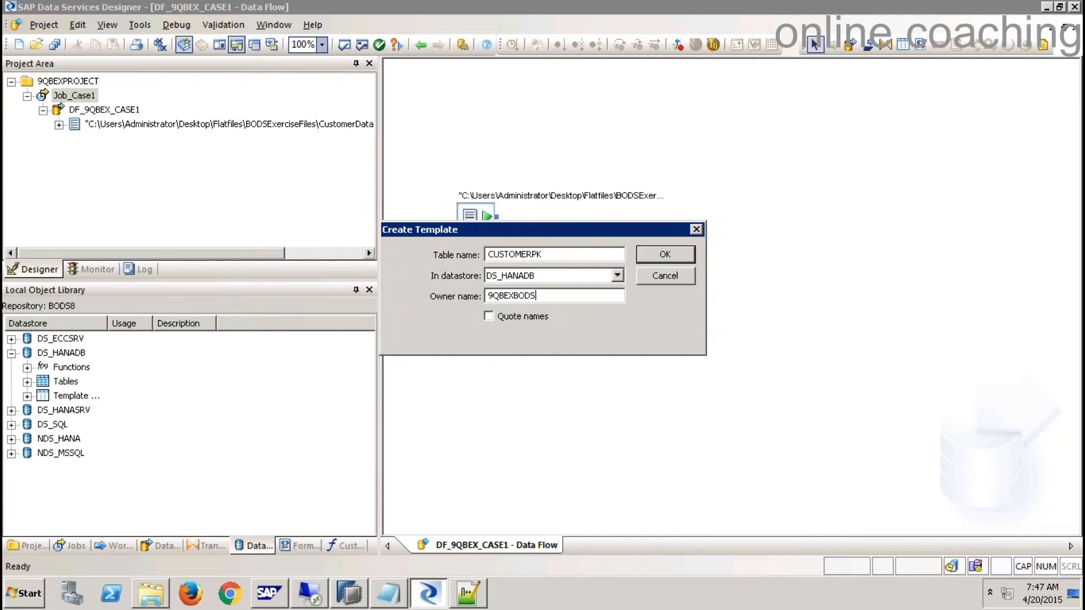
{"action": "left_click", "coordinate": [666, 255]}
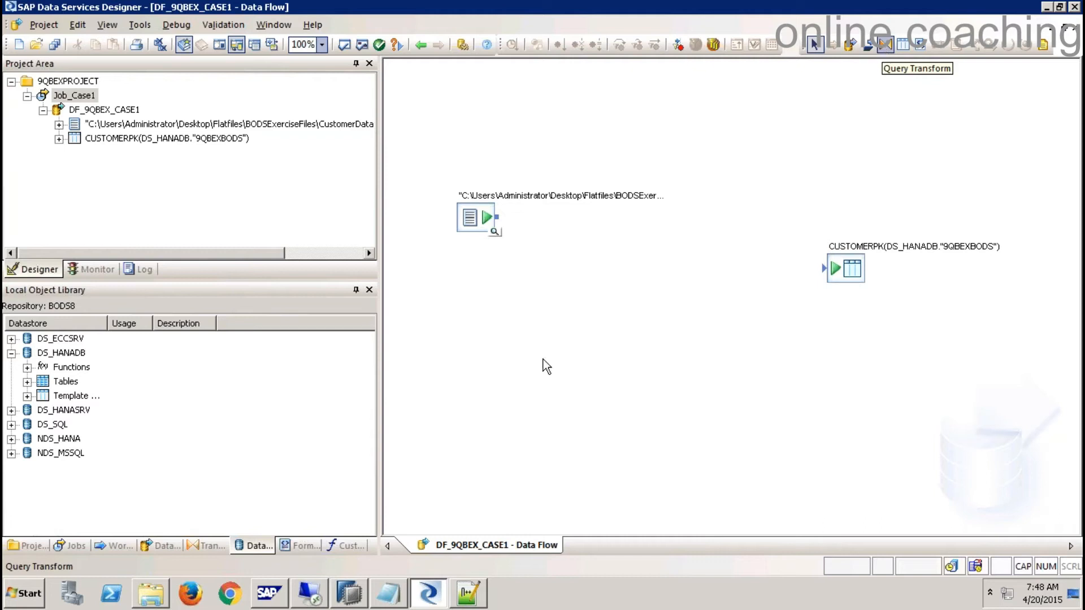
- Place a Query transform from the Platform transforms into DF_9QBEX_CASE1
{"action": "left_click", "coordinate": [209, 546]}
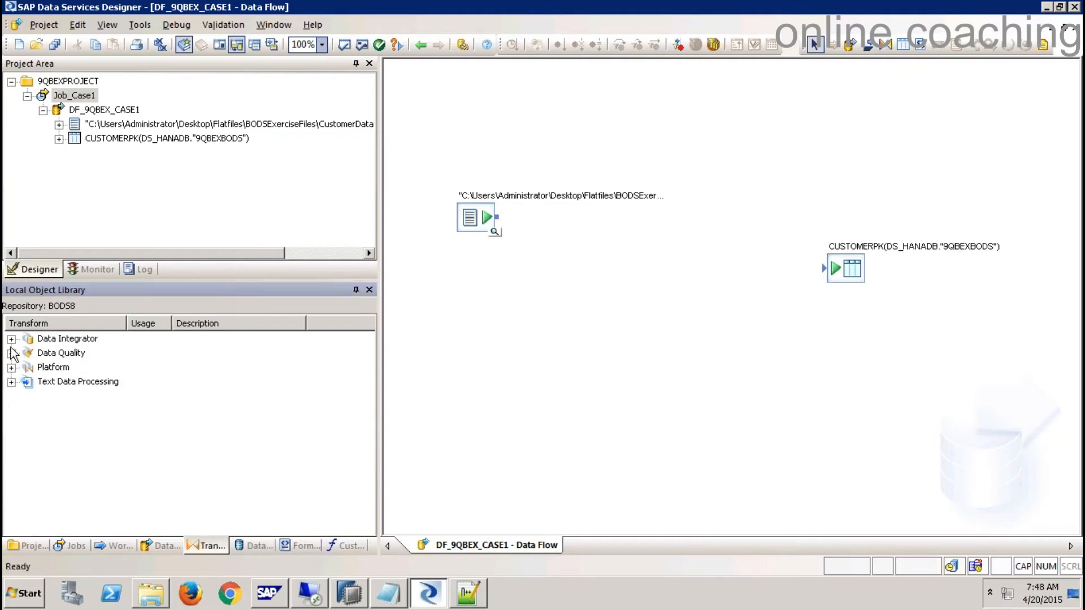
{"action": "left_click", "coordinate": [11, 367]}
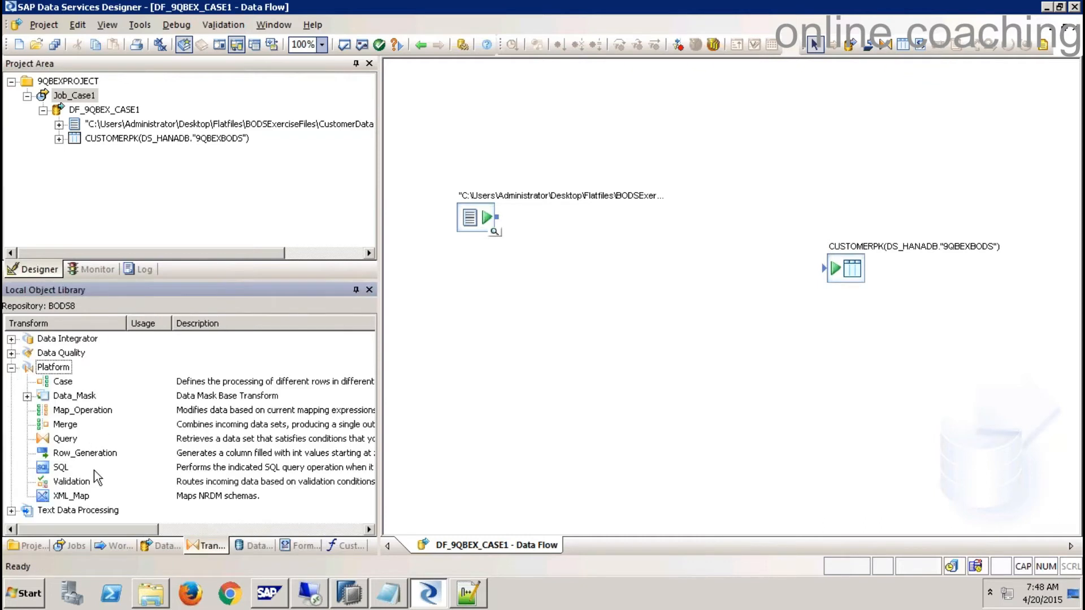
{"action": "left_click", "coordinate": [68, 440]}
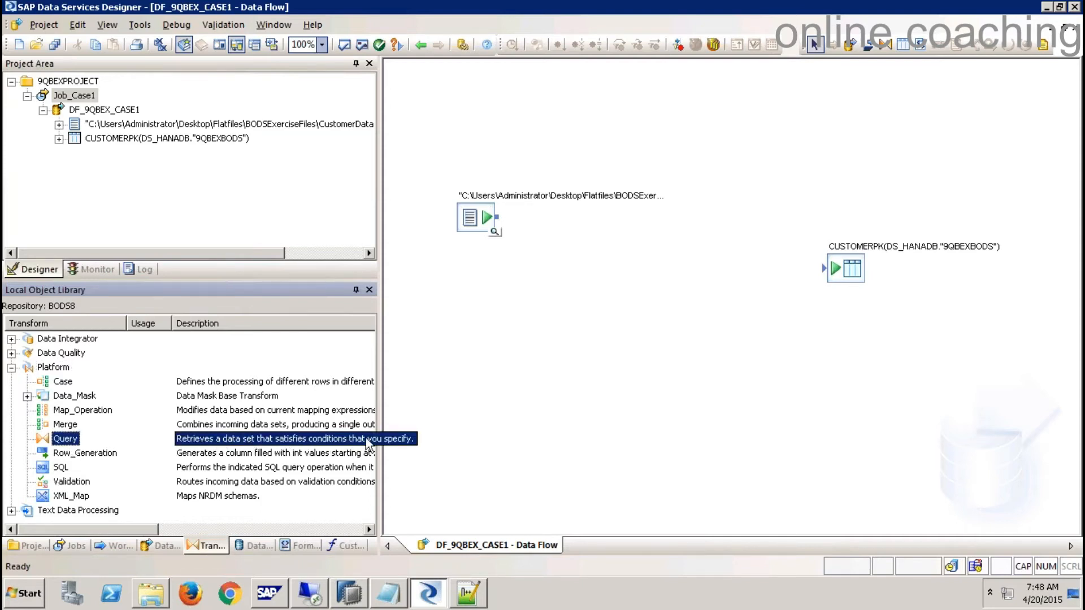
{"action": "left_click_drag", "start_coordinate": [71, 450], "coordinate": [648, 243]}
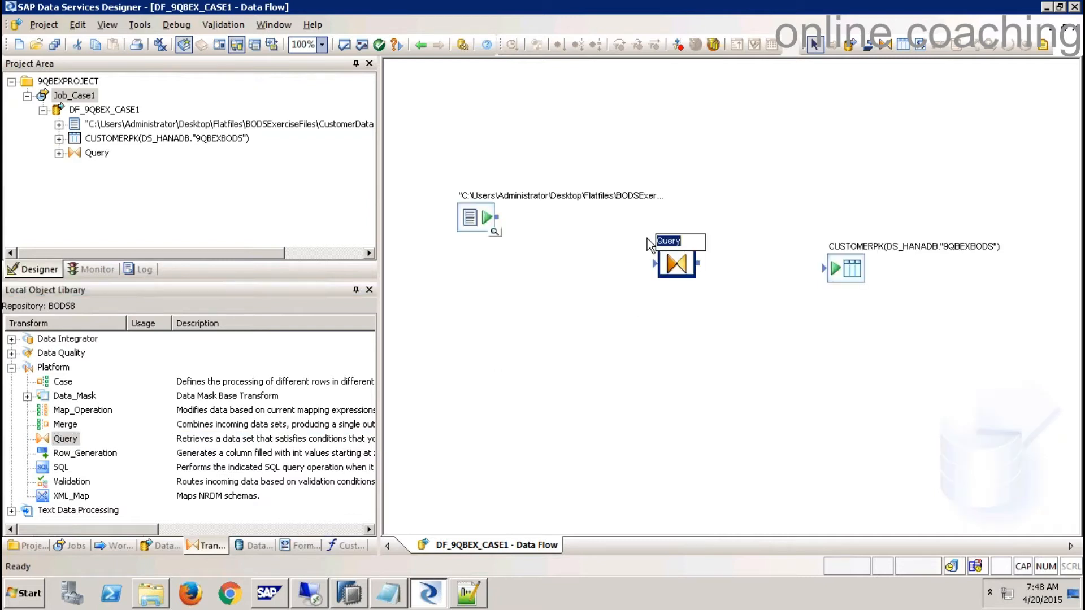
- Connect the CustomerData source to the Query and open the Query editor
{"action": "left_click", "coordinate": [665, 331]}
{"action": "left_click_drag", "start_coordinate": [494, 227], "coordinate": [686, 271]}
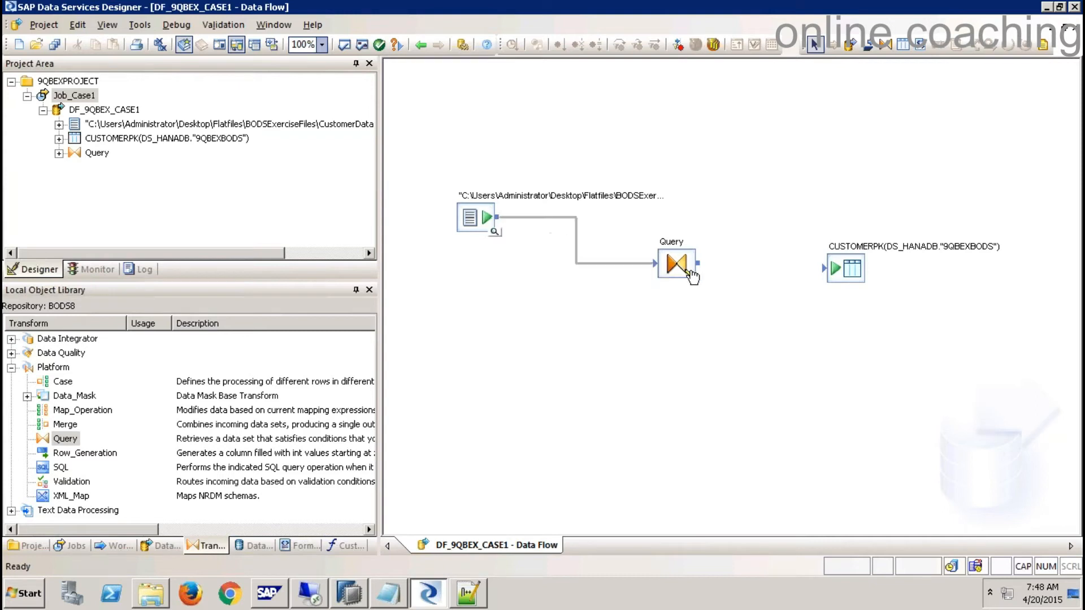
{"action": "right_click", "coordinate": [685, 271]}
{"action": "left_click", "coordinate": [718, 269]}
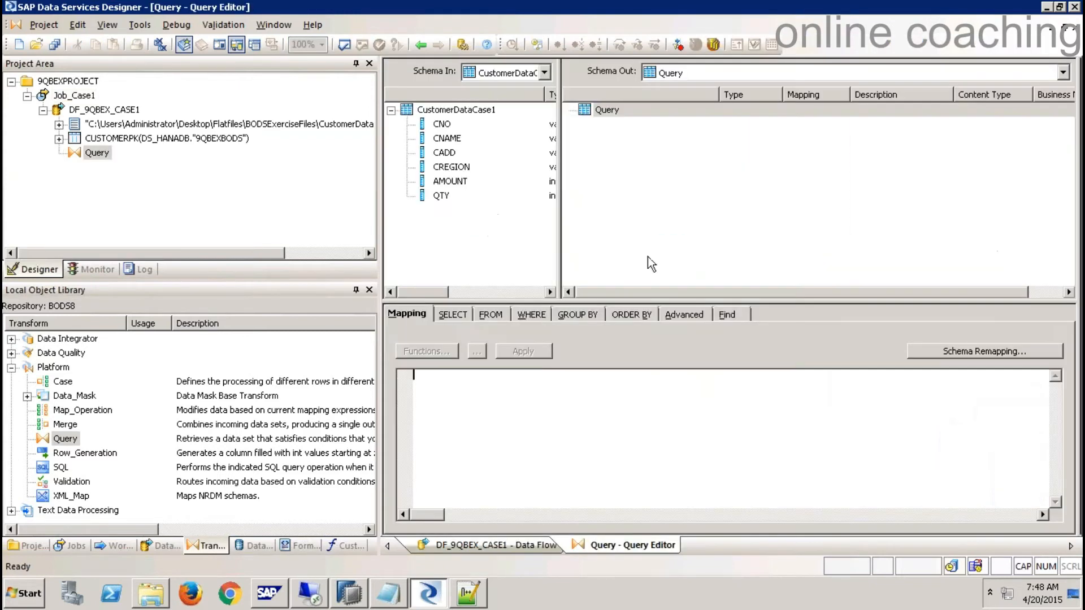
- Map all six input columns to the output and rename CNAME to CUSTOMERNAME with length 10
{"action": "left_click", "coordinate": [445, 126]}
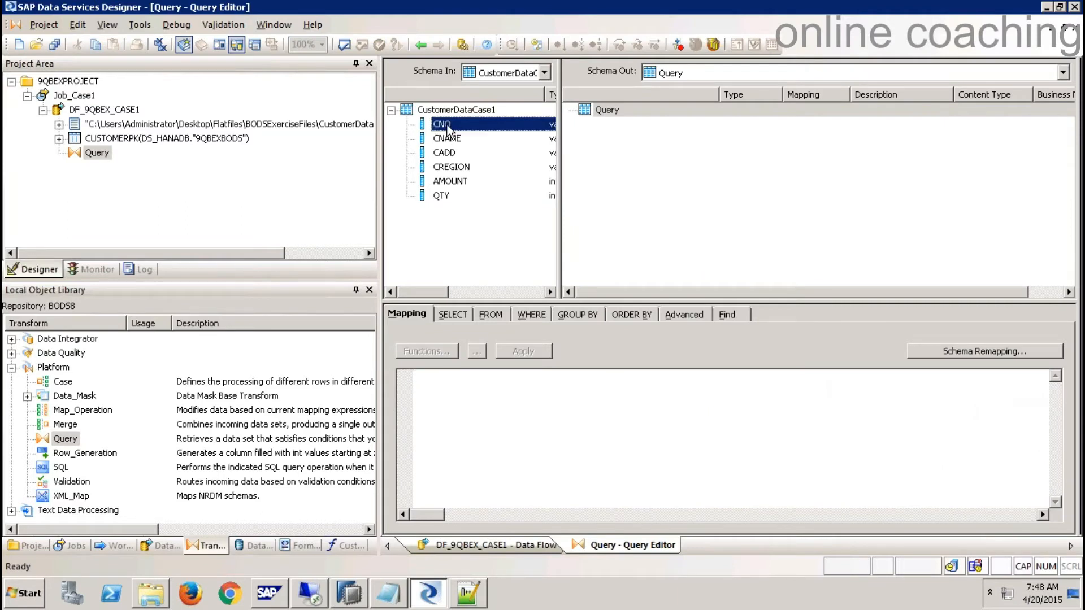
{"action": "left_click", "coordinate": [441, 197], "text": "shift"}
{"action": "left_click_drag", "start_coordinate": [452, 135], "coordinate": [593, 116]}
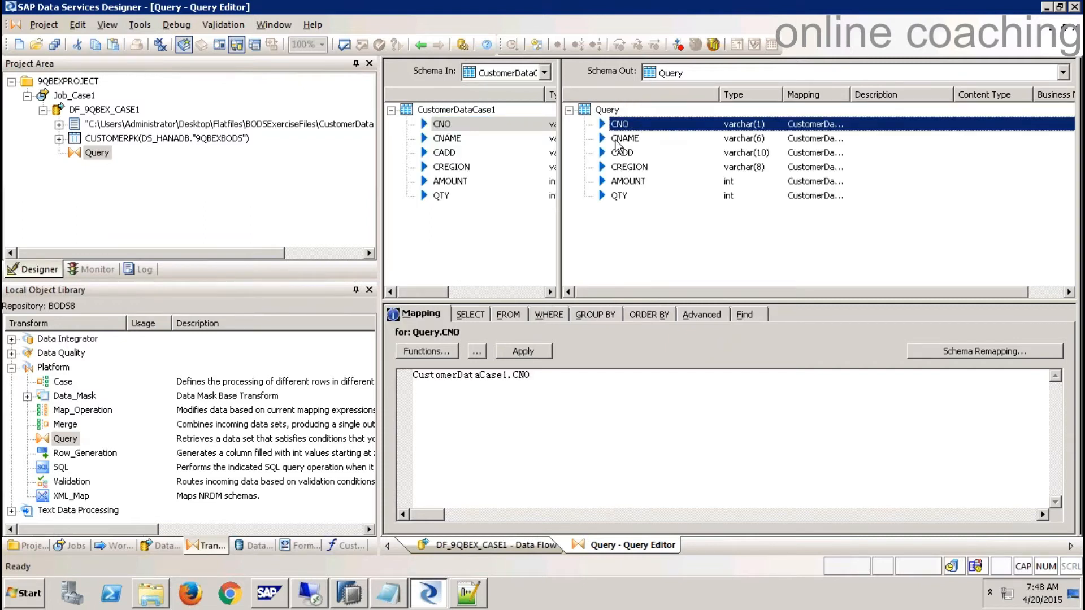
{"action": "left_click", "coordinate": [623, 141]}
{"action": "right_click", "coordinate": [622, 139]}
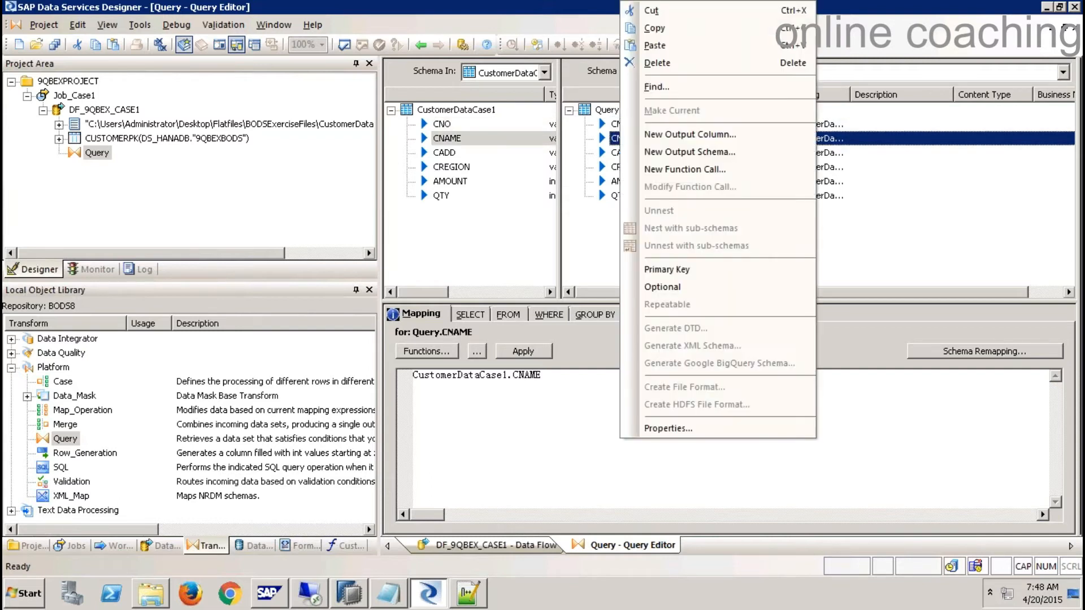
{"action": "left_click", "coordinate": [673, 434]}
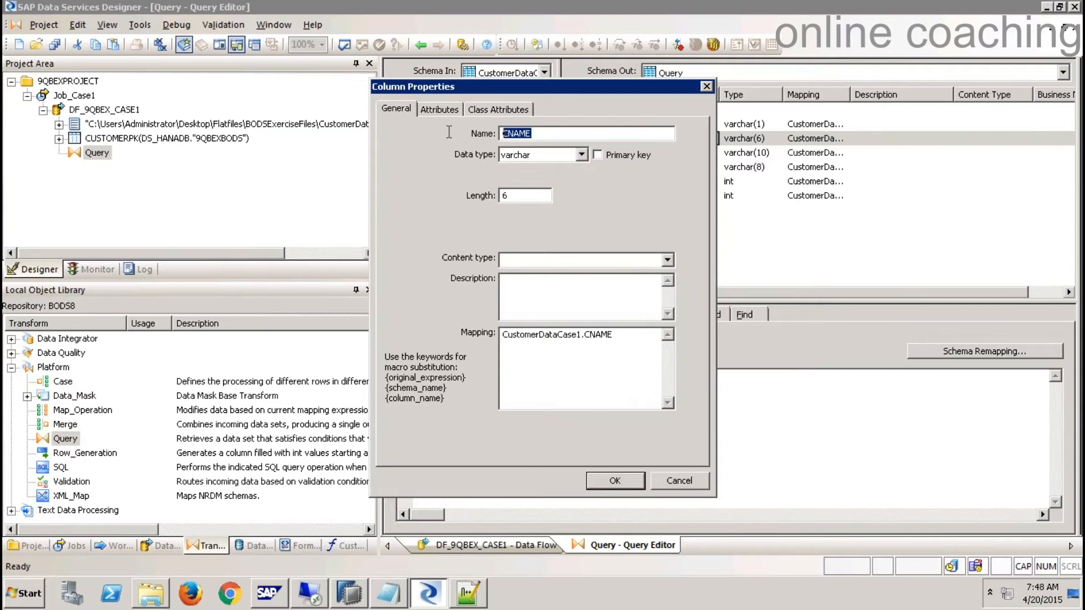
{"action": "type", "text": "CUSTOMERNAME"}
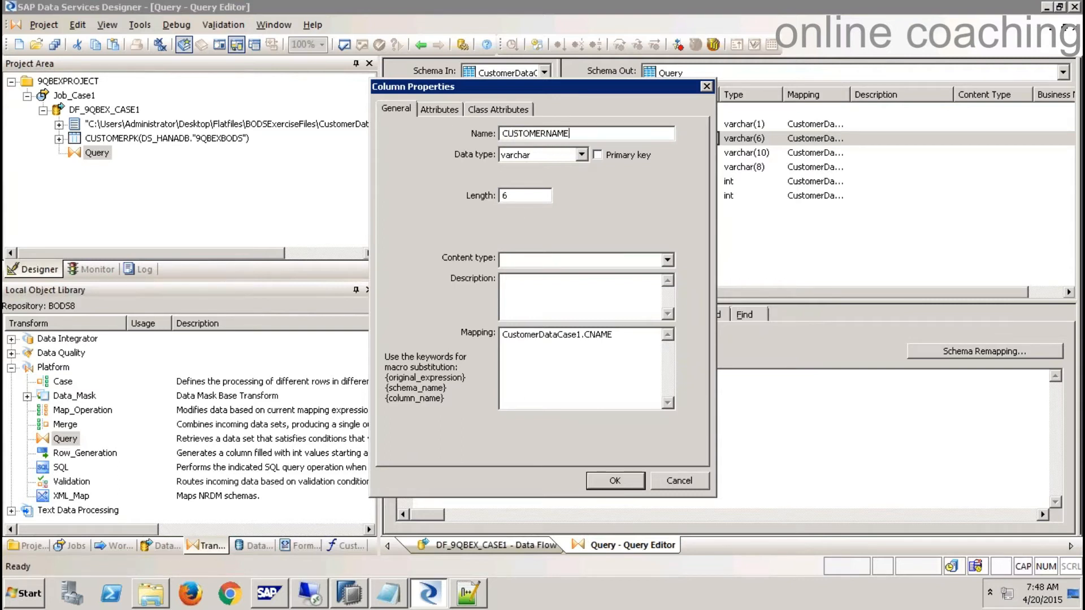
{"action": "left_click_drag", "start_coordinate": [520, 200], "coordinate": [467, 198]}
{"action": "type", "text": "10"}
{"action": "left_click", "coordinate": [614, 481]}
- Rename output columns CADD to CUSTOMERADDRESS and CREGION to REGION
{"action": "left_click", "coordinate": [622, 154]}
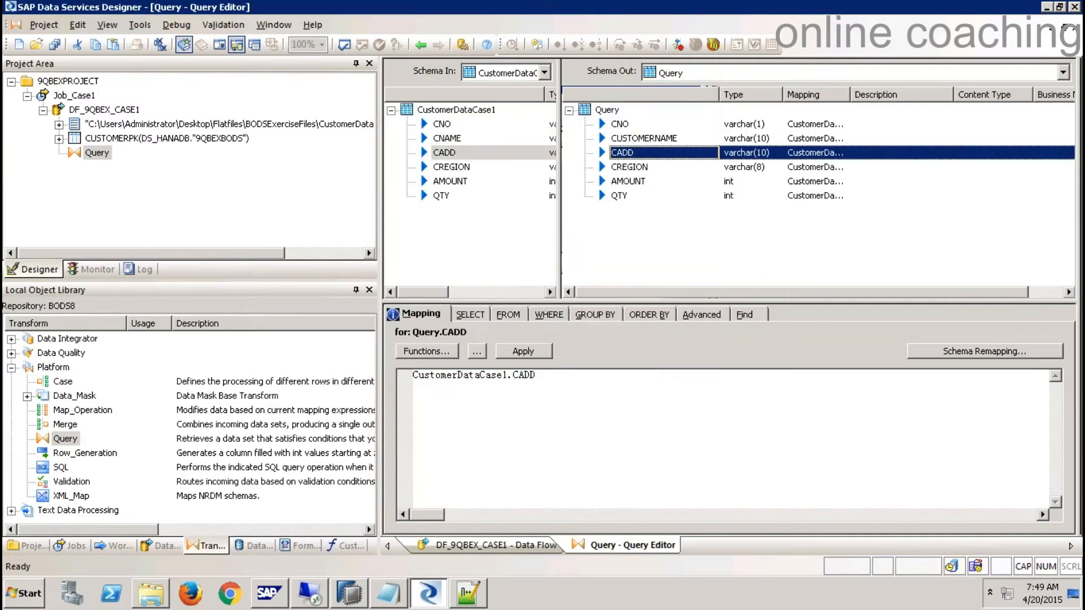
{"action": "right_click", "coordinate": [622, 154]}
{"action": "left_click", "coordinate": [684, 425]}
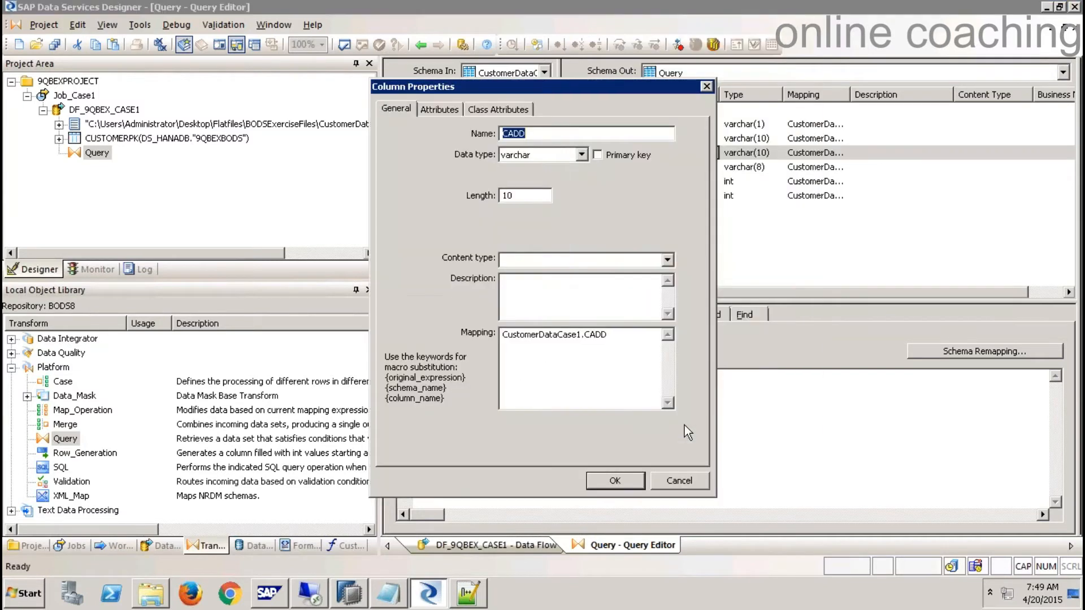
{"action": "type", "text": "CUSTOMERADDRESS"}
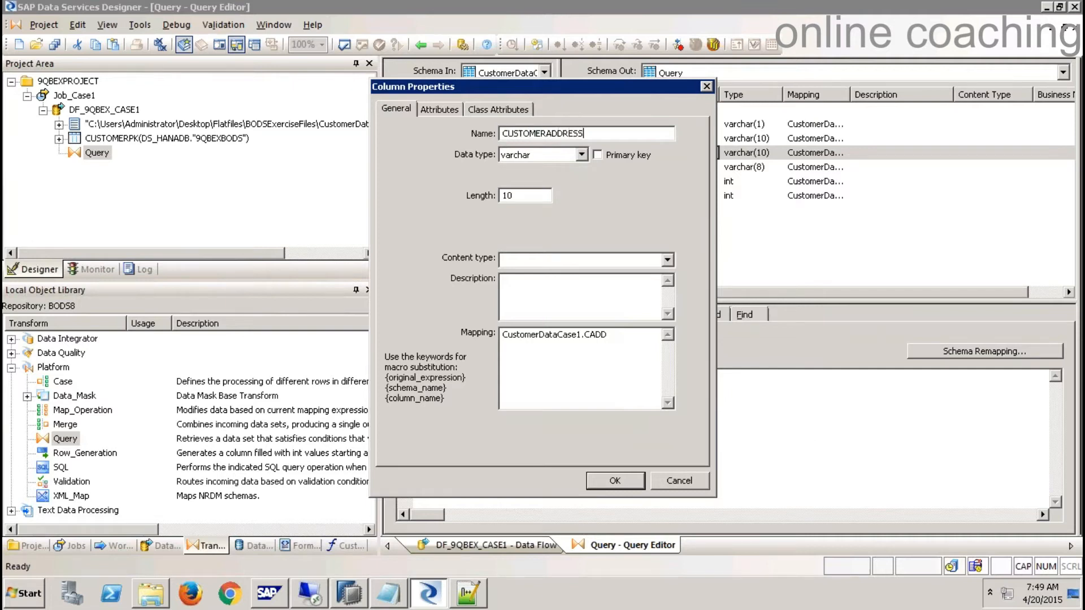
{"action": "left_click", "coordinate": [615, 481]}
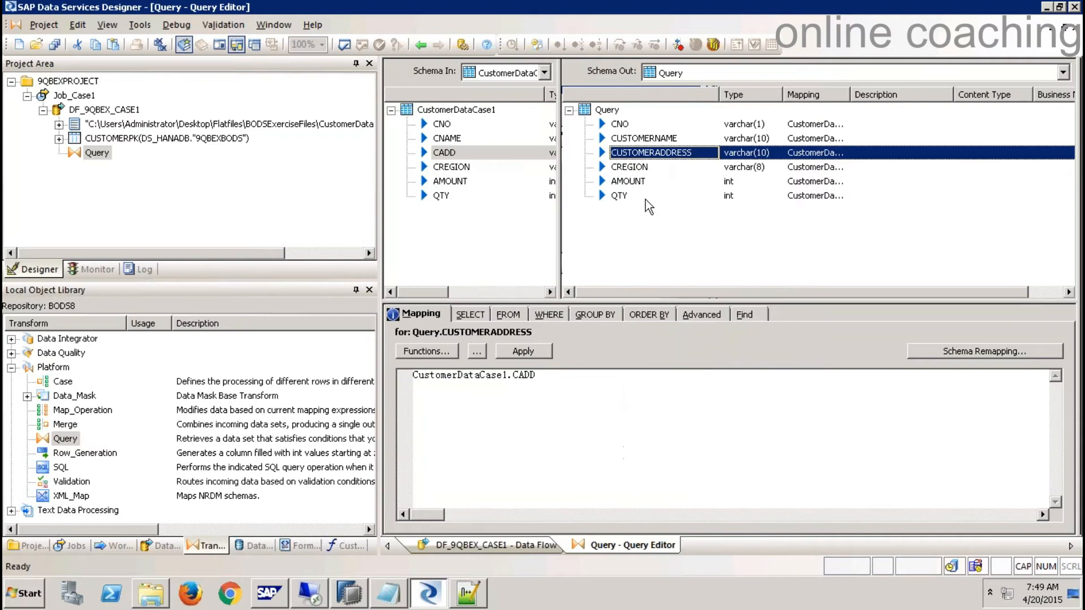
{"action": "left_click", "coordinate": [644, 167]}
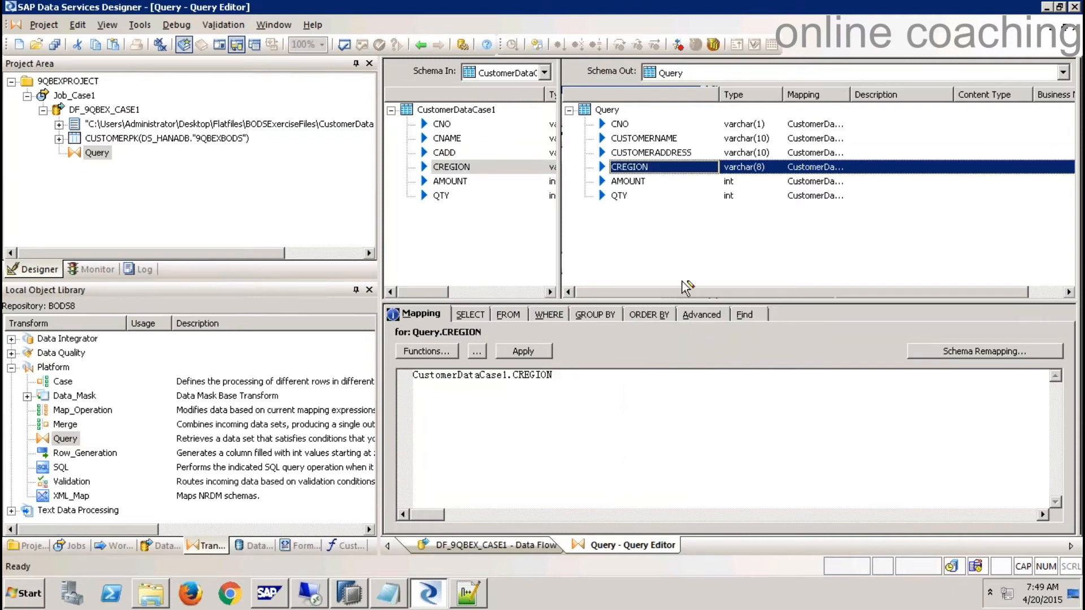
{"action": "right_click", "coordinate": [624, 168]}
{"action": "left_click", "coordinate": [701, 426]}
{"action": "type", "text": "REGION"}
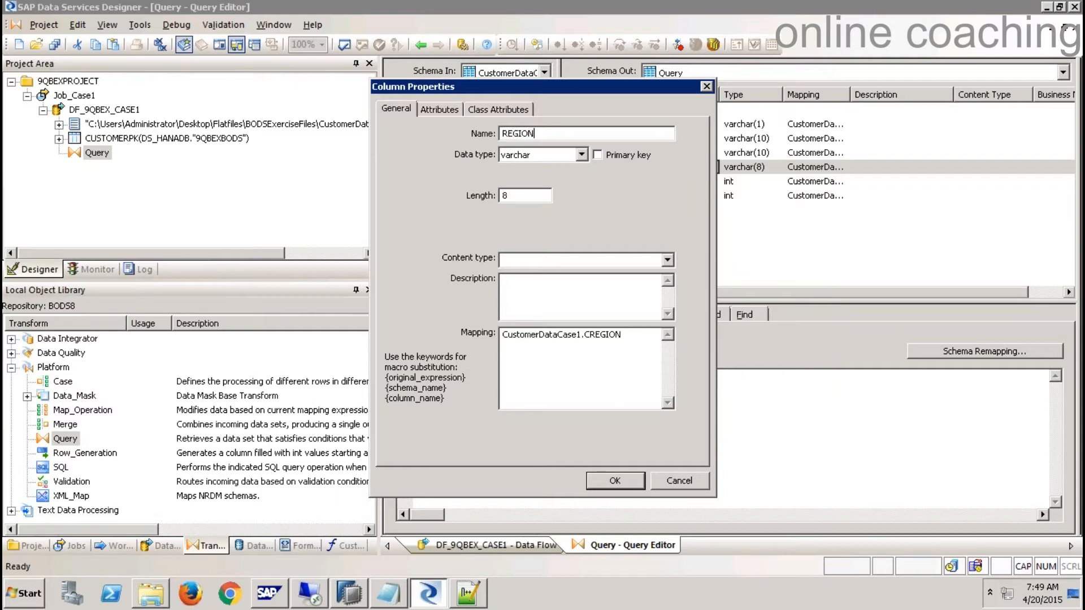
{"action": "left_click", "coordinate": [615, 481]}
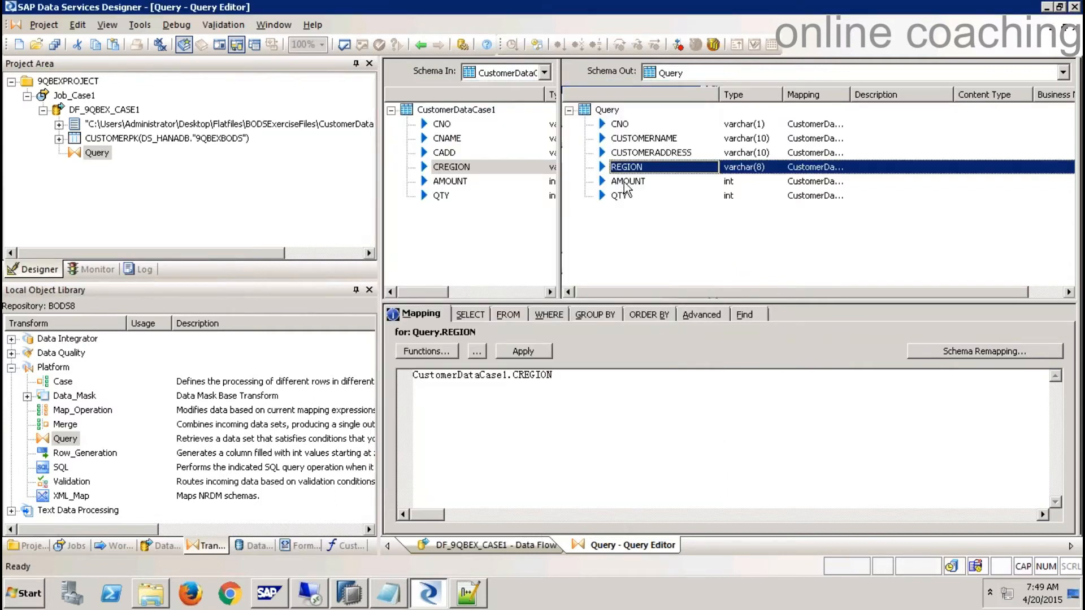
- Check the AMOUNT and QTY mappings, make CNO the primary key, and close the Query Editor
{"action": "left_click", "coordinate": [626, 182]}
{"action": "left_click", "coordinate": [621, 196]}
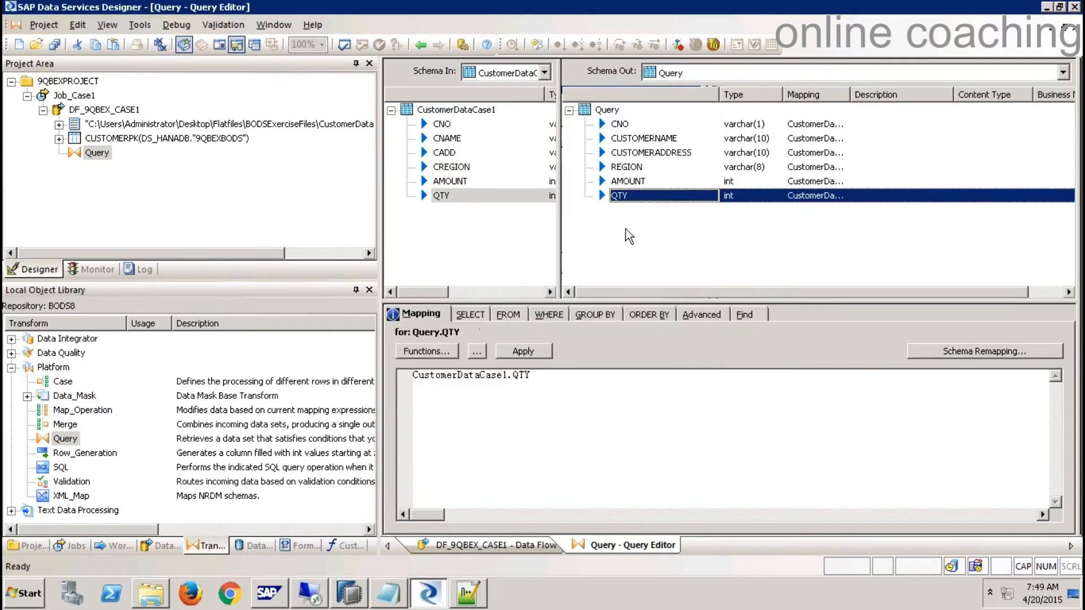
{"action": "left_click", "coordinate": [622, 125]}
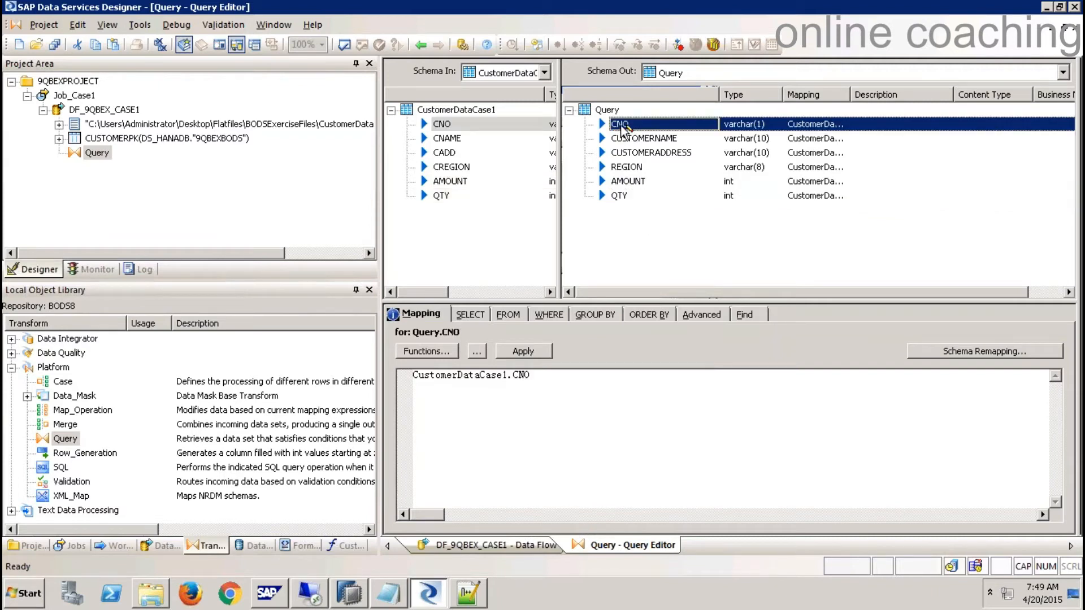
{"action": "right_click", "coordinate": [623, 129]}
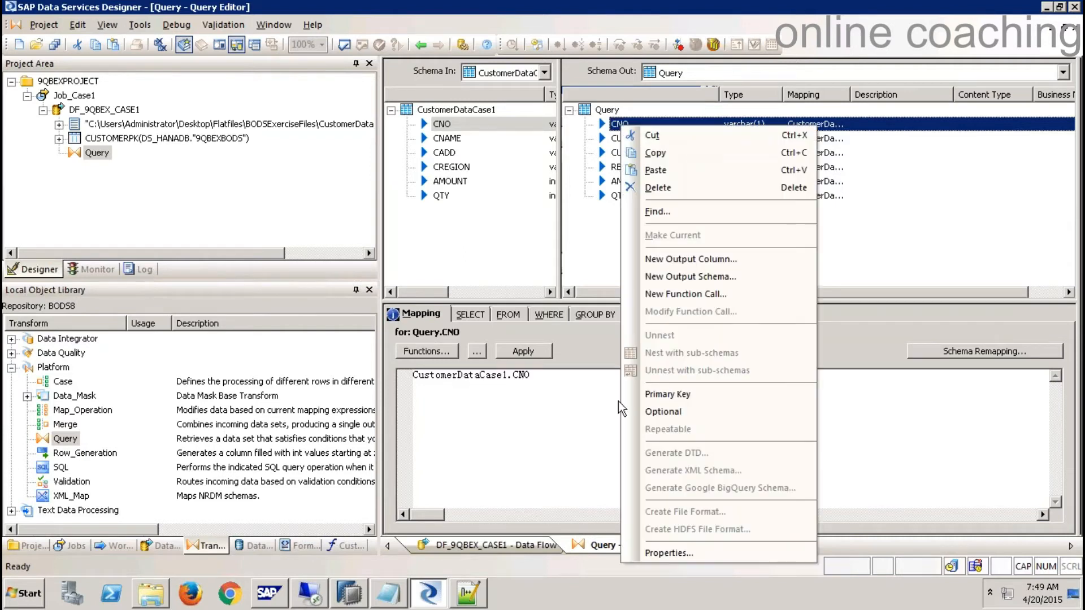
{"action": "left_click", "coordinate": [678, 394]}
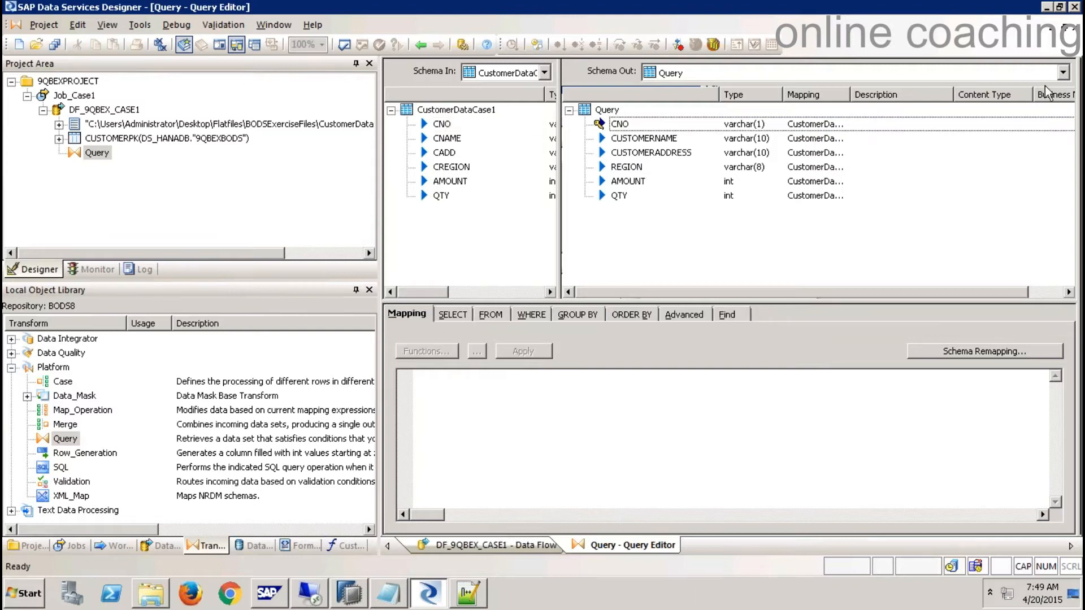
{"action": "left_click", "coordinate": [1077, 27]}
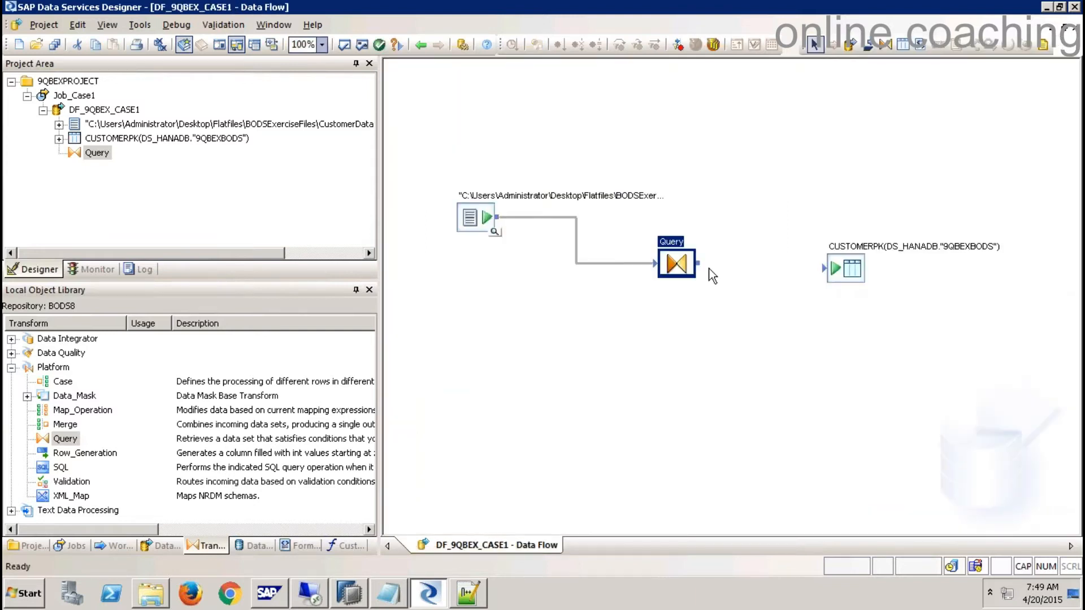
- Link the Query output to the CUSTOMERPK target and bring up Job_Case1's actions
{"action": "left_click_drag", "start_coordinate": [699, 264], "coordinate": [828, 277]}
{"action": "left_click", "coordinate": [89, 97]}
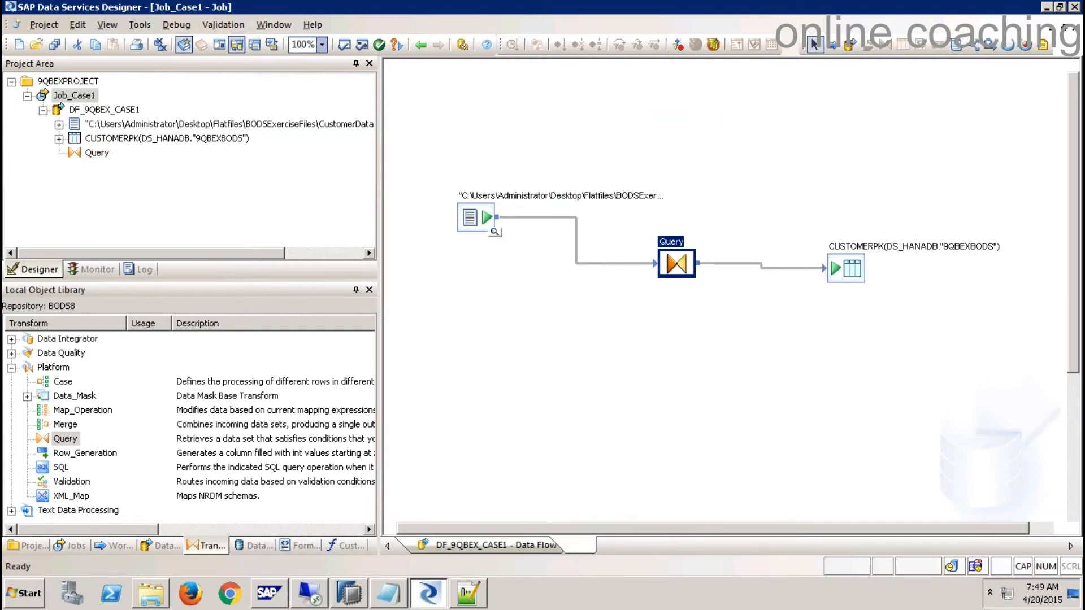
{"action": "right_click", "coordinate": [86, 96]}
- Execute Job_Case1, saving all changes and running with the default execution settings
{"action": "left_click", "coordinate": [126, 107]}
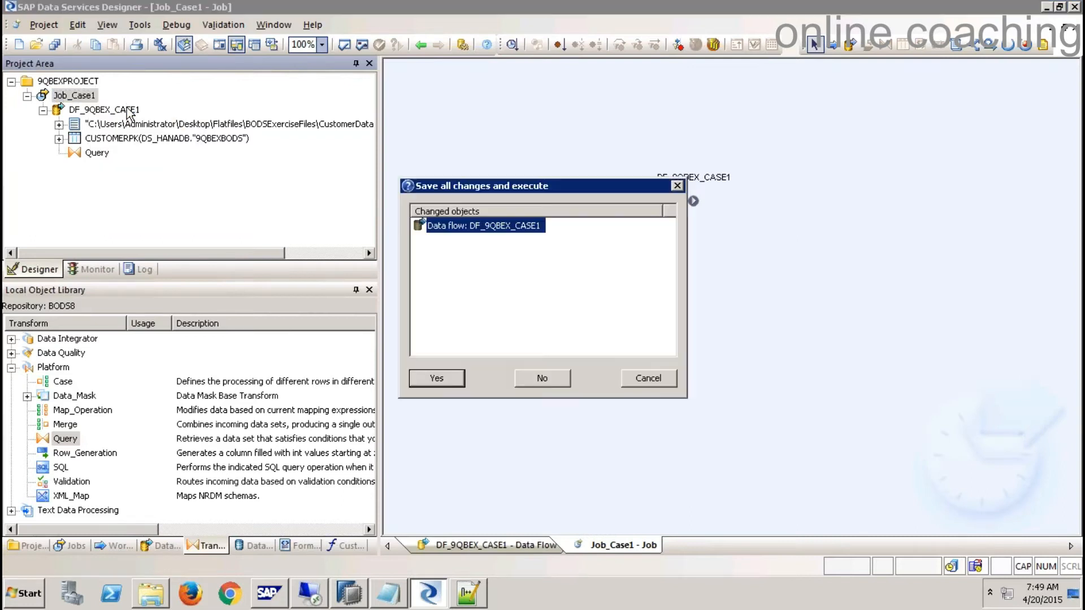
{"action": "left_click", "coordinate": [438, 378]}
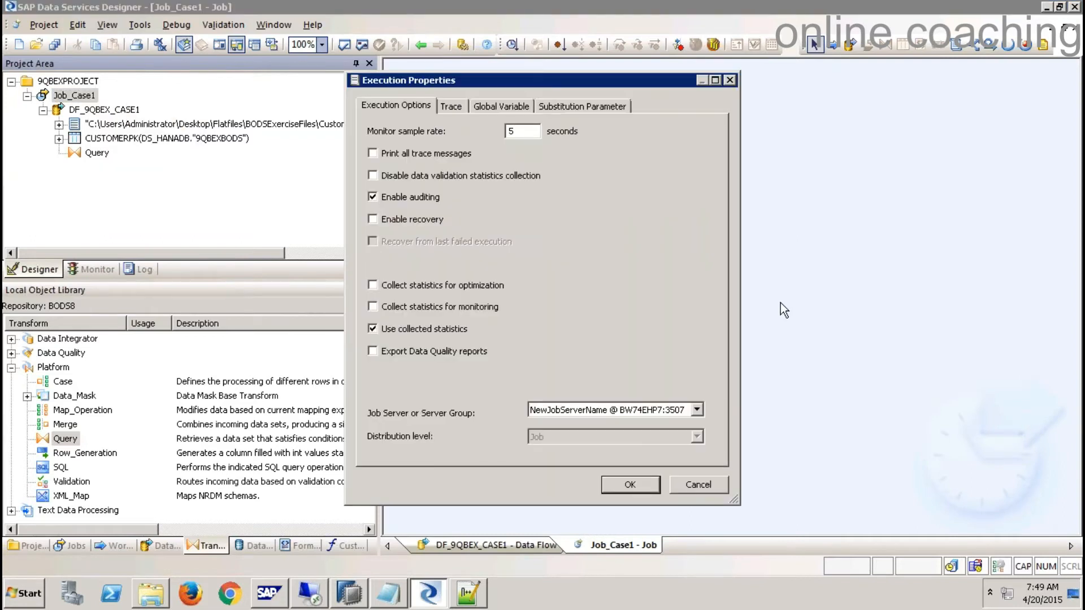
{"action": "left_click", "coordinate": [641, 485]}
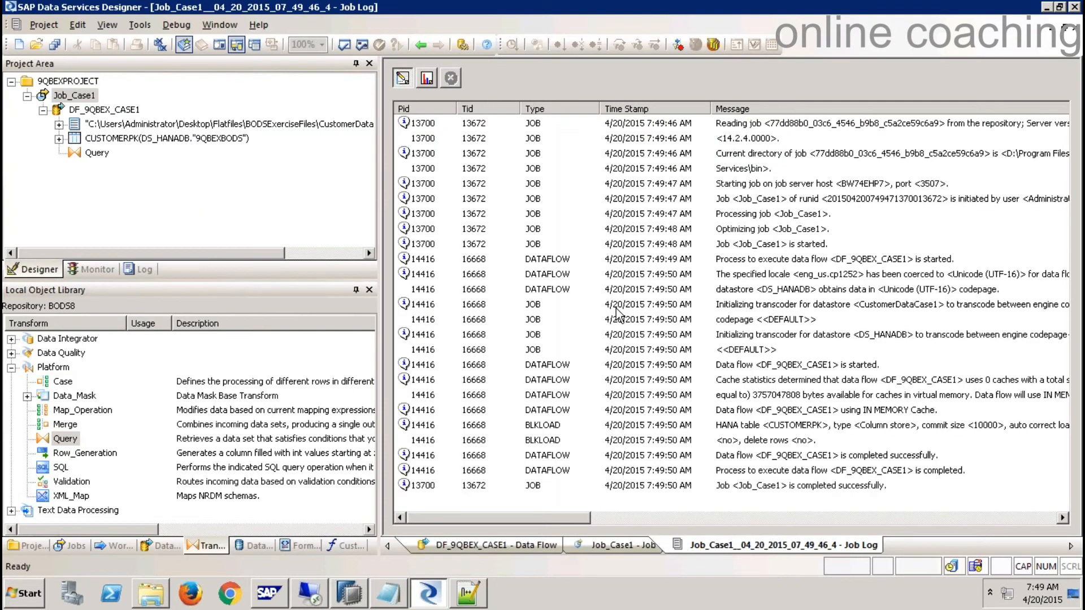
- In HANA Studio, close the CUSTOMER data preview and refresh the Tables folder
{"action": "left_click", "coordinate": [349, 593]}
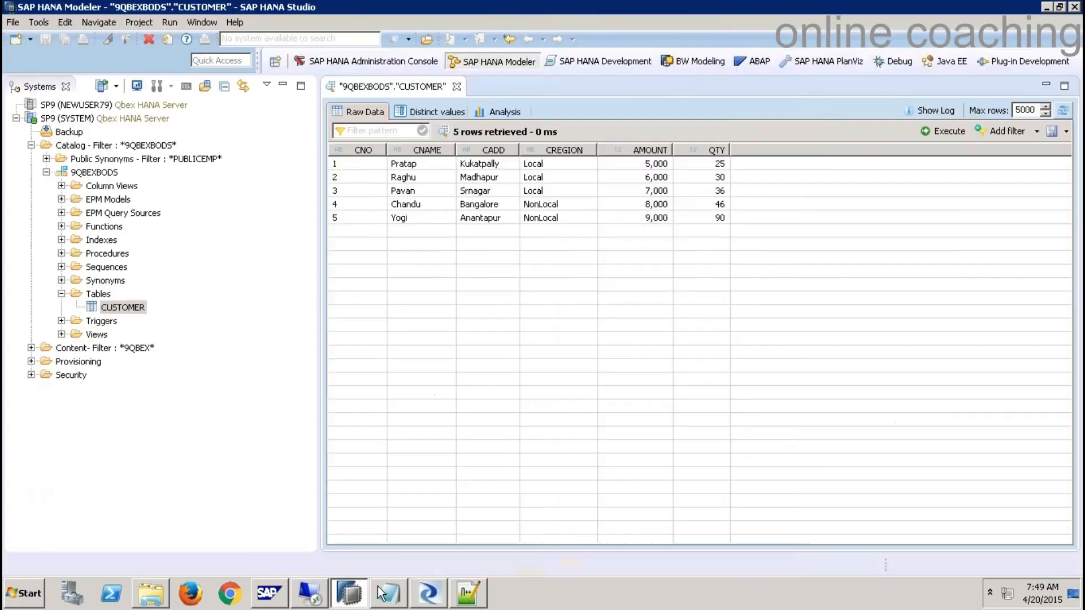
{"action": "left_click", "coordinate": [457, 86]}
{"action": "right_click", "coordinate": [103, 294]}
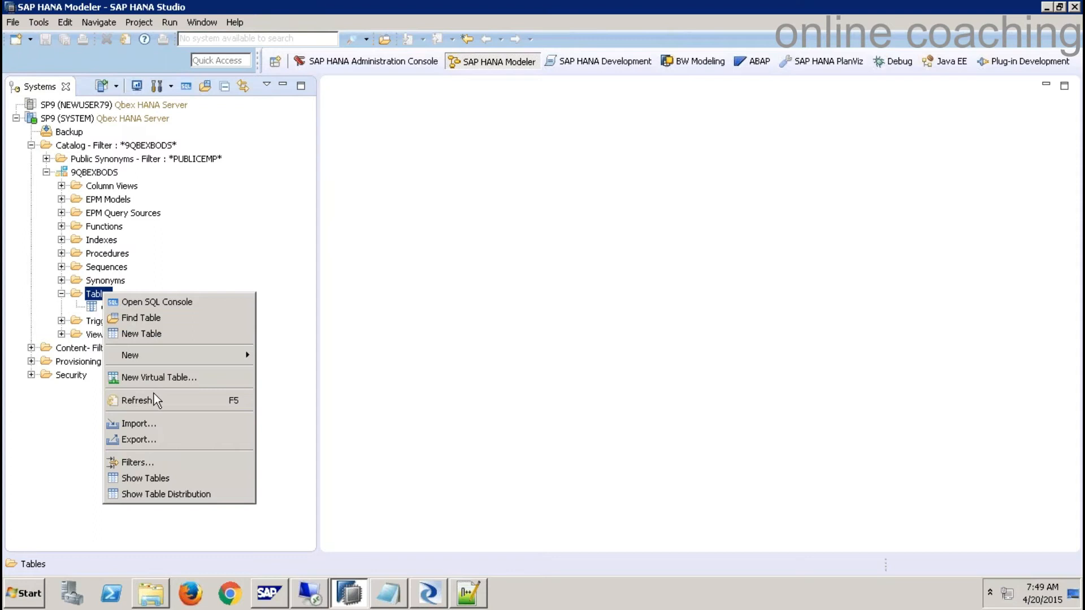
{"action": "left_click", "coordinate": [152, 399]}
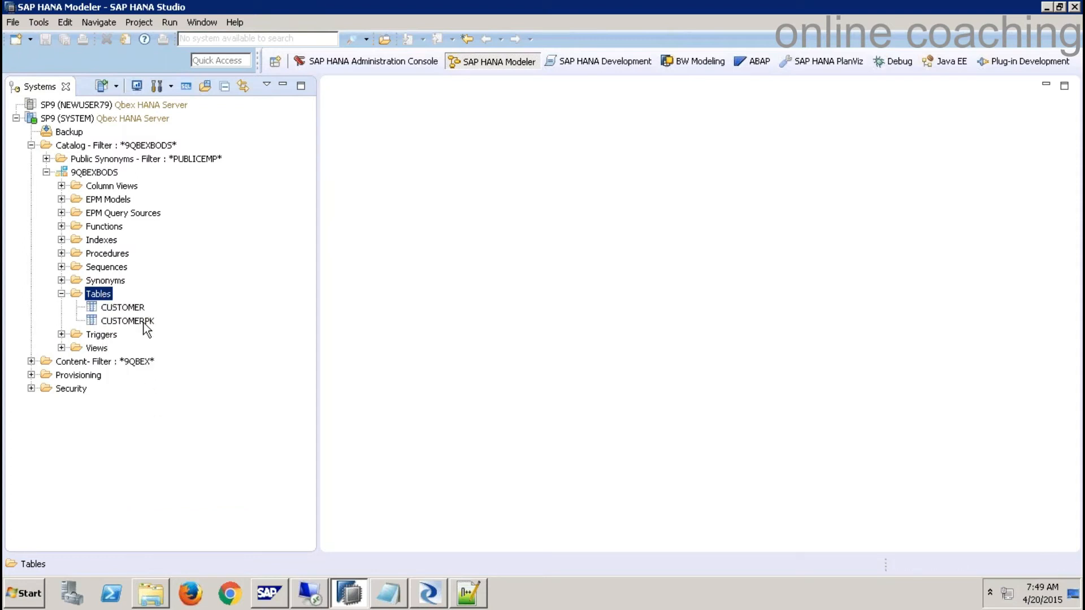
- Review CUSTOMERPK's loaded rows and definition, close both tabs, and open a new SQL console
{"action": "left_click", "coordinate": [144, 322]}
{"action": "right_click", "coordinate": [144, 323]}
{"action": "left_click", "coordinate": [204, 180]}
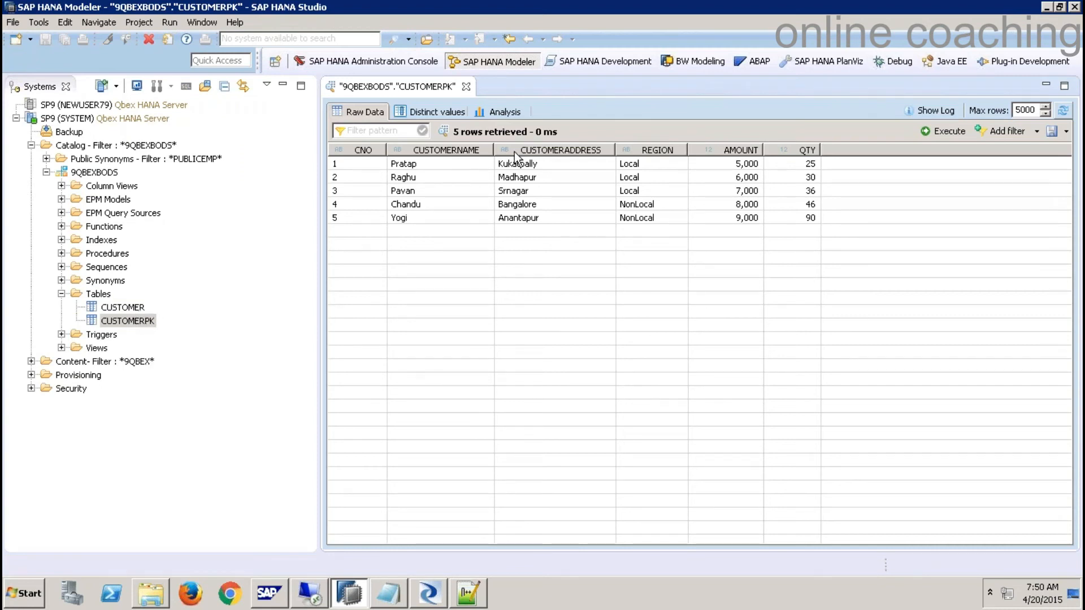
{"action": "right_click", "coordinate": [139, 320]}
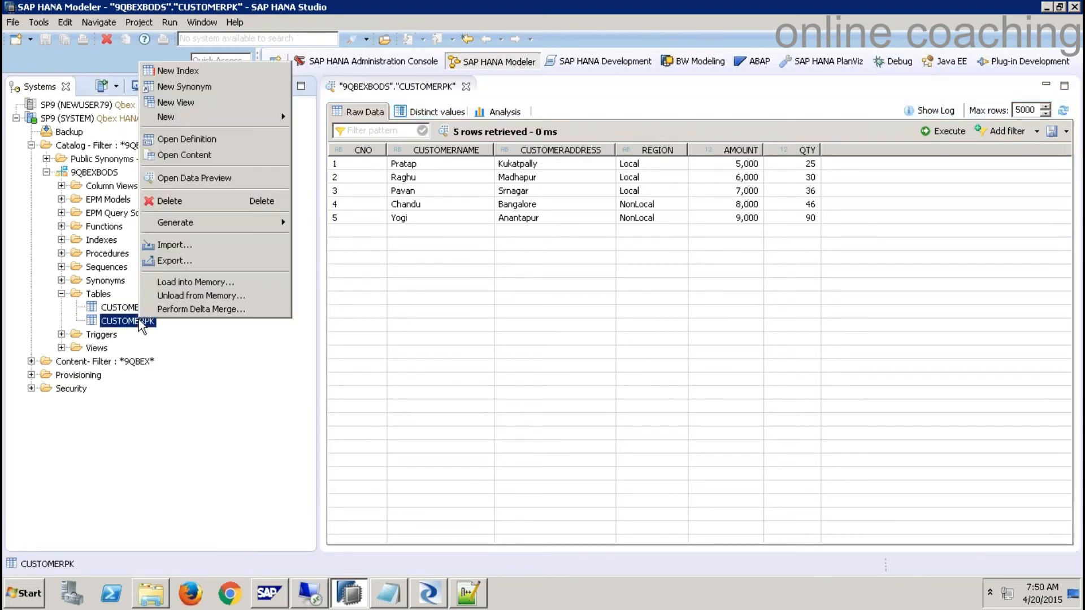
{"action": "left_click", "coordinate": [207, 145]}
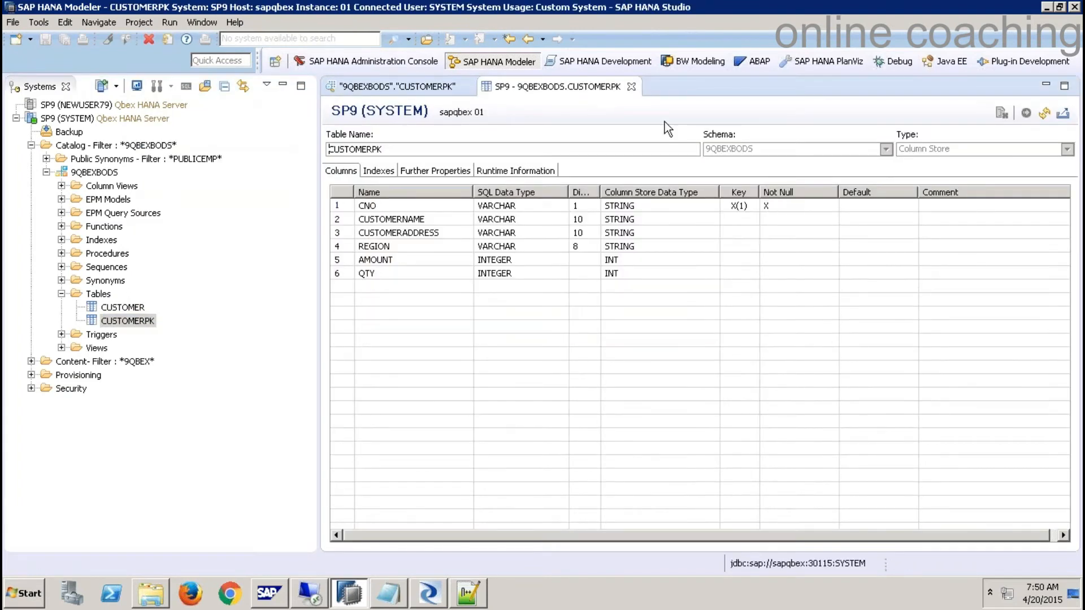
{"action": "left_click", "coordinate": [631, 86]}
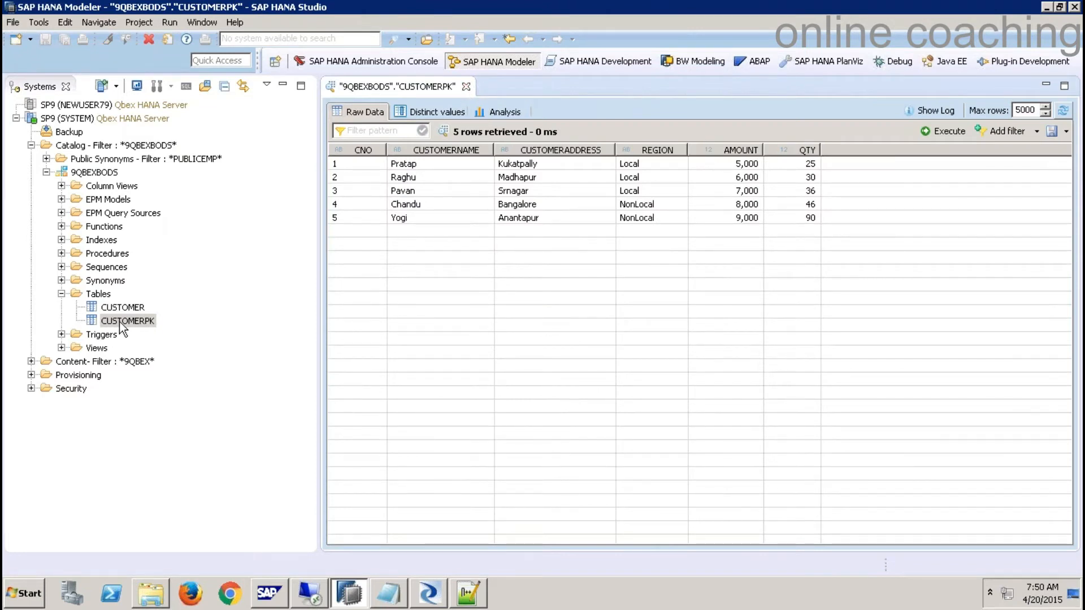
{"action": "left_click", "coordinate": [467, 86]}
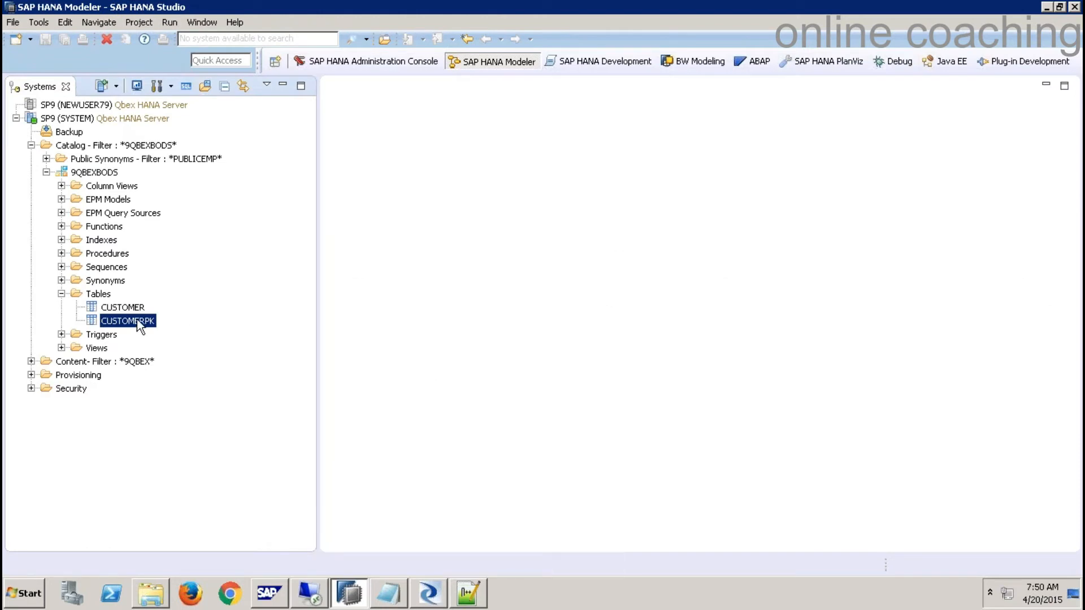
{"action": "left_click", "coordinate": [112, 147]}
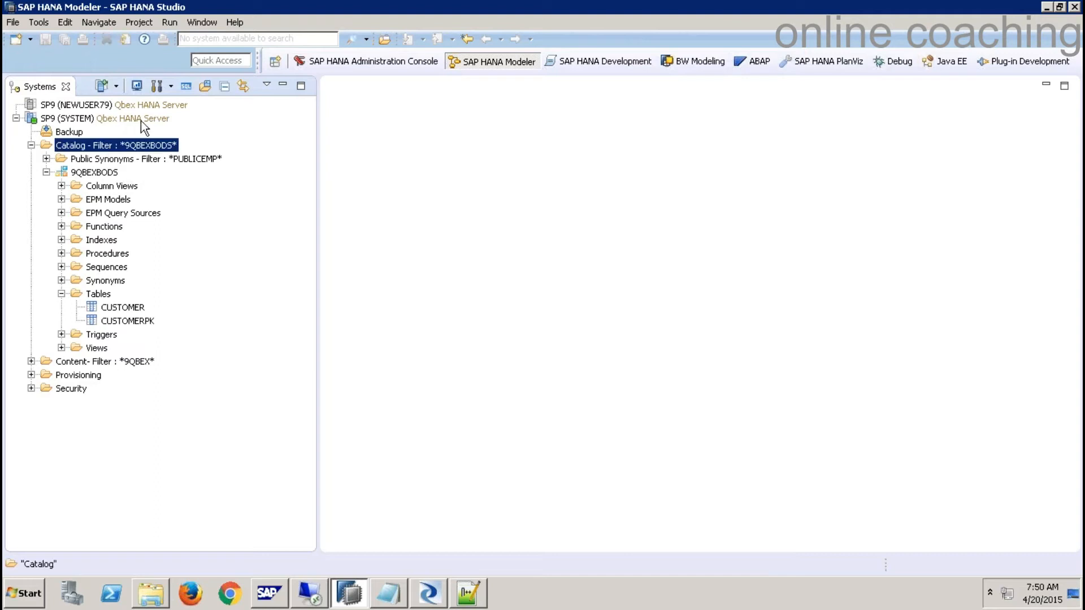
{"action": "left_click", "coordinate": [186, 86]}
- Begin a CREATE COLUMN TABLE statement for "9QBEXBODS"."T_CUSTOMER" in the SQL console
{"action": "key", "text": "Return"}
{"action": "type", "text": "C"}
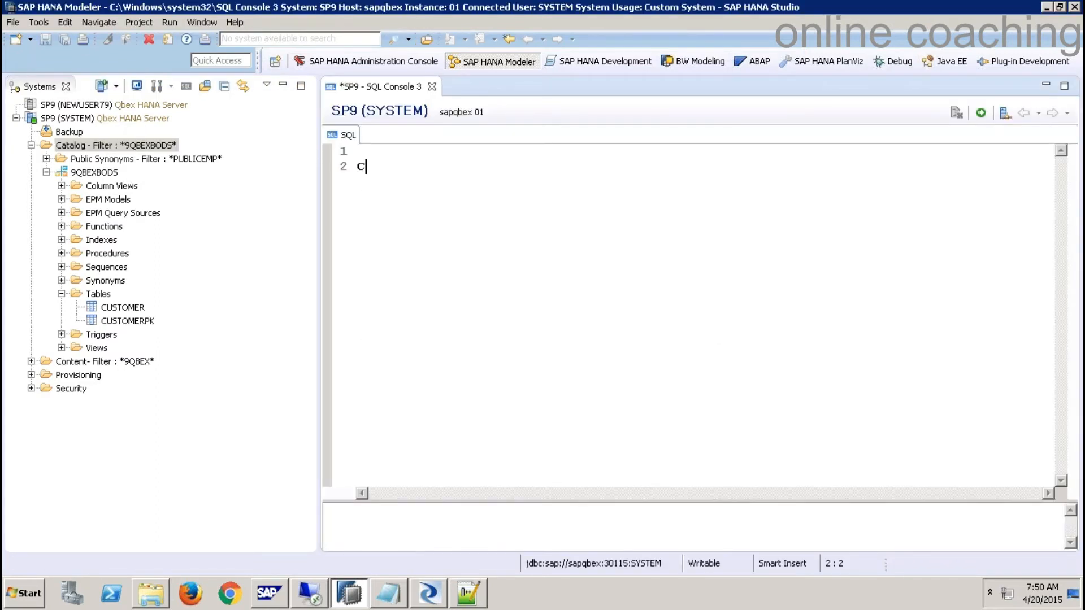
{"action": "type", "text": "REATE COLUMN TABLE "}
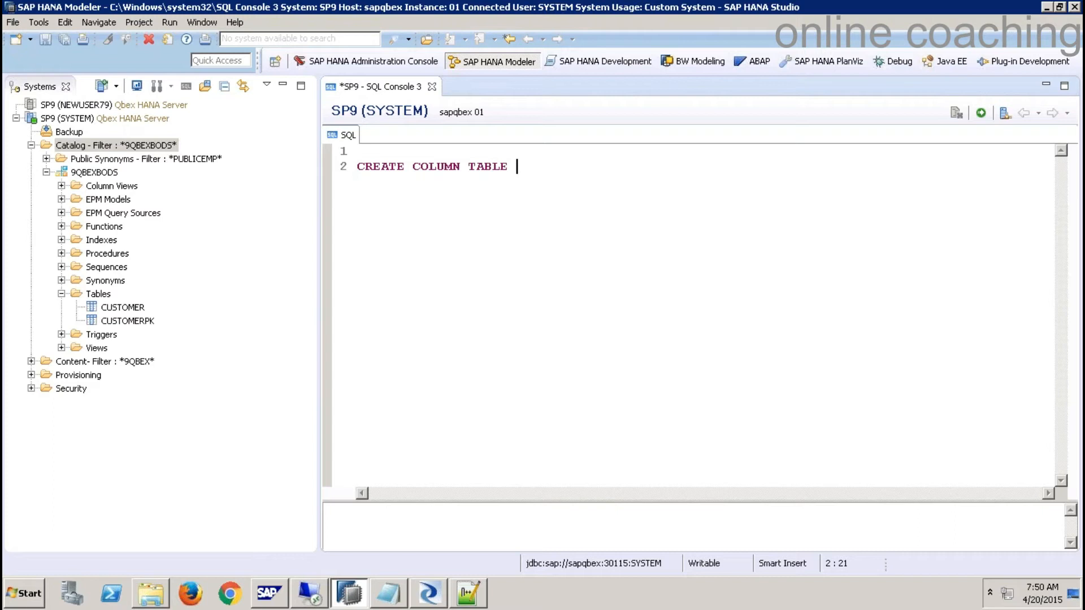
{"action": "type", "text": "\"9QBEXBODS\".\""}
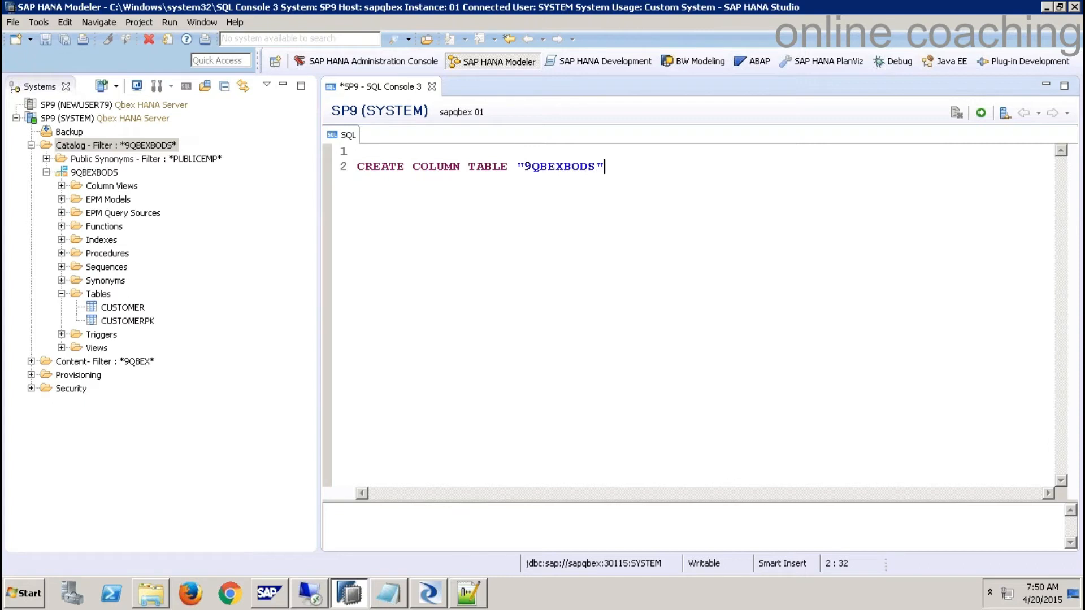
{"action": "type", "text": "CUSTOM"}
{"action": "type", "text": "ER"}
{"action": "type", "text": "TAB"}
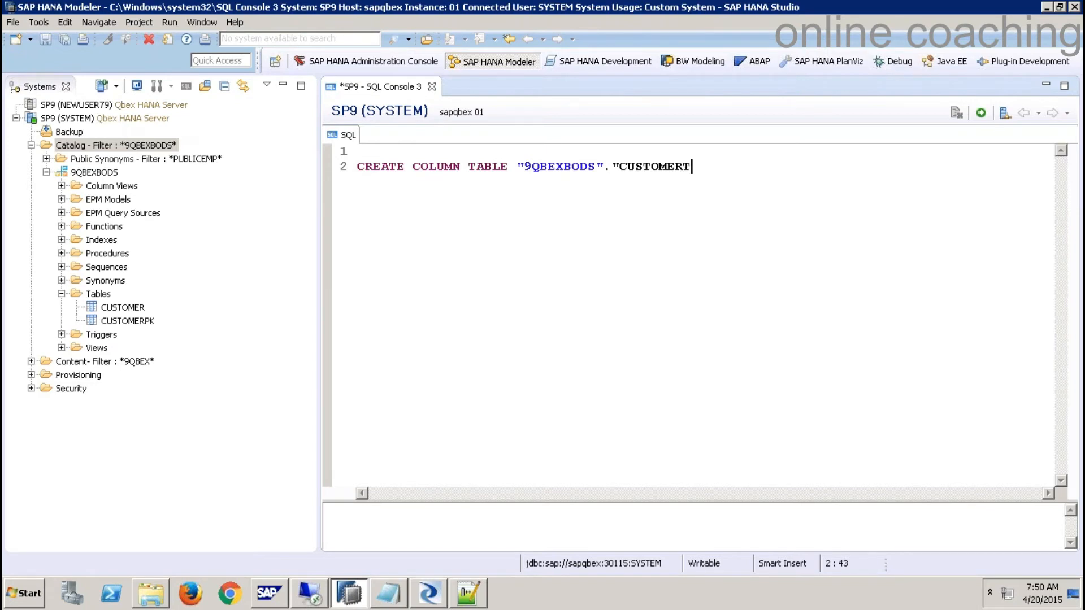
{"action": "key", "text": "BackSpace"}
{"action": "key", "text": "BackSpace"}
{"action": "key", "text": "BackSpace"}
{"action": "key", "text": "Left"}
{"action": "key", "text": "Left"}
{"action": "key", "text": "Left"}
{"action": "key", "text": "Left"}
{"action": "key", "text": "Left"}
{"action": "key", "text": "Left"}
{"action": "key", "text": "Left"}
{"action": "key", "text": "Left"}
{"action": "type", "text": "T_"}
{"action": "key", "text": "End"}
{"action": "type", "text": "\""}
- Complete the statement with LIKE the CUSTOMERPK table and execute it
{"action": "key", "text": "Return"}
{"action": "type", "text": "AS"}
{"action": "key", "text": "Return"}
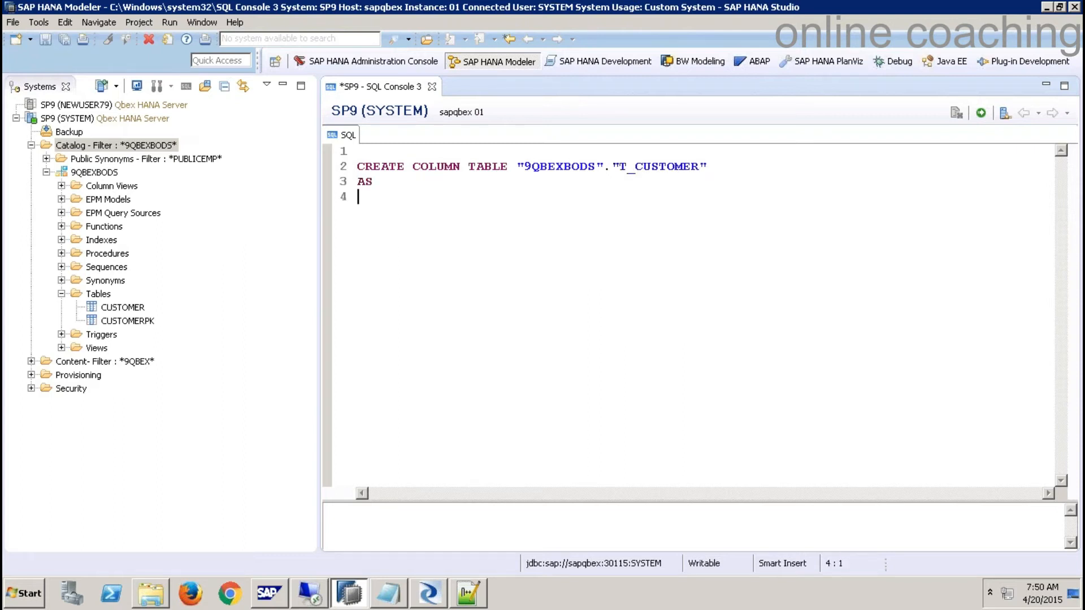
{"action": "key", "text": "BackSpace"}
{"action": "key", "text": "BackSpace"}
{"action": "key", "text": "BackSpace"}
{"action": "type", "text": "LIKE"}
{"action": "left_click_drag", "start_coordinate": [148, 322], "coordinate": [359, 191]}
{"action": "left_click_drag", "start_coordinate": [629, 190], "coordinate": [343, 149]}
{"action": "left_click", "coordinate": [982, 113]}
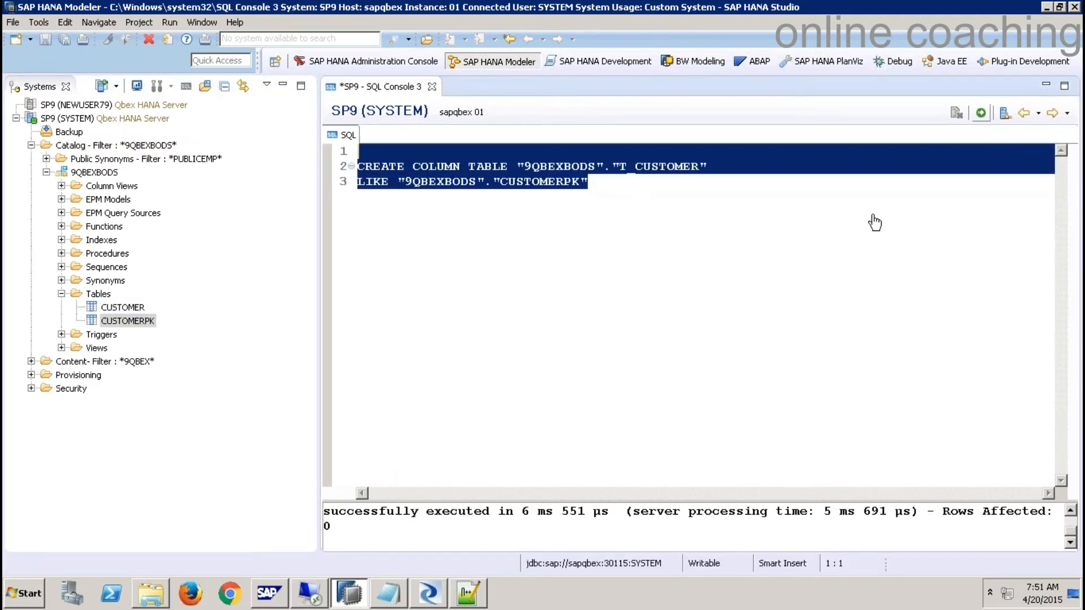
- Refresh the catalog and expand the 9QBEXBODS Tables folder to confirm T_CUSTOMER exists
{"action": "right_click", "coordinate": [105, 298]}
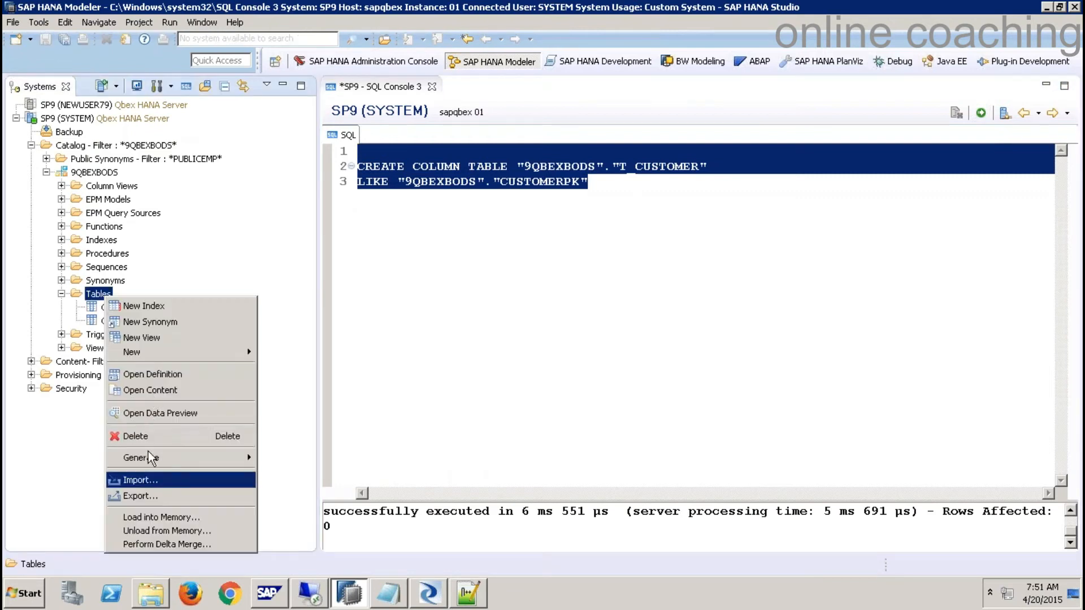
{"action": "right_click", "coordinate": [97, 173]}
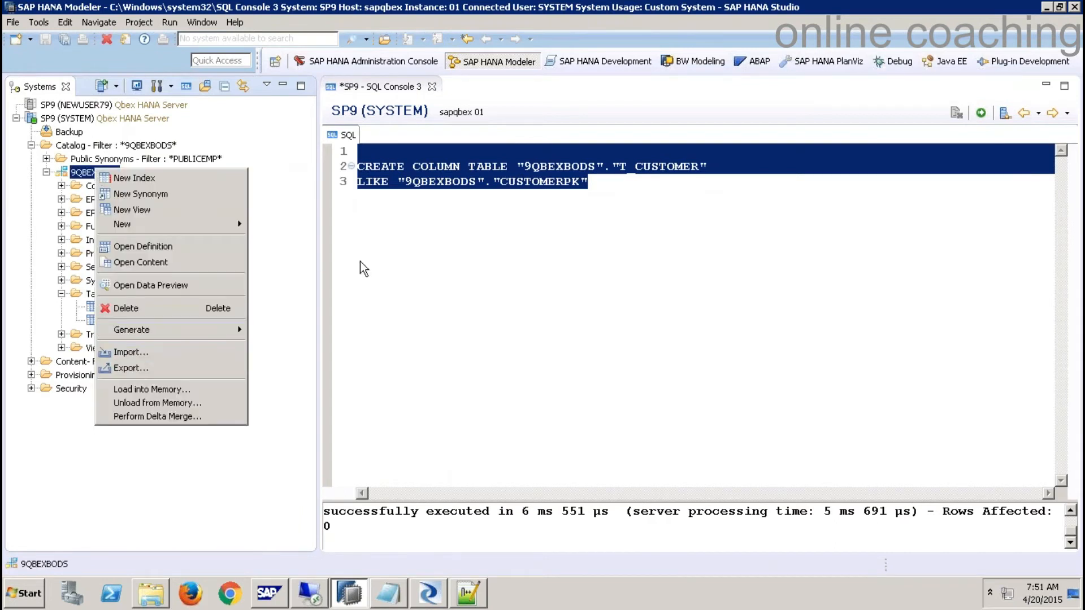
{"action": "left_click", "coordinate": [455, 266]}
{"action": "right_click", "coordinate": [97, 148]}
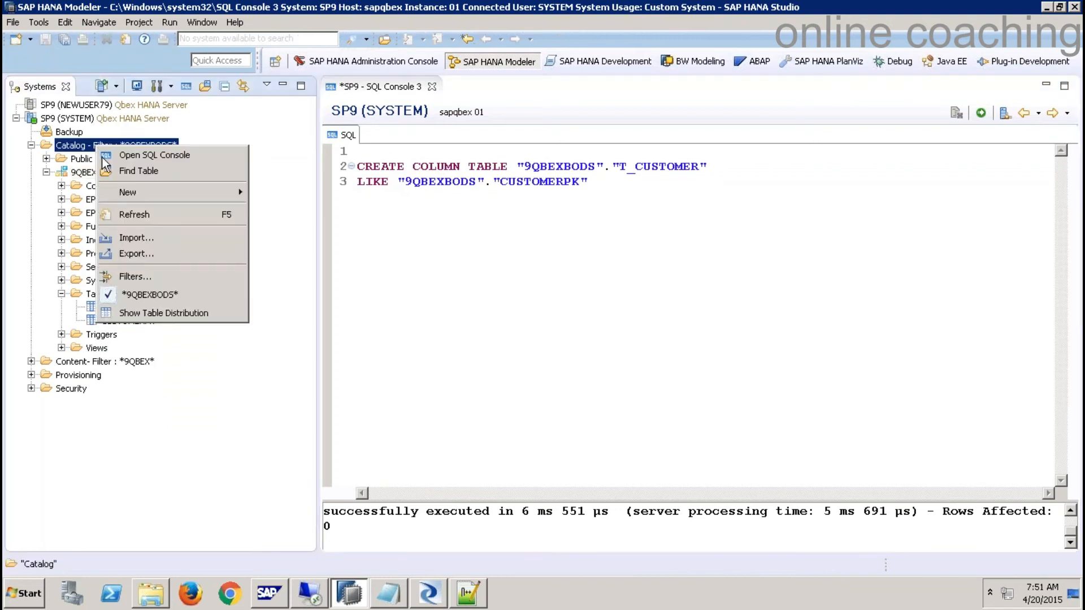
{"action": "left_click", "coordinate": [136, 213]}
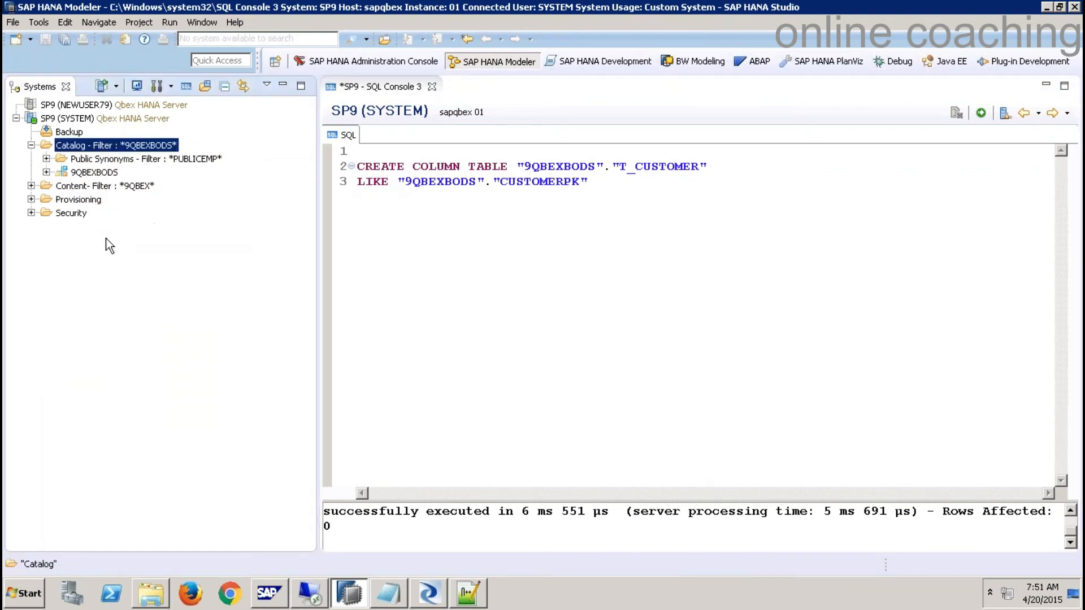
{"action": "left_click", "coordinate": [47, 173]}
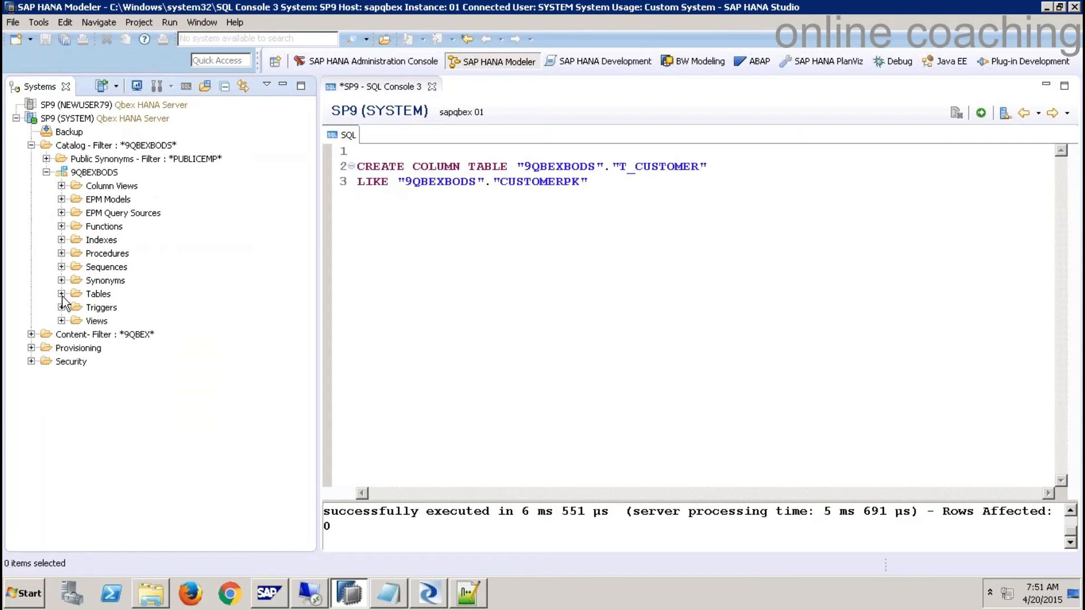
{"action": "left_click", "coordinate": [61, 294]}
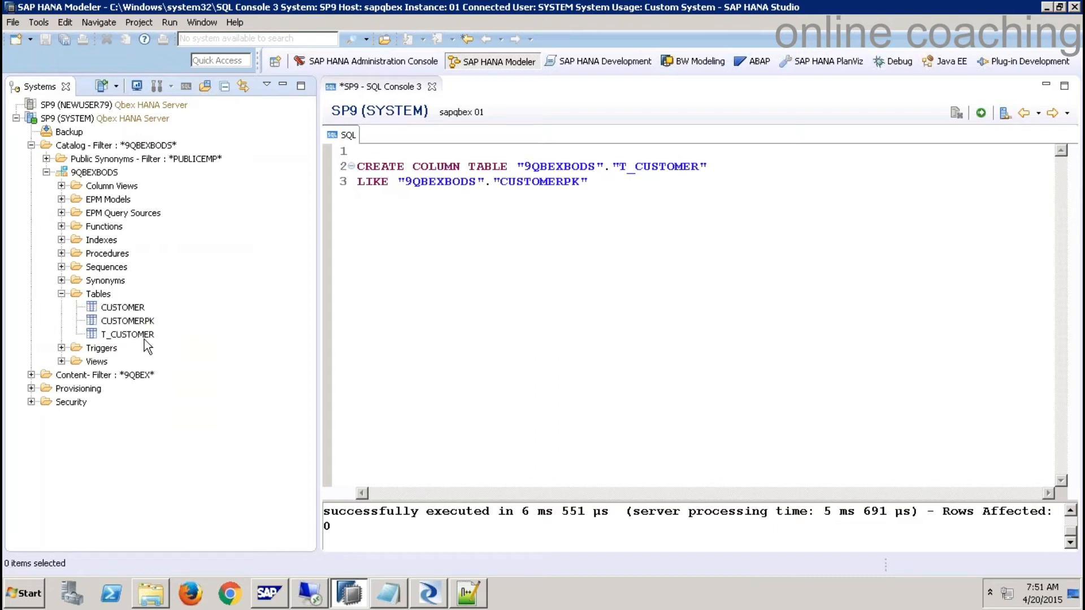
- Discard the SQL console, preview the empty T_CUSTOMER table, and return to Data Services Designer
{"action": "left_click", "coordinate": [432, 87]}
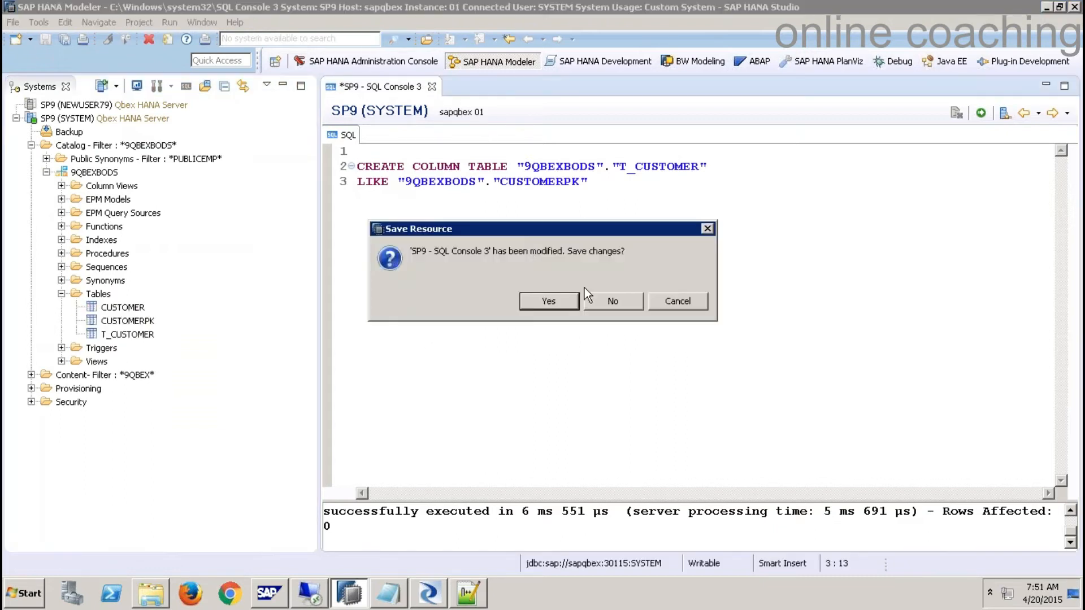
{"action": "left_click", "coordinate": [618, 309]}
{"action": "right_click", "coordinate": [140, 337]}
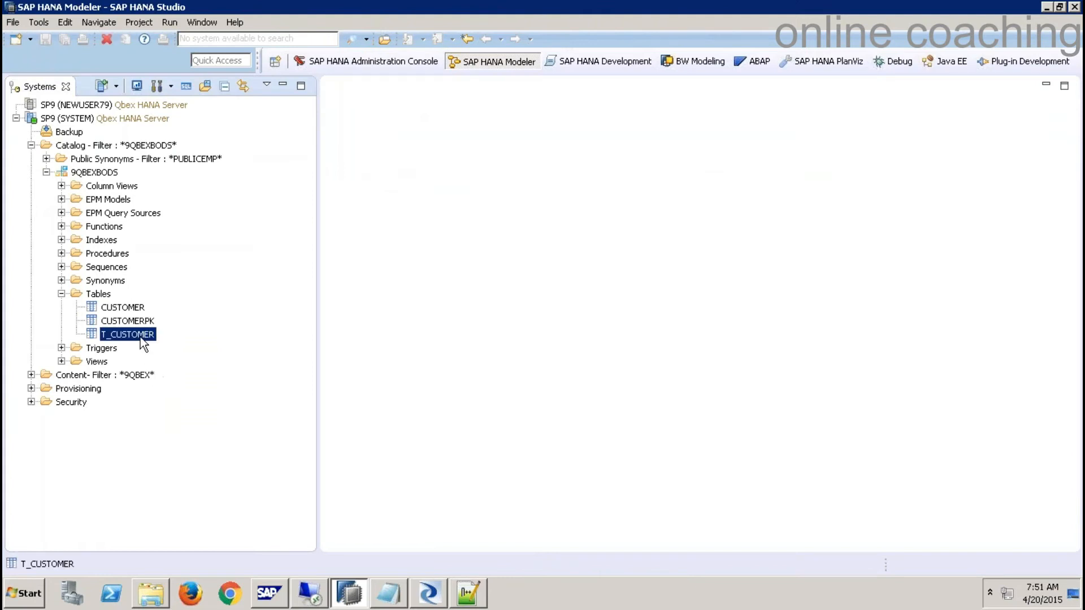
{"action": "left_click", "coordinate": [231, 202]}
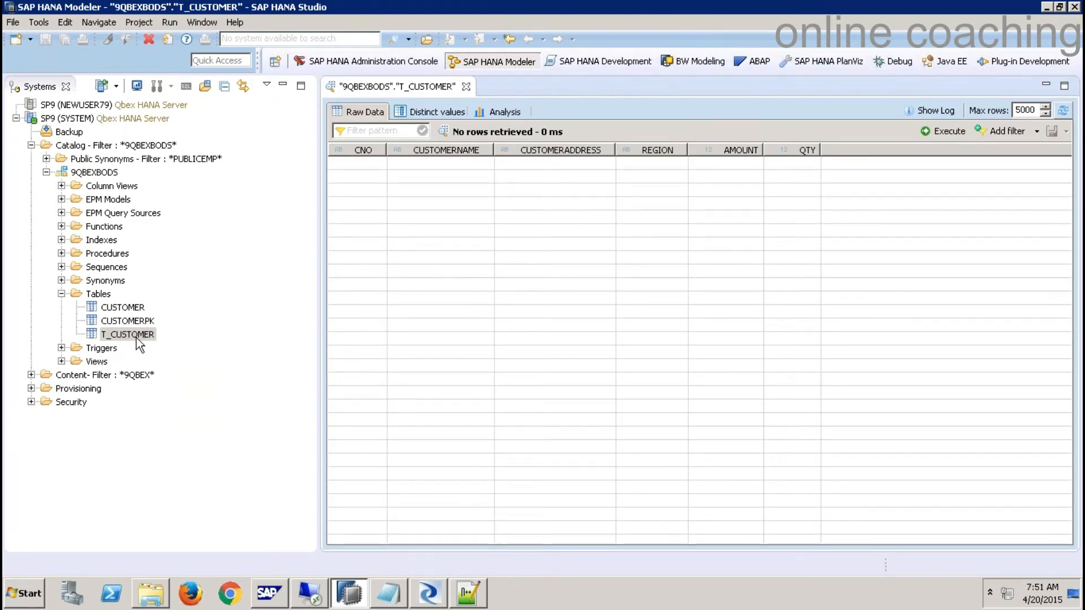
{"action": "left_click", "coordinate": [430, 595]}
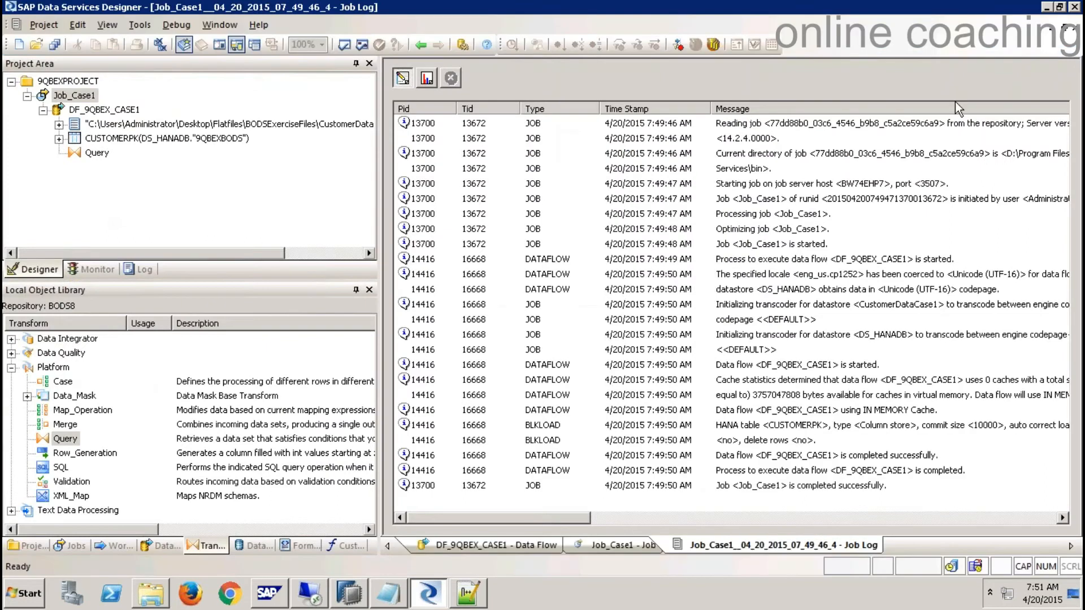
- Delete the CUSTOMERPK target from DF_9QBEX_CASE1 and bring up the datastores list
{"action": "left_click", "coordinate": [1073, 28]}
{"action": "double_click", "coordinate": [671, 203]}
{"action": "left_click", "coordinate": [842, 270]}
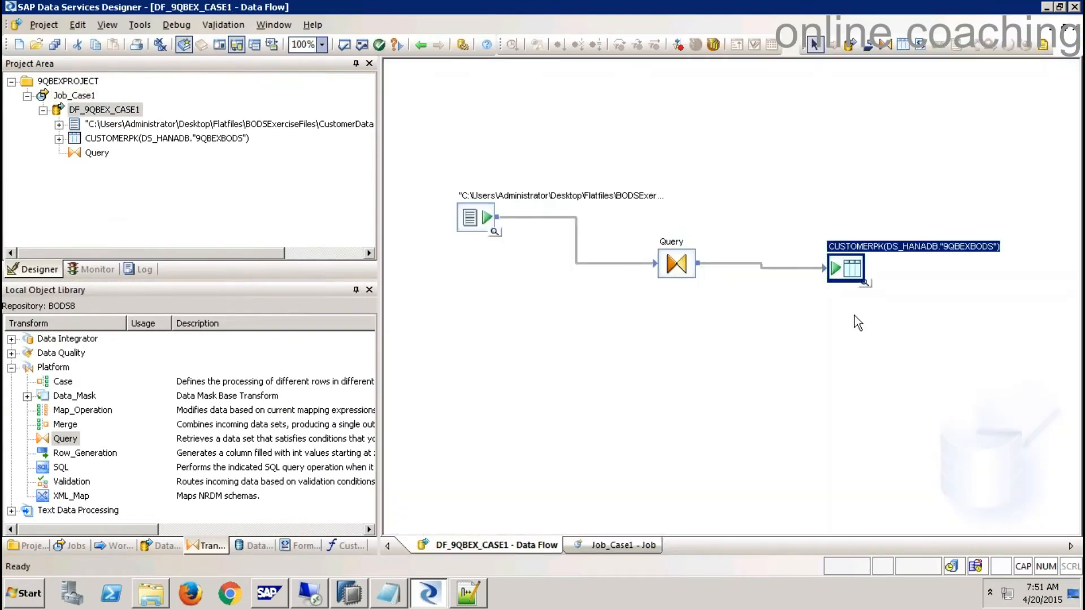
{"action": "key", "text": "Delete"}
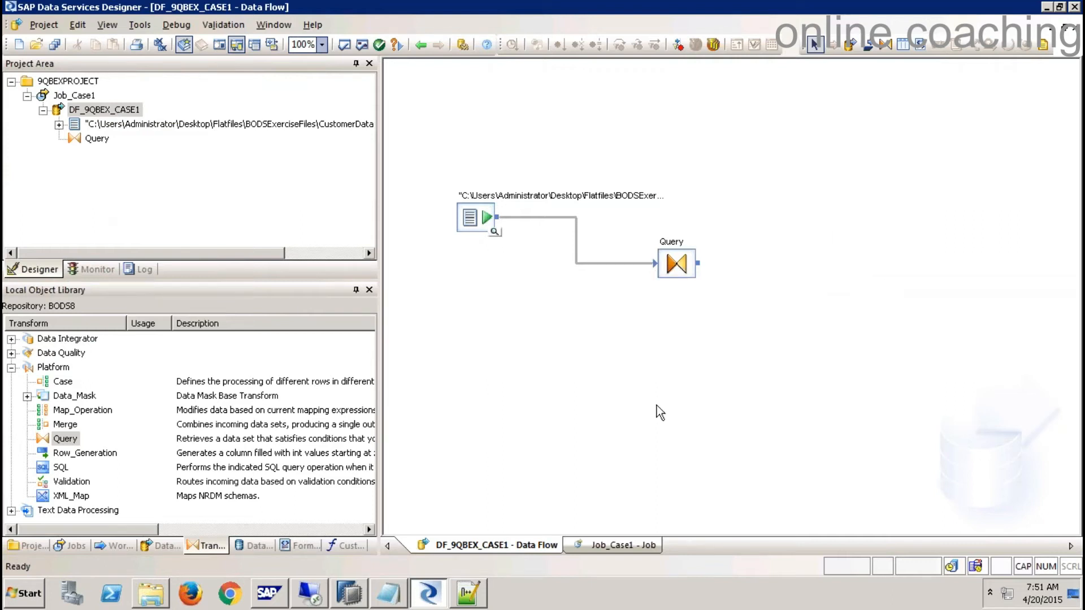
{"action": "left_click", "coordinate": [260, 547]}
- Import T_CUSTOMER by name, owner 9QBEXBODS, into DS_HANADB's Tables and expand the list
{"action": "left_click", "coordinate": [12, 353]}
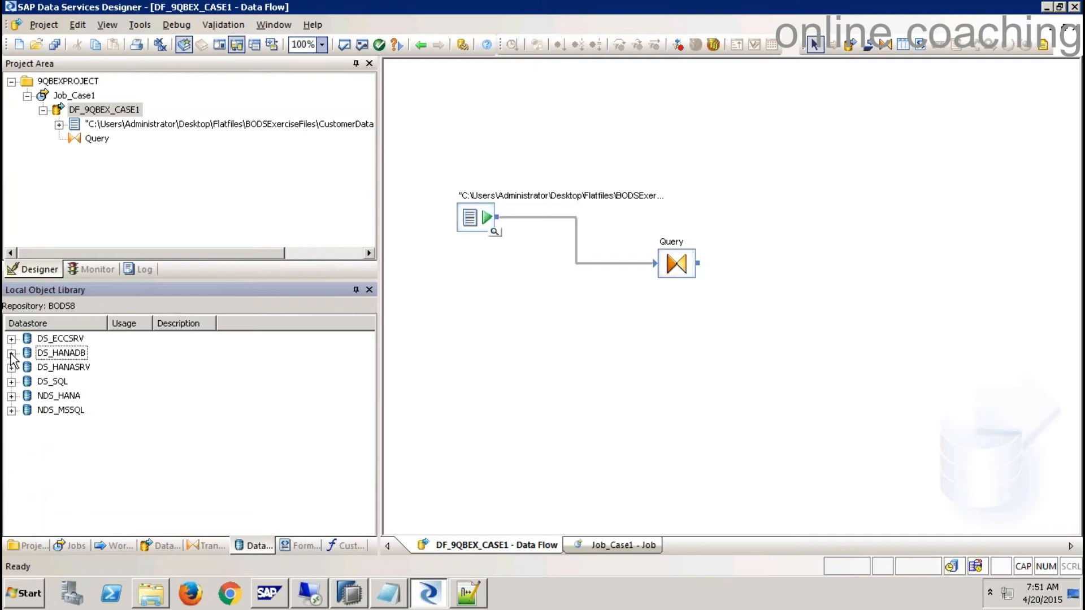
{"action": "left_click", "coordinate": [63, 354]}
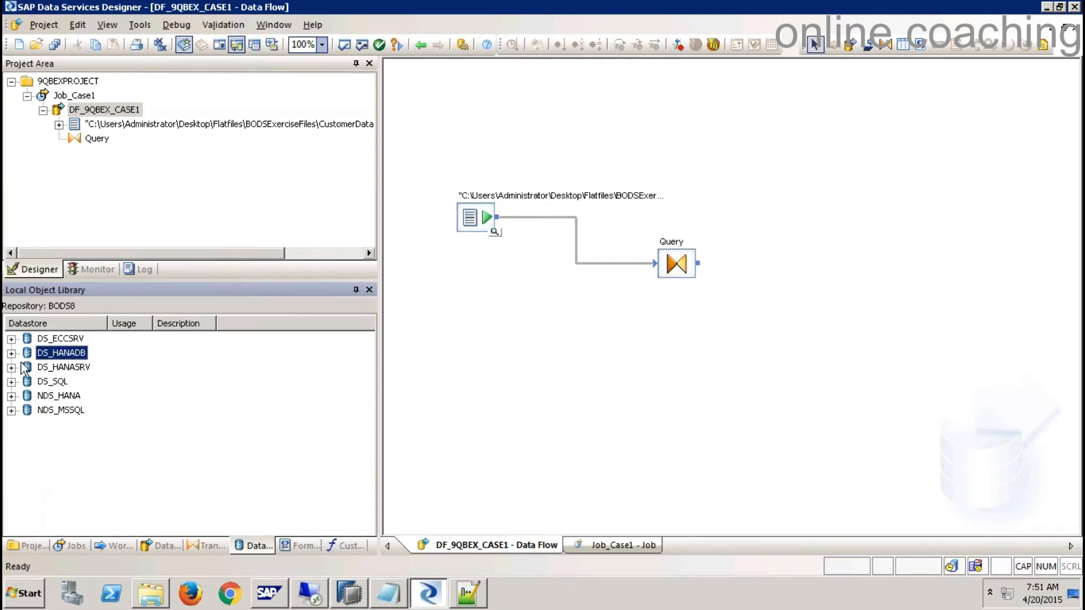
{"action": "left_click", "coordinate": [11, 353]}
{"action": "left_click", "coordinate": [75, 384]}
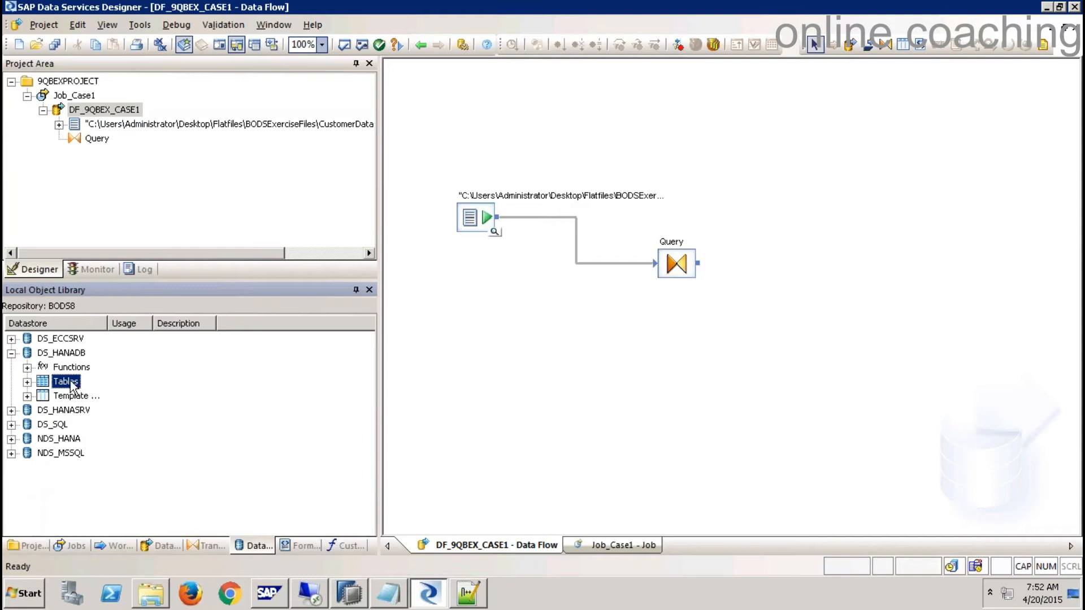
{"action": "right_click", "coordinate": [71, 386]}
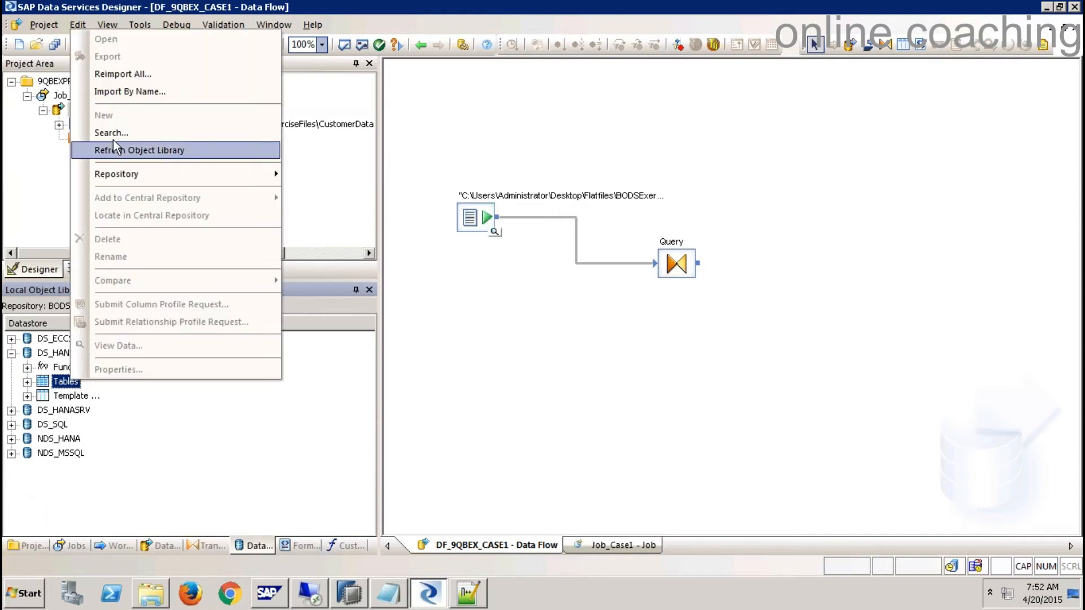
{"action": "left_click", "coordinate": [152, 92]}
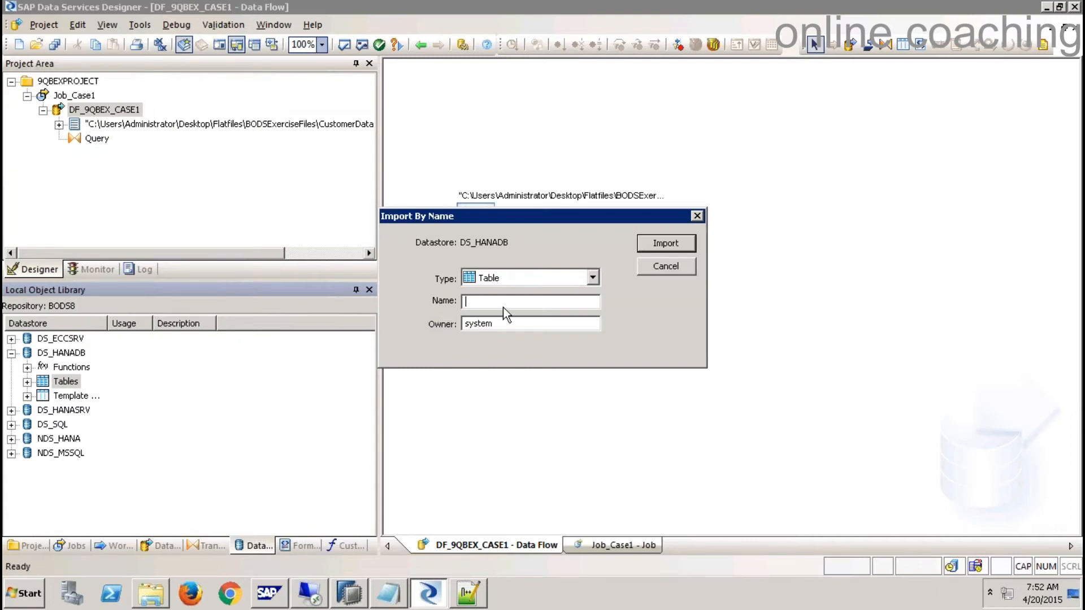
{"action": "type", "text": "T_CUSTOMER"}
{"action": "key", "text": "Tab"}
{"action": "type", "text": "9QBEXBODS"}
{"action": "left_click", "coordinate": [666, 245]}
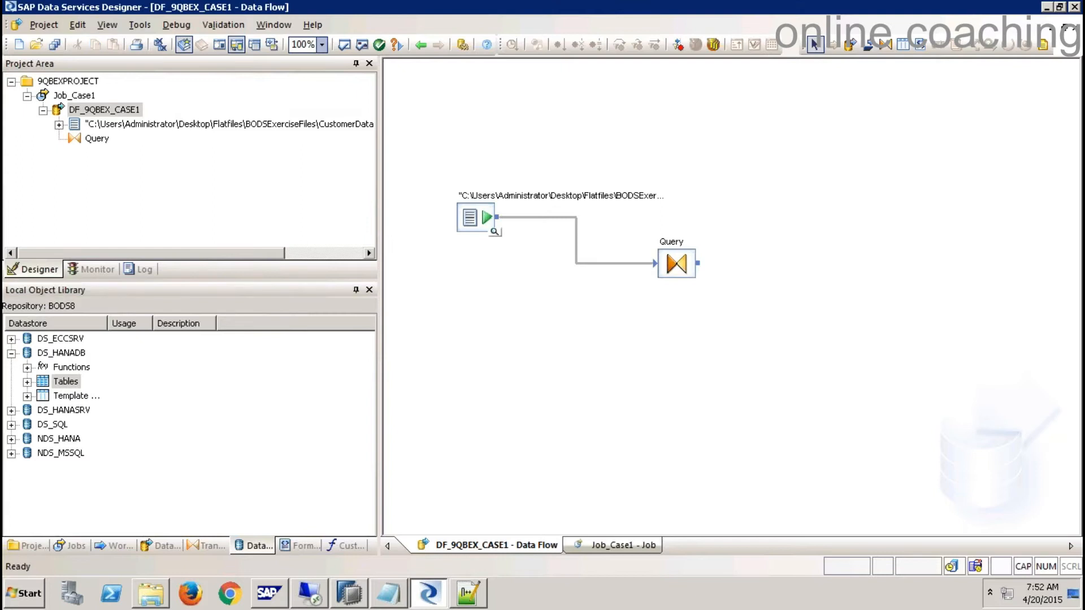
{"action": "left_click", "coordinate": [27, 382]}
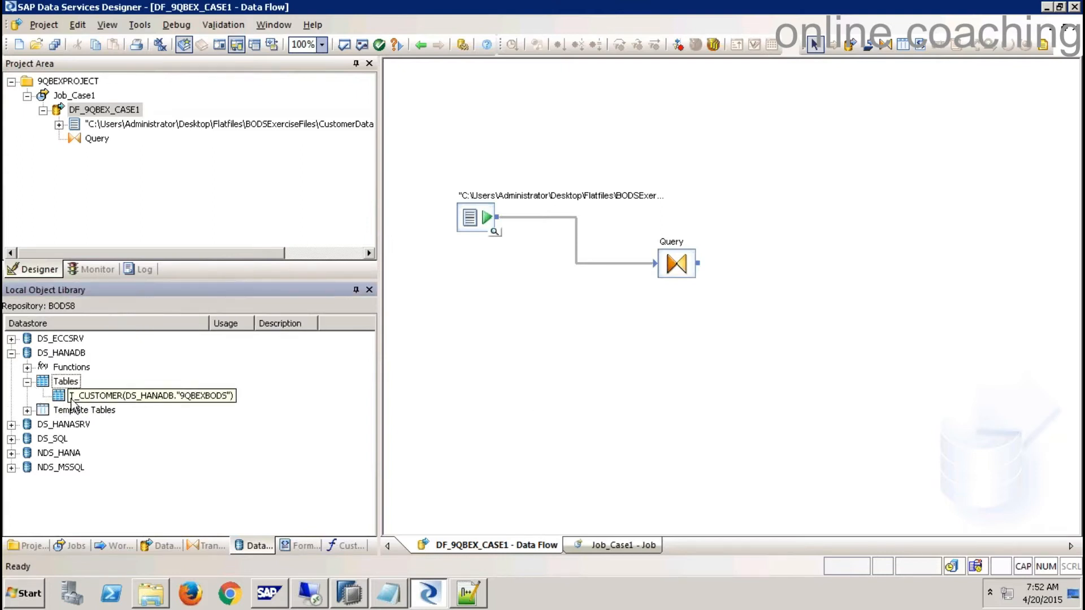
{"action": "double_click", "coordinate": [108, 396]}
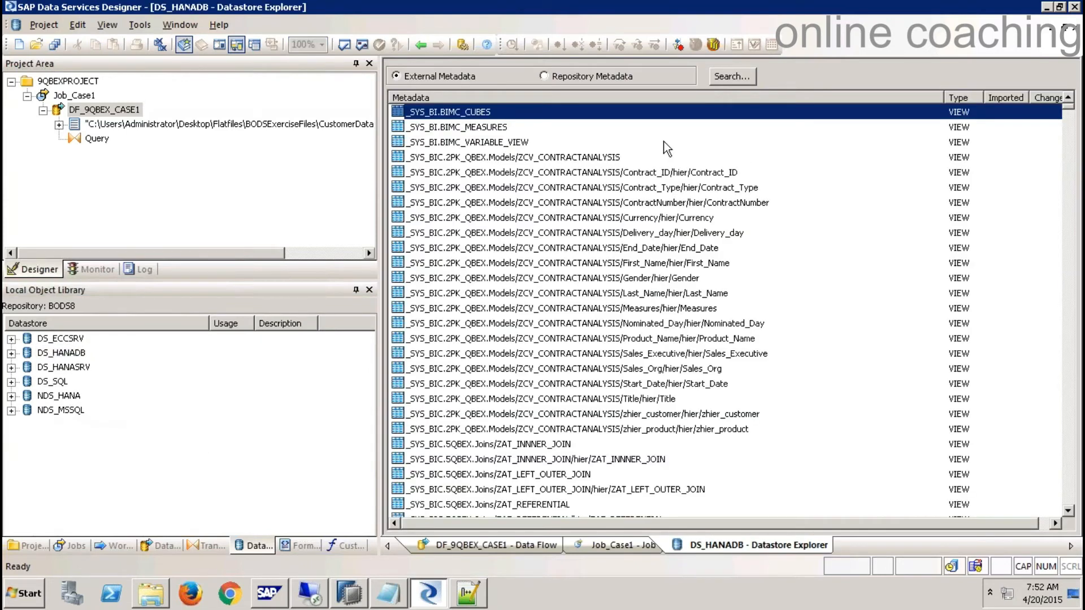
{"action": "left_click_drag", "start_coordinate": [1069, 107], "coordinate": [1069, 413]}
{"action": "scroll", "coordinate": [660, 364], "scroll_direction": "down", "scroll_amount": 20}
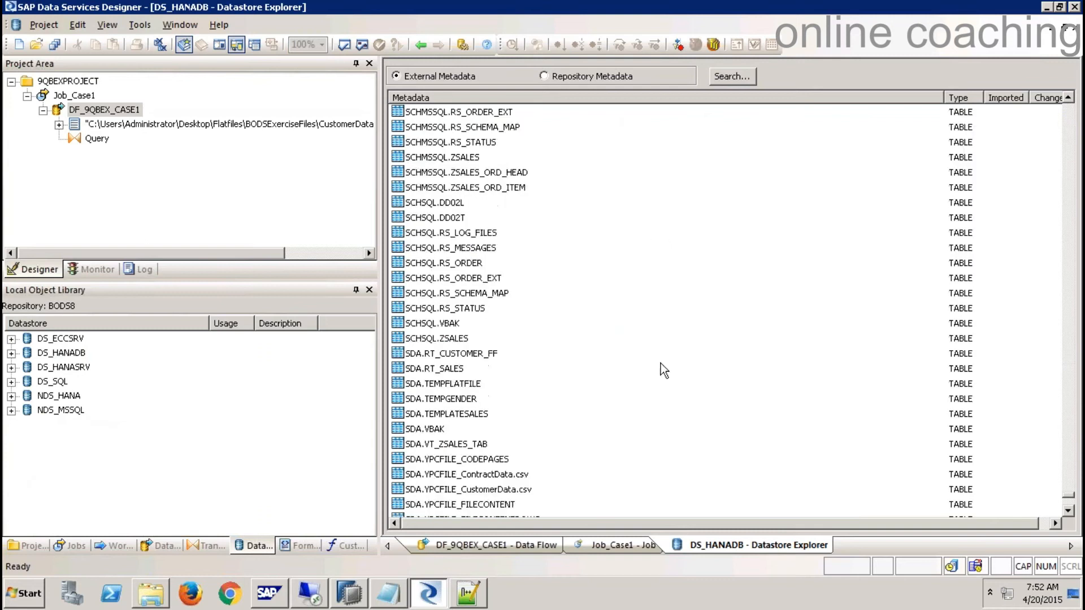
{"action": "right_click", "coordinate": [432, 270]}
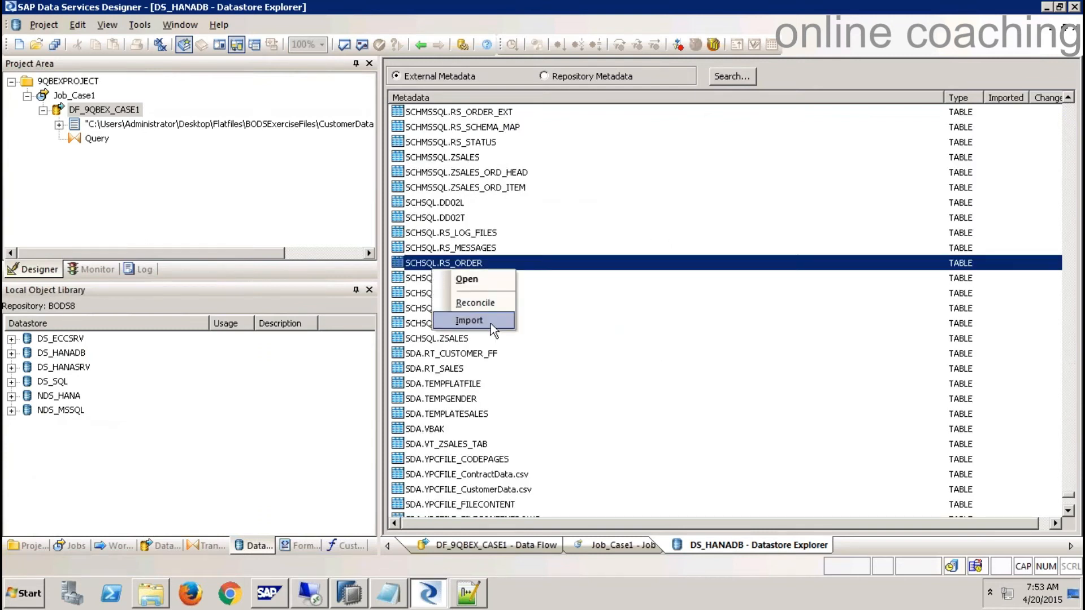
{"action": "left_click", "coordinate": [1075, 30]}
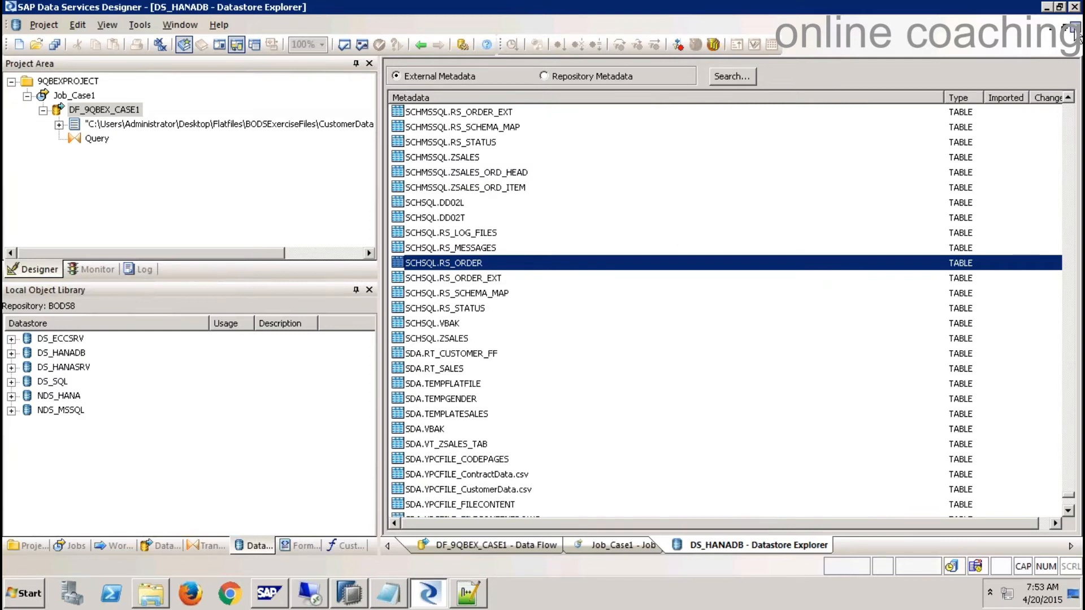
{"action": "left_click", "coordinate": [527, 544]}
{"action": "left_click", "coordinate": [752, 547]}
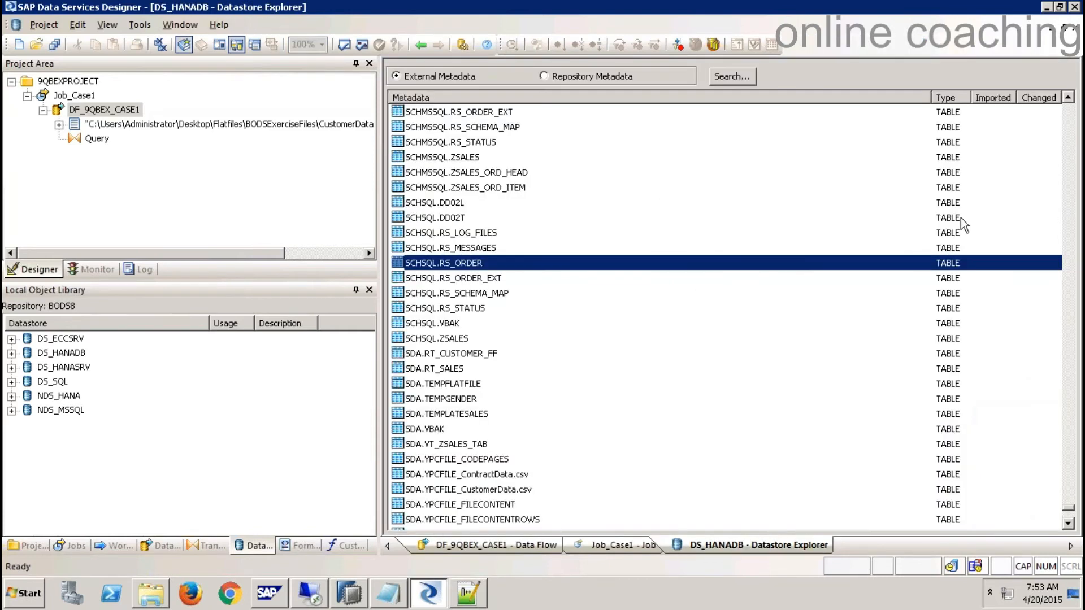
{"action": "left_click", "coordinate": [1077, 29]}
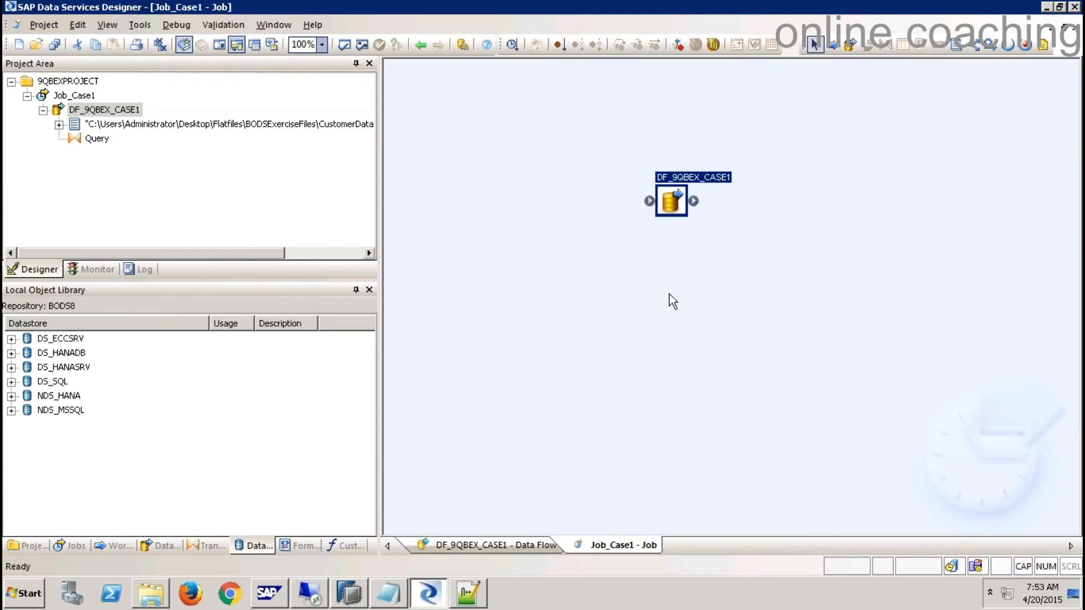
{"action": "double_click", "coordinate": [672, 203]}
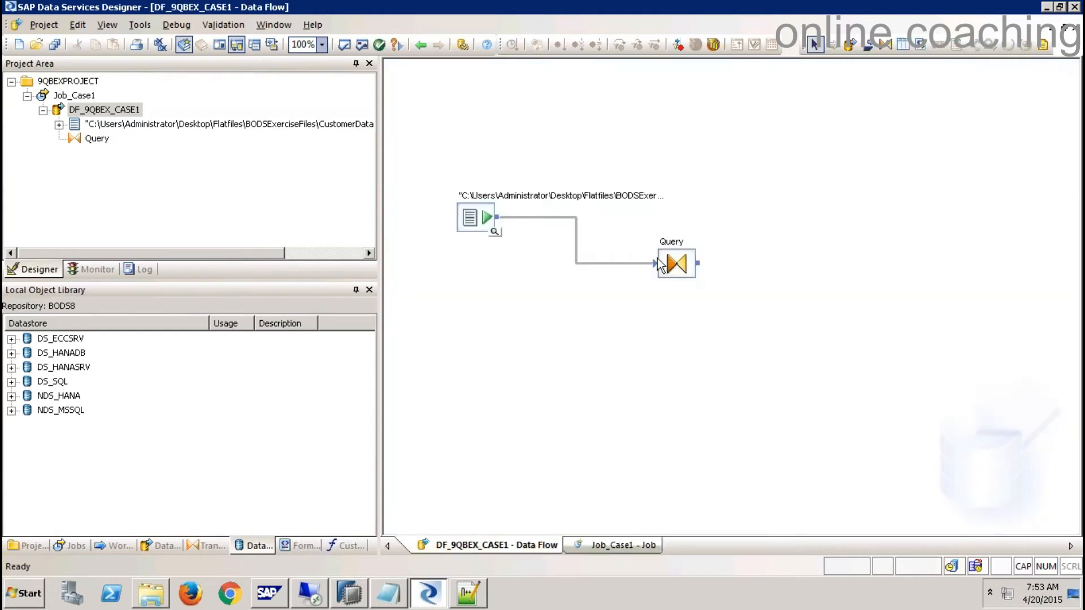
{"action": "left_click", "coordinate": [11, 353]}
{"action": "left_click_drag", "start_coordinate": [96, 396], "coordinate": [852, 265]}
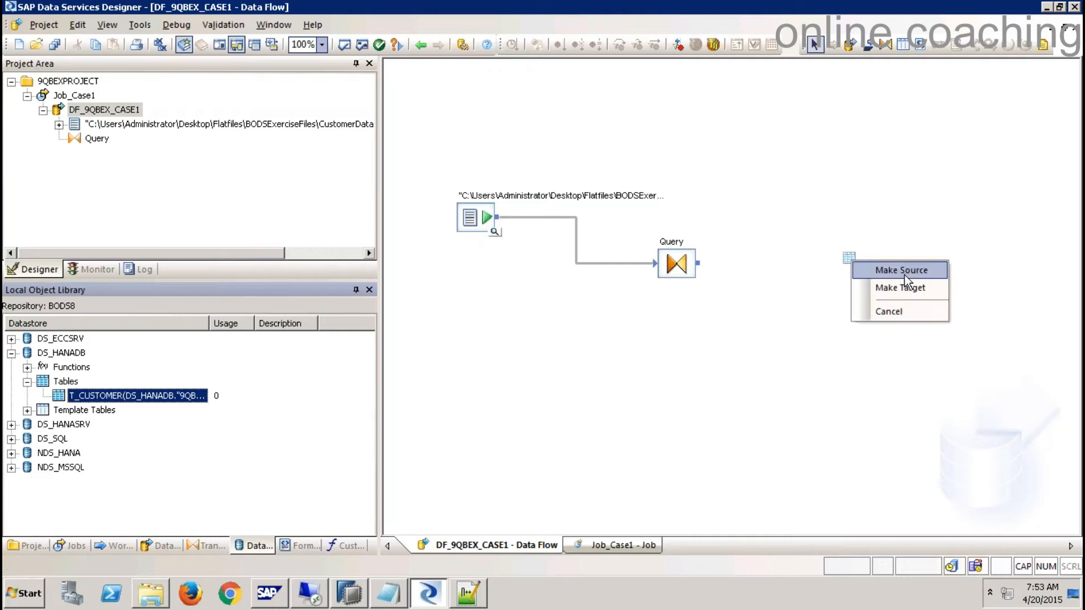
- Make T_CUSTOMER the data flow's target and link Query's output to it
{"action": "left_click", "coordinate": [914, 288]}
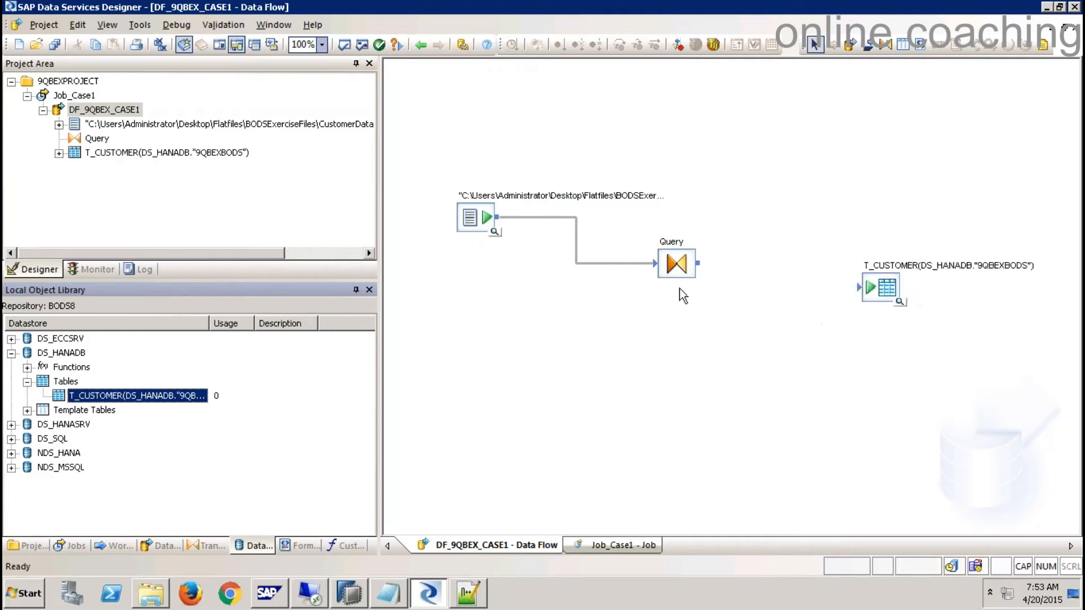
{"action": "left_click_drag", "start_coordinate": [708, 270], "coordinate": [865, 289]}
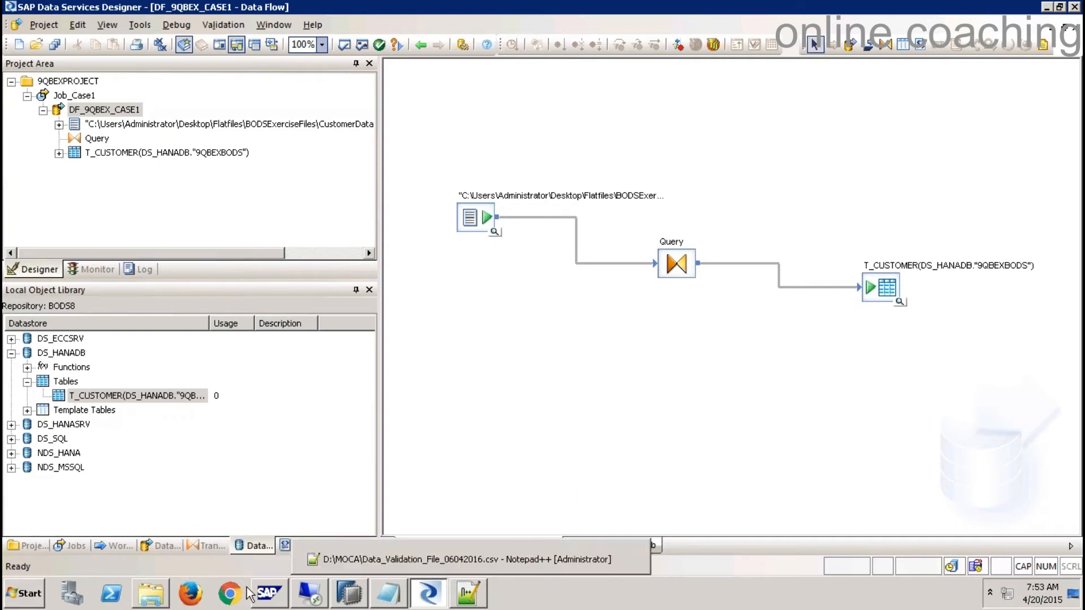
{"action": "left_click", "coordinate": [150, 593]}
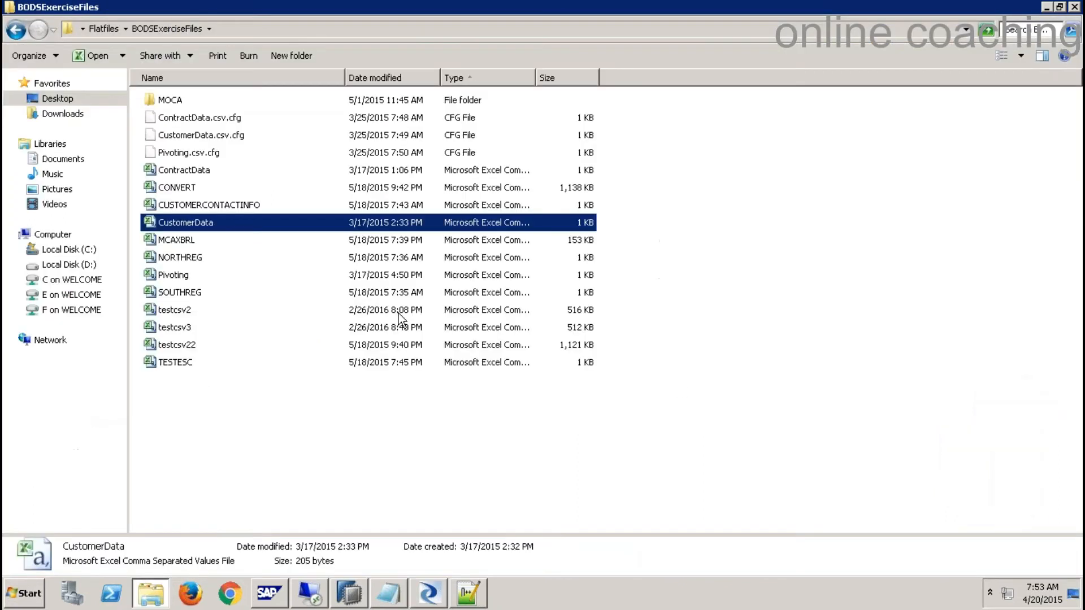
{"action": "right_click", "coordinate": [199, 229]}
{"action": "left_click", "coordinate": [240, 277]}
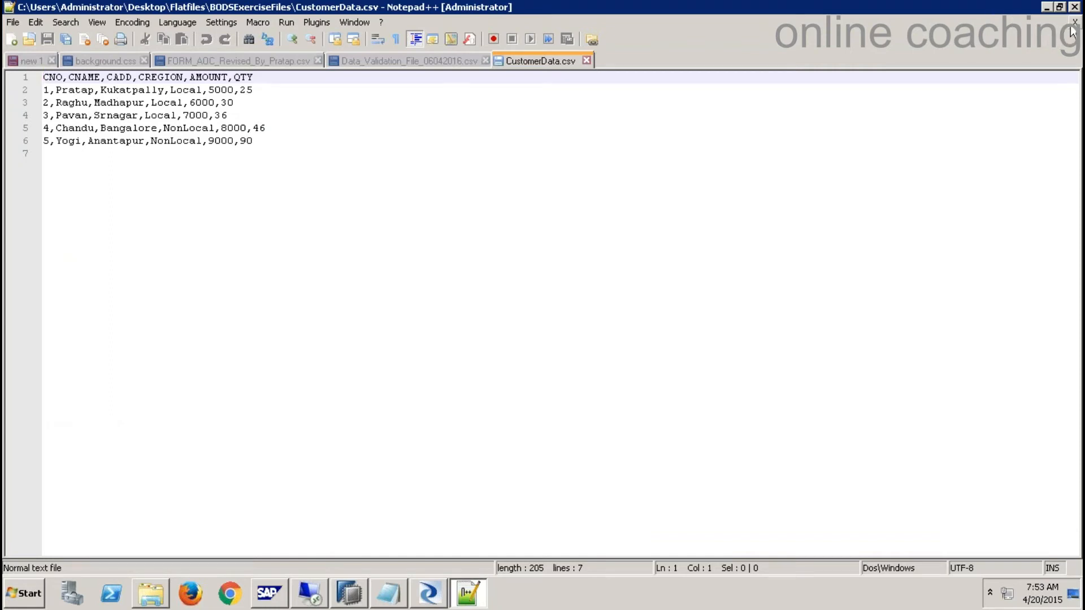
{"action": "left_click", "coordinate": [587, 61]}
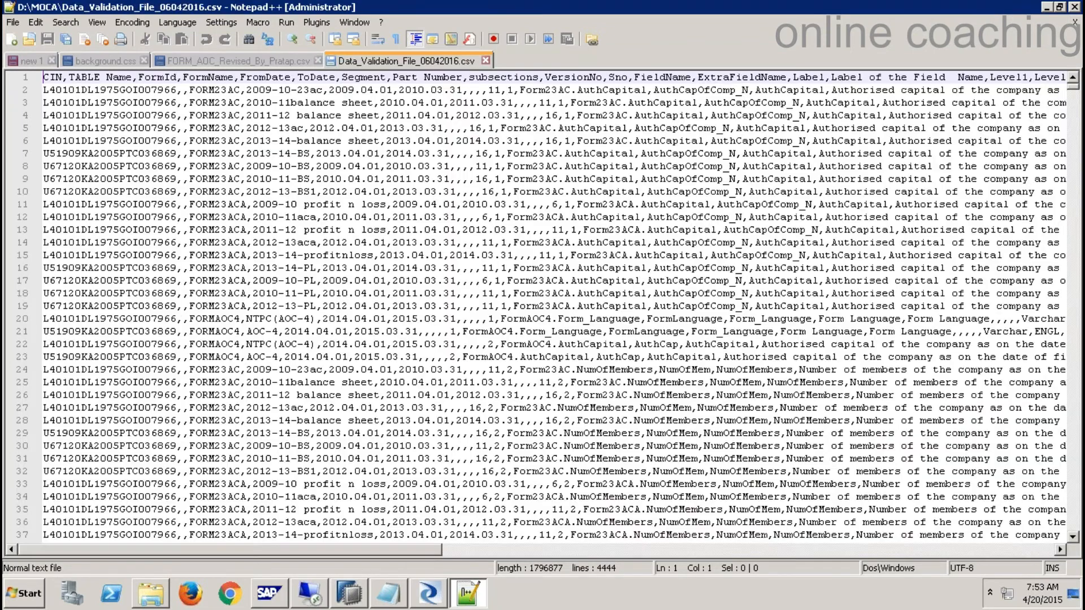
{"action": "left_click", "coordinate": [1047, 8]}
{"action": "left_click", "coordinate": [435, 594]}
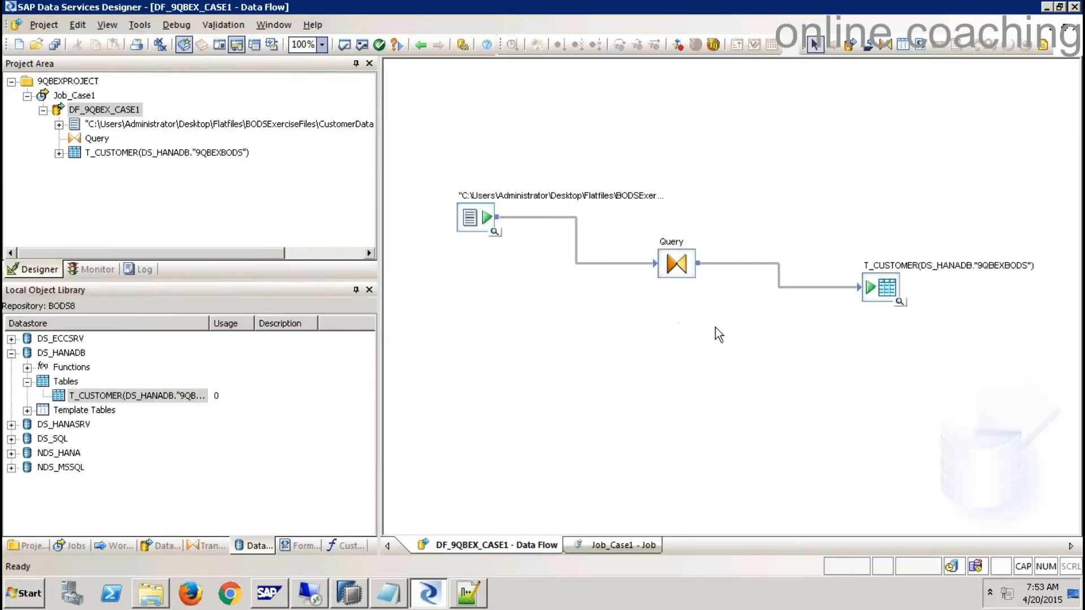
- Save all changes and execute Job_Case1, then view HANA Studio's still-empty T_CUSTOMER preview
{"action": "left_click", "coordinate": [83, 96]}
{"action": "left_click", "coordinate": [82, 96]}
{"action": "right_click", "coordinate": [82, 96]}
{"action": "left_click", "coordinate": [343, 187]}
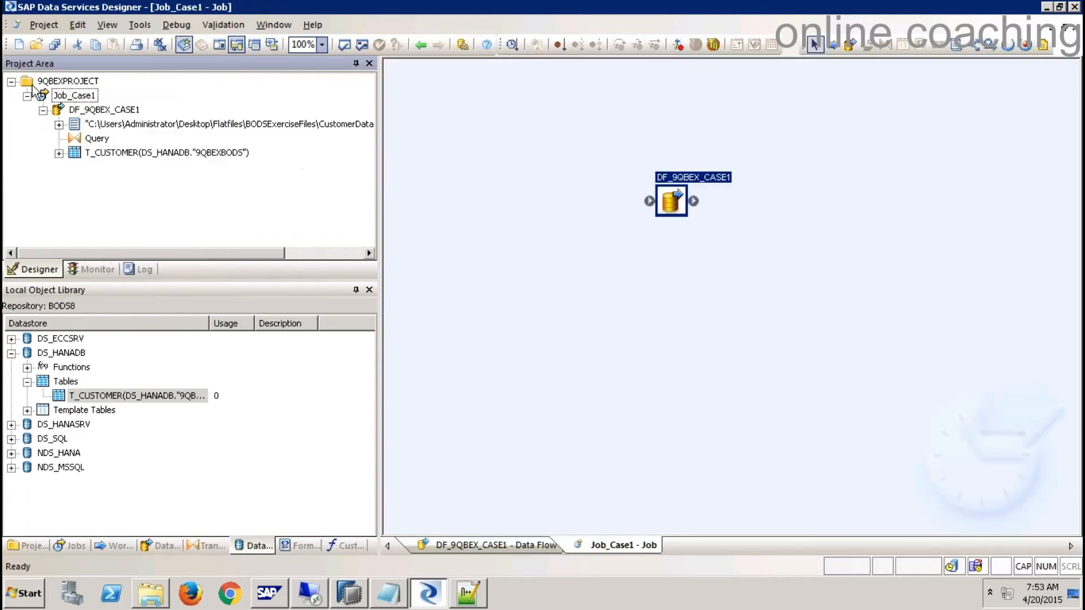
{"action": "right_click", "coordinate": [82, 97]}
{"action": "left_click", "coordinate": [133, 105]}
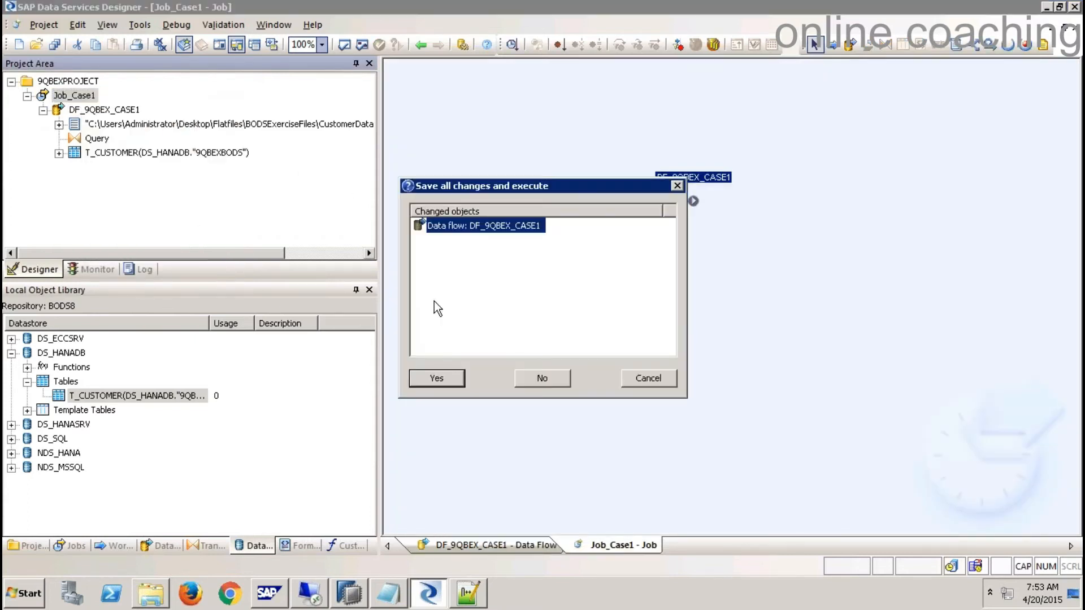
{"action": "left_click", "coordinate": [449, 382]}
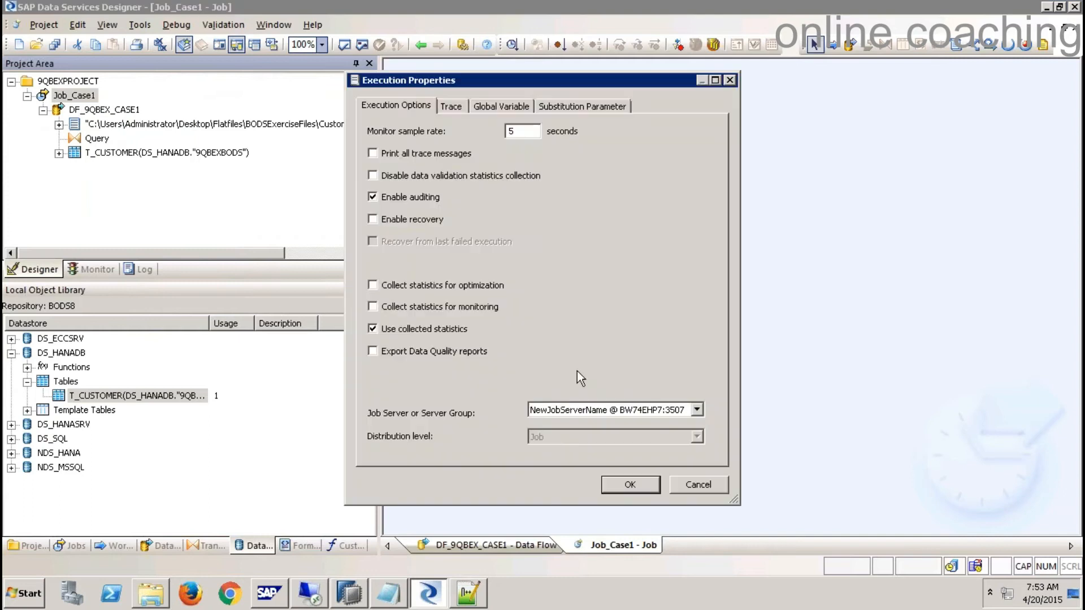
{"action": "left_click", "coordinate": [631, 485]}
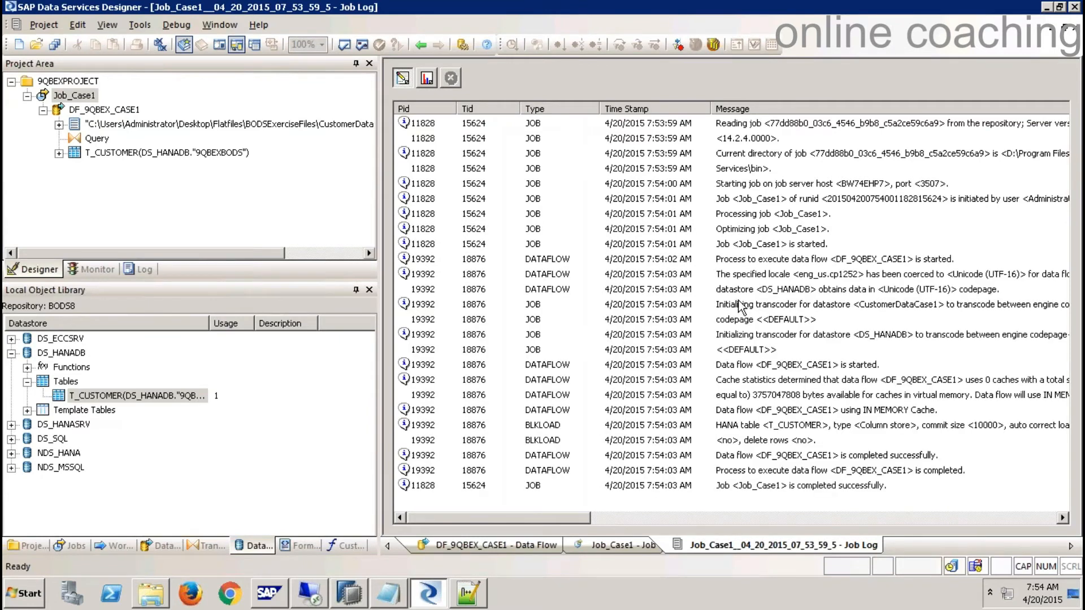
{"action": "left_click", "coordinate": [353, 595]}
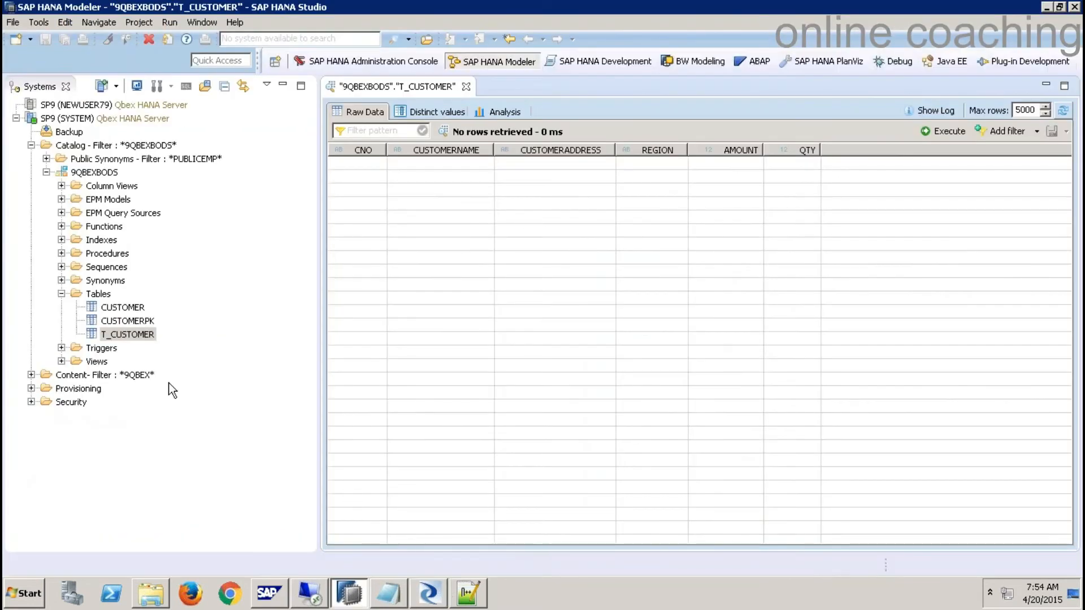
- Refresh the Tables folder and reload T_CUSTOMER's raw data showing 5 rows, then return to Designer
{"action": "right_click", "coordinate": [103, 294]}
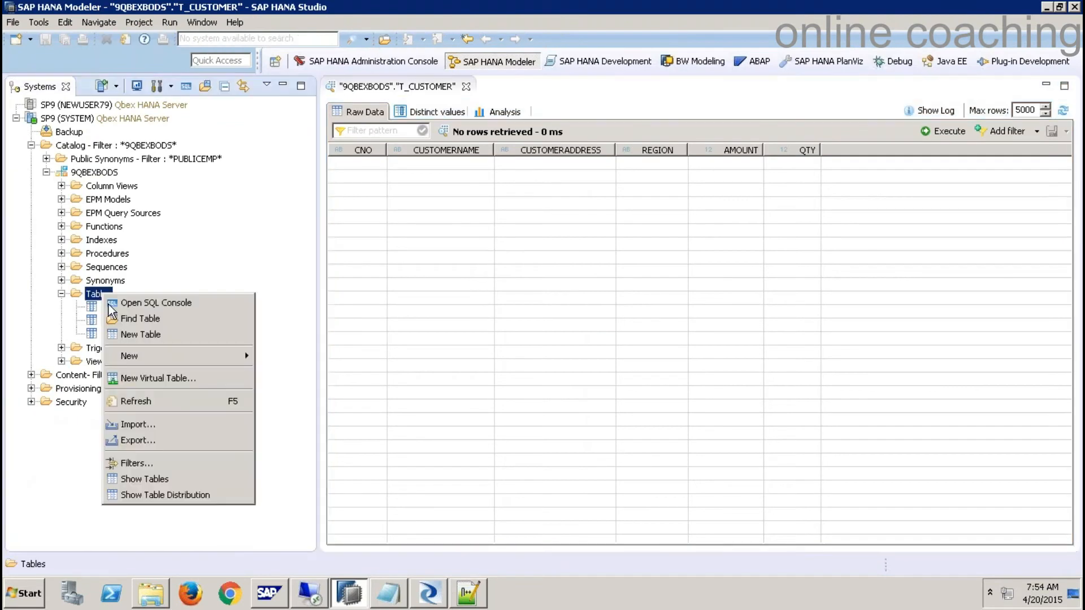
{"action": "left_click", "coordinate": [146, 403]}
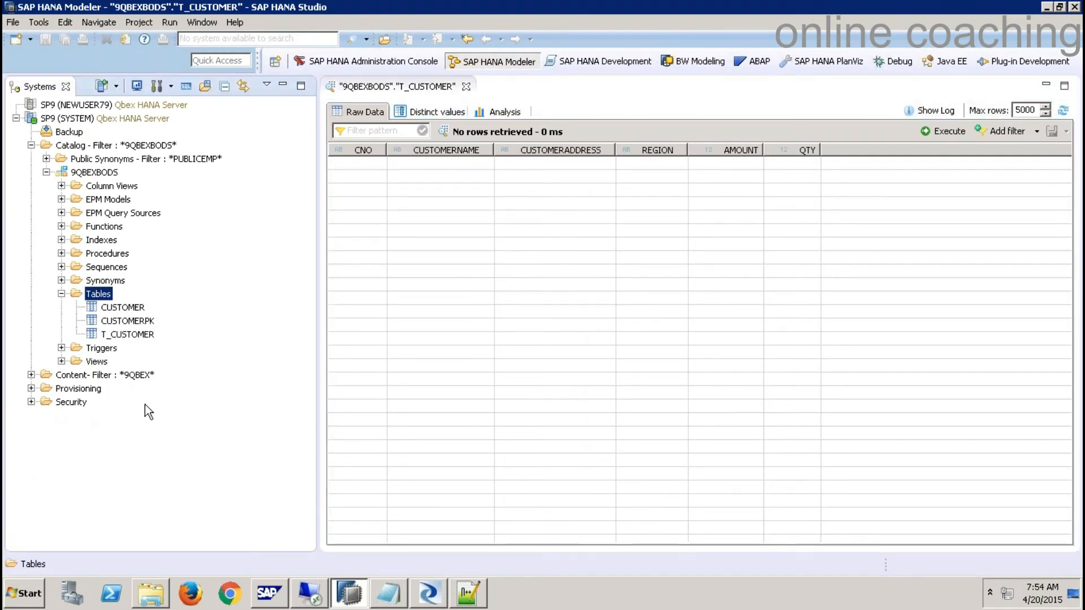
{"action": "left_click", "coordinate": [134, 334]}
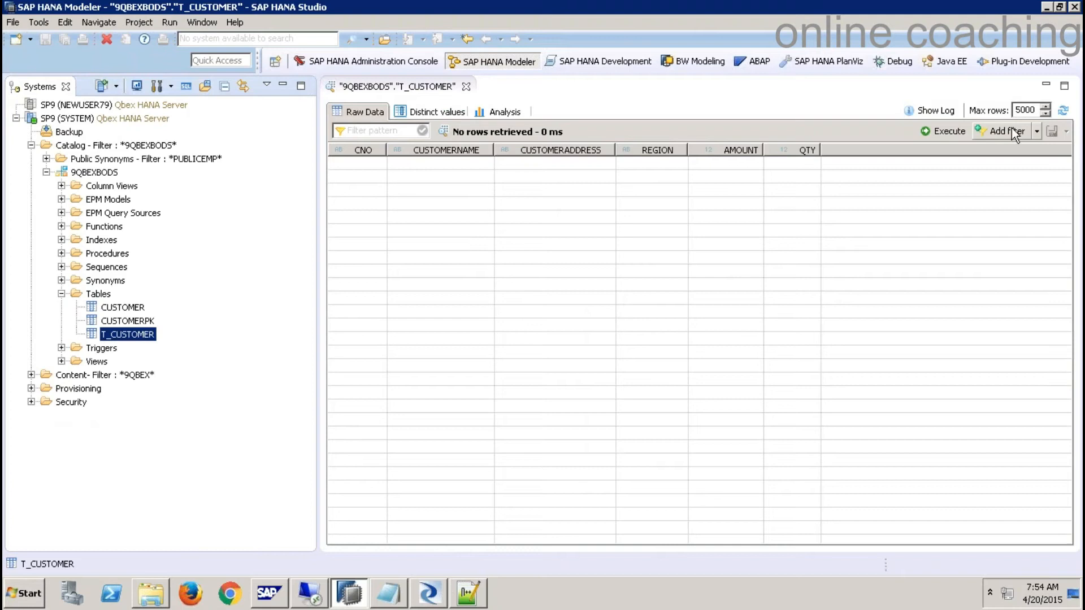
{"action": "left_click", "coordinate": [1063, 111]}
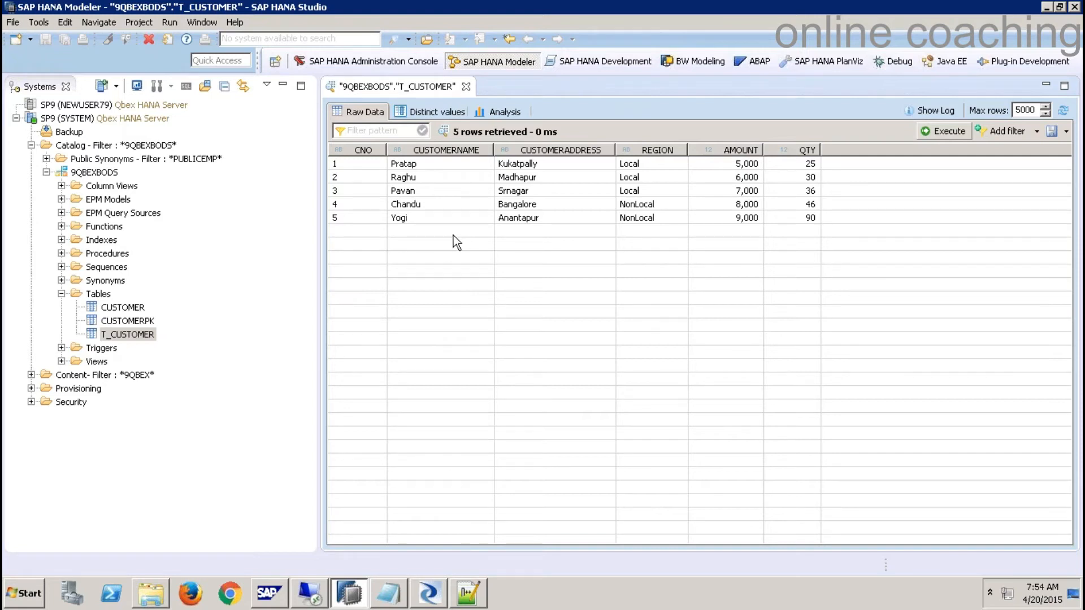
{"action": "left_click", "coordinate": [431, 597]}
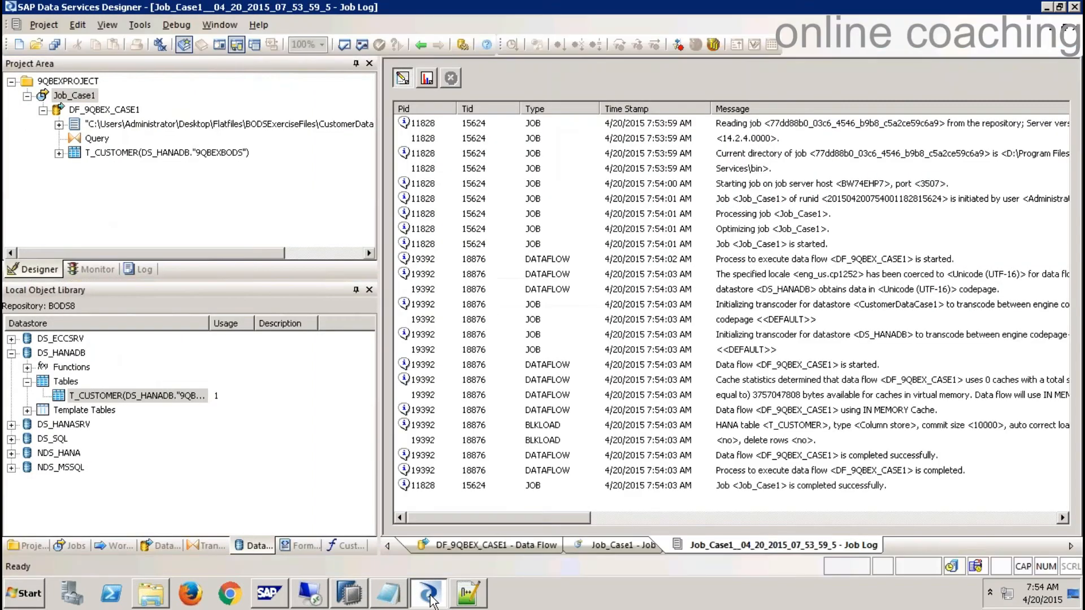
- Rerun Job_Case1 and view its error log of two '301 unique constraint violated' errors
{"action": "left_click", "coordinate": [1072, 33]}
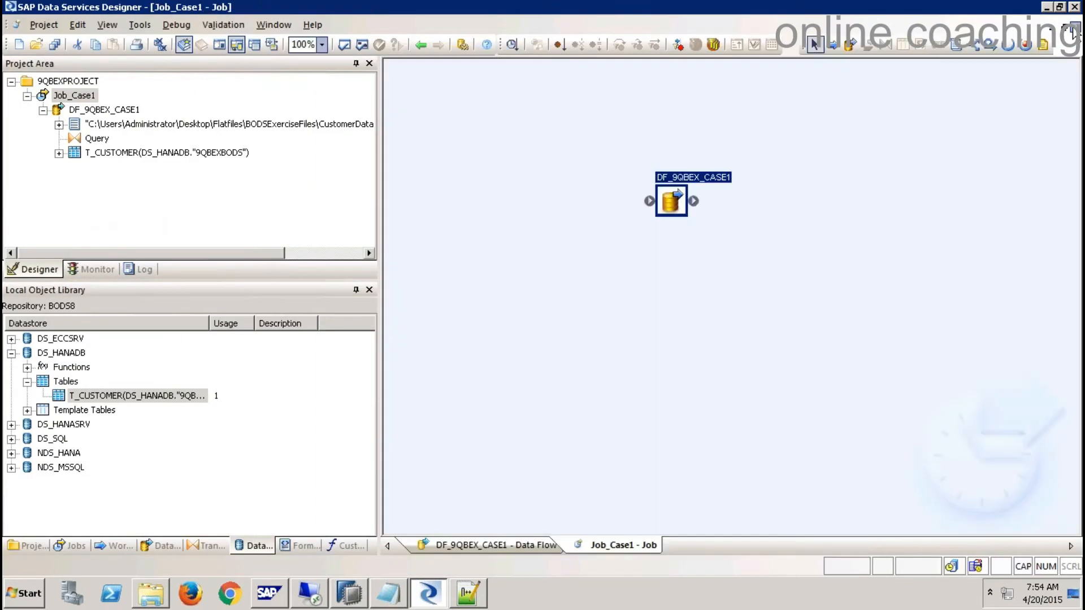
{"action": "right_click", "coordinate": [80, 101]}
{"action": "left_click", "coordinate": [133, 110]}
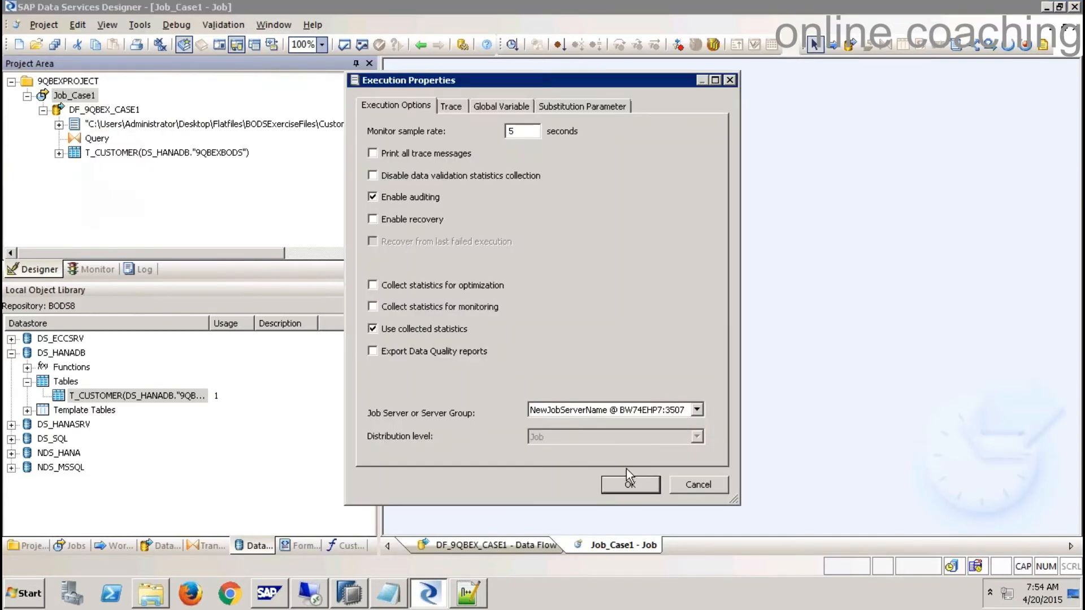
{"action": "left_click", "coordinate": [632, 485]}
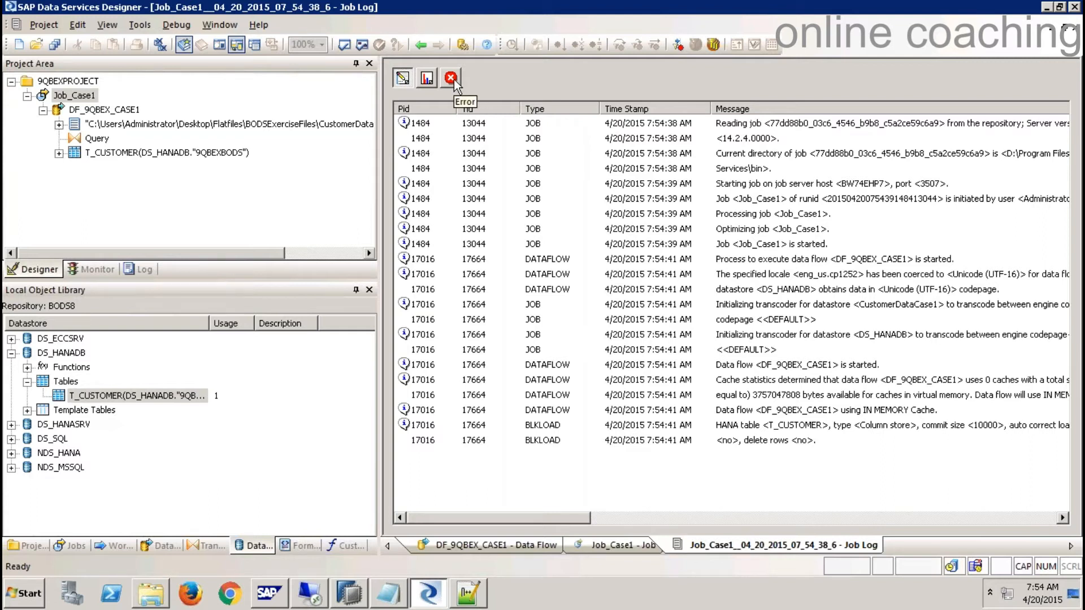
{"action": "left_click", "coordinate": [451, 78]}
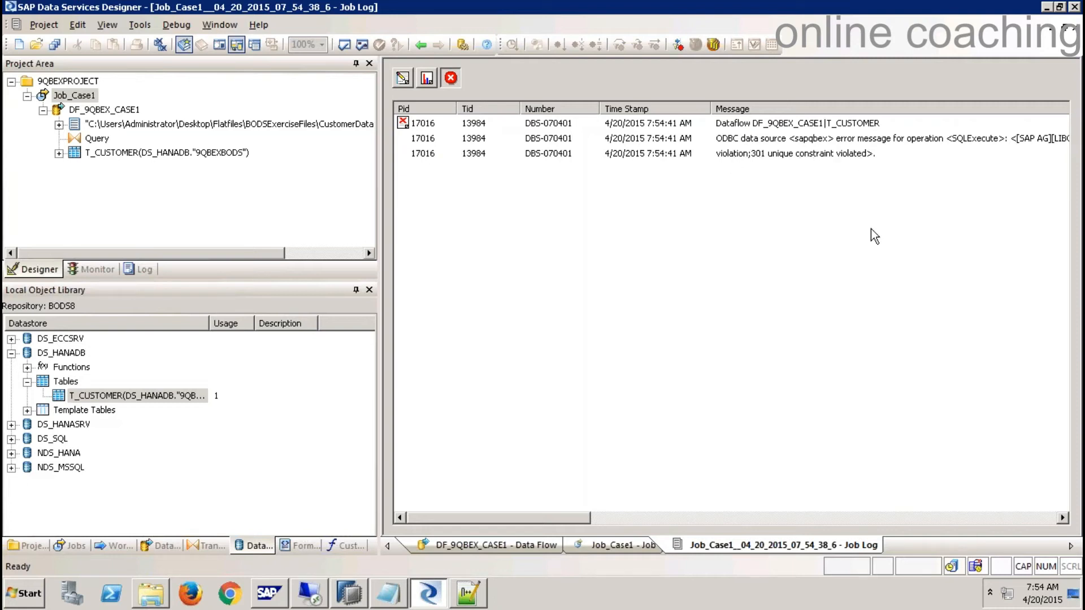
{"action": "left_click_drag", "start_coordinate": [564, 520], "coordinate": [499, 516]}
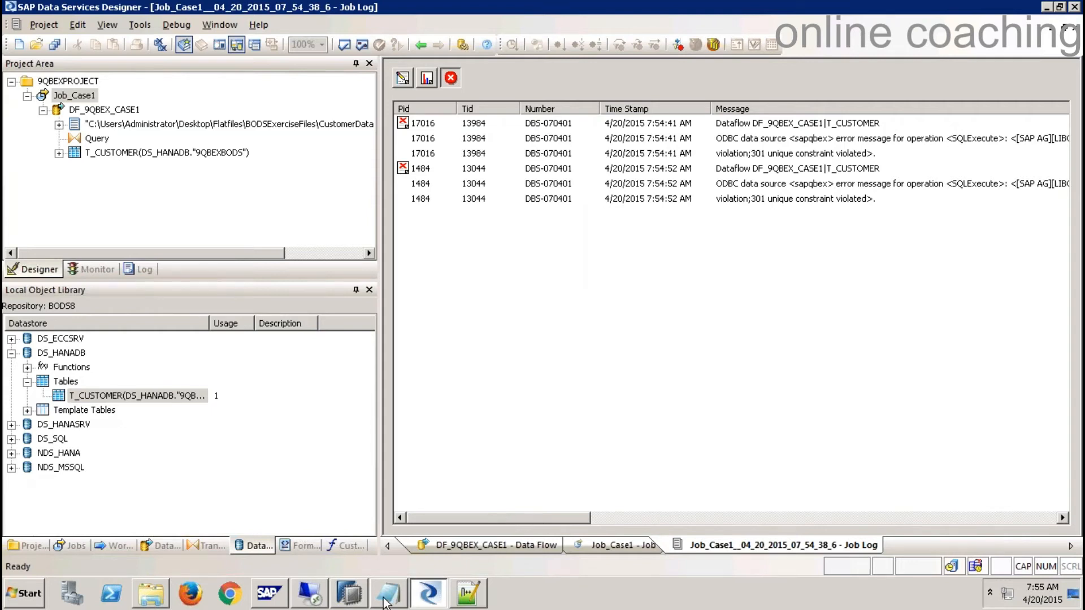
{"action": "left_click", "coordinate": [350, 593]}
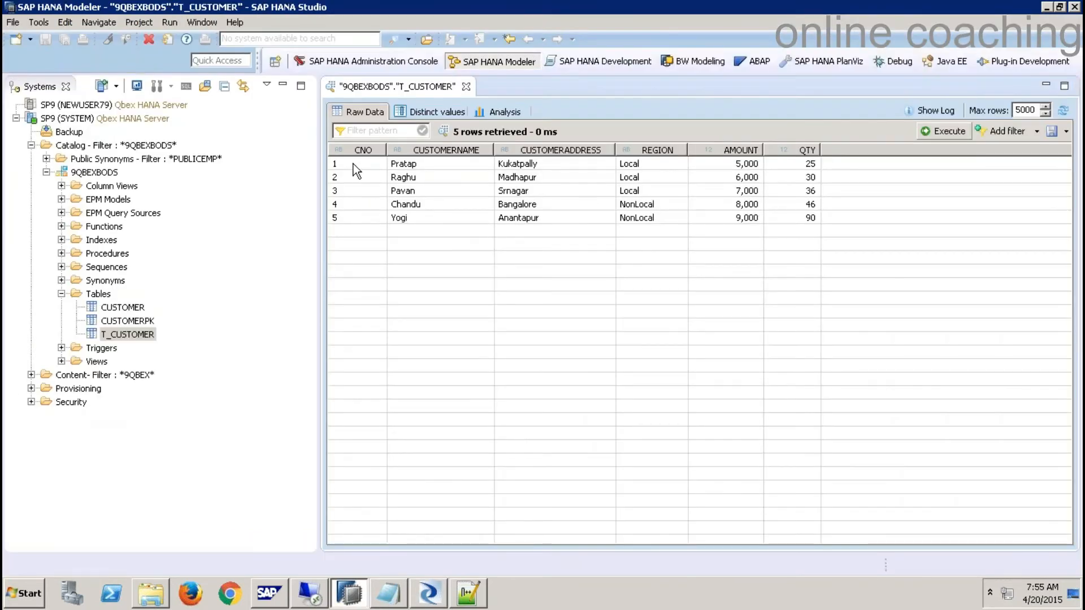
- Open CustomerData.csv from the exercise files folder in Notepad++
{"action": "left_click", "coordinate": [158, 601]}
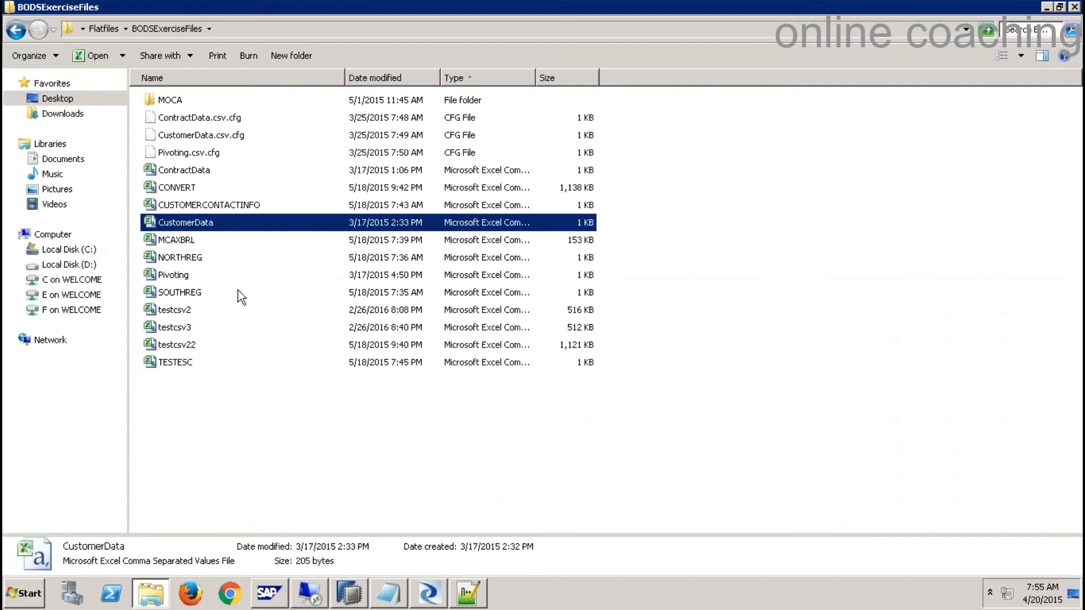
{"action": "right_click", "coordinate": [188, 223]}
{"action": "left_click", "coordinate": [266, 269]}
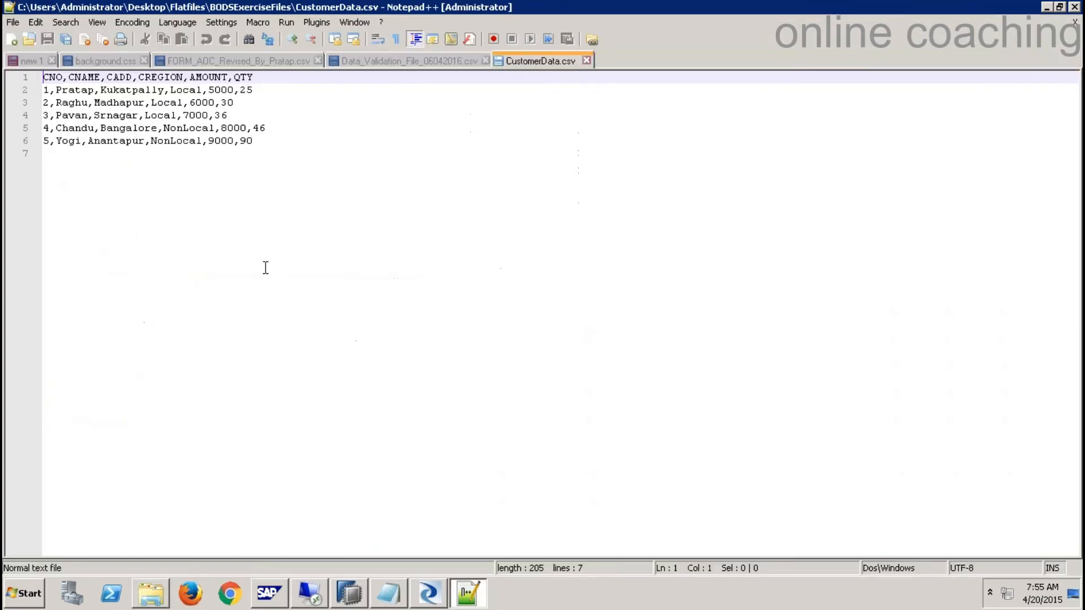
{"action": "left_click", "coordinate": [52, 142]}
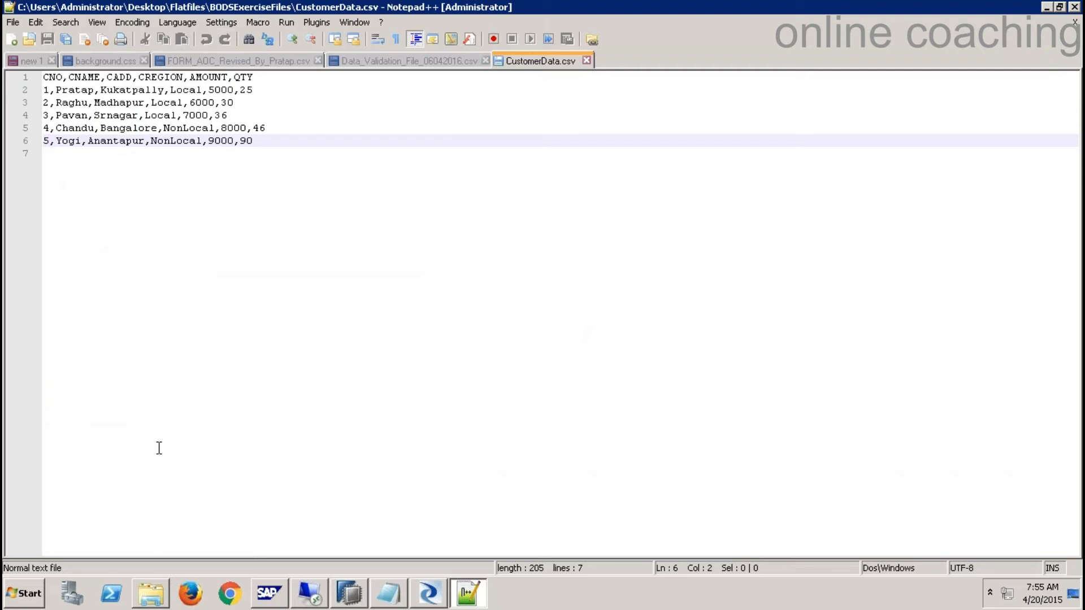
{"action": "key", "text": "alt+Tab"}
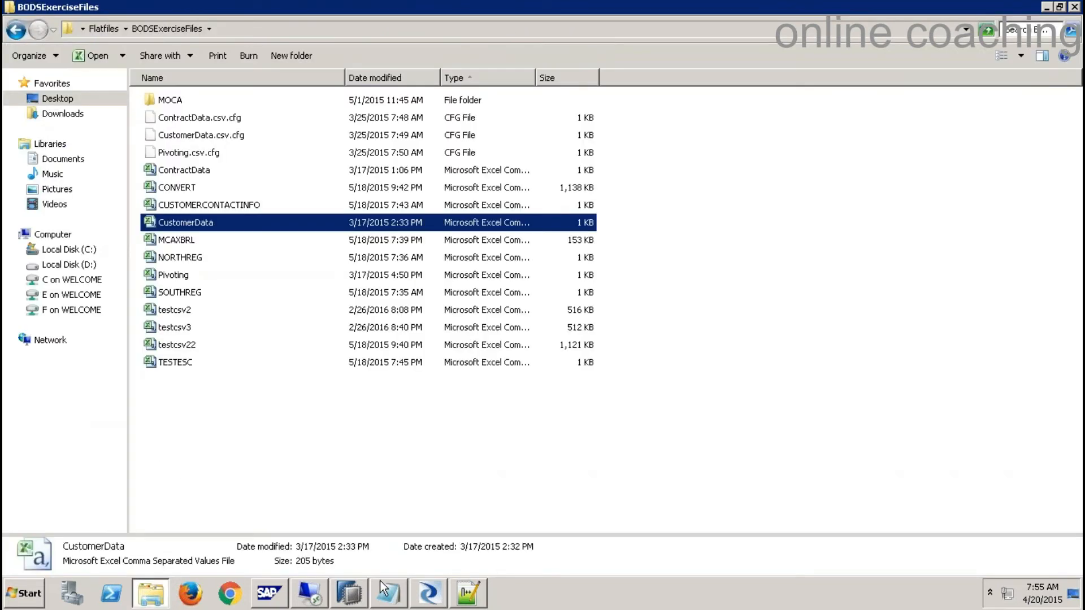
{"action": "right_click", "coordinate": [195, 224]}
{"action": "left_click", "coordinate": [483, 601]}
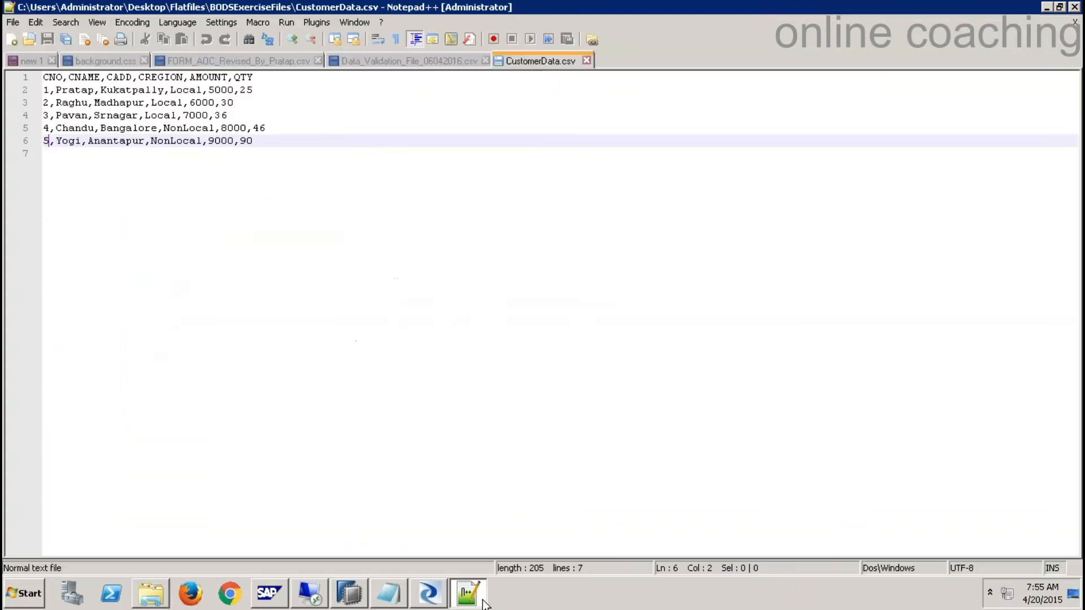
- Copy the Yogi row to line 7, change it to CNO 6 and Atp, then save and close
{"action": "left_click_drag", "start_coordinate": [253, 141], "coordinate": [40, 141]}
{"action": "key", "text": "ctrl+c"}
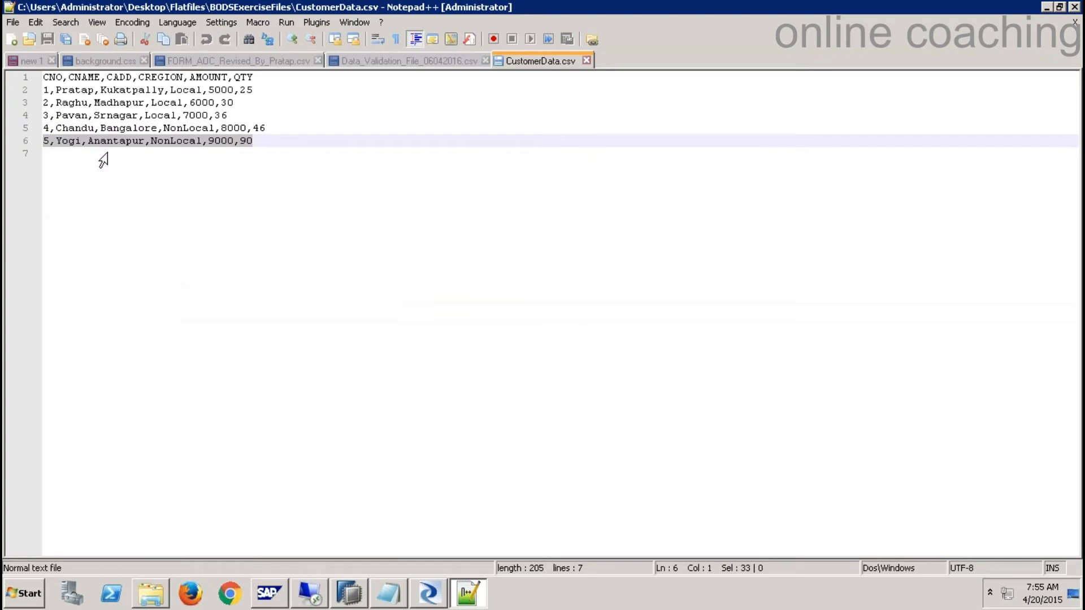
{"action": "left_click", "coordinate": [269, 143]}
{"action": "key", "text": "Return"}
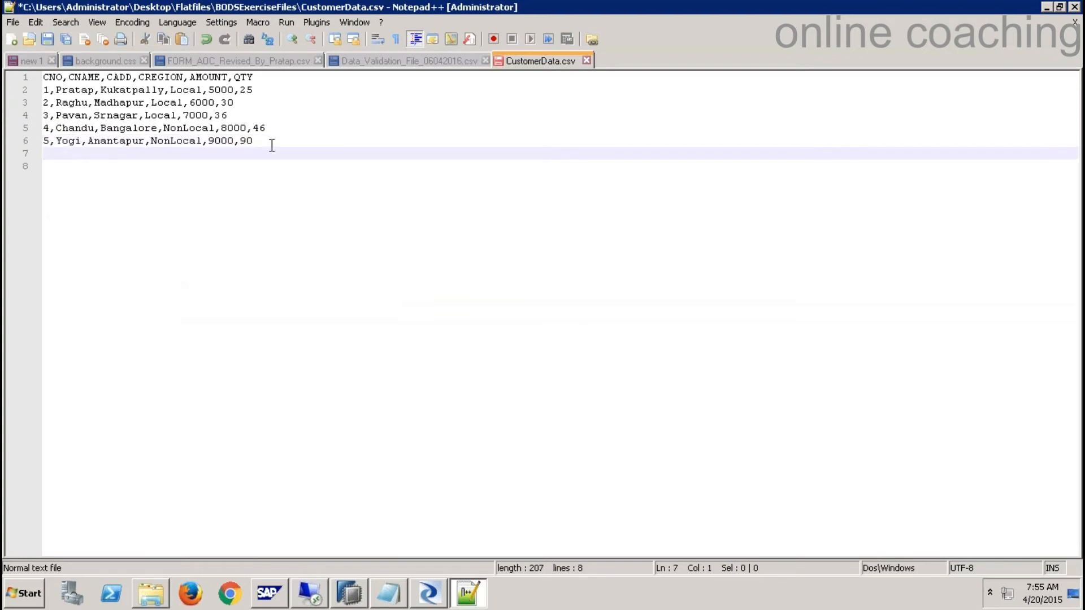
{"action": "key", "text": "ctrl+v"}
{"action": "left_click", "coordinate": [50, 153]}
{"action": "key", "text": "BackSpace"}
{"action": "type", "text": "6"}
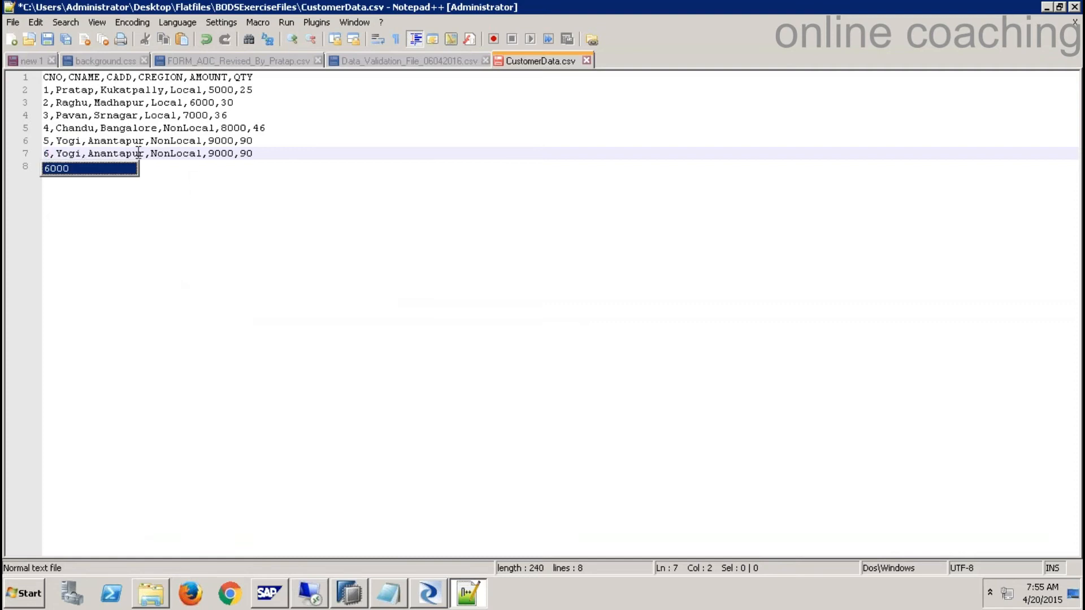
{"action": "left_click_drag", "start_coordinate": [145, 153], "coordinate": [98, 155]}
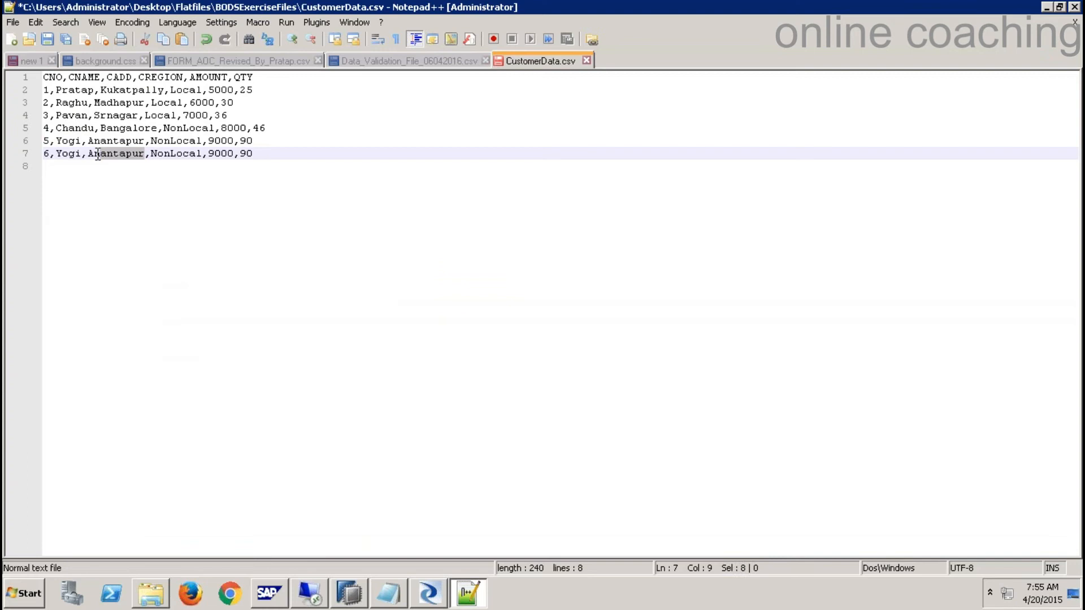
{"action": "type", "text": "tp"}
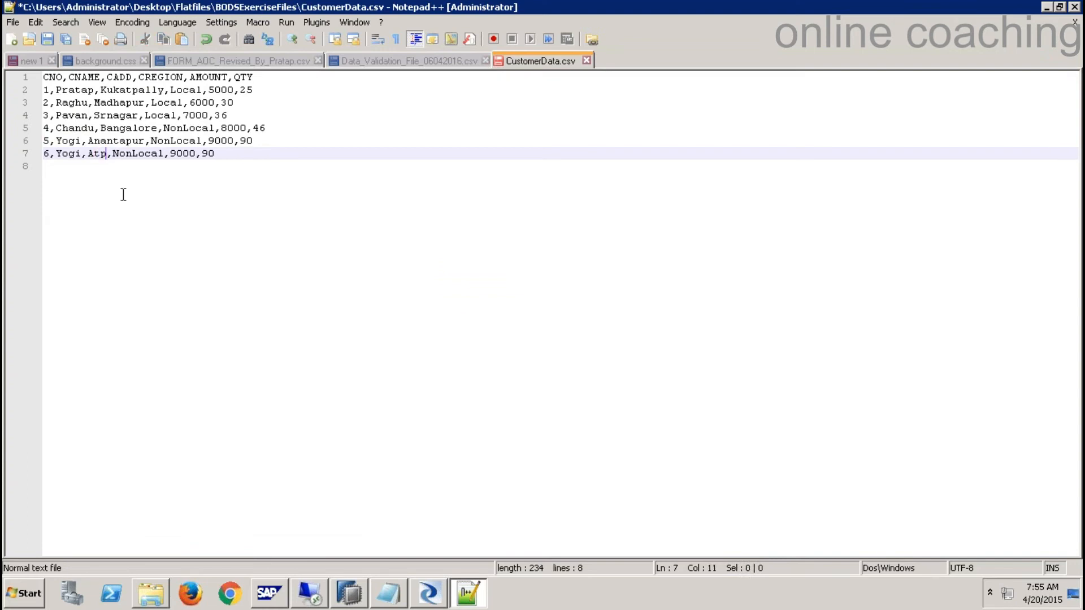
{"action": "left_click", "coordinate": [49, 38]}
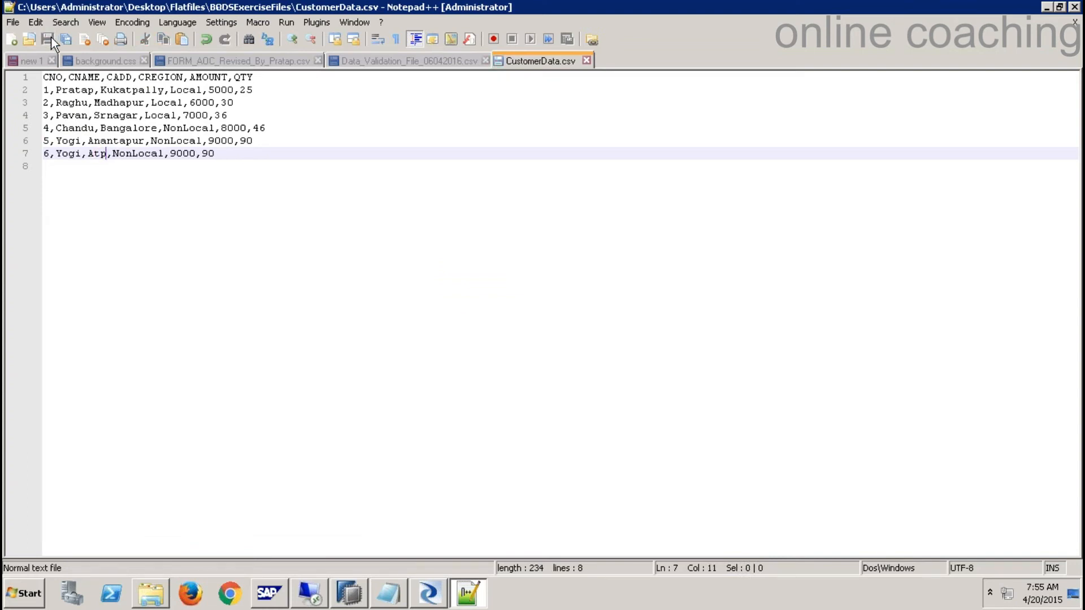
{"action": "left_click", "coordinate": [588, 60]}
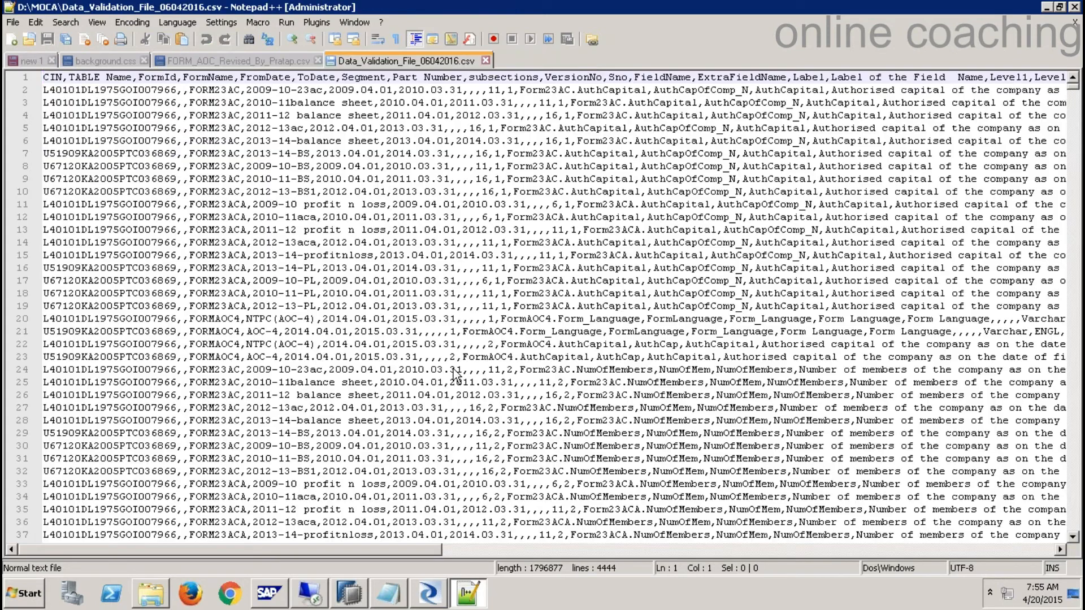
- Back in Designer, execute Job_Case1 again with the default execution settings
{"action": "left_click", "coordinate": [429, 594]}
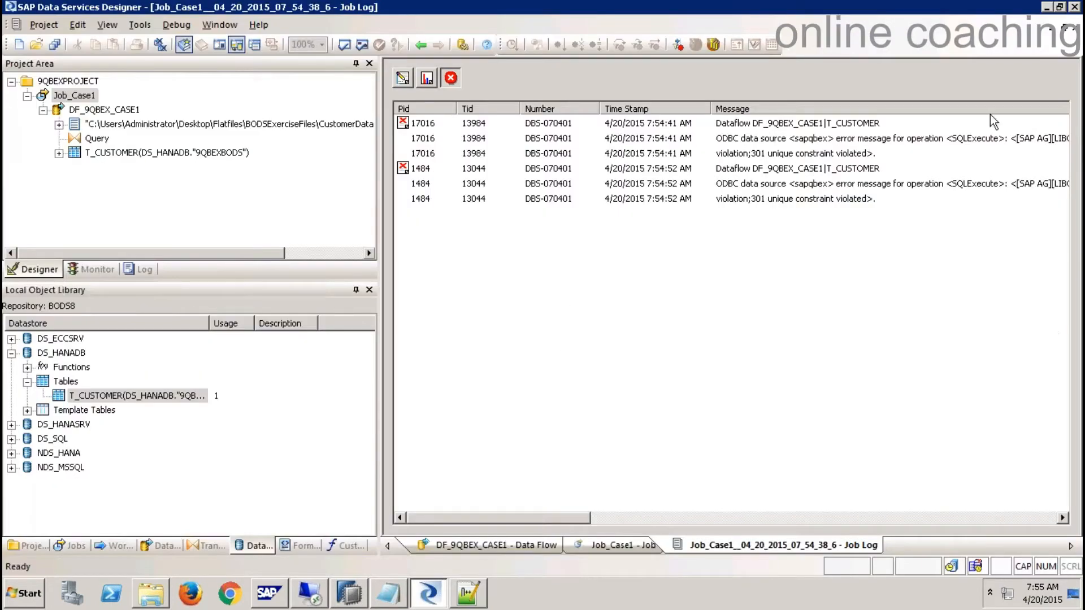
{"action": "left_click", "coordinate": [1076, 27]}
{"action": "left_click", "coordinate": [624, 286]}
{"action": "right_click", "coordinate": [83, 101]}
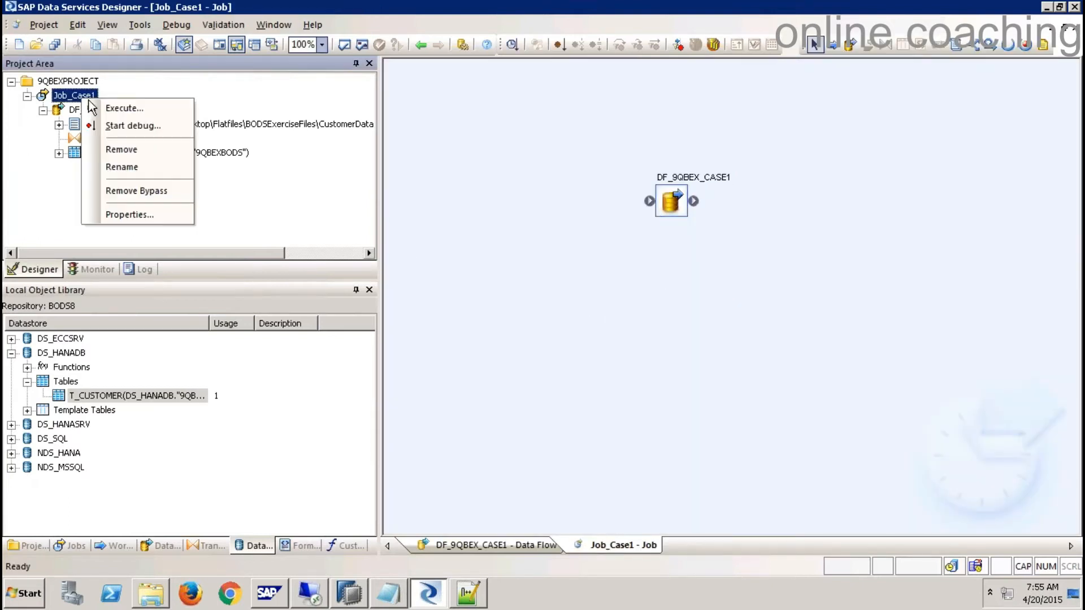
{"action": "left_click", "coordinate": [108, 107]}
{"action": "left_click", "coordinate": [627, 485]}
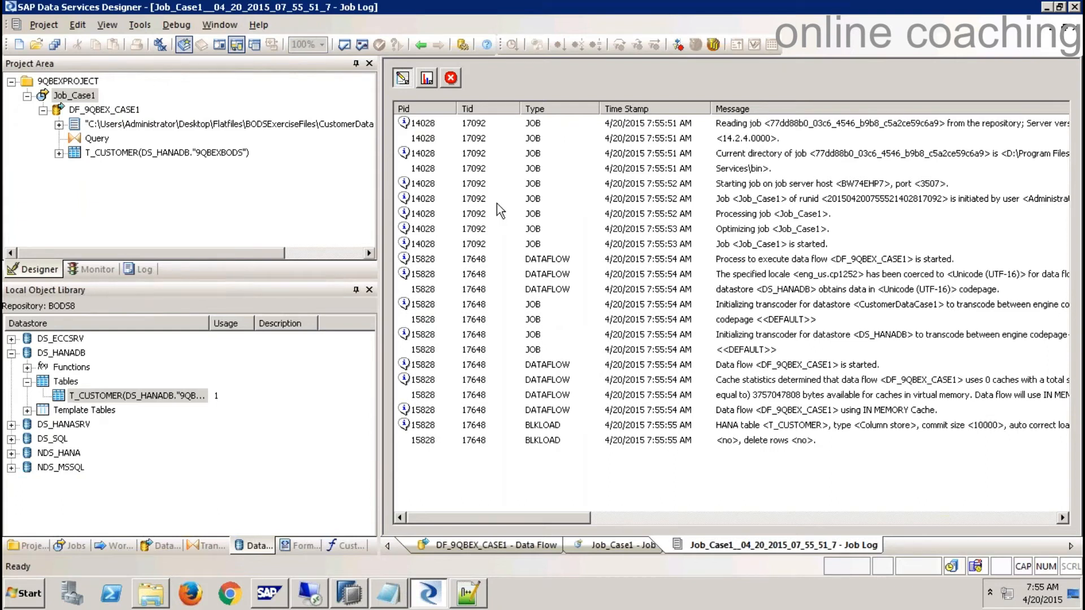
- Check the error log's '301 unique constraint violated' errors, then open DF_9QBEX_CASE1
{"action": "left_click", "coordinate": [451, 78]}
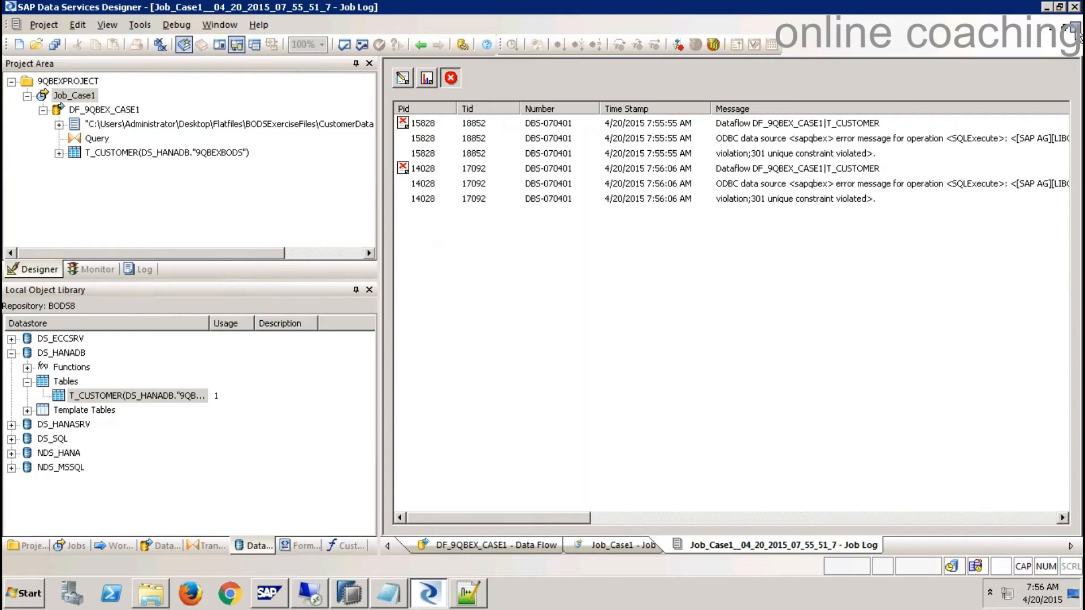
{"action": "left_click", "coordinate": [1076, 27]}
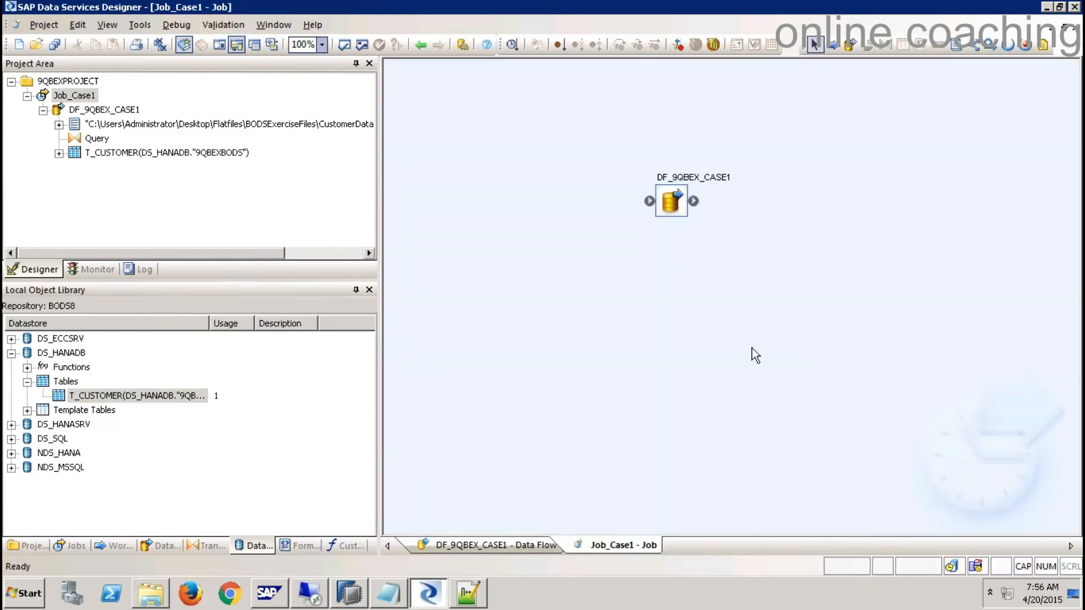
{"action": "double_click", "coordinate": [673, 202]}
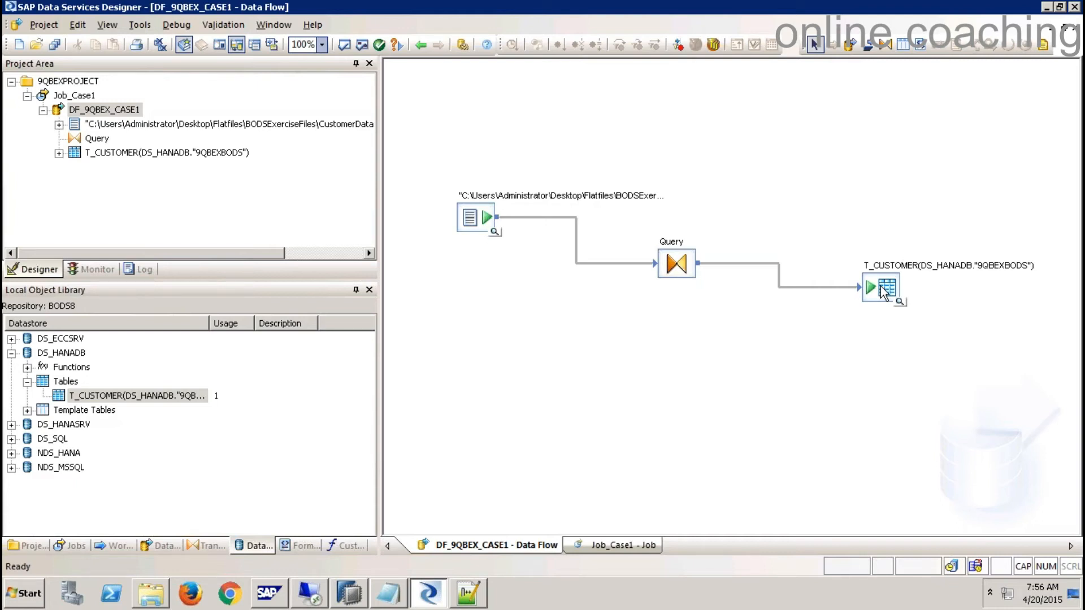
- Delete the Query-to-T_CUSTOMER link and find Table_Comparison under Data Integrator transforms
{"action": "left_click", "coordinate": [780, 270]}
{"action": "key", "text": "Delete"}
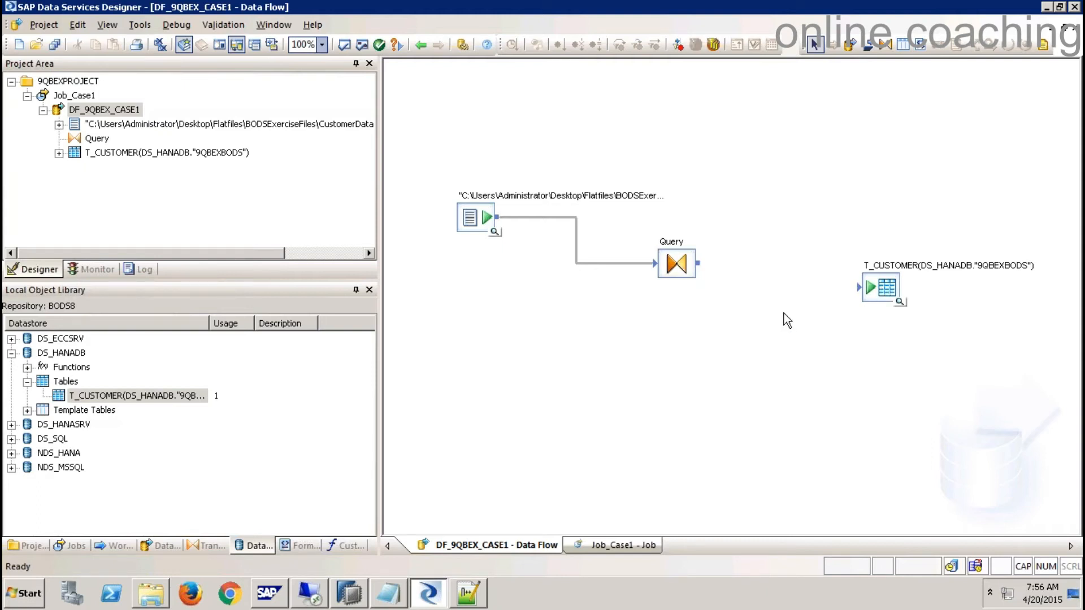
{"action": "left_click", "coordinate": [201, 547]}
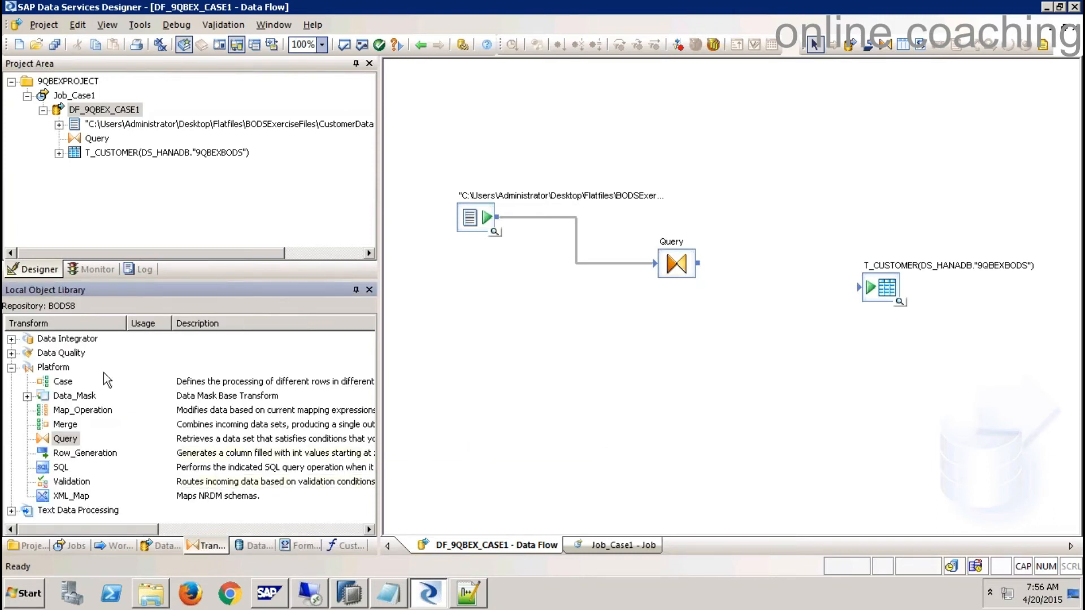
{"action": "left_click", "coordinate": [12, 368]}
{"action": "left_click", "coordinate": [11, 339]}
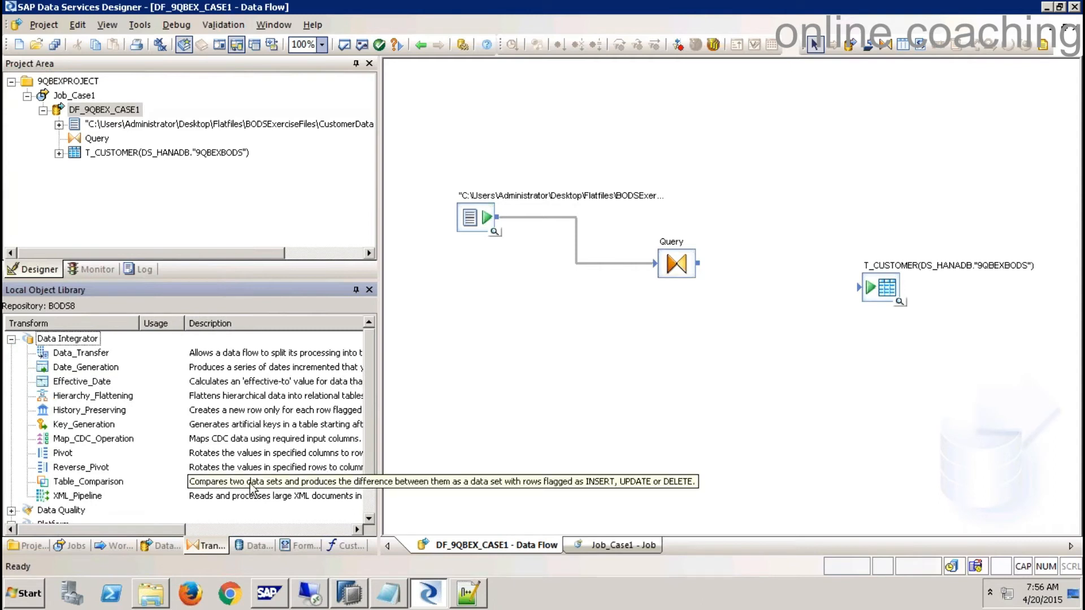
{"action": "left_click", "coordinate": [116, 484]}
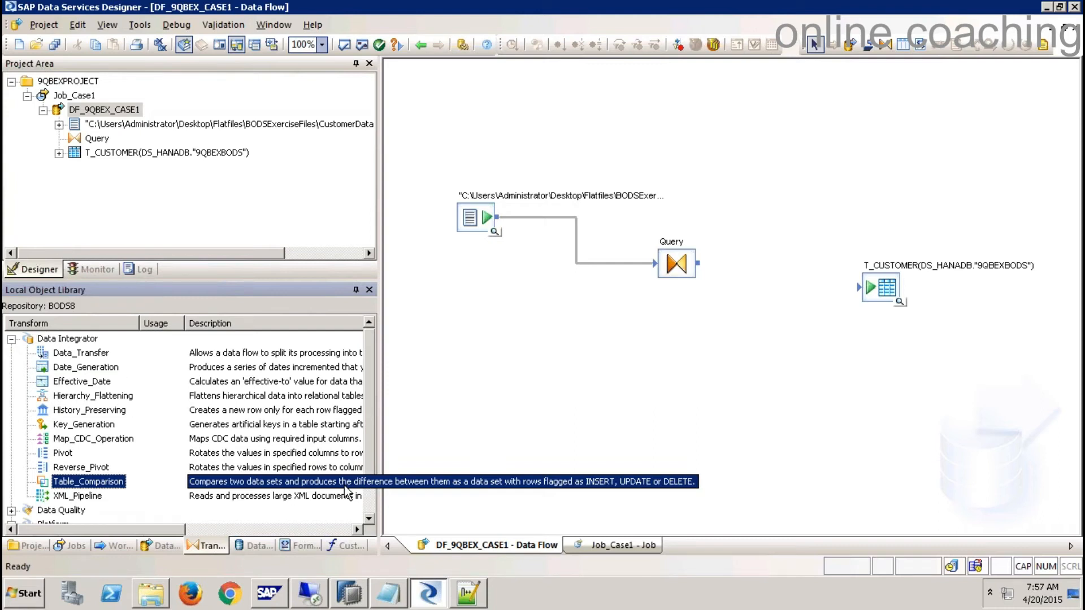
- Place a Table_Comparison transform, feed it from Query's output, and open its editor
{"action": "left_click_drag", "start_coordinate": [107, 487], "coordinate": [758, 266]}
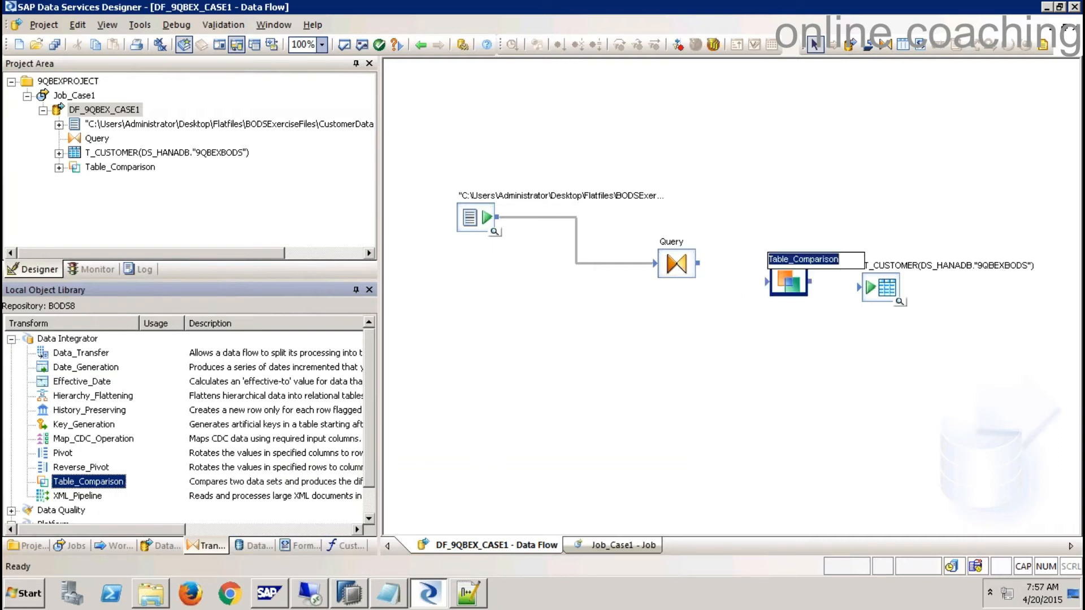
{"action": "left_click_drag", "start_coordinate": [887, 286], "coordinate": [945, 267]}
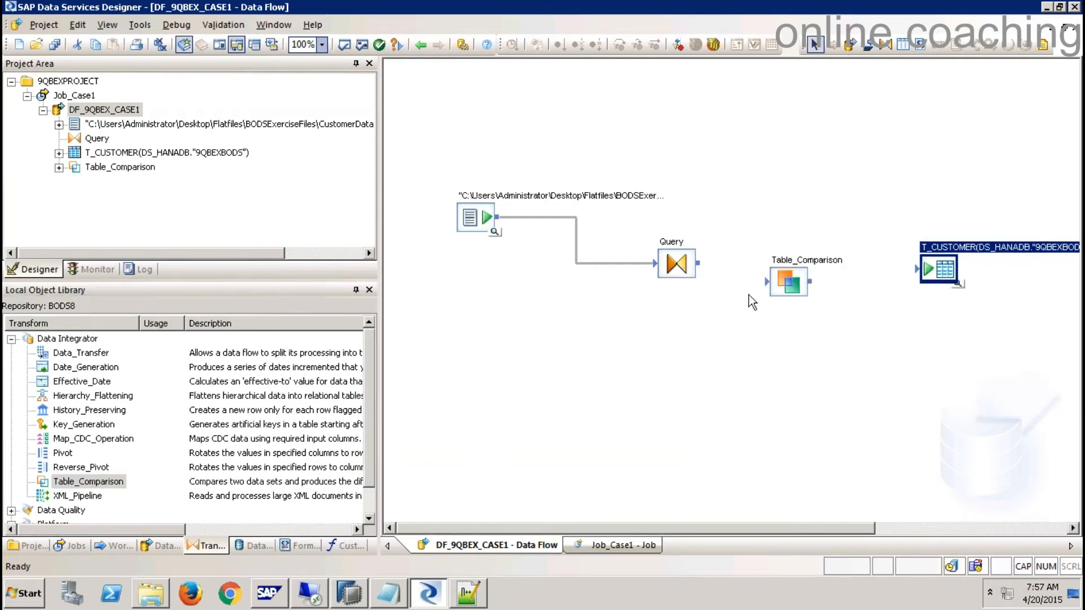
{"action": "left_click_drag", "start_coordinate": [698, 263], "coordinate": [767, 281]}
{"action": "double_click", "coordinate": [789, 281]}
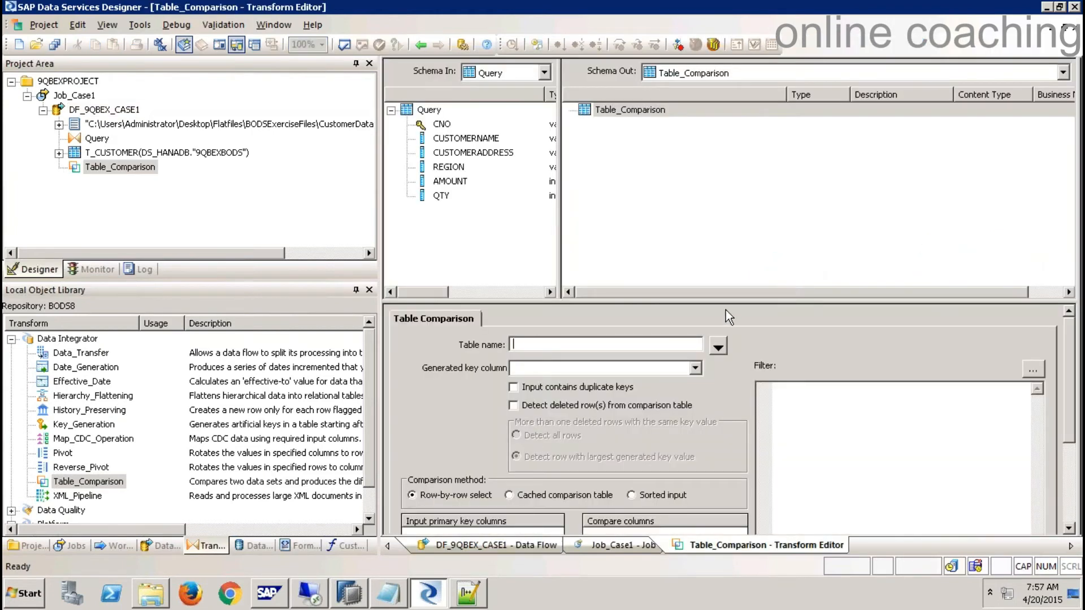
- Set the comparison table to DS_HANADB T_CUSTOMER and the generated key column to CNO
{"action": "left_click", "coordinate": [443, 125]}
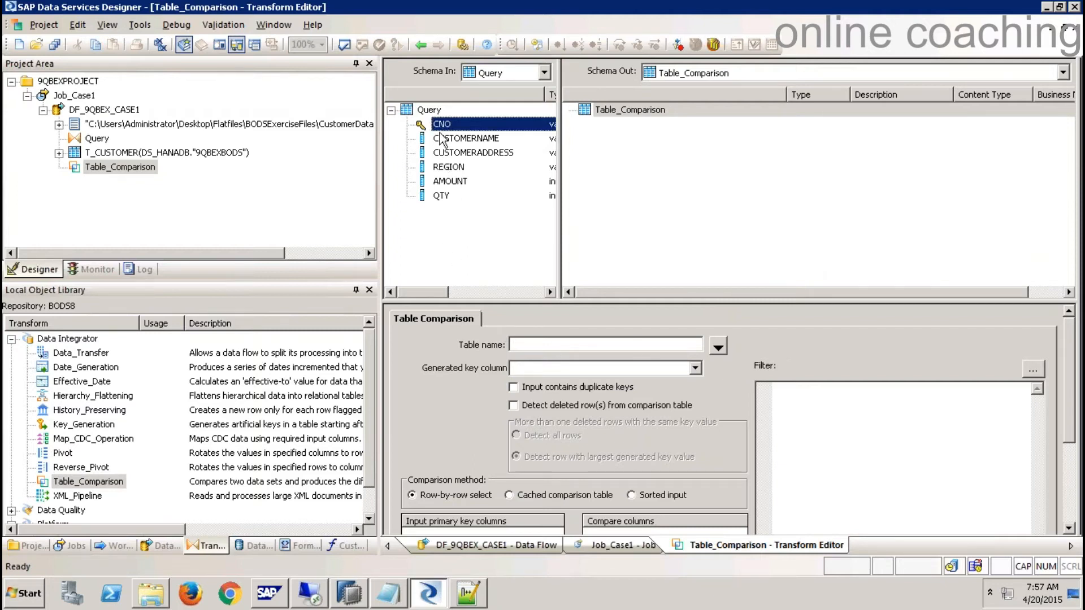
{"action": "left_click", "coordinate": [718, 348]}
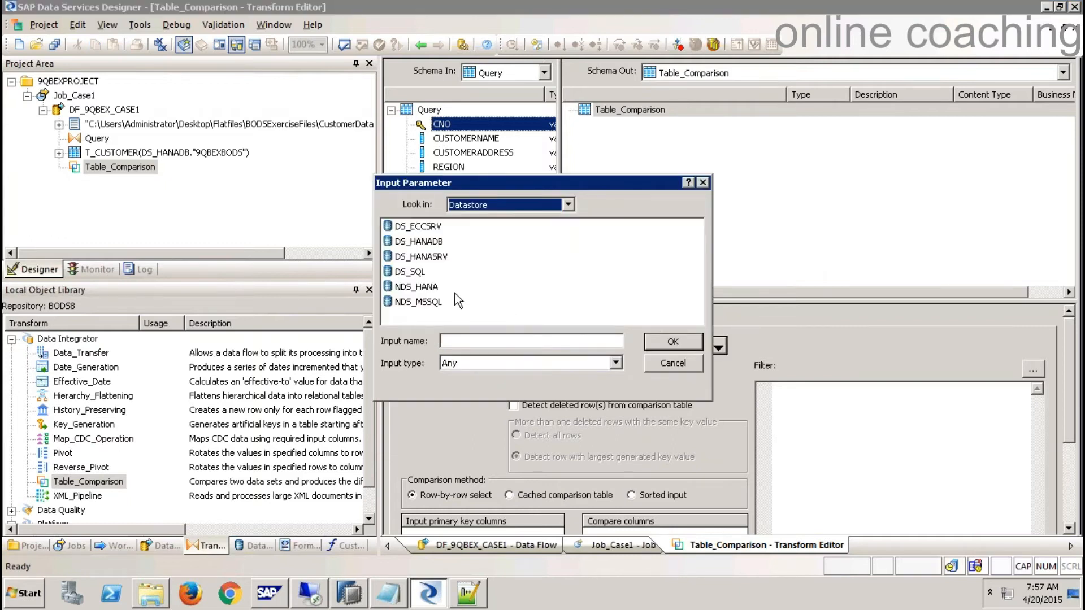
{"action": "double_click", "coordinate": [430, 243]}
{"action": "double_click", "coordinate": [436, 227]}
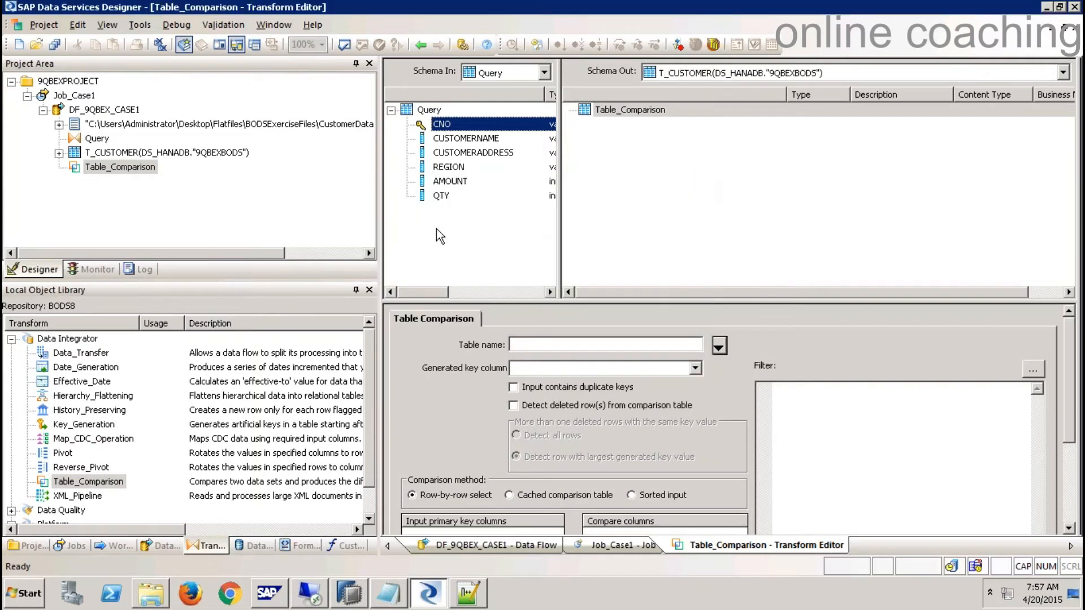
{"action": "left_click", "coordinate": [694, 368]}
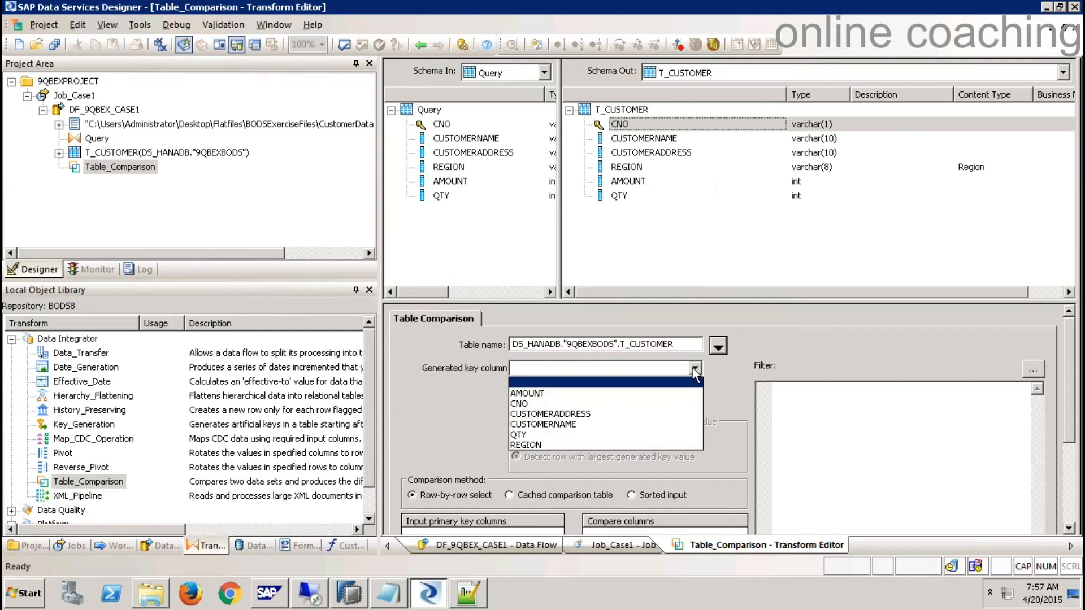
{"action": "left_click", "coordinate": [526, 404]}
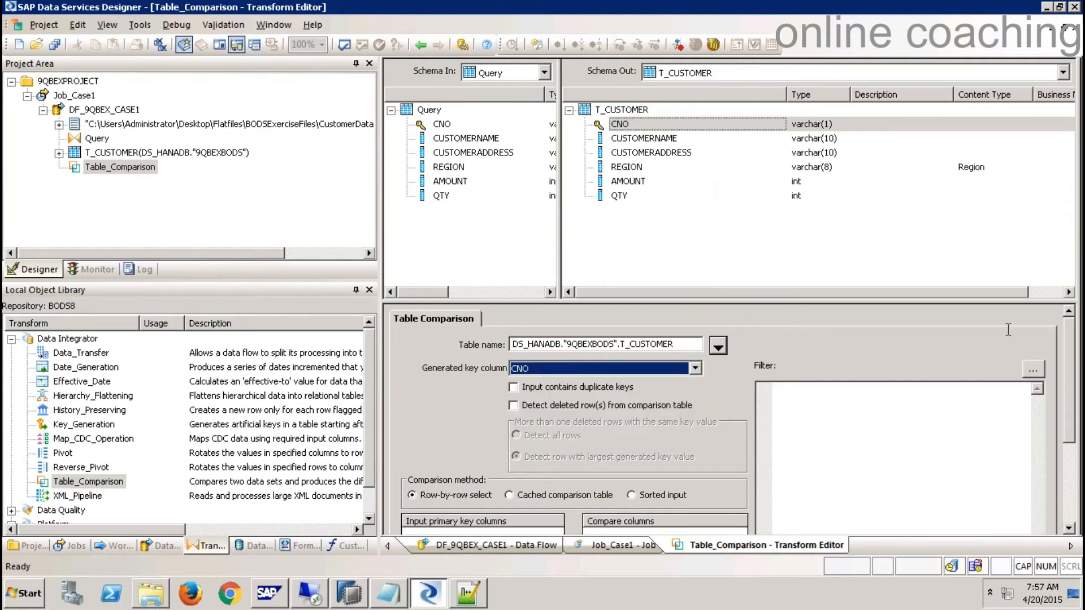
- Make CNO the input primary key and all six columns the compare columns, then close
{"action": "left_click_drag", "start_coordinate": [884, 301], "coordinate": [883, 225]}
{"action": "left_click", "coordinate": [441, 124]}
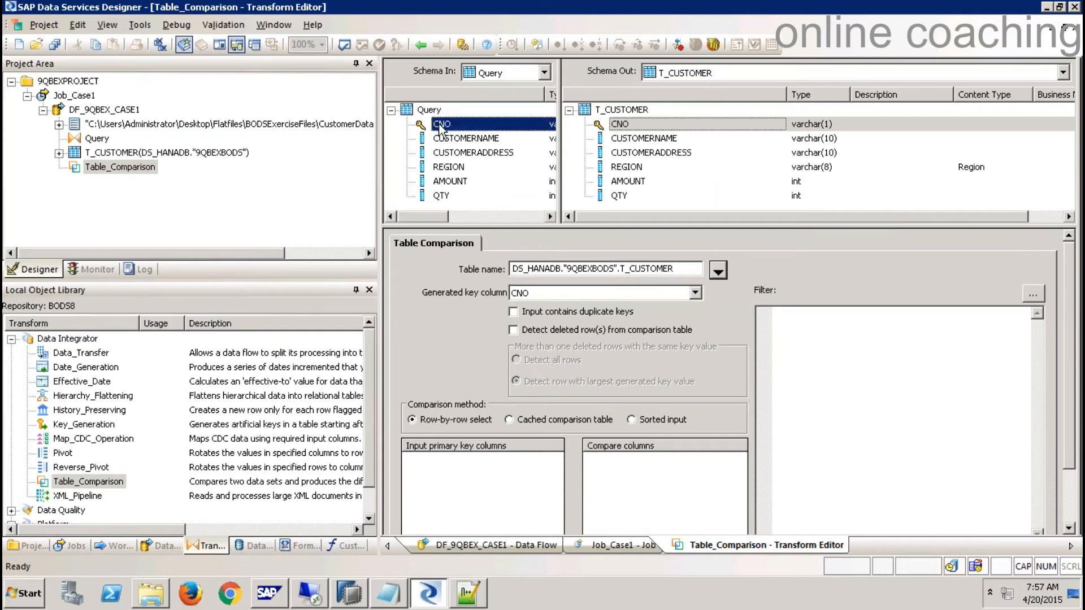
{"action": "left_click_drag", "start_coordinate": [441, 124], "coordinate": [472, 488]}
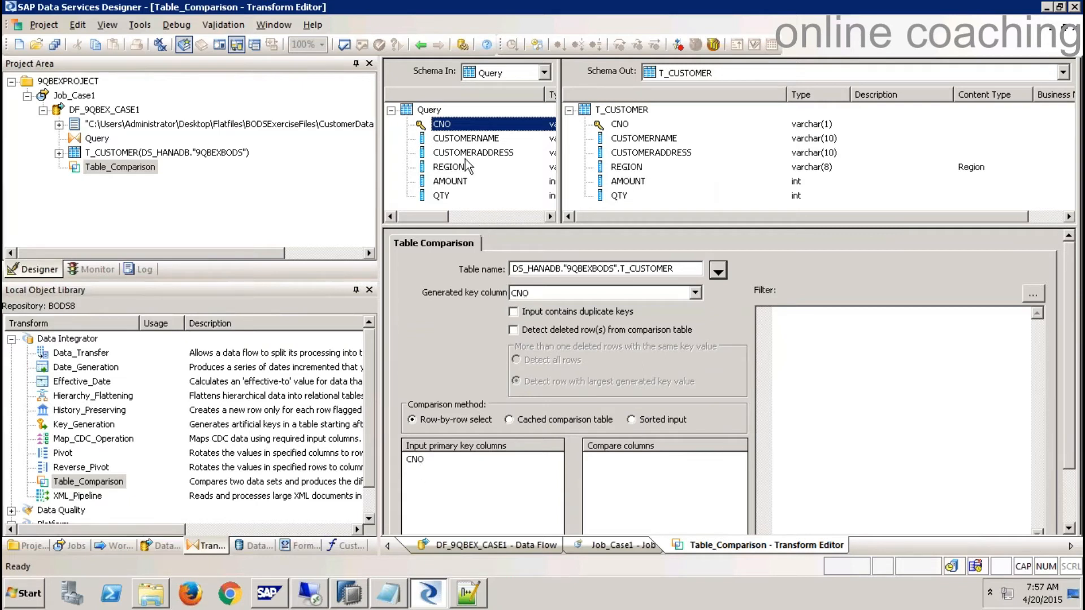
{"action": "left_click", "coordinate": [443, 195], "text": "shift"}
{"action": "left_click_drag", "start_coordinate": [443, 195], "coordinate": [636, 496]}
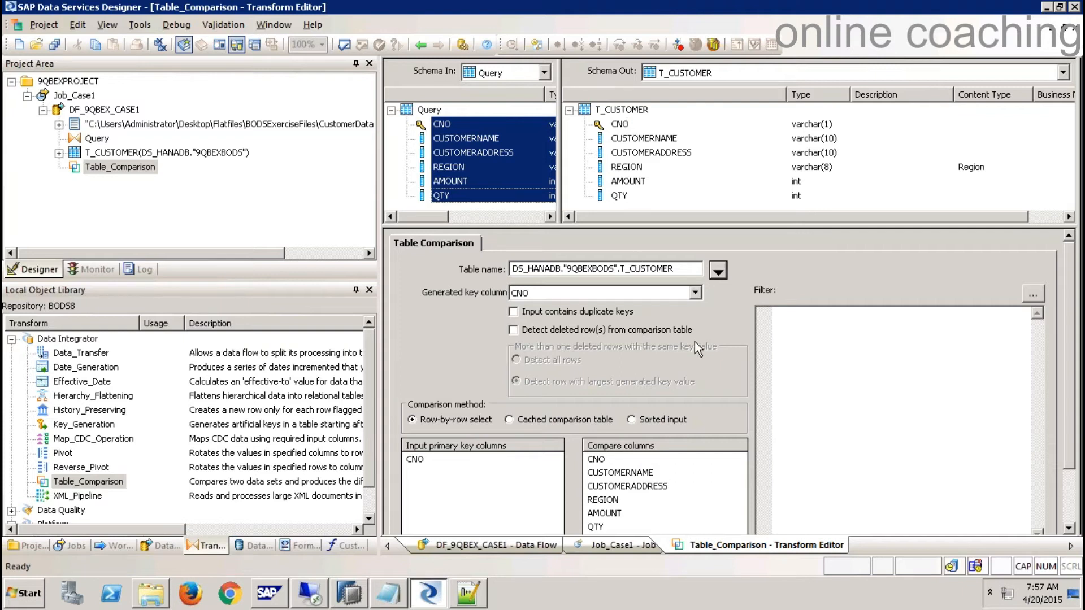
{"action": "left_click", "coordinate": [1073, 27]}
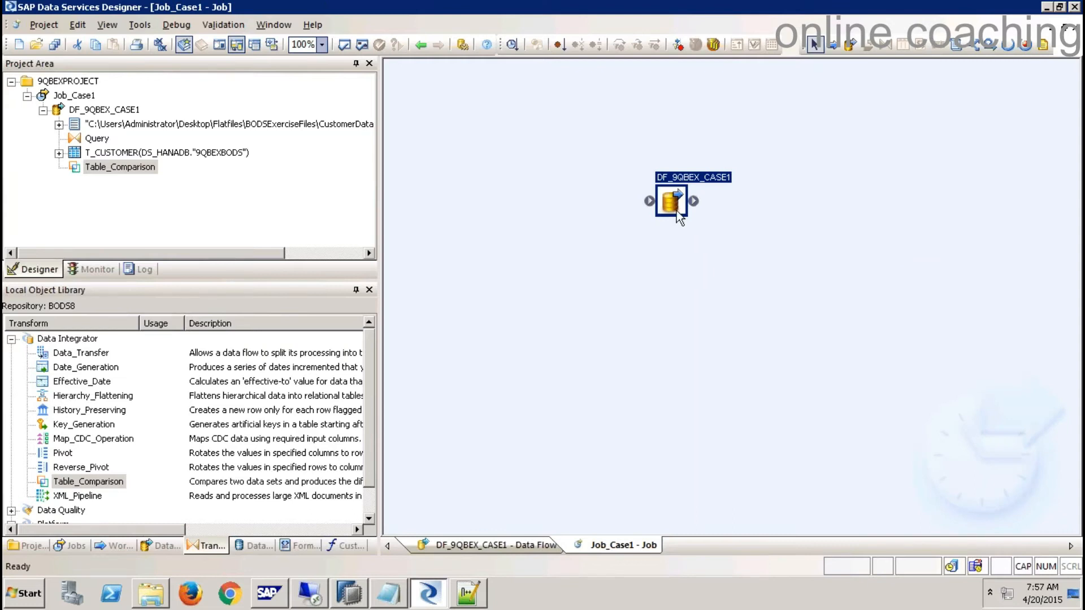
- Rearrange DF_9QBEX_CASE1's source, Query and Table_Comparison, then link Table_Comparison to T_CUSTOMER
{"action": "double_click", "coordinate": [678, 214]}
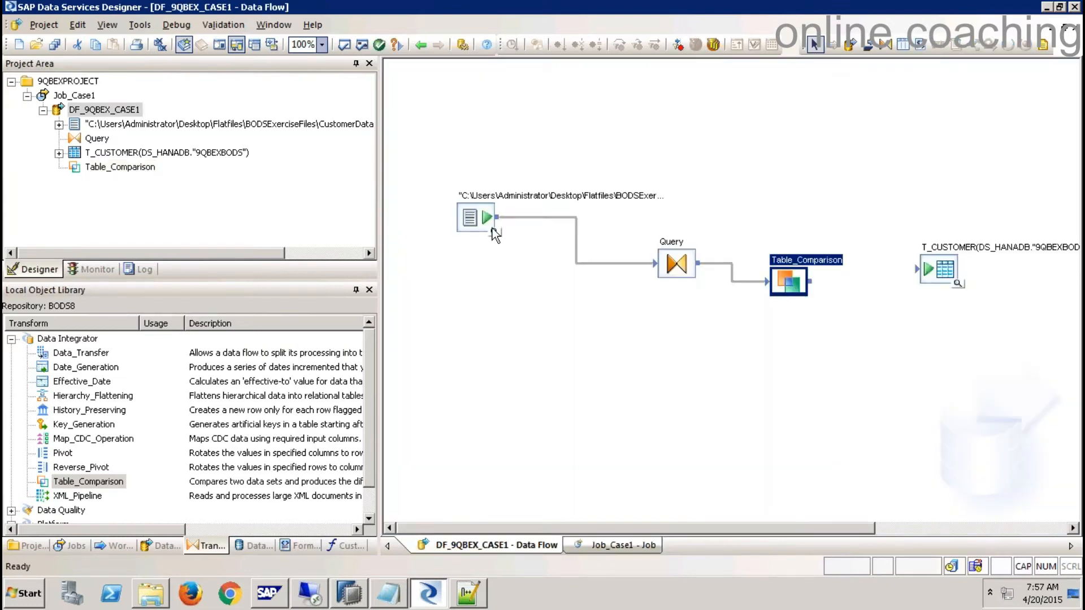
{"action": "left_click_drag", "start_coordinate": [474, 215], "coordinate": [469, 172]}
{"action": "left_click_drag", "start_coordinate": [666, 270], "coordinate": [575, 254]}
{"action": "left_click_drag", "start_coordinate": [793, 283], "coordinate": [676, 316]}
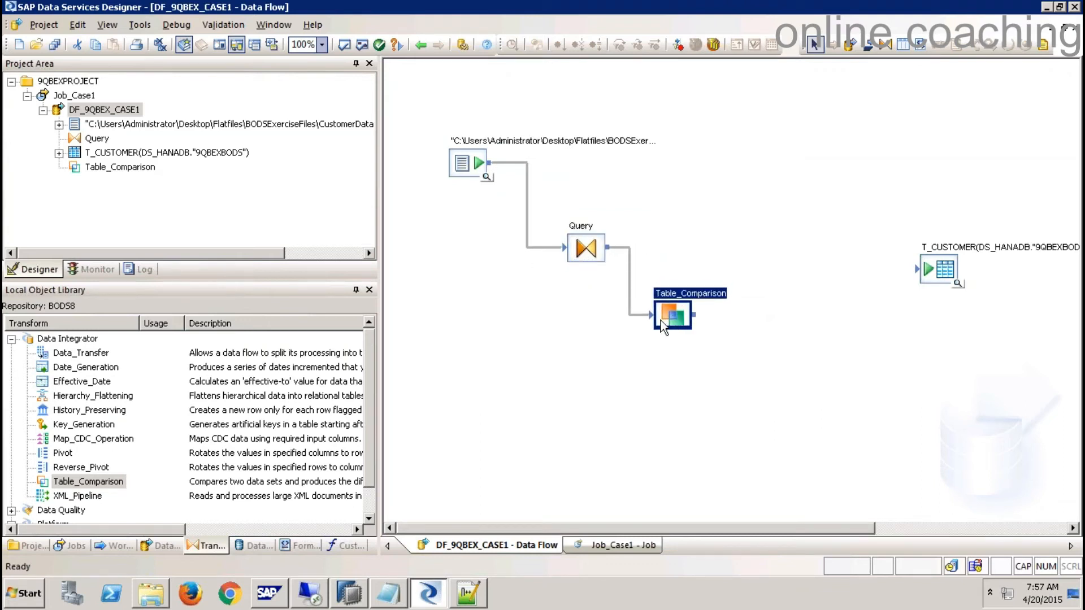
{"action": "left_click_drag", "start_coordinate": [639, 280], "coordinate": [725, 360]}
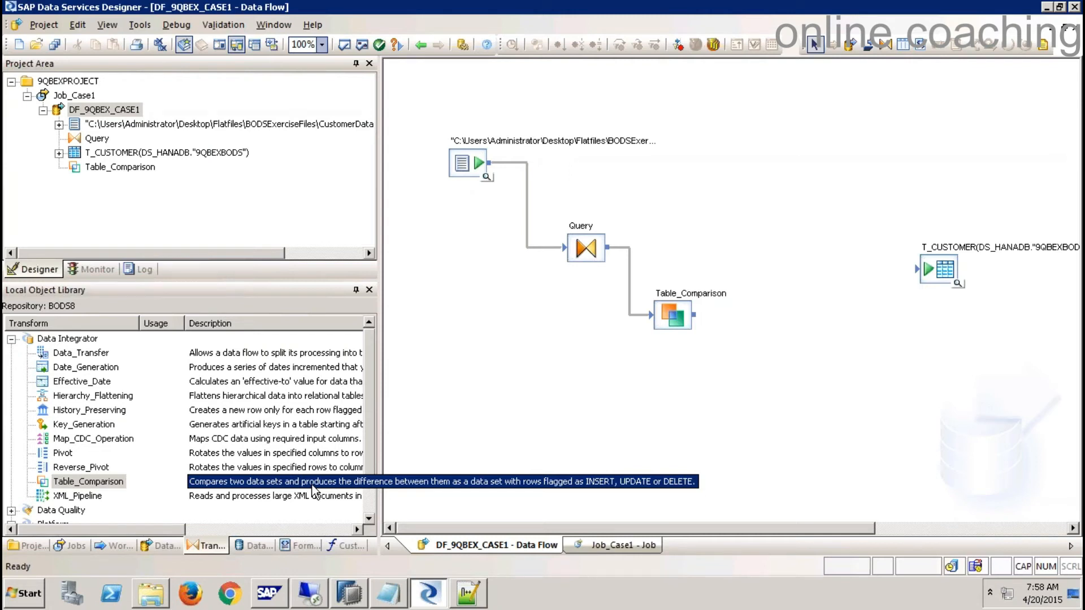
{"action": "left_click_drag", "start_coordinate": [697, 316], "coordinate": [919, 270]}
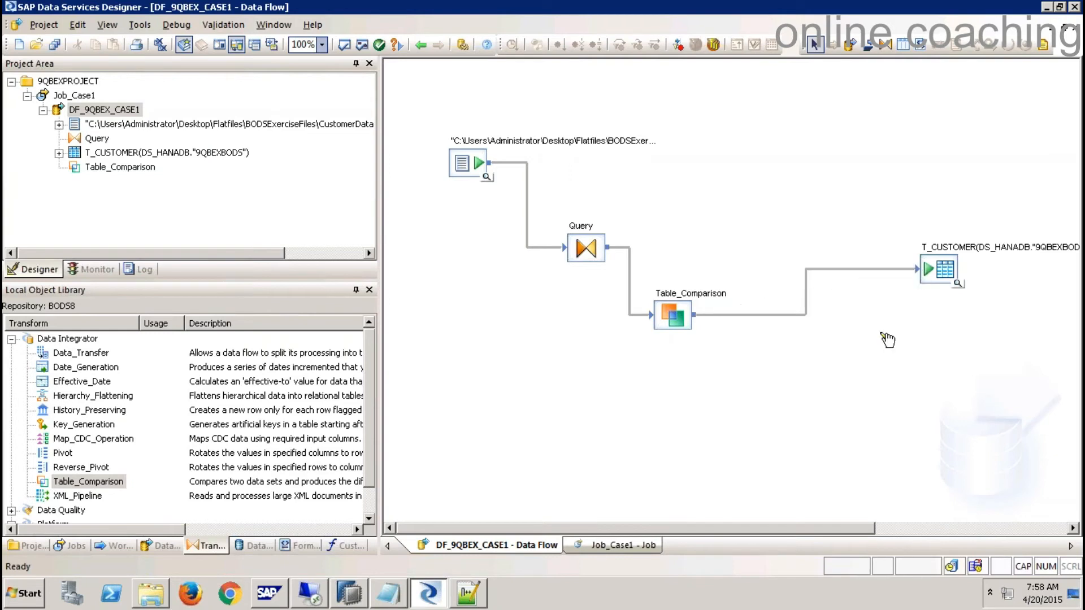
{"action": "left_click", "coordinate": [81, 96]}
- Save all changes and execute Job_Case1 with the default execution settings
{"action": "right_click", "coordinate": [81, 95]}
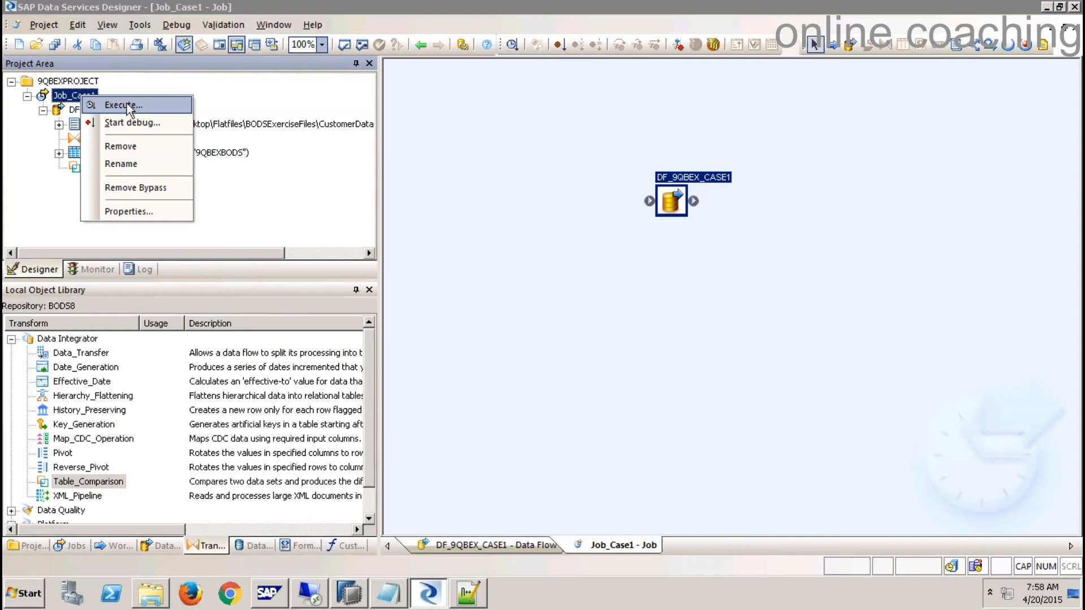
{"action": "left_click", "coordinate": [116, 105]}
{"action": "left_click", "coordinate": [447, 377]}
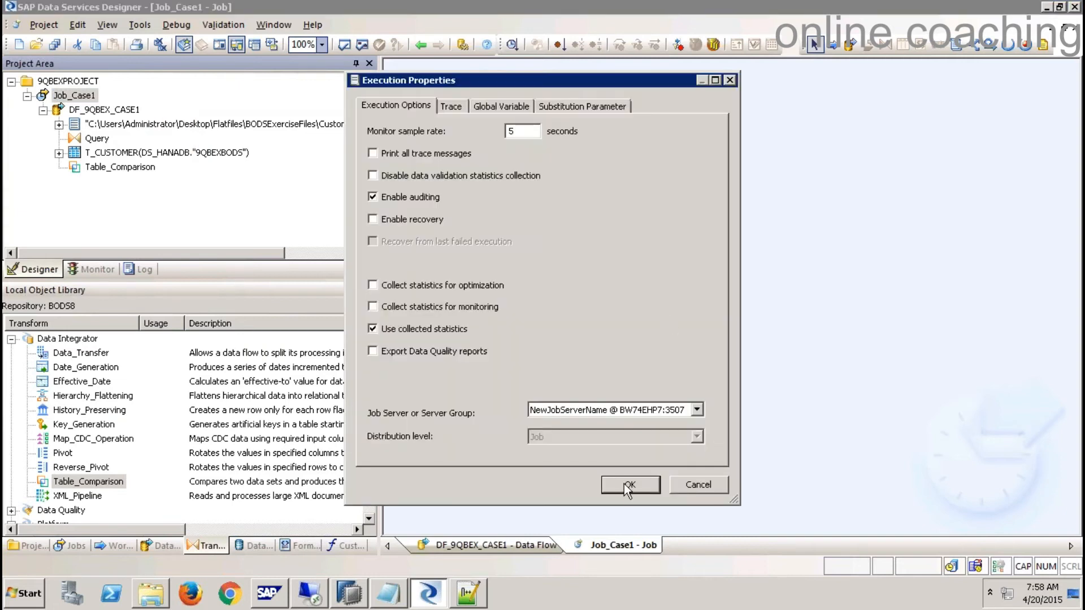
{"action": "left_click", "coordinate": [624, 484]}
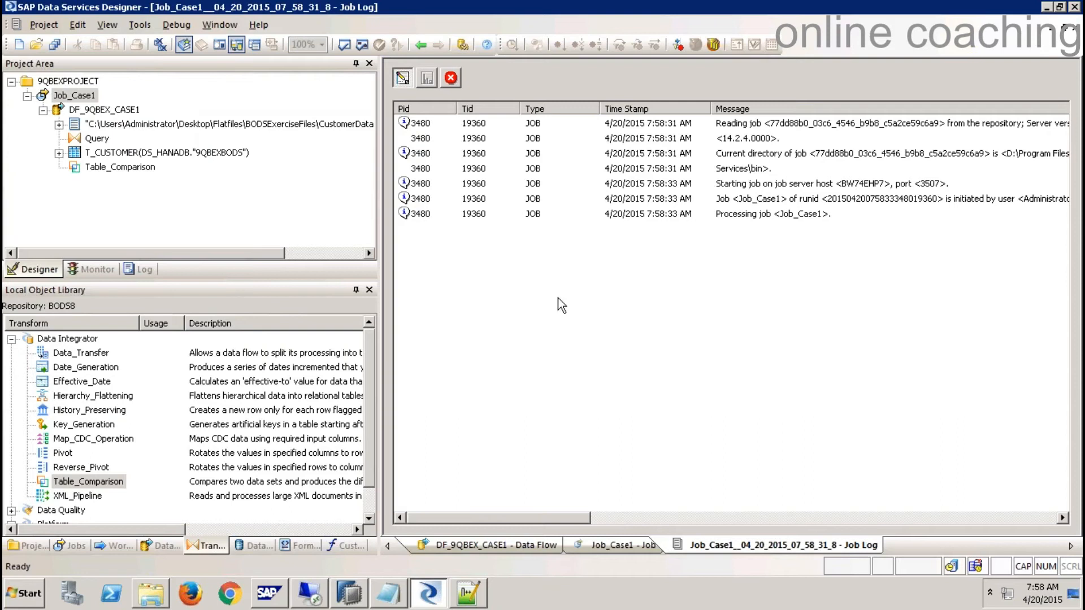
- Review the errors saying generated key CNO must be numeric, then close the job log
{"action": "left_click", "coordinate": [451, 79]}
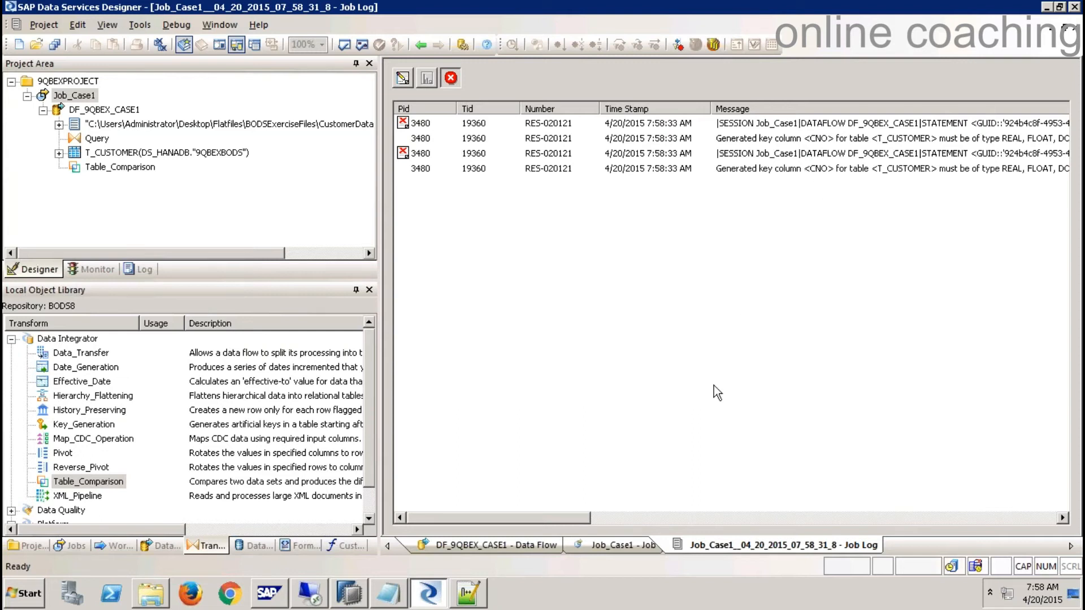
{"action": "left_click_drag", "start_coordinate": [555, 518], "coordinate": [605, 522]}
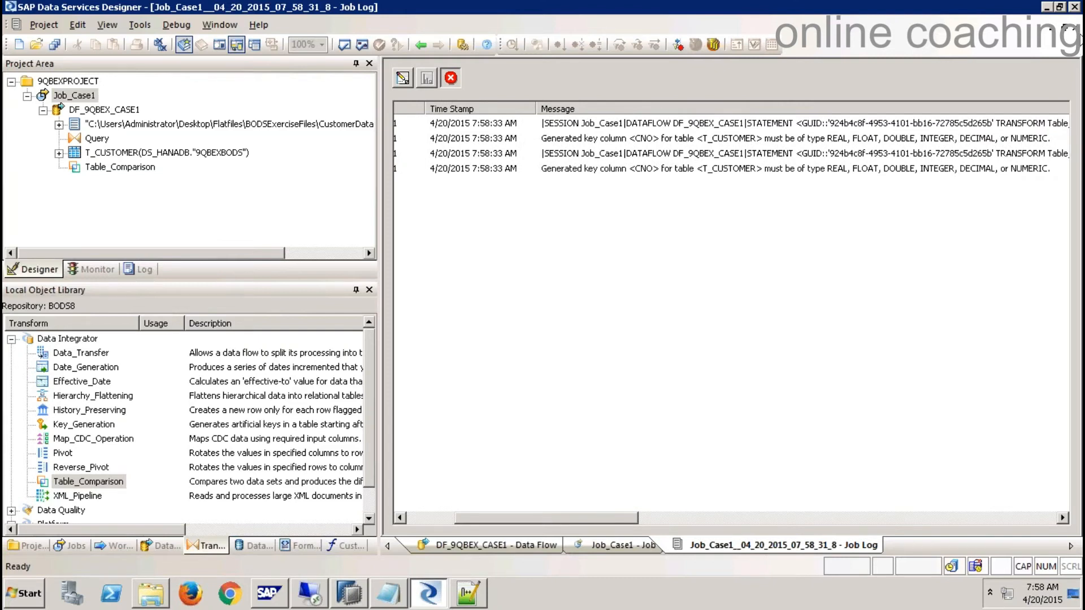
{"action": "left_click", "coordinate": [1076, 26]}
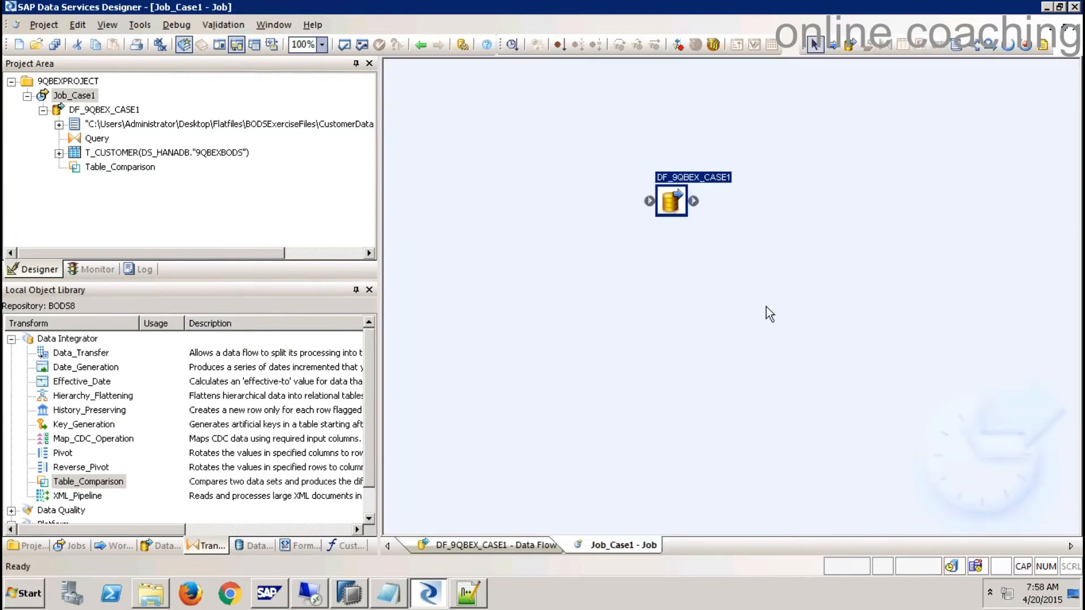
{"action": "left_click", "coordinate": [733, 324]}
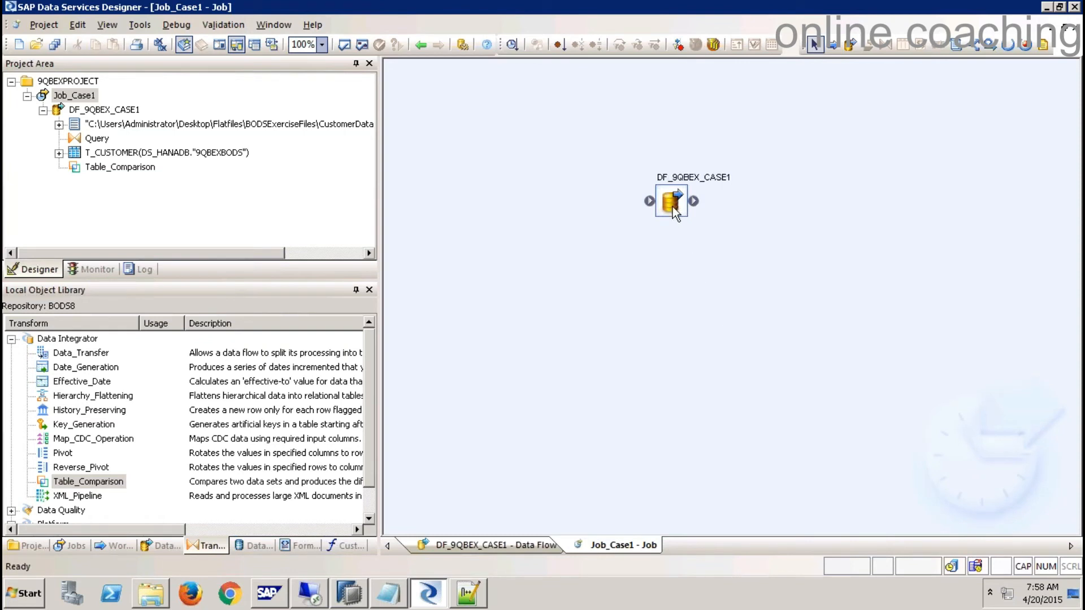
- In HANA Studio, close the T_CUSTOMER data preview and open the CUSTOMER table definition
{"action": "left_click", "coordinate": [349, 594]}
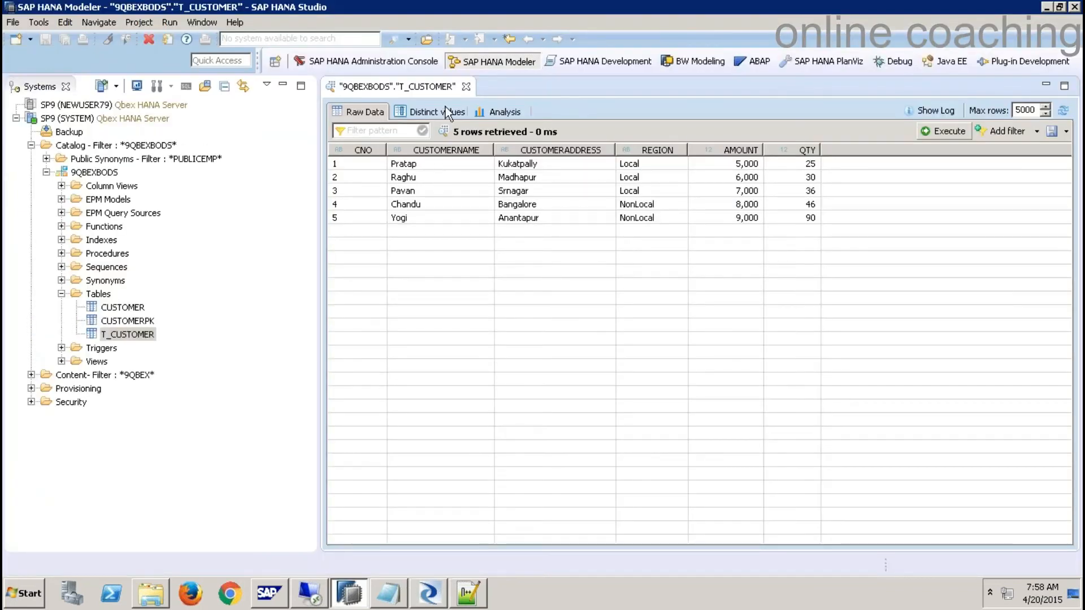
{"action": "left_click", "coordinate": [466, 87]}
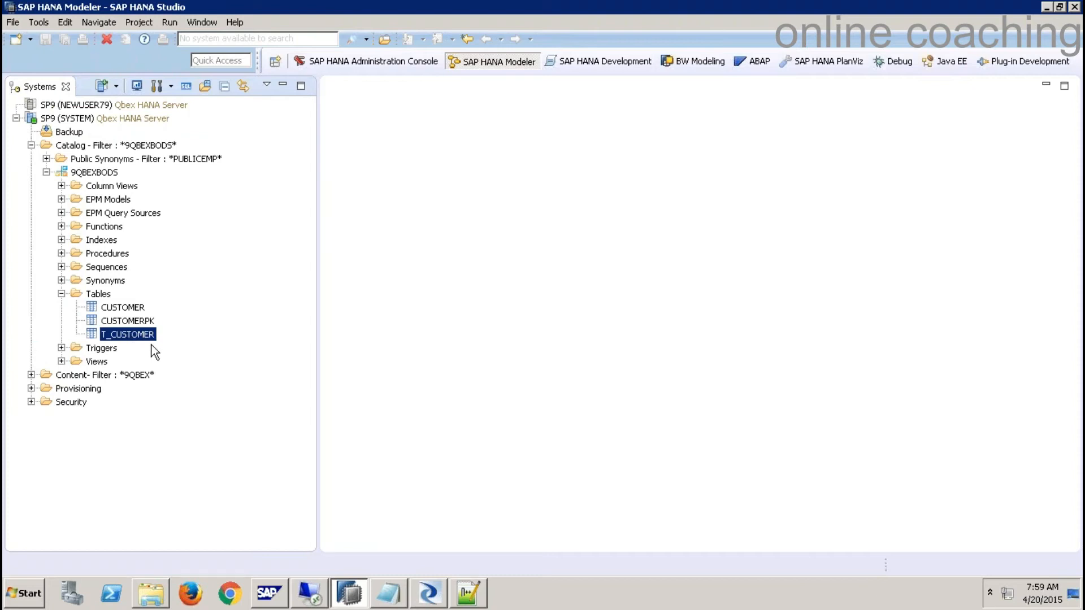
{"action": "left_click", "coordinate": [127, 308]}
{"action": "double_click", "coordinate": [125, 308]}
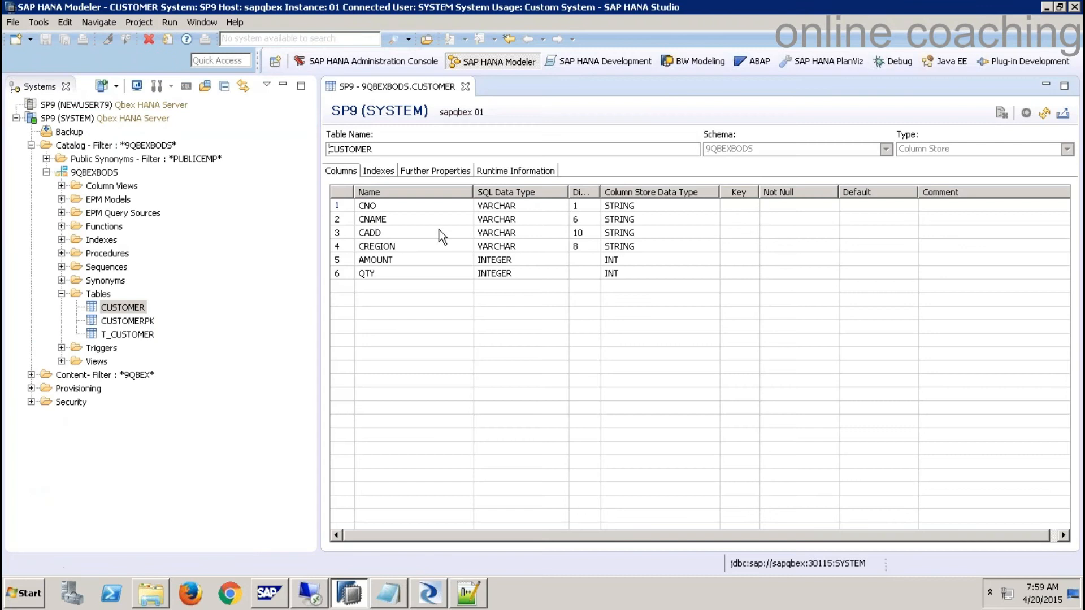
- Inspect the T_CUSTOMER definition's CNO column, close it, and return to Data Services Designer
{"action": "double_click", "coordinate": [145, 334]}
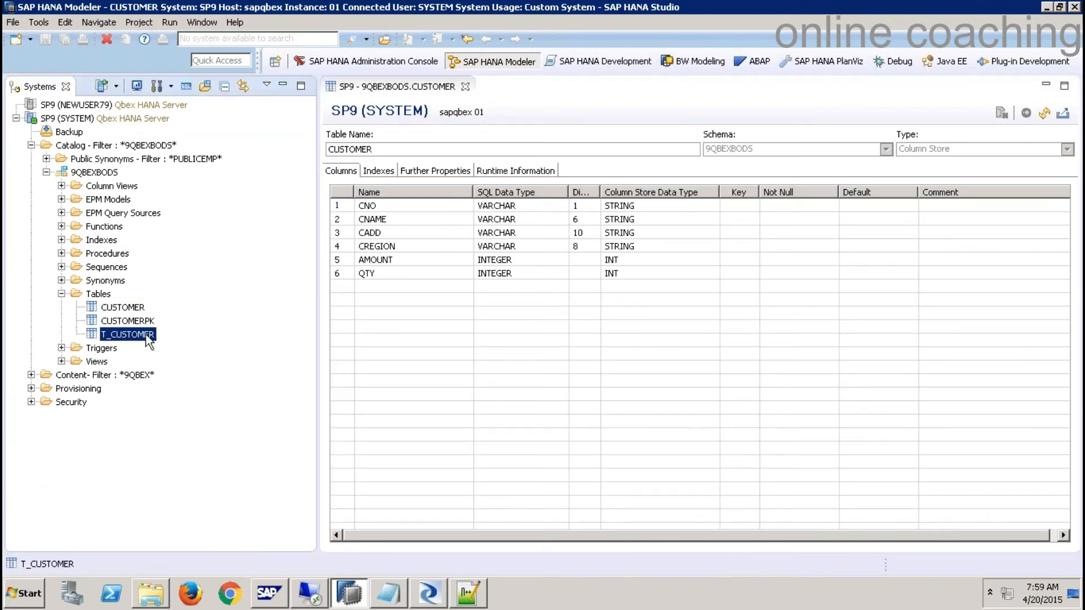
{"action": "left_click", "coordinate": [521, 209]}
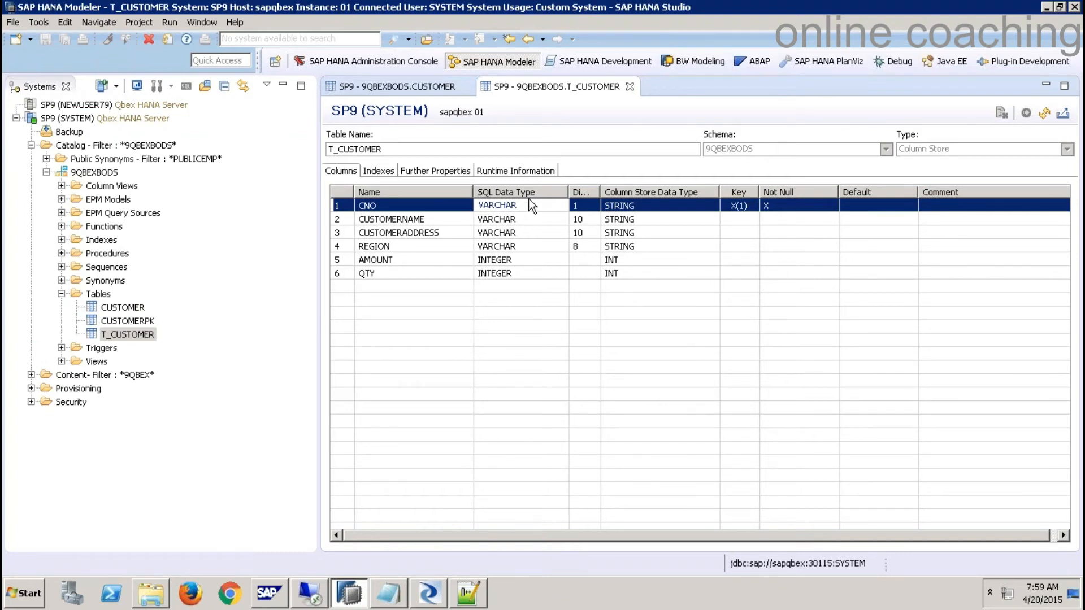
{"action": "left_click", "coordinate": [629, 87]}
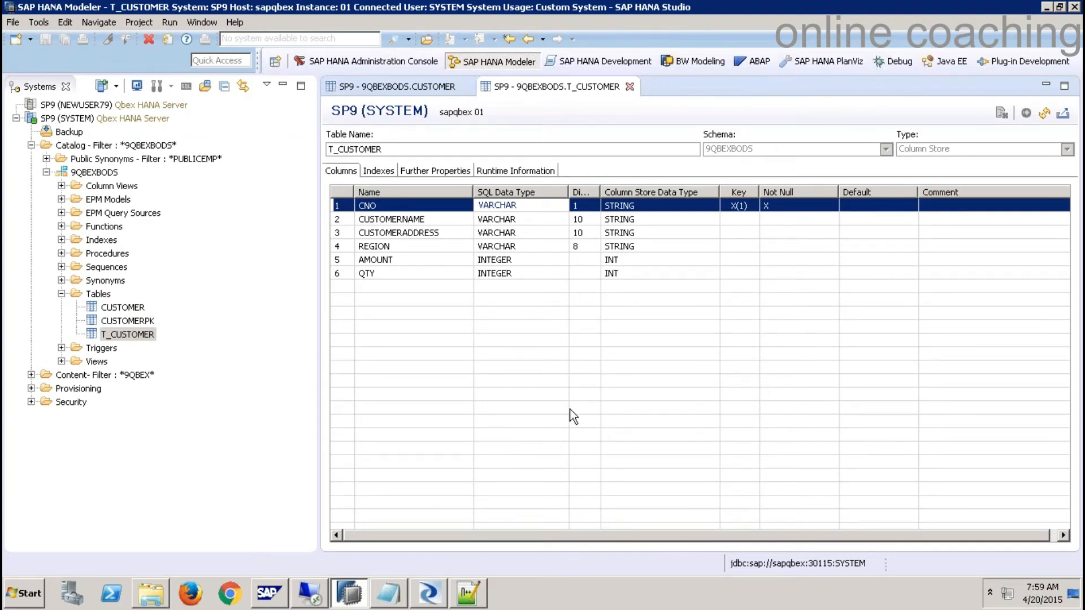
{"action": "left_click", "coordinate": [431, 600]}
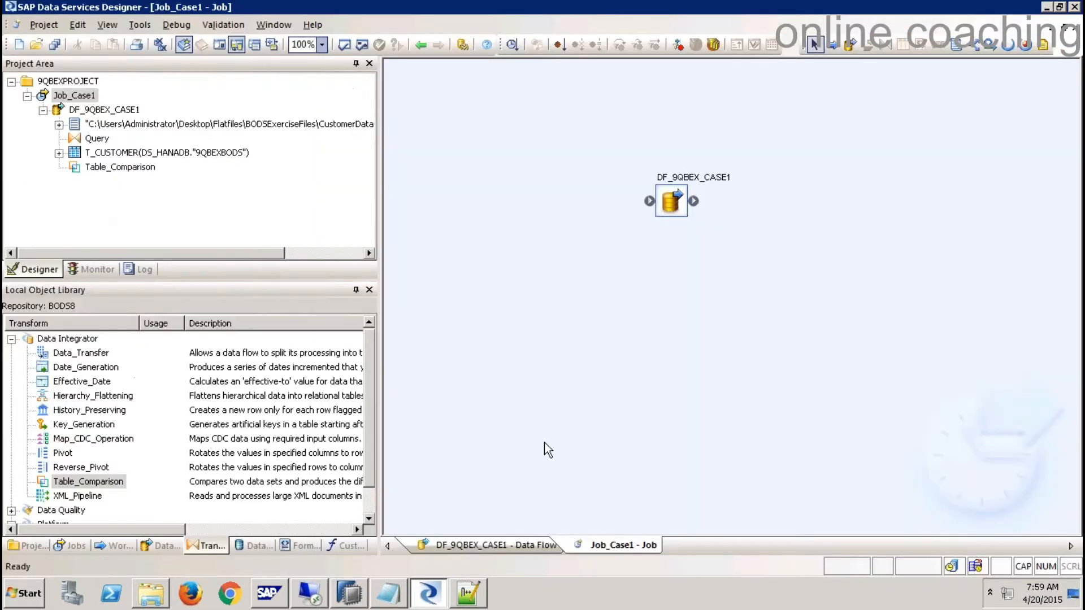
- Delete the T_CUSTOMER target, Table_Comparison and Query from DF_9QBEX_CASE1
{"action": "double_click", "coordinate": [673, 198]}
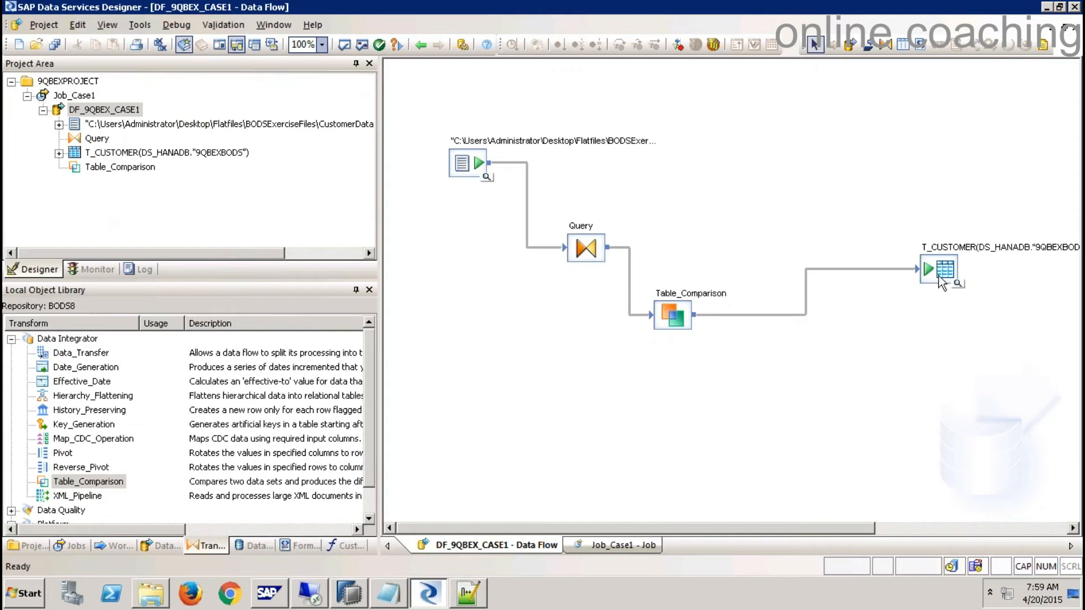
{"action": "left_click", "coordinate": [941, 277]}
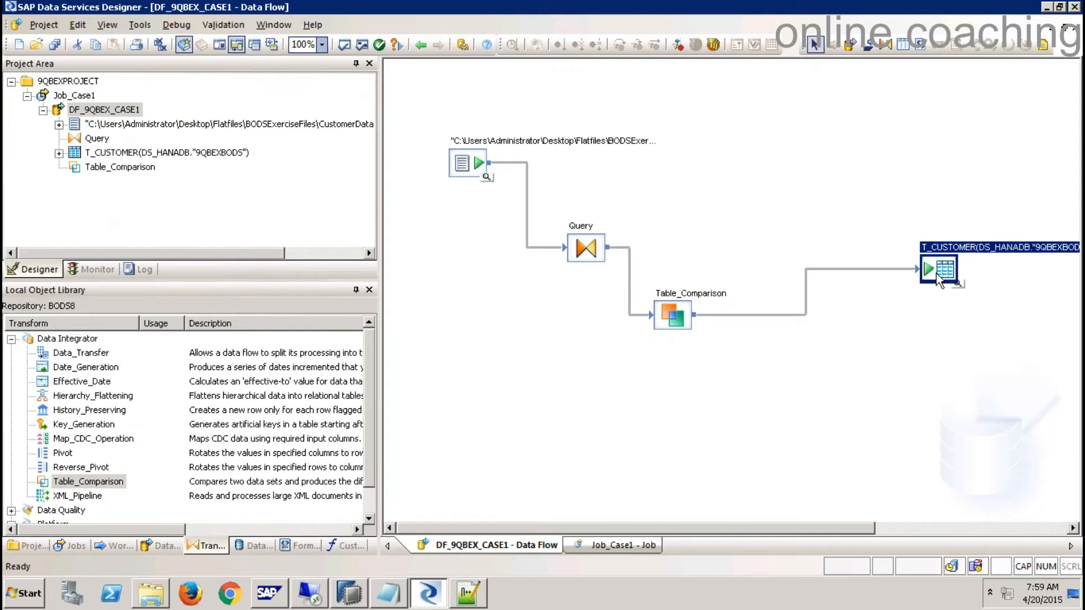
{"action": "key", "text": "Delete"}
{"action": "left_click", "coordinate": [672, 316]}
{"action": "key", "text": "Delete"}
{"action": "left_click", "coordinate": [585, 247]}
{"action": "key", "text": "Delete"}
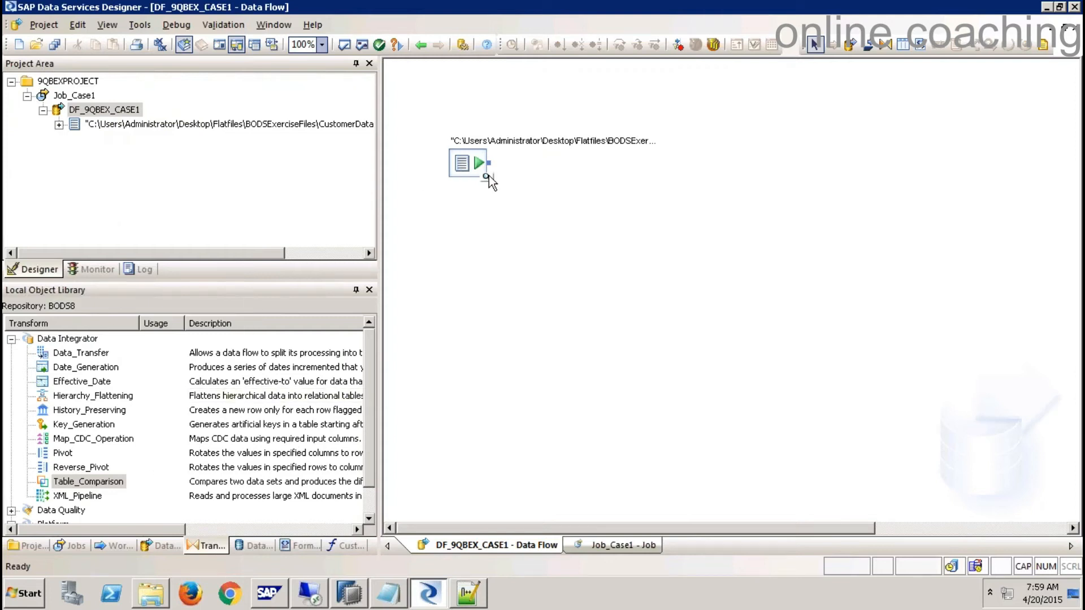
- Change CNO's data type to int in the CustomerDataCase1 file format and save it
{"action": "right_click", "coordinate": [459, 165]}
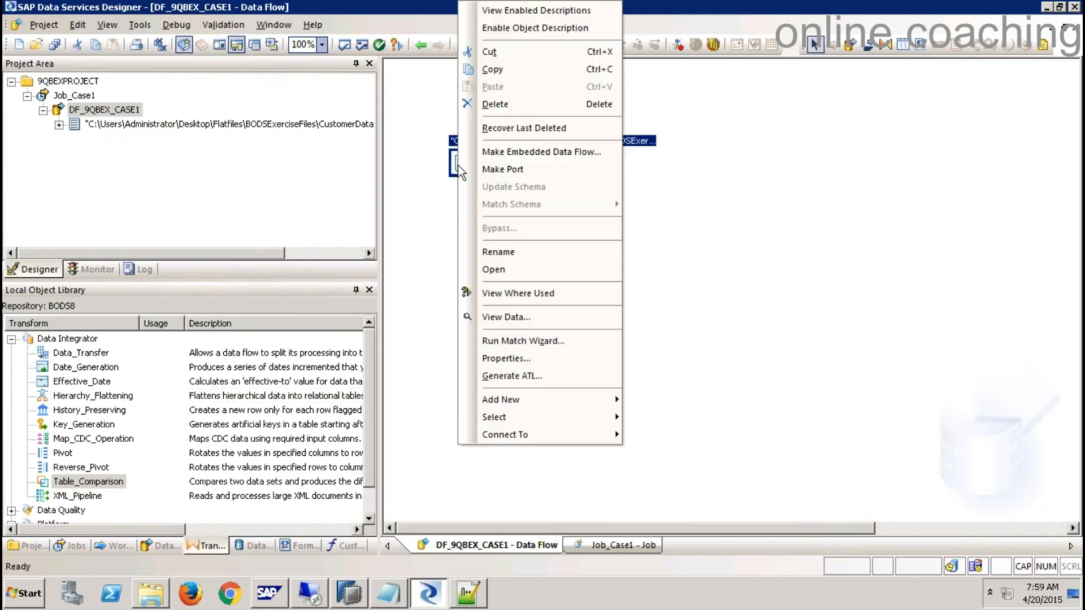
{"action": "left_click", "coordinate": [434, 490]}
{"action": "left_click", "coordinate": [301, 546]}
{"action": "right_click", "coordinate": [92, 481]}
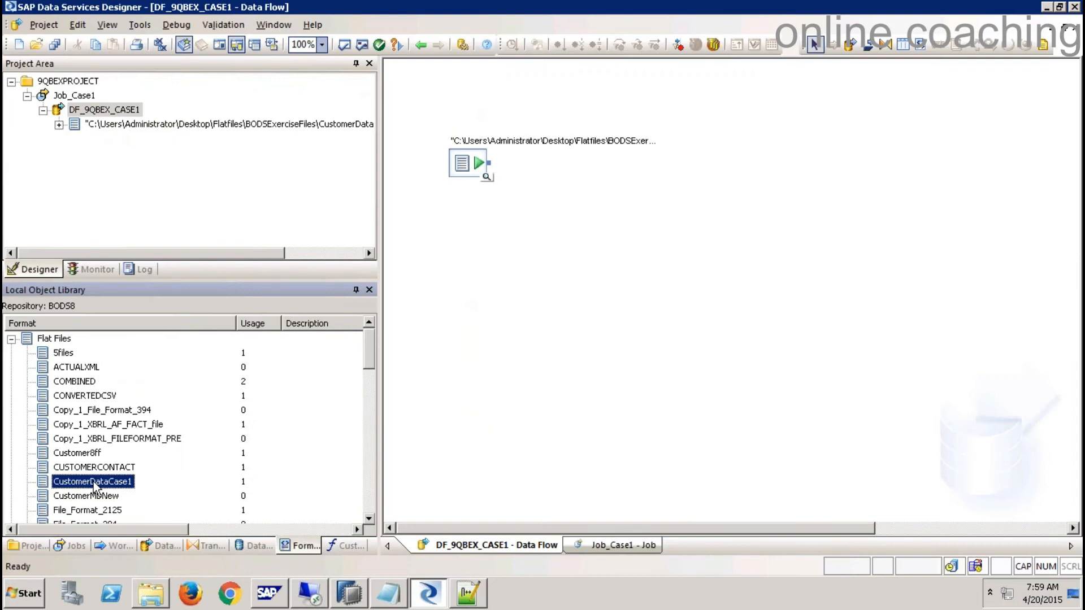
{"action": "left_click", "coordinate": [126, 97]}
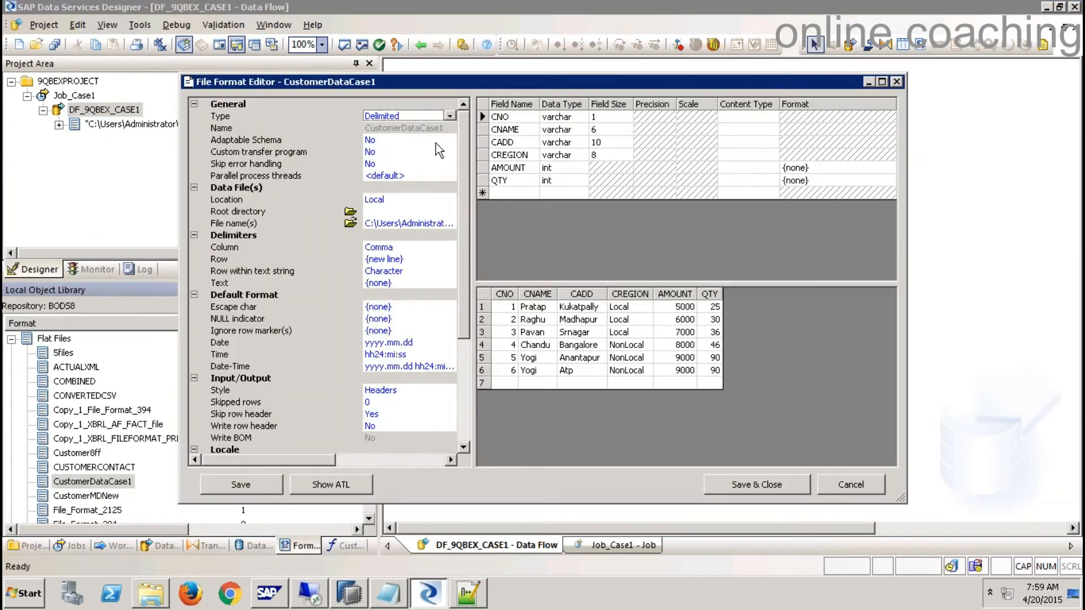
{"action": "left_click", "coordinate": [579, 117]}
{"action": "left_click", "coordinate": [581, 118]}
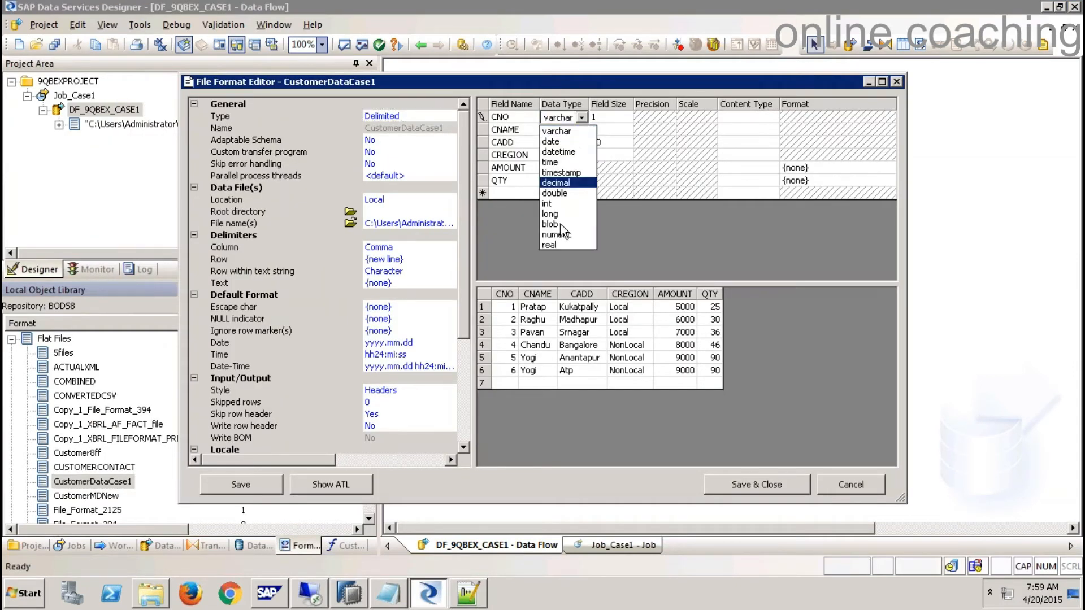
{"action": "left_click", "coordinate": [550, 204]}
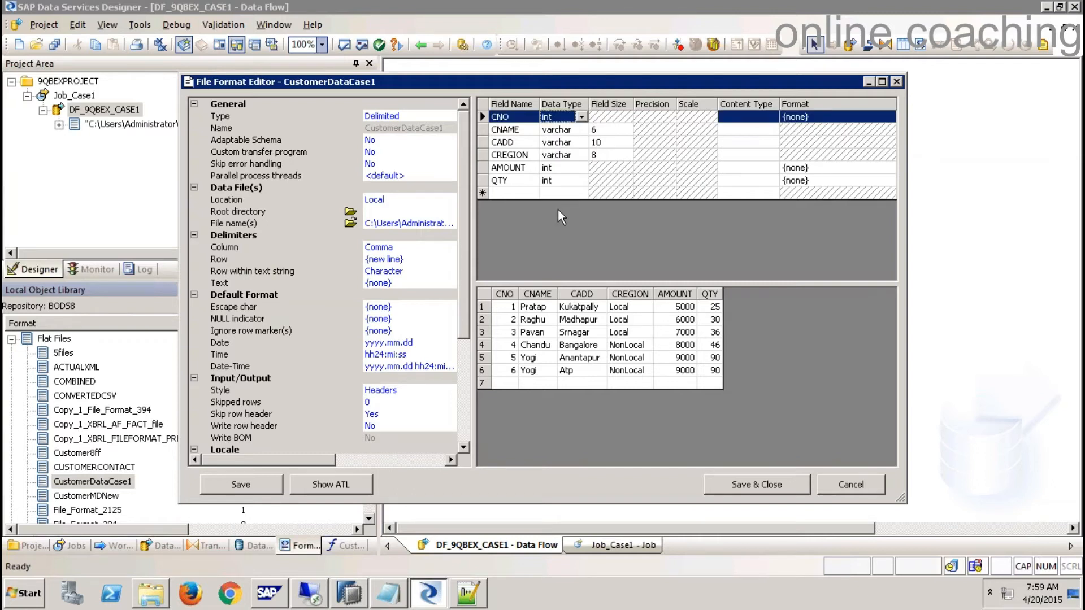
{"action": "left_click", "coordinate": [774, 487]}
- Add a new Query to the data flow fed by the file source
{"action": "left_click", "coordinate": [885, 44]}
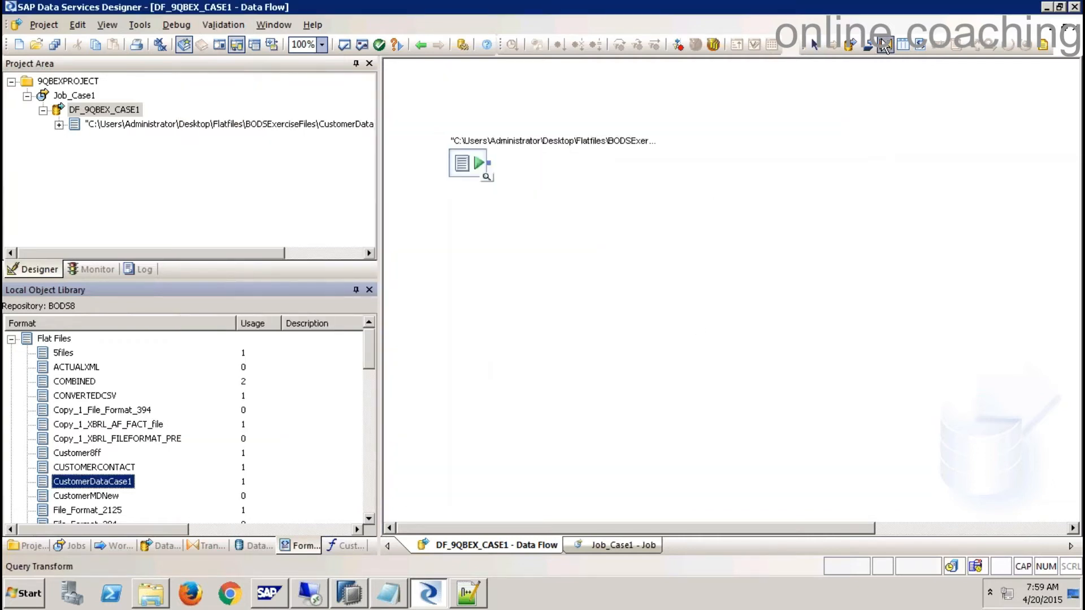
{"action": "left_click", "coordinate": [726, 229]}
{"action": "left_click_drag", "start_coordinate": [490, 163], "coordinate": [708, 231]}
- Map all six input columns to the Query output and mark CNO as primary key
{"action": "double_click", "coordinate": [735, 231]}
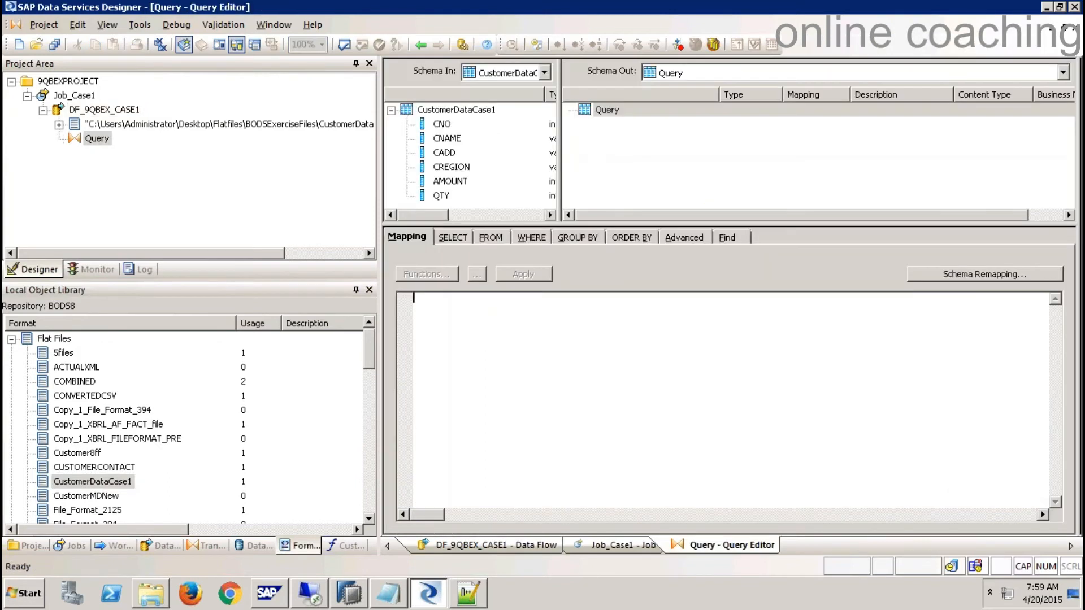
{"action": "left_click", "coordinate": [452, 127]}
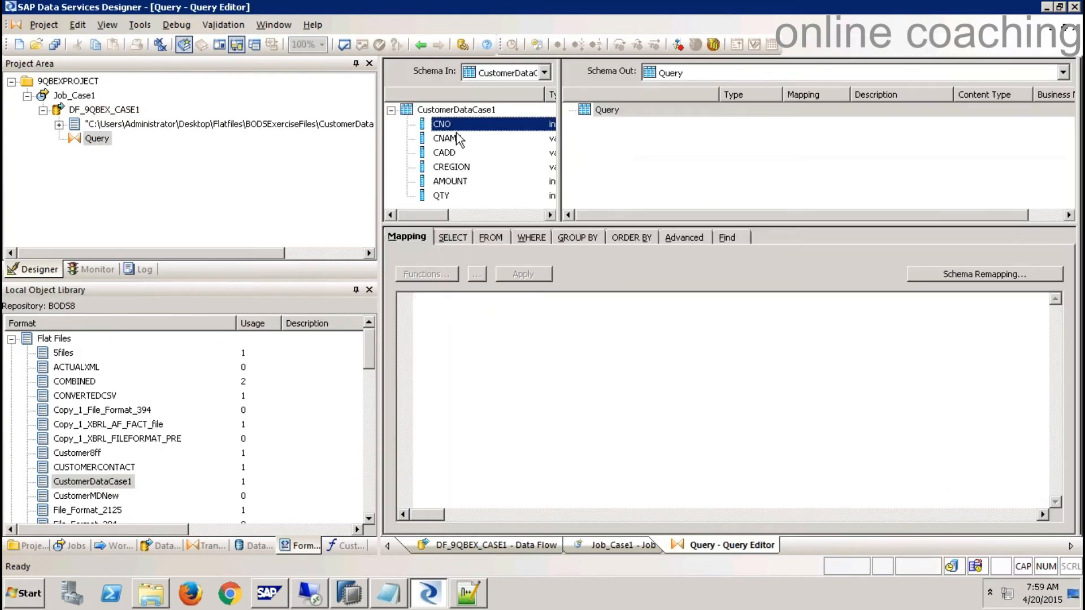
{"action": "left_click", "coordinate": [444, 197], "text": "shift"}
{"action": "left_click_drag", "start_coordinate": [517, 130], "coordinate": [604, 120]}
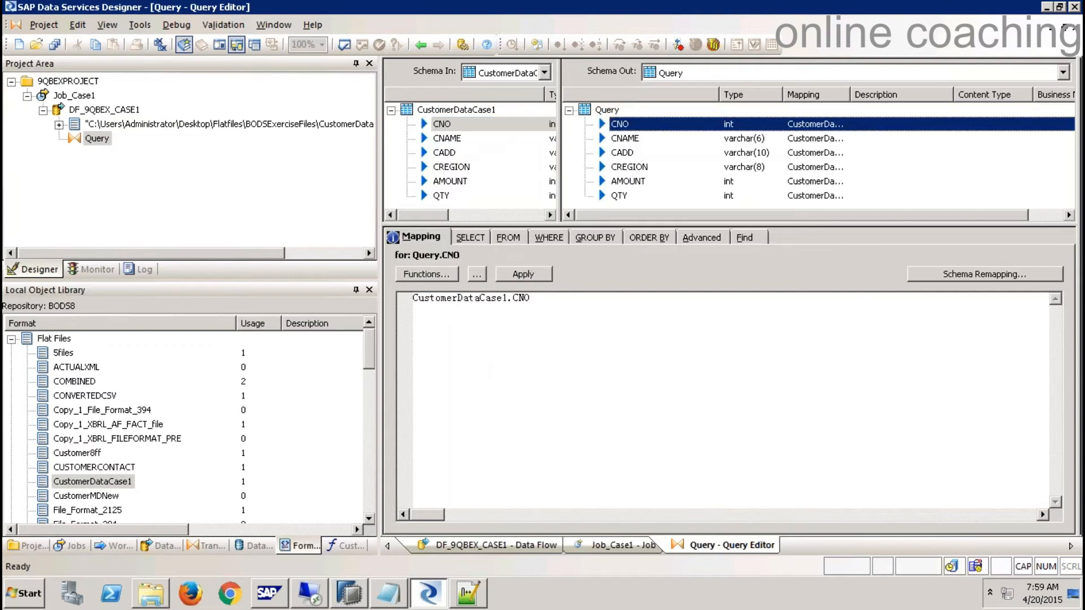
{"action": "right_click", "coordinate": [623, 124]}
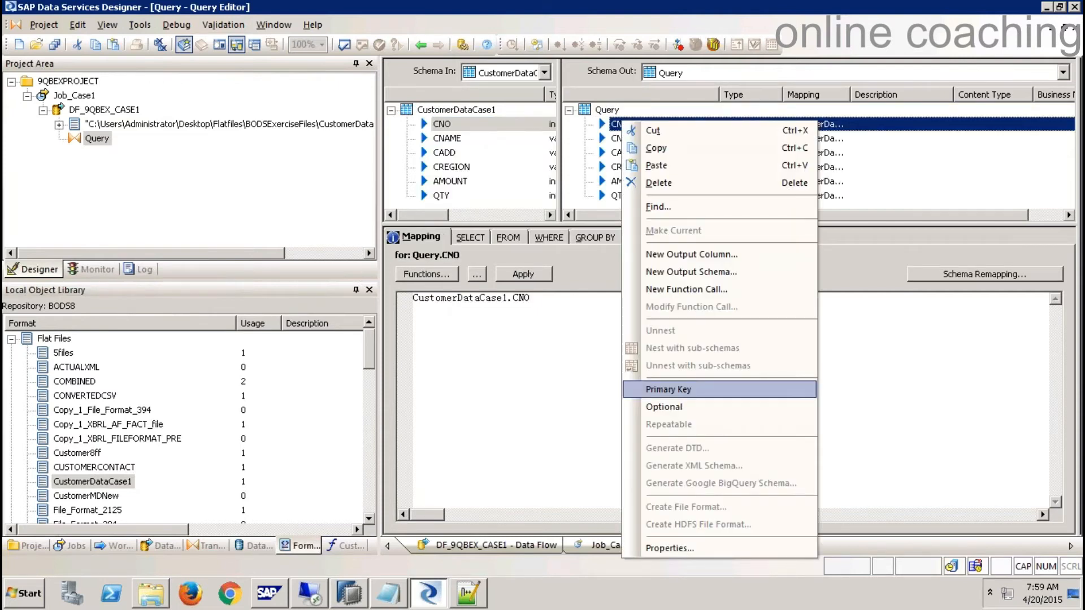
{"action": "left_click", "coordinate": [669, 390]}
{"action": "left_click", "coordinate": [1074, 27]}
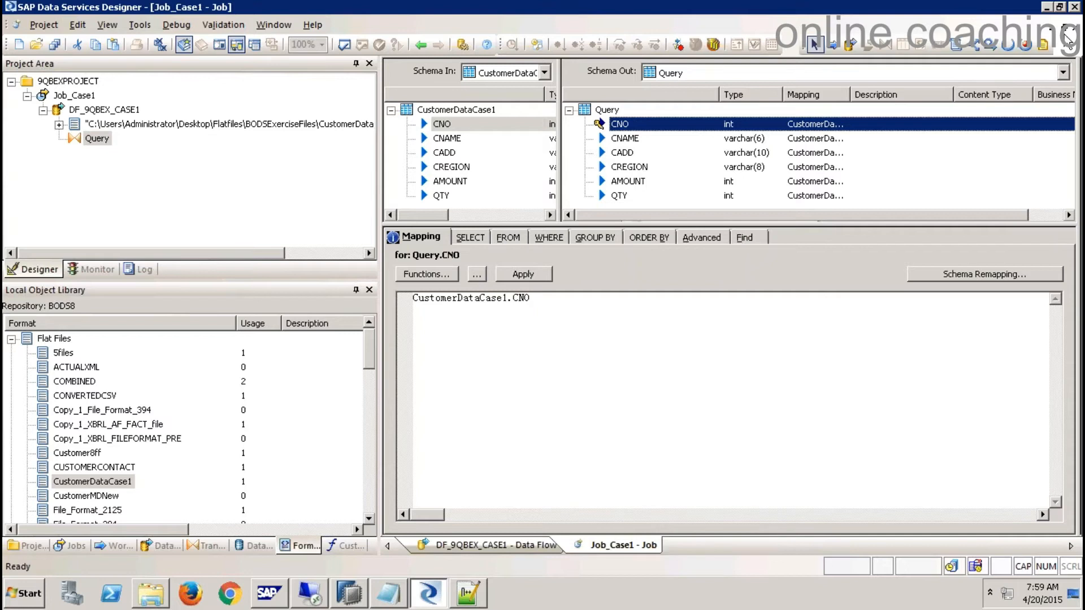
- Add template table T1_CUSTOMER with owner 9QBEXBODS and connect the Query to it
{"action": "double_click", "coordinate": [680, 199]}
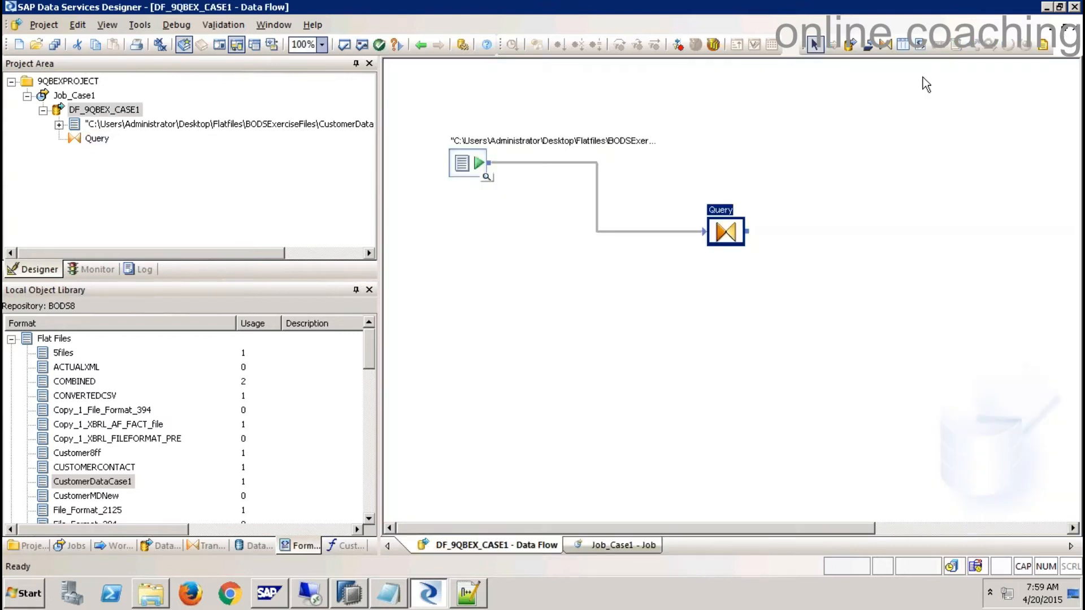
{"action": "left_click", "coordinate": [906, 43]}
{"action": "left_click", "coordinate": [856, 252]}
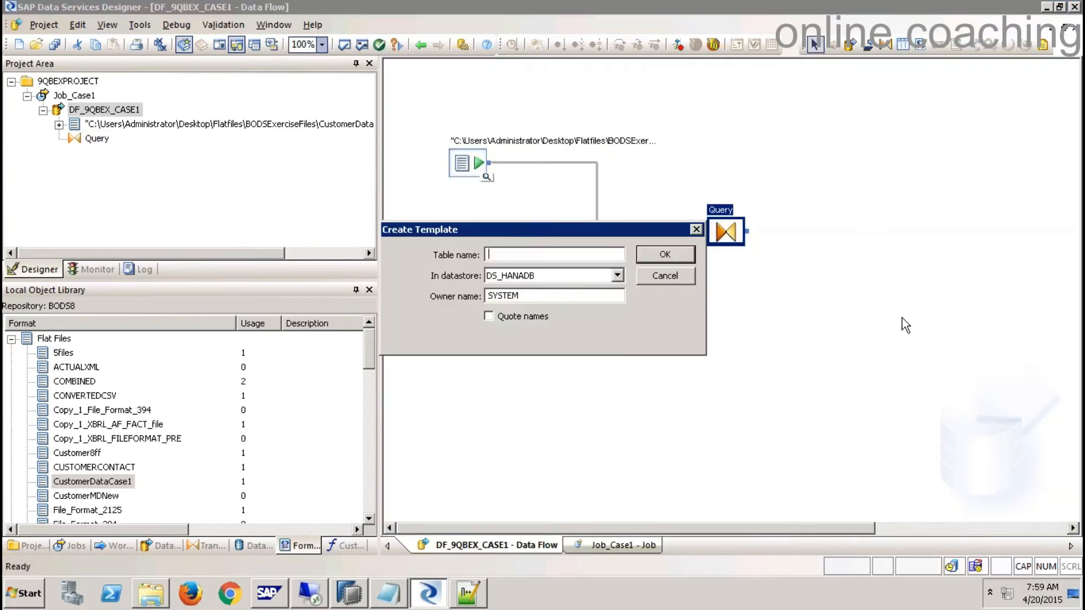
{"action": "type", "text": "T1_CUSTOMER"}
{"action": "key", "text": "Tab"}
{"action": "key", "text": "Tab"}
{"action": "type", "text": "9QBEXBODS"}
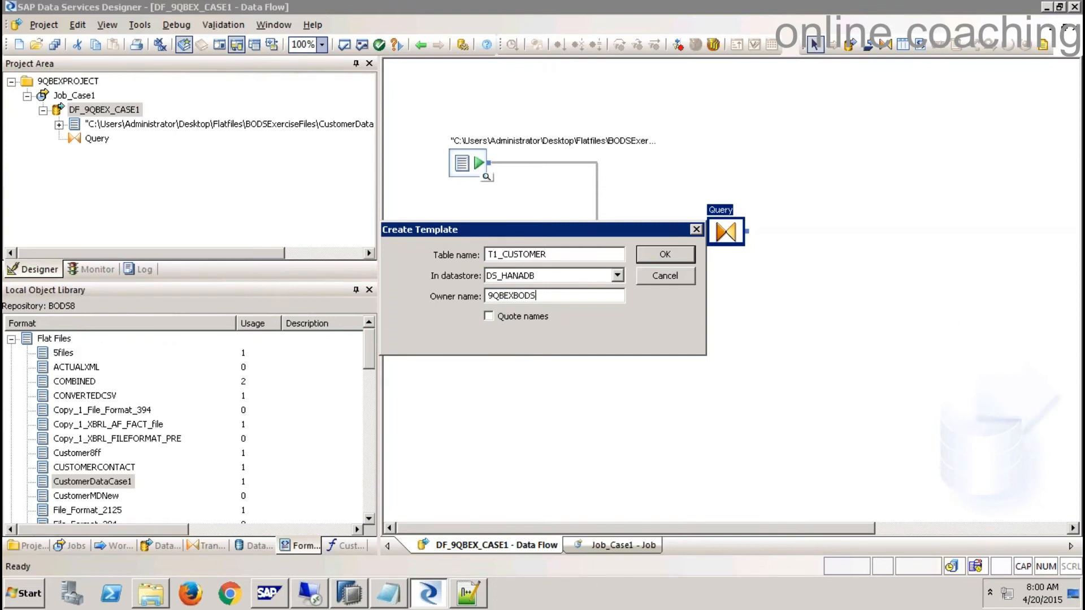
{"action": "key", "text": "Return"}
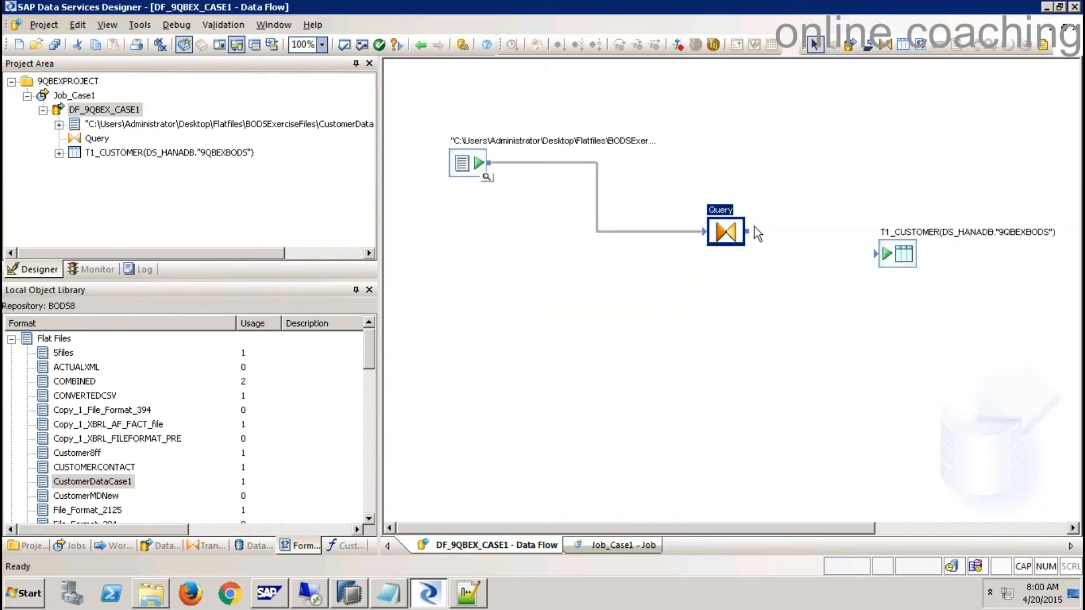
{"action": "left_click_drag", "start_coordinate": [748, 230], "coordinate": [878, 255]}
- Save all changes, execute Job_Case1 with default settings, and close the successful job log
{"action": "right_click", "coordinate": [84, 96]}
{"action": "left_click", "coordinate": [125, 106]}
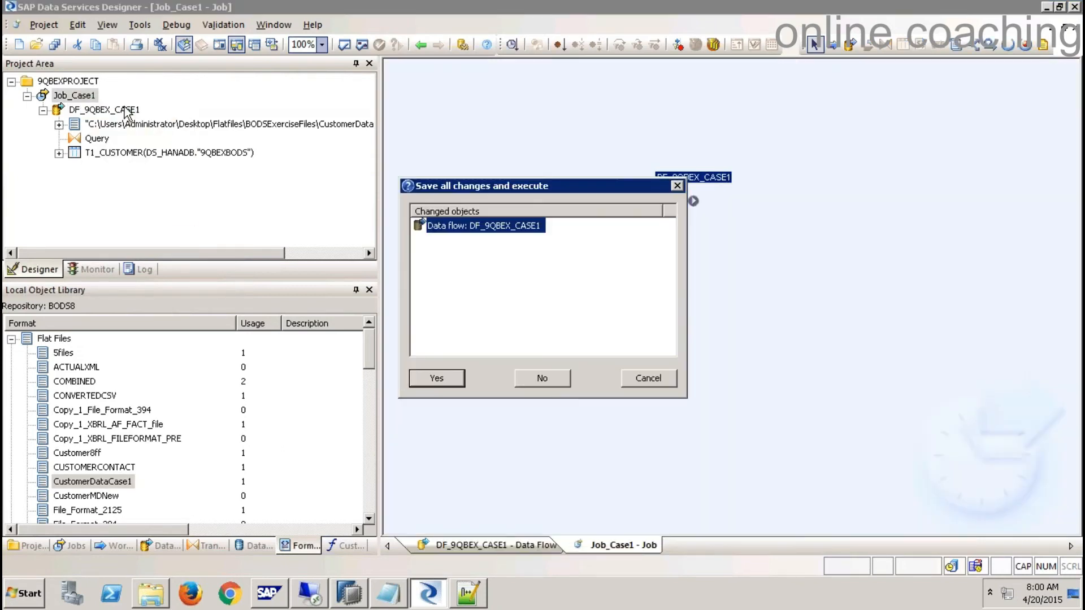
{"action": "left_click", "coordinate": [437, 379]}
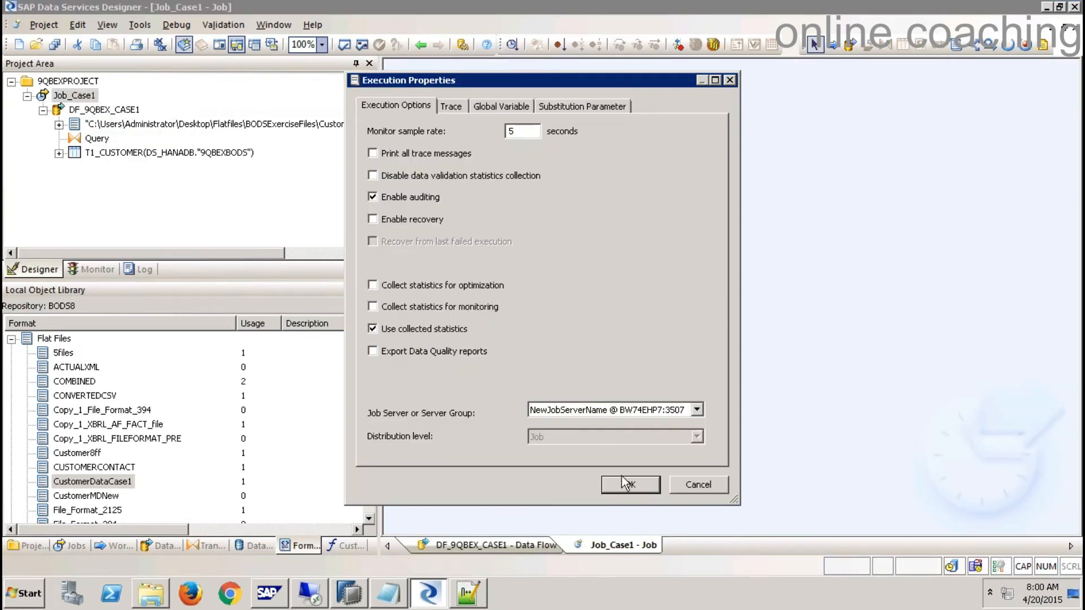
{"action": "left_click", "coordinate": [629, 485]}
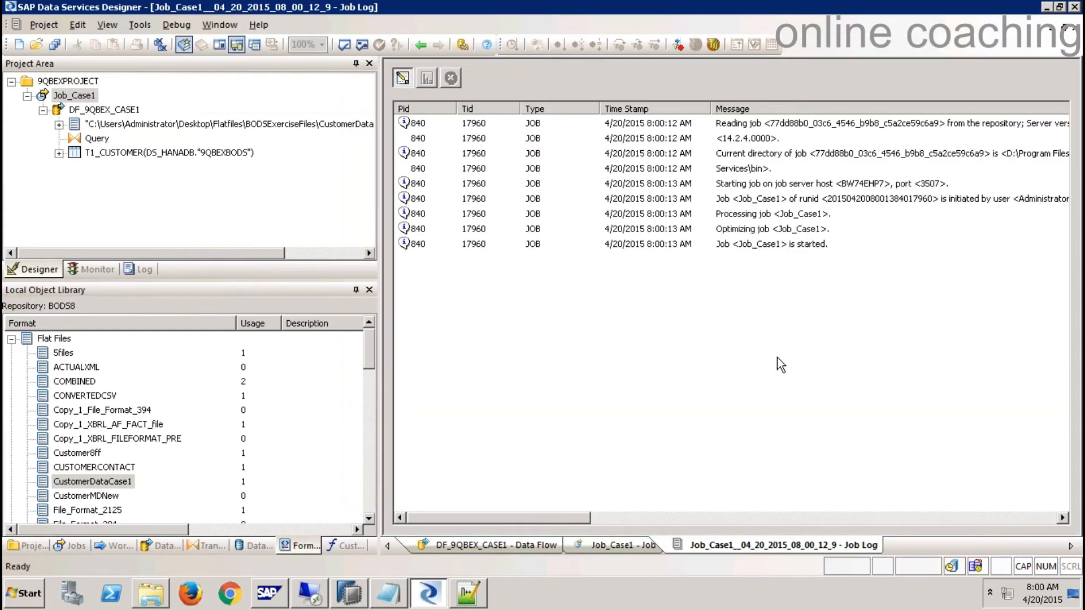
{"action": "left_click", "coordinate": [1080, 36]}
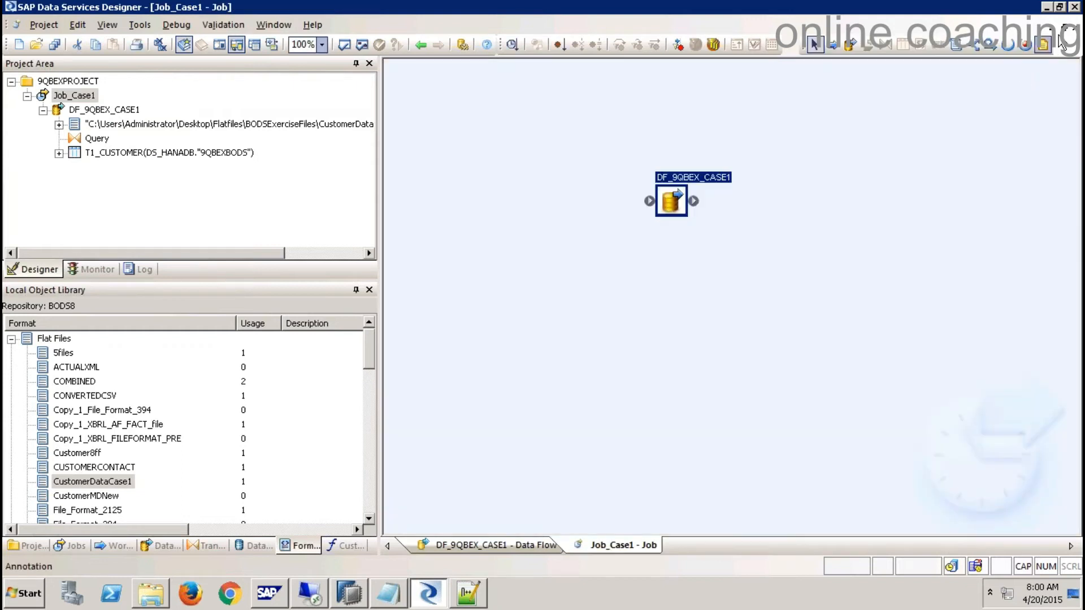
- Import the T1_CUSTOMER template table in DS_HANADB as a permanent table
{"action": "left_click", "coordinate": [1080, 35]}
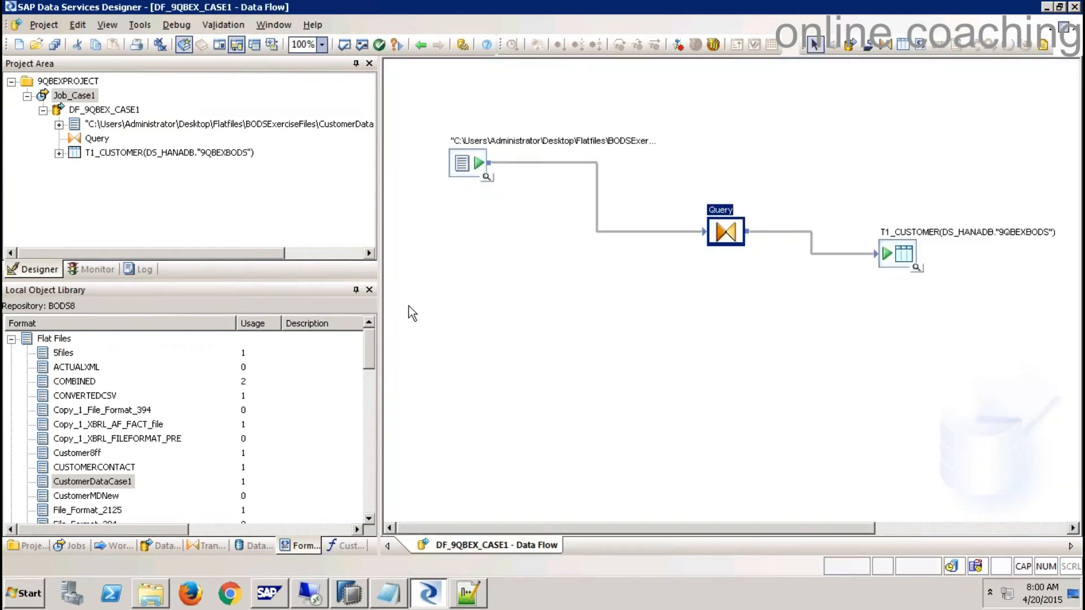
{"action": "left_click", "coordinate": [269, 546]}
{"action": "left_click", "coordinate": [28, 410]}
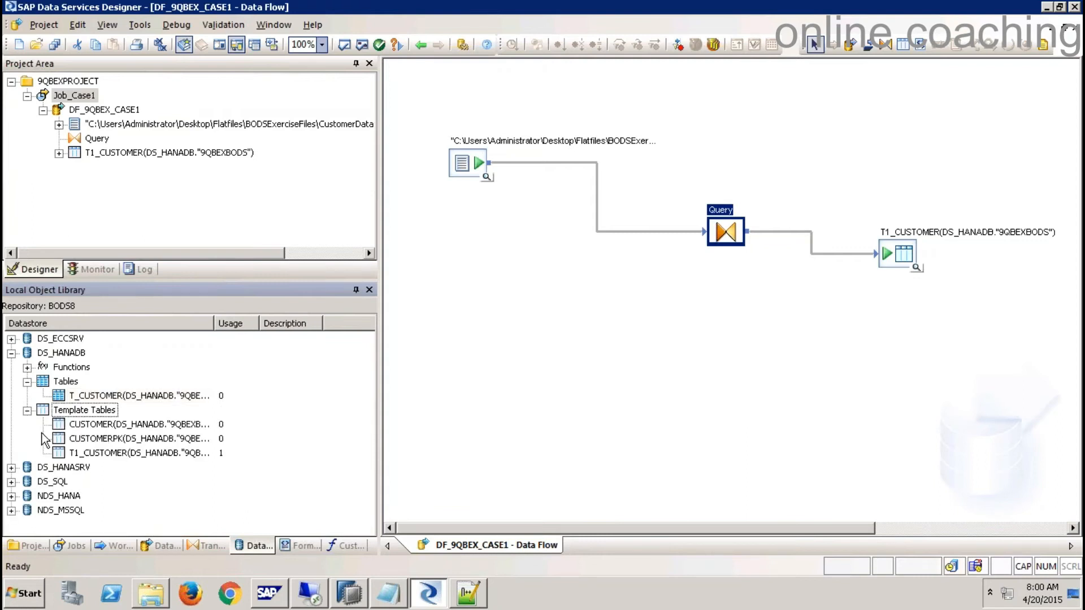
{"action": "right_click", "coordinate": [94, 458]}
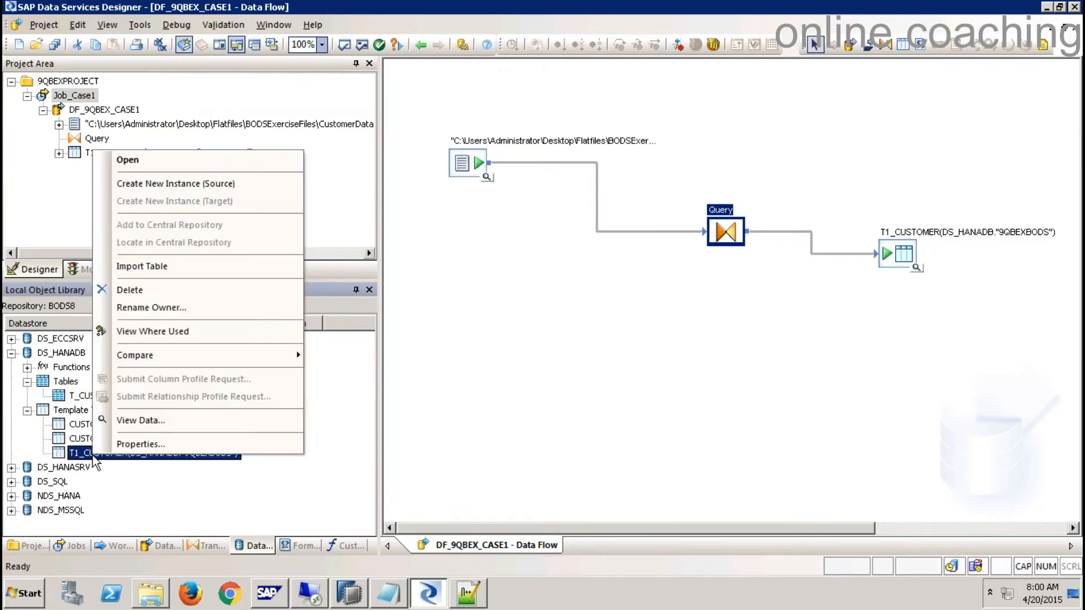
{"action": "left_click", "coordinate": [144, 266]}
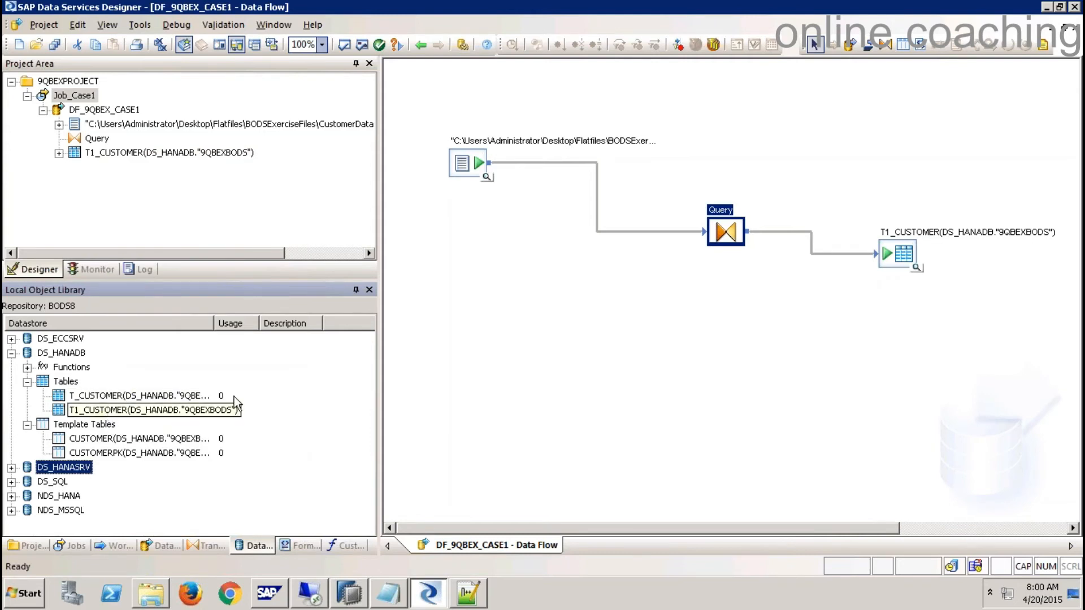
- Remove the T1_CUSTOMER target and add a Table_Comparison fed by the Query's output
{"action": "left_click", "coordinate": [796, 339]}
{"action": "left_click_drag", "start_coordinate": [711, 231], "coordinate": [554, 236]}
{"action": "left_click", "coordinate": [903, 259]}
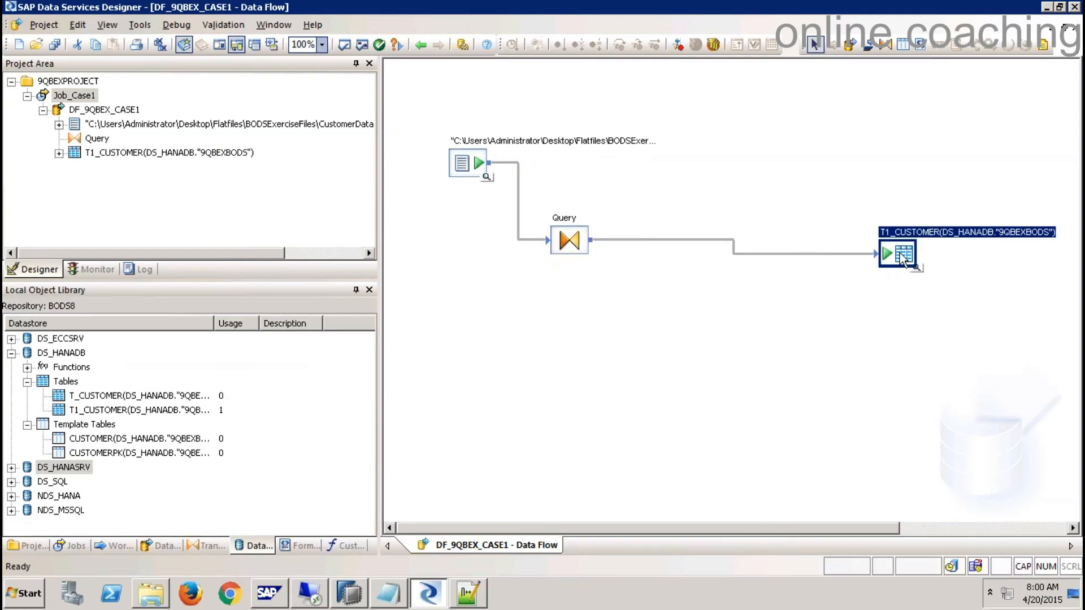
{"action": "key", "text": "Delete"}
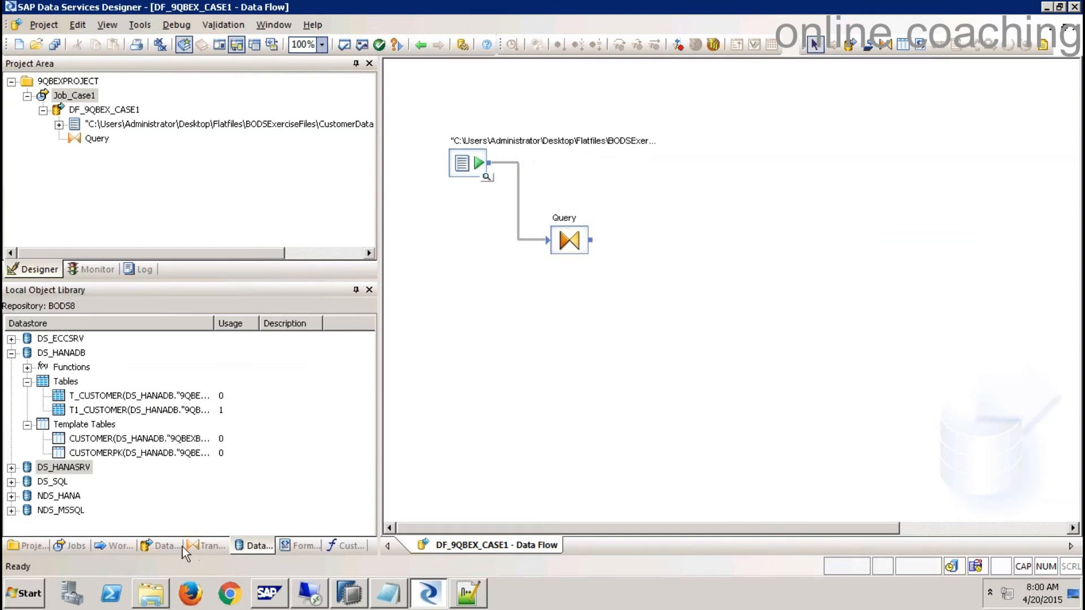
{"action": "left_click", "coordinate": [205, 546]}
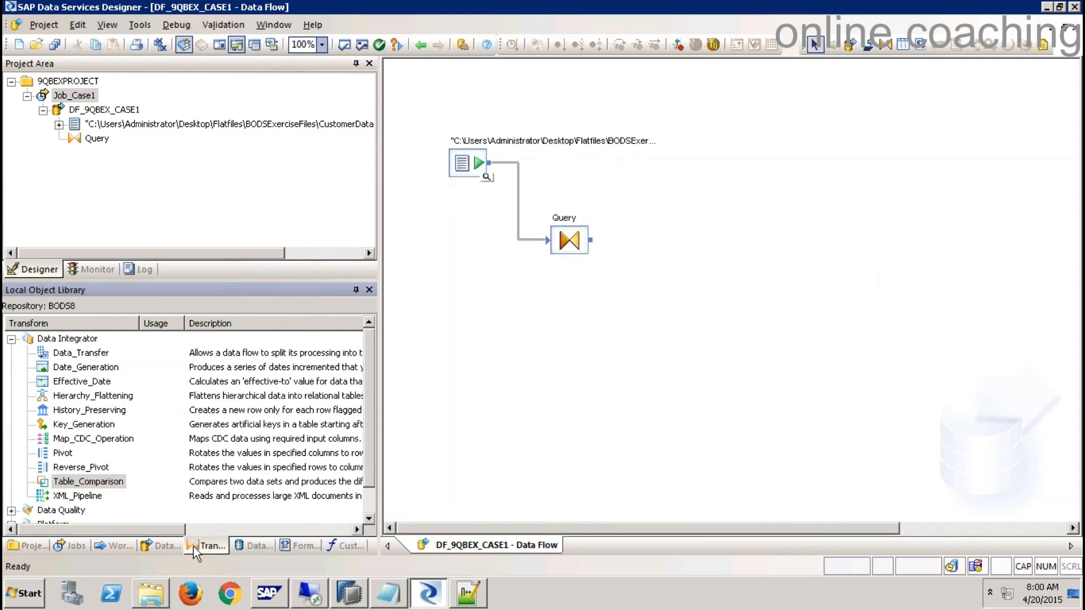
{"action": "left_click_drag", "start_coordinate": [101, 489], "coordinate": [707, 302]}
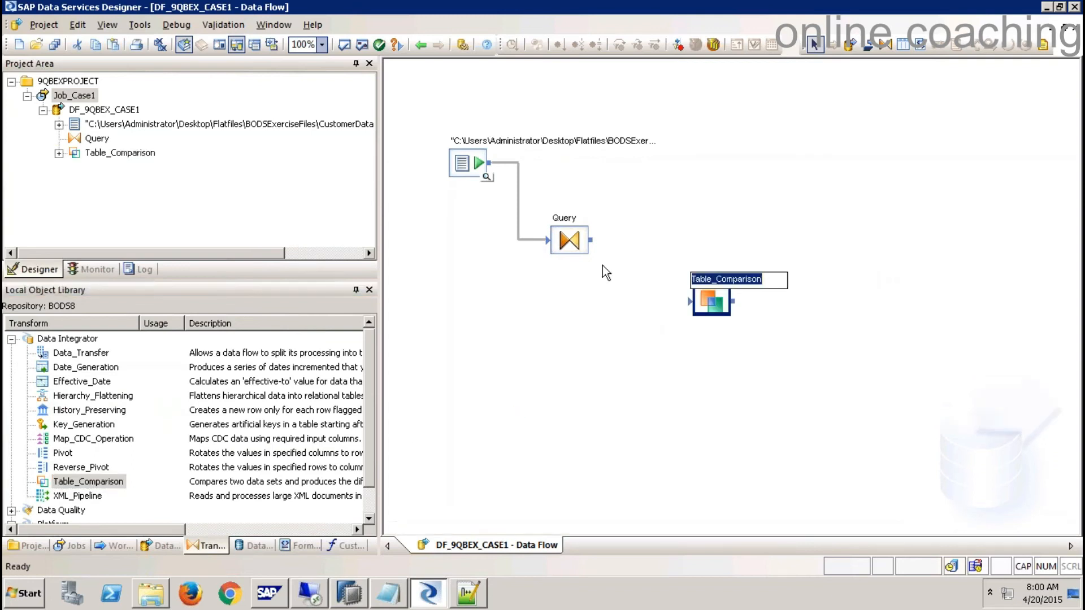
{"action": "left_click_drag", "start_coordinate": [592, 238], "coordinate": [690, 302]}
- In HANA Studio, refresh the Tables folder and then the whole catalog
{"action": "left_click", "coordinate": [356, 596]}
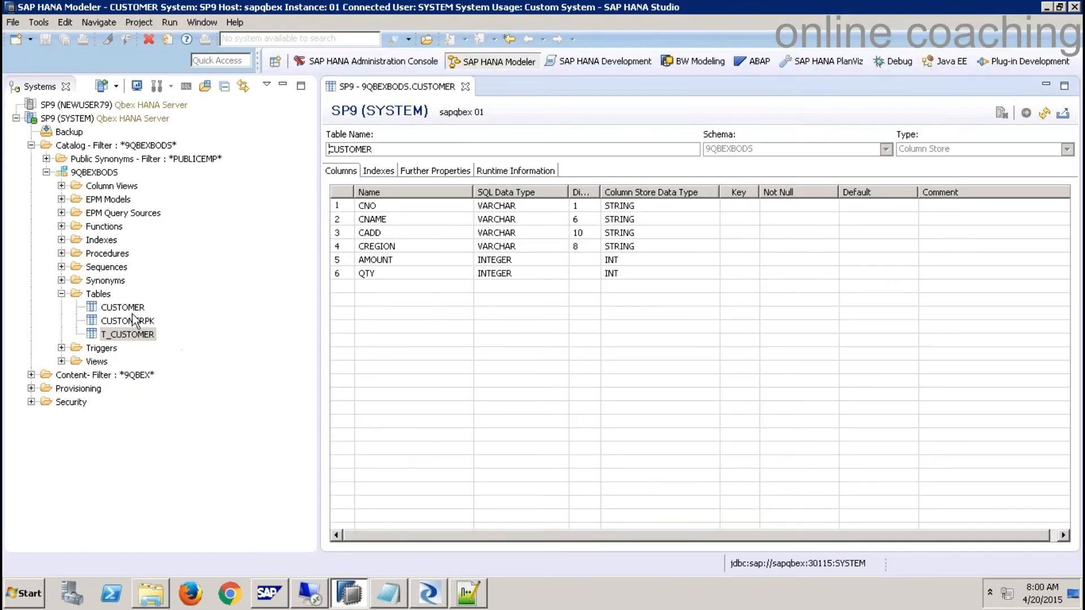
{"action": "right_click", "coordinate": [93, 293]}
{"action": "left_click", "coordinate": [157, 393]}
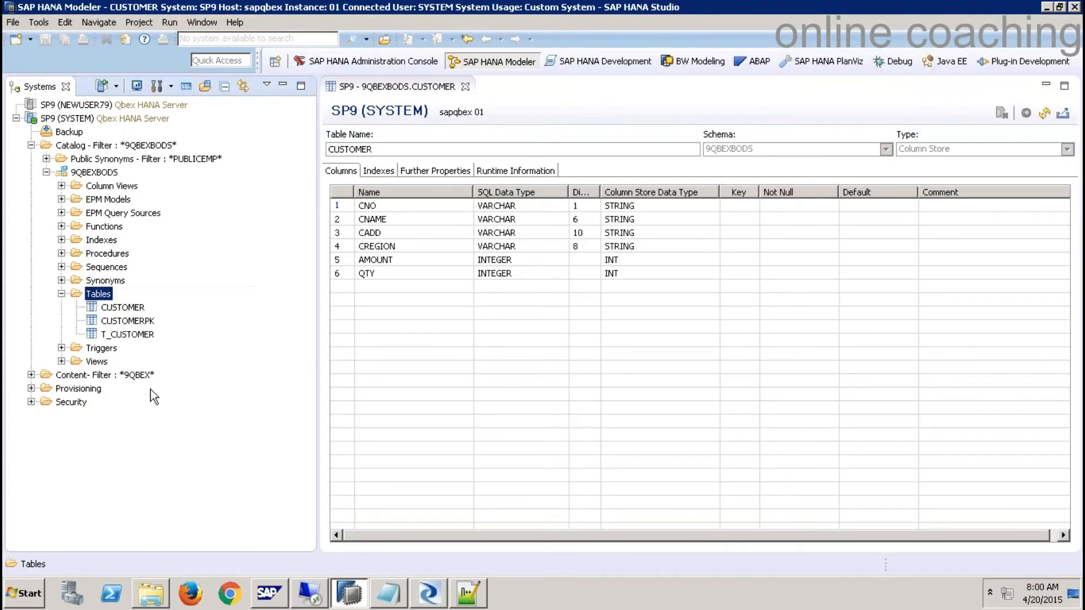
{"action": "right_click", "coordinate": [134, 337]}
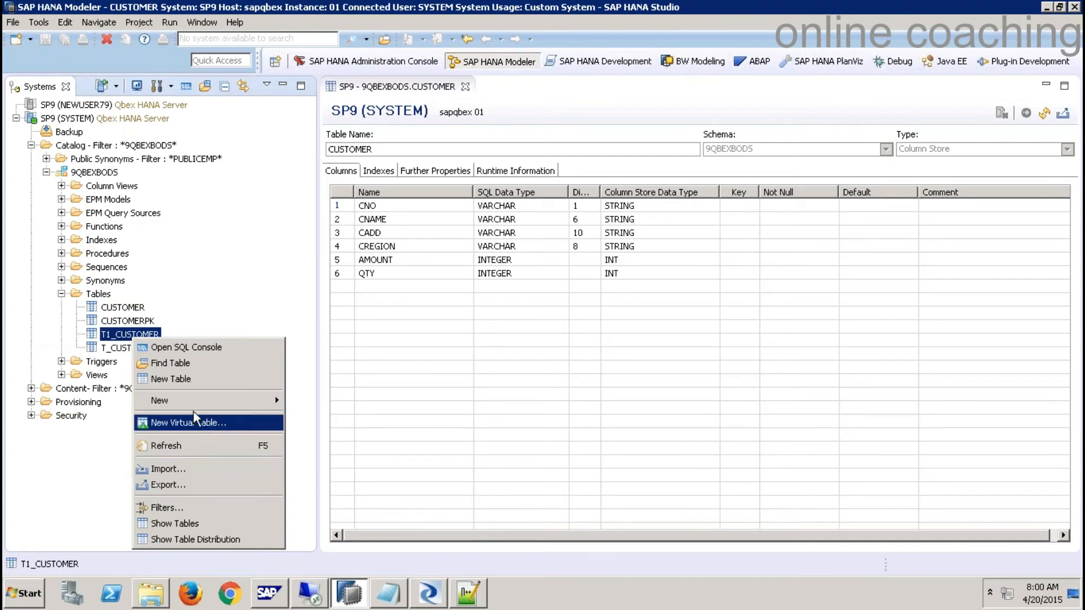
{"action": "left_click", "coordinate": [109, 452]}
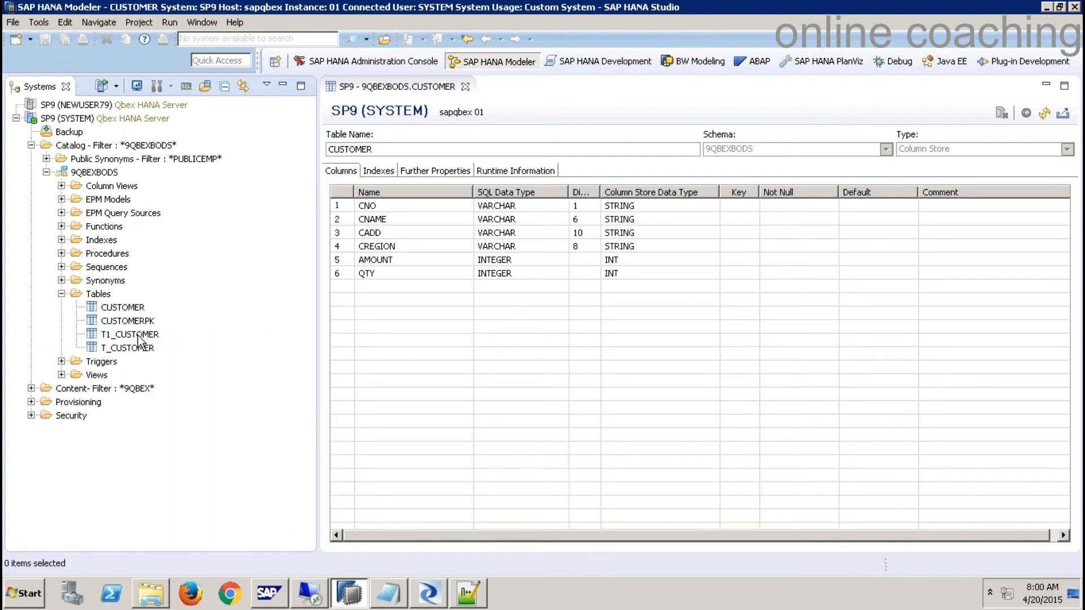
{"action": "right_click", "coordinate": [134, 335]}
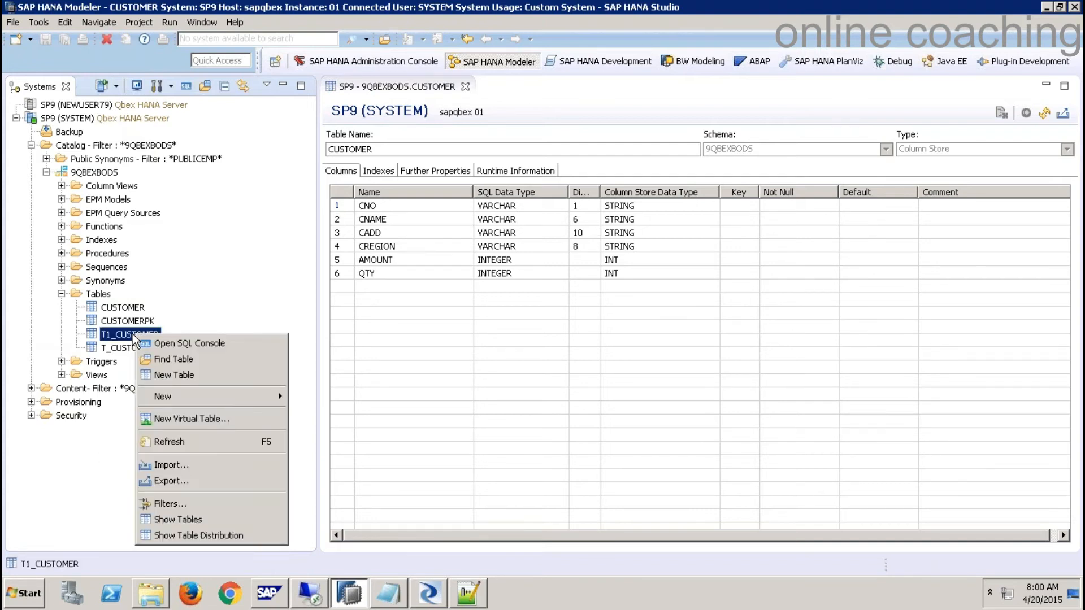
{"action": "right_click", "coordinate": [94, 289]}
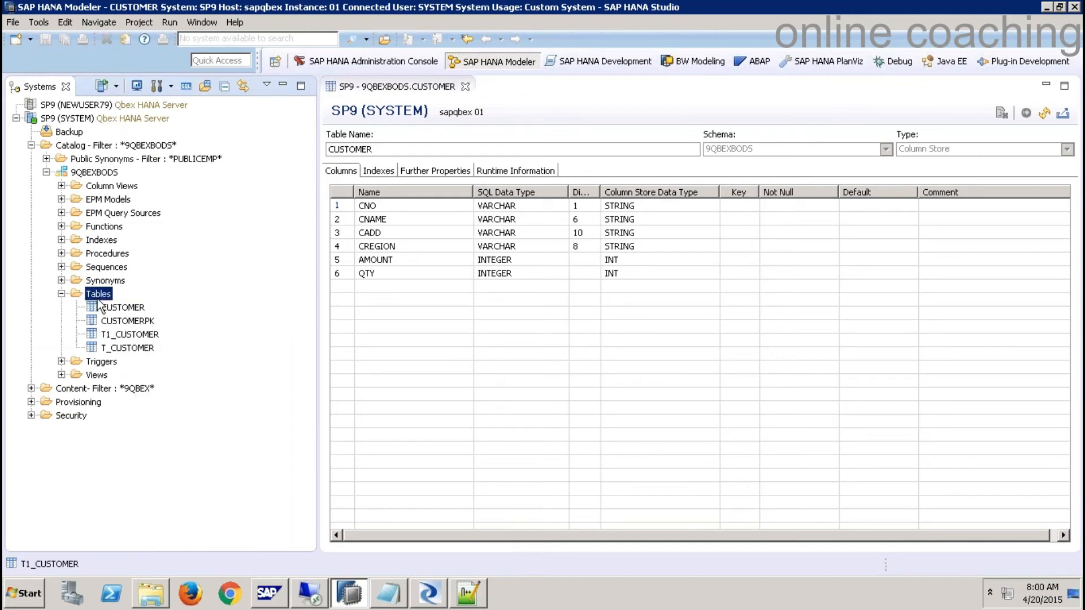
{"action": "right_click", "coordinate": [128, 147]}
{"action": "left_click", "coordinate": [150, 254]}
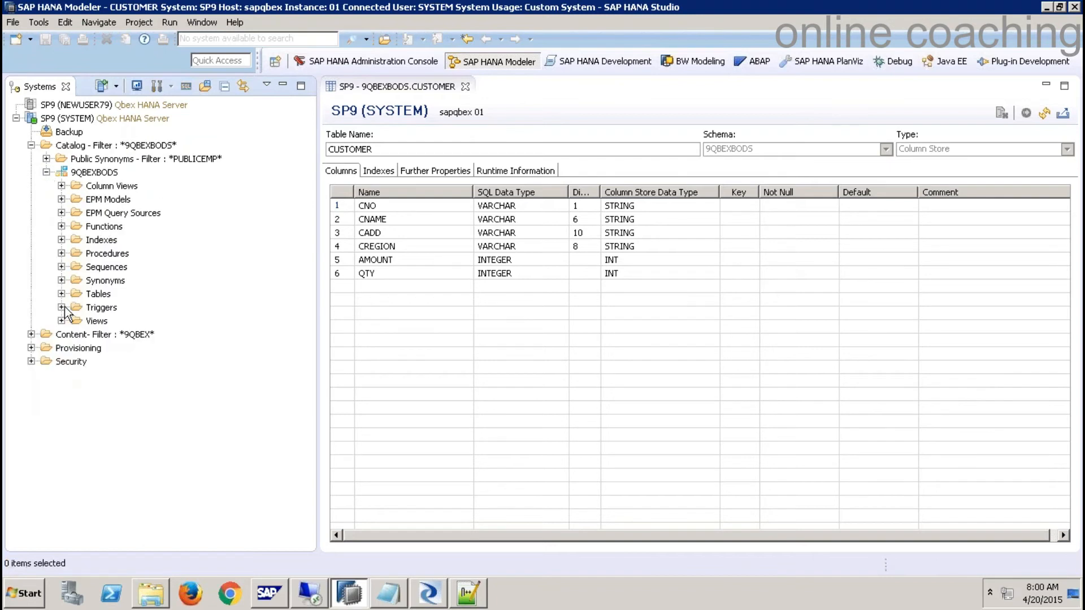
- Preview the six rows loaded into T1_CUSTOMER, then bring Notepad++ to the front
{"action": "left_click", "coordinate": [61, 294]}
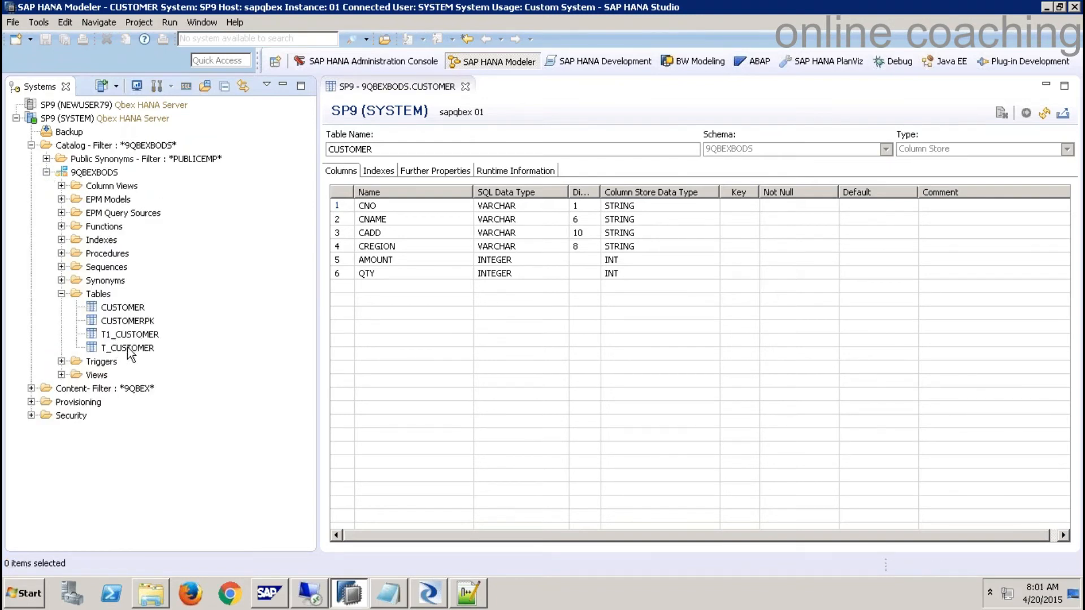
{"action": "right_click", "coordinate": [133, 335]}
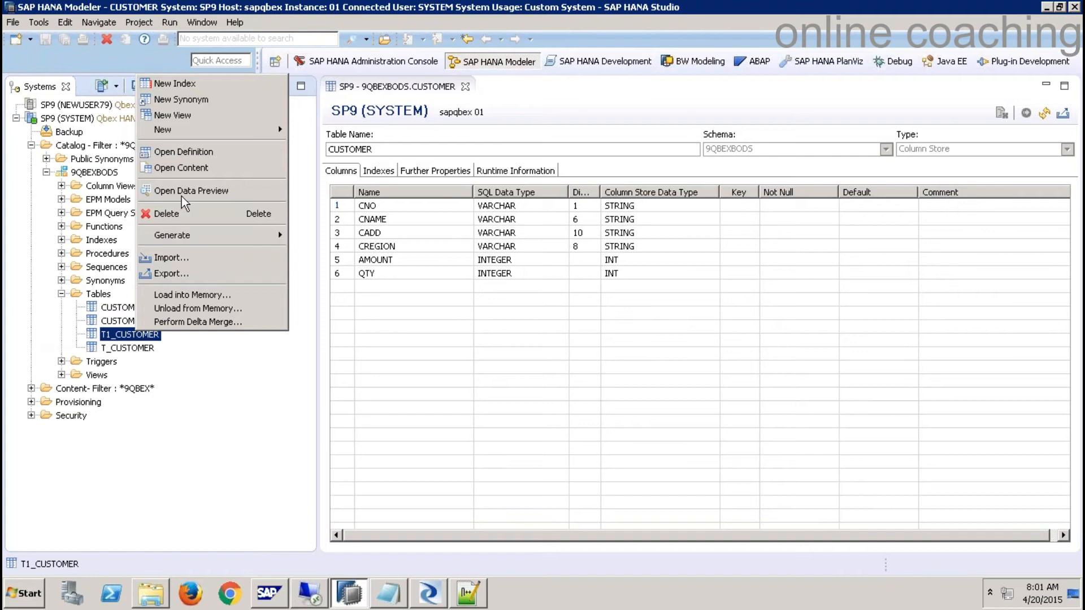
{"action": "left_click", "coordinate": [182, 193]}
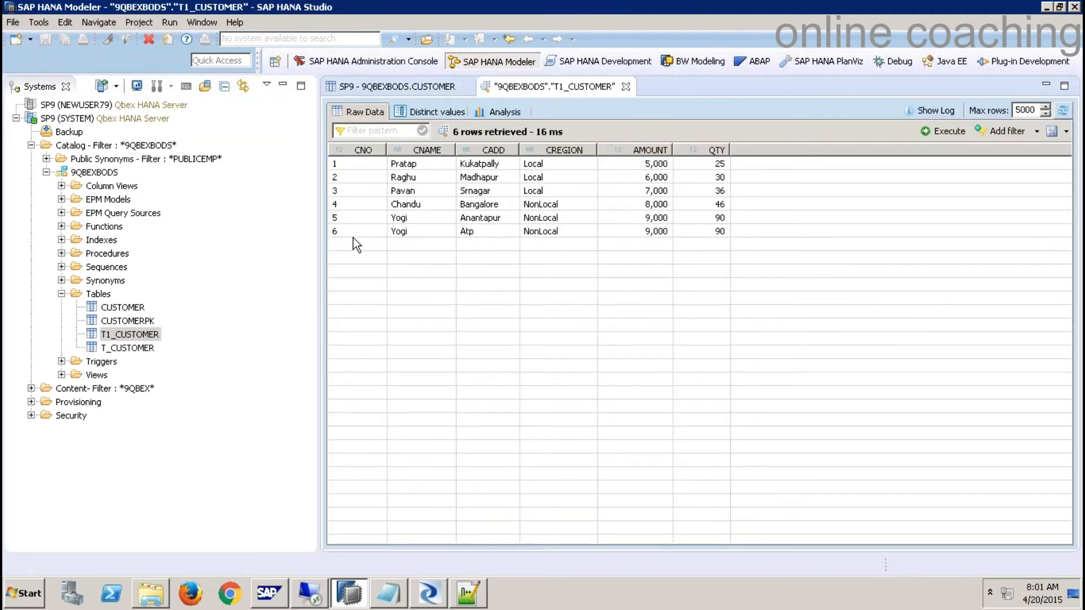
{"action": "key", "text": "alt+Tab"}
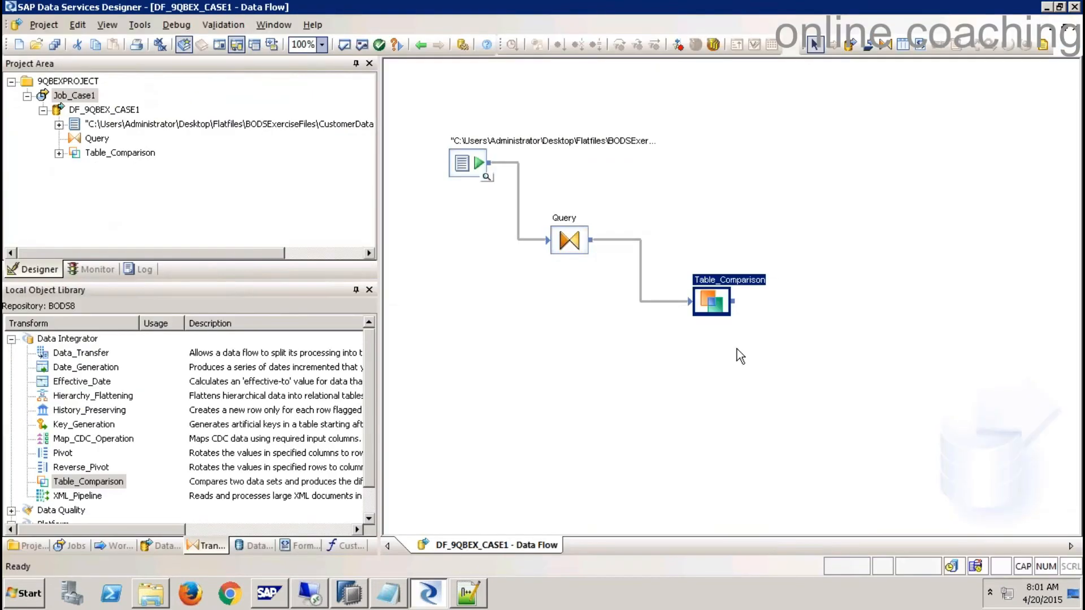
{"action": "left_click", "coordinate": [477, 590]}
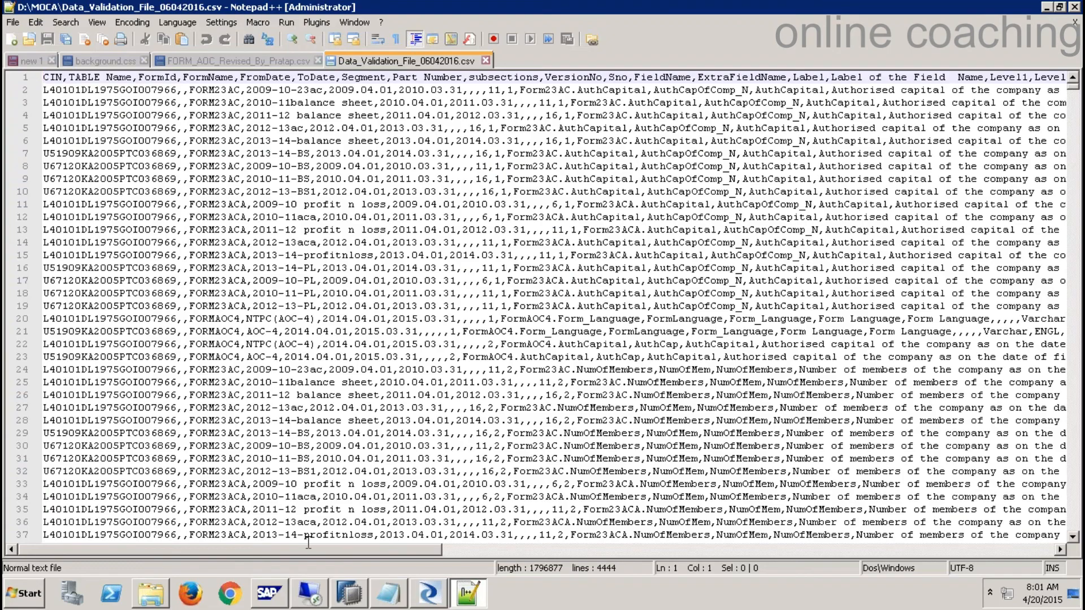
- Open CustomerData.csv in Notepad++ and duplicate the last customer row as line 8
{"action": "left_click", "coordinate": [145, 595]}
{"action": "right_click", "coordinate": [187, 222]}
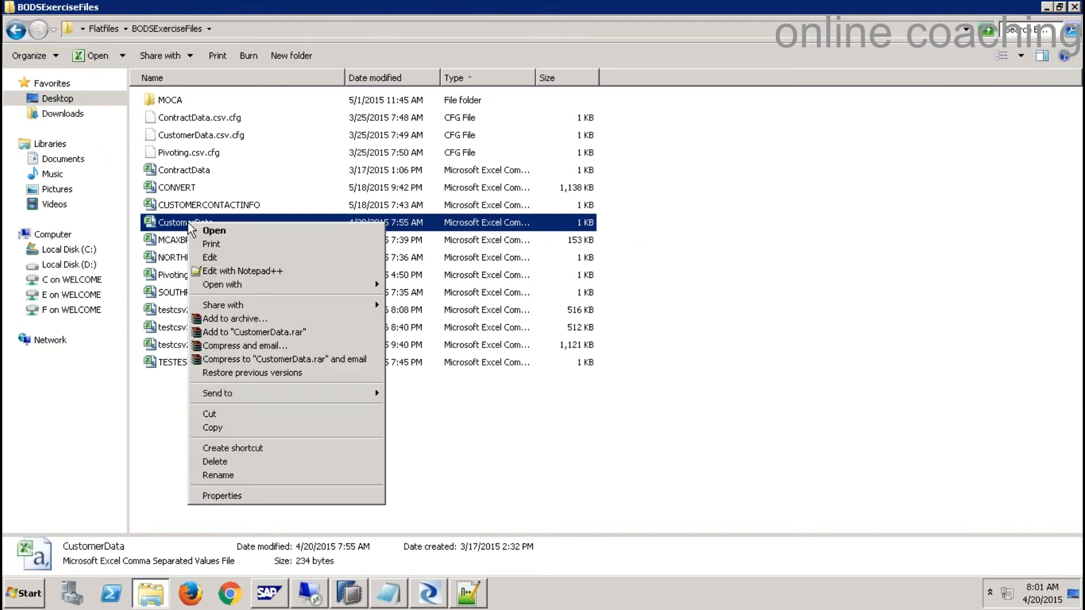
{"action": "left_click", "coordinate": [245, 272]}
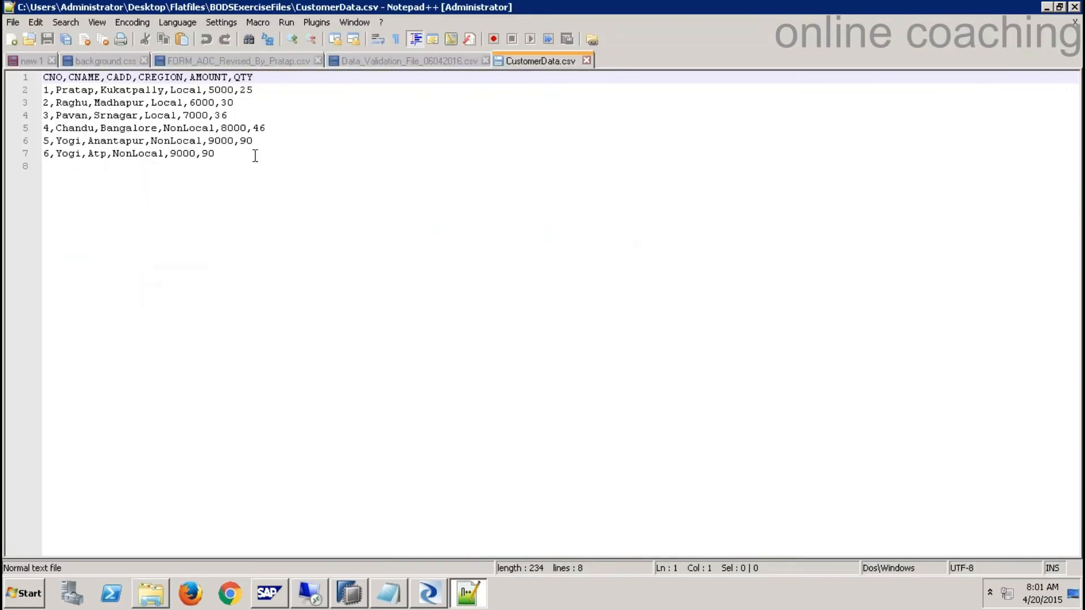
{"action": "left_click_drag", "start_coordinate": [214, 153], "coordinate": [11, 151]}
{"action": "key", "text": "ctrl+c"}
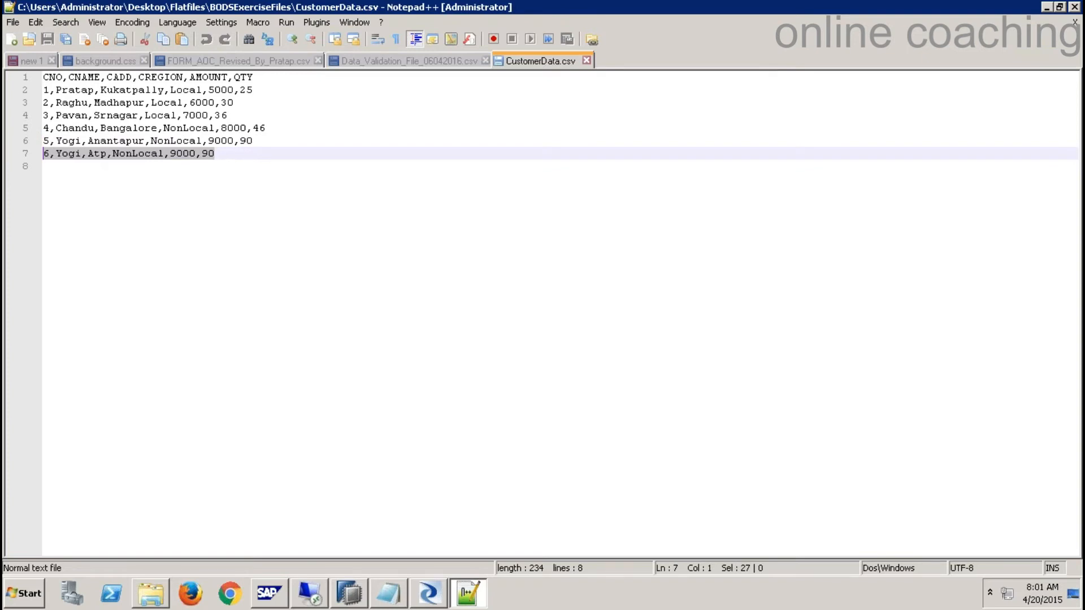
{"action": "left_click", "coordinate": [233, 161]}
{"action": "left_click", "coordinate": [232, 153]}
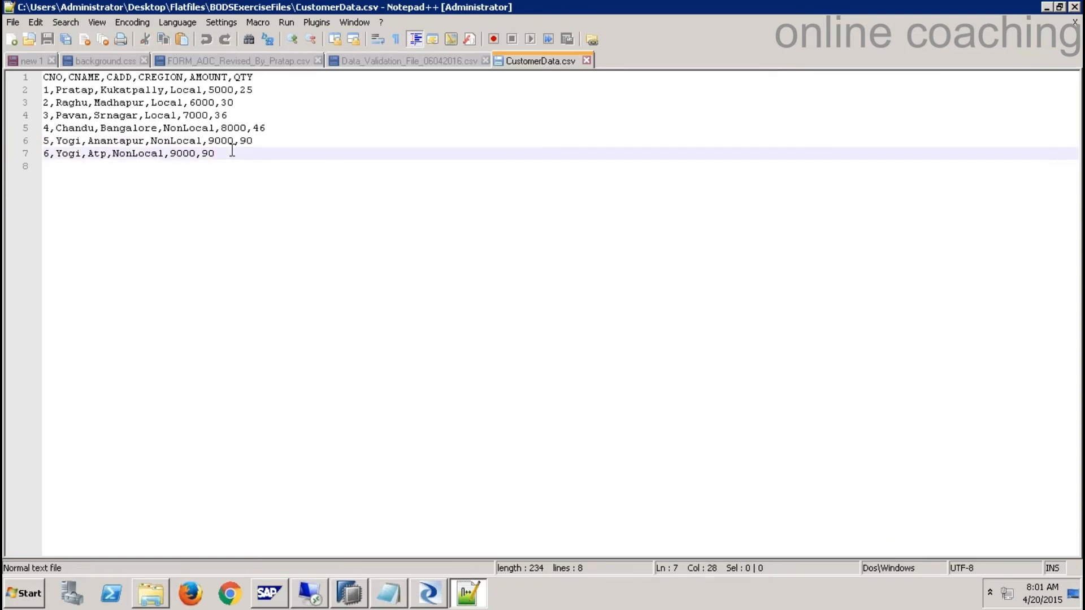
{"action": "key", "text": "Return"}
{"action": "key", "text": "ctrl+v"}
- Change the new row's ID from 6 to 7 (7,Yogi,Atp,NonLocal,9000,90), then save and close the file
{"action": "left_click", "coordinate": [48, 166]}
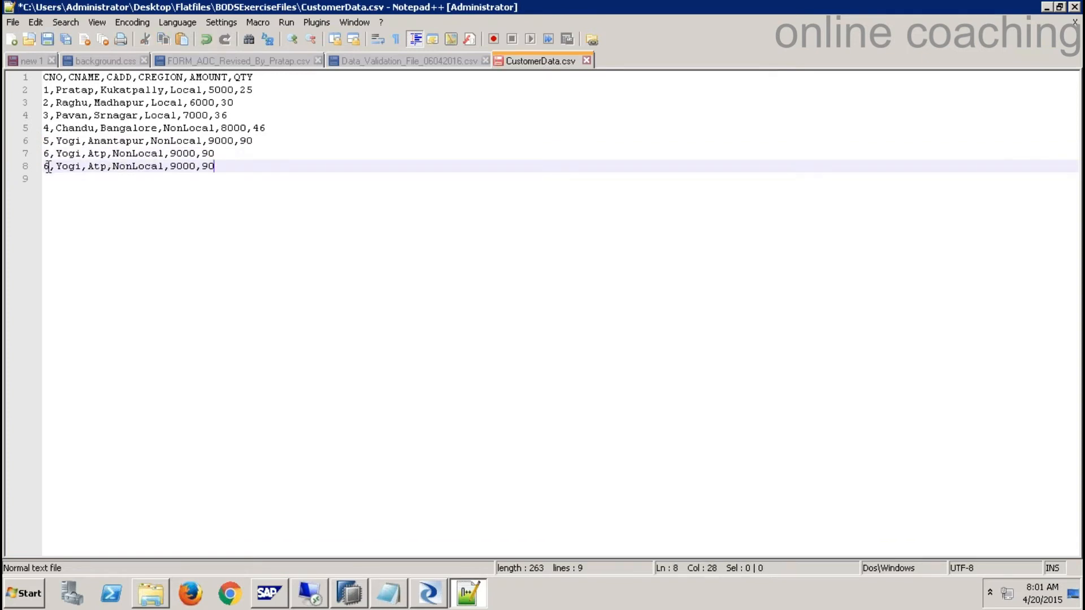
{"action": "key", "text": "BackSpace"}
{"action": "type", "text": "7"}
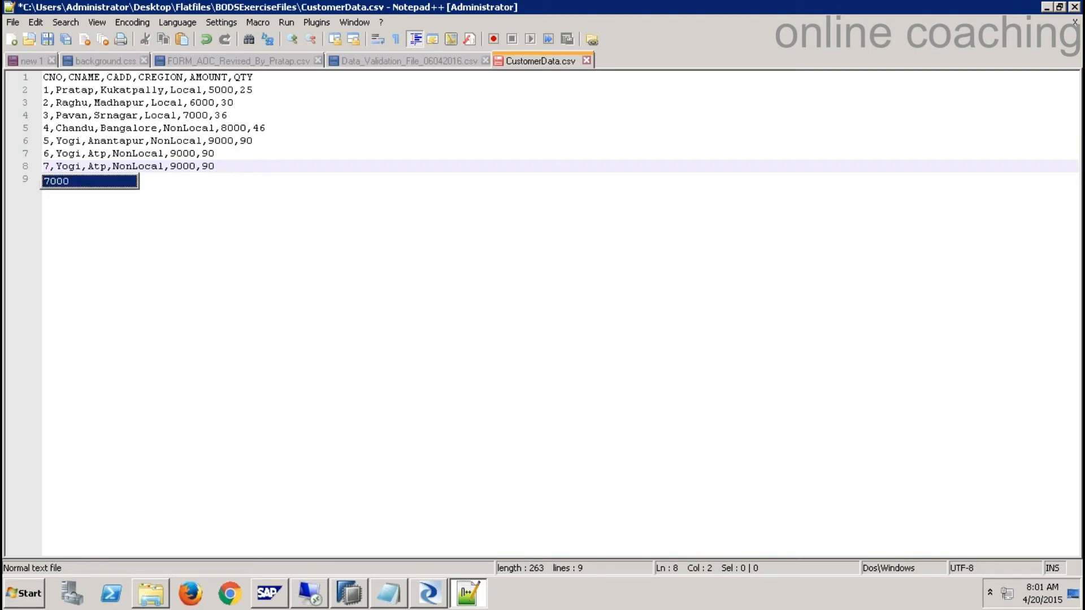
{"action": "left_click", "coordinate": [47, 39]}
{"action": "double_click", "coordinate": [175, 141]}
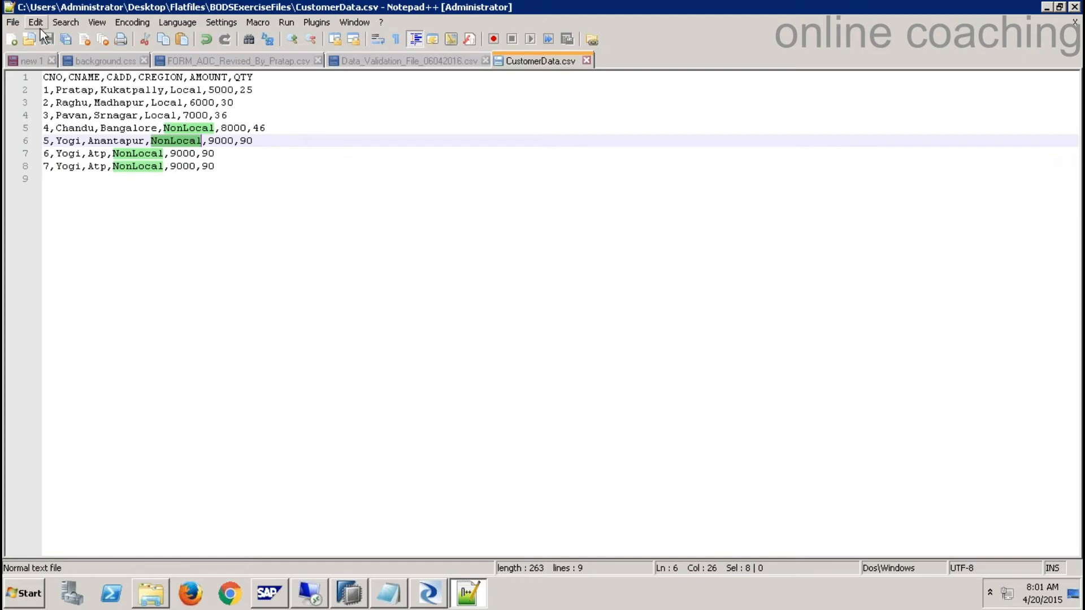
{"action": "left_click", "coordinate": [162, 142]}
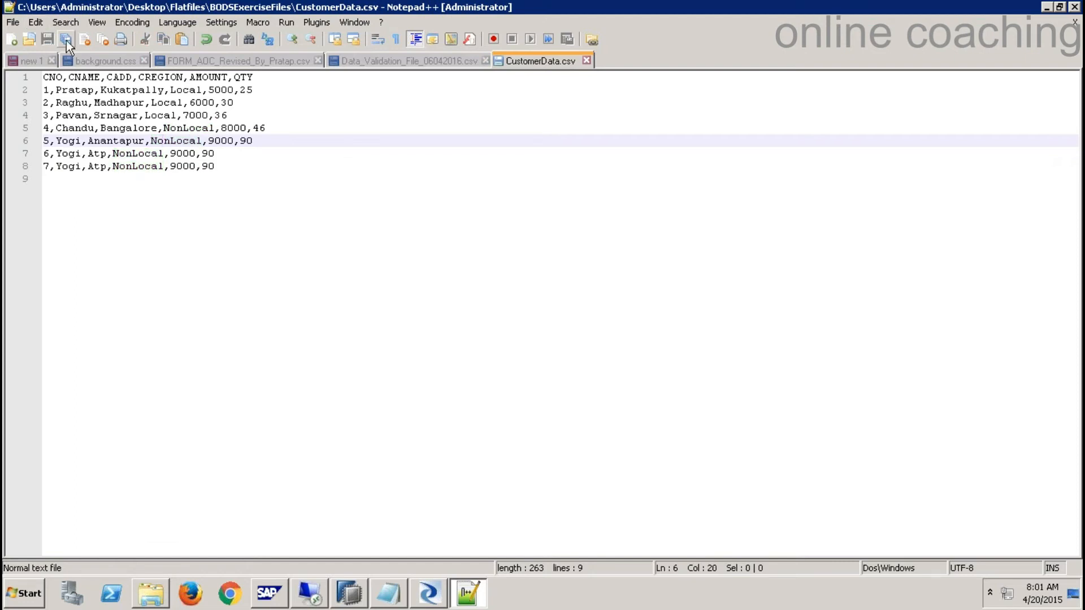
{"action": "left_click", "coordinate": [587, 61]}
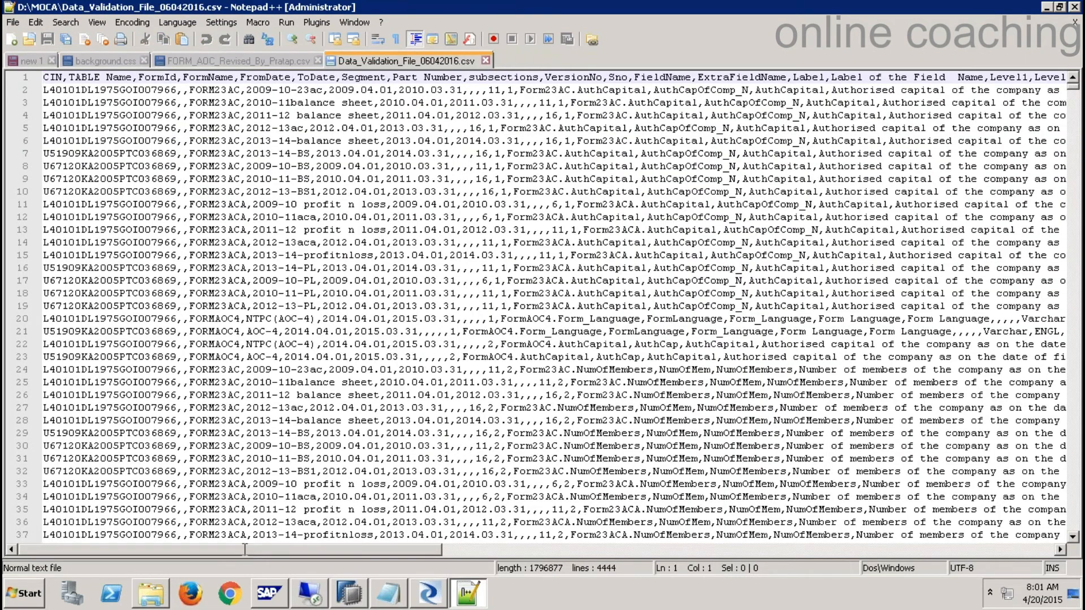
- Back in Data Services Designer, open the Table_Comparison transform's editor
{"action": "left_click", "coordinate": [429, 598]}
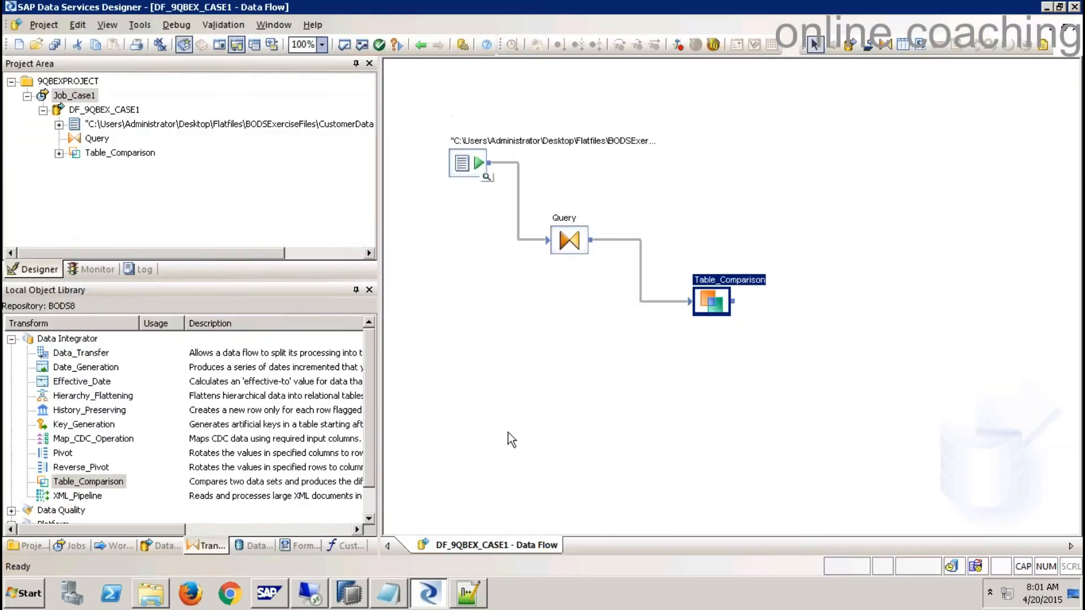
{"action": "left_click", "coordinate": [669, 379]}
{"action": "left_click_drag", "start_coordinate": [718, 311], "coordinate": [702, 314]}
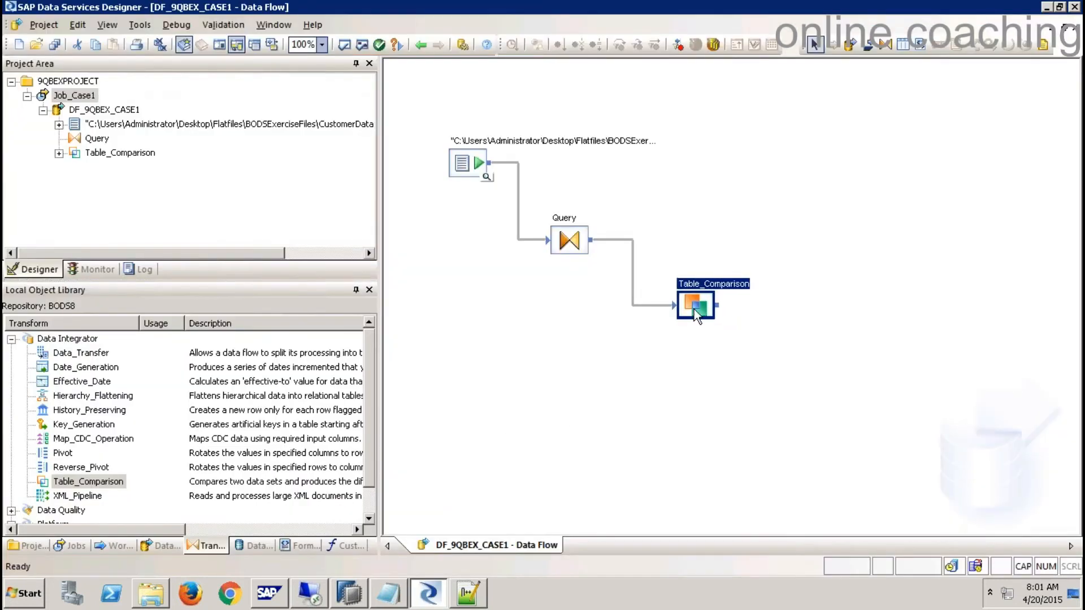
{"action": "double_click", "coordinate": [702, 314]}
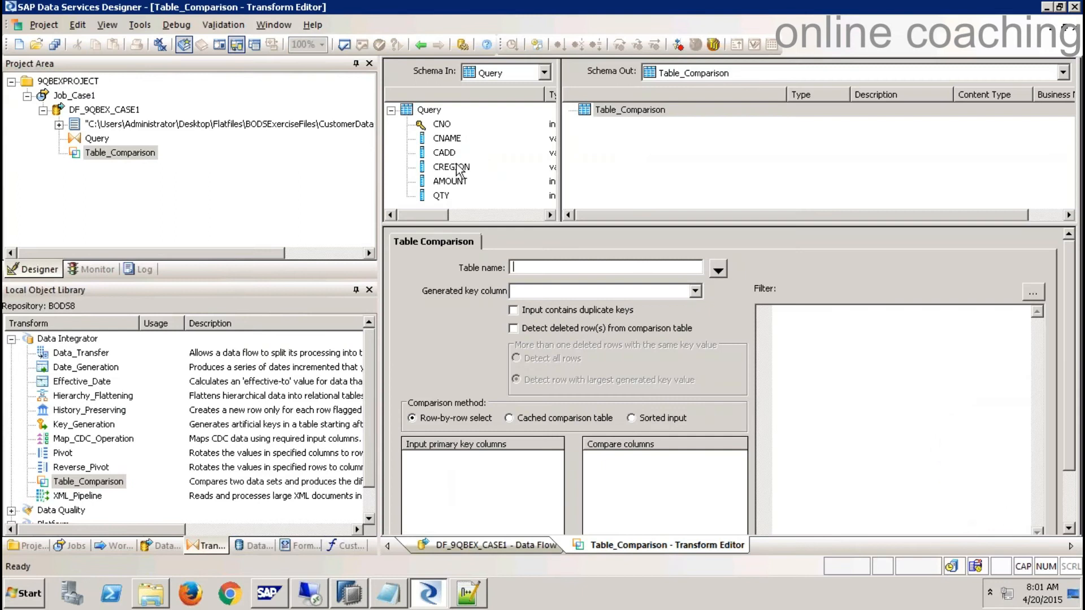
- Set T1_CUSTOMER from DS_HANADB as the comparison table with CNO as the generated key column
{"action": "left_click", "coordinate": [719, 272]}
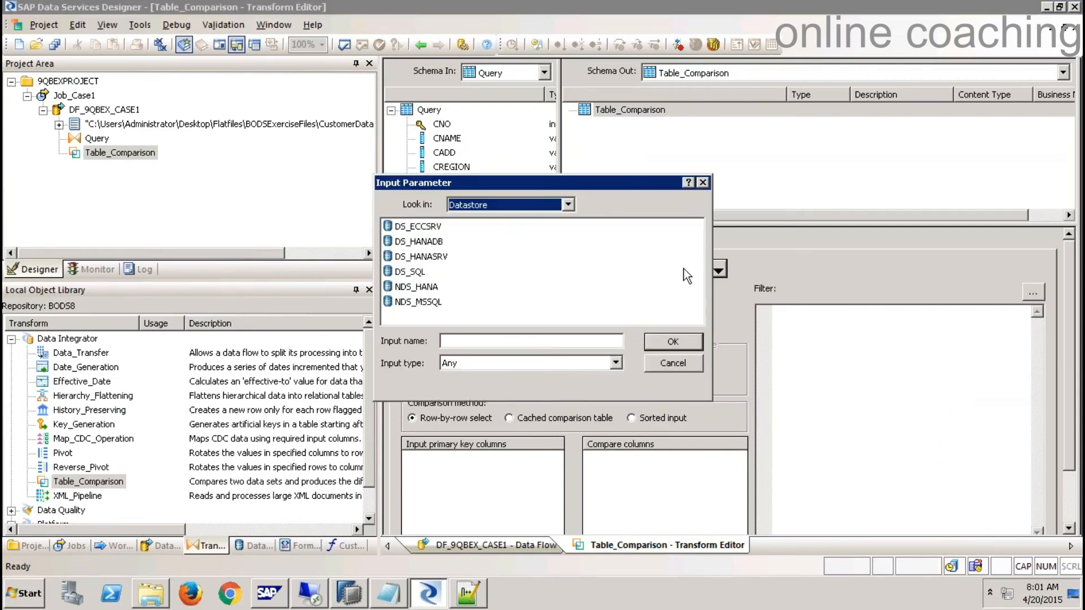
{"action": "double_click", "coordinate": [438, 247]}
{"action": "double_click", "coordinate": [436, 243]}
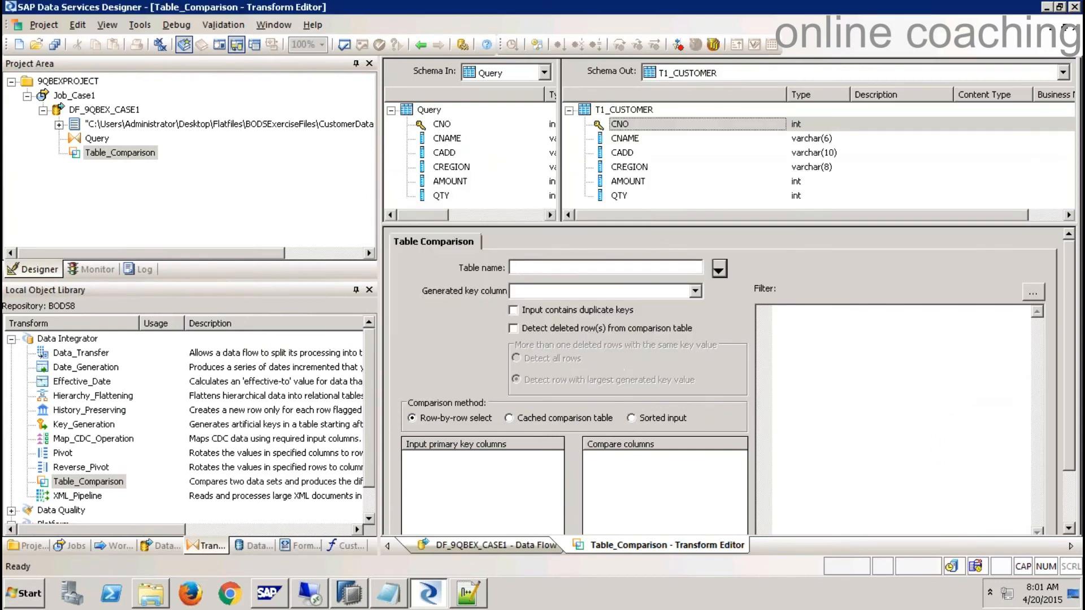
{"action": "left_click", "coordinate": [695, 291]}
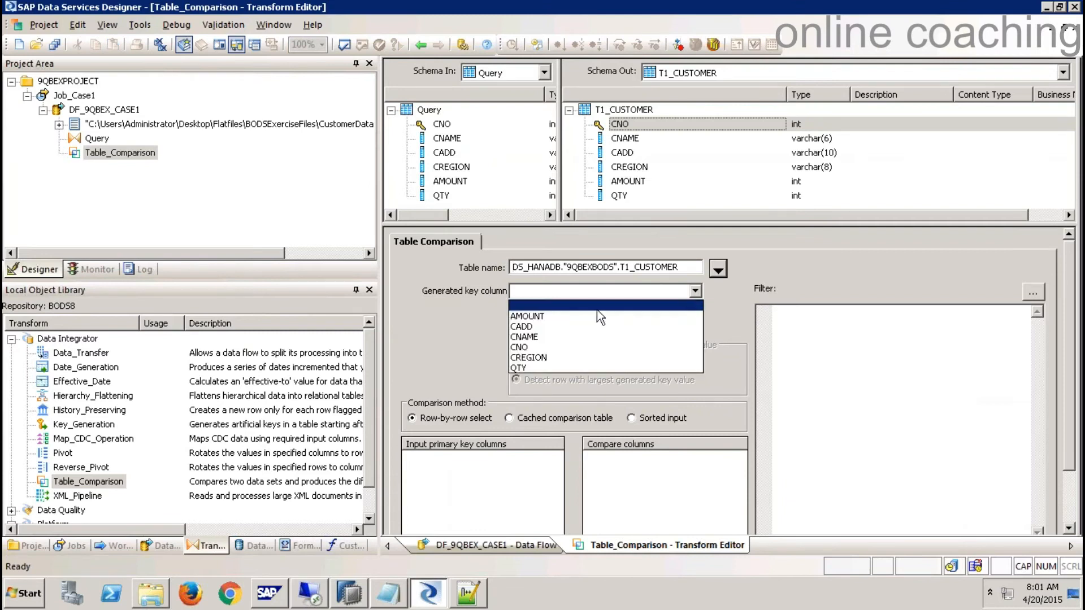
{"action": "left_click", "coordinate": [527, 348]}
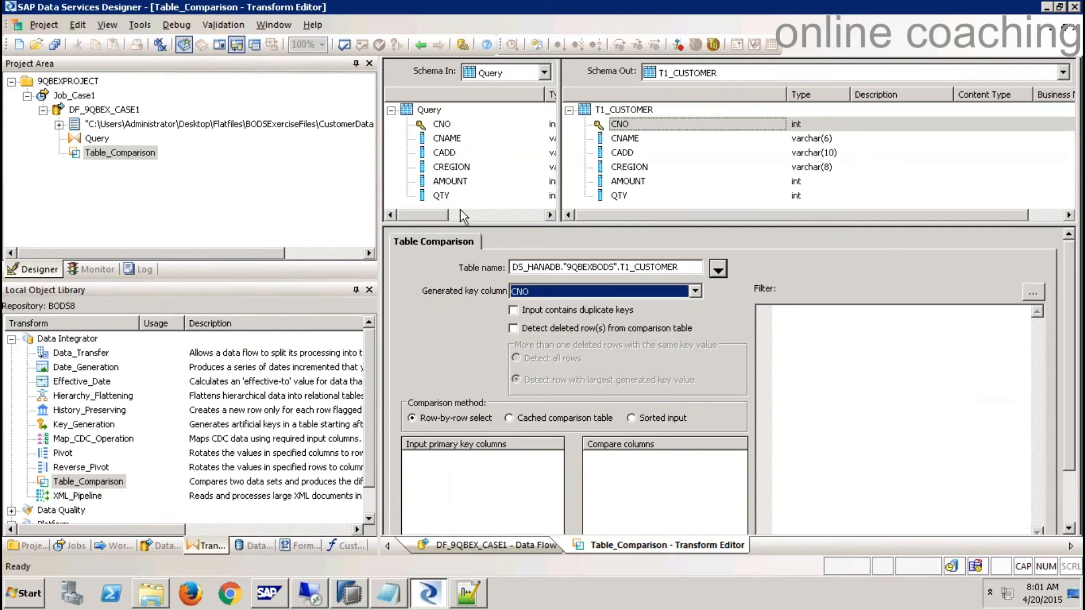
- Make CNO the input primary key column and bring up HANA Studio's T1_CUSTOMER preview
{"action": "left_click", "coordinate": [441, 125]}
{"action": "left_click_drag", "start_coordinate": [442, 129], "coordinate": [449, 505]}
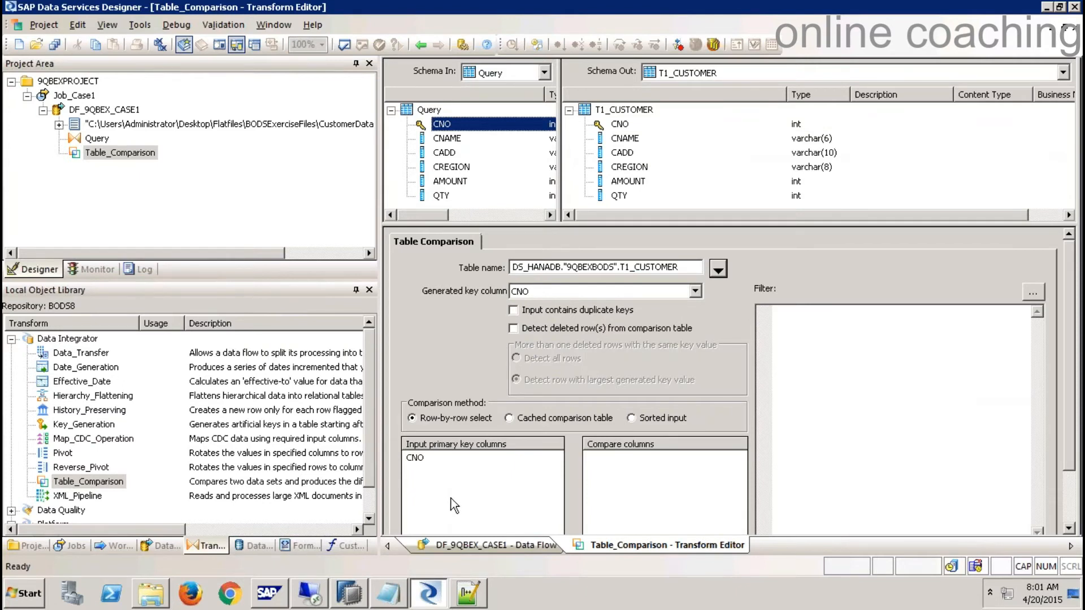
{"action": "left_click", "coordinate": [350, 593]}
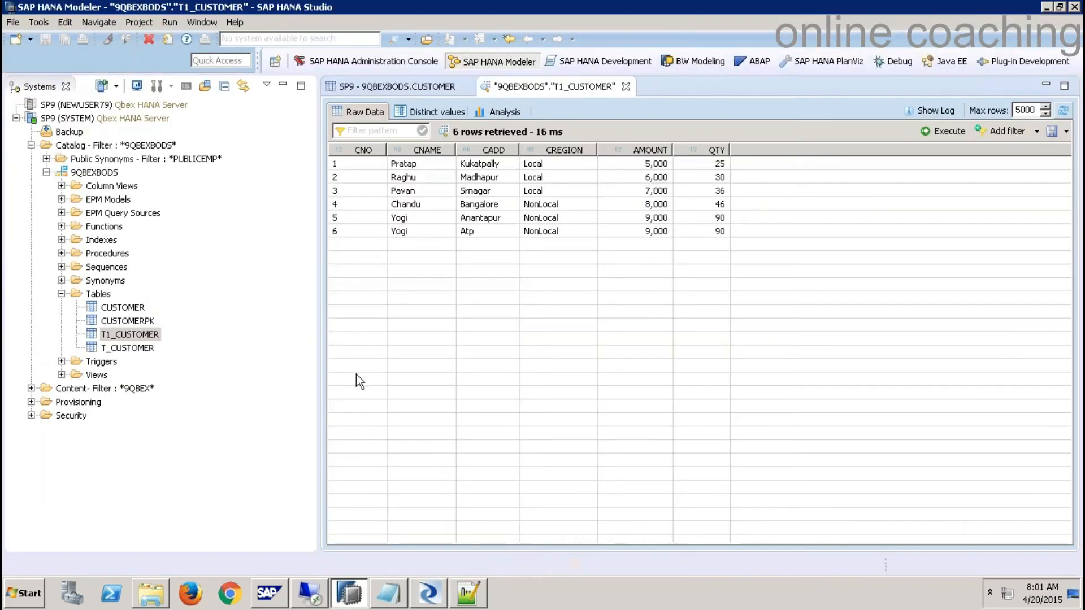
- Check T1_CUSTOMER's definition in HANA Studio, confirming CNO is an INTEGER key, then return to Designer
{"action": "right_click", "coordinate": [134, 335]}
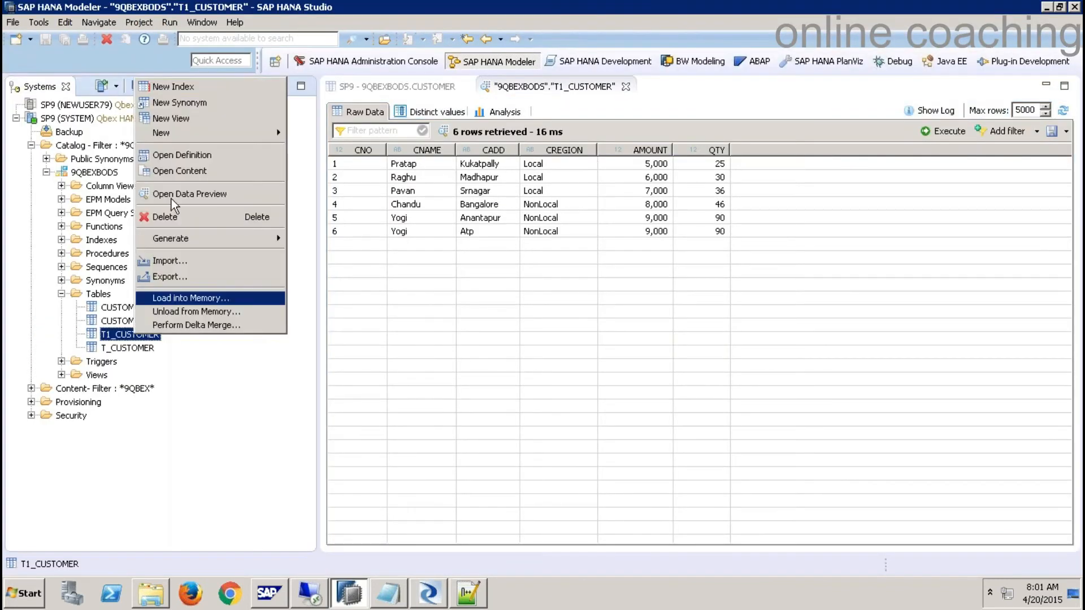
{"action": "left_click", "coordinate": [181, 155]}
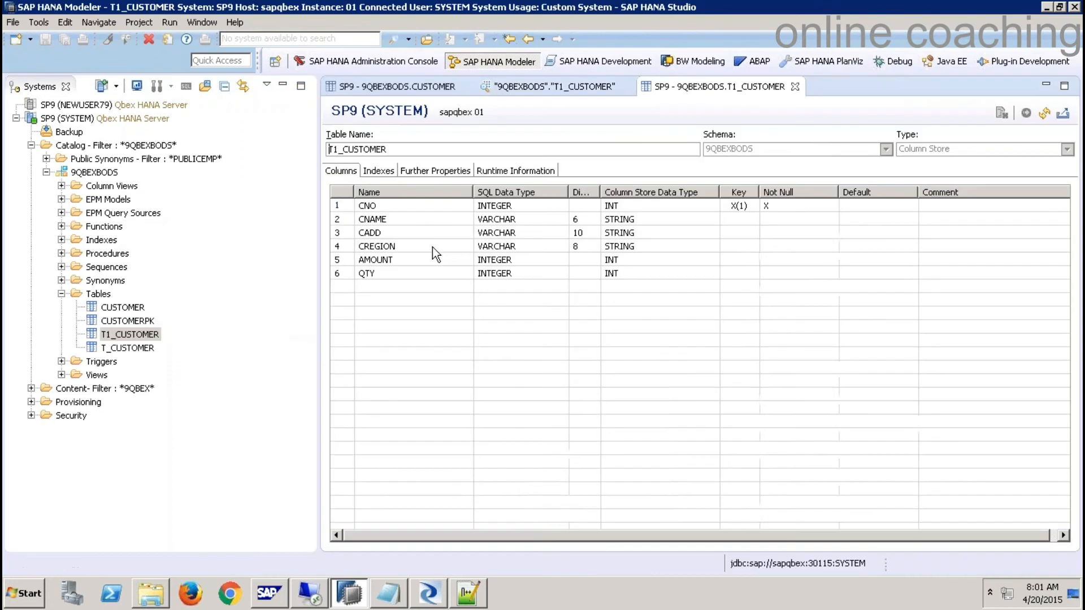
{"action": "key", "text": "alt+Tab"}
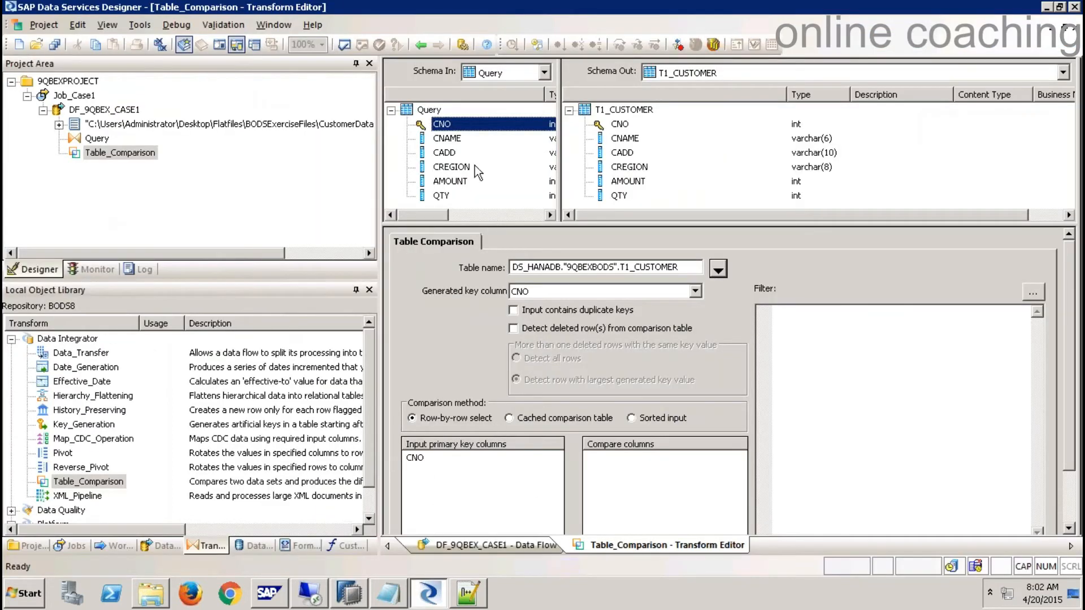
- Add all six input columns, CNO through QTY, to Table_Comparison's compare columns
{"action": "left_click", "coordinate": [443, 196], "text": "shift"}
{"action": "left_click_drag", "start_coordinate": [451, 130], "coordinate": [647, 483]}
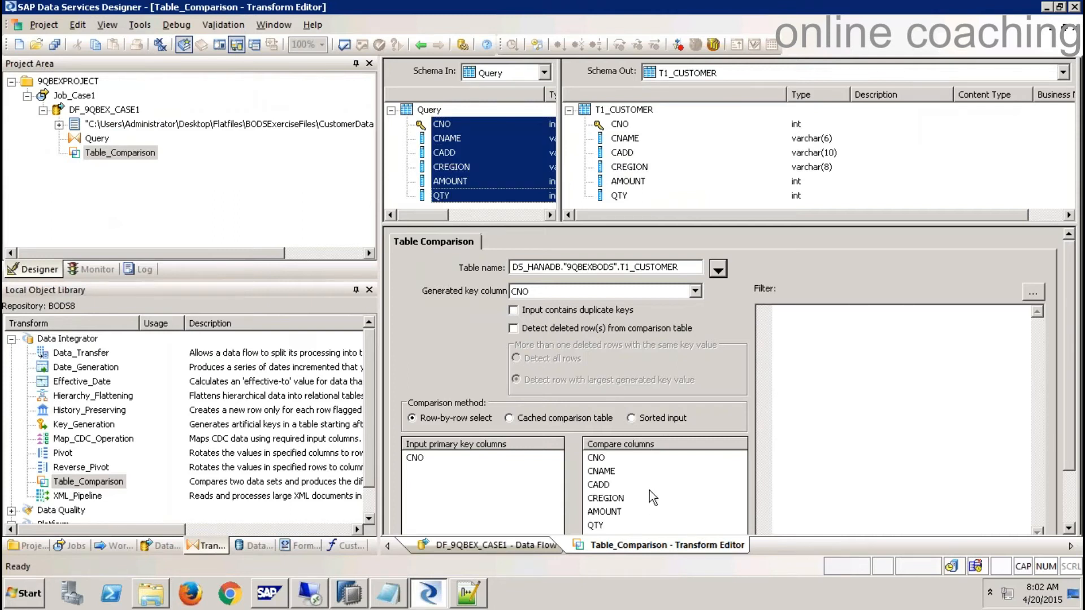
{"action": "left_click", "coordinate": [1074, 26]}
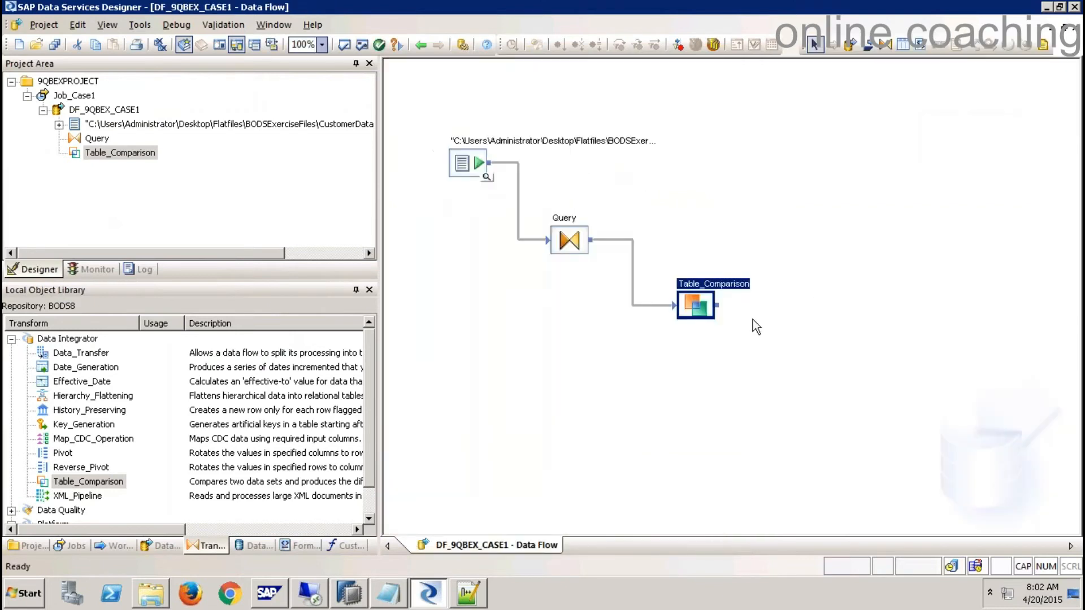
- Place T1_CUSTOMER on the data flow as the target and connect Table_Comparison's output to it
{"action": "left_click", "coordinate": [903, 44]}
{"action": "left_click", "coordinate": [255, 546]}
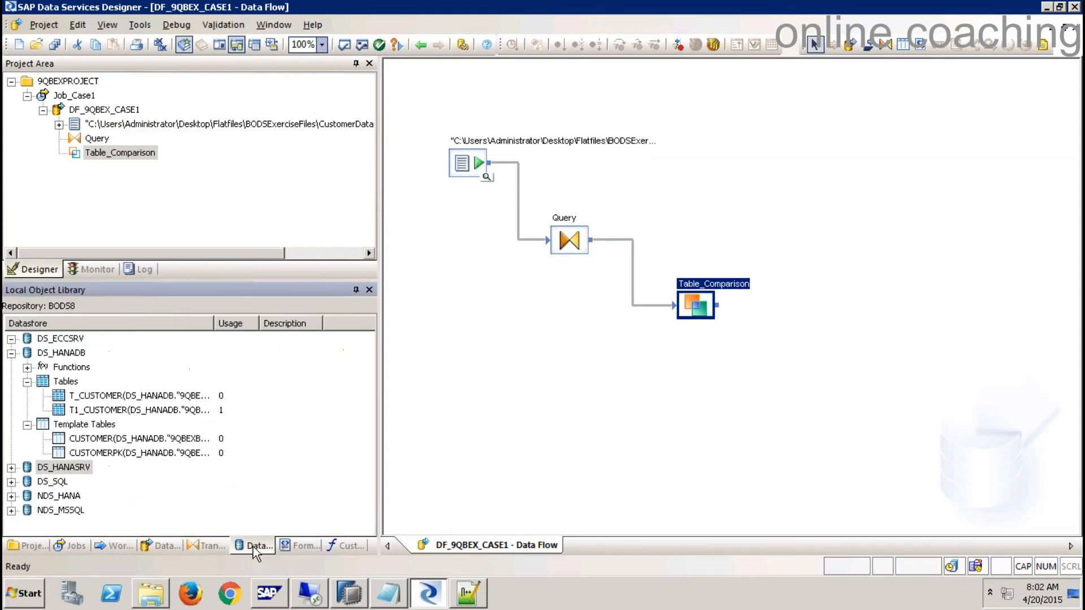
{"action": "left_click_drag", "start_coordinate": [121, 410], "coordinate": [842, 298]}
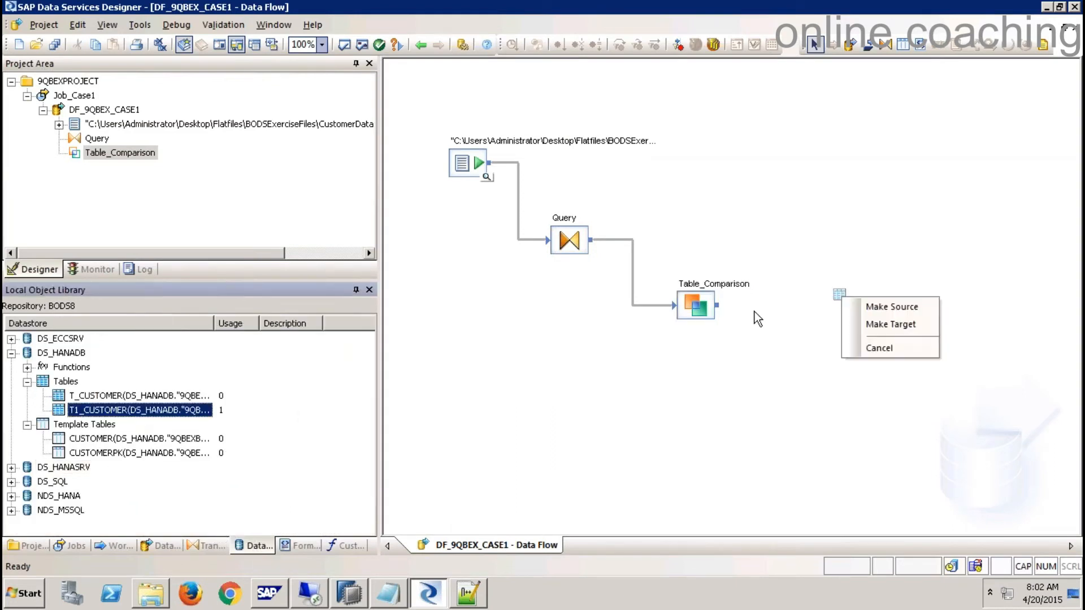
{"action": "left_click", "coordinate": [897, 325]}
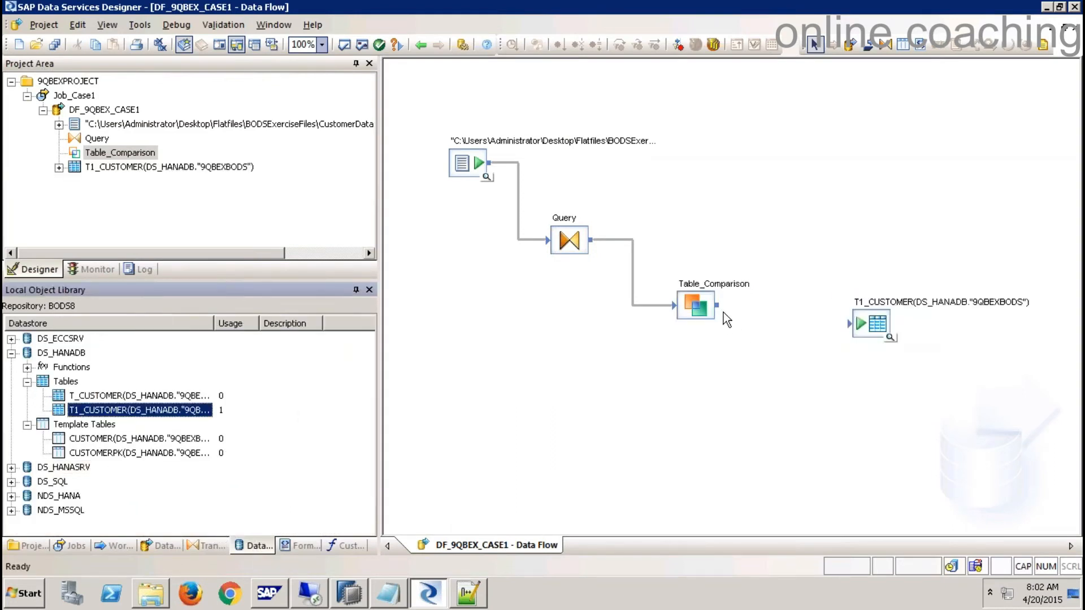
{"action": "left_click_drag", "start_coordinate": [725, 312], "coordinate": [860, 326]}
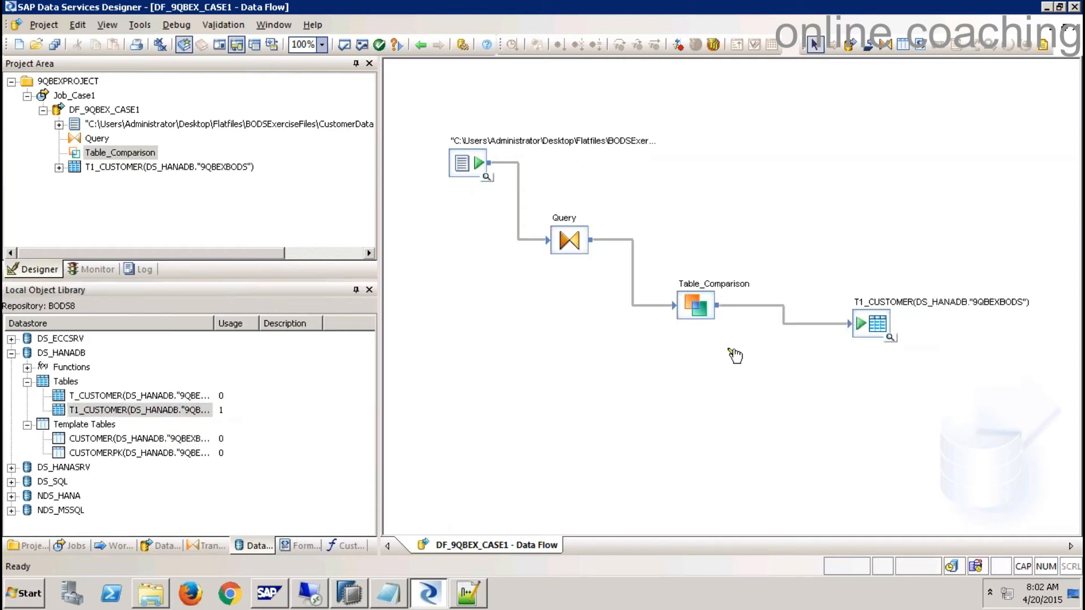
{"action": "left_click", "coordinate": [79, 95]}
- Save all changes and execute Job_Case1 with the default execution properties until it completes
{"action": "right_click", "coordinate": [79, 94]}
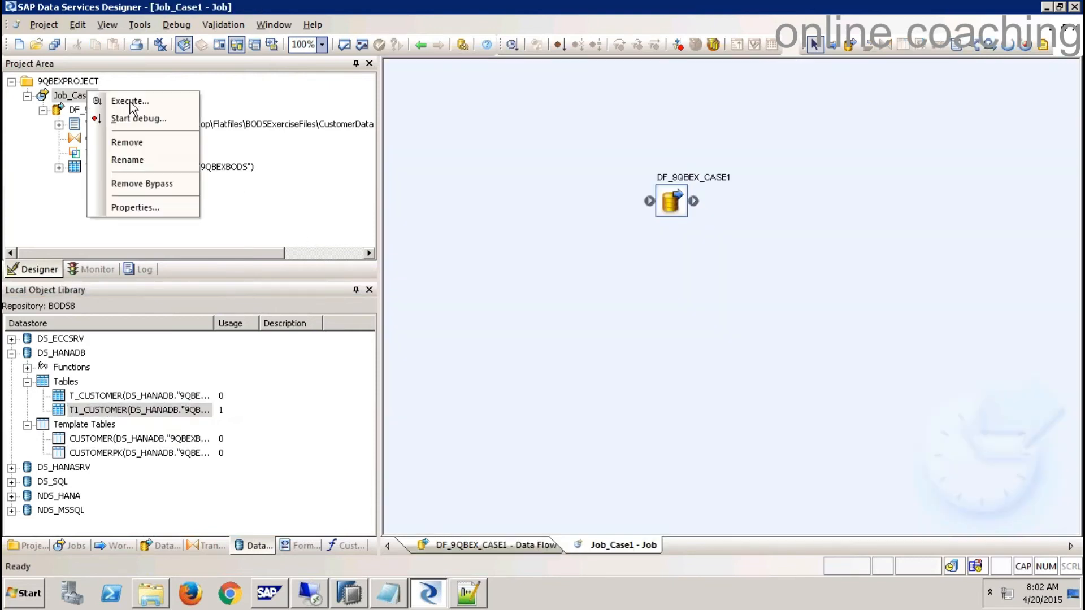
{"action": "left_click", "coordinate": [116, 99]}
{"action": "left_click", "coordinate": [436, 378]}
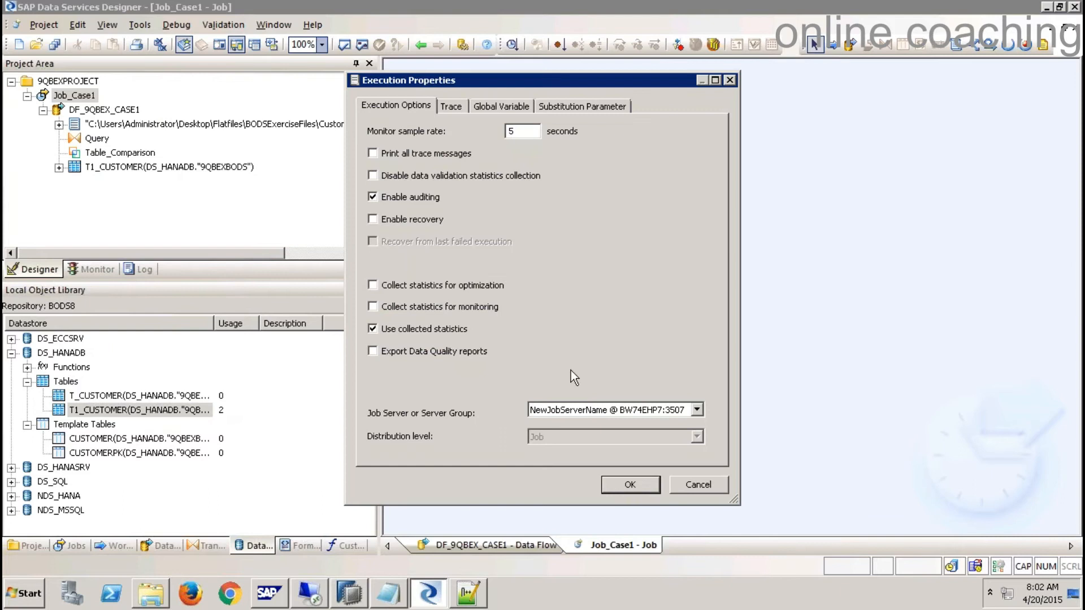
{"action": "left_click", "coordinate": [628, 483]}
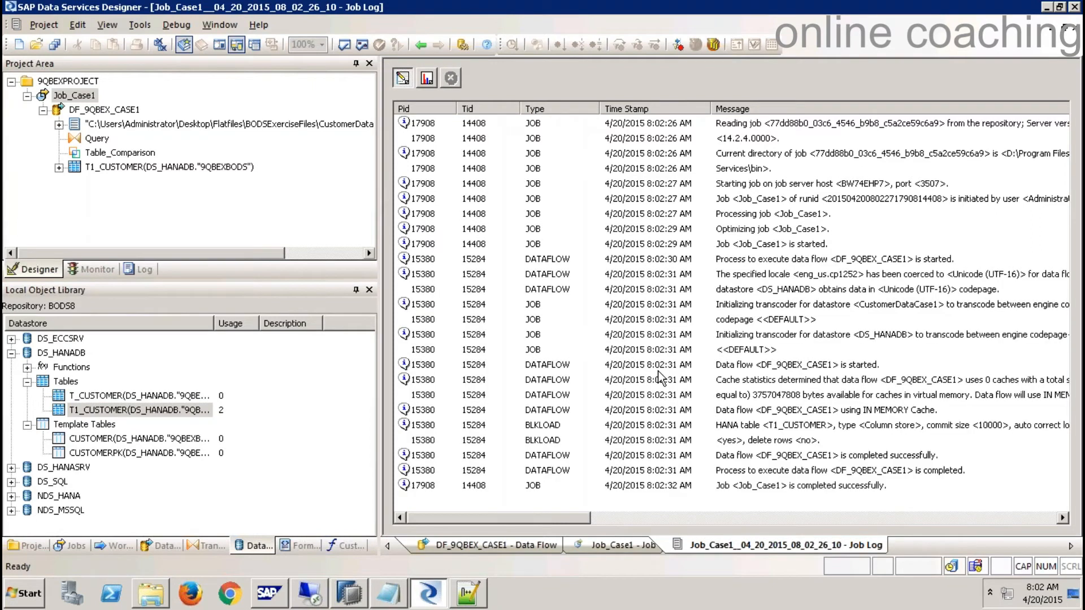
{"action": "left_click", "coordinate": [349, 595]}
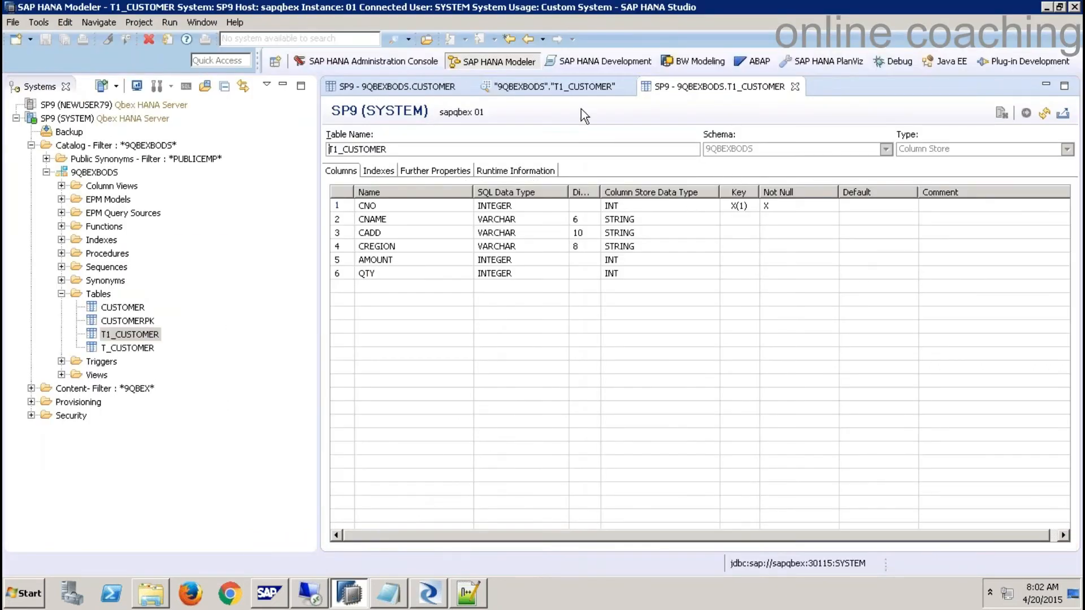
- Refresh the T1_CUSTOMER preview in HANA Studio to see seven rows, including the new Yogi/Atp row
{"action": "left_click", "coordinate": [574, 88]}
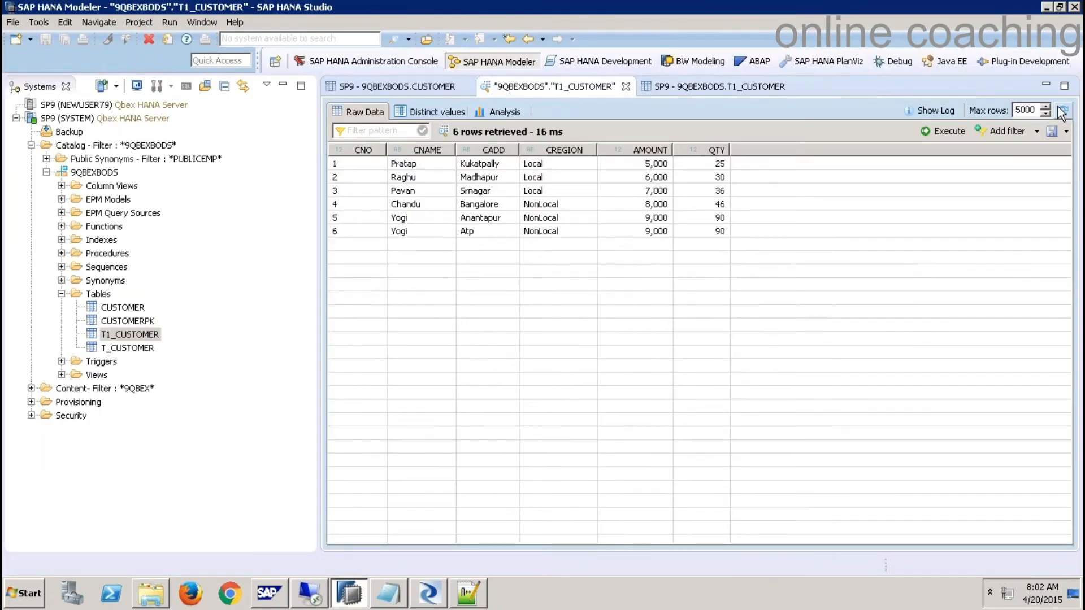
{"action": "left_click", "coordinate": [1062, 110]}
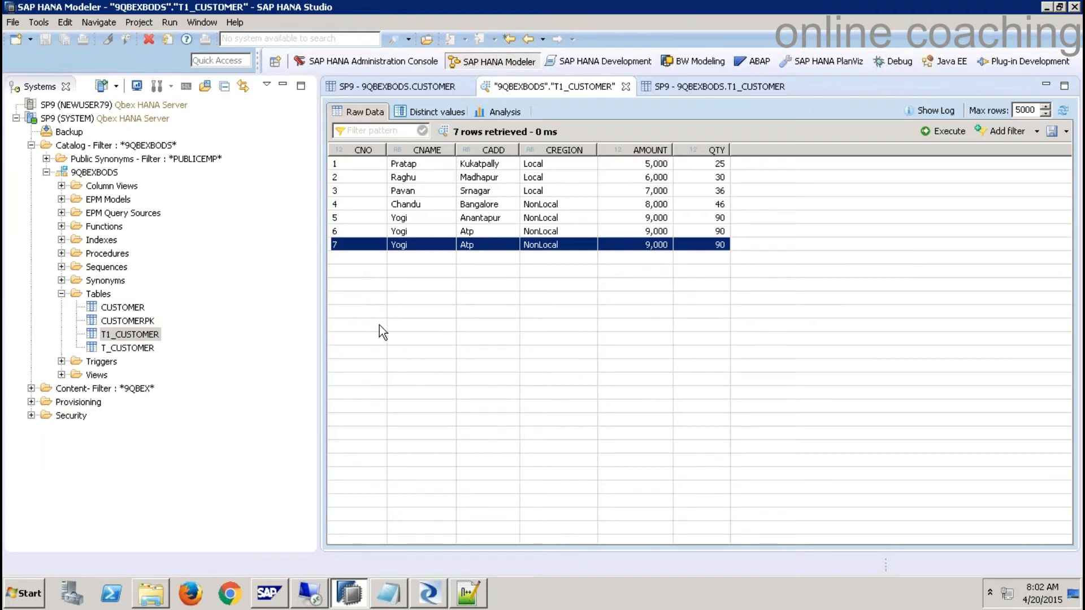
{"action": "left_click", "coordinate": [437, 592]}
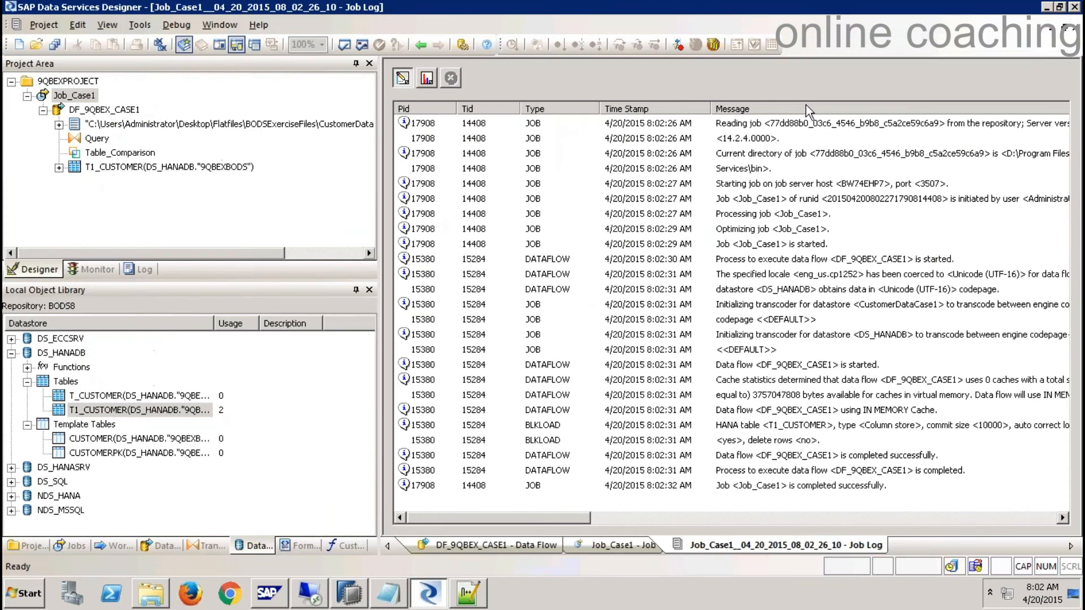
- Close the job log and select T1_CUSTOMER in the object library and HANA Studio's Systems tree
{"action": "left_click", "coordinate": [1077, 28]}
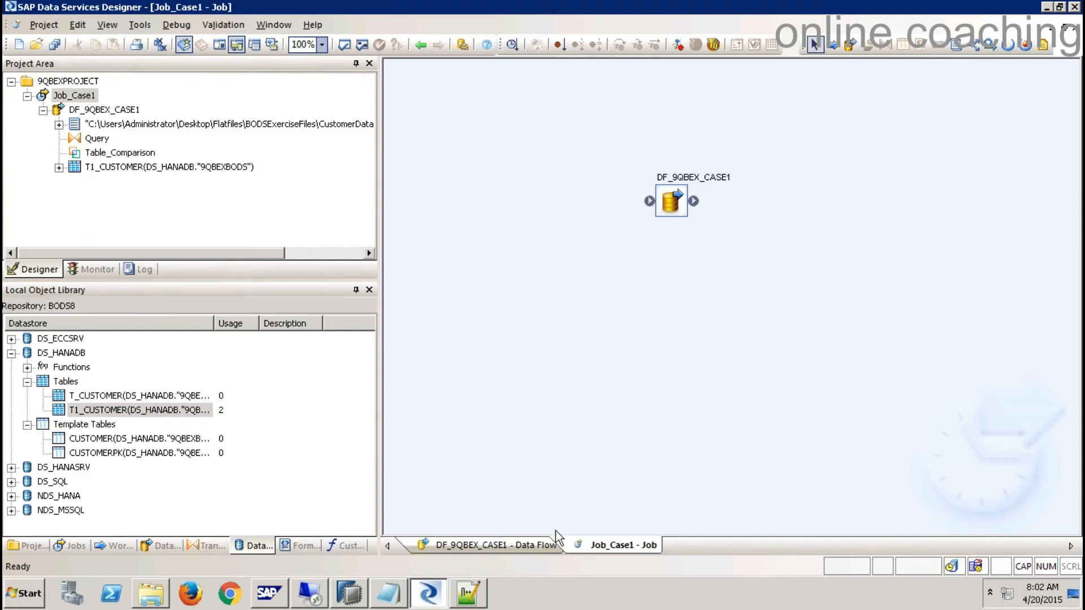
{"action": "left_click", "coordinate": [122, 410]}
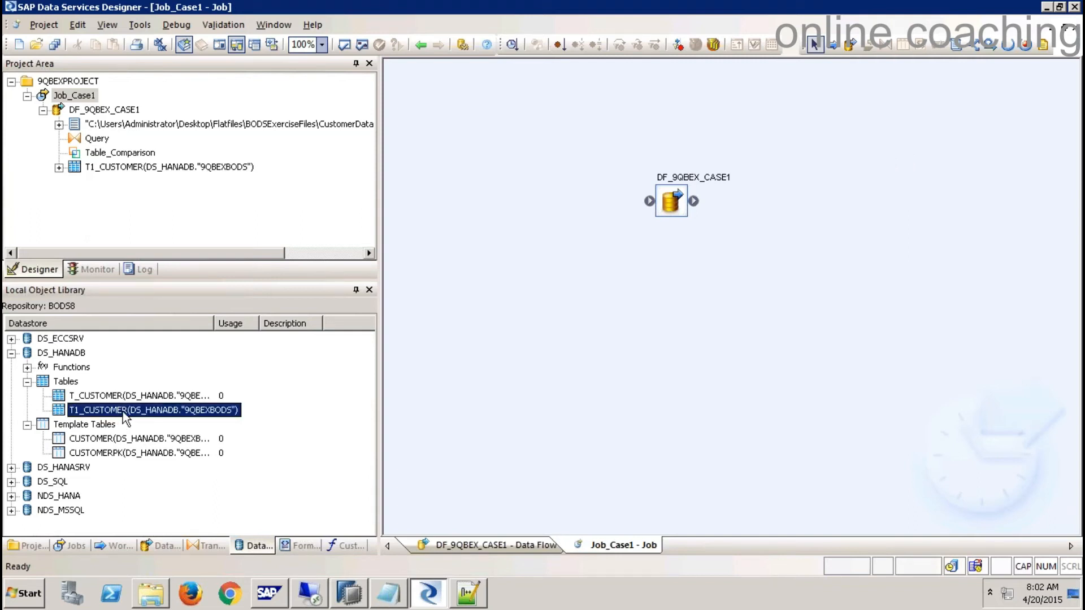
{"action": "left_click", "coordinate": [349, 594]}
{"action": "left_click", "coordinate": [120, 336]}
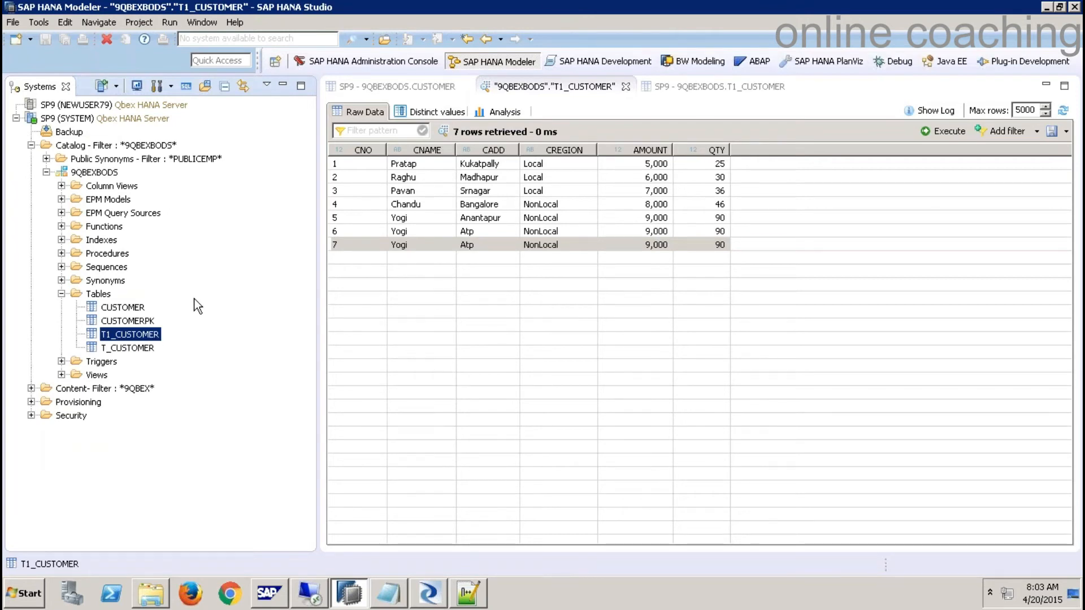
{"action": "left_click", "coordinate": [428, 593]}
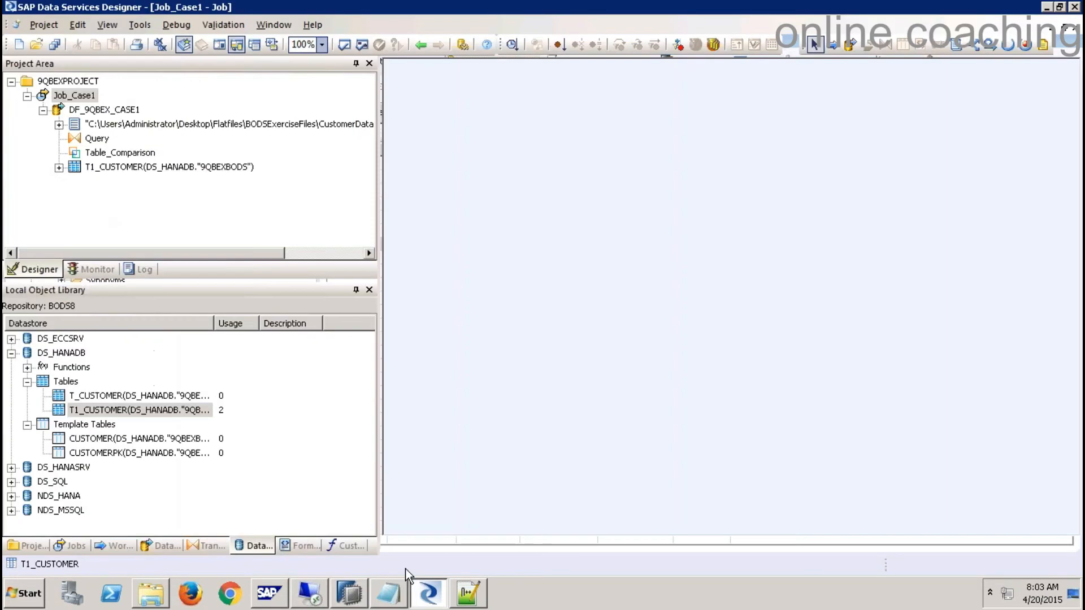
{"action": "left_click", "coordinate": [104, 411]}
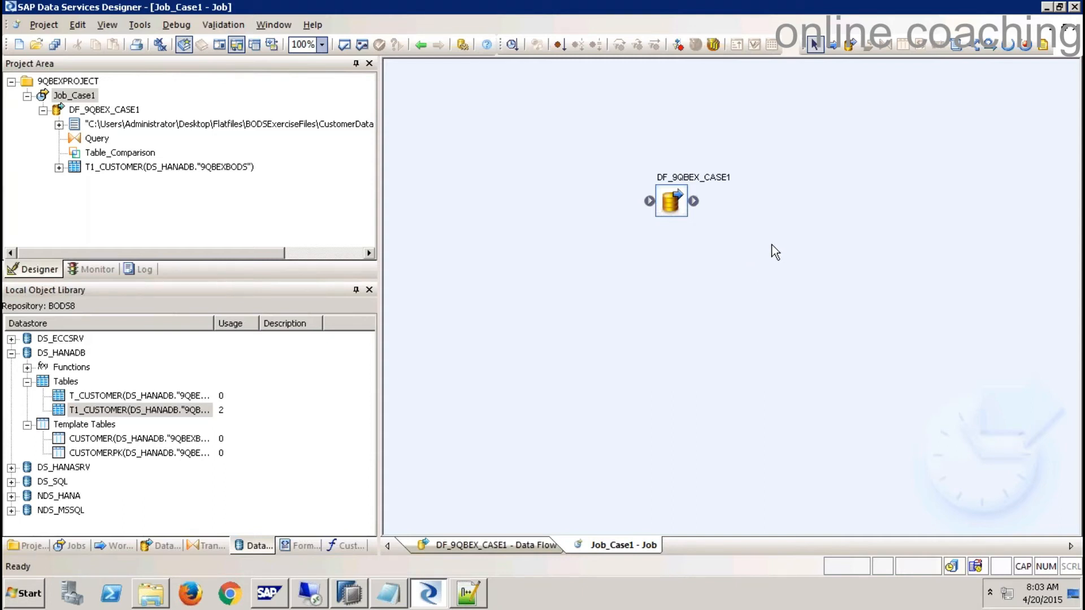
- Collapse DF_9QBEX_CASE1 and Job_Case1 in the project area and close the job and data flow windows
{"action": "left_click", "coordinate": [43, 111]}
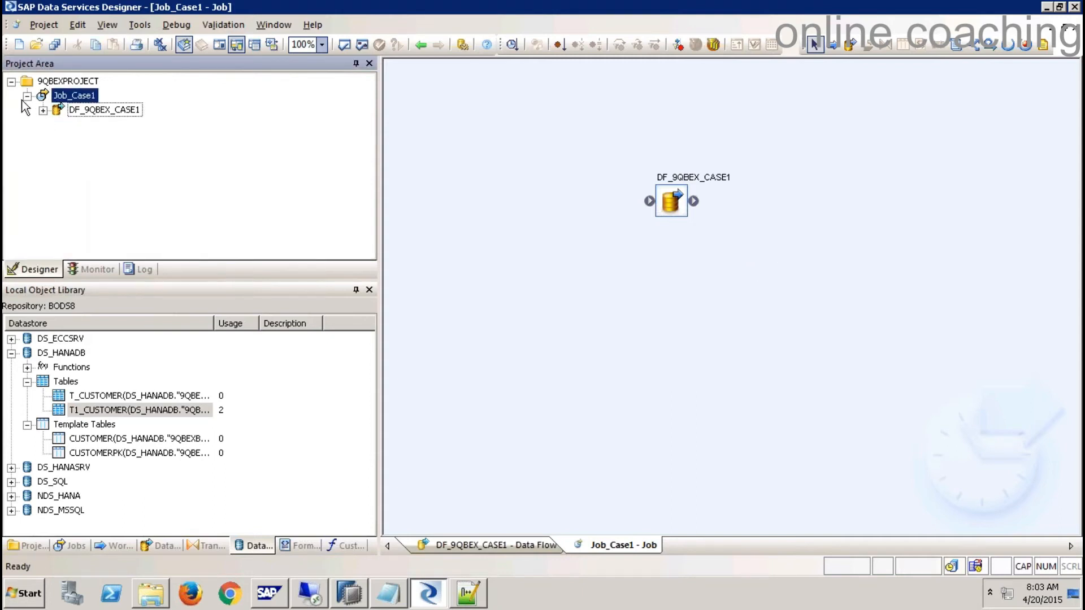
{"action": "left_click", "coordinate": [27, 96]}
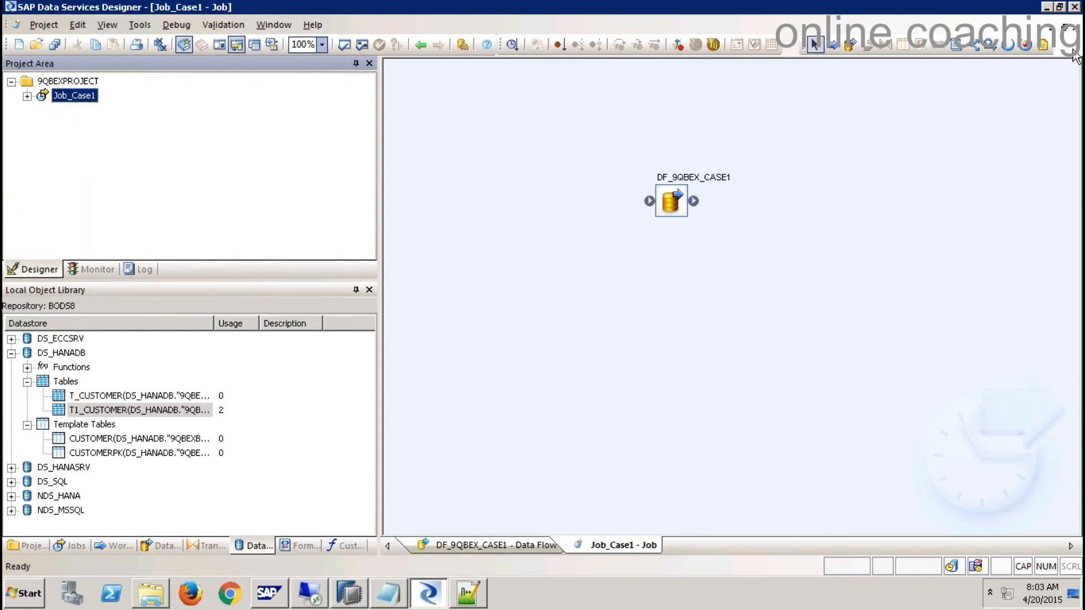
{"action": "left_click", "coordinate": [1074, 27]}
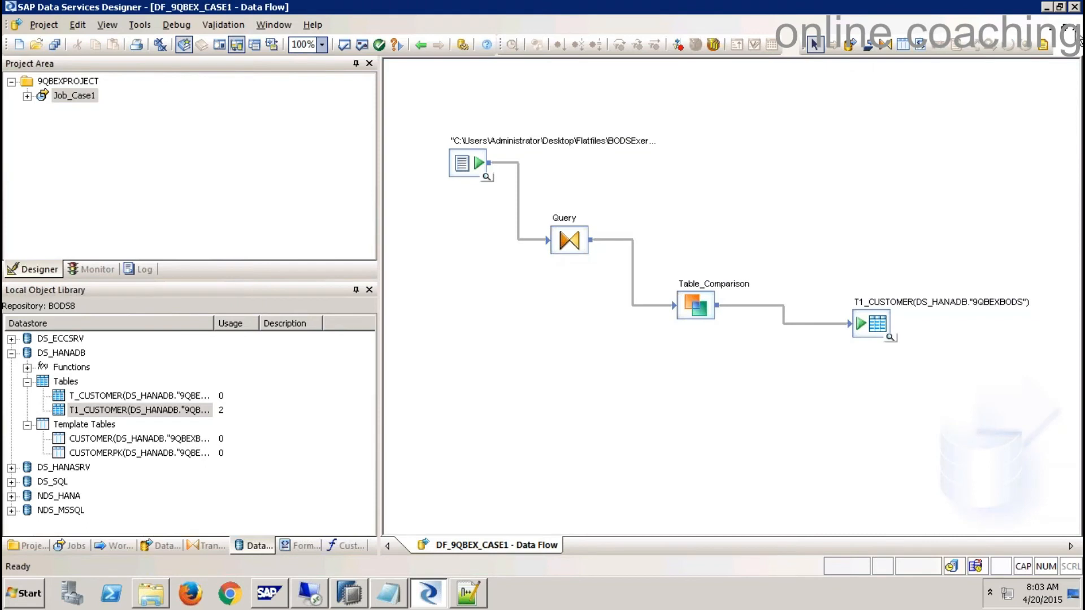
{"action": "left_click", "coordinate": [1074, 27]}
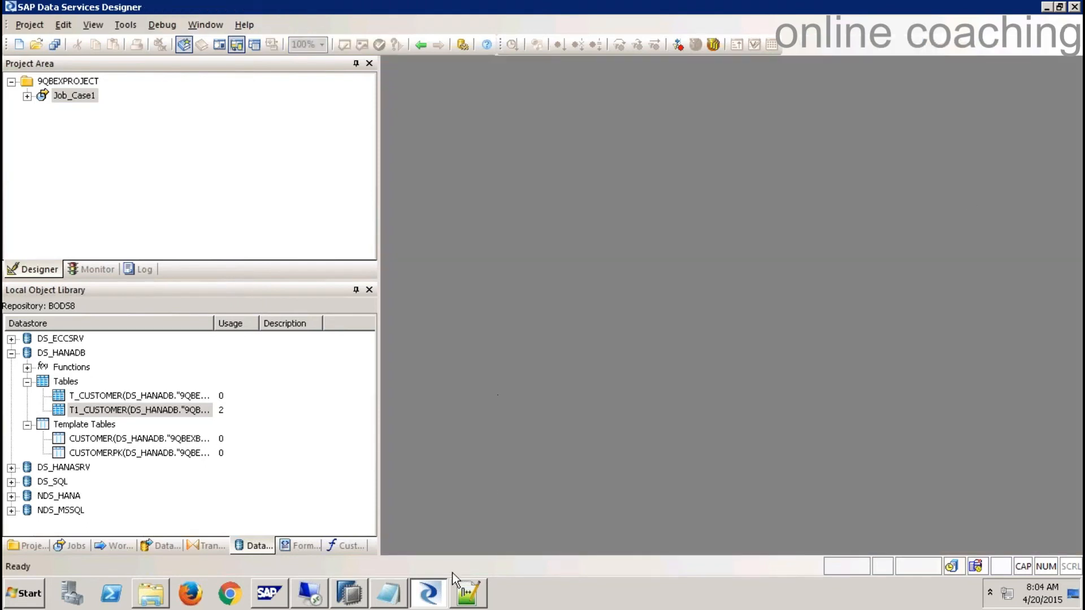
- Add the heading 'Case 2: SAP ECC [Table] and load into HANA', underlined with dashes, below Case 1
{"action": "left_click", "coordinate": [394, 592]}
{"action": "left_click_drag", "start_coordinate": [698, 330], "coordinate": [347, 318]}
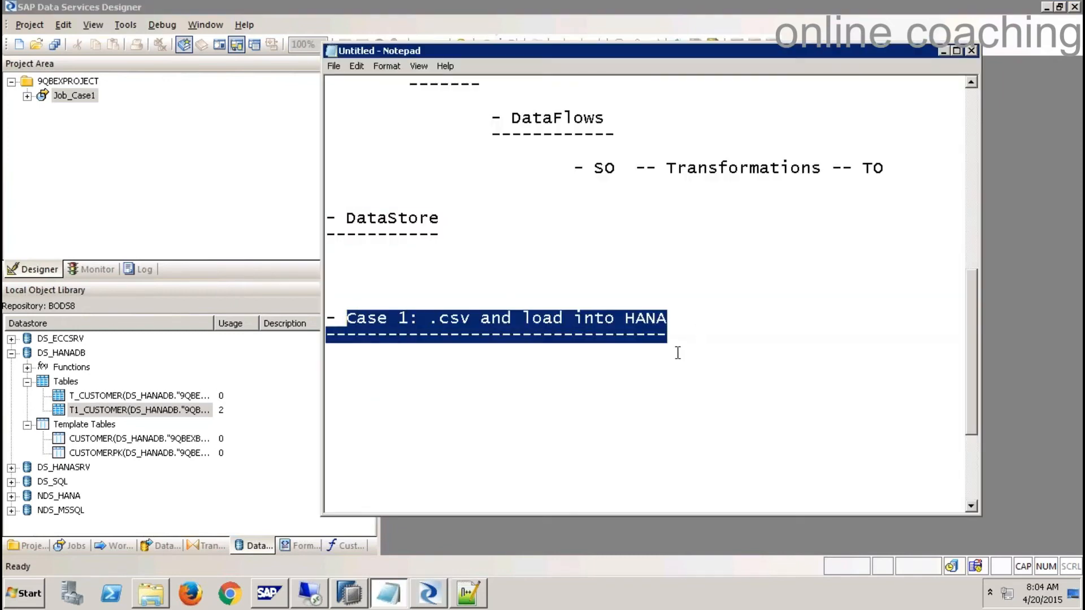
{"action": "left_click_drag", "start_coordinate": [702, 337], "coordinate": [286, 321]}
{"action": "key", "text": "ctrl+c"}
{"action": "left_click", "coordinate": [700, 346]}
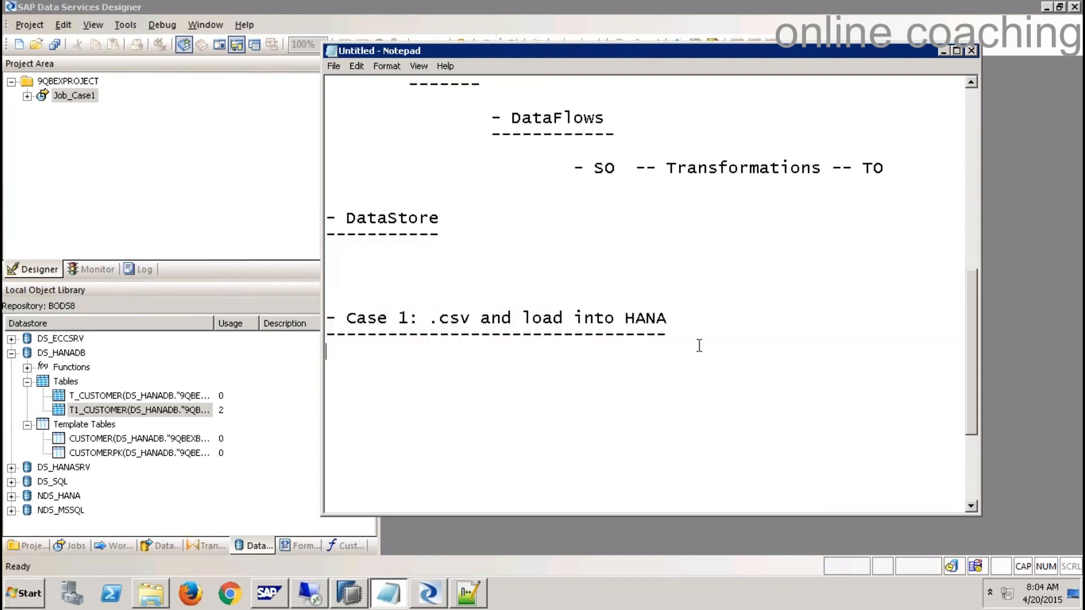
{"action": "key", "text": "Return"}
{"action": "key", "text": "ctrl+v"}
{"action": "left_click", "coordinate": [408, 369]}
{"action": "key", "text": "BackSpace"}
{"action": "type", "text": "2"}
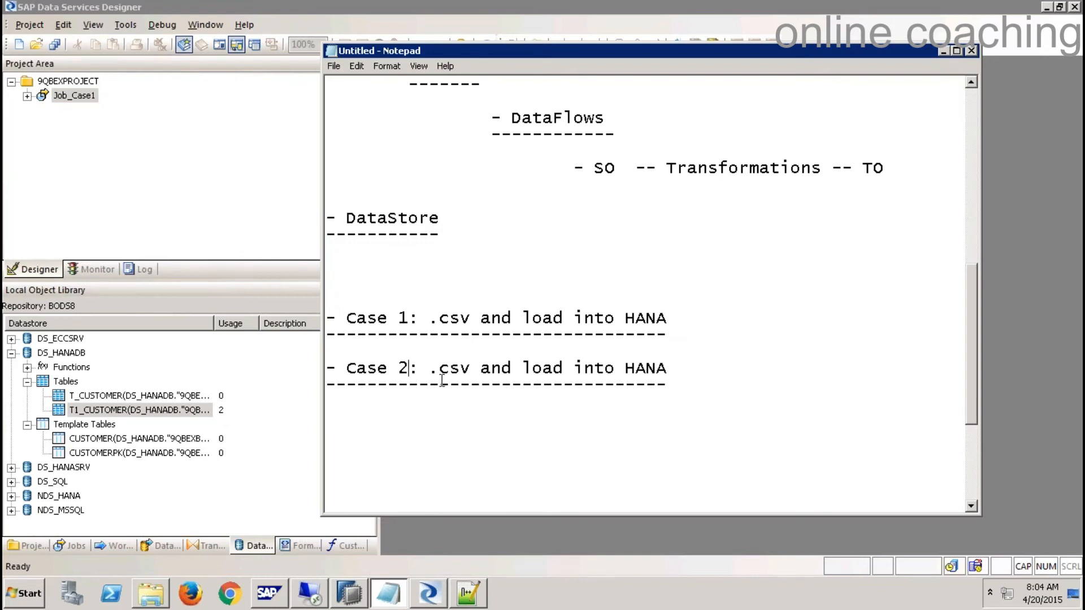
{"action": "left_click_drag", "start_coordinate": [428, 369], "coordinate": [472, 369]}
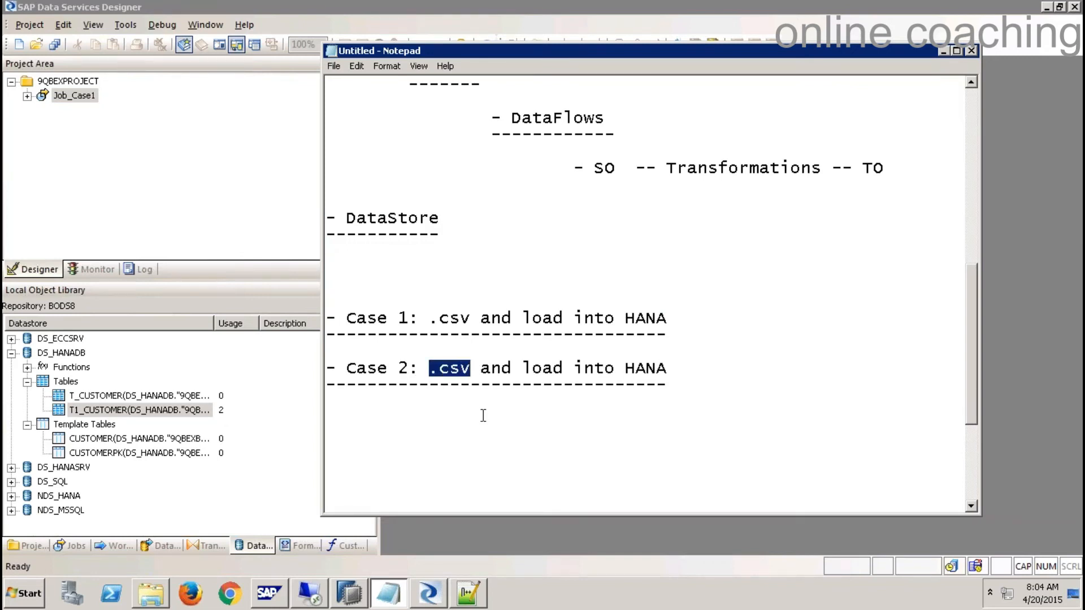
{"action": "type", "text": "SAP ECC "}
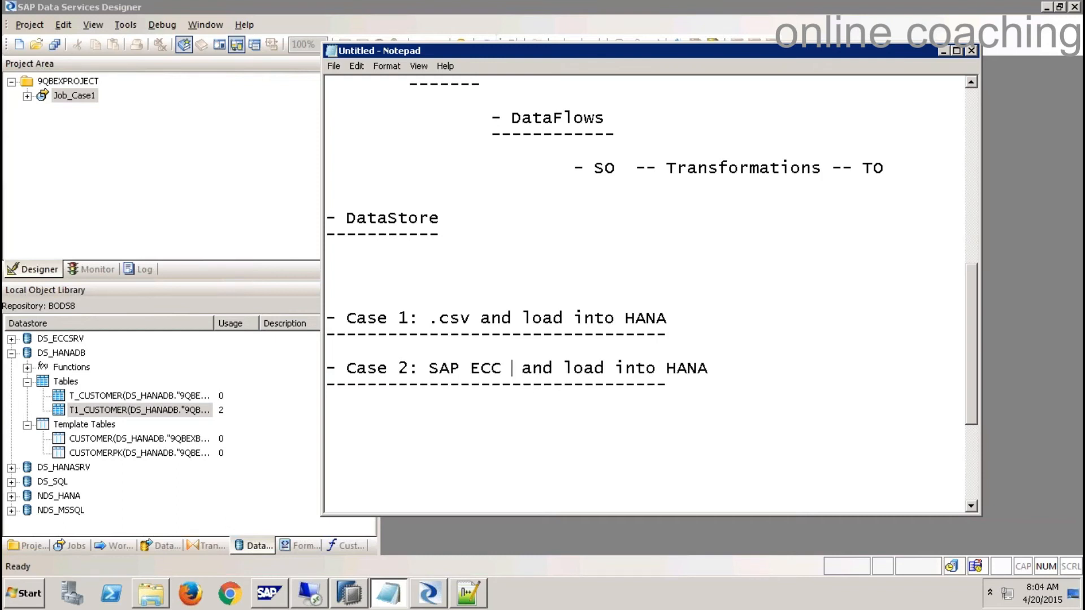
{"action": "type", "text": "[Table] and load into HANA "}
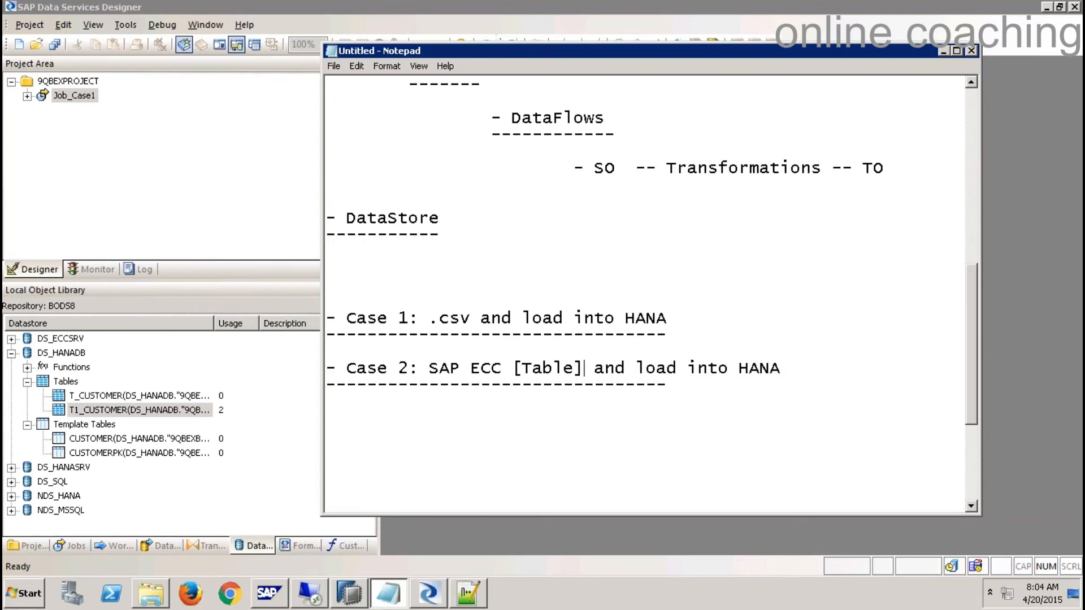
{"action": "type", "text": "------------"}
- Minimize Notepad, start SAP Logon and open the EHP7 system's logon screen (IDES ECC 6.0, client 800)
{"action": "left_click", "coordinate": [388, 594]}
{"action": "left_click", "coordinate": [23, 593]}
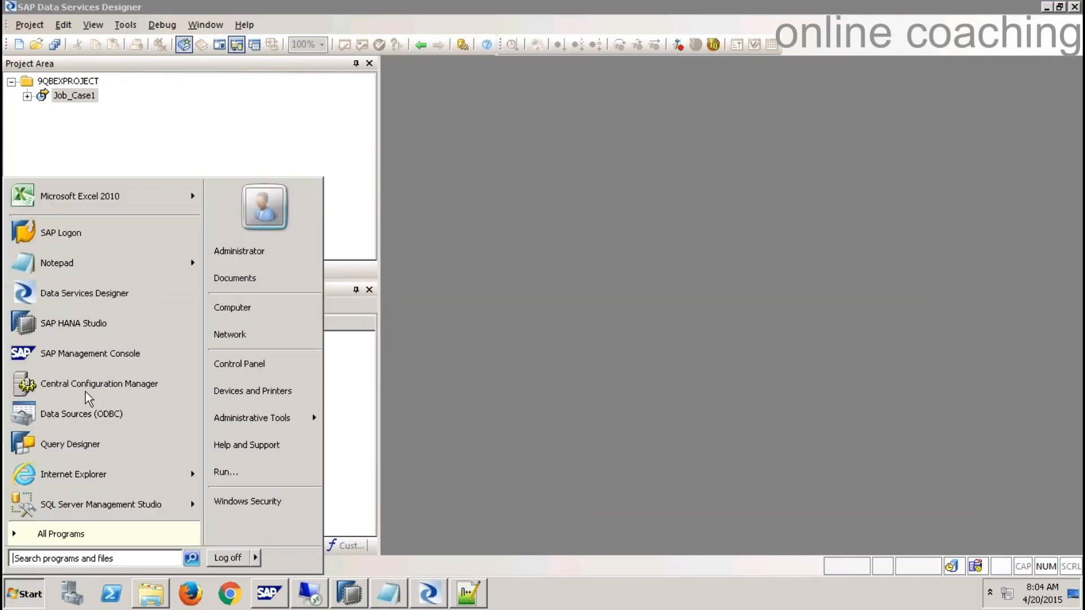
{"action": "left_click", "coordinate": [105, 242]}
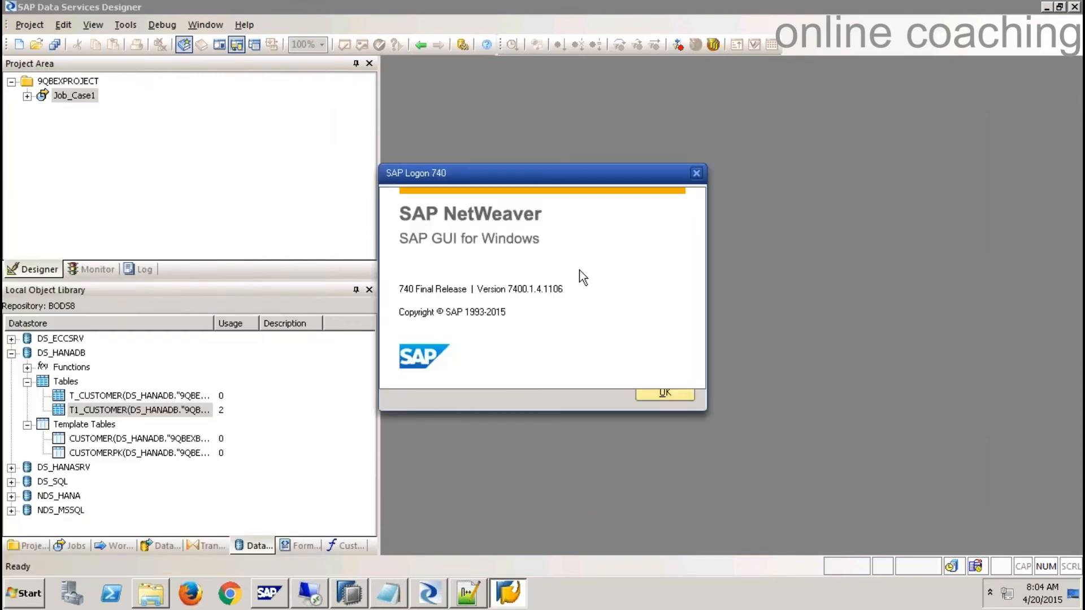
{"action": "left_click", "coordinate": [663, 393]}
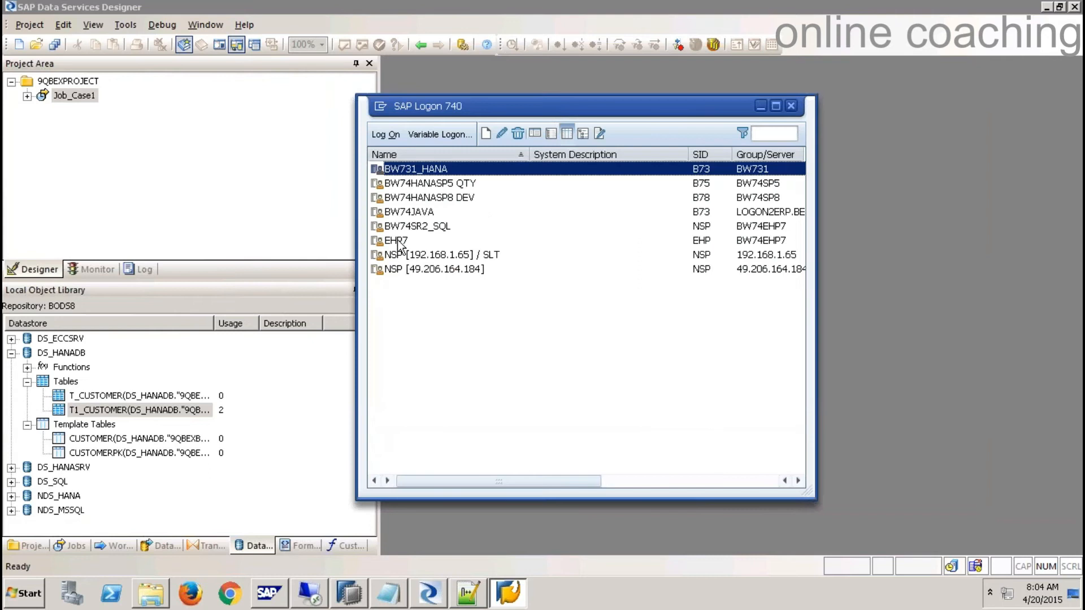
{"action": "left_click", "coordinate": [397, 240]}
{"action": "left_click", "coordinate": [385, 135]}
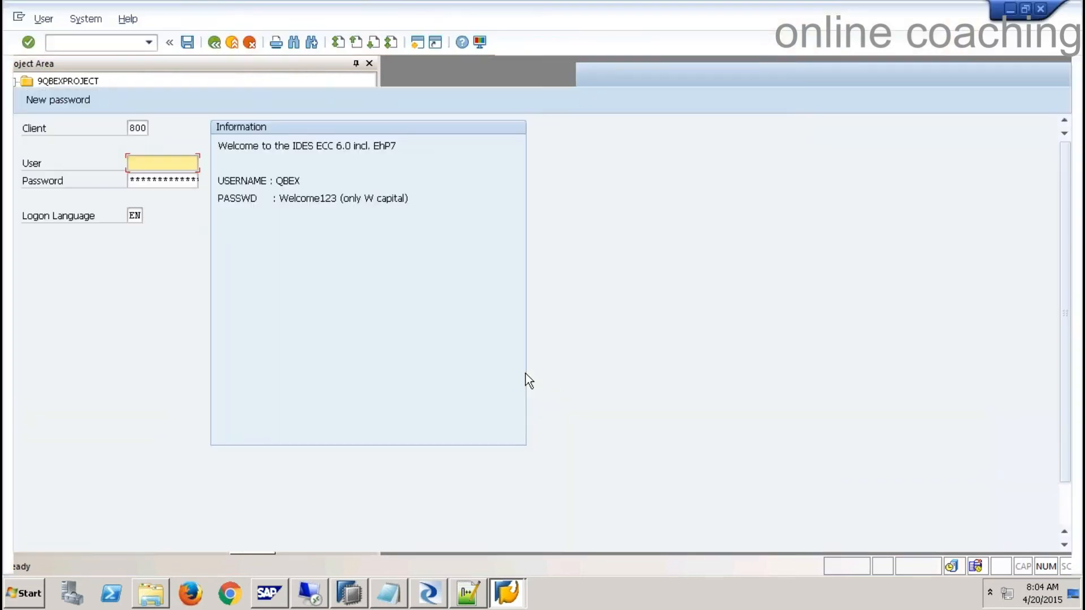
- Log on to the ECC system with the user name and password
{"action": "type", "text": "qbex"}
{"action": "key", "text": "Tab"}
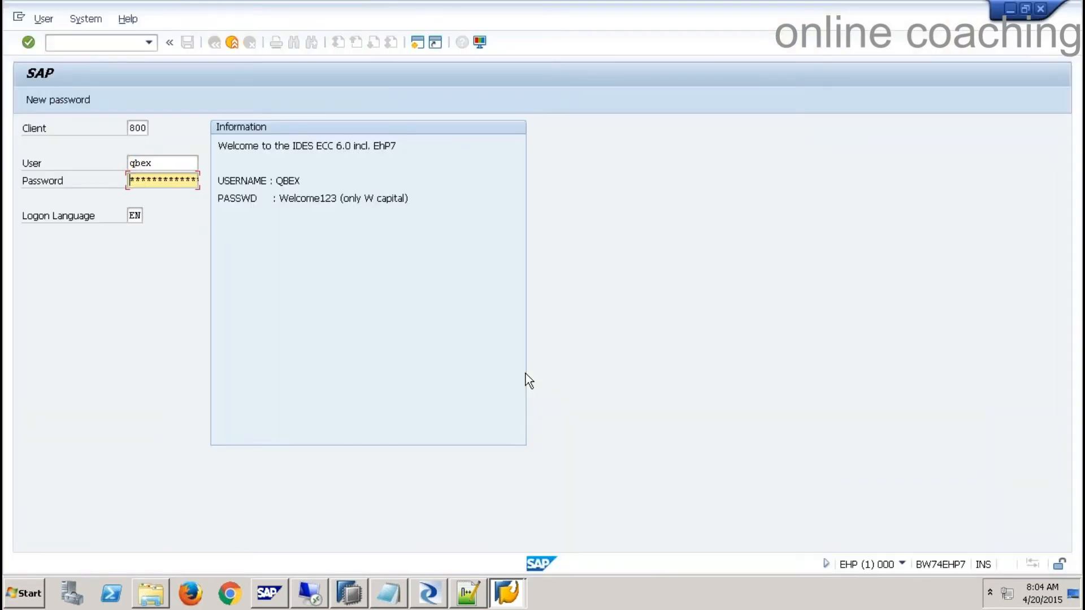
{"action": "key", "text": "Return"}
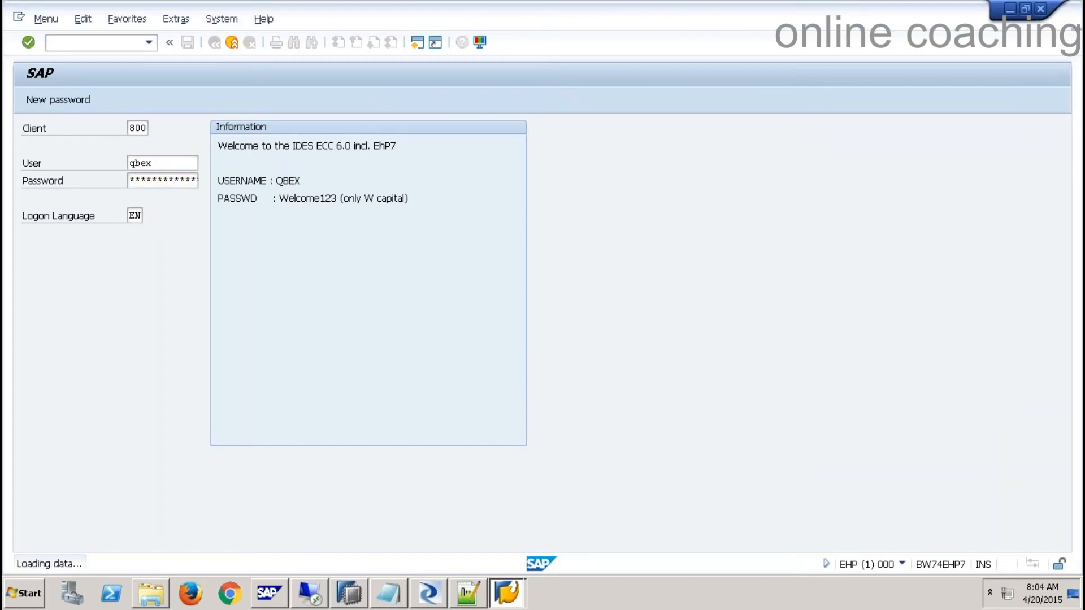
- Display the 12 entries of table YSALES through SE11's Data Browser
{"action": "type", "text": "se11"}
{"action": "key", "text": "Return"}
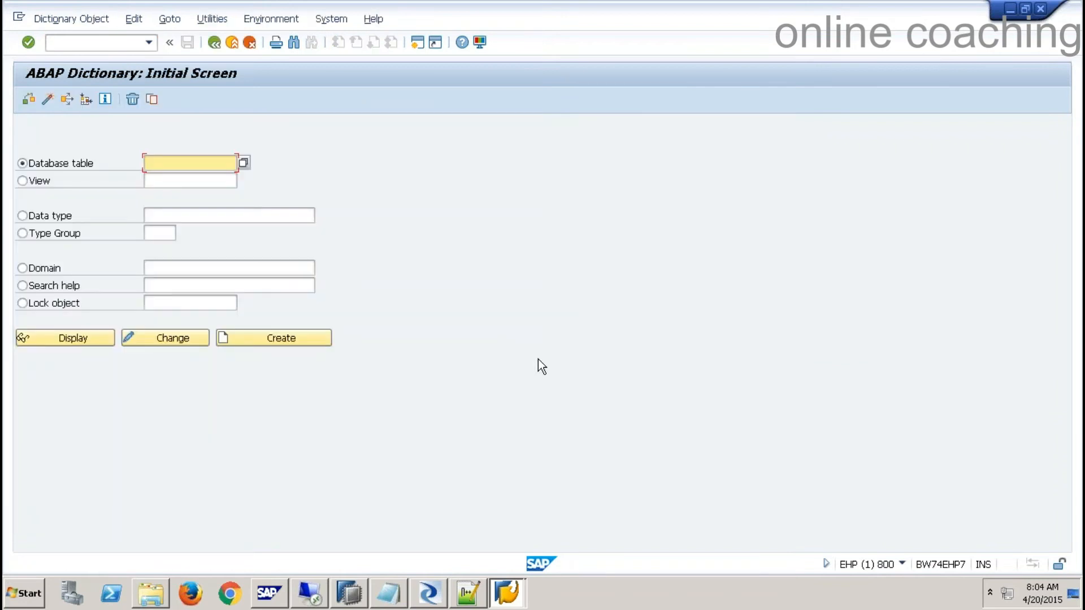
{"action": "type", "text": "ysales"}
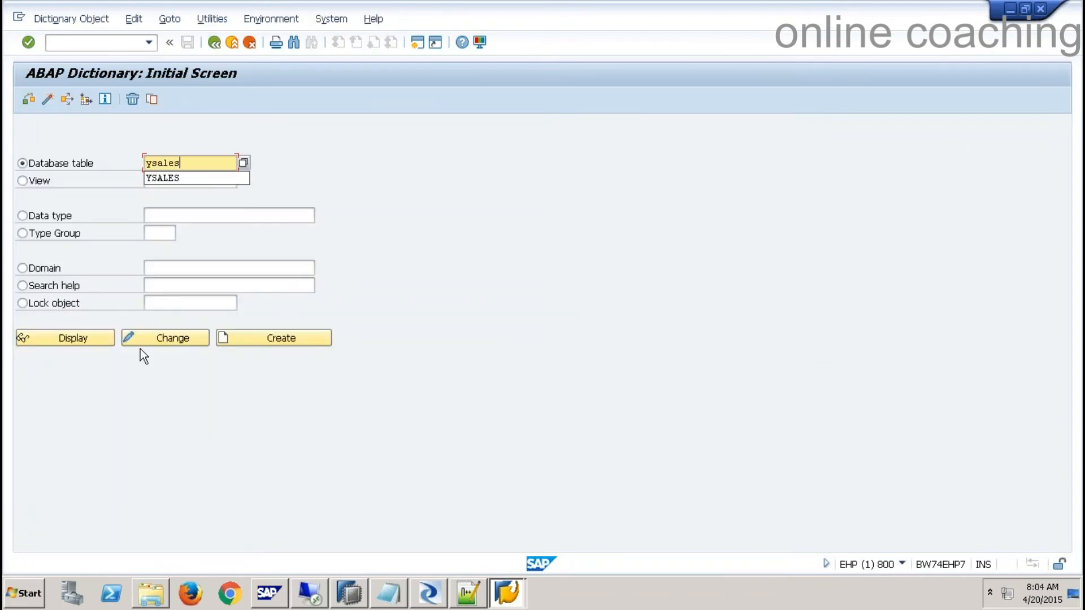
{"action": "left_click", "coordinate": [99, 339]}
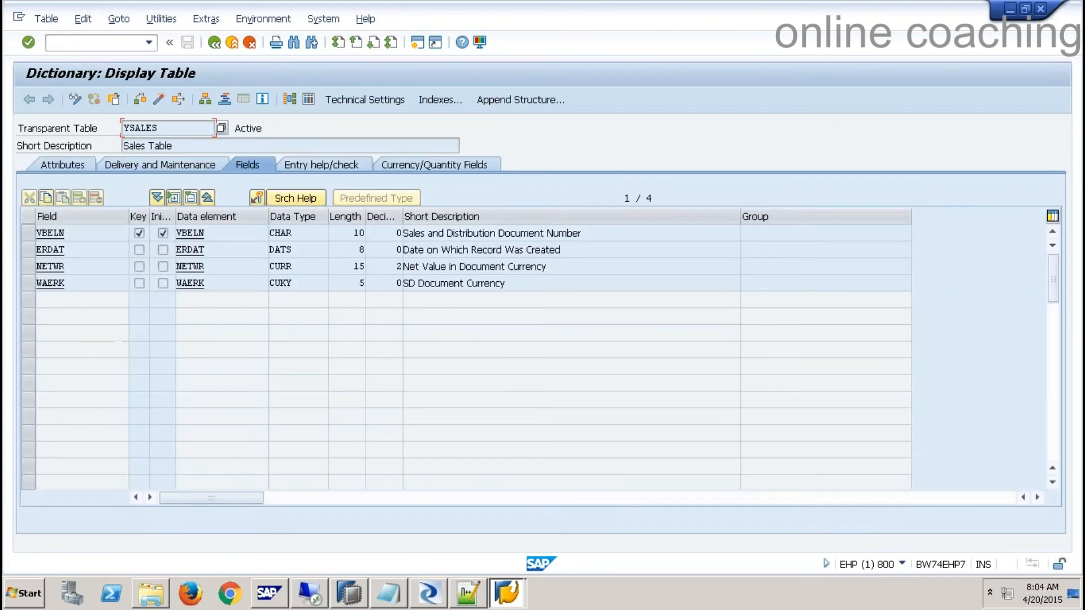
{"action": "left_click", "coordinate": [314, 100]}
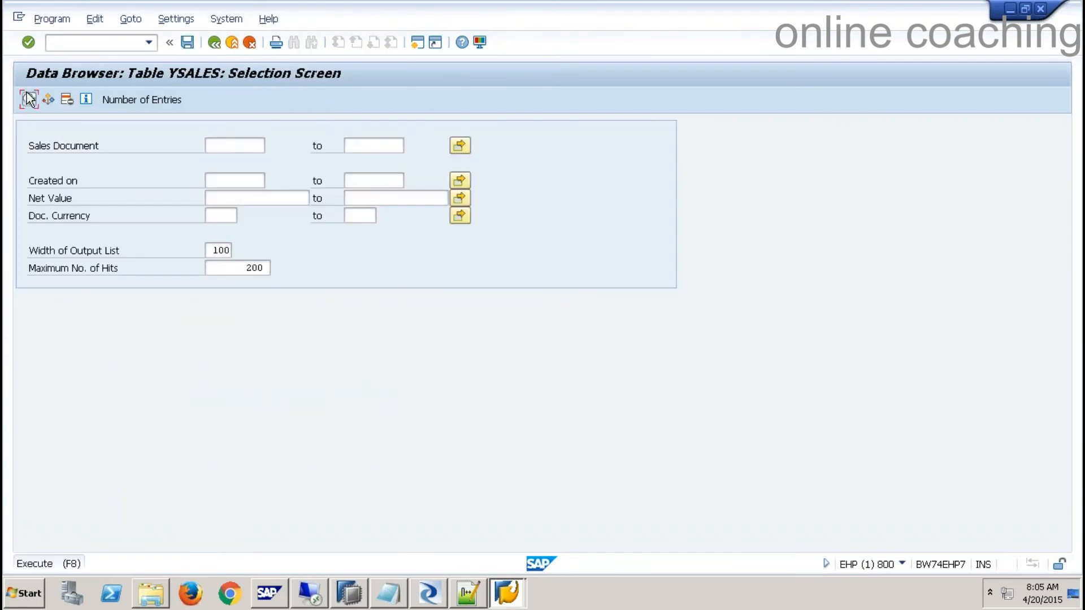
{"action": "left_click", "coordinate": [27, 96]}
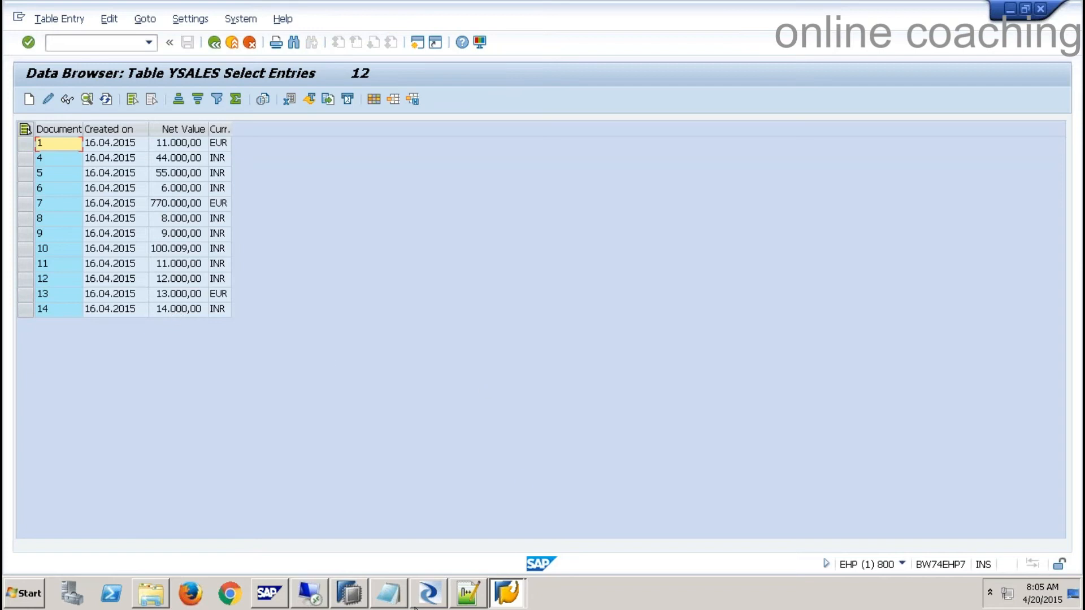
{"action": "left_click", "coordinate": [441, 602]}
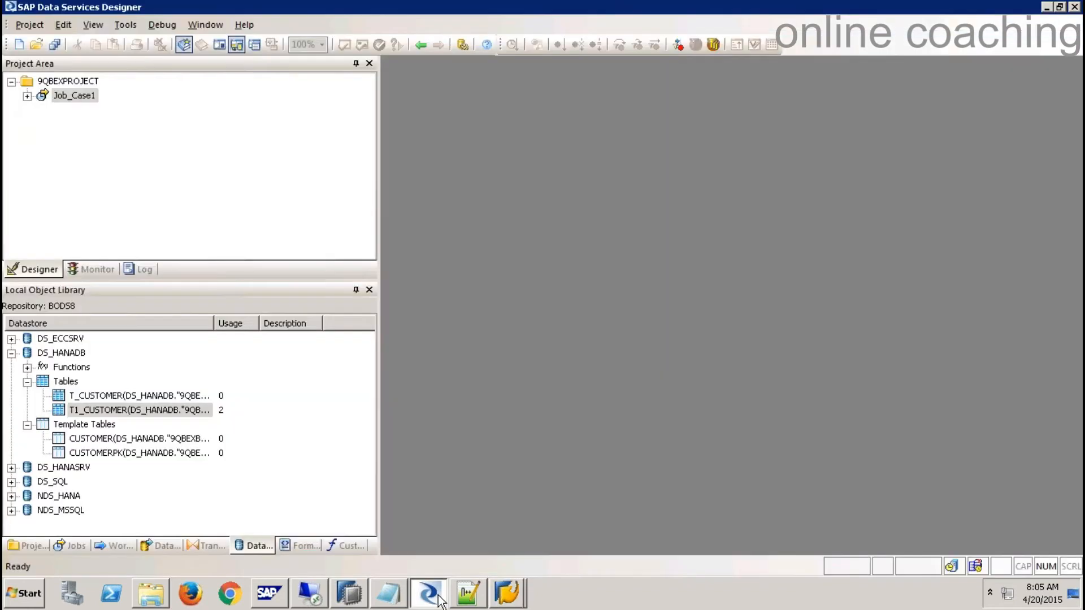
- Create a new batch job named Job_Case2 in the 9QBEXPROJECT project
{"action": "right_click", "coordinate": [81, 82]}
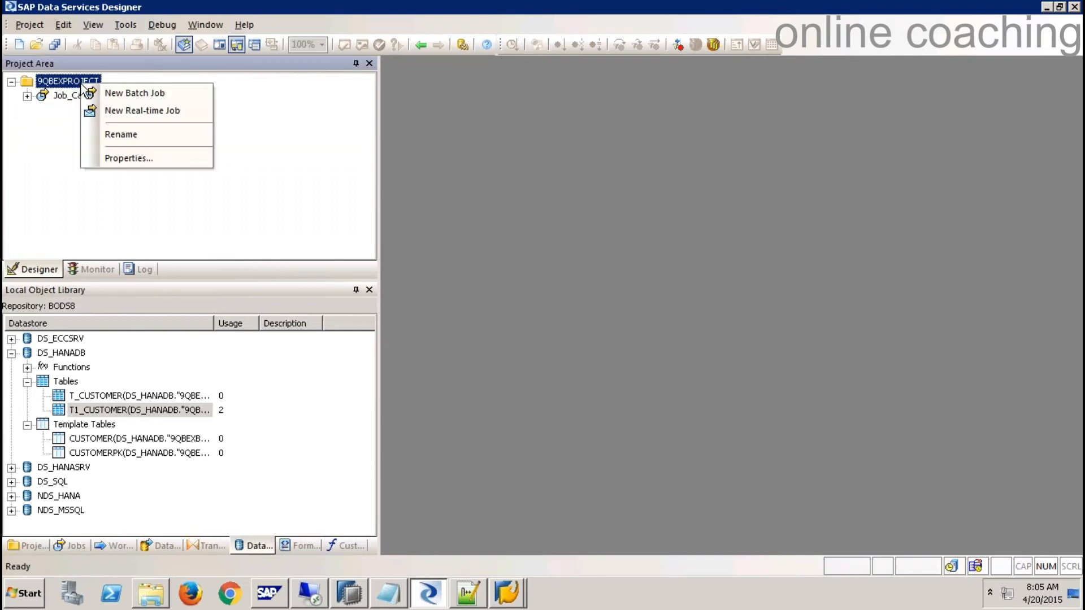
{"action": "left_click", "coordinate": [123, 92]}
{"action": "type", "text": "Job_Case2"}
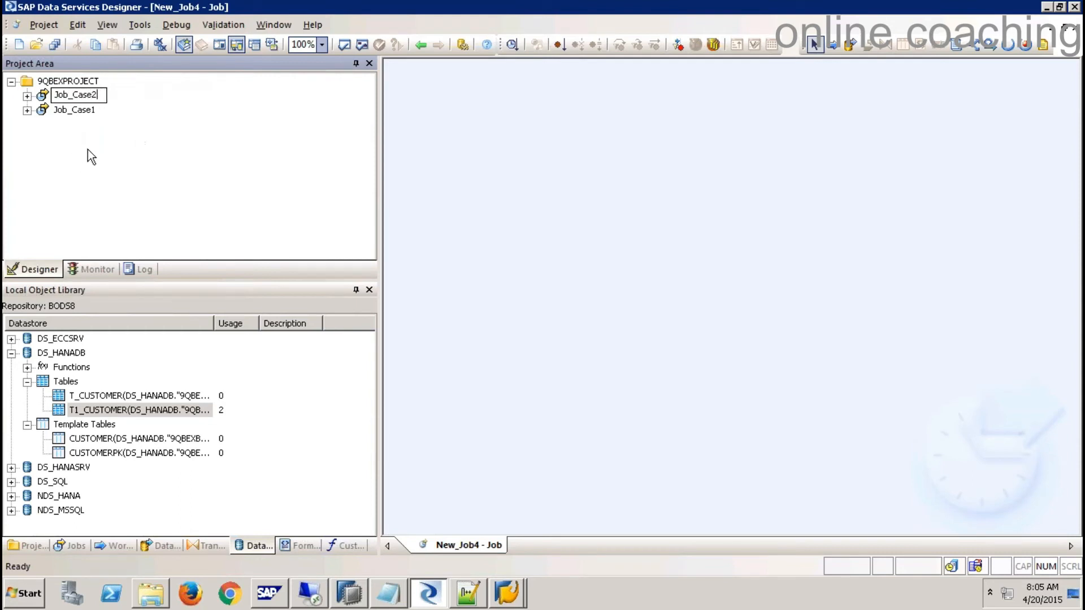
{"action": "key", "text": "Return"}
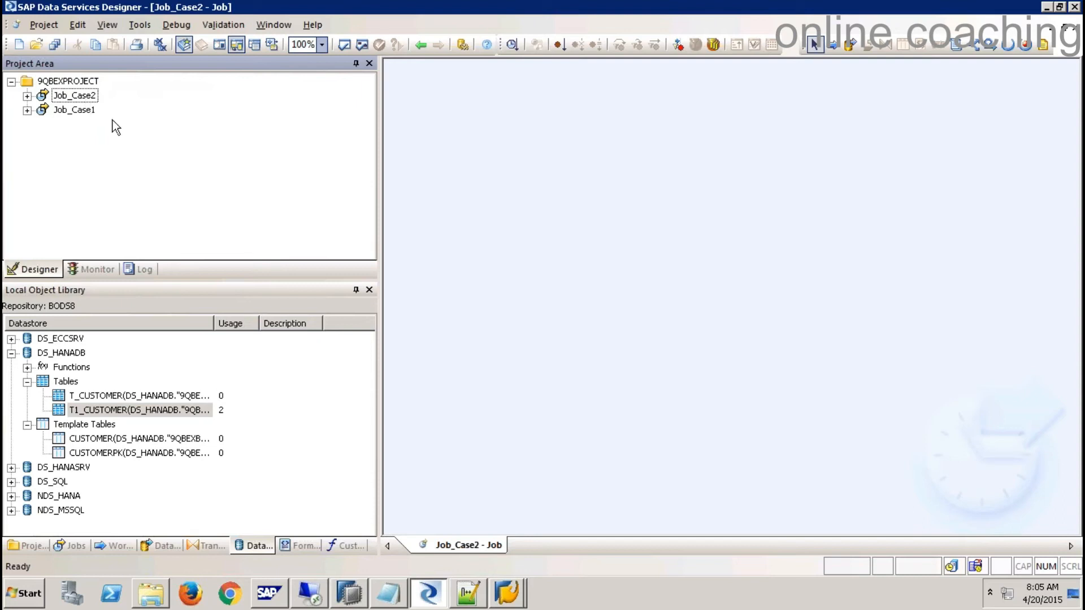
- Add data flow DF_Case2_9qbex to Job_Case2 and open it for editing
{"action": "left_click", "coordinate": [96, 96]}
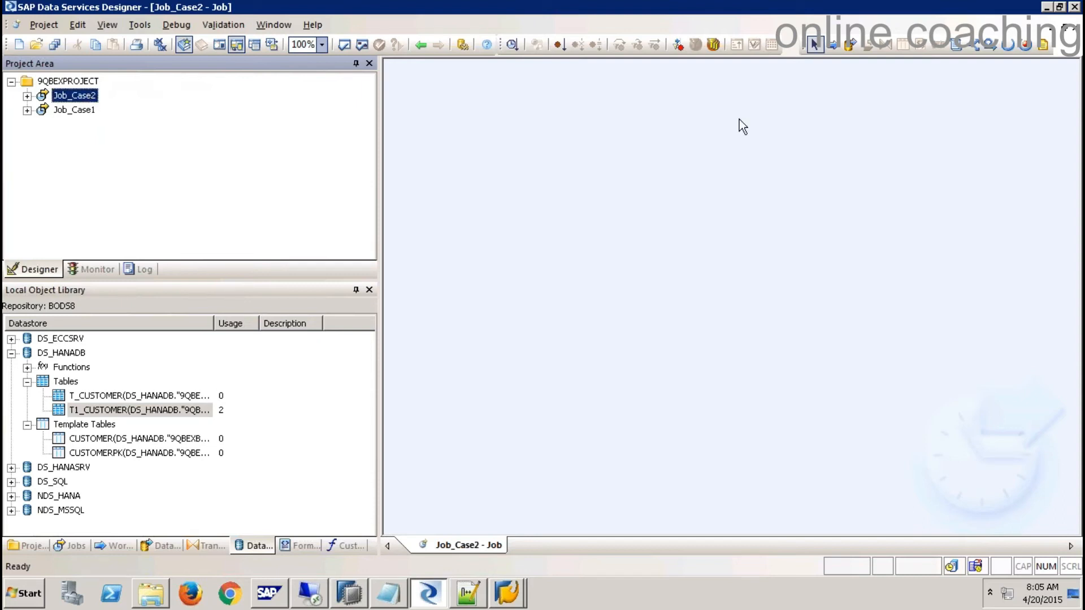
{"action": "left_click", "coordinate": [850, 44]}
{"action": "left_click", "coordinate": [668, 190]}
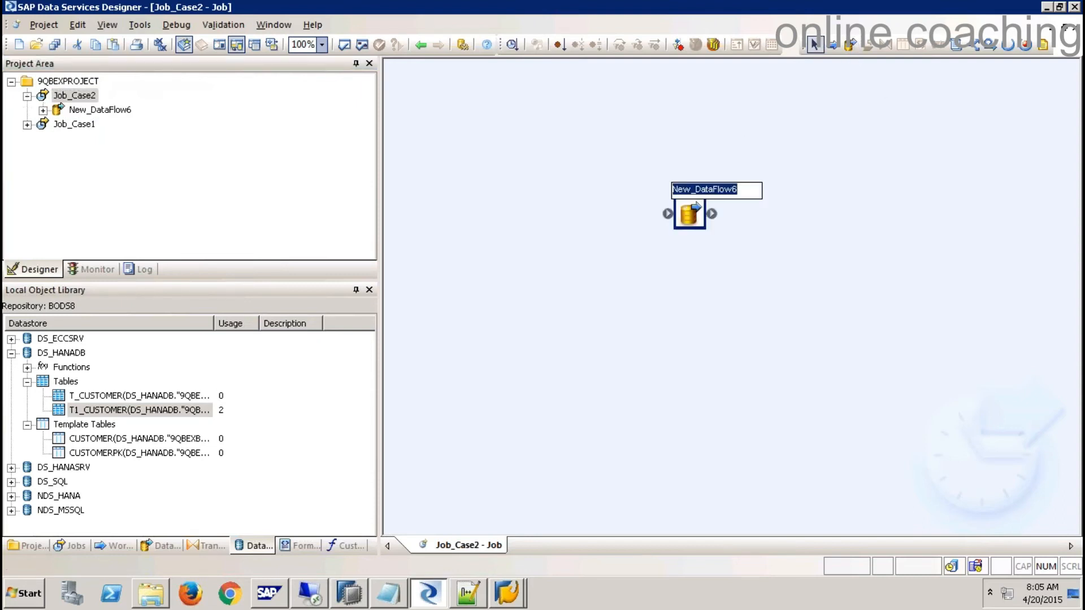
{"action": "type", "text": "DF_Case2_9qbex"}
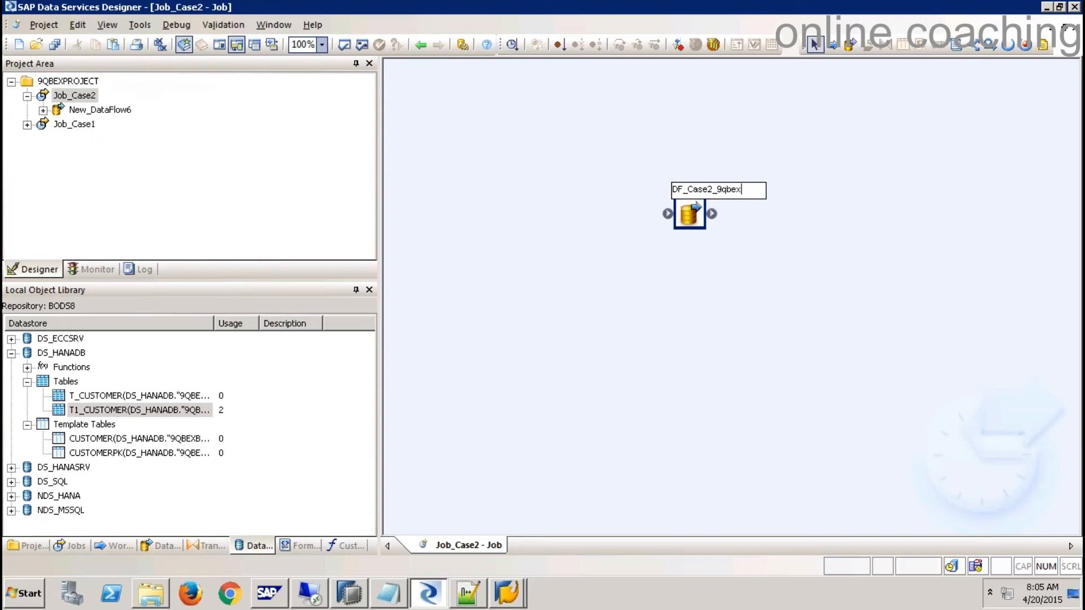
{"action": "left_click", "coordinate": [704, 280]}
{"action": "double_click", "coordinate": [690, 214]}
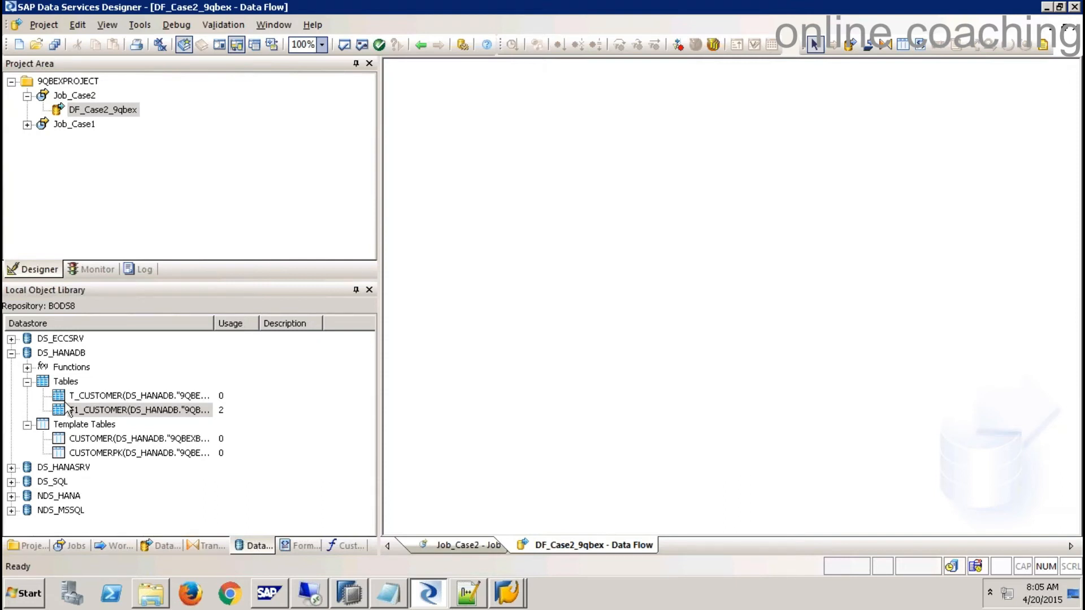
- Start a new datastore named DS_ECCAPP of type SAP Applications
{"action": "left_click", "coordinate": [11, 353]}
{"action": "left_click", "coordinate": [260, 549]}
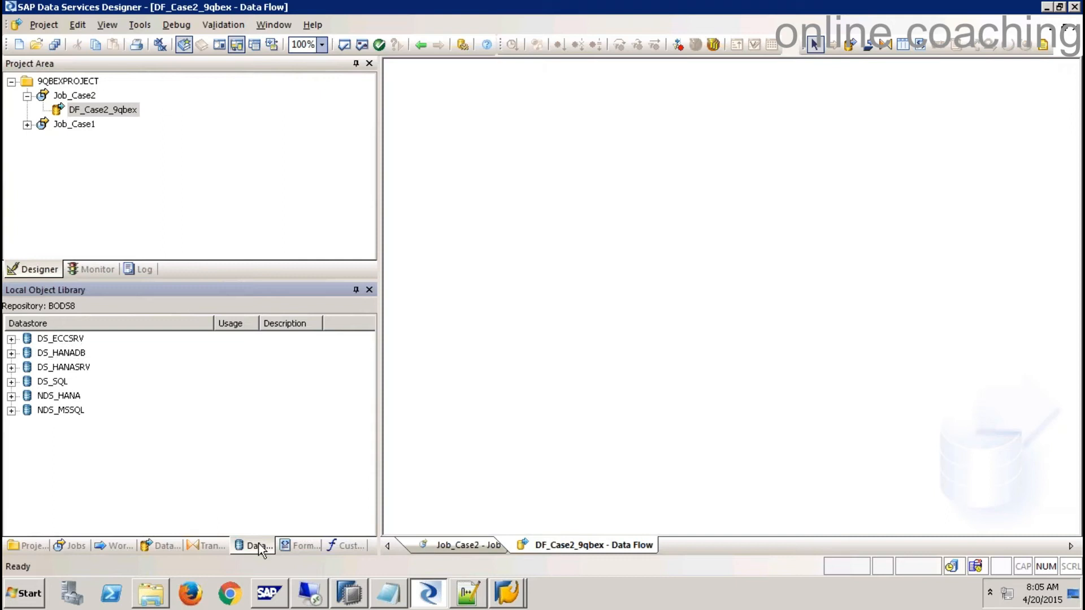
{"action": "right_click", "coordinate": [266, 434]}
{"action": "left_click", "coordinate": [307, 166]}
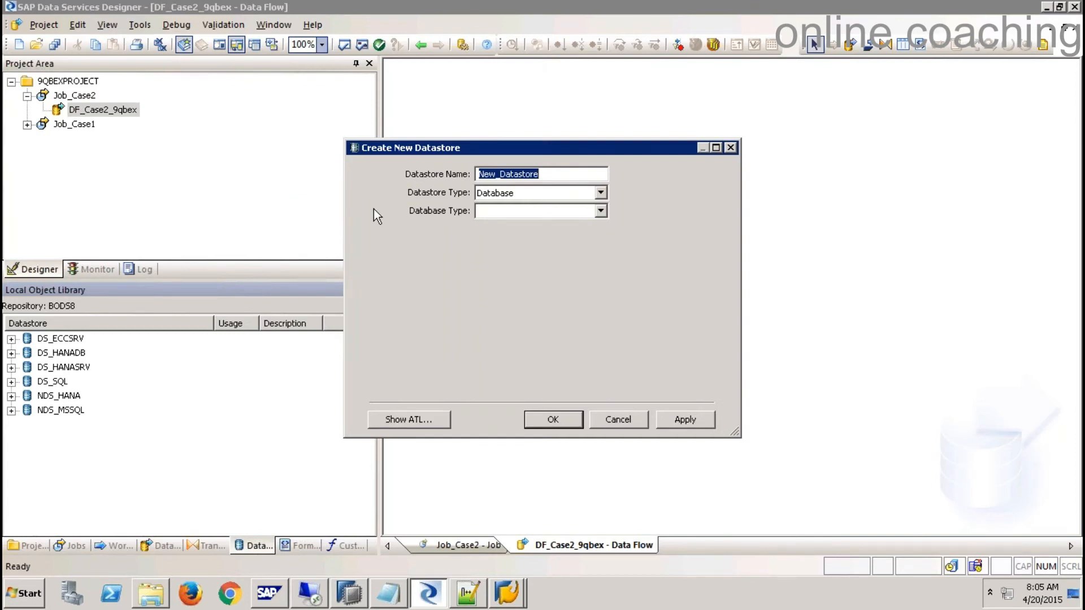
{"action": "type", "text": "DS_ECCAPP"}
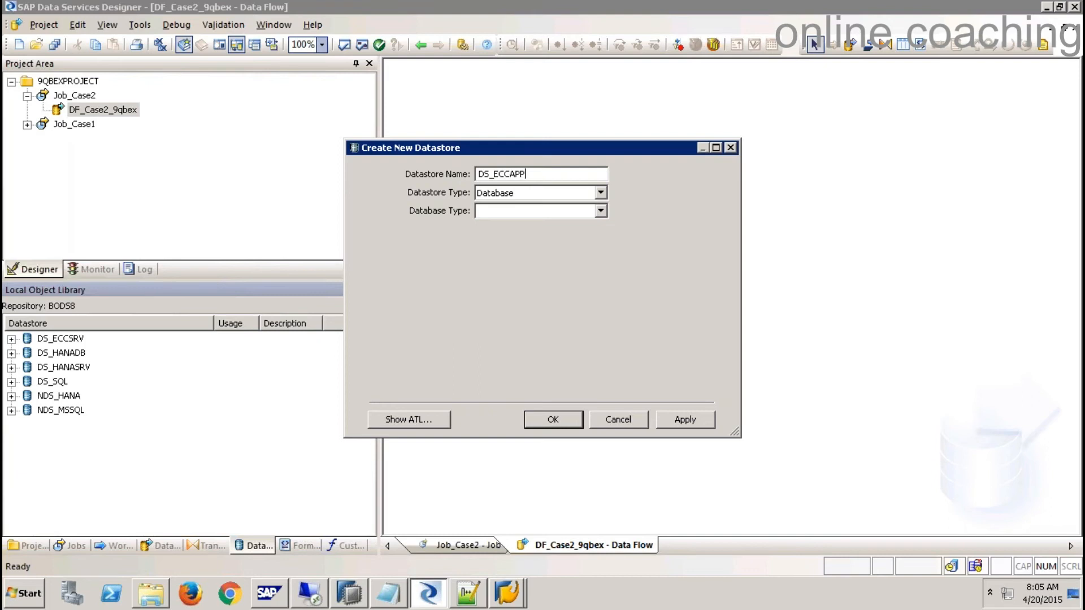
{"action": "key", "text": "Tab"}
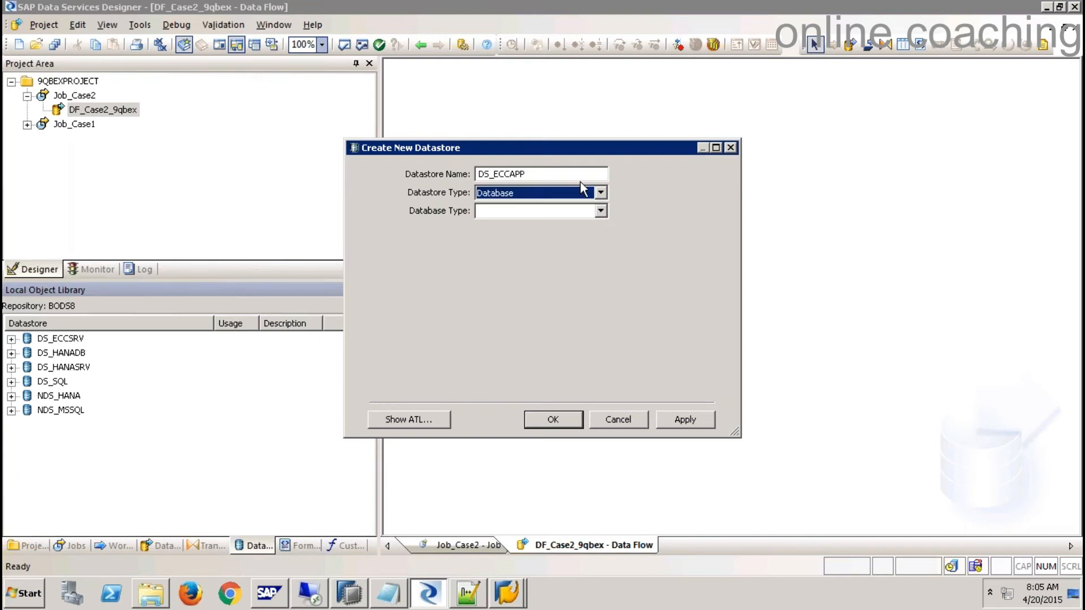
{"action": "left_click", "coordinate": [600, 193]}
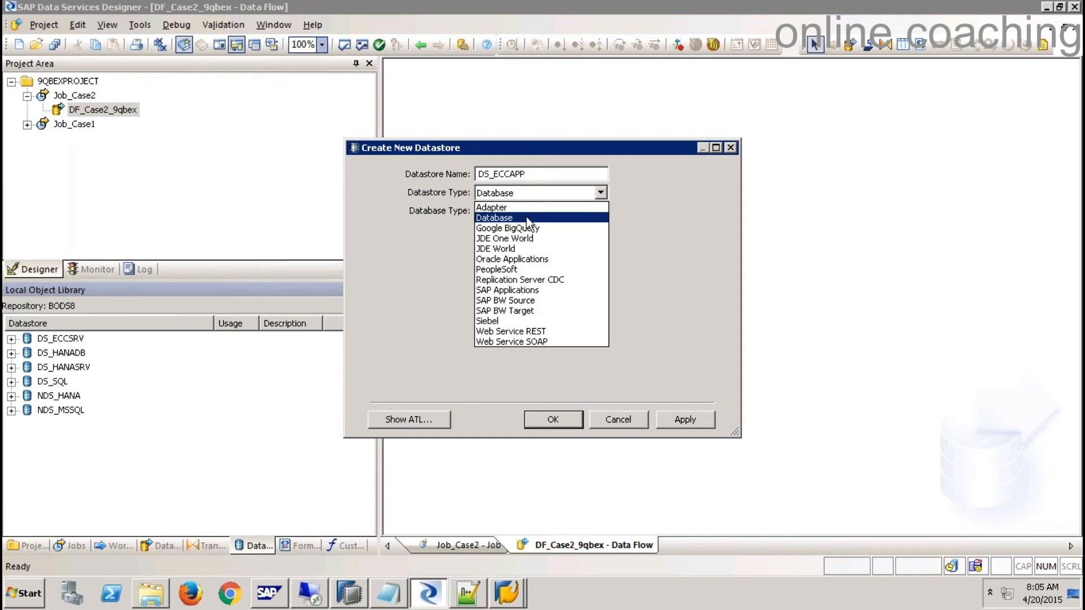
{"action": "left_click", "coordinate": [529, 291]}
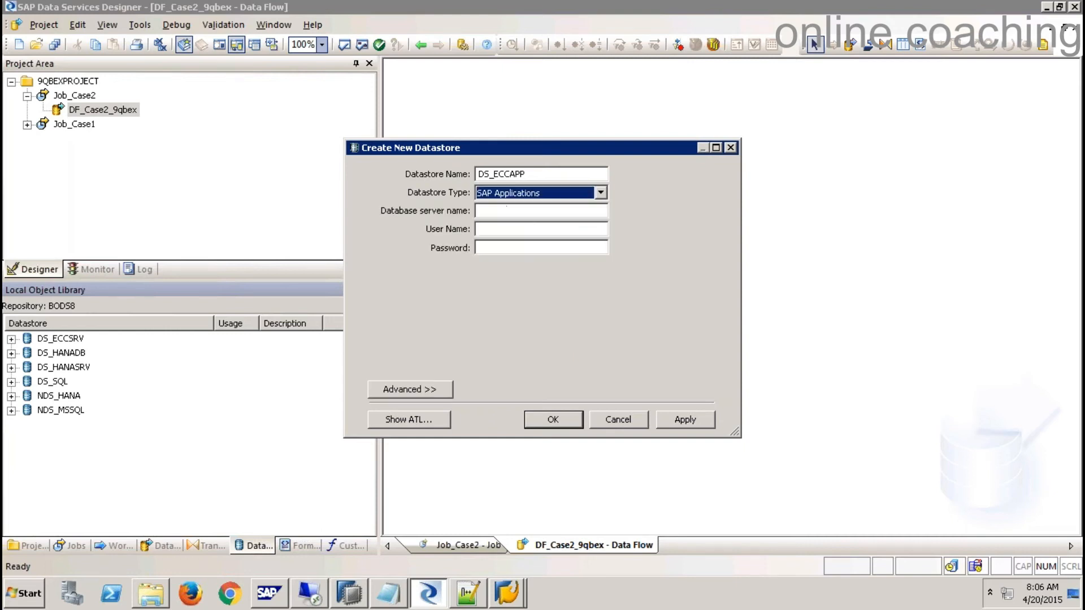
- Copy server name BW74EHP7 from the SAP Logon EHP7 entry into the datastore's server field
{"action": "left_click", "coordinate": [506, 593]}
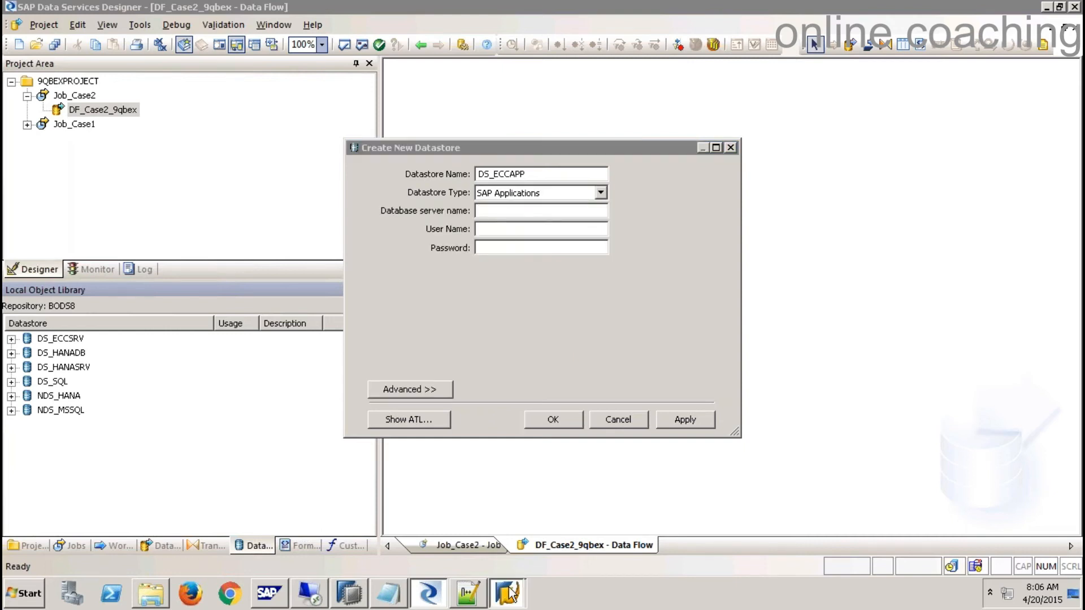
{"action": "left_click", "coordinate": [490, 535]}
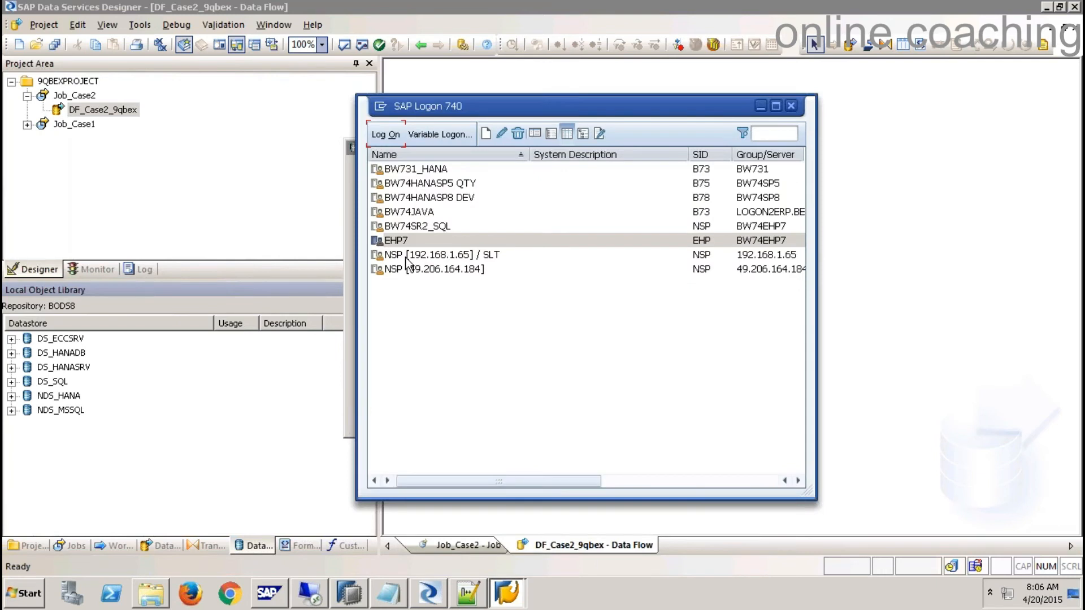
{"action": "right_click", "coordinate": [402, 242]}
{"action": "left_click", "coordinate": [452, 328]}
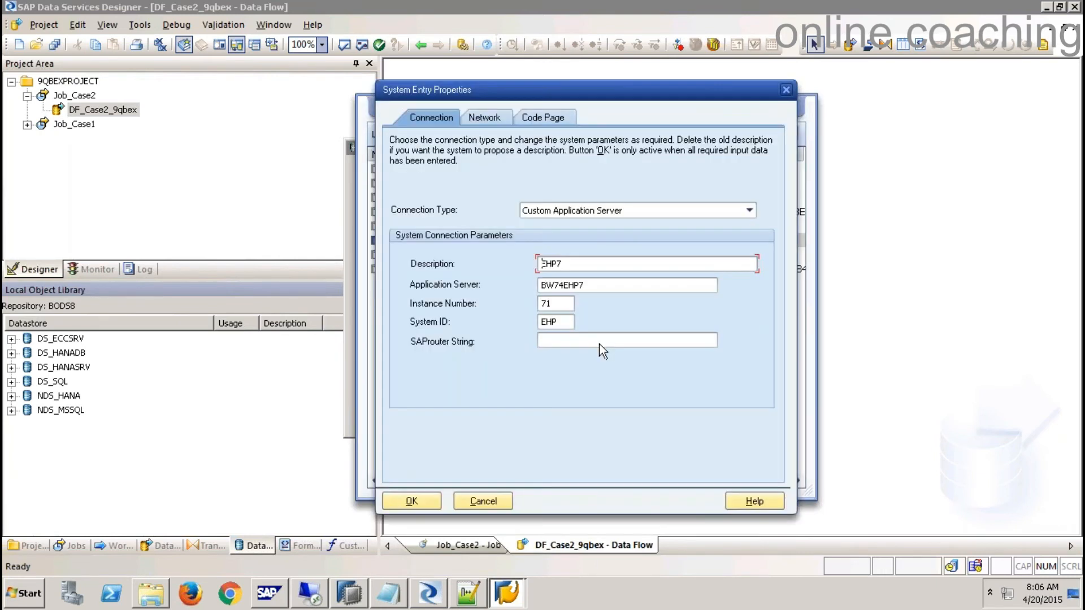
{"action": "key", "text": "Tab"}
{"action": "key", "text": "ctrl+c"}
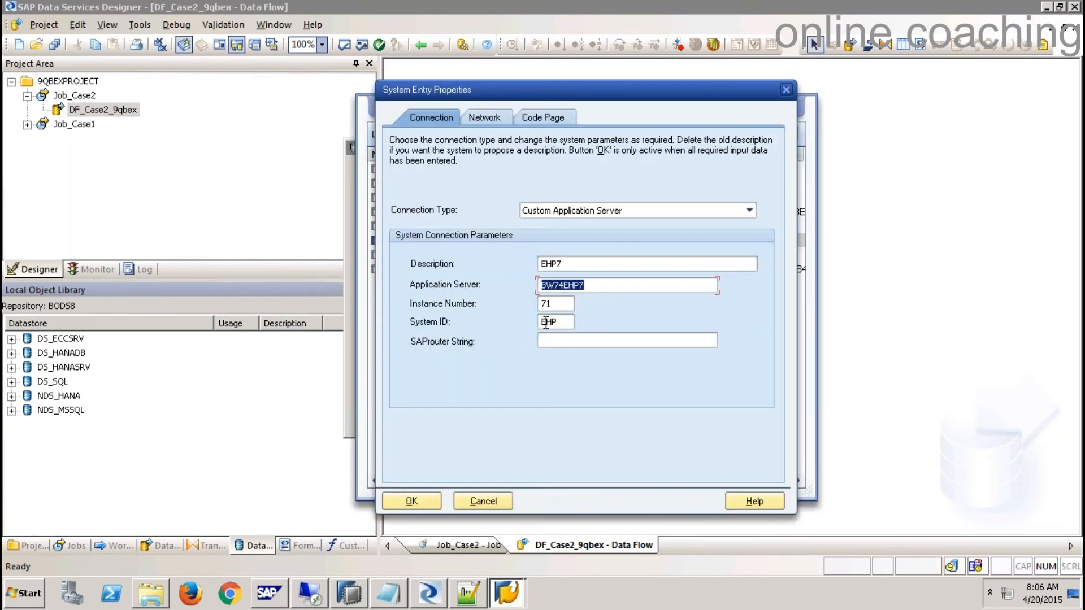
{"action": "key", "text": "alt+Tab"}
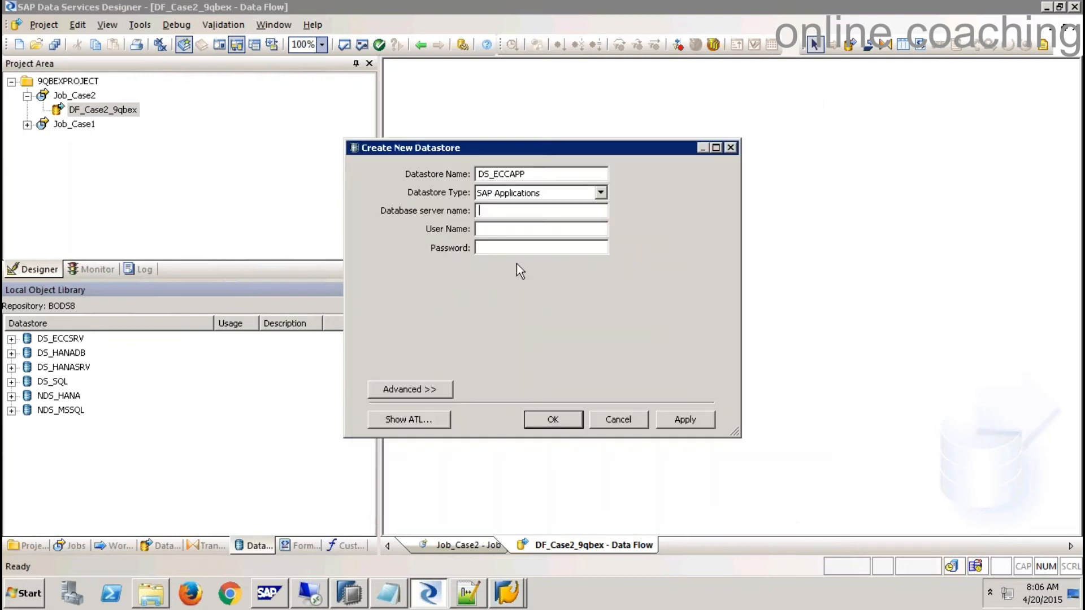
{"action": "key", "text": "ctrl+v"}
- Enter the user name and password, then show the advanced connection settings
{"action": "key", "text": "Tab"}
{"action": "type", "text": "qbex"}
{"action": "key", "text": "Tab"}
{"action": "type", "text": "***********"}
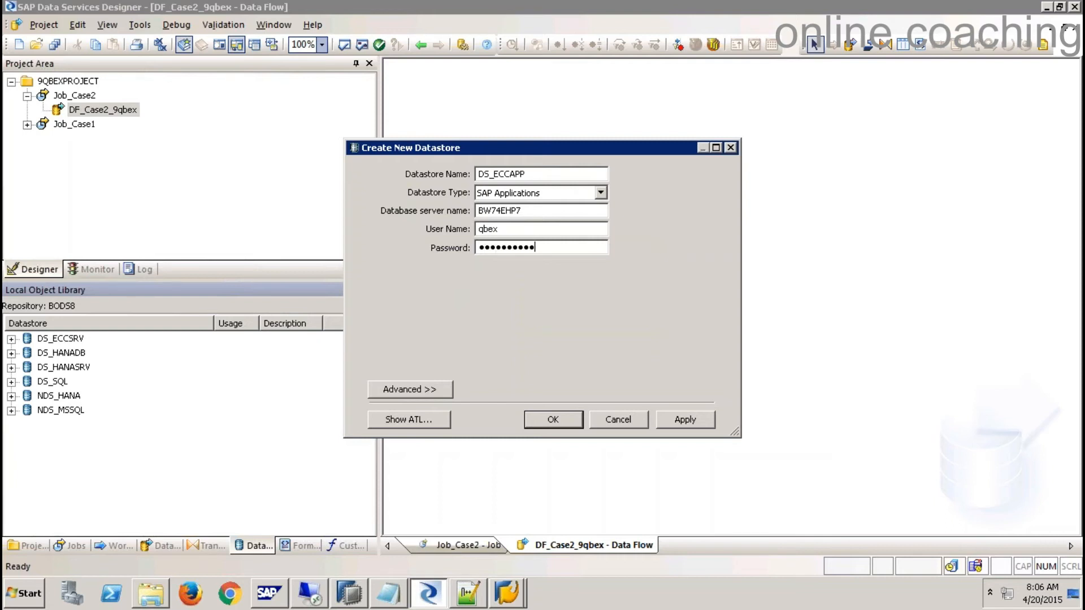
{"action": "left_click", "coordinate": [426, 394]}
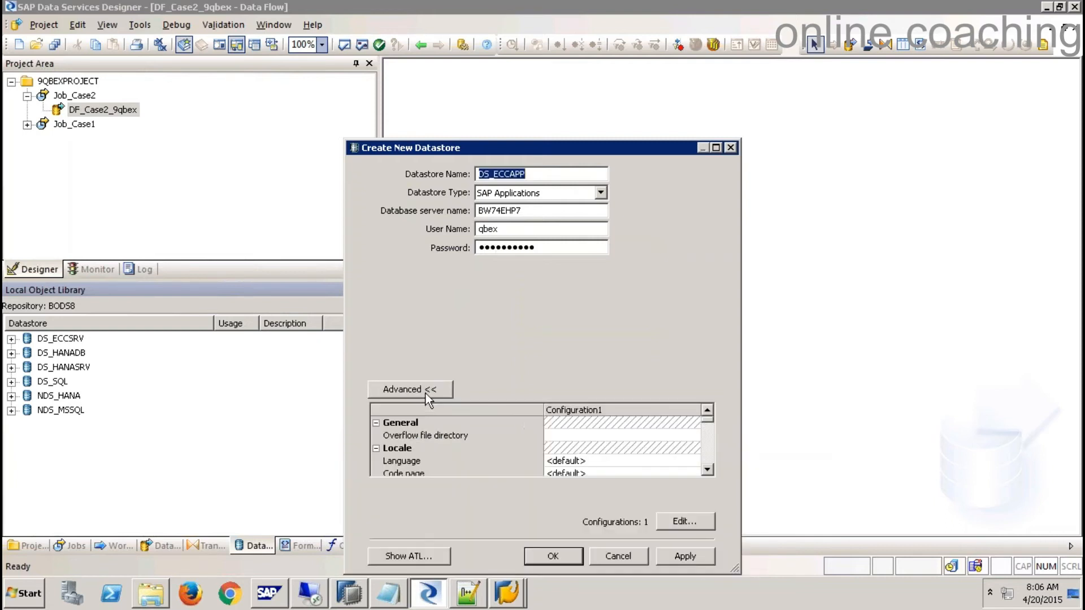
- Look up the SAP system's client and instance number in the SAP windows
{"action": "left_click", "coordinate": [708, 470]}
{"action": "left_click", "coordinate": [707, 471]}
{"action": "left_click", "coordinate": [707, 471]}
{"action": "left_click", "coordinate": [708, 471]}
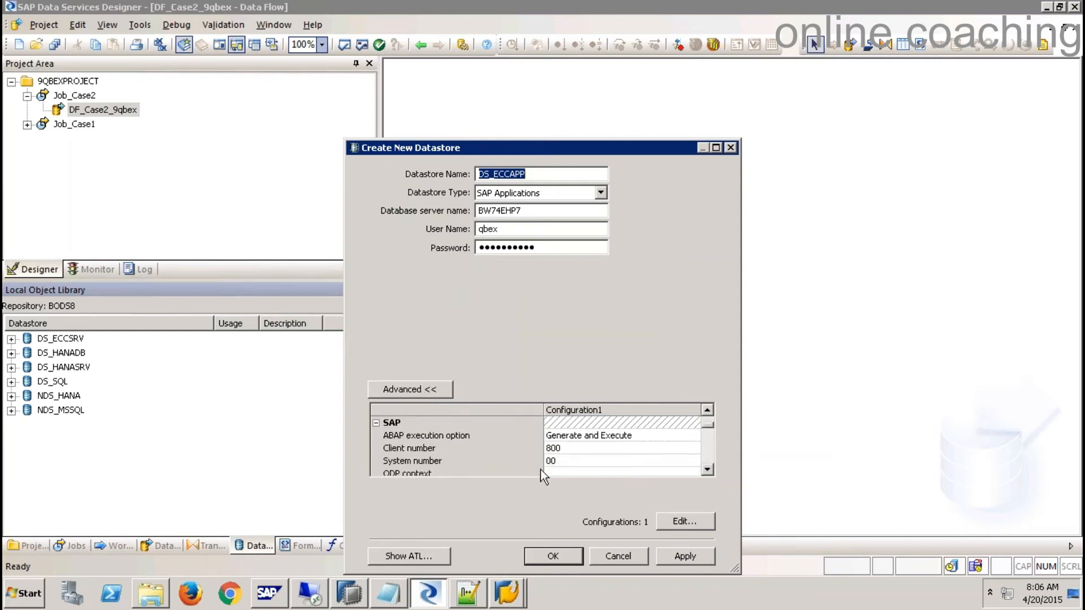
{"action": "left_click", "coordinate": [510, 590]}
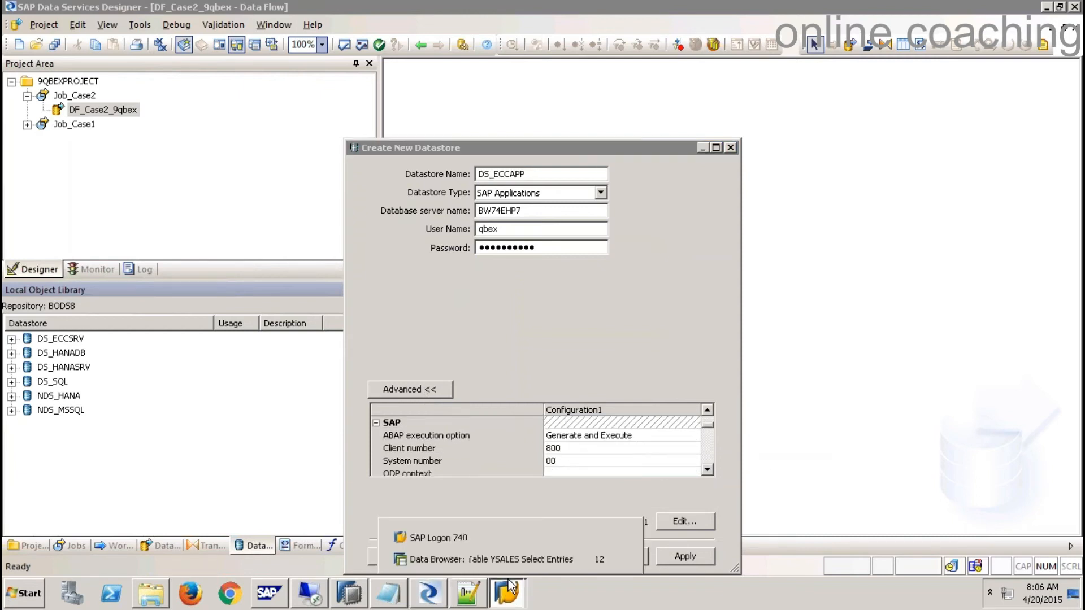
{"action": "left_click", "coordinate": [497, 560]}
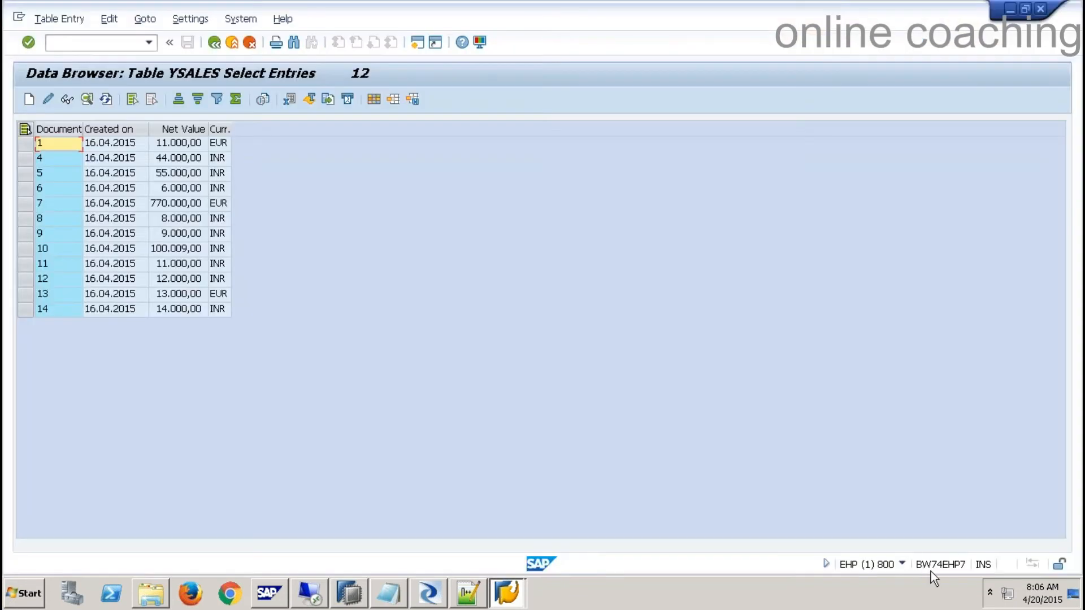
{"action": "left_click", "coordinate": [901, 564]}
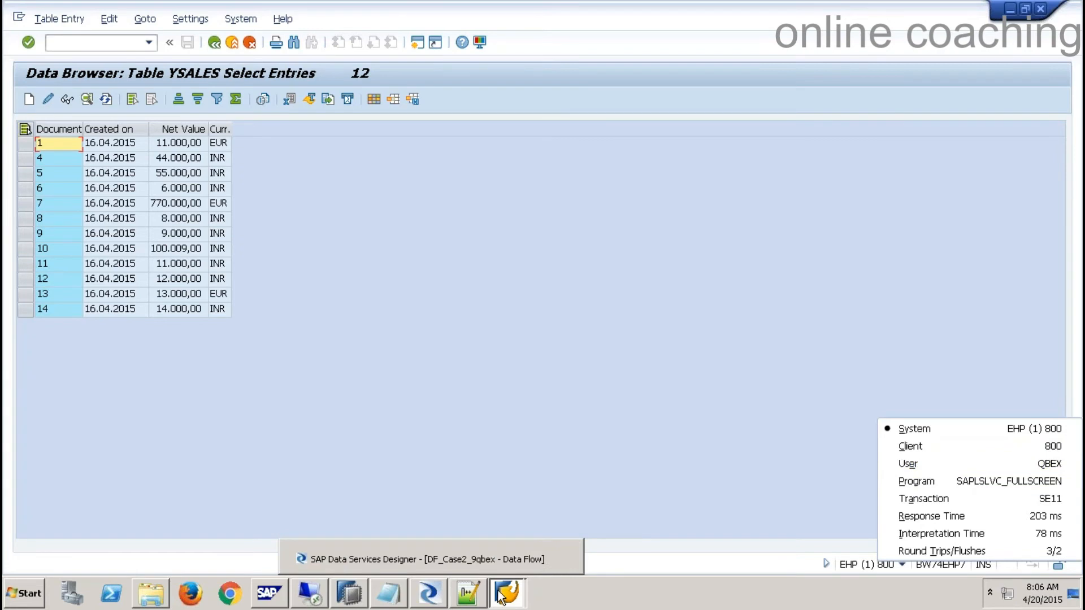
{"action": "left_click", "coordinate": [429, 593]}
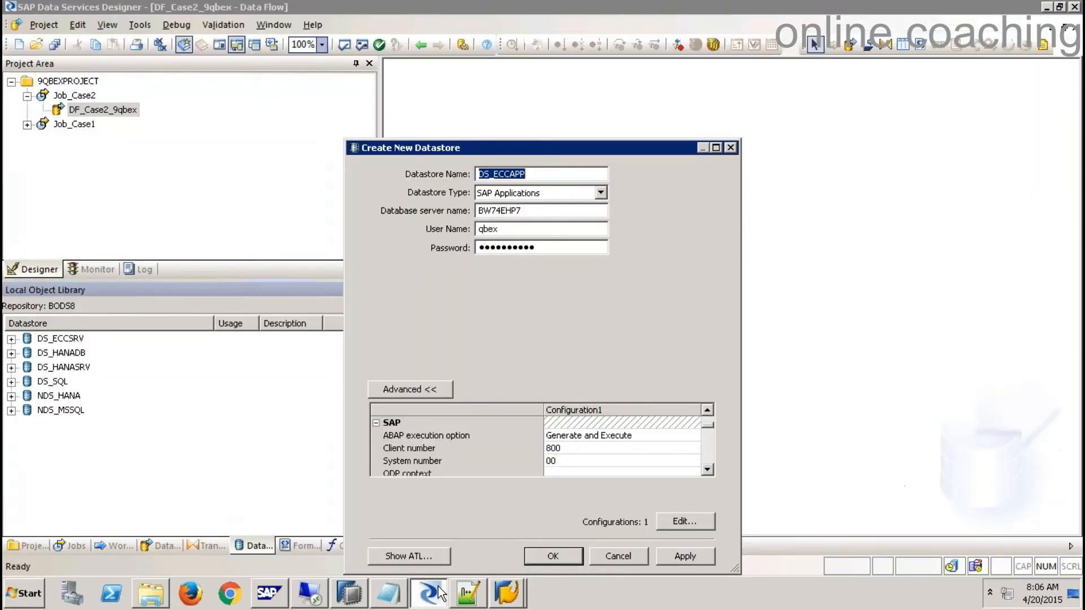
{"action": "left_click", "coordinate": [559, 462]}
{"action": "left_click", "coordinate": [506, 591]}
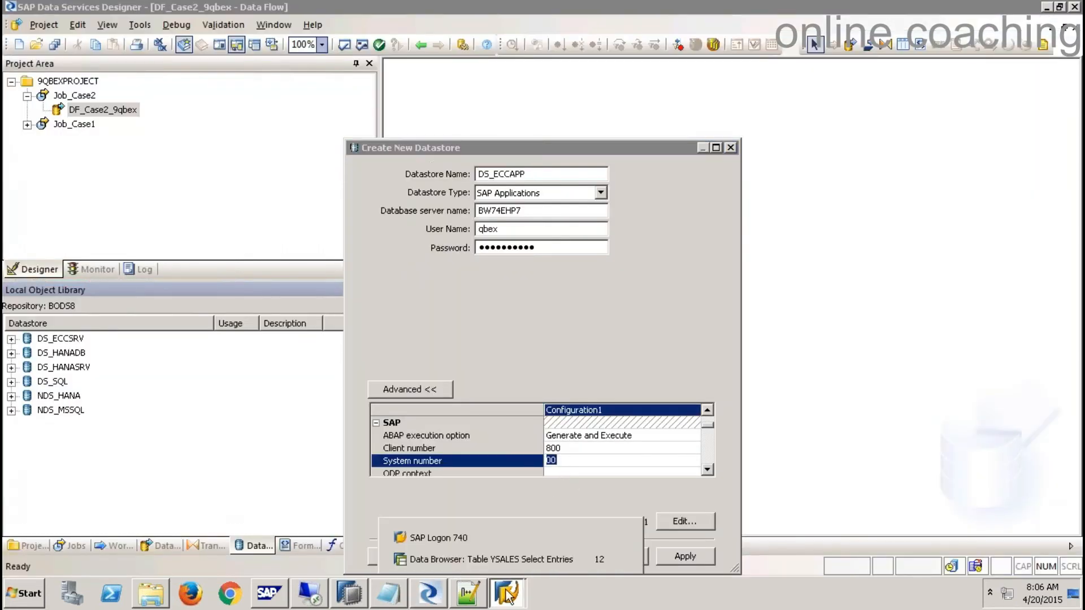
{"action": "left_click", "coordinate": [518, 539]}
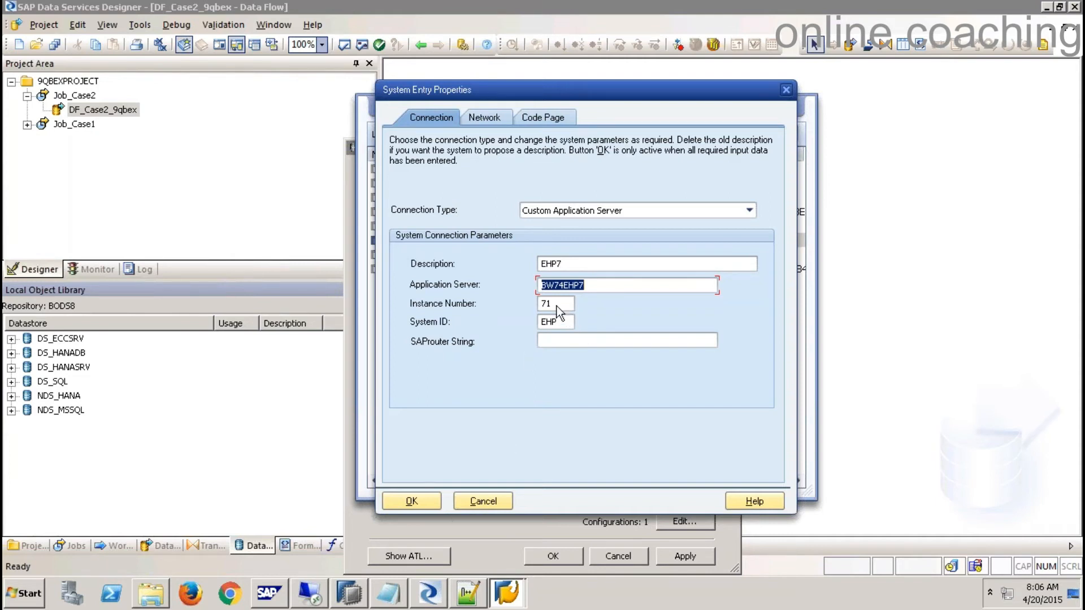
{"action": "left_click", "coordinate": [469, 502]}
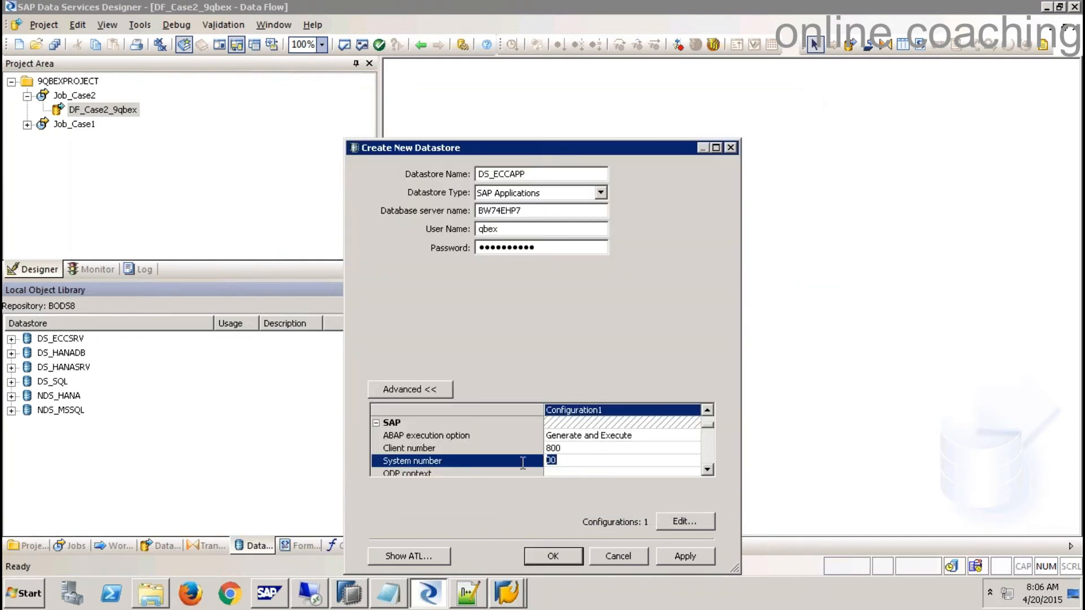
- Enter system number 71, apply, and confirm to create DS_ECCAPP
{"action": "type", "text": "71"}
{"action": "left_click", "coordinate": [711, 470]}
{"action": "left_click", "coordinate": [710, 470]}
{"action": "left_click", "coordinate": [710, 469]}
{"action": "left_click", "coordinate": [710, 470]}
{"action": "left_click", "coordinate": [711, 470]}
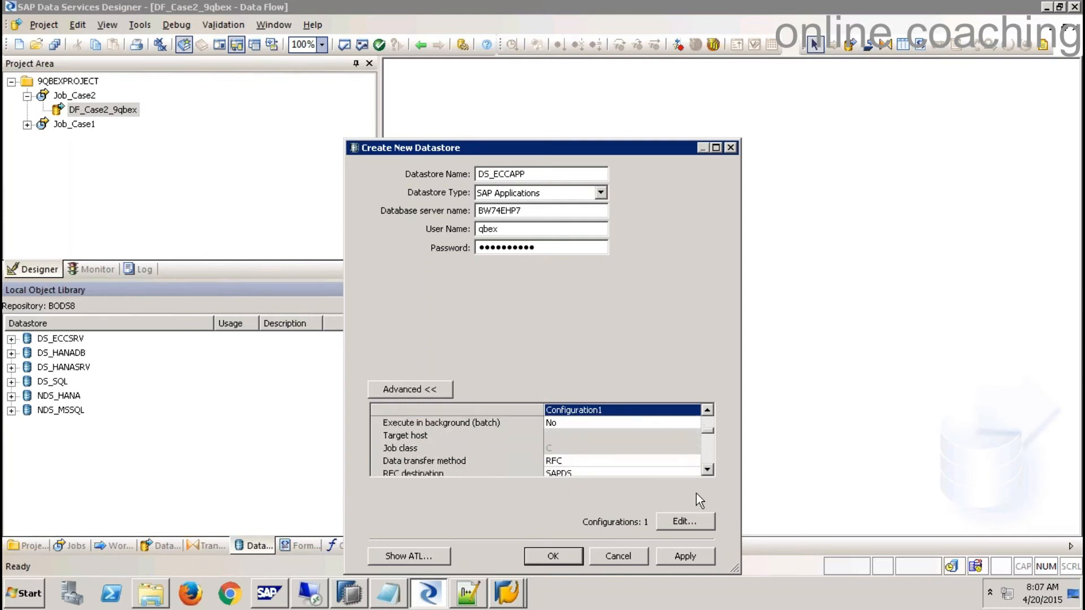
{"action": "left_click", "coordinate": [671, 559]}
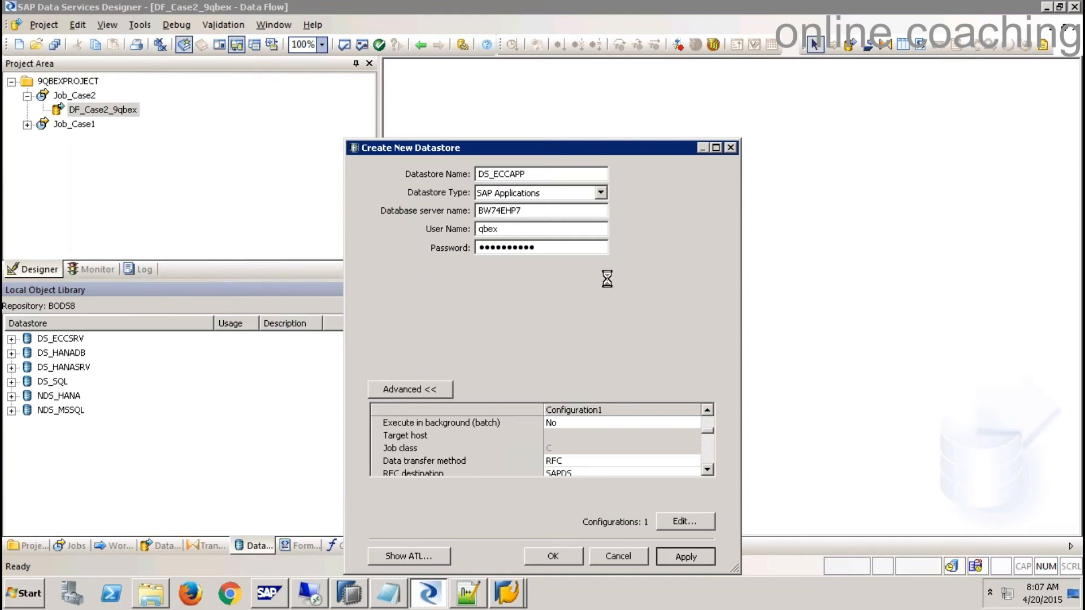
{"action": "left_click", "coordinate": [595, 561]}
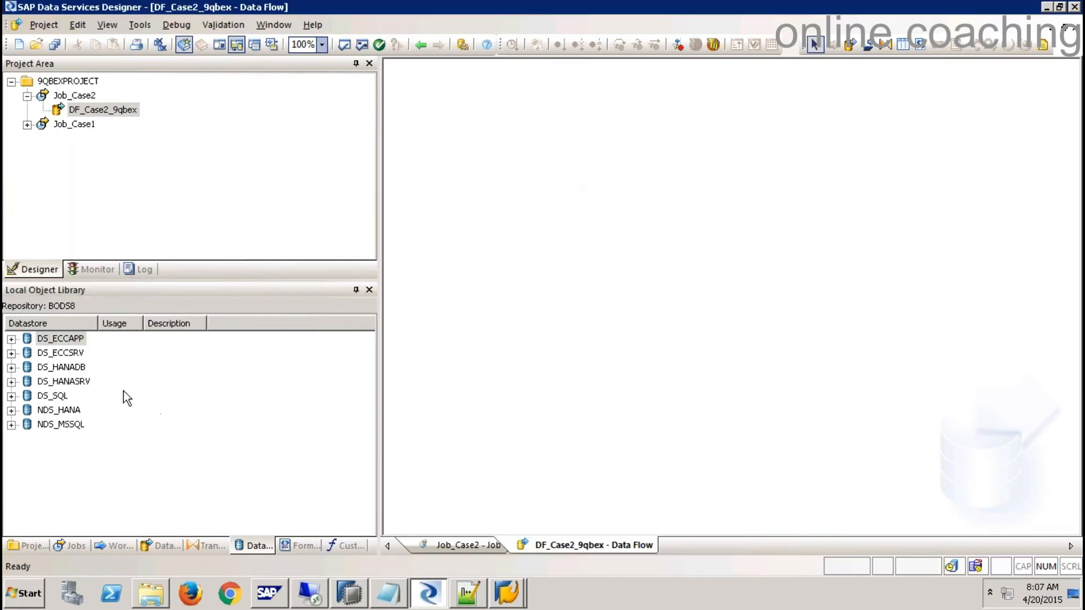
- Expand DS_ECCAPP and select its Tables category
{"action": "left_click", "coordinate": [67, 339]}
{"action": "left_click", "coordinate": [11, 339]}
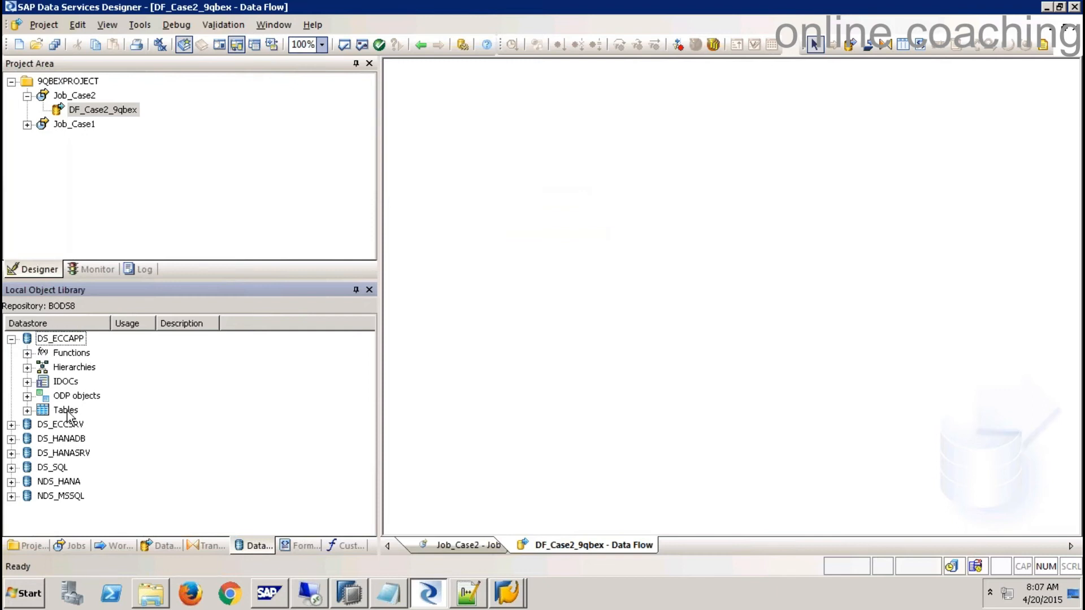
{"action": "left_click", "coordinate": [67, 383]}
{"action": "left_click", "coordinate": [69, 411]}
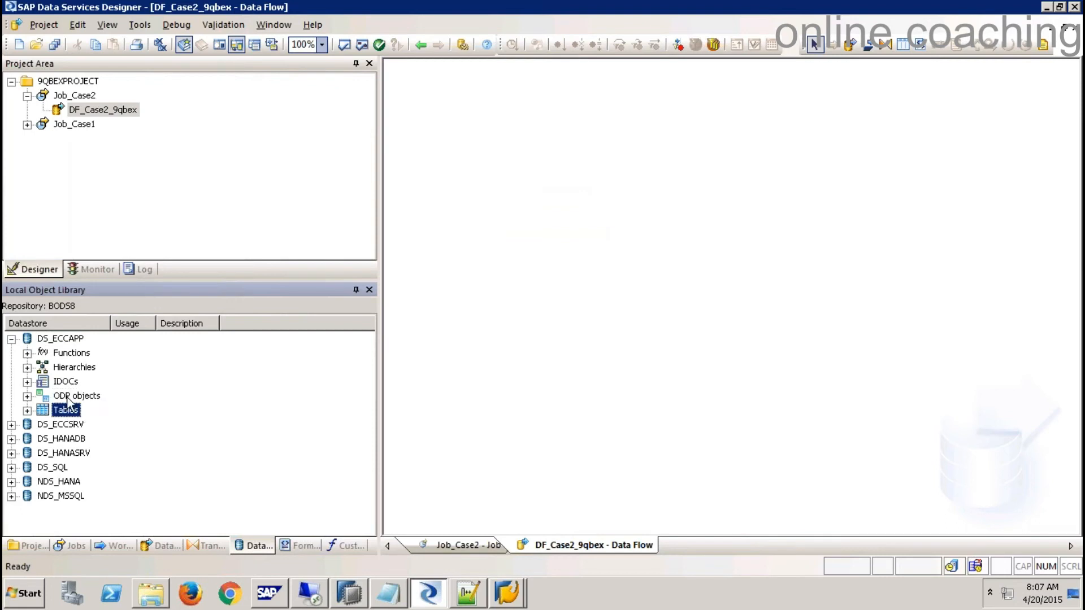
{"action": "left_click", "coordinate": [70, 369]}
{"action": "left_click", "coordinate": [71, 354]}
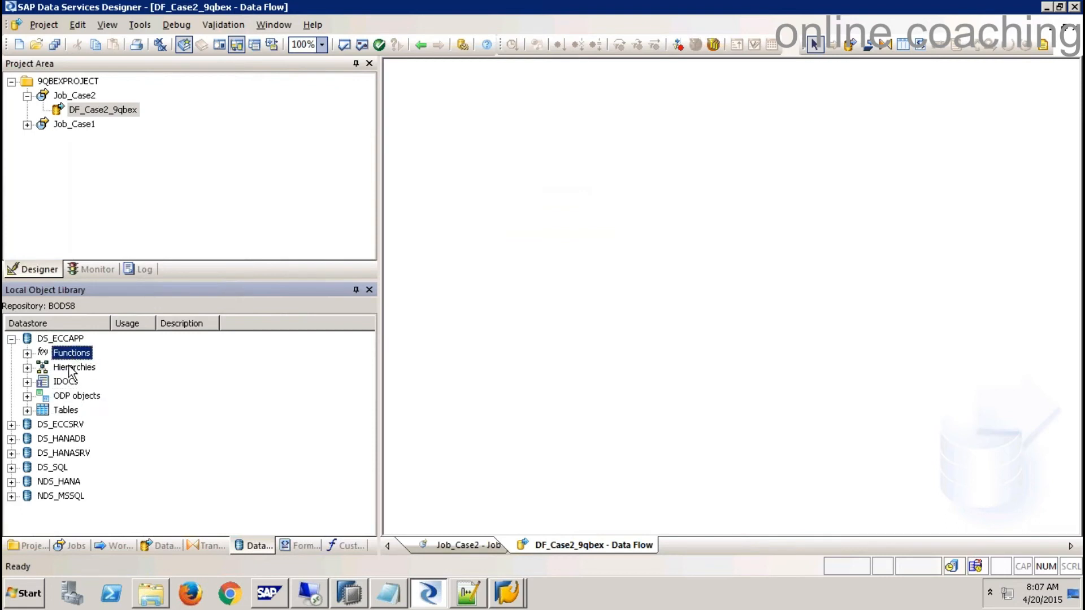
{"action": "left_click", "coordinate": [67, 411]}
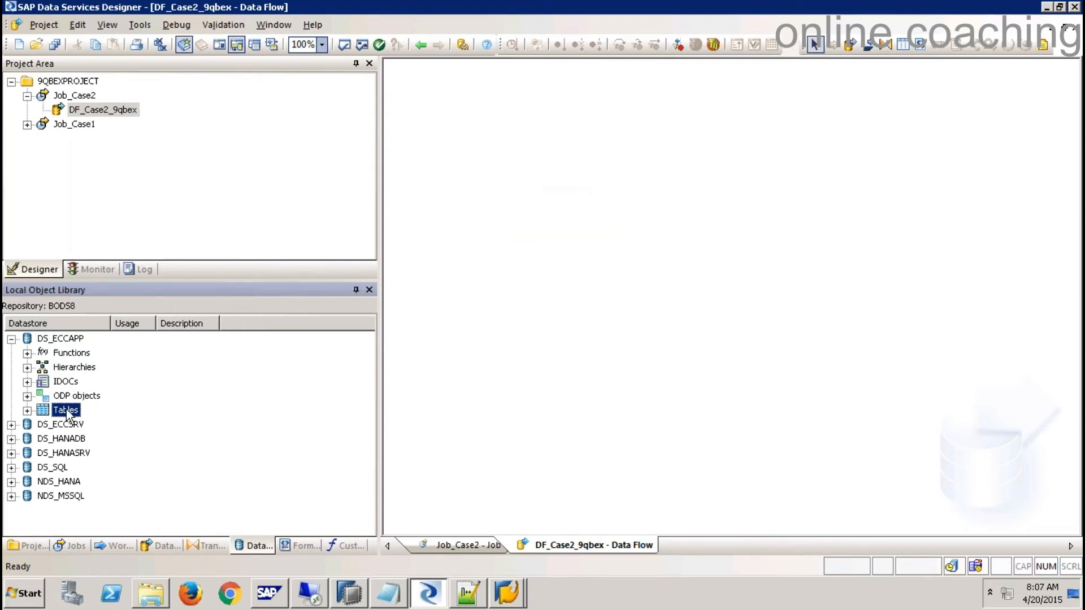
- Import the YSALES table by name into DS_ECCAPP and select it
{"action": "right_click", "coordinate": [73, 410]}
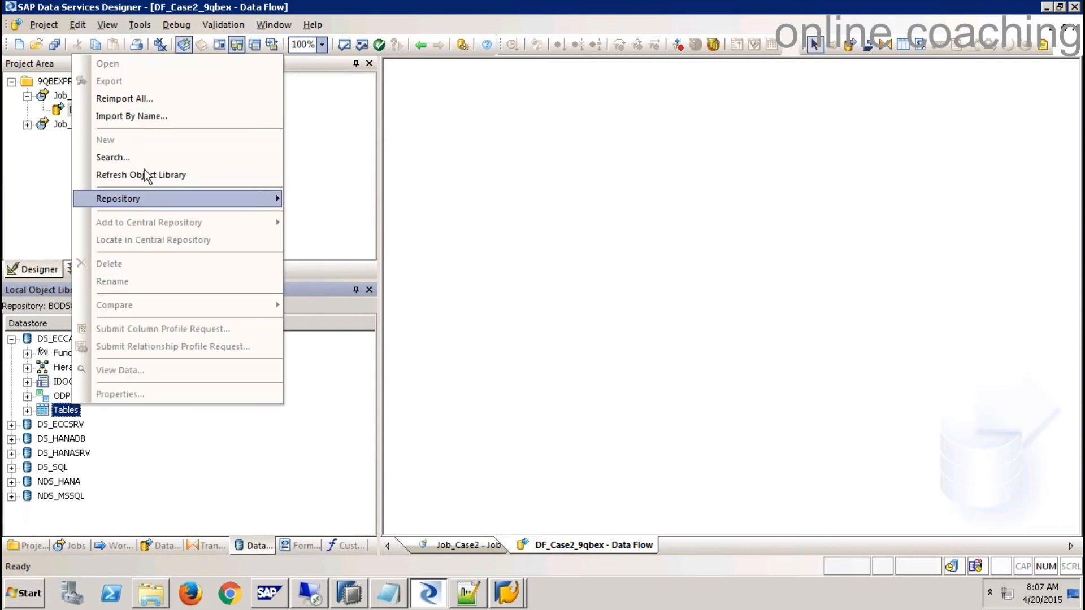
{"action": "left_click", "coordinate": [137, 120]}
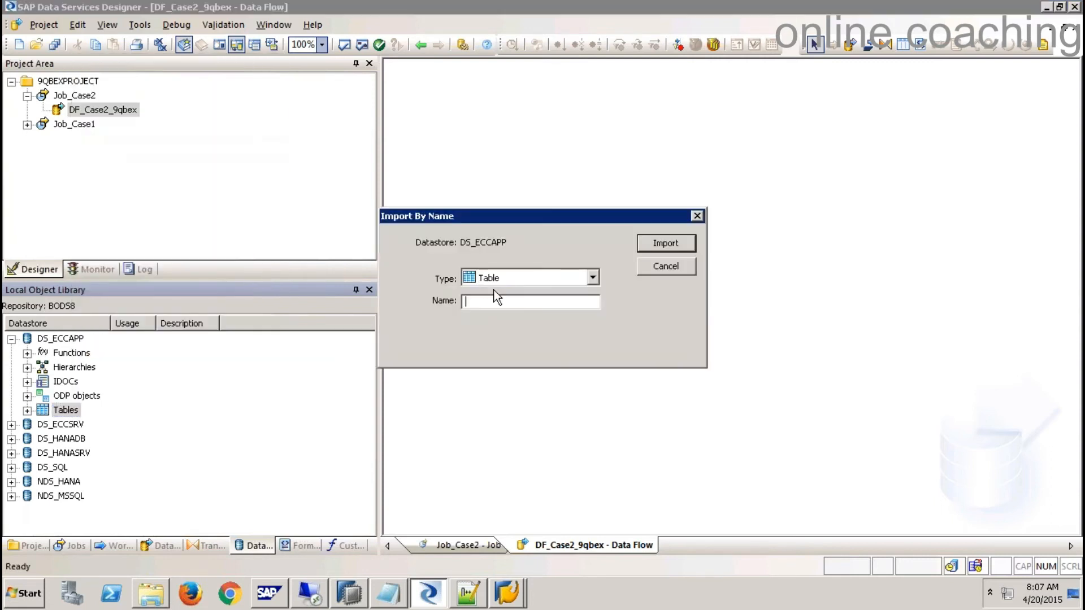
{"action": "type", "text": "YSALES"}
{"action": "left_click", "coordinate": [665, 243]}
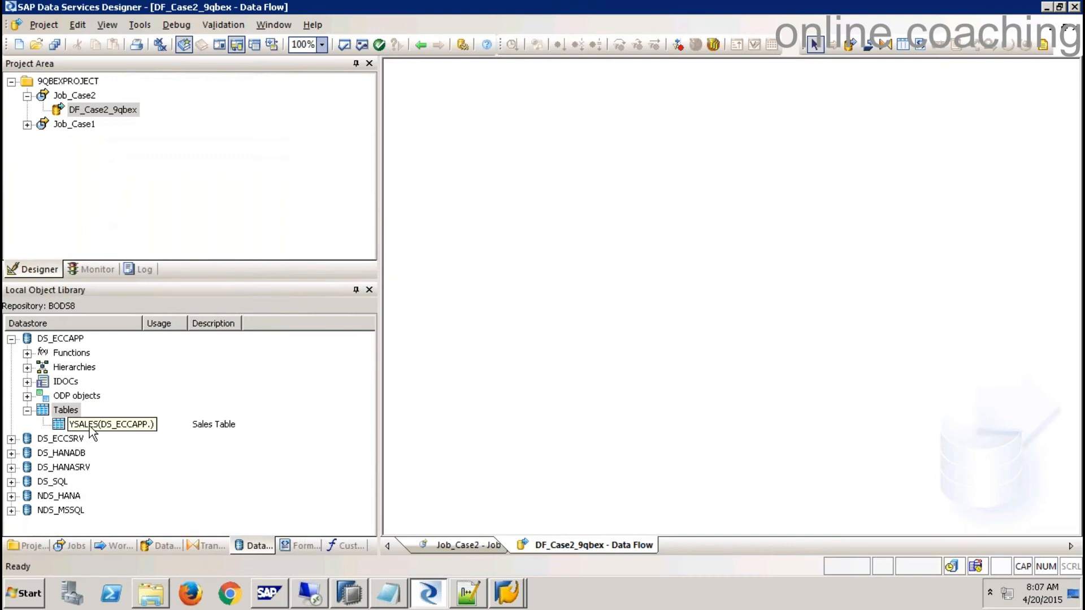
{"action": "left_click", "coordinate": [93, 110]}
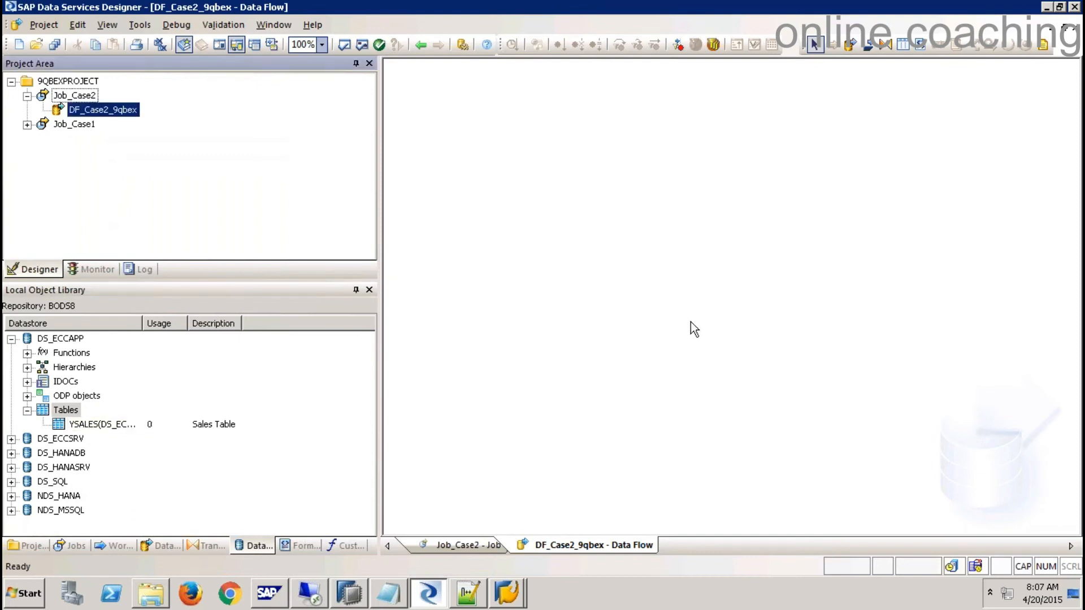
{"action": "left_click", "coordinate": [93, 425]}
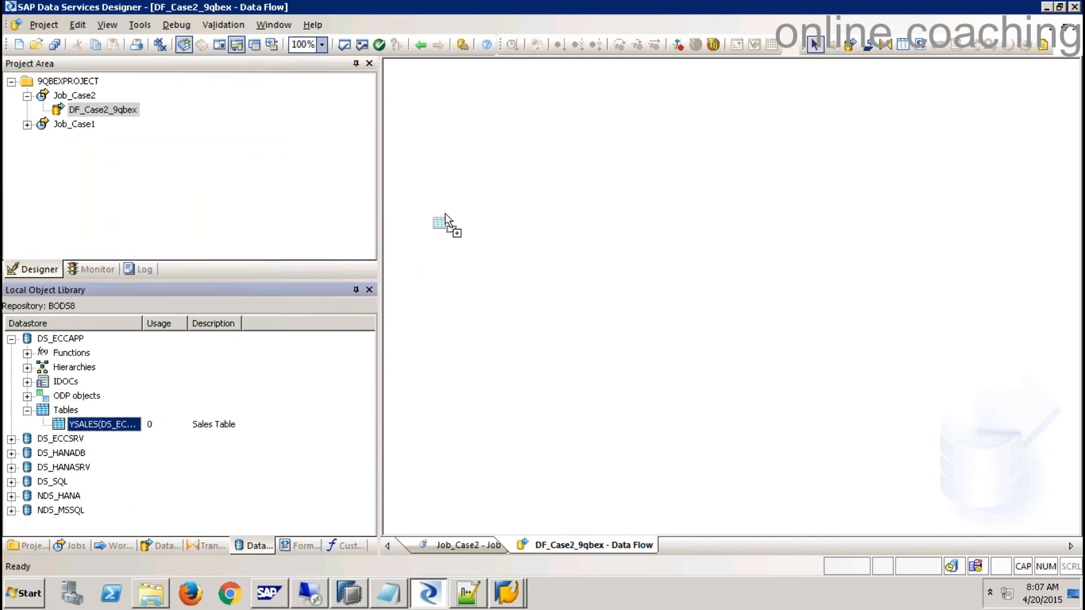
- Place YSALES as source, add template table YSSALES with owner 9QBEXBODS, and connect them
{"action": "left_click_drag", "start_coordinate": [445, 214], "coordinate": [447, 216]}
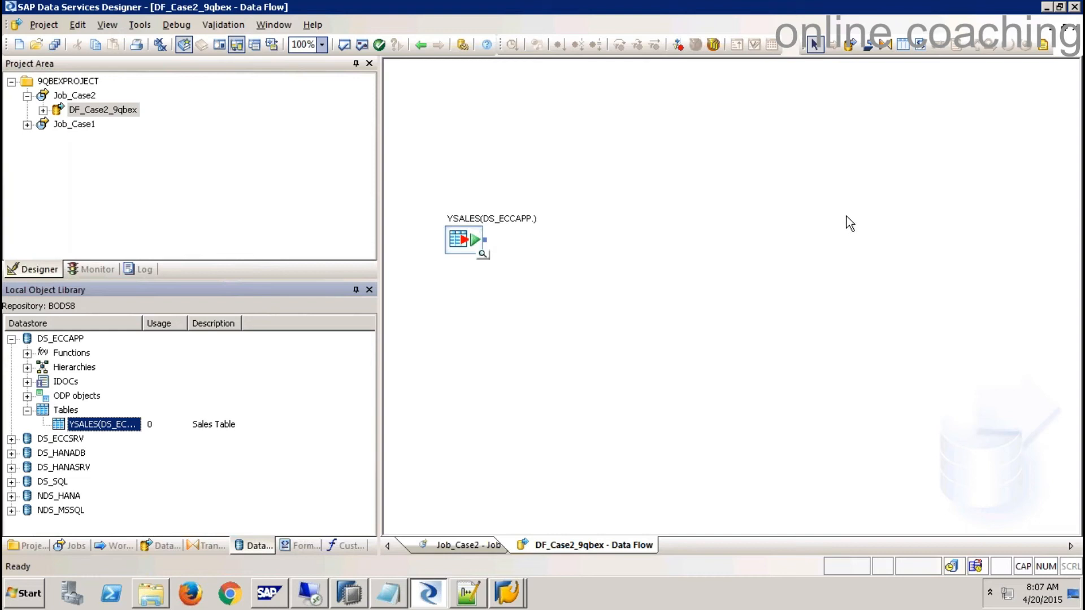
{"action": "left_click", "coordinate": [904, 47]}
{"action": "left_click", "coordinate": [754, 235]}
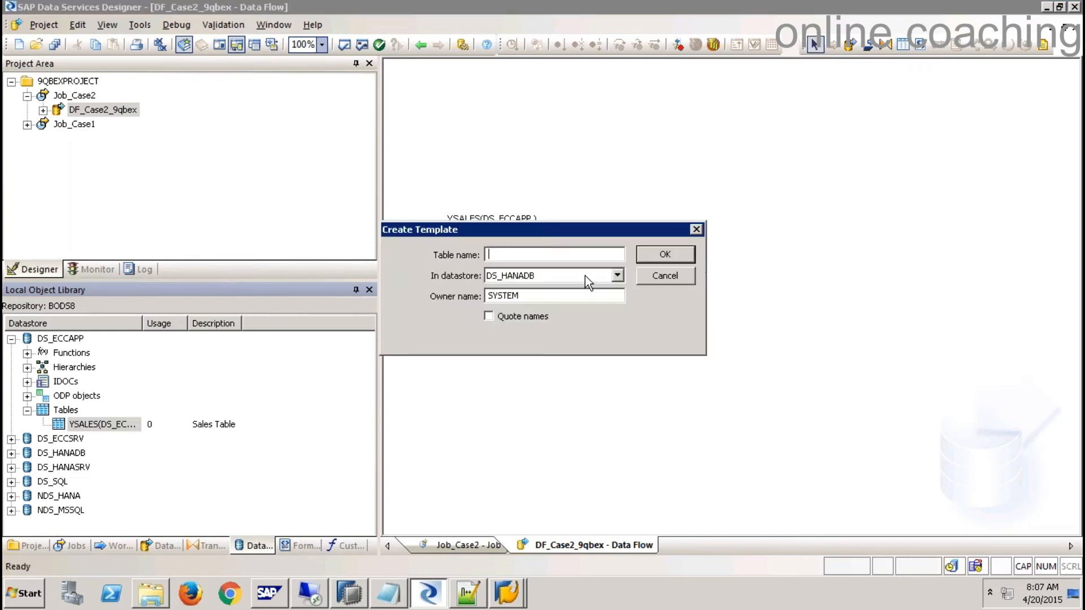
{"action": "type", "text": "YSSALES"}
{"action": "key", "text": "Tab"}
{"action": "key", "text": "Tab"}
{"action": "type", "text": "9QBEXBODS"}
{"action": "left_click", "coordinate": [680, 257]}
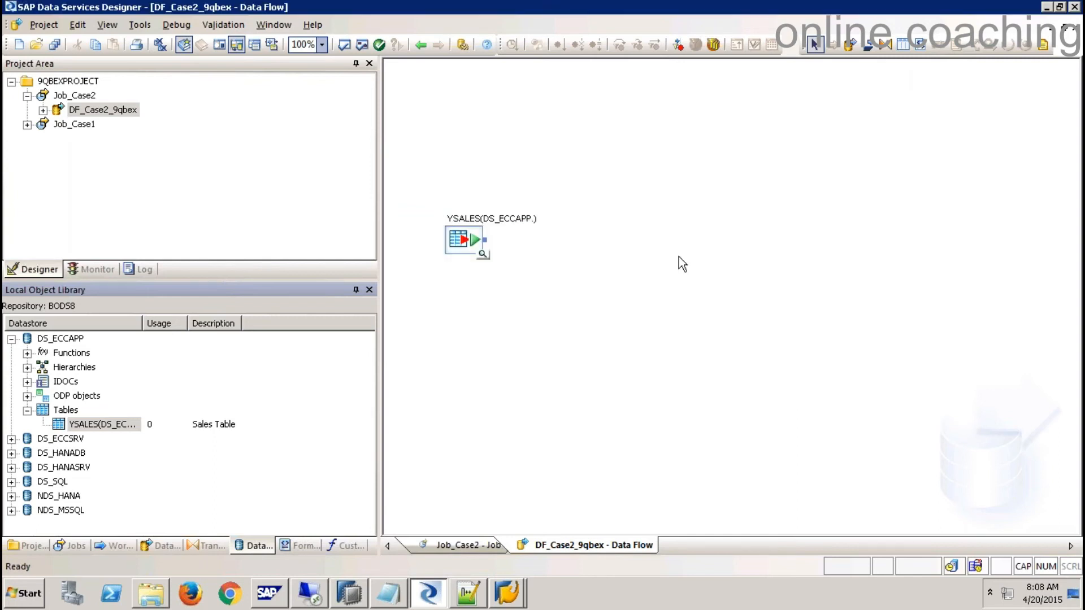
{"action": "left_click_drag", "start_coordinate": [485, 240], "coordinate": [760, 258]}
- Save and execute Job_Case2 with default execution settings, then switch to SAP HANA Studio
{"action": "right_click", "coordinate": [83, 96]}
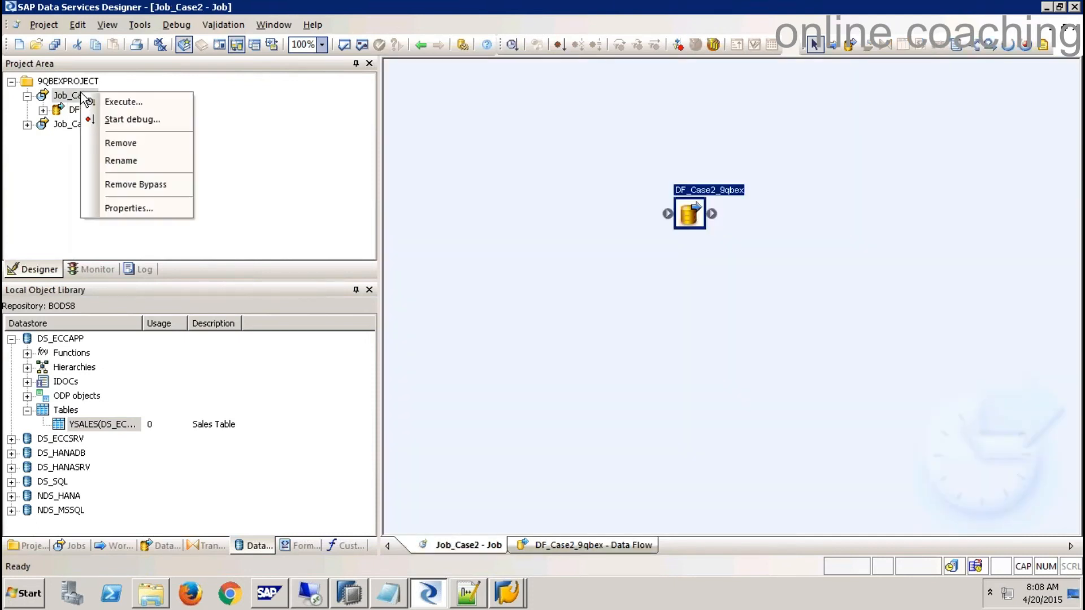
{"action": "left_click", "coordinate": [125, 101]}
{"action": "left_click", "coordinate": [443, 381]}
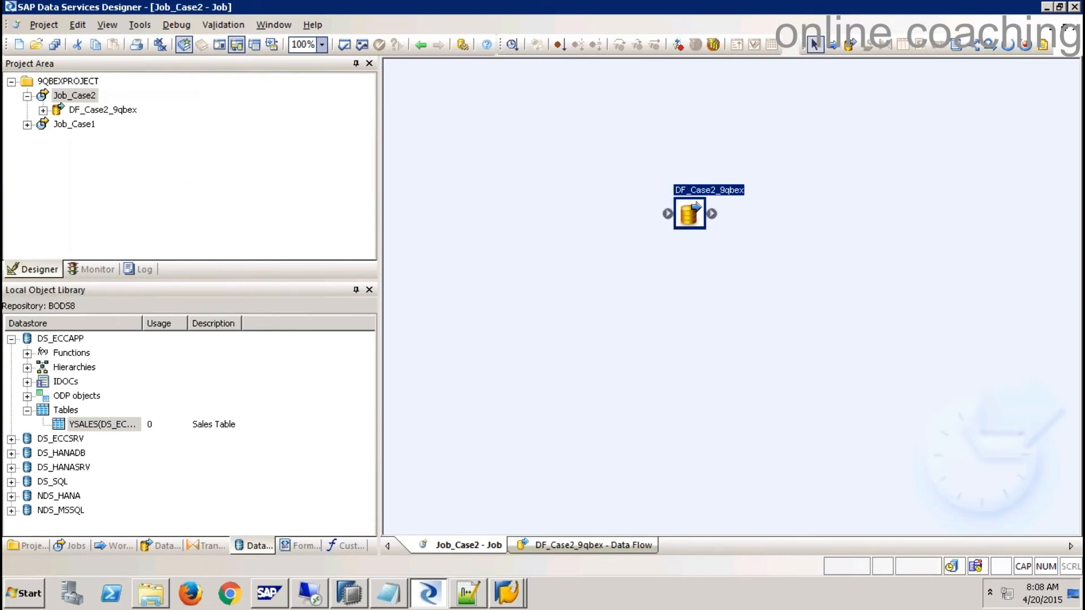
{"action": "left_click", "coordinate": [631, 484]}
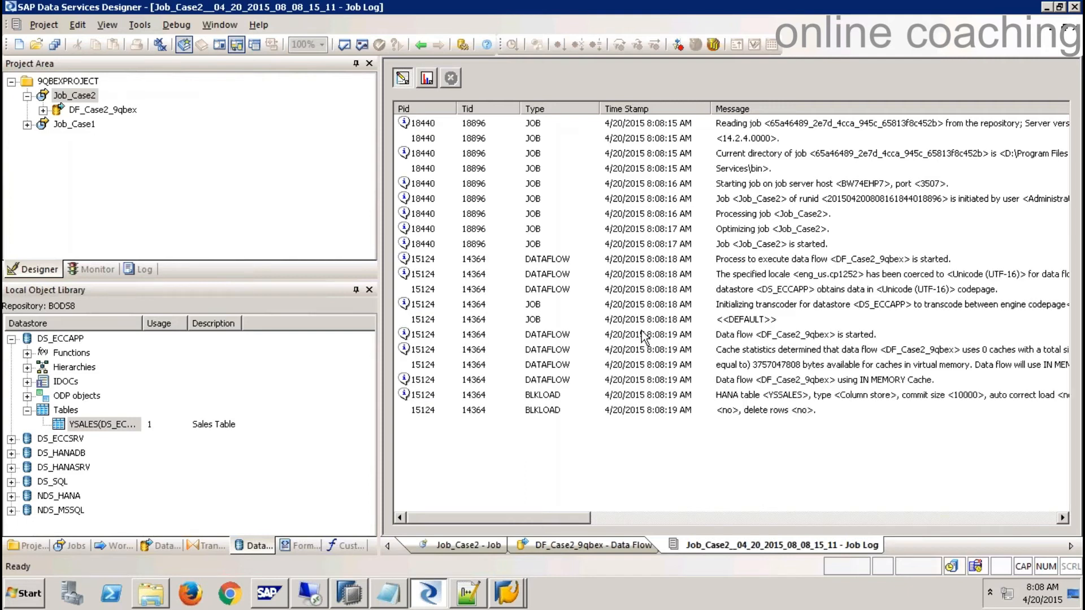
{"action": "left_click", "coordinate": [386, 595]}
{"action": "right_click", "coordinate": [107, 294]}
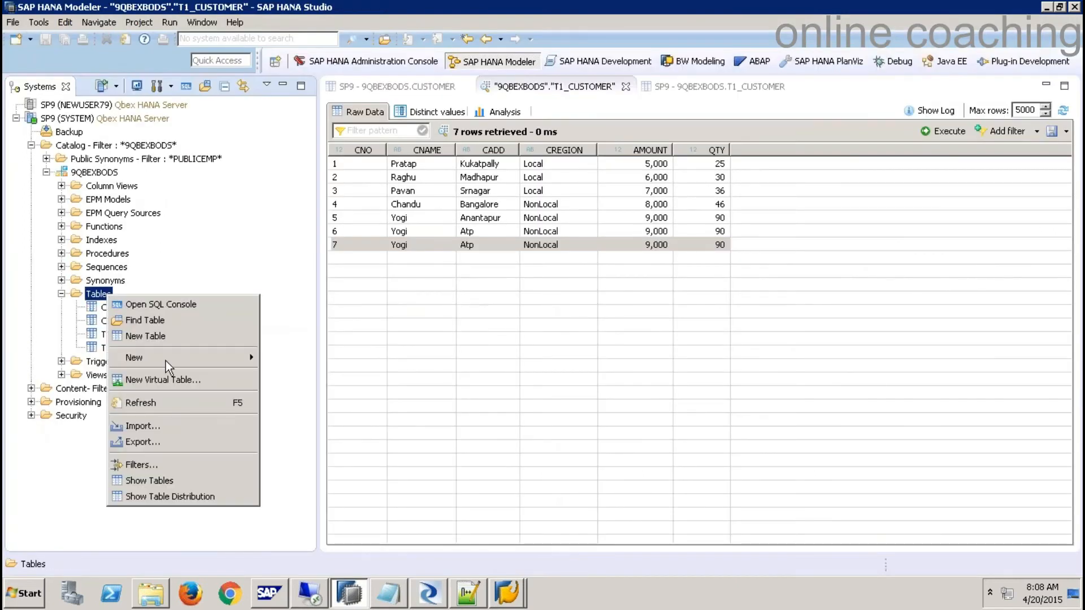
- Refresh the Catalog and the SP9 system so the new YSSALES table shows up
{"action": "left_click", "coordinate": [159, 402]}
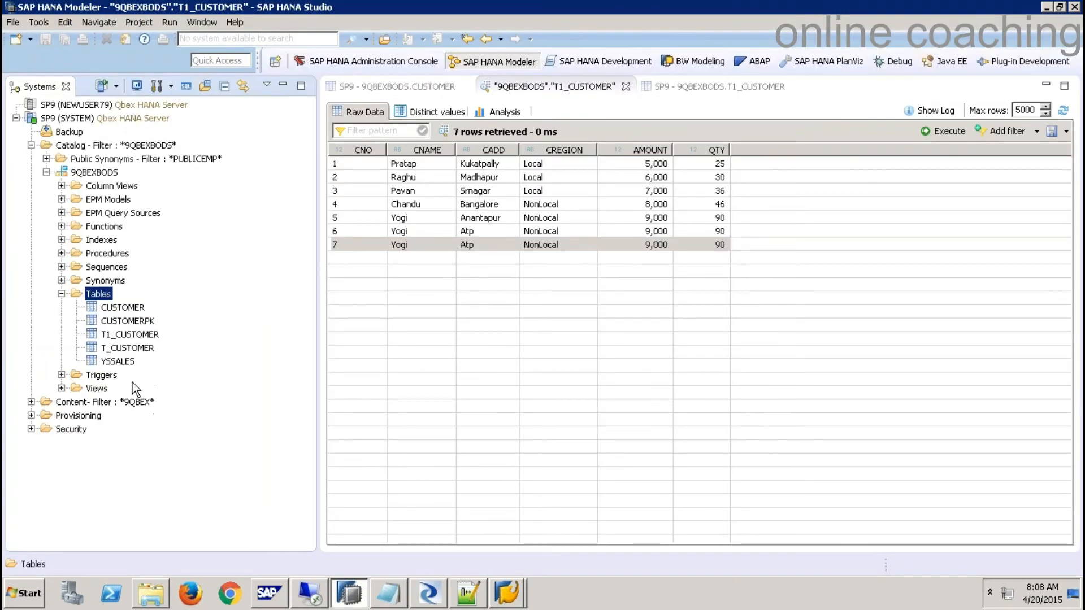
{"action": "right_click", "coordinate": [121, 362]}
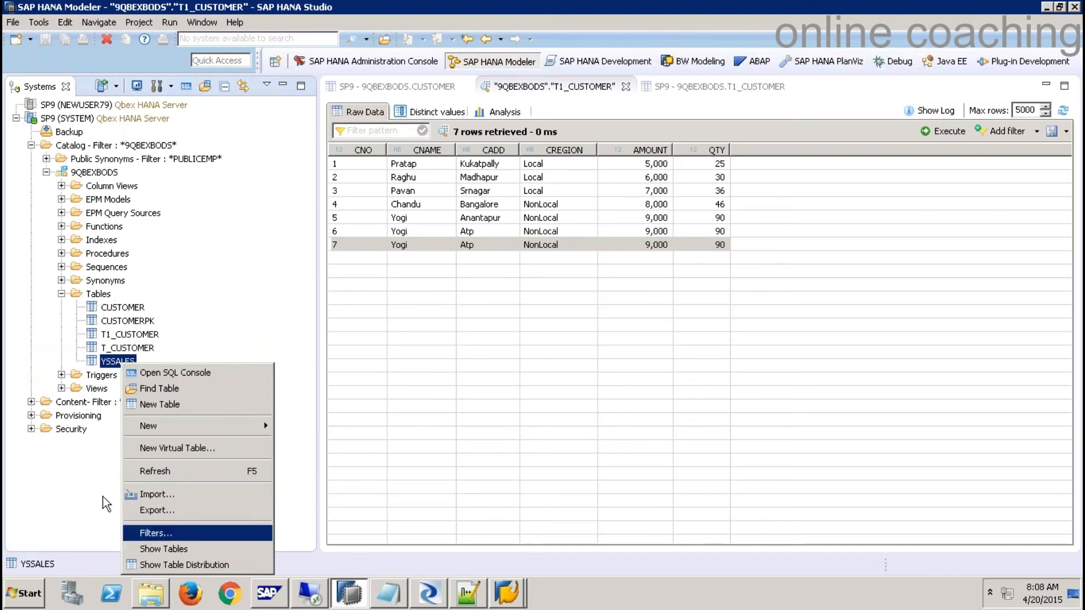
{"action": "left_click", "coordinate": [62, 499]}
{"action": "right_click", "coordinate": [103, 293]}
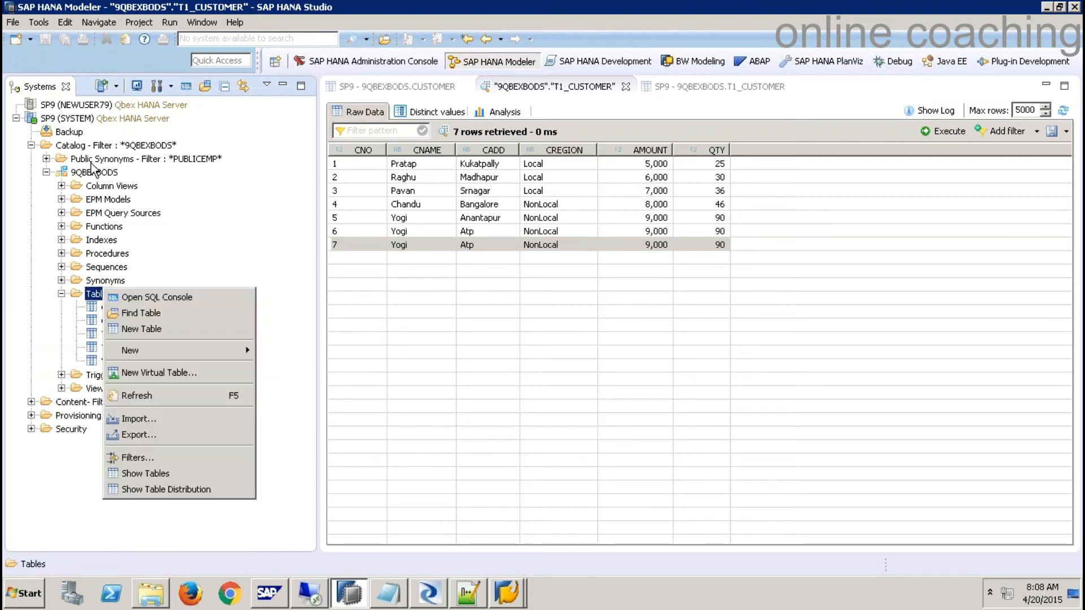
{"action": "right_click", "coordinate": [90, 147]}
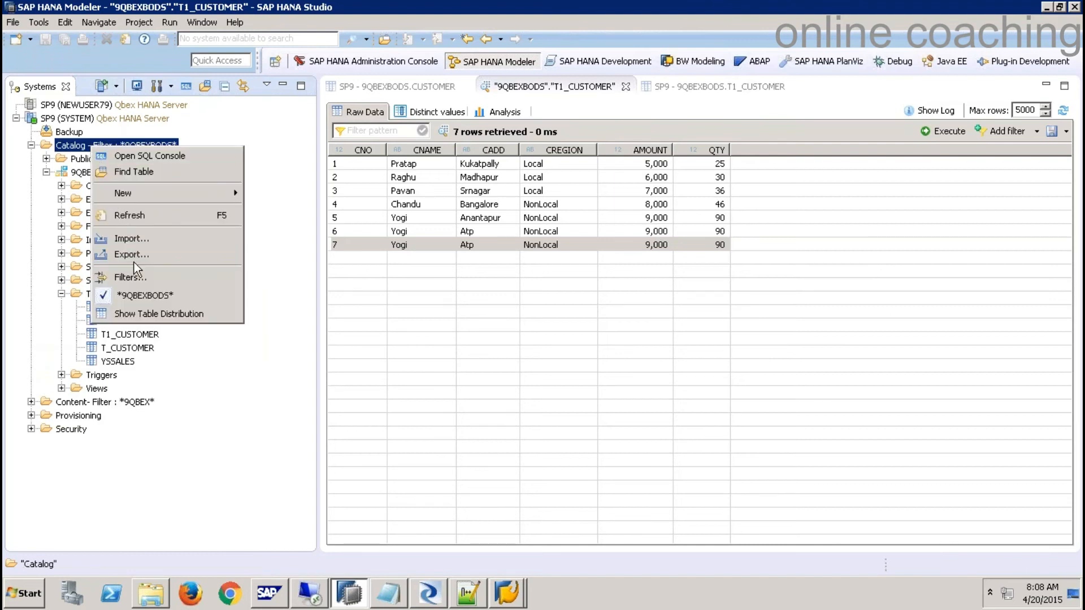
{"action": "left_click", "coordinate": [134, 220]}
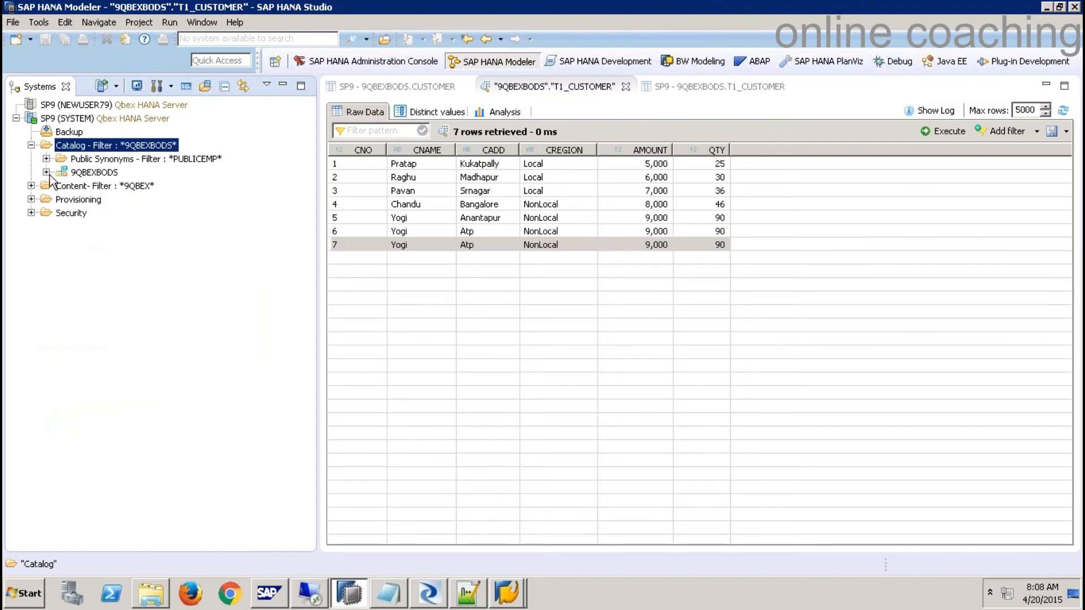
{"action": "left_click", "coordinate": [61, 294]}
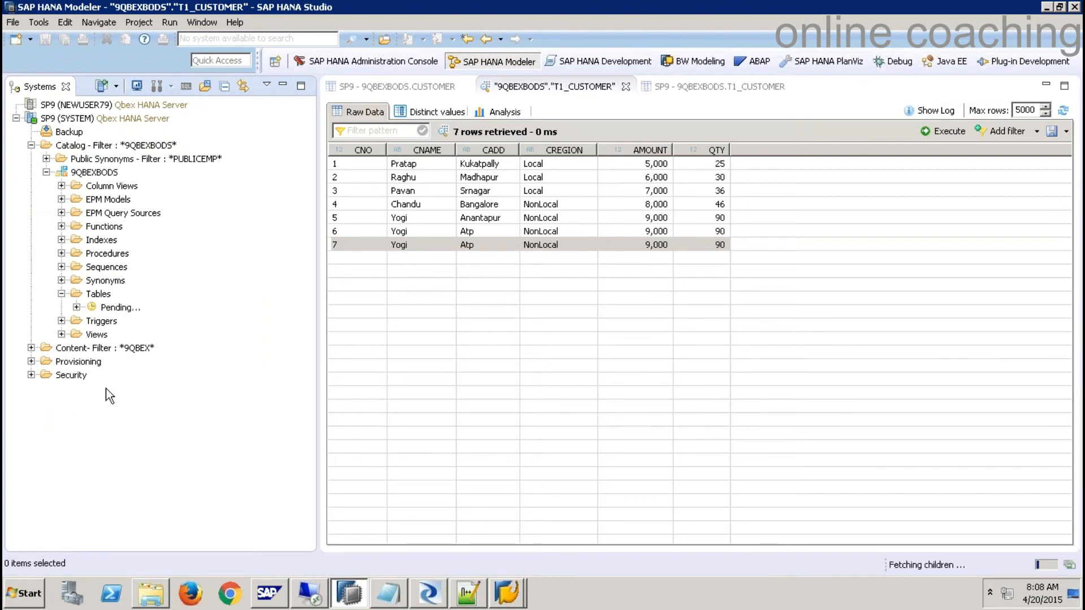
{"action": "right_click", "coordinate": [119, 362]}
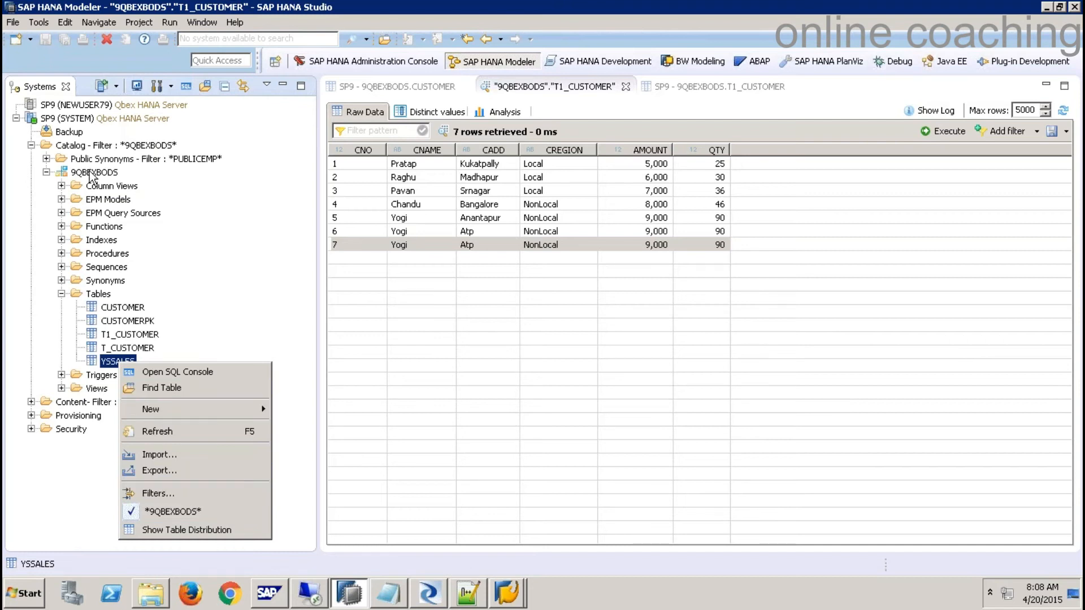
{"action": "left_click", "coordinate": [153, 183]}
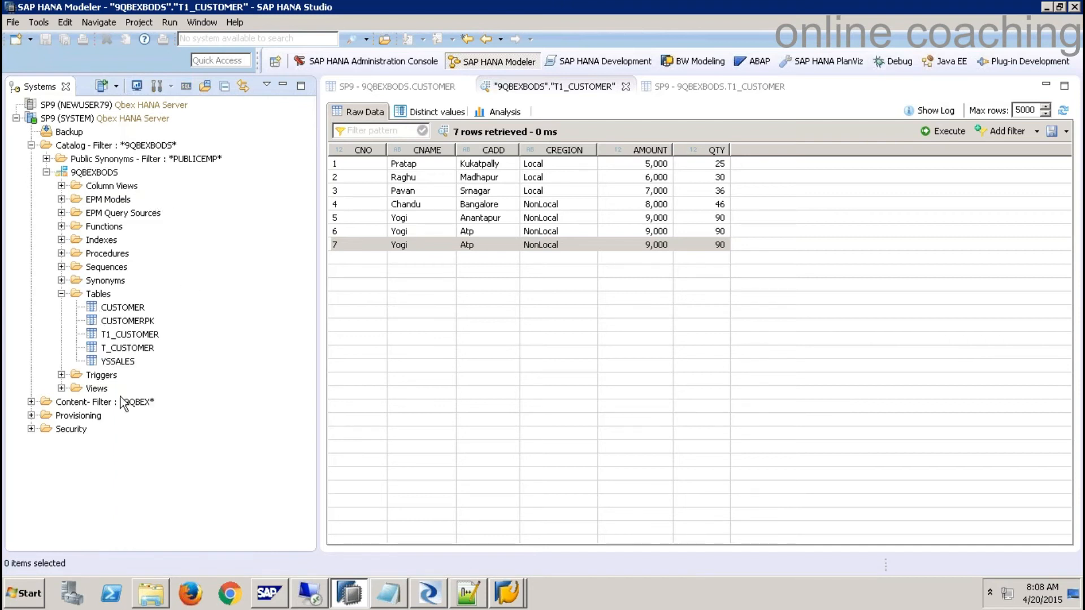
{"action": "left_click", "coordinate": [32, 146]}
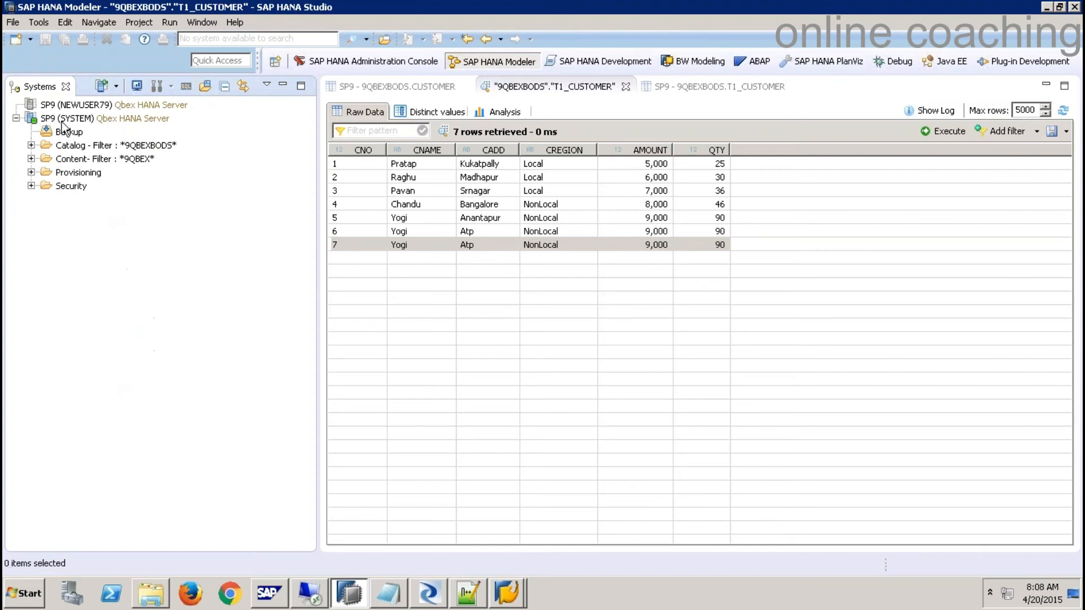
{"action": "right_click", "coordinate": [66, 118]}
{"action": "left_click", "coordinate": [107, 182]}
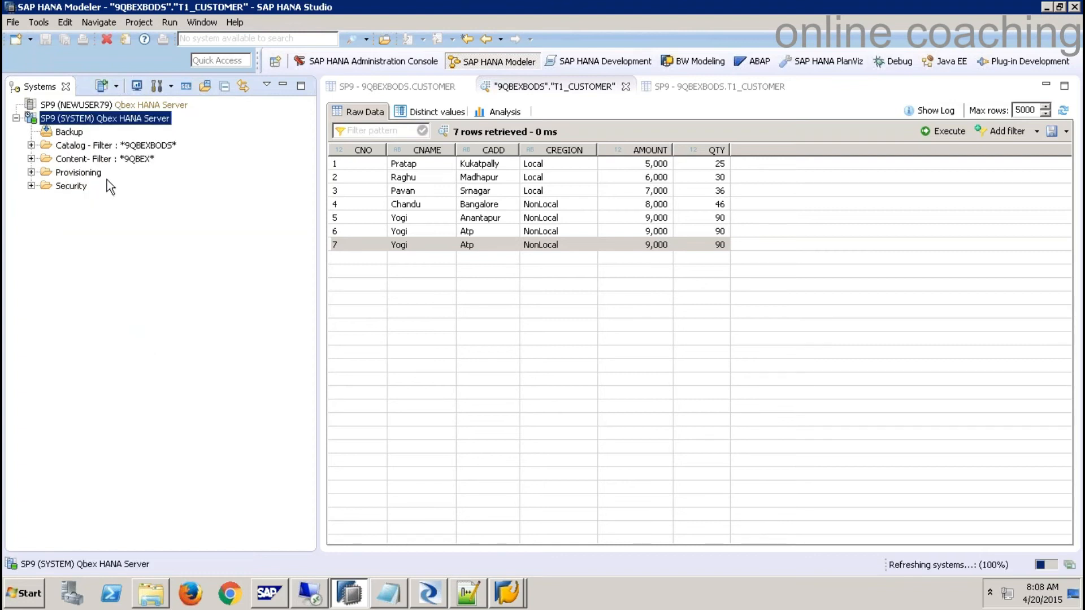
- Refresh the 9QBEXBODS schema, preview YSSALES's 12 rows, and return to Data Services
{"action": "left_click", "coordinate": [32, 145]}
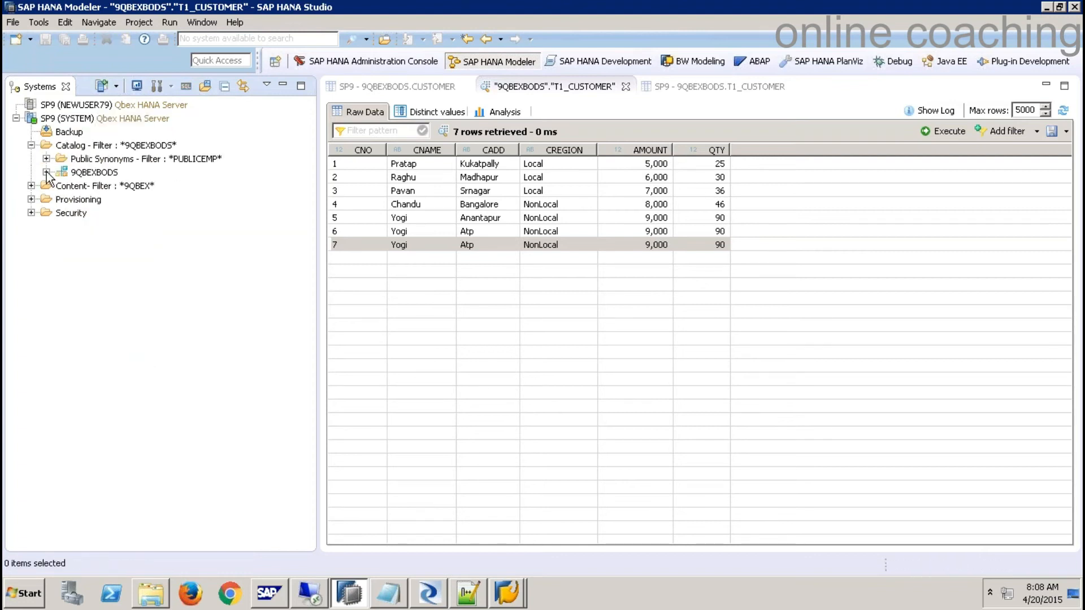
{"action": "left_click", "coordinate": [61, 294]}
{"action": "left_click", "coordinate": [119, 362]}
{"action": "right_click", "coordinate": [119, 362]}
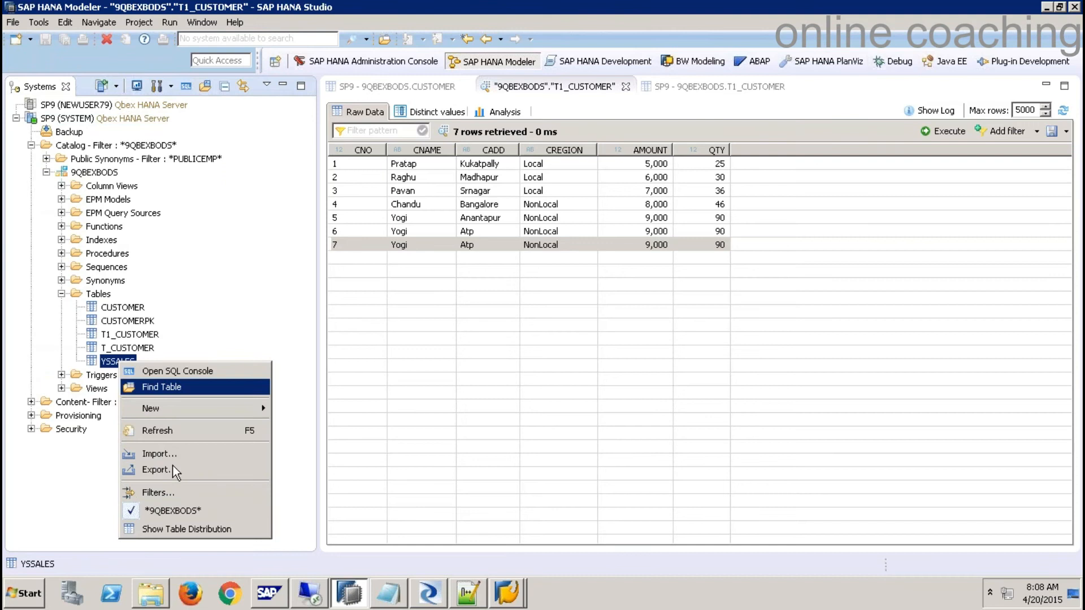
{"action": "right_click", "coordinate": [102, 296]}
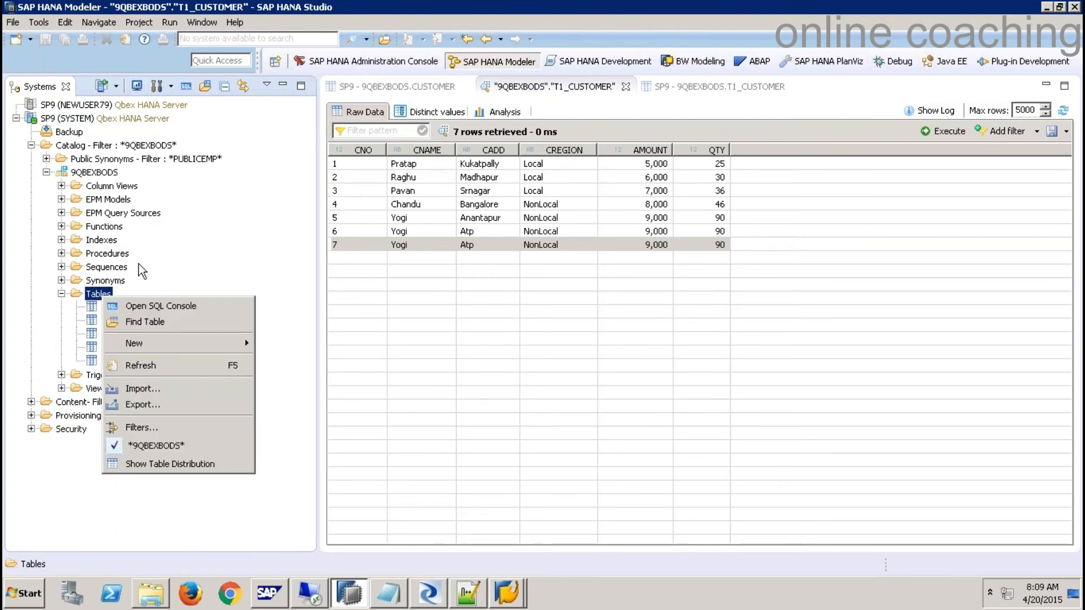
{"action": "right_click", "coordinate": [92, 175]}
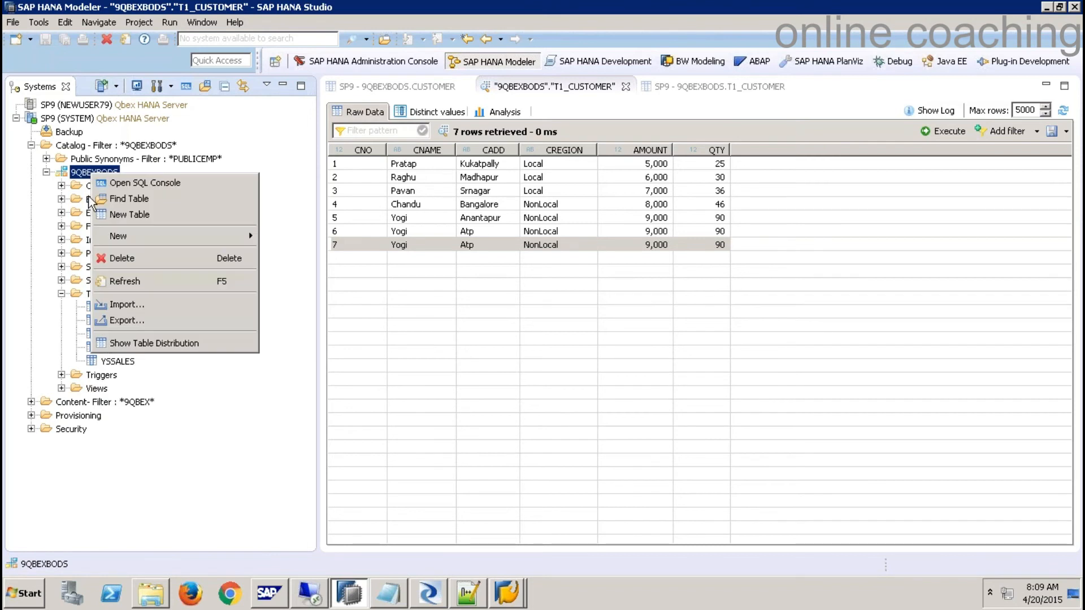
{"action": "right_click", "coordinate": [111, 146]}
{"action": "right_click", "coordinate": [80, 172]}
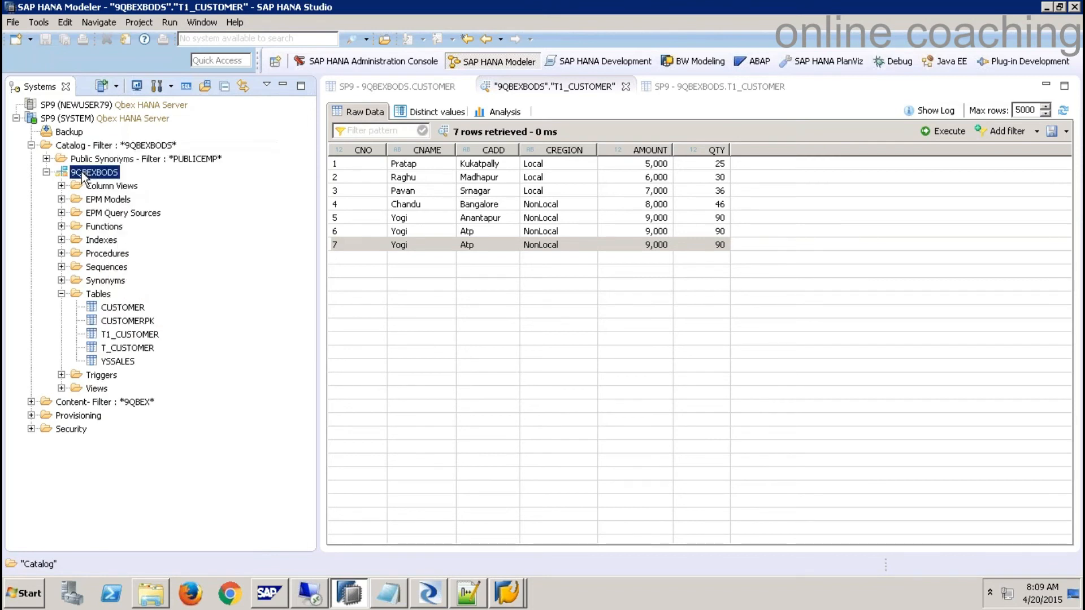
{"action": "left_click", "coordinate": [125, 279]}
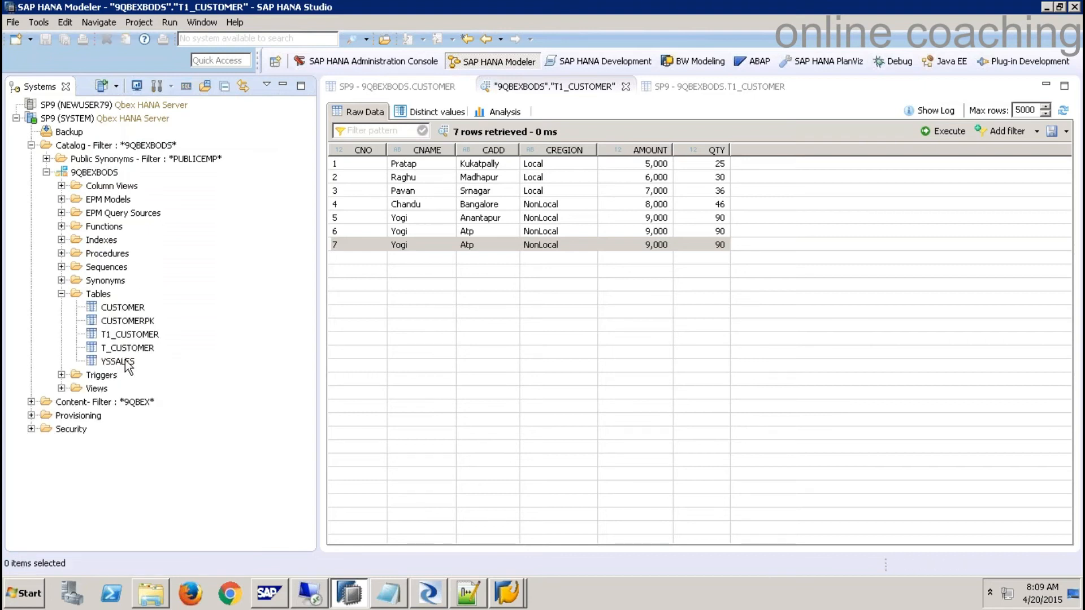
{"action": "right_click", "coordinate": [126, 361]}
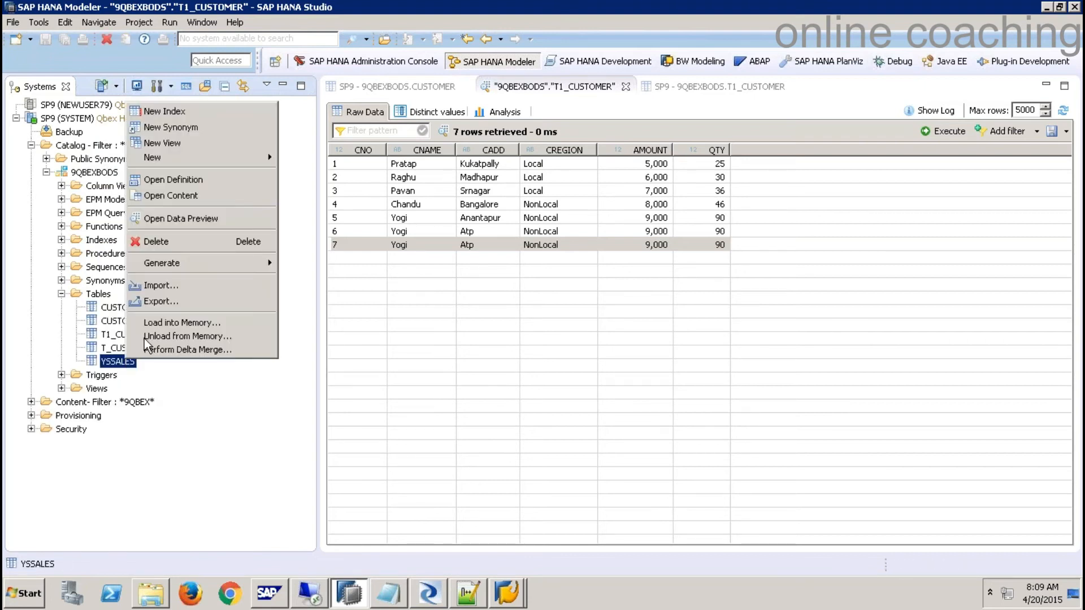
{"action": "left_click", "coordinate": [192, 221]}
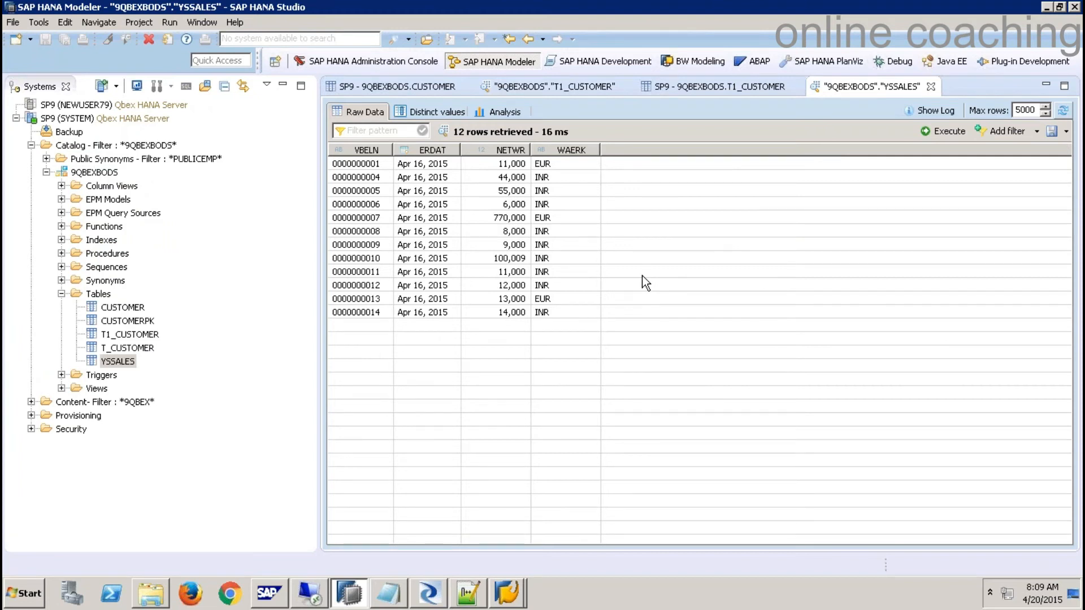
{"action": "left_click", "coordinate": [428, 593]}
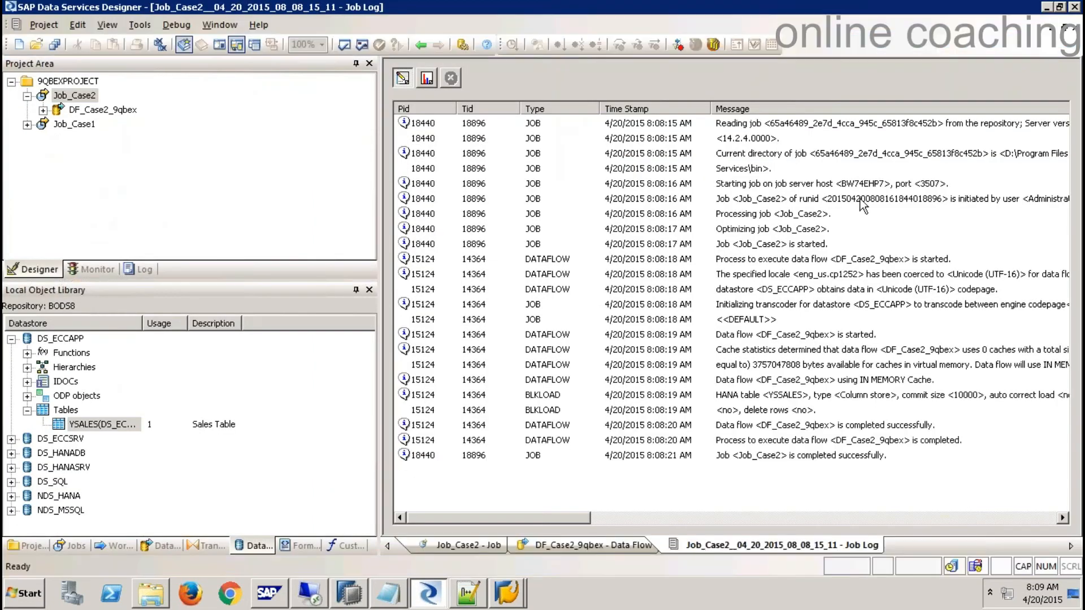
- Close the job log and import the YSSALES template target as a permanent table
{"action": "left_click", "coordinate": [1074, 26]}
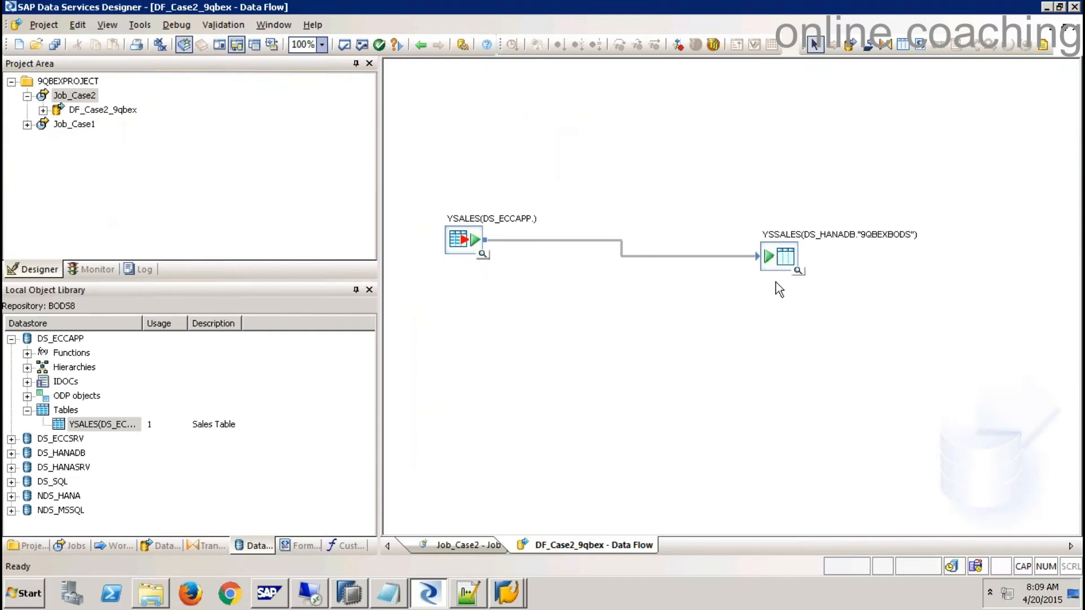
{"action": "left_click_drag", "start_coordinate": [735, 216], "coordinate": [884, 307]}
{"action": "right_click", "coordinate": [782, 262]}
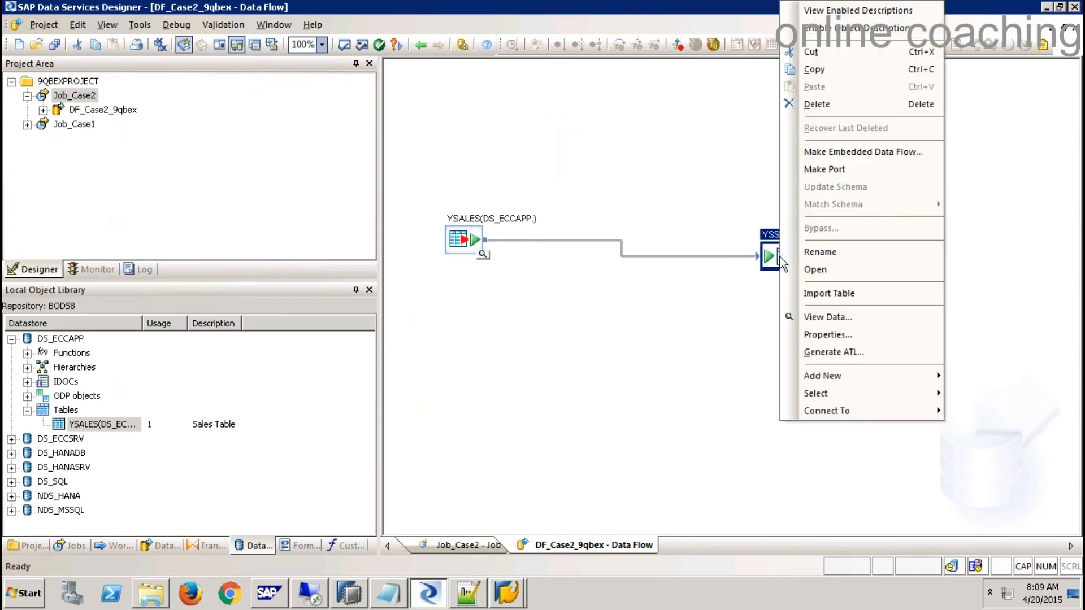
{"action": "left_click", "coordinate": [822, 293]}
- Delete the YSSALES target from DF_Case2_9qbex, leaving only the YSALES source
{"action": "left_click_drag", "start_coordinate": [723, 209], "coordinate": [897, 344]}
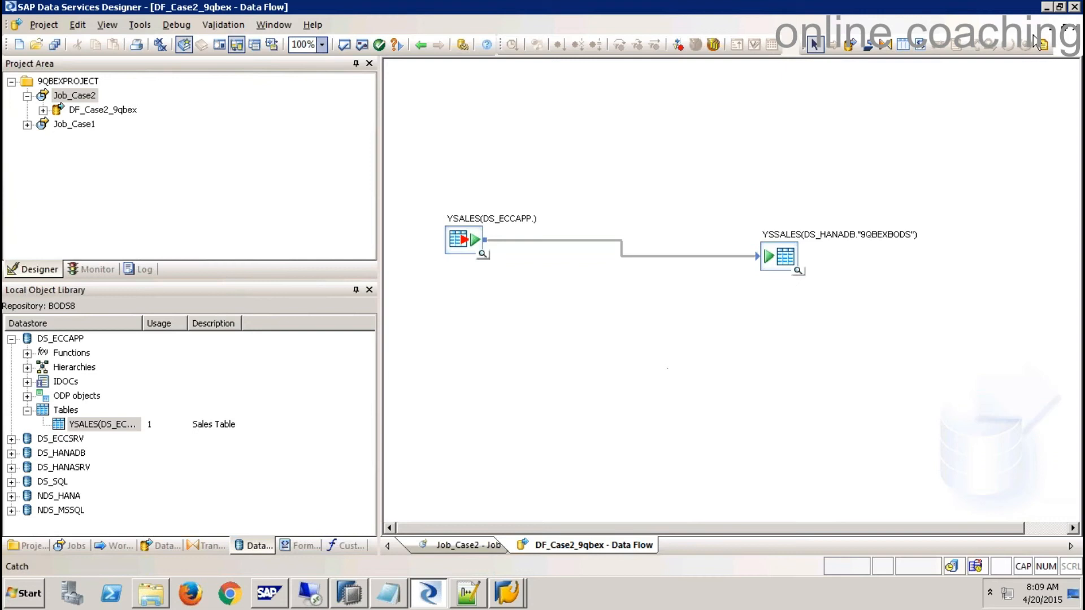
{"action": "left_click", "coordinate": [784, 259]}
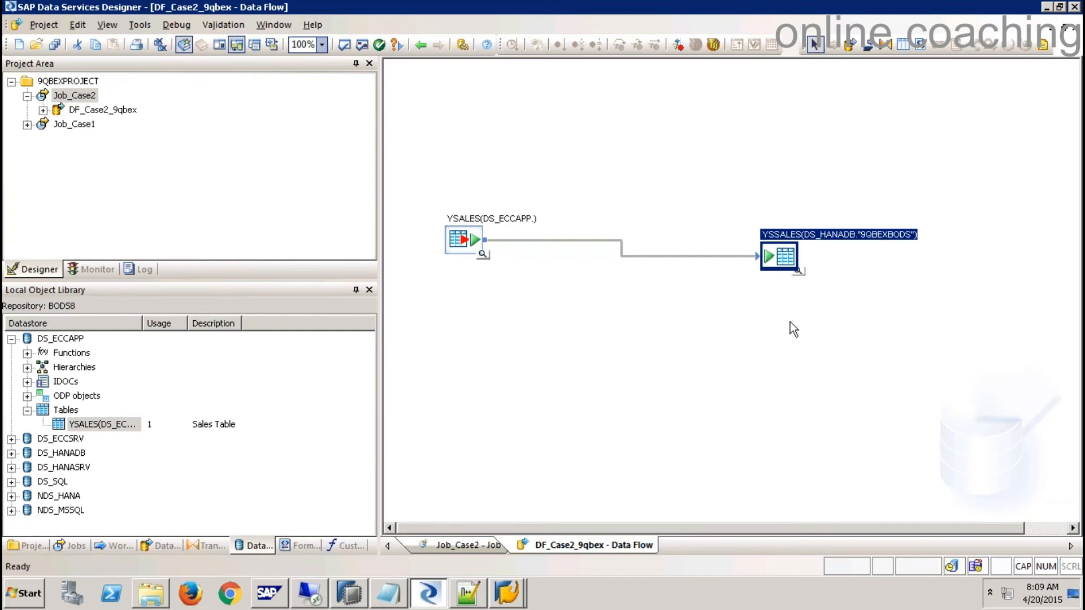
{"action": "key", "text": "Delete"}
{"action": "left_click_drag", "start_coordinate": [465, 249], "coordinate": [454, 174]}
{"action": "left_click", "coordinate": [489, 265]}
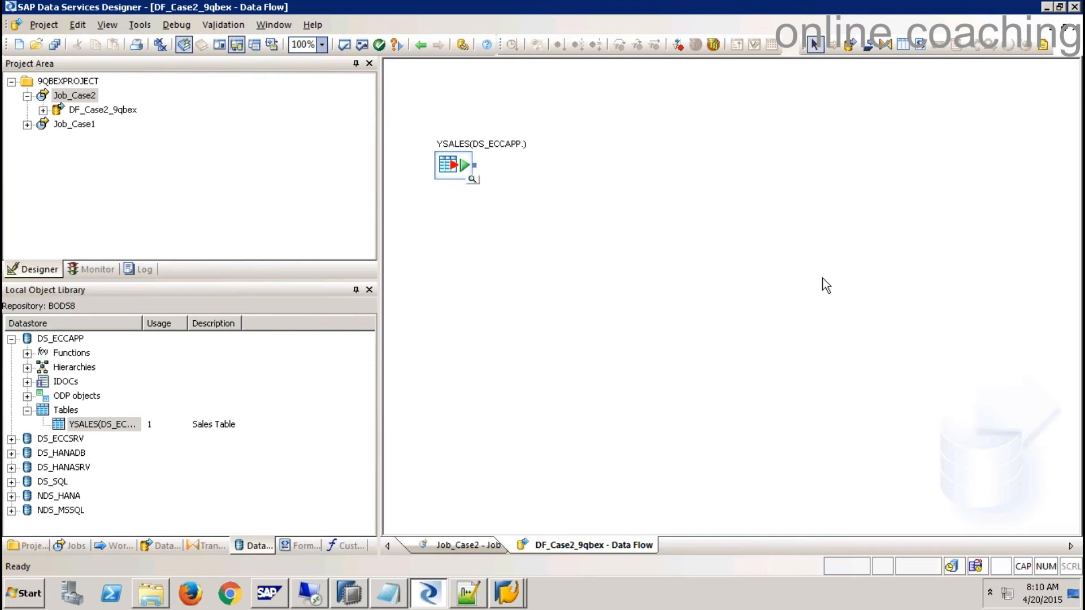
- Close the YSSALES, T1_CUSTOMER and CUSTOMER tabs in HANA Studio, then return to Data Services
{"action": "left_click", "coordinate": [349, 598]}
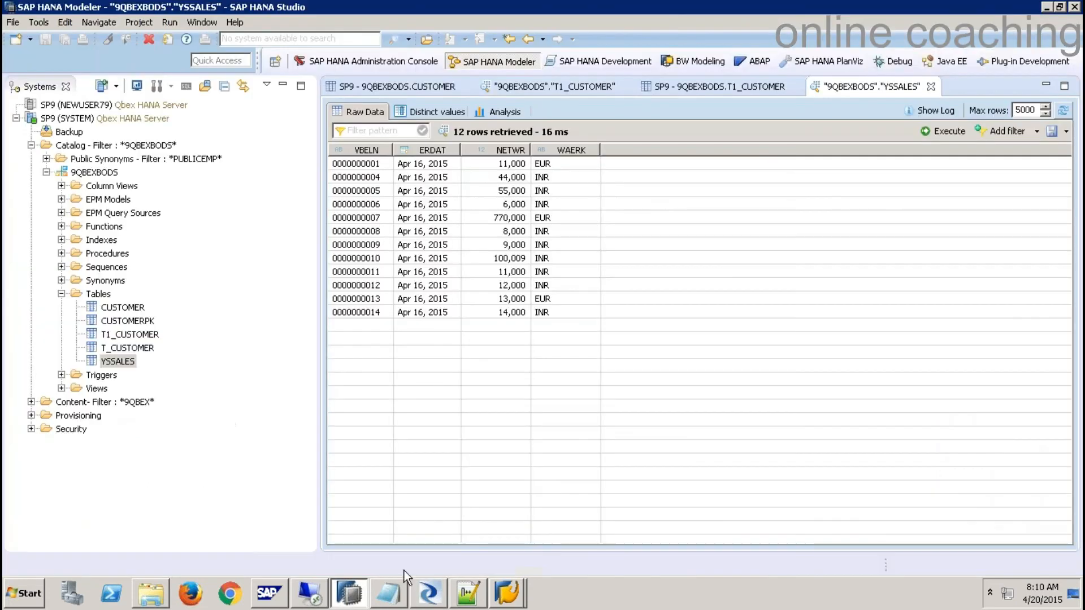
{"action": "left_click", "coordinate": [911, 87]}
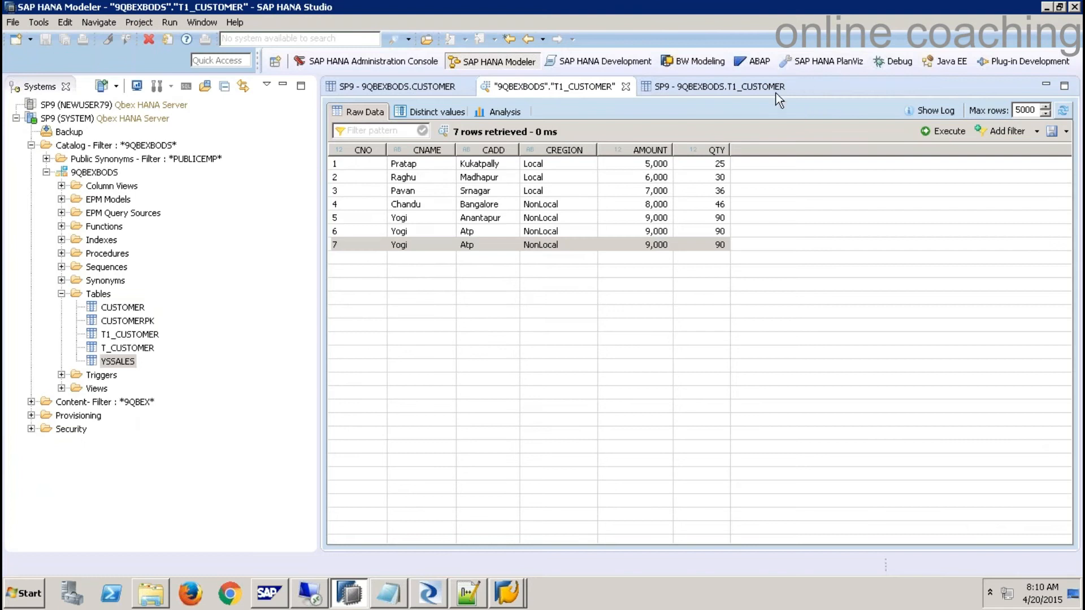
{"action": "left_click", "coordinate": [792, 87]}
{"action": "left_click", "coordinate": [626, 87]}
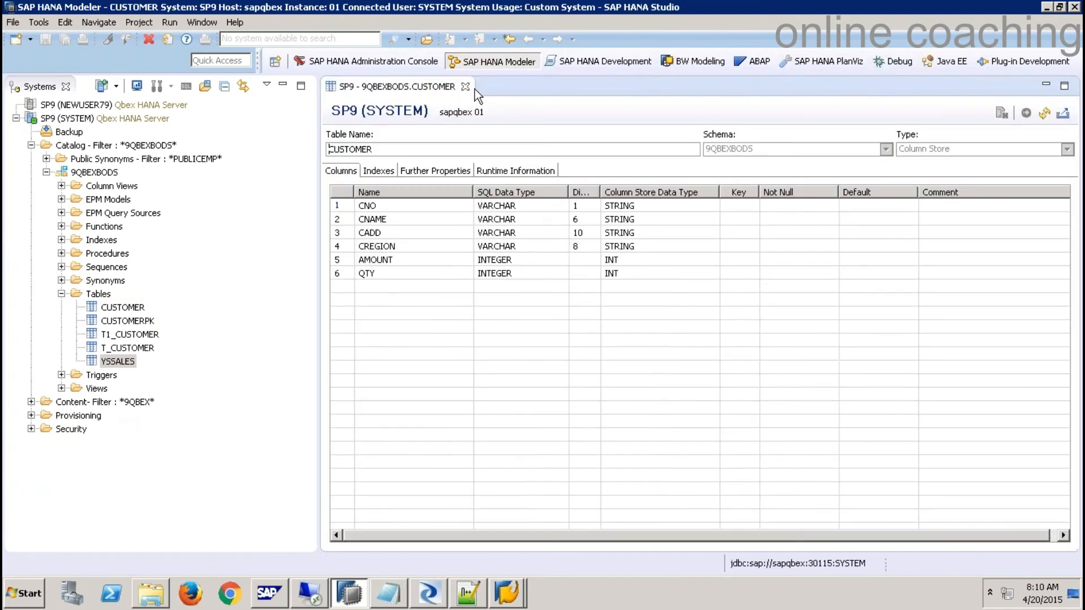
{"action": "left_click", "coordinate": [474, 89]}
{"action": "left_click", "coordinate": [107, 292]}
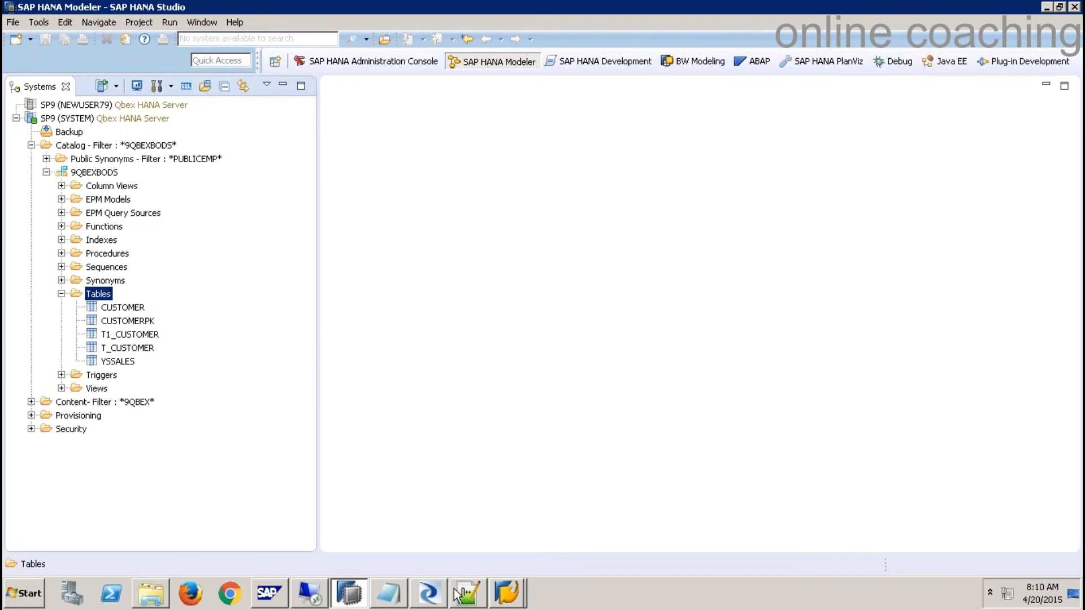
{"action": "left_click", "coordinate": [429, 593]}
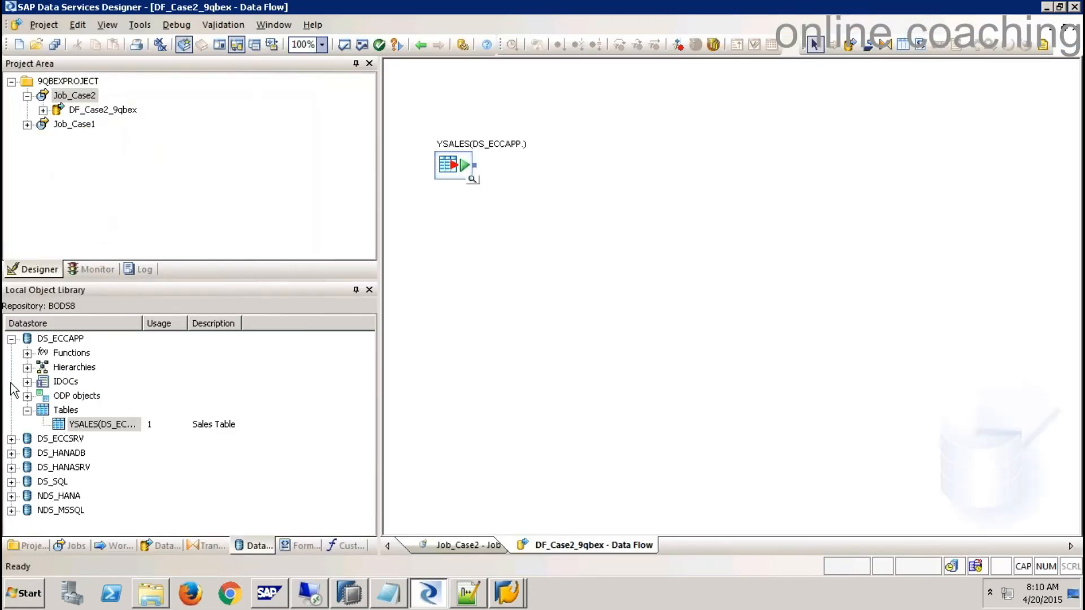
- Collapse DS_ECCAPP, expand DS_HANADB to view its tables, then return to HANA Studio
{"action": "left_click", "coordinate": [11, 339]}
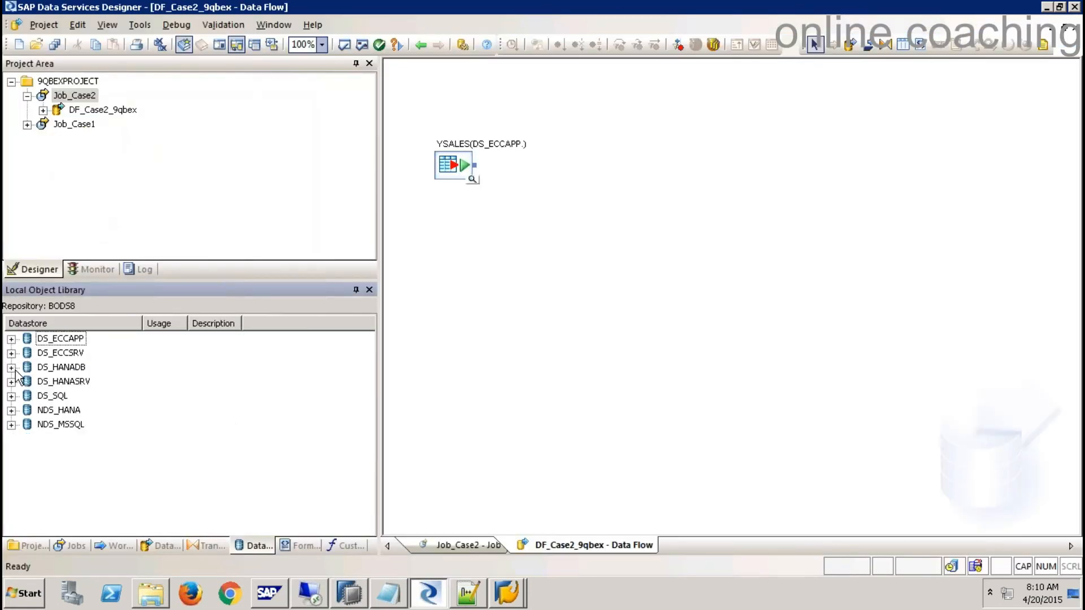
{"action": "left_click", "coordinate": [11, 368]}
{"action": "right_click", "coordinate": [75, 403]}
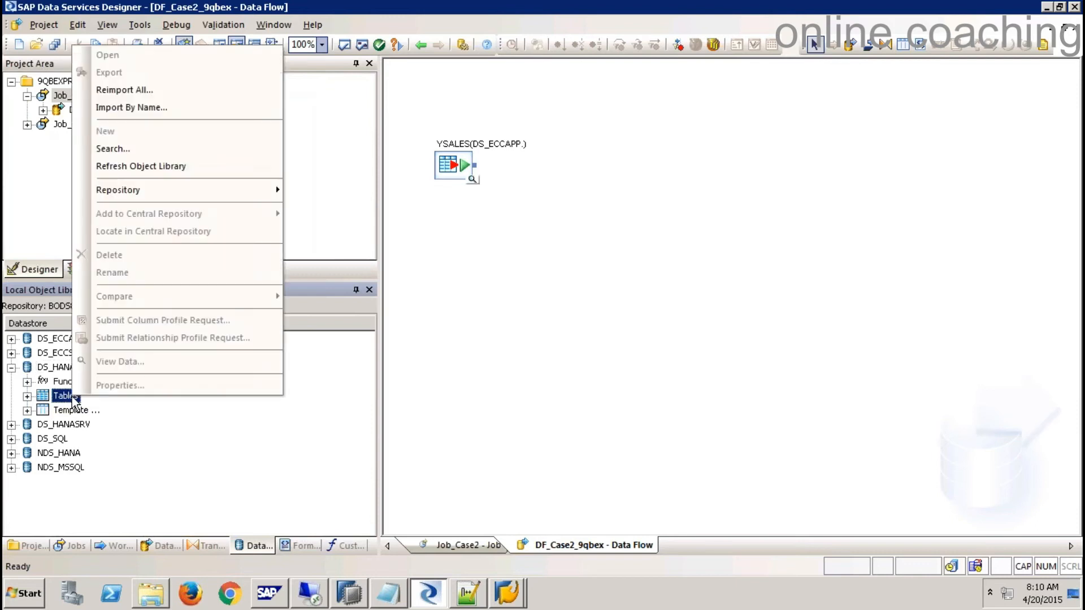
{"action": "left_click", "coordinate": [201, 467]}
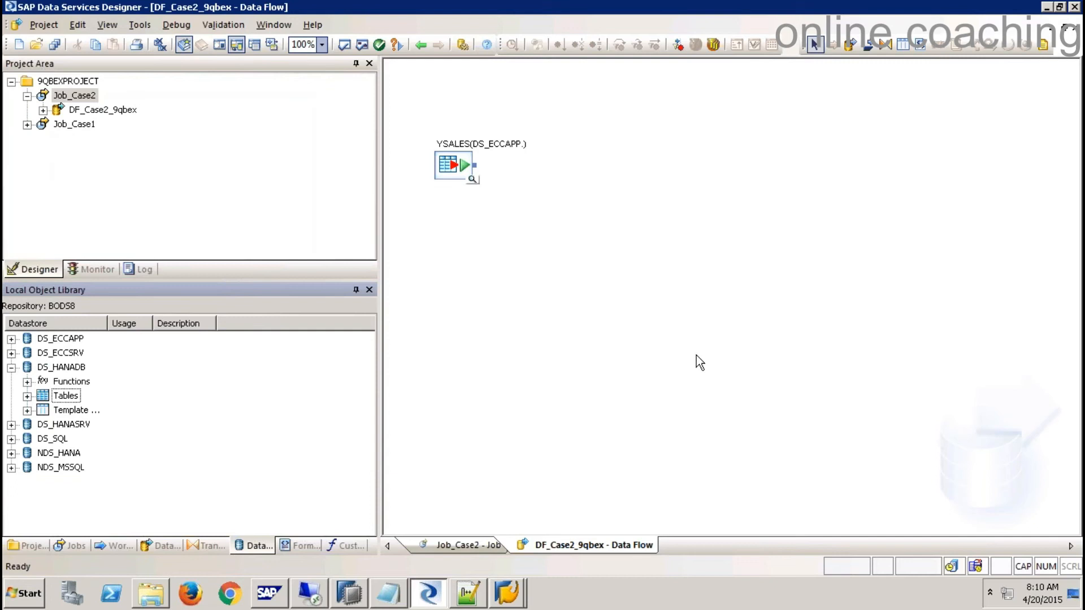
{"action": "left_click", "coordinate": [349, 594]}
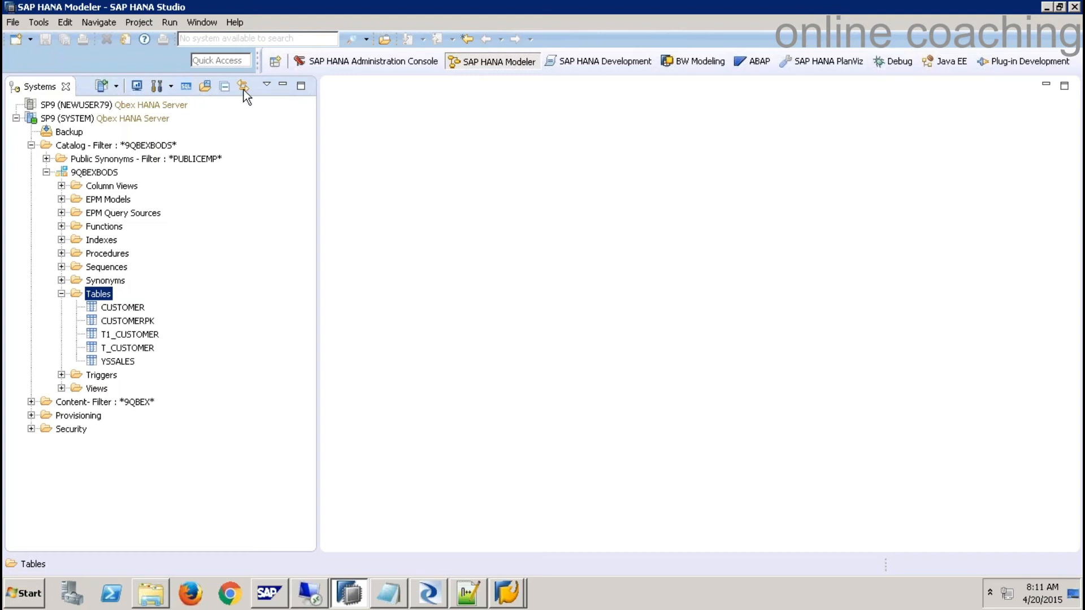
- Bring up the Quick View task panel from the Help menu
{"action": "left_click", "coordinate": [235, 23]}
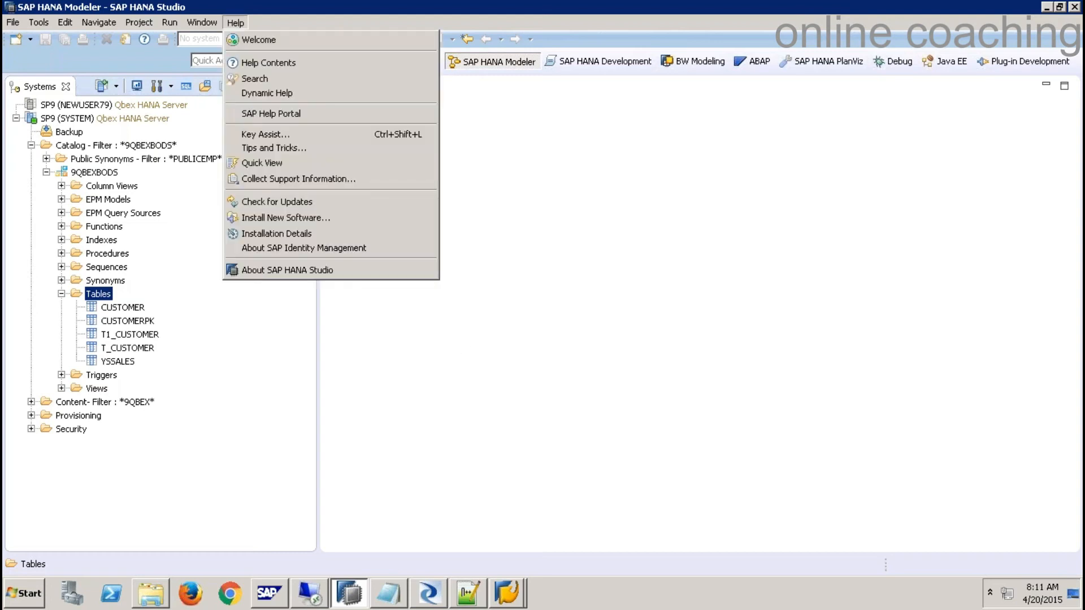
{"action": "left_click", "coordinate": [262, 161]}
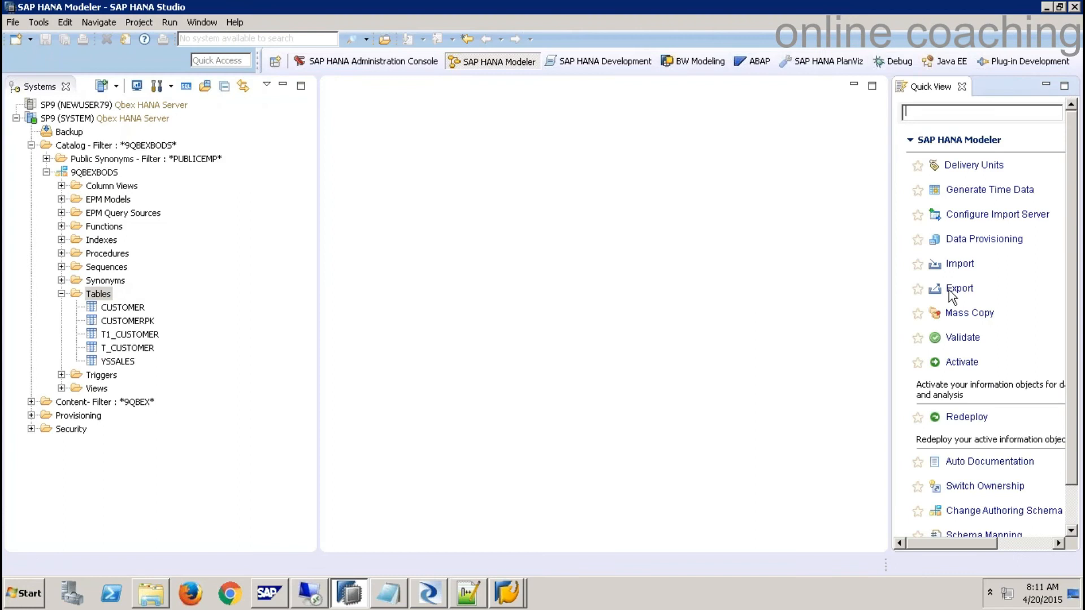
- Start Configure Import Server for SP9 and review the server address and repository name
{"action": "left_click", "coordinate": [985, 216]}
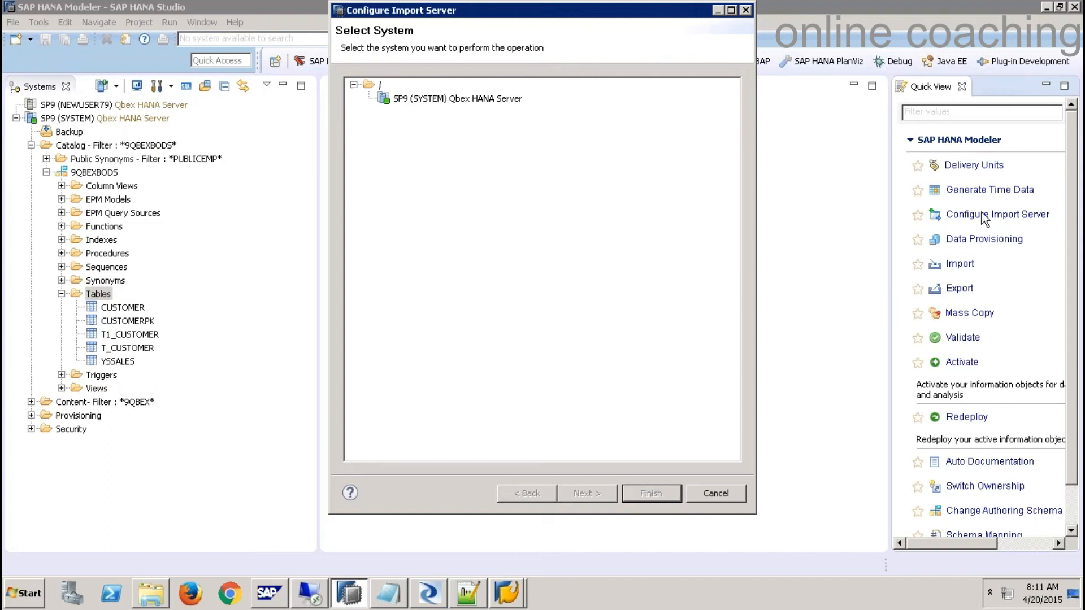
{"action": "left_click", "coordinate": [485, 96]}
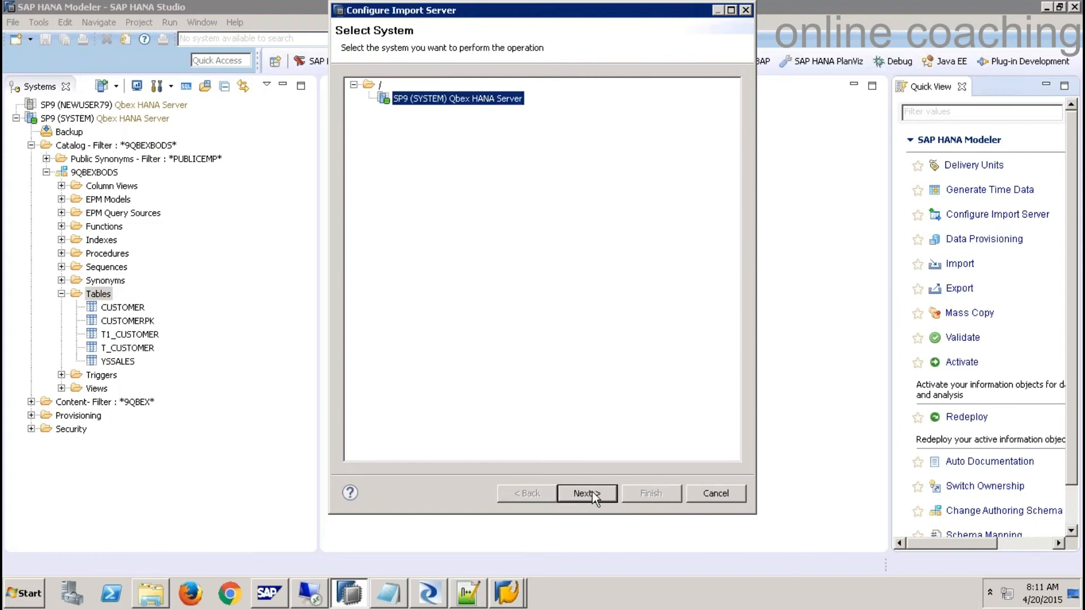
{"action": "left_click", "coordinate": [592, 492]}
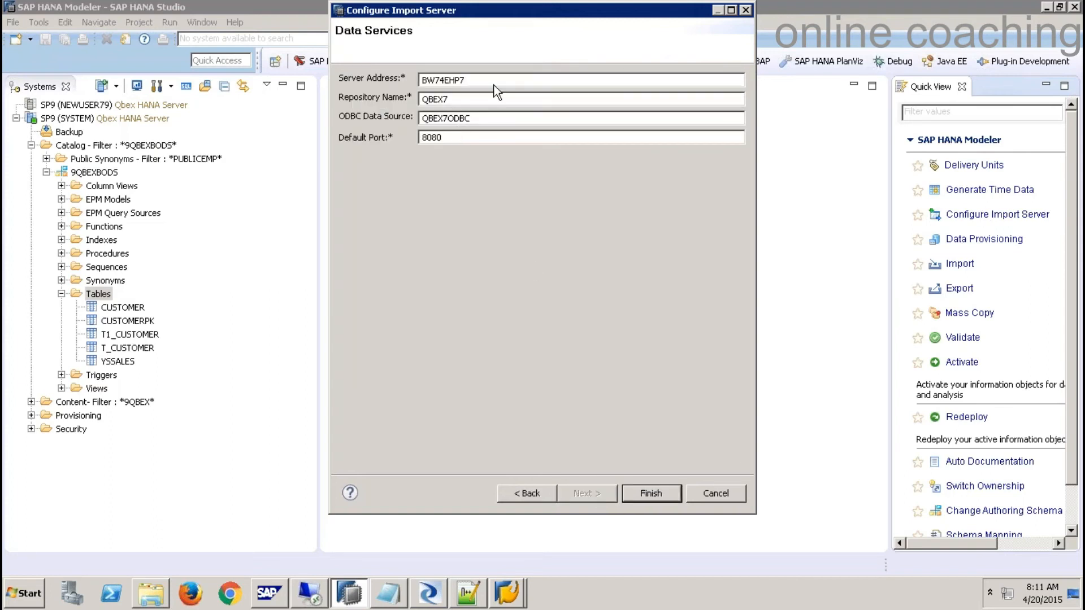
{"action": "left_click_drag", "start_coordinate": [486, 79], "coordinate": [411, 79]}
{"action": "left_click_drag", "start_coordinate": [452, 99], "coordinate": [410, 99]}
- Launch SAP Data Services Designer from the Start menu and bring it to the front
{"action": "mouse_move", "coordinate": [425, 597]}
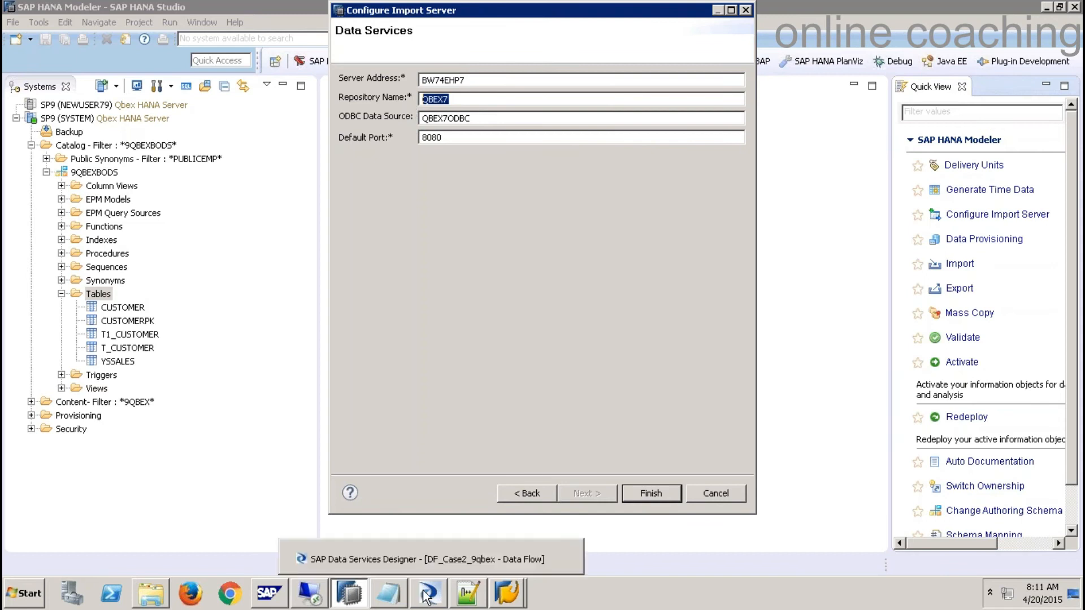
{"action": "left_click", "coordinate": [23, 594]}
{"action": "left_click", "coordinate": [68, 297]}
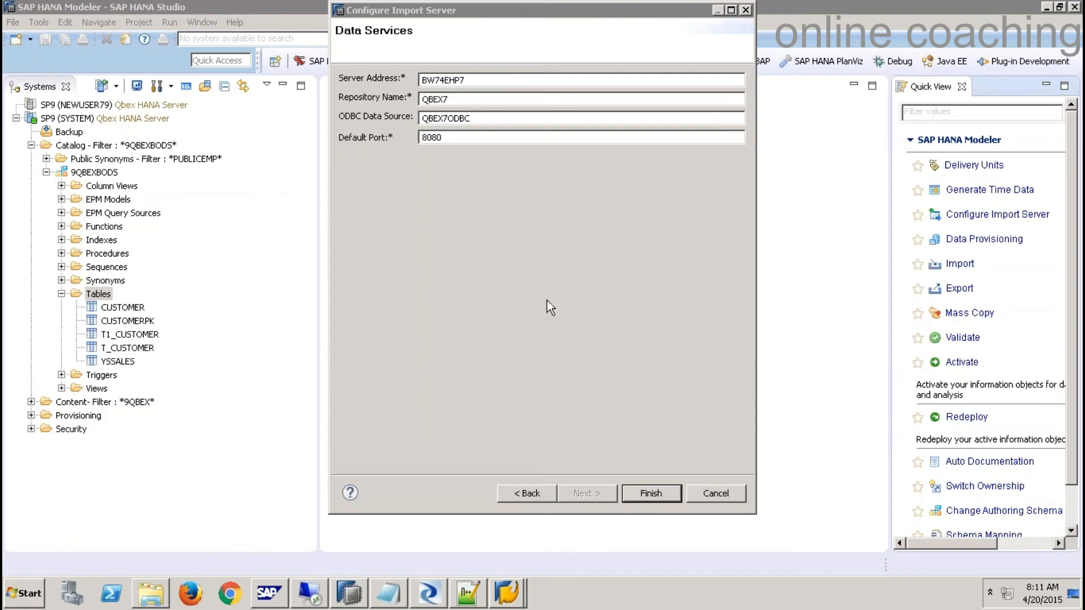
{"action": "left_click", "coordinate": [429, 601]}
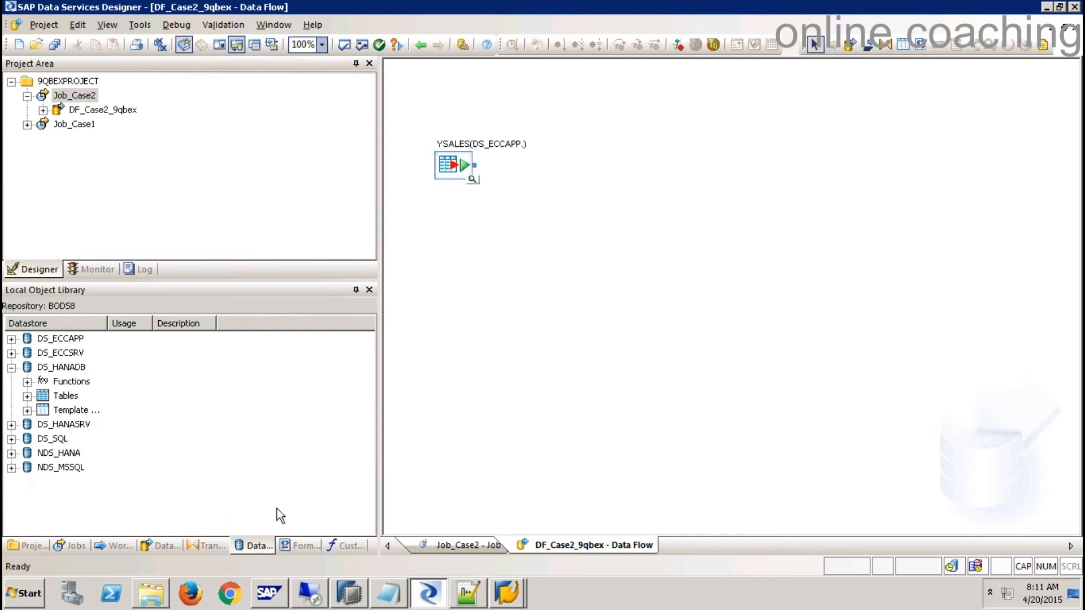
- Change the import server Repository Name to BODS8; check ODBC source, server address and port
{"action": "left_click", "coordinate": [349, 594]}
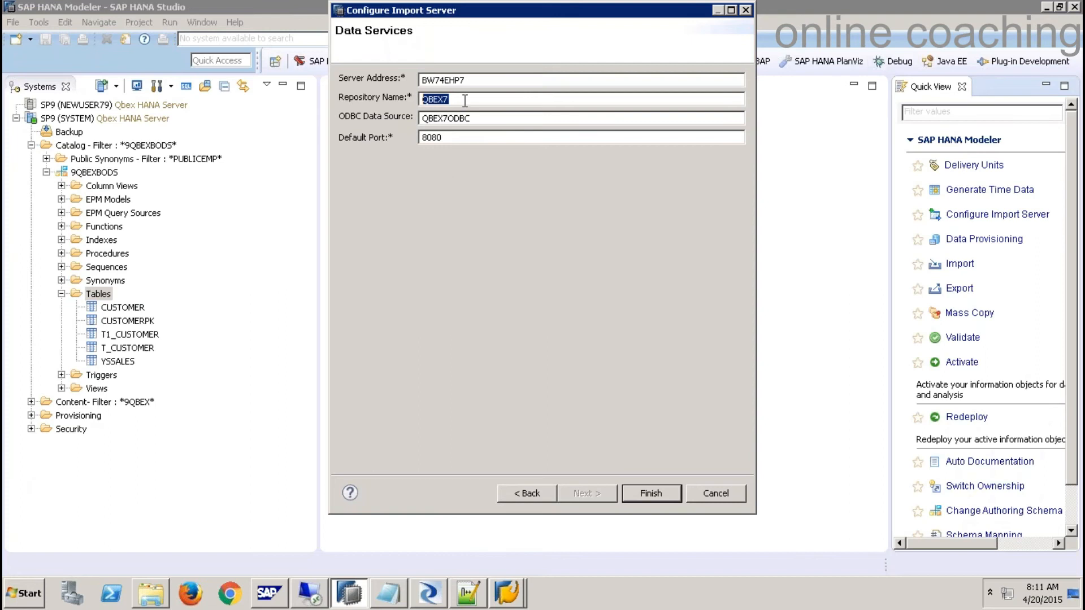
{"action": "type", "text": "BODS8"}
{"action": "left_click", "coordinate": [493, 121]}
{"action": "left_click_drag", "start_coordinate": [493, 121], "coordinate": [417, 117]}
{"action": "left_click_drag", "start_coordinate": [474, 81], "coordinate": [417, 100]}
{"action": "left_click_drag", "start_coordinate": [459, 140], "coordinate": [407, 141]}
{"action": "left_click", "coordinate": [429, 593]}
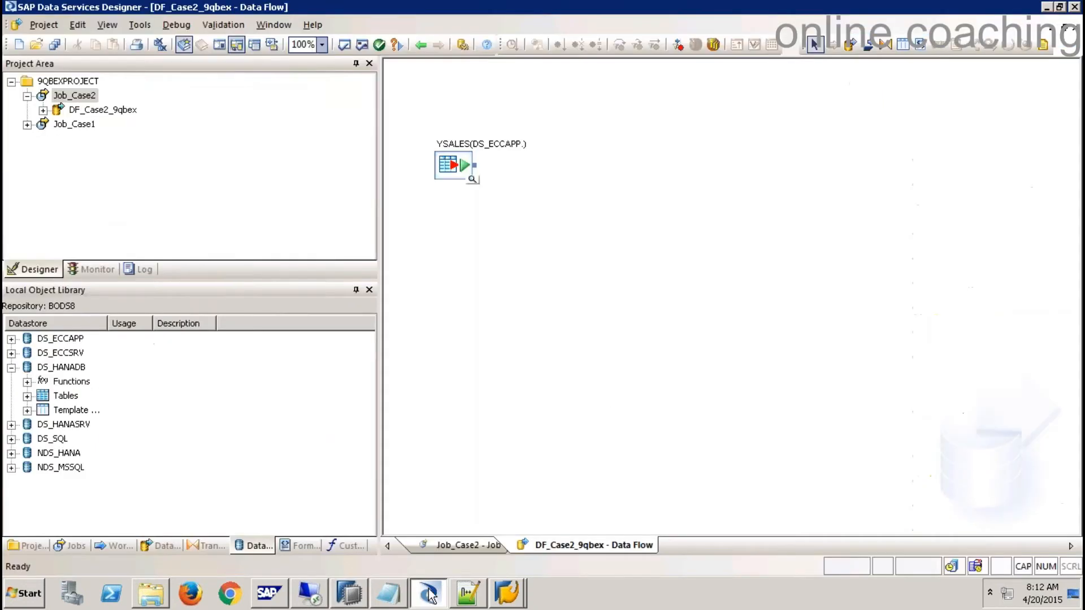
- Confirm web port 8080 via the Management Console logon page, then recheck the import server settings
{"action": "left_click", "coordinate": [312, 25]}
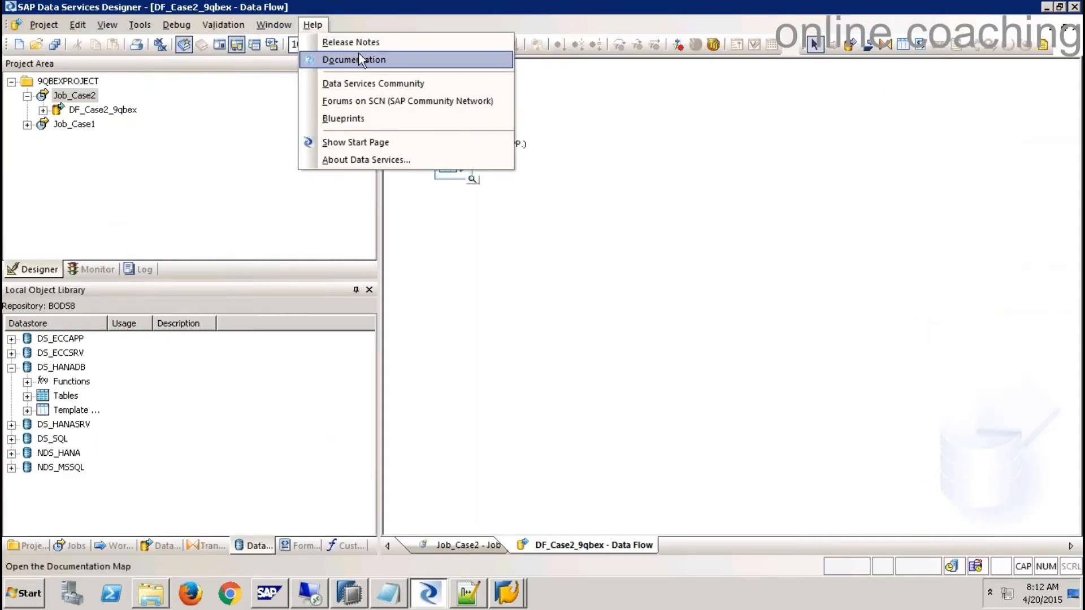
{"action": "left_click", "coordinate": [368, 144]}
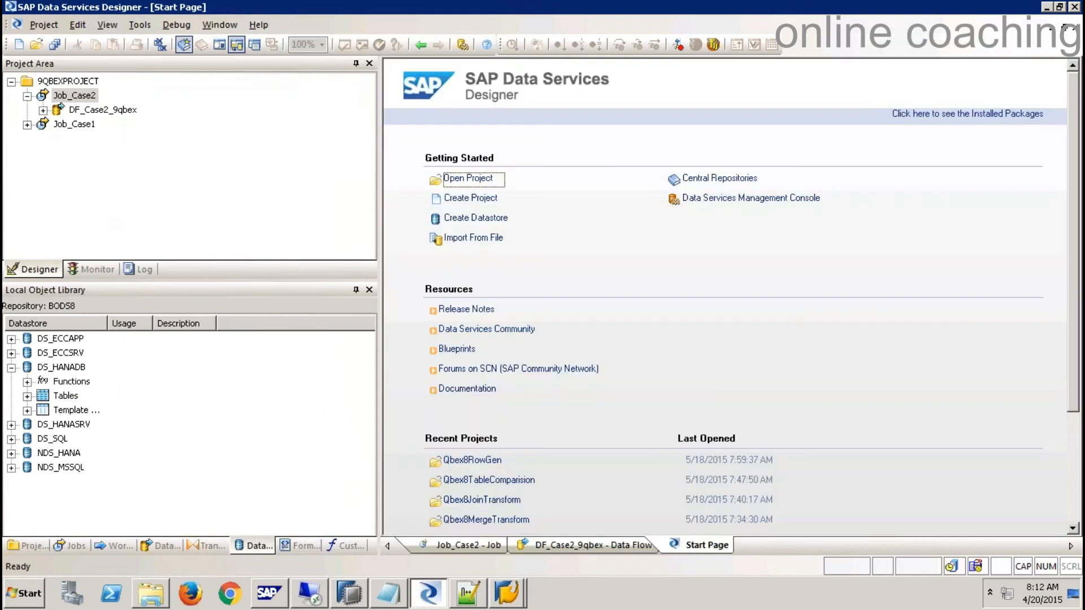
{"action": "left_click", "coordinate": [740, 198]}
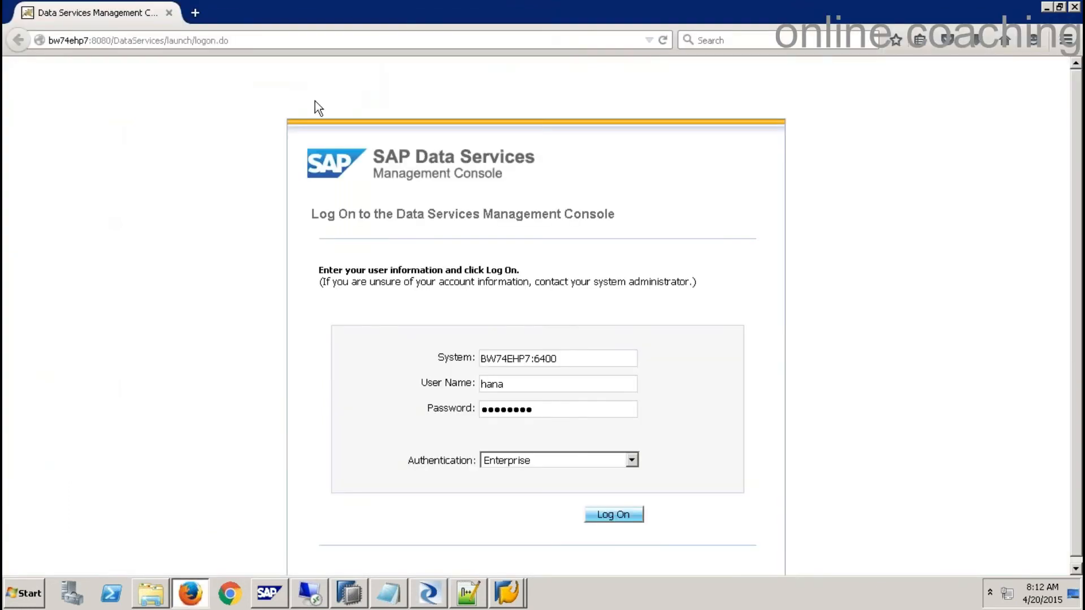
{"action": "left_click_drag", "start_coordinate": [92, 40], "coordinate": [112, 39]}
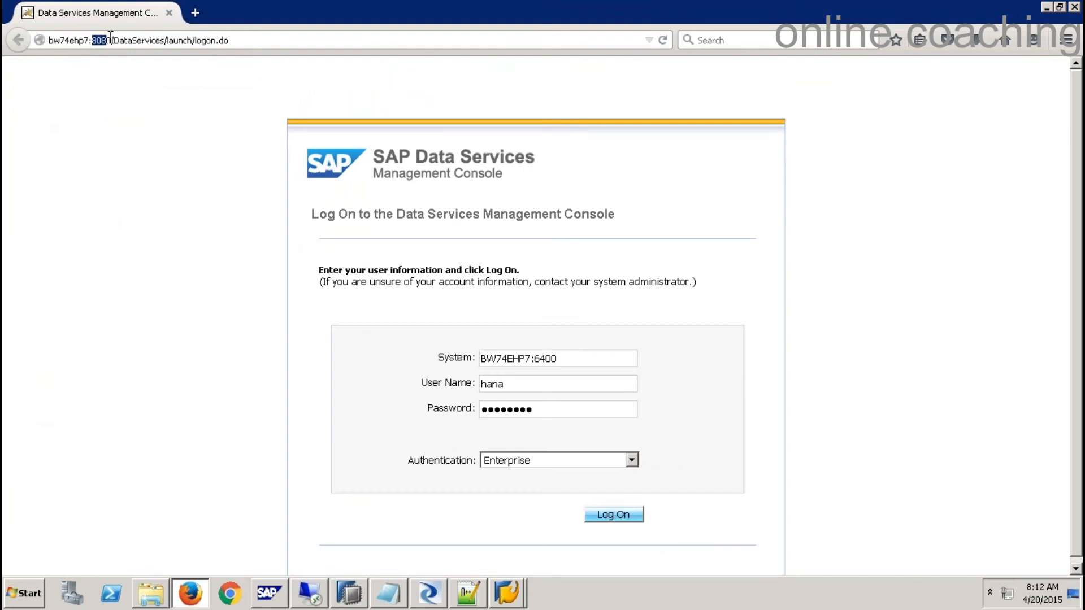
{"action": "left_click", "coordinate": [349, 594]}
{"action": "left_click_drag", "start_coordinate": [480, 118], "coordinate": [407, 118]}
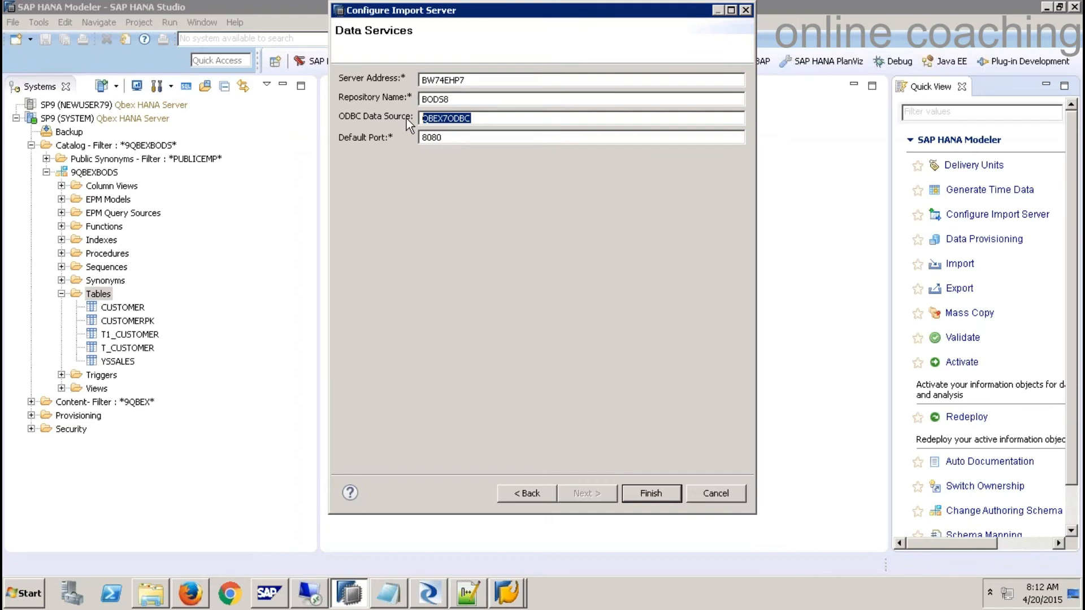
- Save the import server configuration with repository BODS8 and begin a new import
{"action": "left_click", "coordinate": [651, 493]}
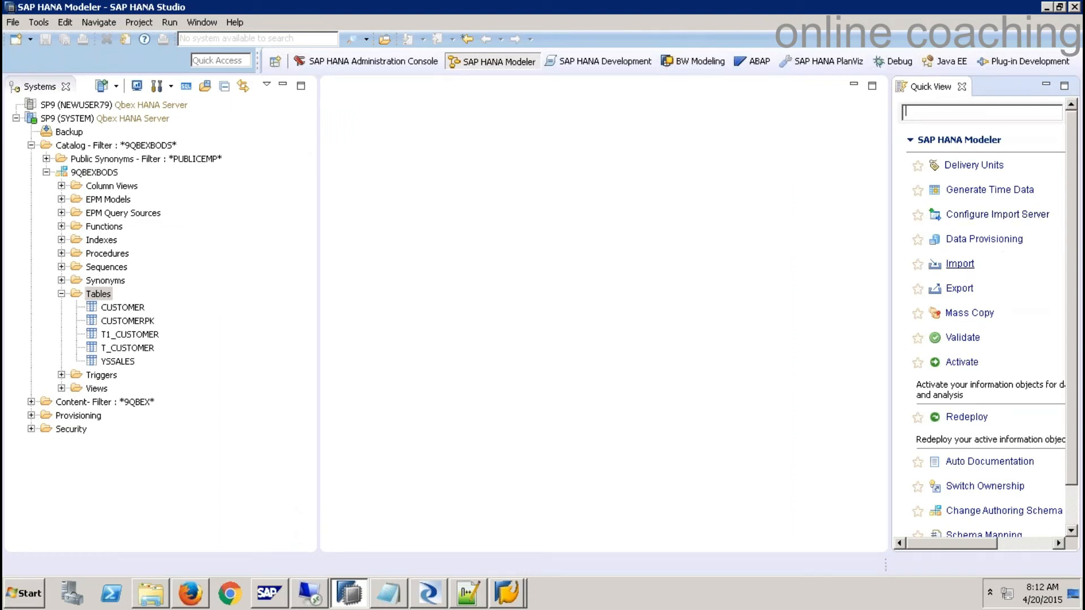
{"action": "left_click", "coordinate": [962, 265]}
{"action": "left_click", "coordinate": [691, 448]}
{"action": "left_click", "coordinate": [13, 22]}
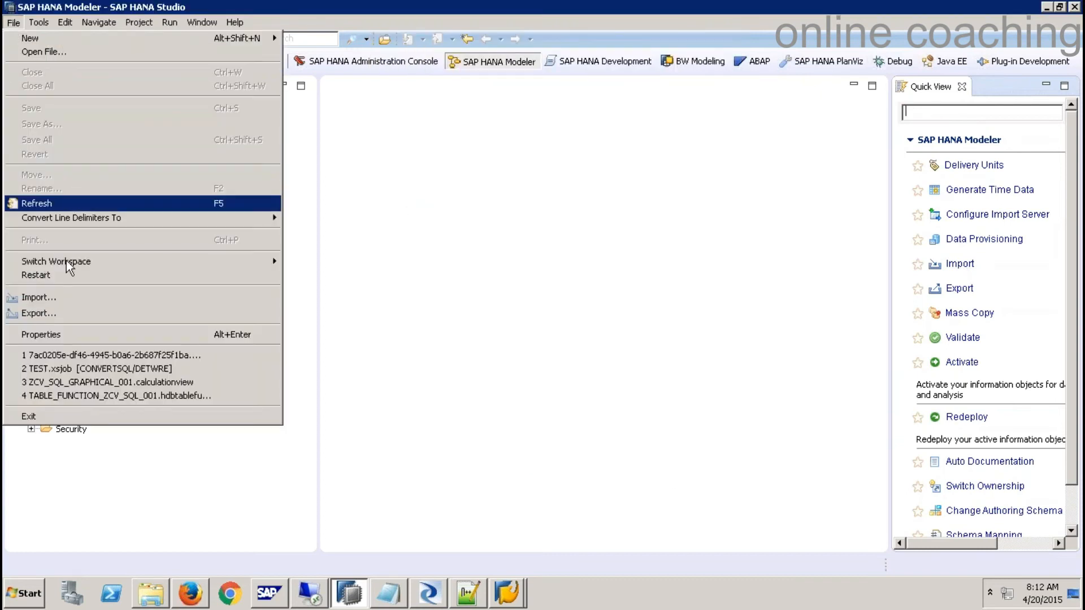
- Choose Selective Import of Metadata under SAP HANA Content as the import source
{"action": "left_click", "coordinate": [38, 297]}
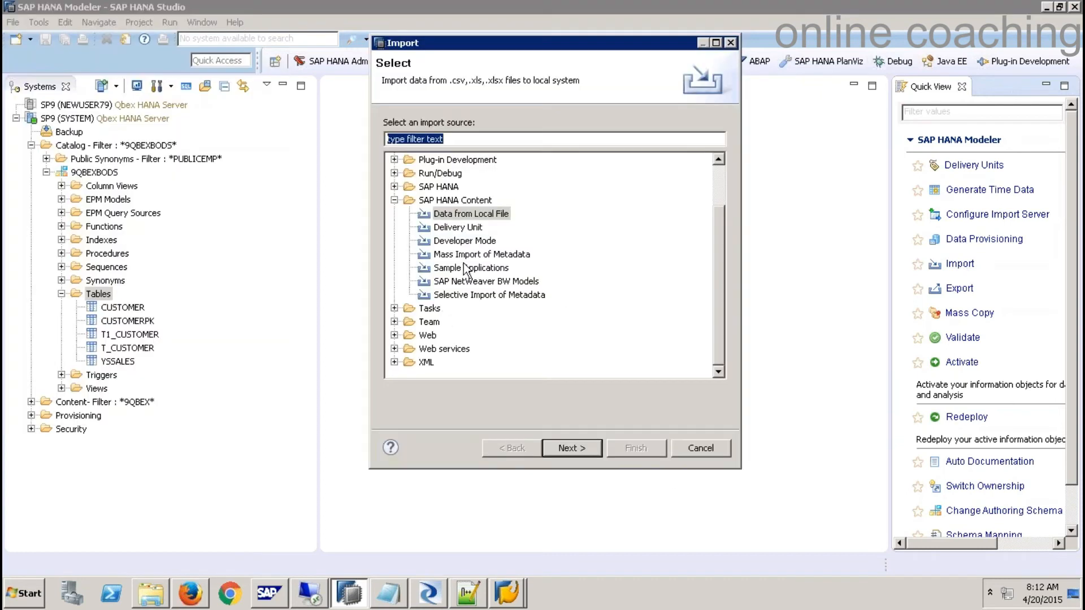
{"action": "left_click", "coordinate": [395, 201]}
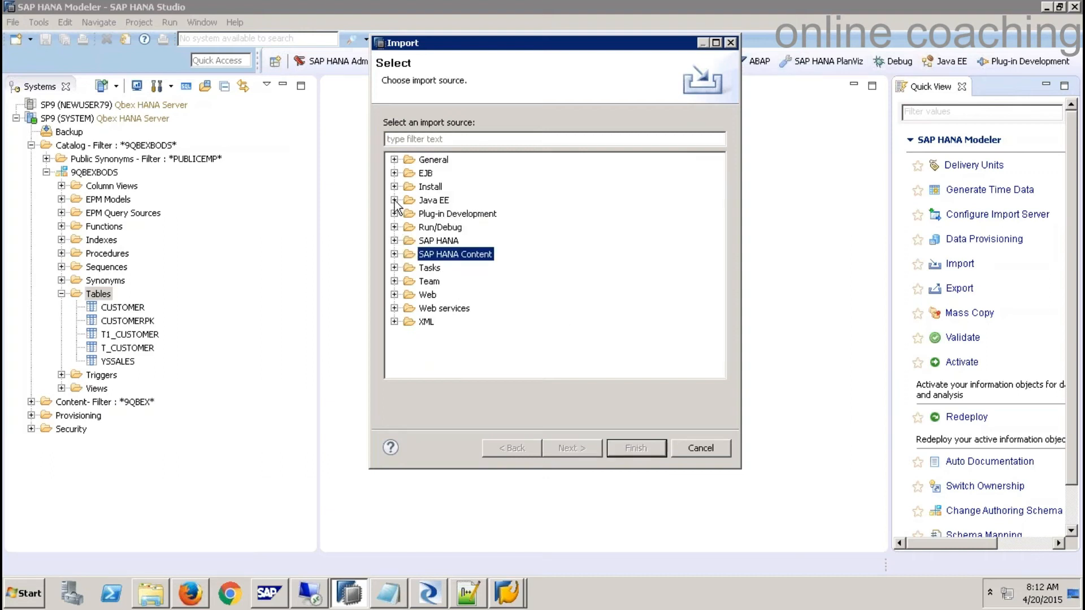
{"action": "left_click", "coordinate": [434, 243]}
{"action": "left_click", "coordinate": [395, 254]}
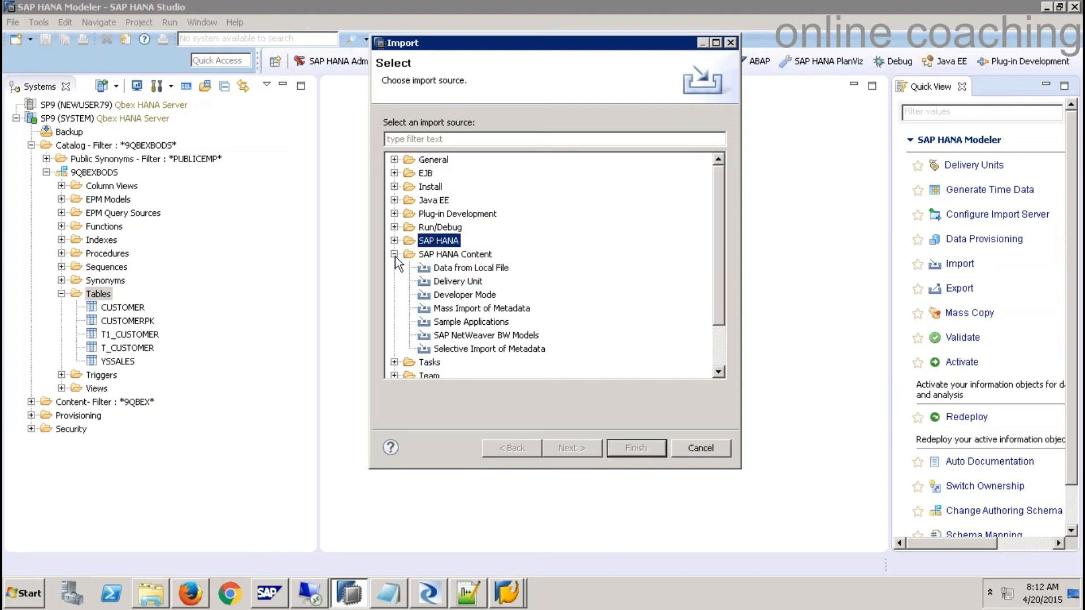
{"action": "left_click", "coordinate": [472, 269]}
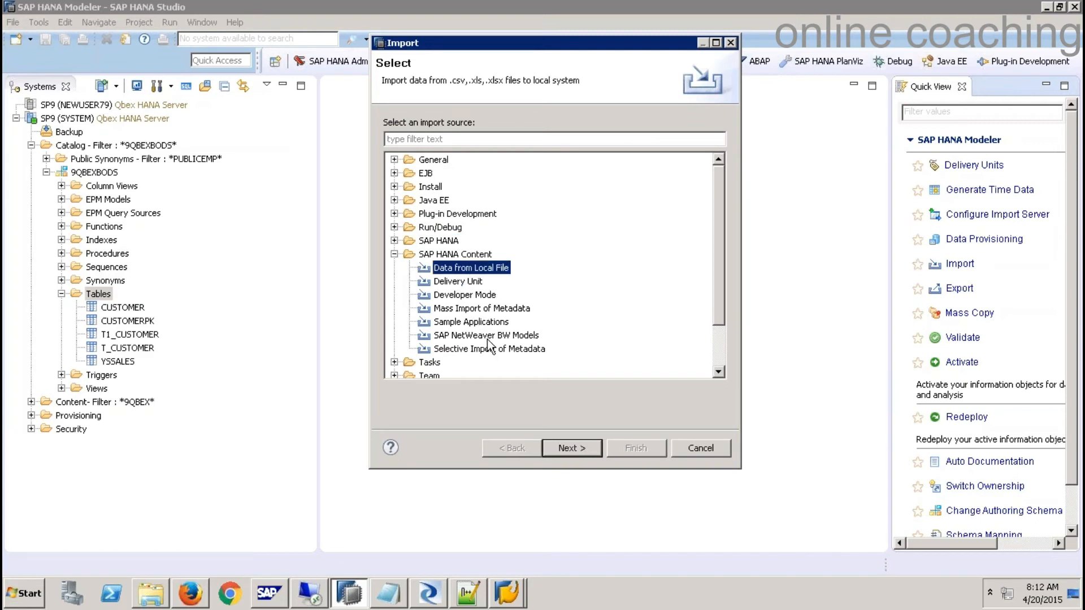
{"action": "left_click", "coordinate": [508, 312]}
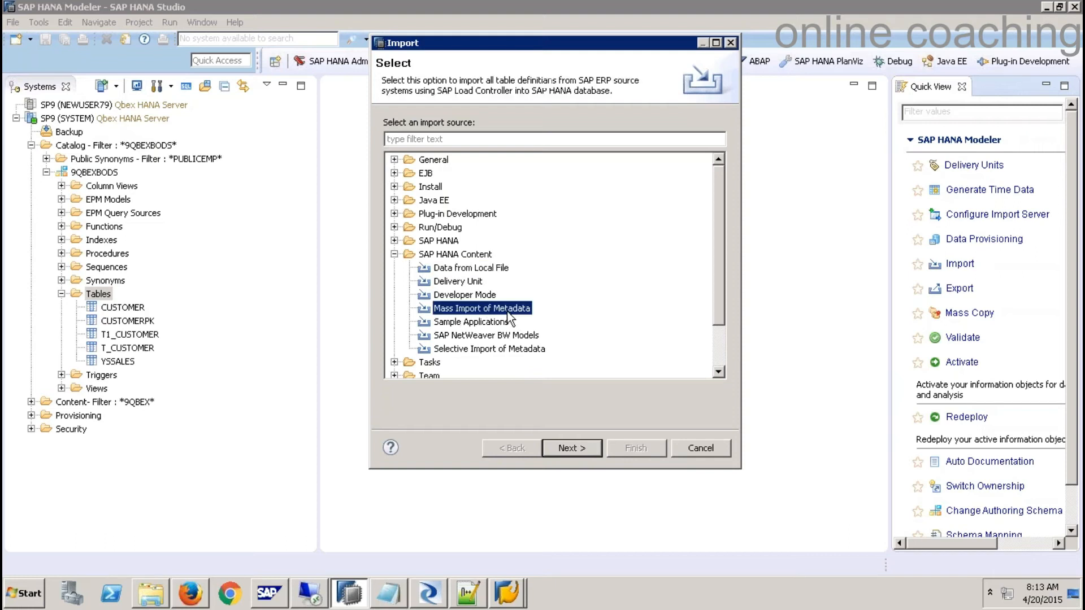
{"action": "left_click", "coordinate": [480, 270]}
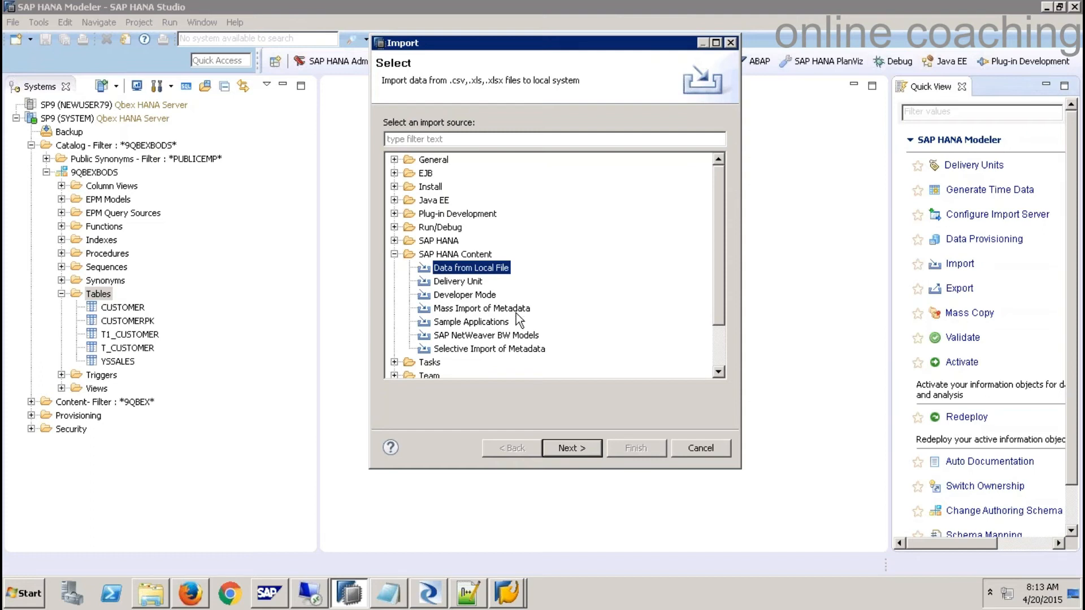
{"action": "left_click", "coordinate": [465, 309]}
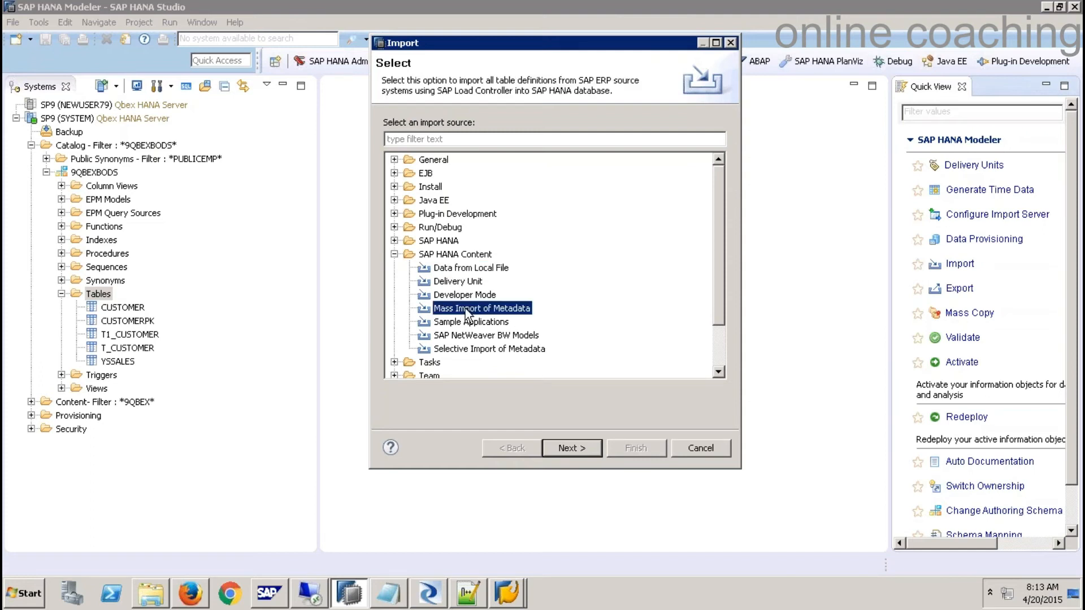
{"action": "left_click", "coordinate": [496, 350]}
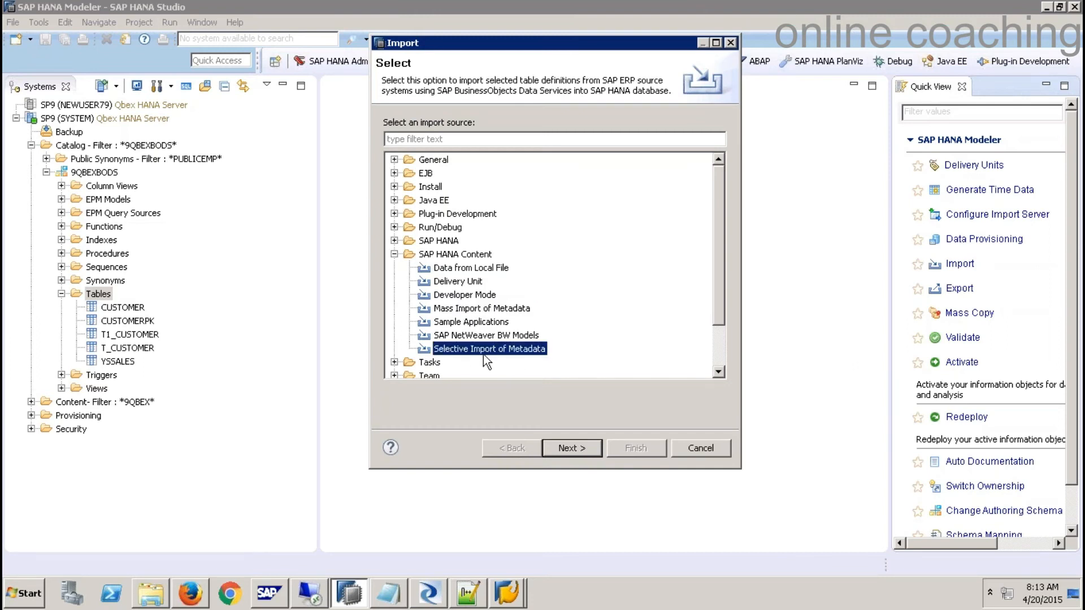
{"action": "left_click", "coordinate": [578, 450]}
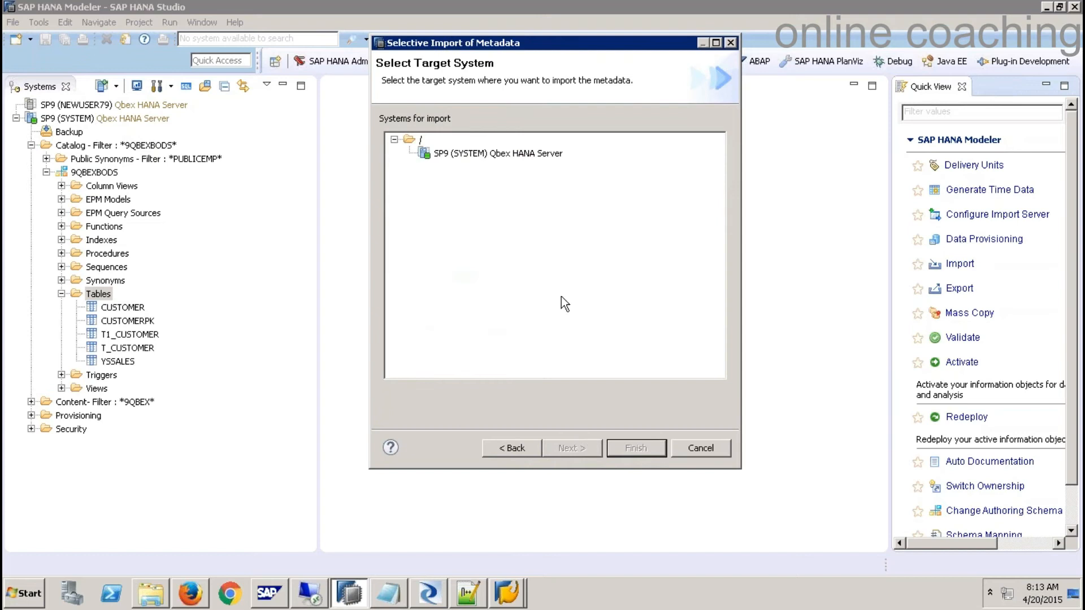
- Target SP9, keep DS_ECCAPP as the source connection, and import Tables
{"action": "left_click", "coordinate": [529, 155]}
{"action": "left_click", "coordinate": [572, 448]}
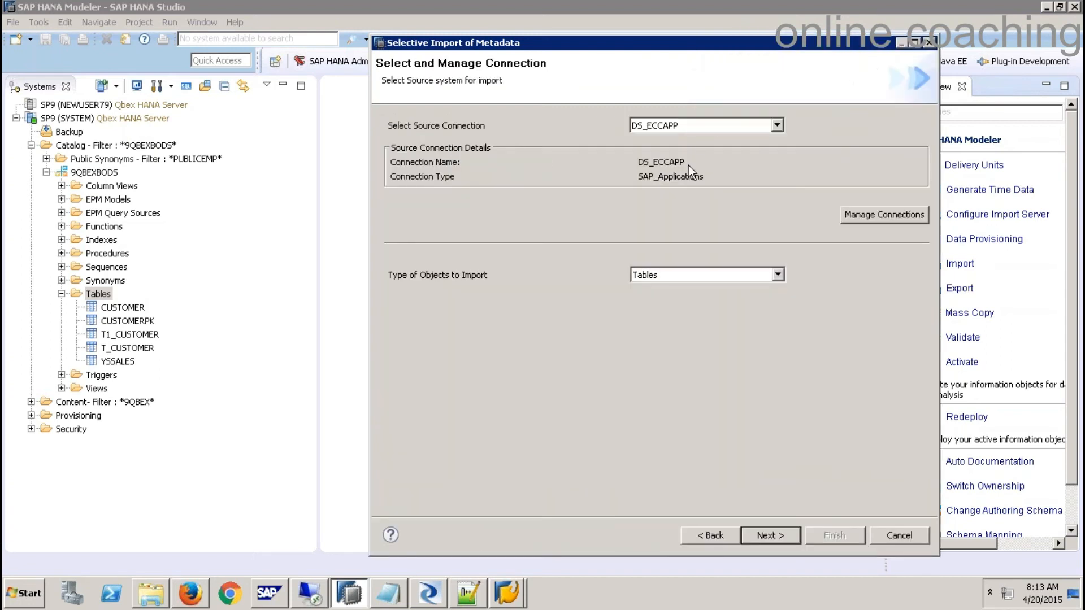
{"action": "left_click", "coordinate": [779, 127]}
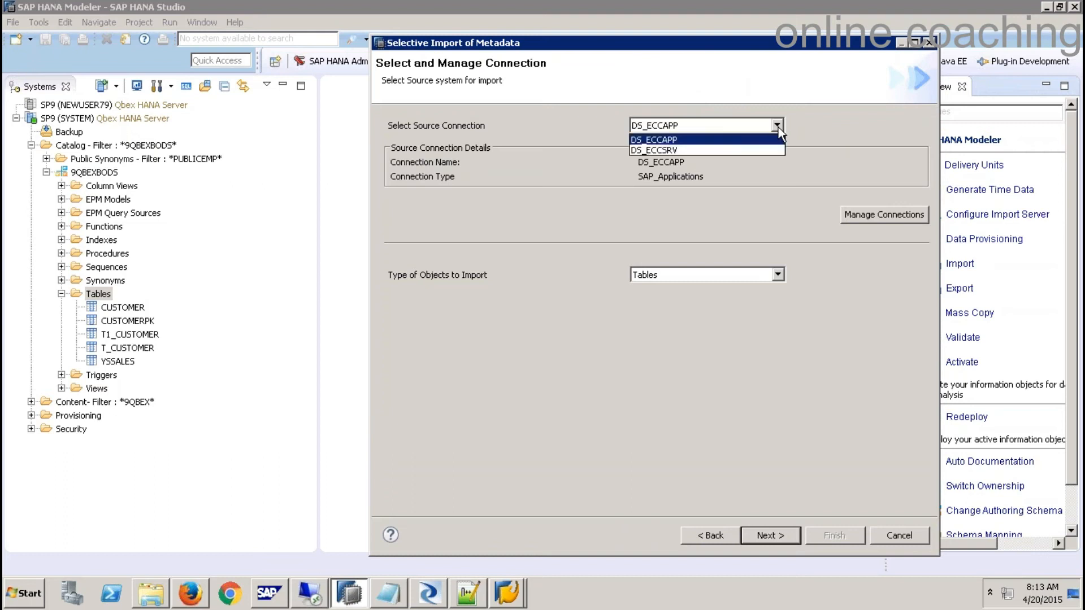
{"action": "left_click", "coordinate": [687, 140]}
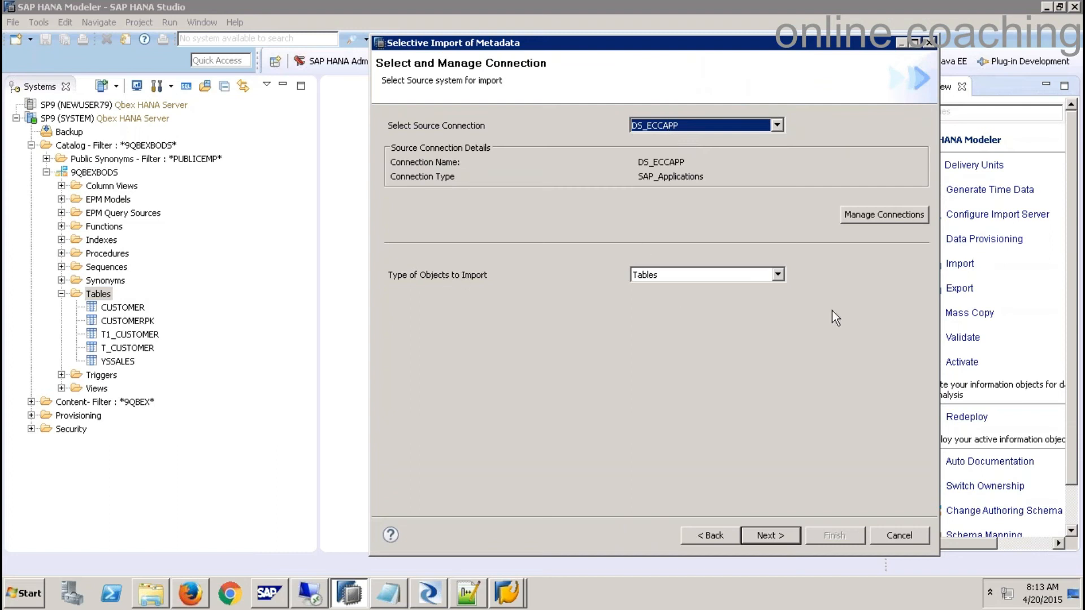
{"action": "left_click", "coordinate": [778, 275]}
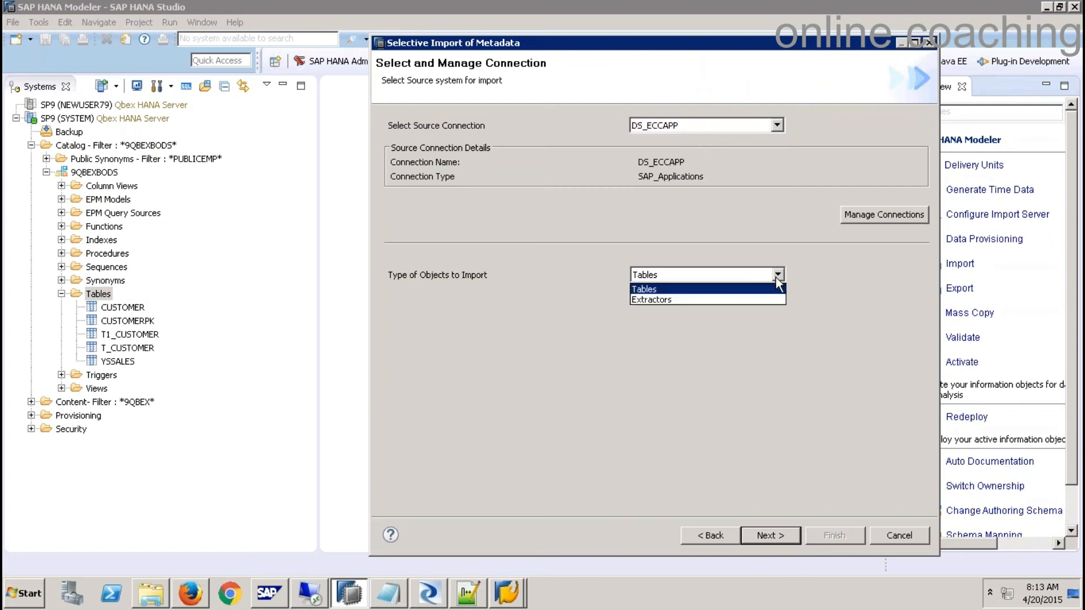
{"action": "left_click", "coordinate": [710, 290]}
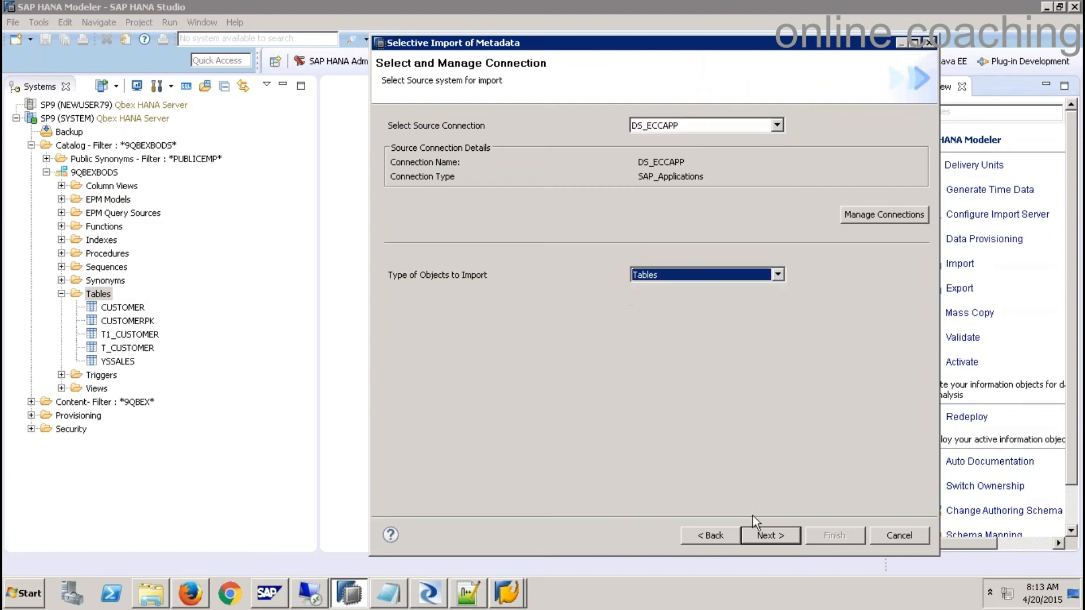
{"action": "left_click", "coordinate": [770, 535]}
- Find and add the YSALES table, targeting the 9QBEXBODS schema
{"action": "left_click", "coordinate": [481, 142]}
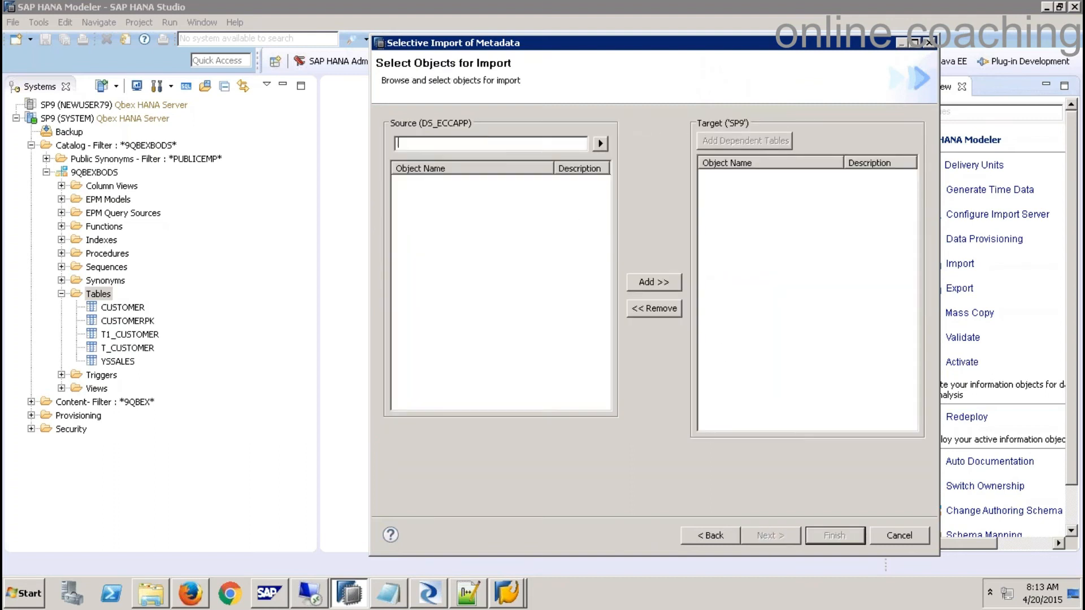
{"action": "type", "text": "YSALES"}
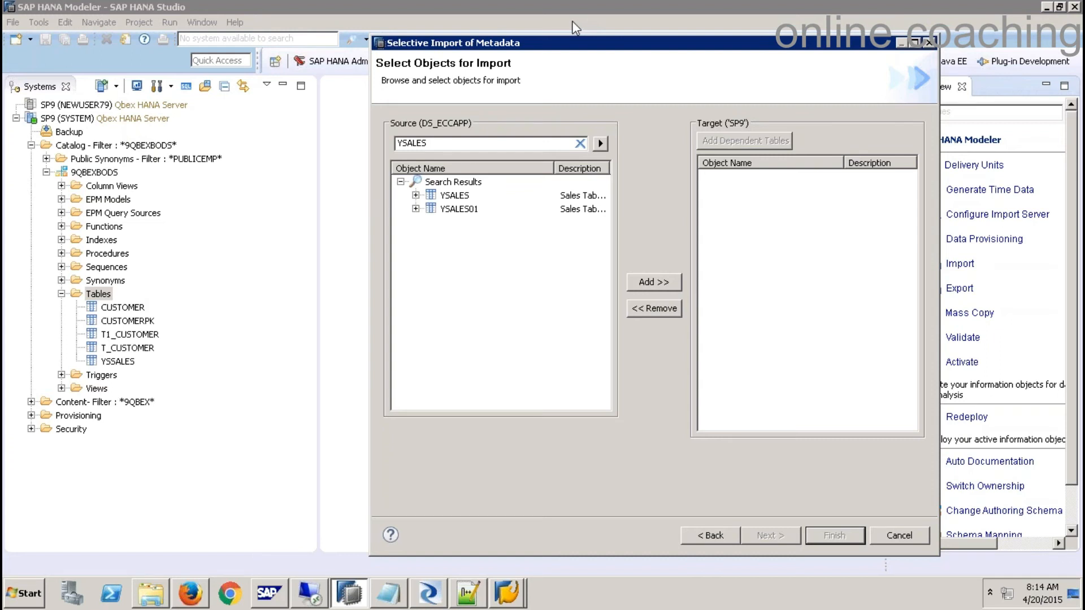
{"action": "left_click", "coordinate": [456, 195]}
{"action": "left_click", "coordinate": [663, 283]}
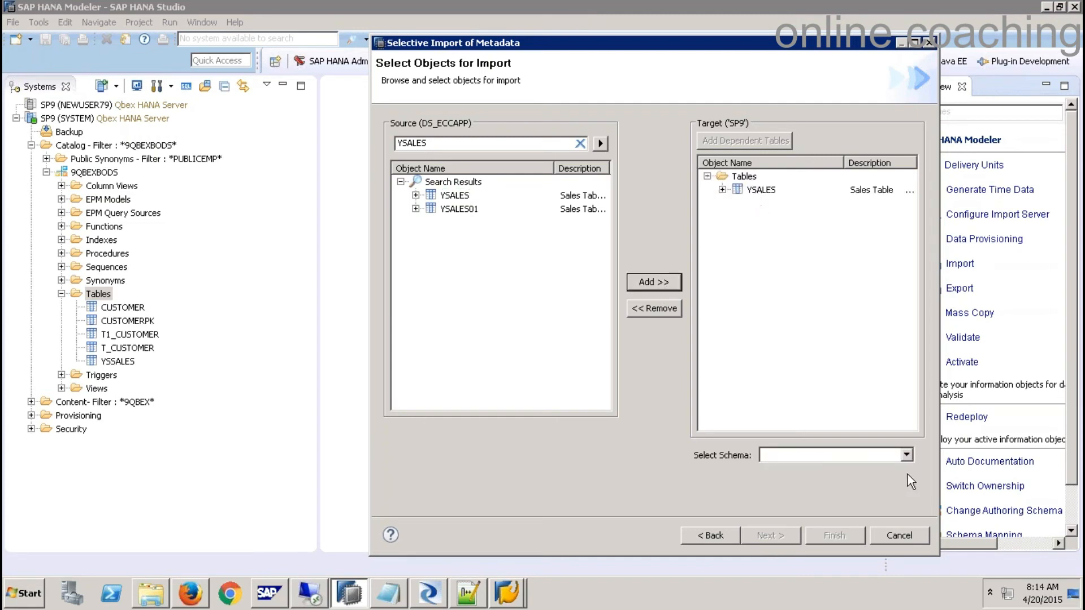
{"action": "left_click", "coordinate": [907, 456]}
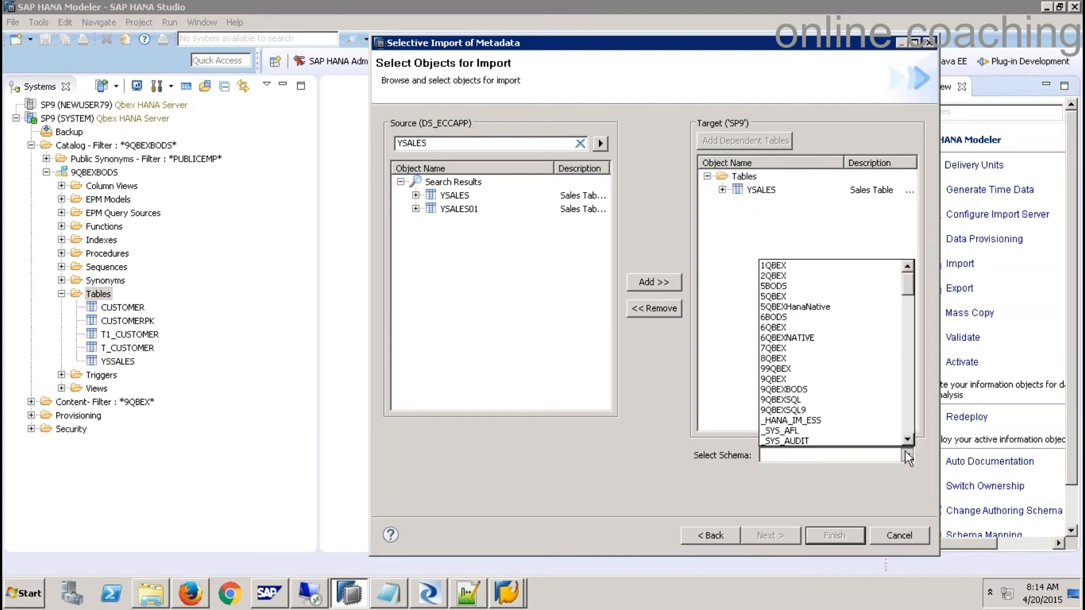
{"action": "left_click", "coordinate": [784, 390]}
- Validate the YSALES table and run the selective import
{"action": "left_click", "coordinate": [775, 537]}
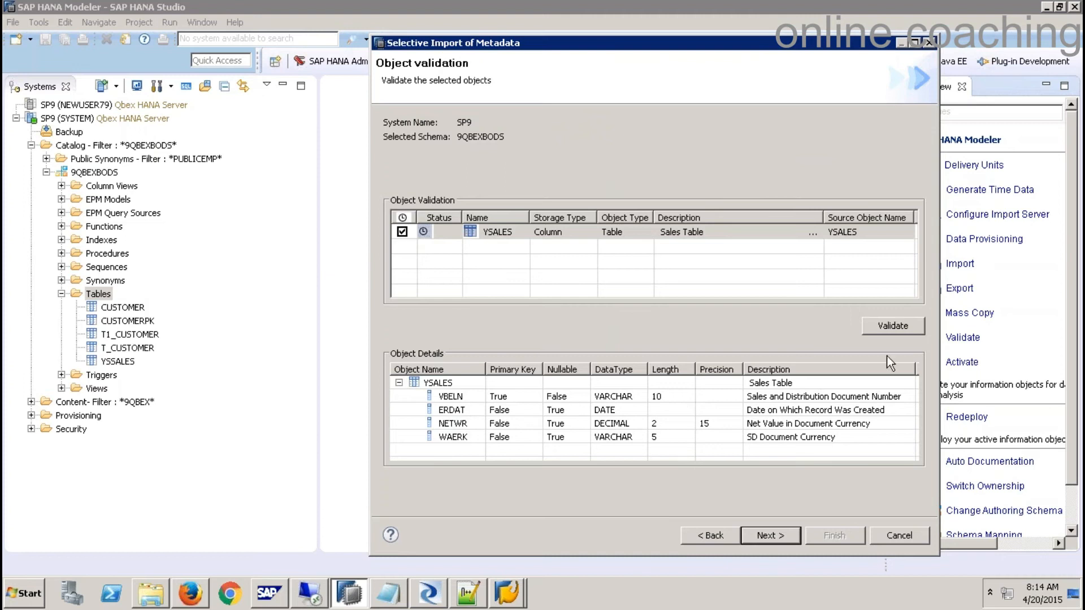
{"action": "left_click", "coordinate": [897, 326]}
{"action": "left_click", "coordinate": [769, 535]}
{"action": "left_click", "coordinate": [835, 537]}
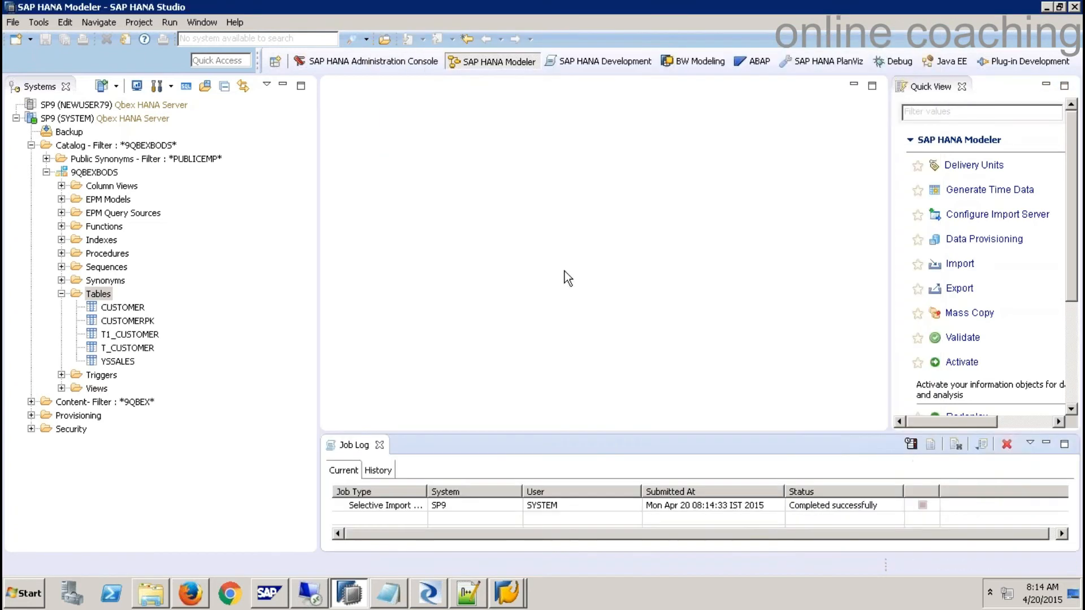
- Refresh the Tables folder and open the YSALES definition with its four columns
{"action": "right_click", "coordinate": [101, 296]}
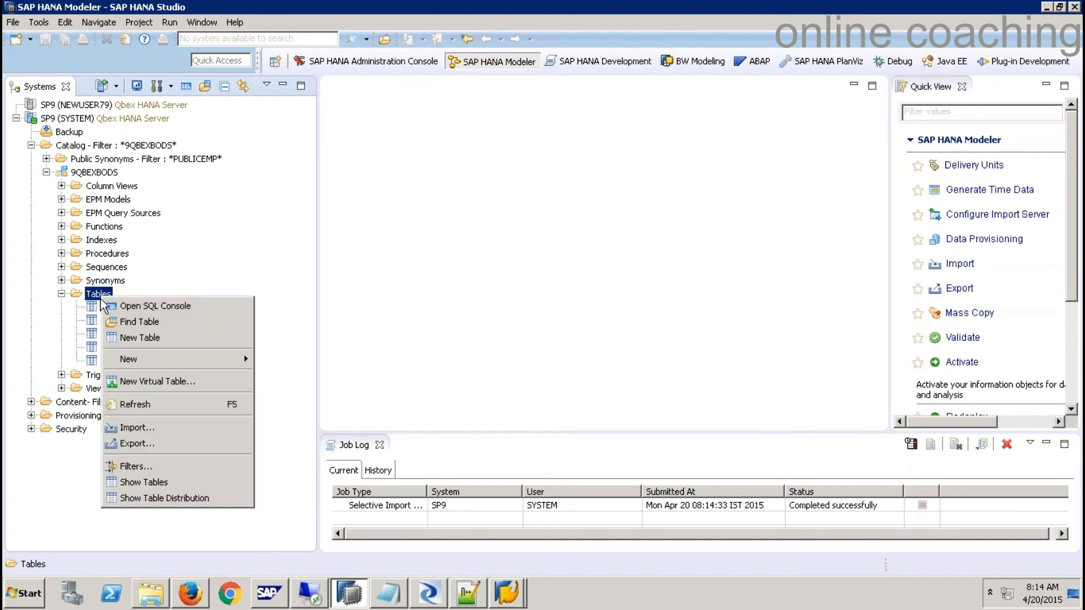
{"action": "left_click", "coordinate": [147, 404]}
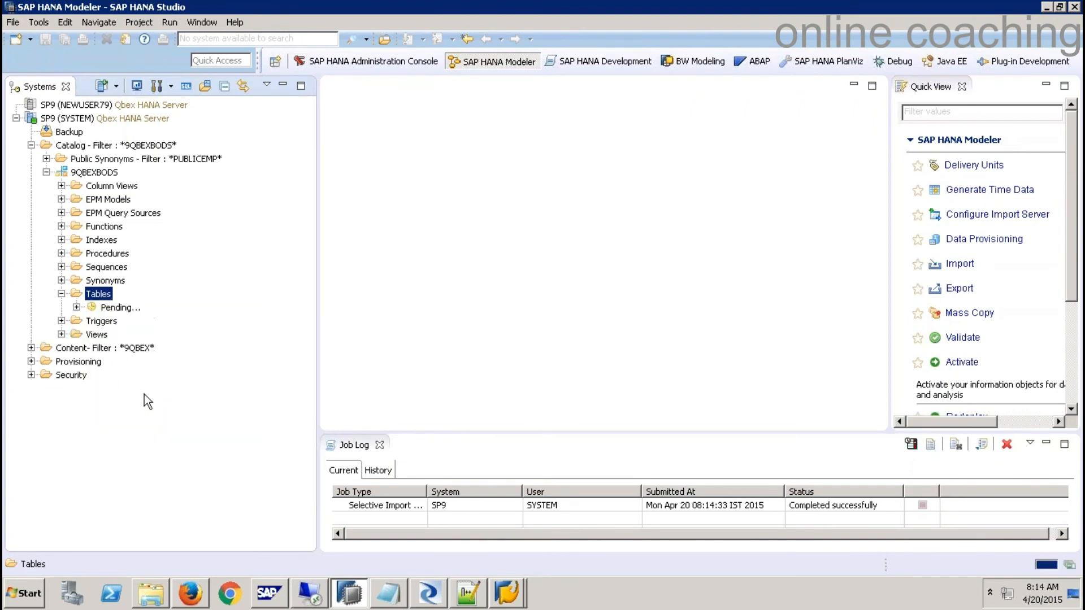
{"action": "right_click", "coordinate": [126, 365]}
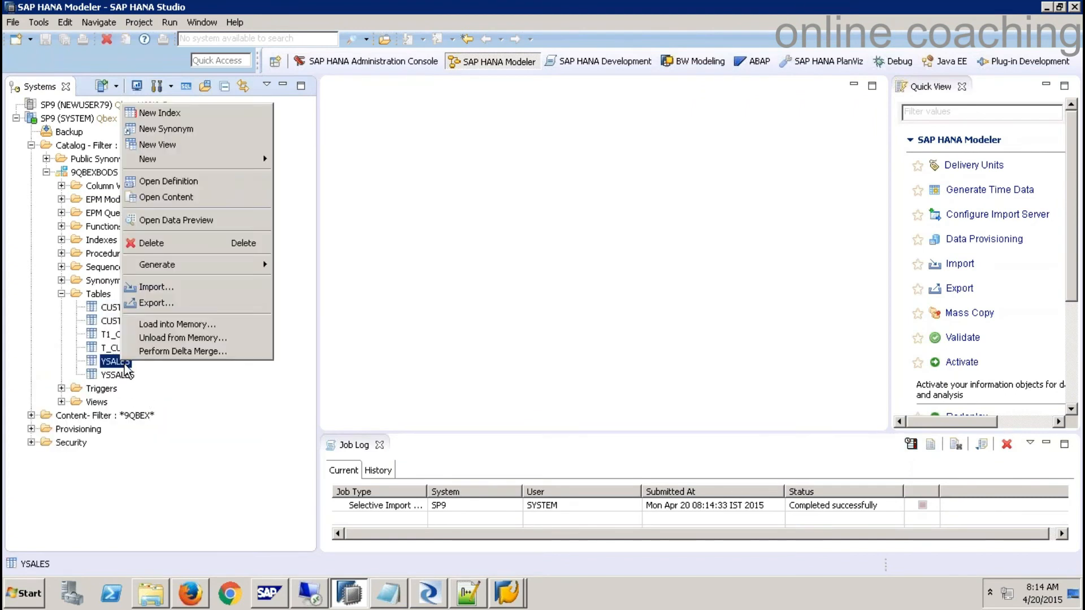
{"action": "left_click", "coordinate": [238, 182]}
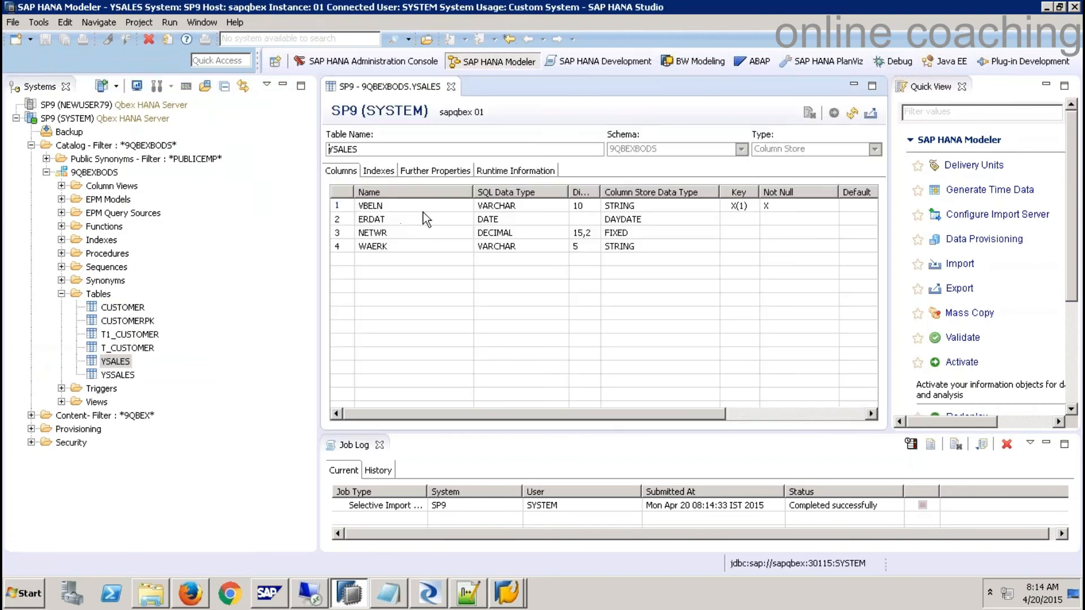
- Preview the YSALES data to confirm it has no rows yet
{"action": "left_click", "coordinate": [127, 360]}
{"action": "right_click", "coordinate": [126, 360]}
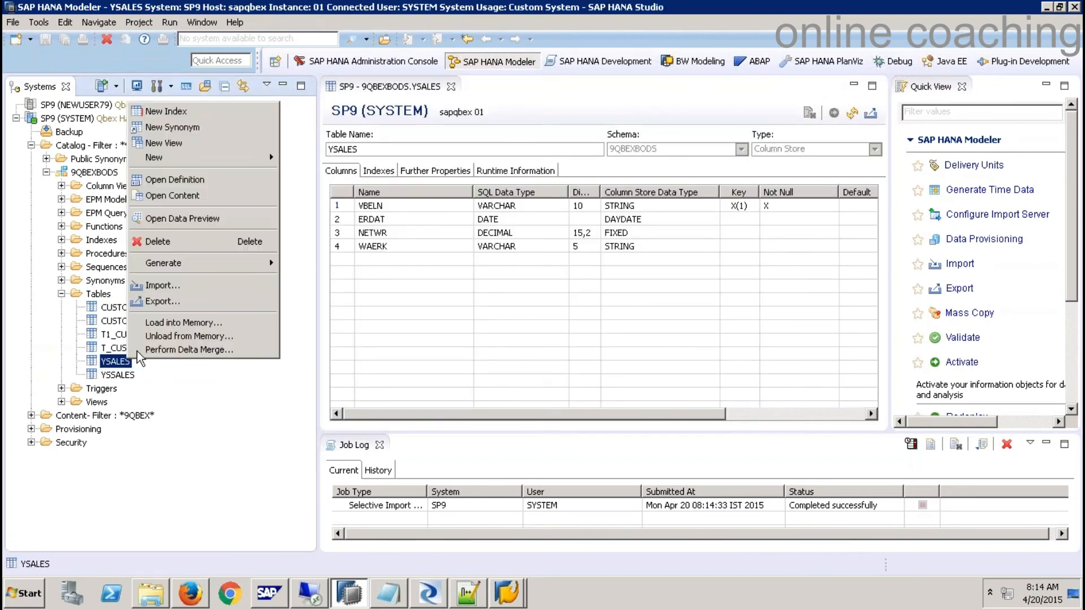
{"action": "left_click", "coordinate": [187, 219]}
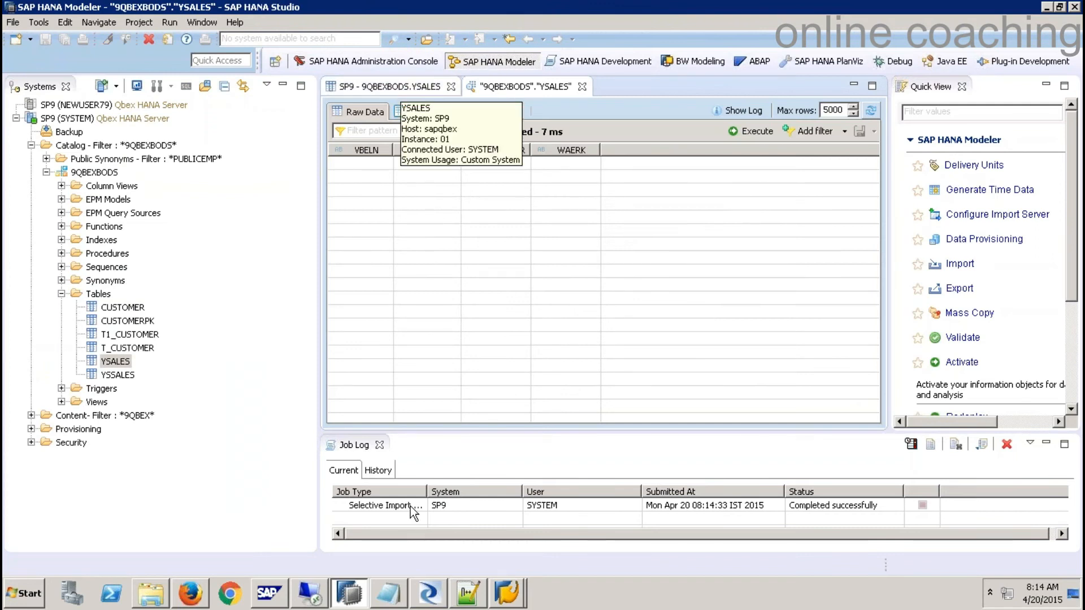
{"action": "left_click", "coordinate": [429, 594]}
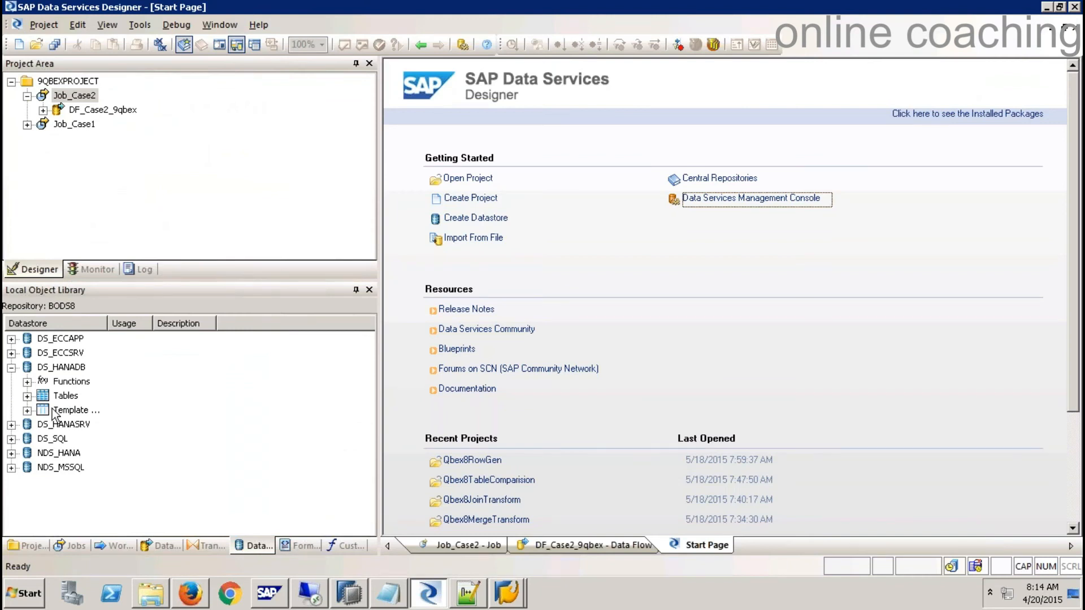
- Import table YSALES by name into DS_HANADB with owner 9QBEXBODS
{"action": "left_click", "coordinate": [68, 368]}
{"action": "left_click", "coordinate": [69, 398]}
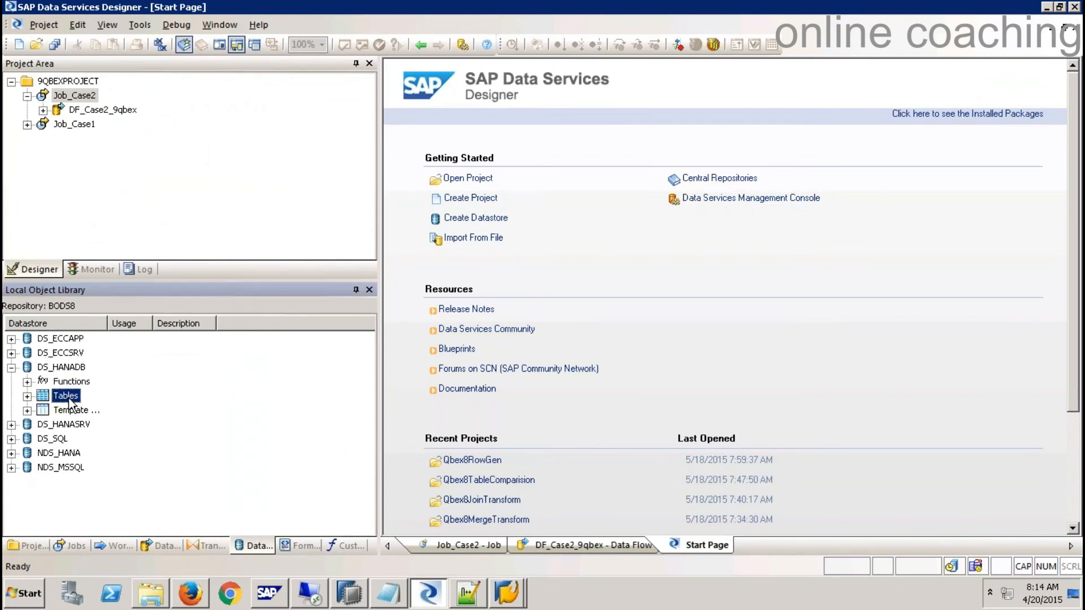
{"action": "right_click", "coordinate": [70, 402]}
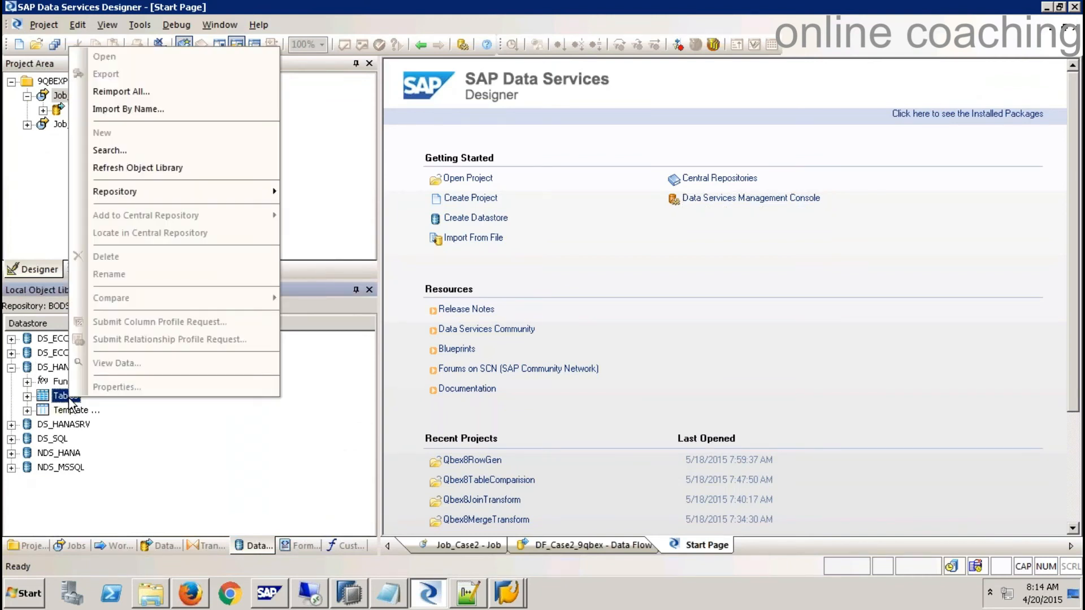
{"action": "left_click", "coordinate": [138, 108]}
{"action": "type", "text": "YSALES"}
{"action": "key", "text": "Tab"}
{"action": "type", "text": "9QB"}
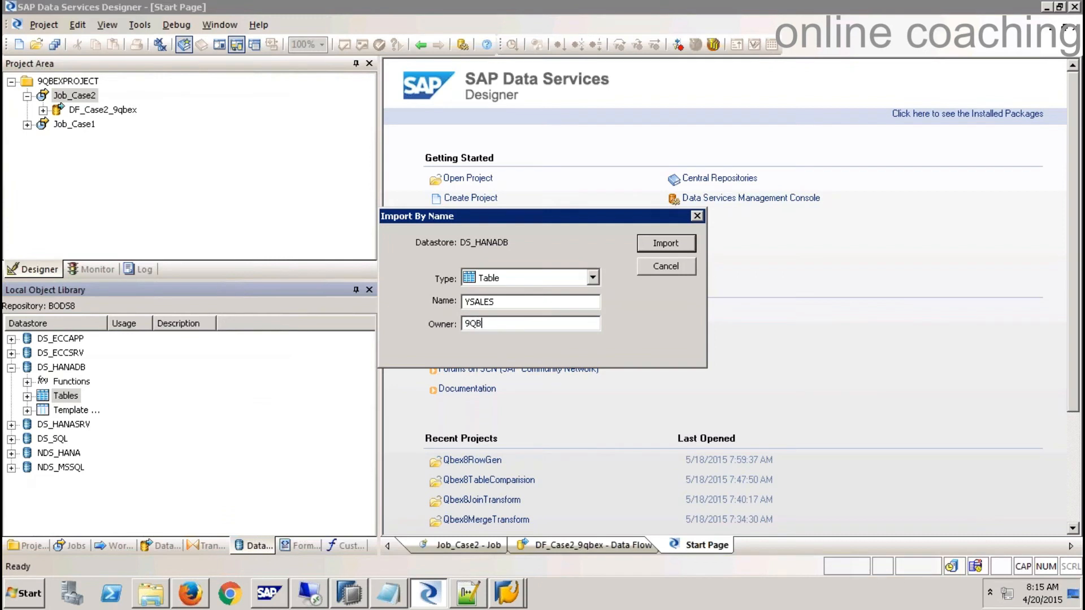
{"action": "type", "text": "EXBODS"}
- Import the HANA YSALES table and make it the target fed by the ECC YSALES source
{"action": "left_click", "coordinate": [655, 244]}
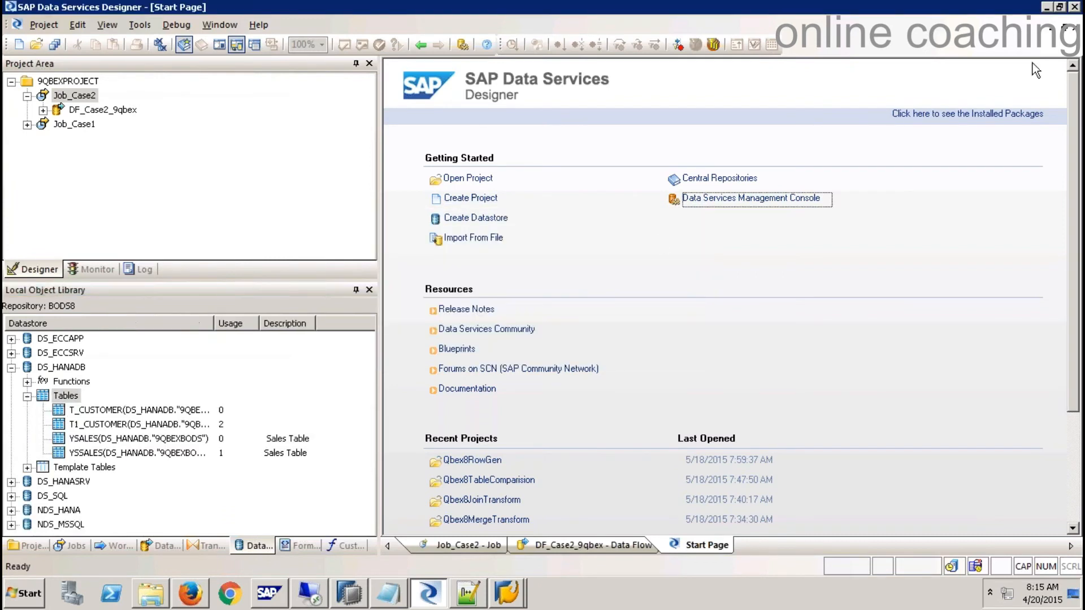
{"action": "left_click", "coordinate": [1071, 28]}
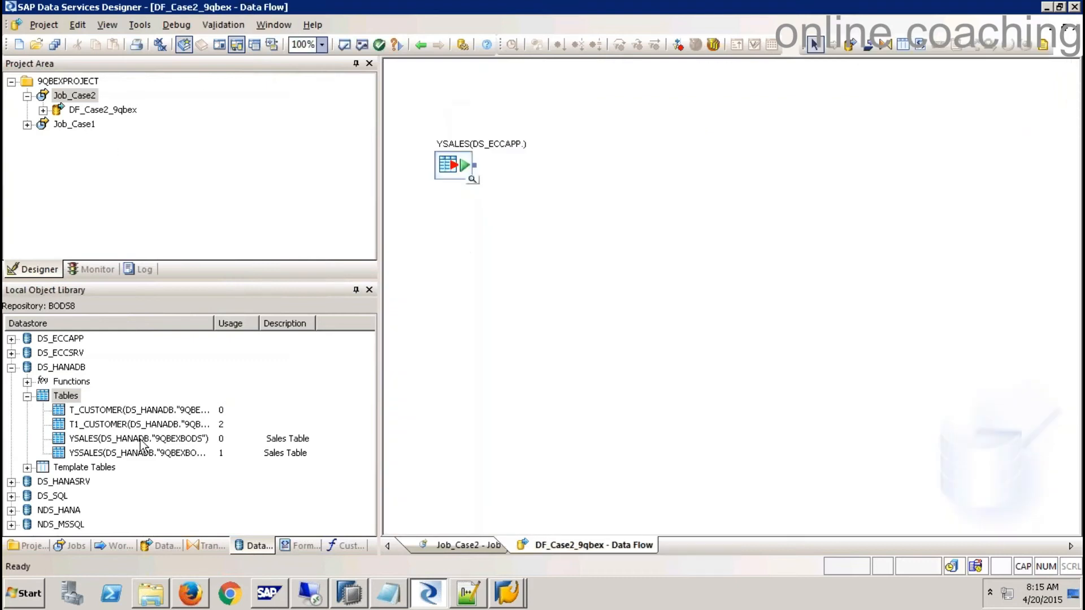
{"action": "left_click", "coordinate": [99, 444]}
{"action": "left_click_drag", "start_coordinate": [99, 443], "coordinate": [748, 178]}
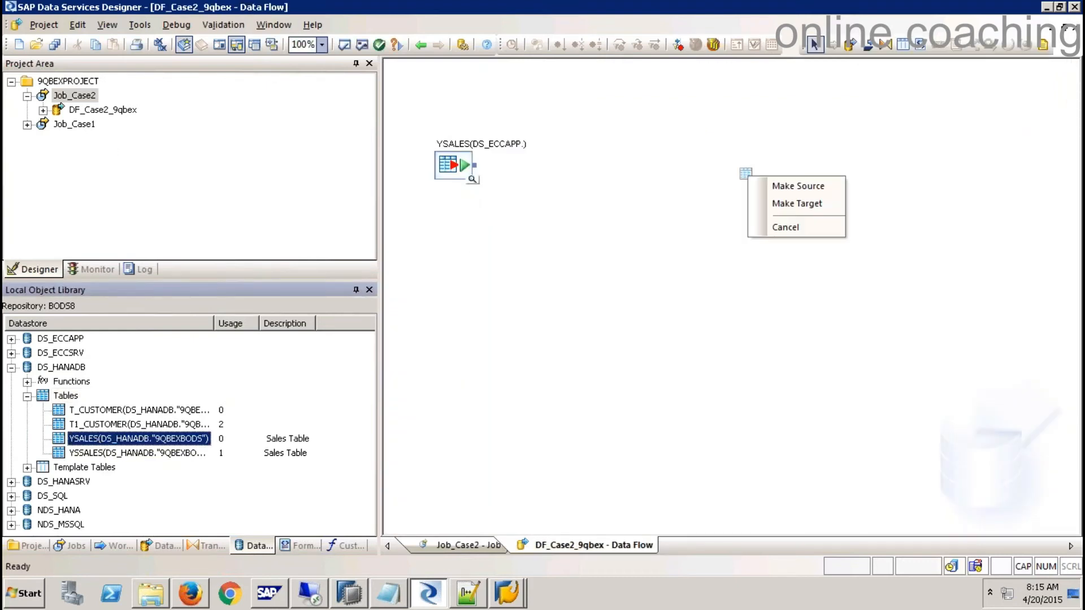
{"action": "left_click", "coordinate": [816, 206]}
{"action": "left_click_drag", "start_coordinate": [475, 165], "coordinate": [757, 205]}
- Save all changes and execute Job_Case2 with the default execution properties
{"action": "right_click", "coordinate": [86, 99]}
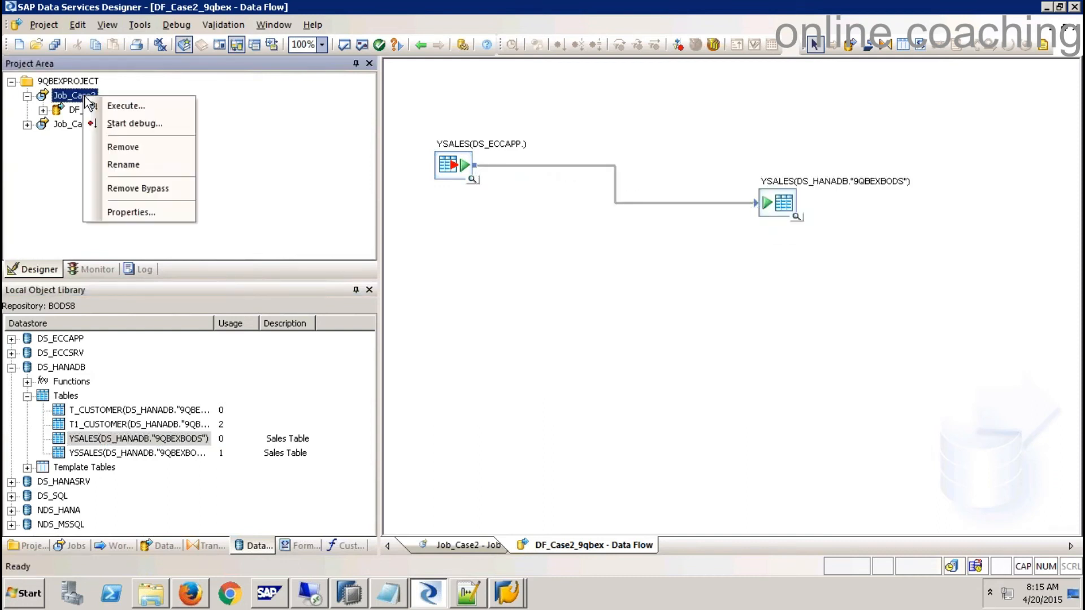
{"action": "left_click", "coordinate": [126, 106]}
{"action": "left_click", "coordinate": [444, 380]}
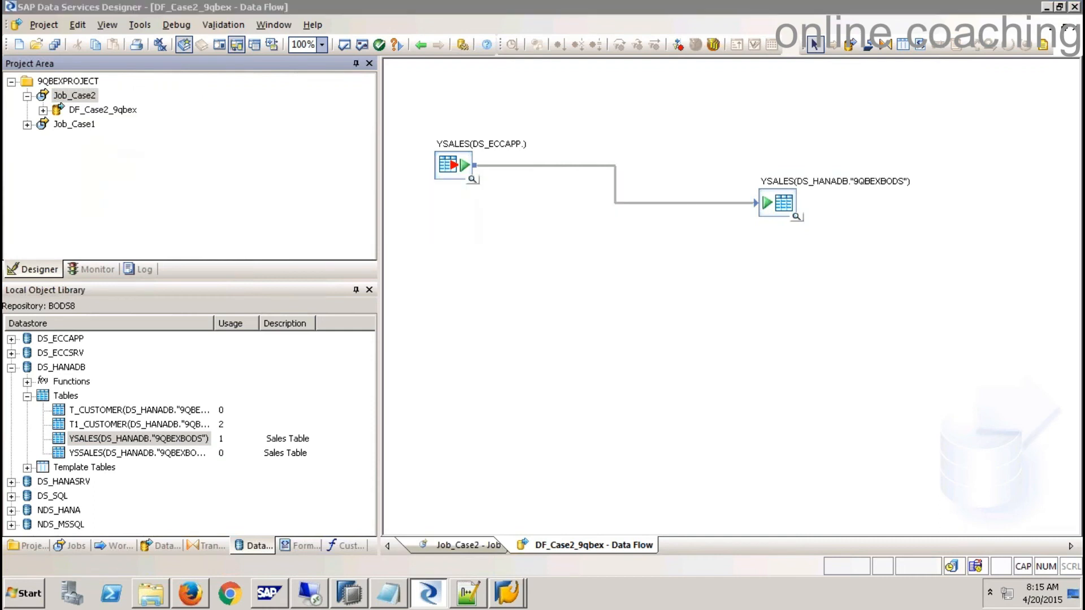
{"action": "left_click", "coordinate": [626, 487]}
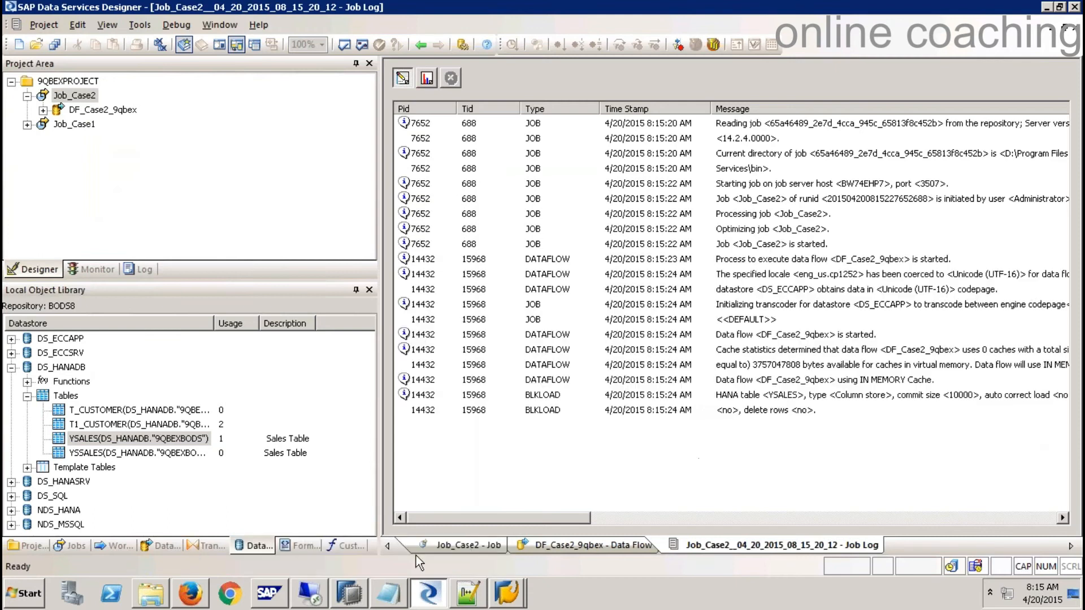
{"action": "left_click", "coordinate": [354, 598]}
{"action": "left_click", "coordinate": [751, 133]}
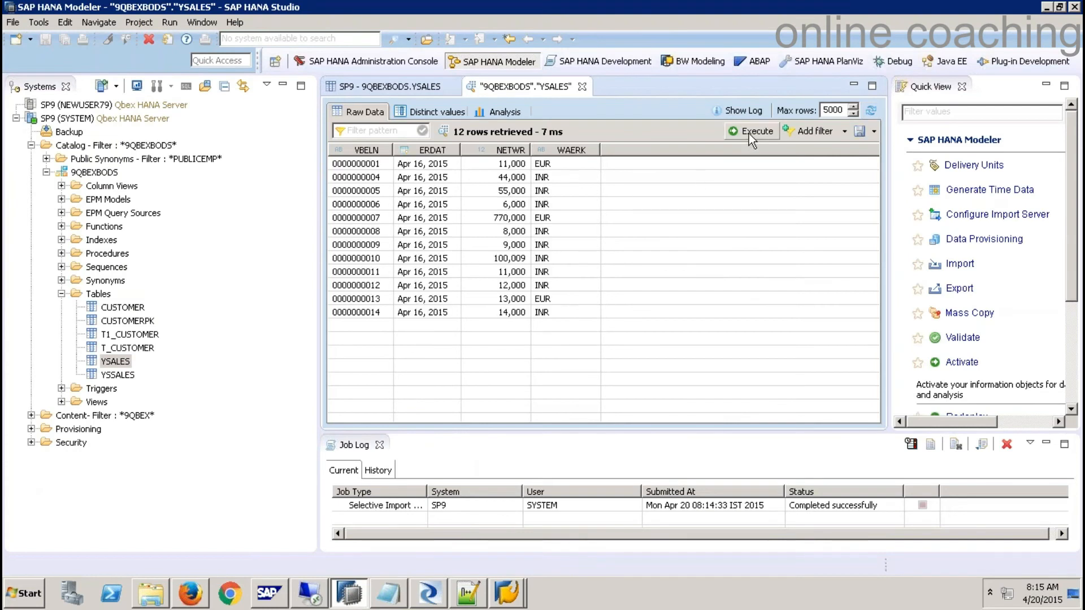
{"action": "left_click", "coordinate": [382, 314]}
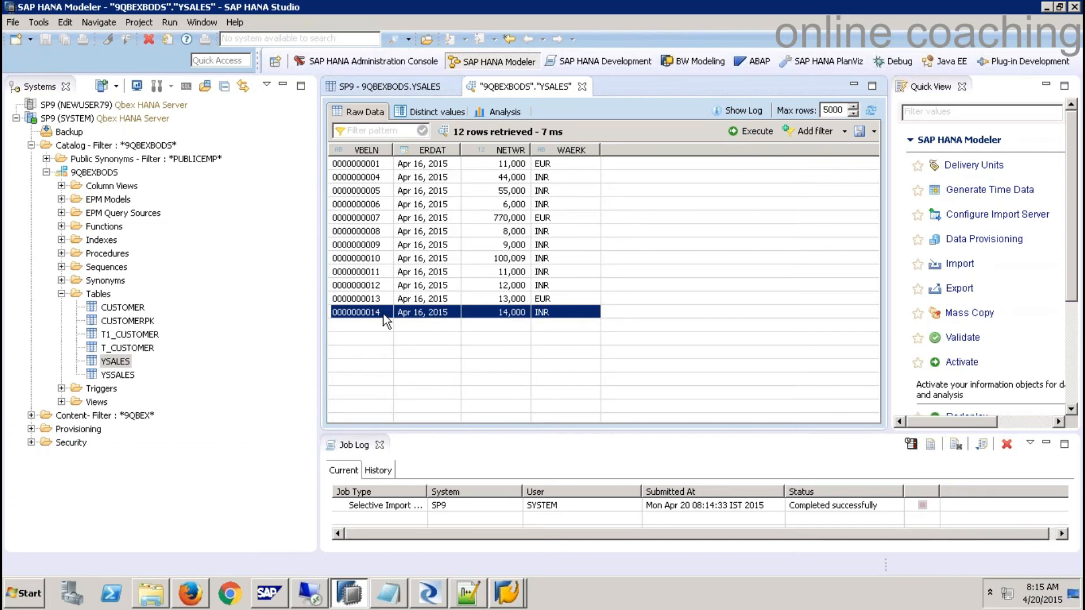
- Start an Import By Name on DS_HANADB with owner 9QBEXBODS, then cancel it
{"action": "left_click", "coordinate": [430, 601]}
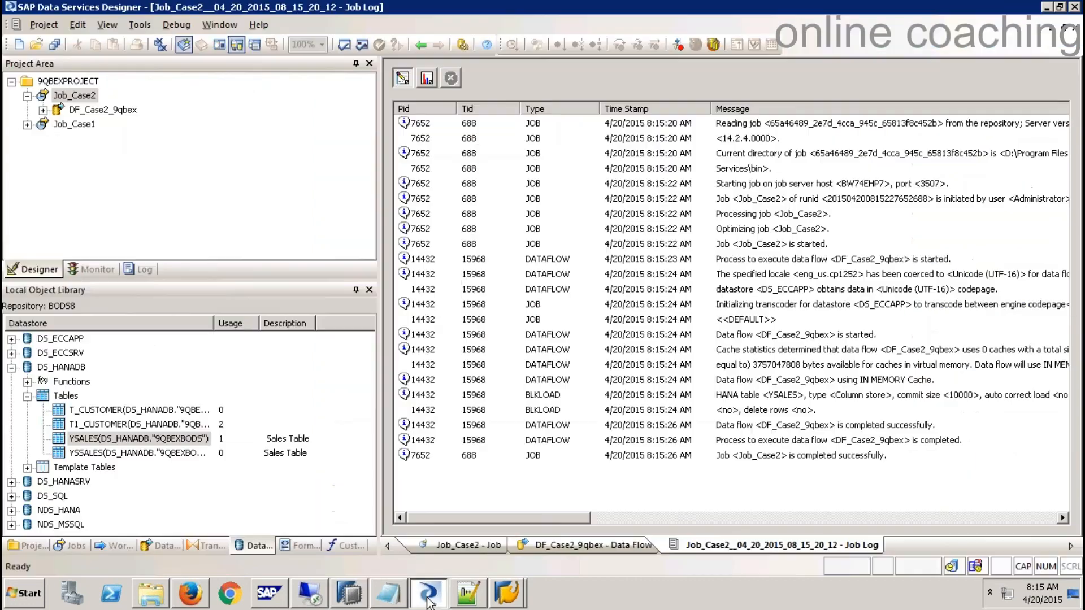
{"action": "right_click", "coordinate": [64, 395]}
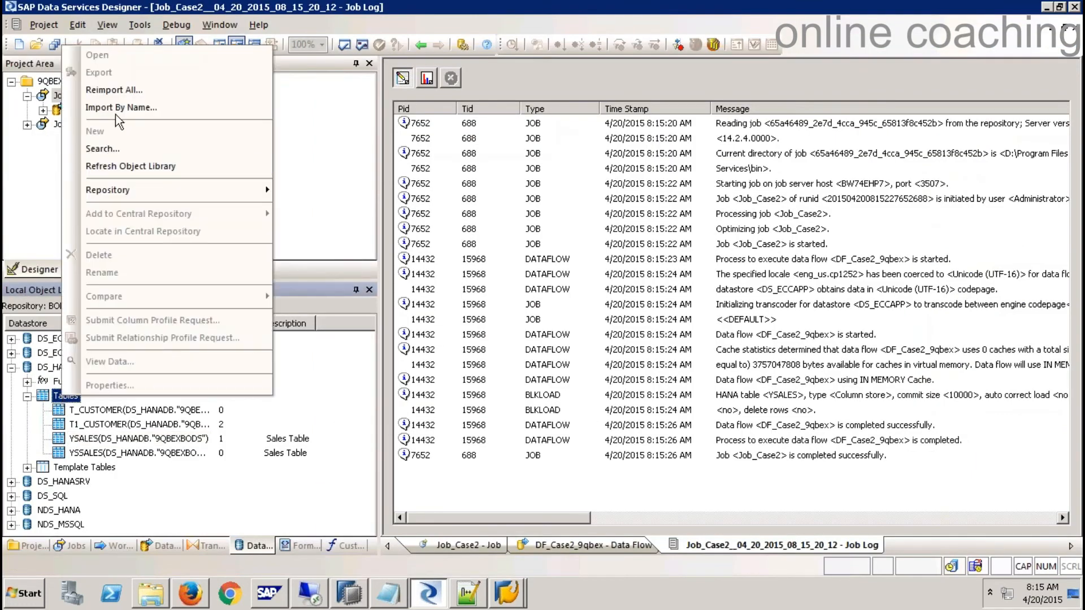
{"action": "left_click", "coordinate": [122, 108]}
{"action": "left_click_drag", "start_coordinate": [502, 324], "coordinate": [450, 323]}
{"action": "type", "text": "9"}
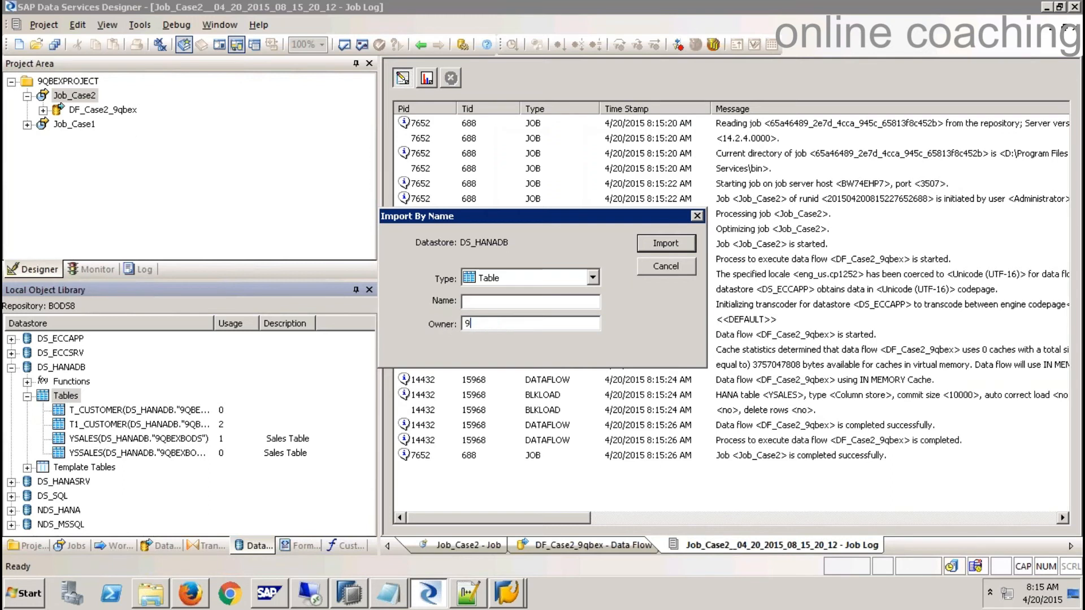
{"action": "type", "text": "QBEXBODS"}
{"action": "left_click", "coordinate": [517, 302]}
{"action": "left_click", "coordinate": [655, 269]}
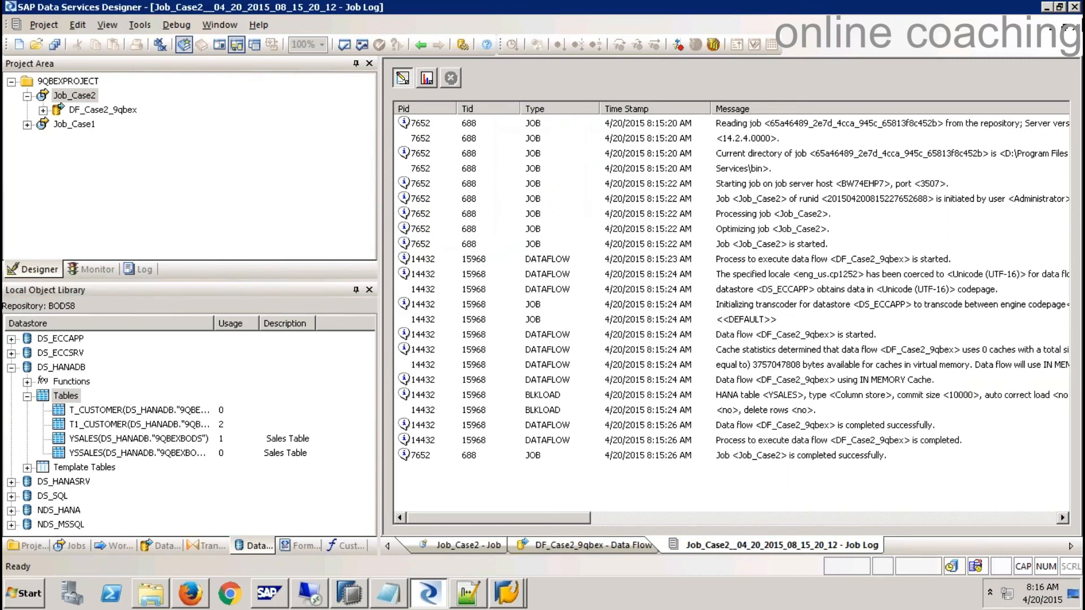
- Close the job log, DF_Case2_9qbex and Job_Case2 tabs, then select Job_Case2 in the project
{"action": "left_click", "coordinate": [1076, 28]}
{"action": "left_click", "coordinate": [1076, 28]}
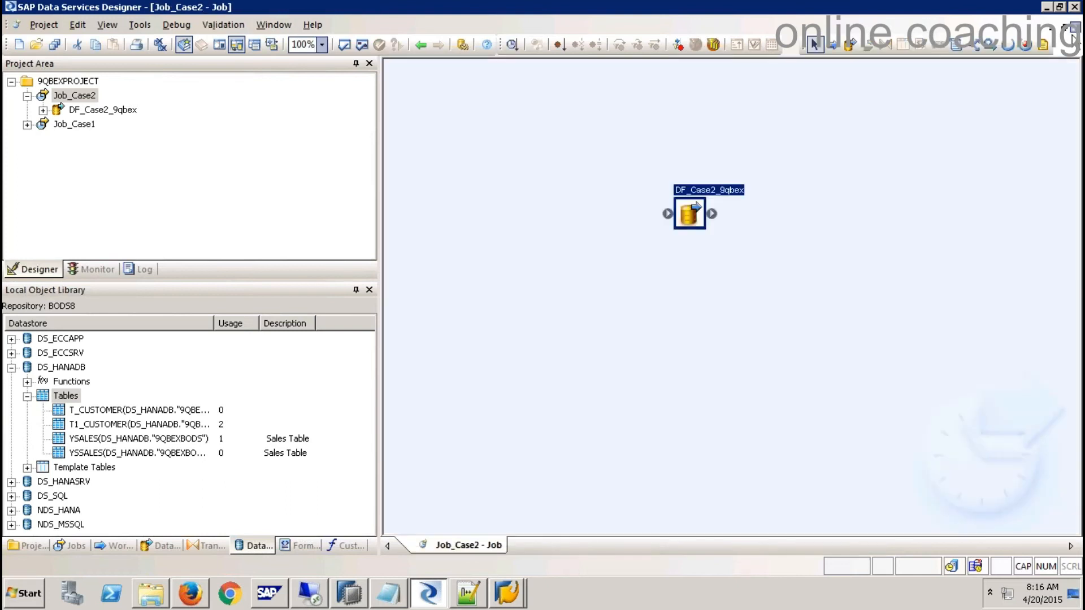
{"action": "left_click", "coordinate": [1076, 28]}
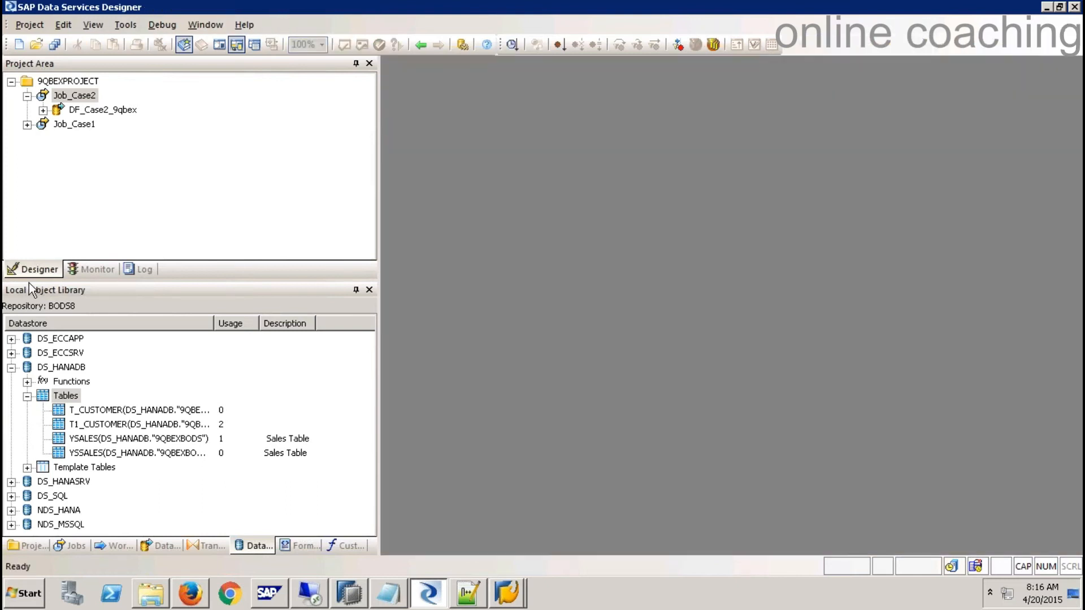
{"action": "left_click", "coordinate": [31, 99]}
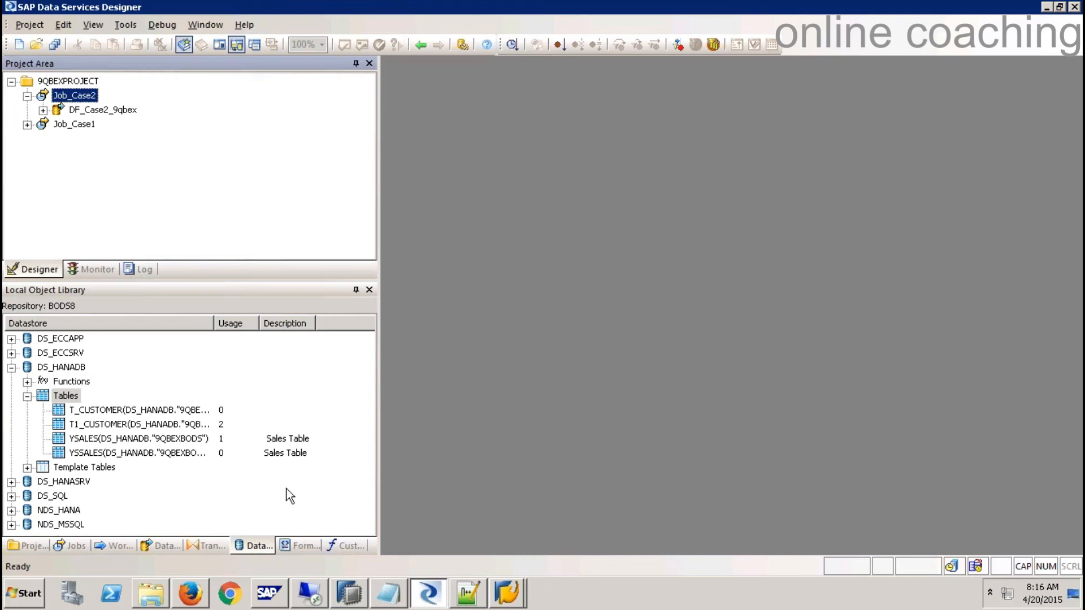
{"action": "left_click", "coordinate": [391, 593]}
- Add the note '- Case 3: SAP ECC [ODP Extractor] and load into HANA' with a dashed underline
{"action": "key", "text": "Return"}
{"action": "key", "text": "Return"}
{"action": "type", "text": "- Case 3: SAP ECC"}
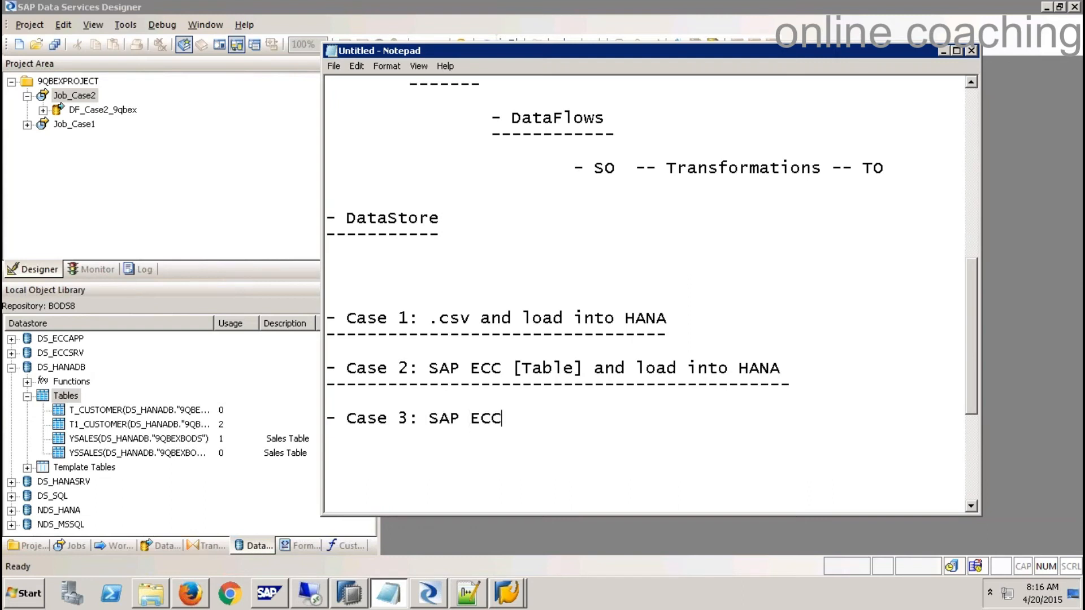
{"action": "type", "text": " [Extract"}
{"action": "key", "text": "BackSpace"}
{"action": "key", "text": "BackSpace"}
{"action": "key", "text": "BackSpace"}
{"action": "key", "text": "BackSpace"}
{"action": "key", "text": "BackSpace"}
{"action": "key", "text": "BackSpace"}
{"action": "key", "text": "BackSpace"}
{"action": "type", "text": "ODP Extractor] and load into HANA"}
{"action": "key", "text": "Return"}
{"action": "type", "text": "-"}
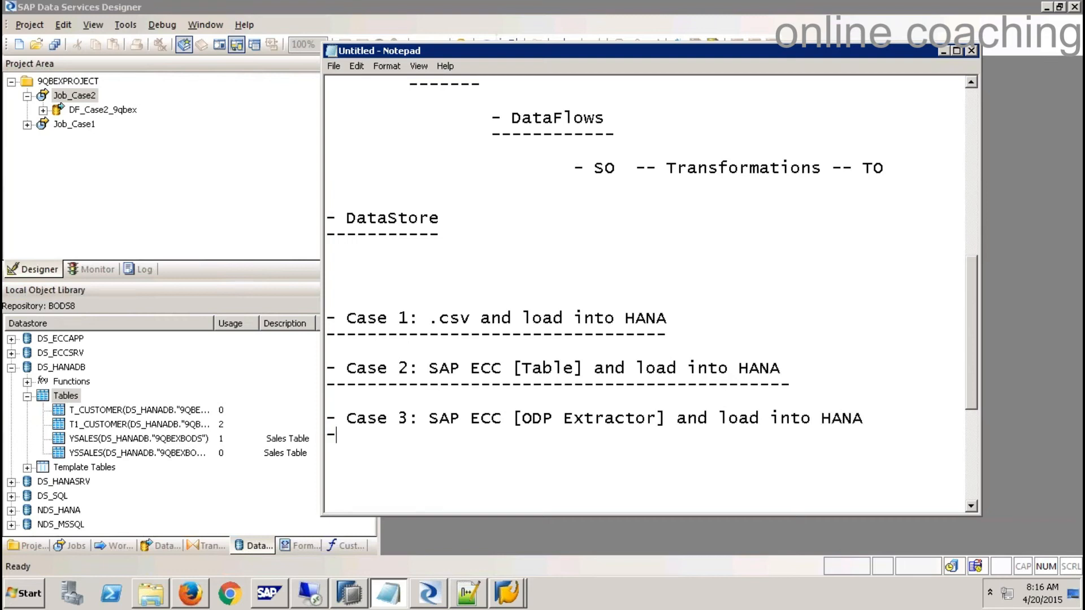
{"action": "type", "text": "----------------------------------------------------"}
{"action": "left_click", "coordinate": [554, 542]}
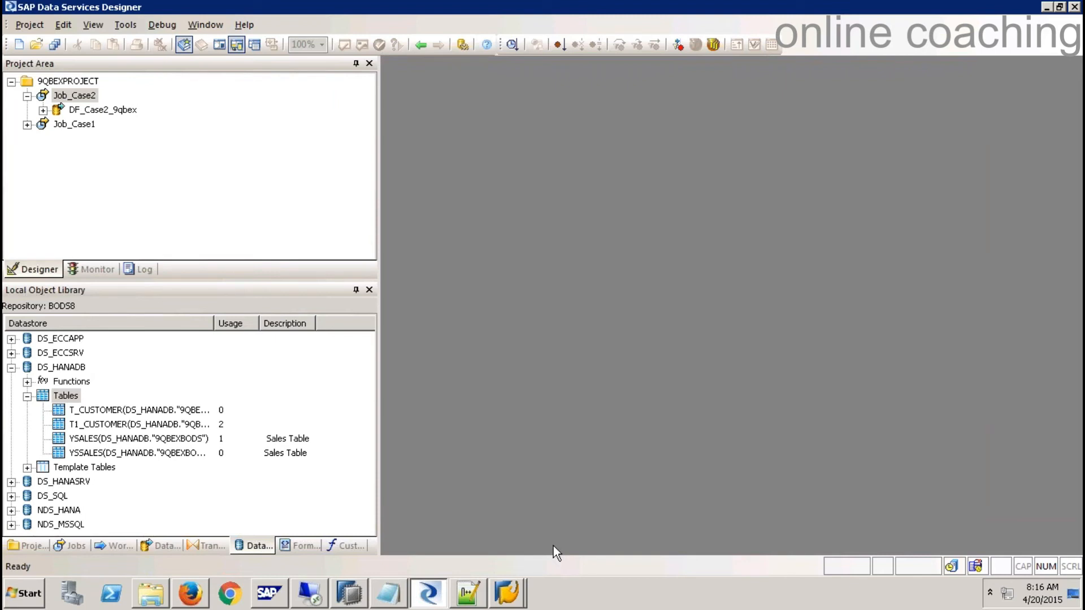
- Open the YSALES table definition from the Data Browser, showing fields VBELN, ERDAT, NETWR and WAERK
{"action": "left_click", "coordinate": [510, 598]}
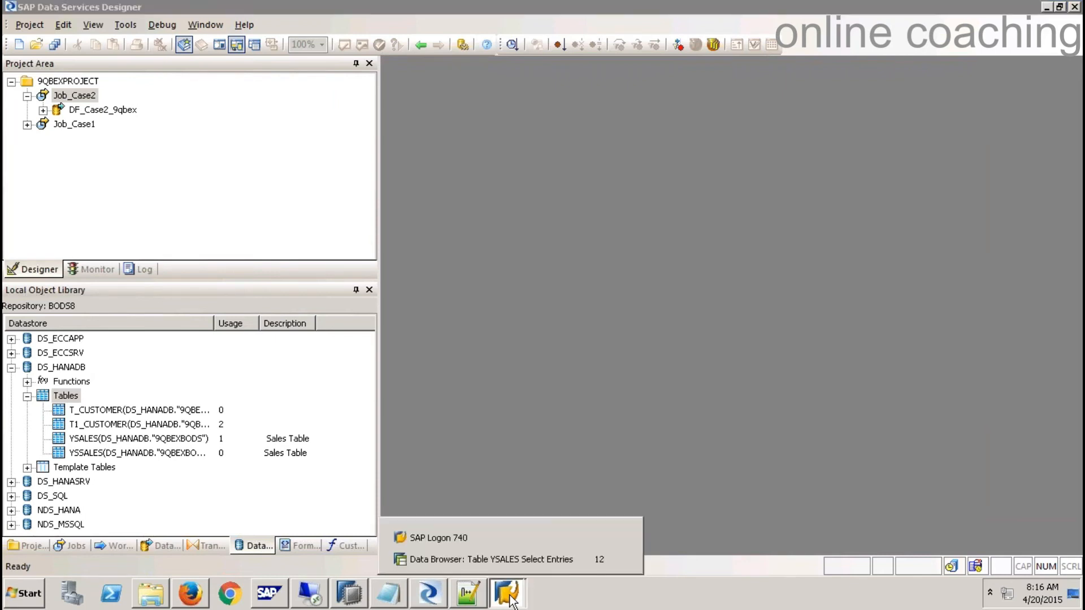
{"action": "left_click", "coordinate": [531, 564]}
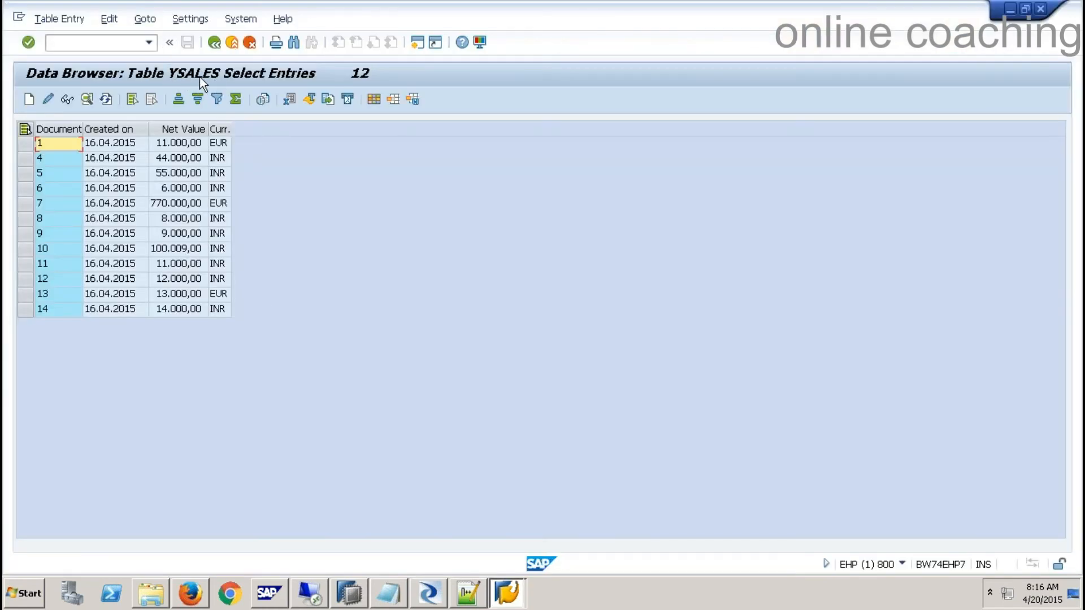
{"action": "left_click", "coordinate": [214, 43]}
{"action": "left_click", "coordinate": [213, 43]}
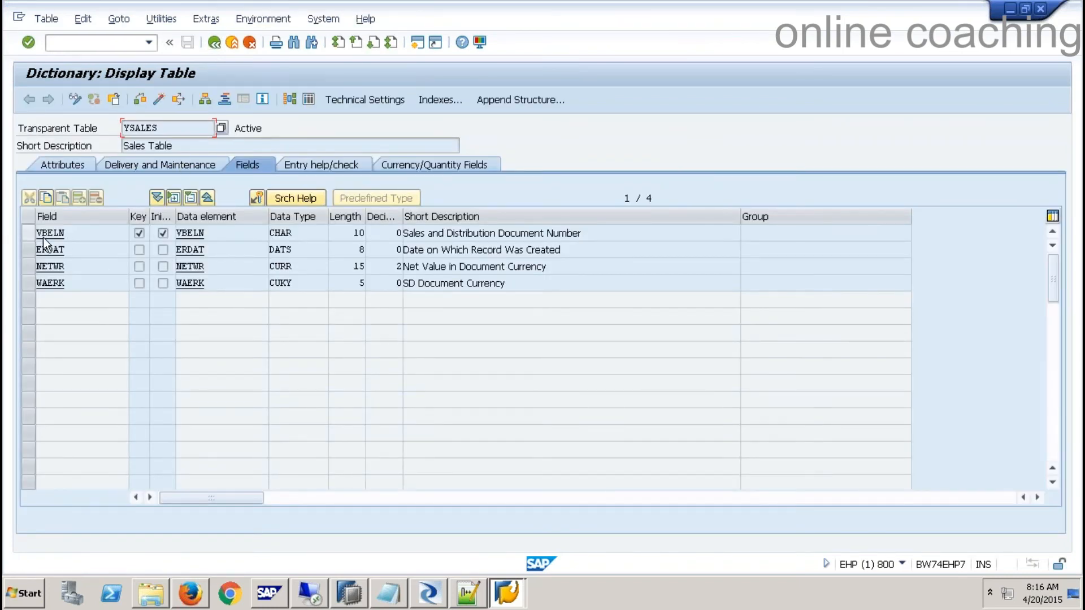
{"action": "left_click", "coordinate": [72, 233]}
{"action": "left_click_drag", "start_coordinate": [92, 231], "coordinate": [37, 232]}
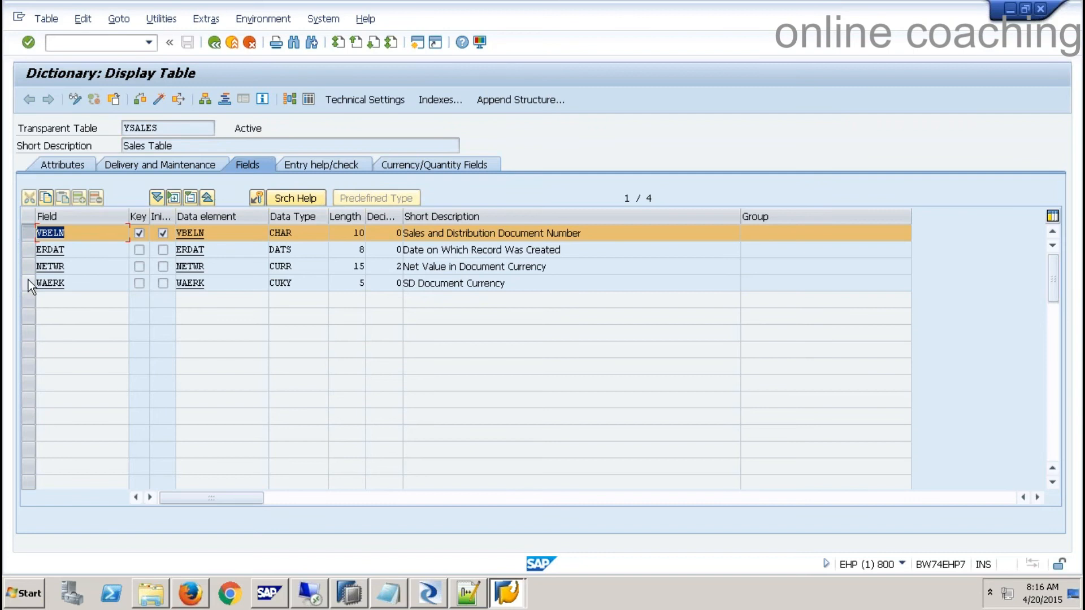
{"action": "left_click_drag", "start_coordinate": [180, 134], "coordinate": [92, 122]}
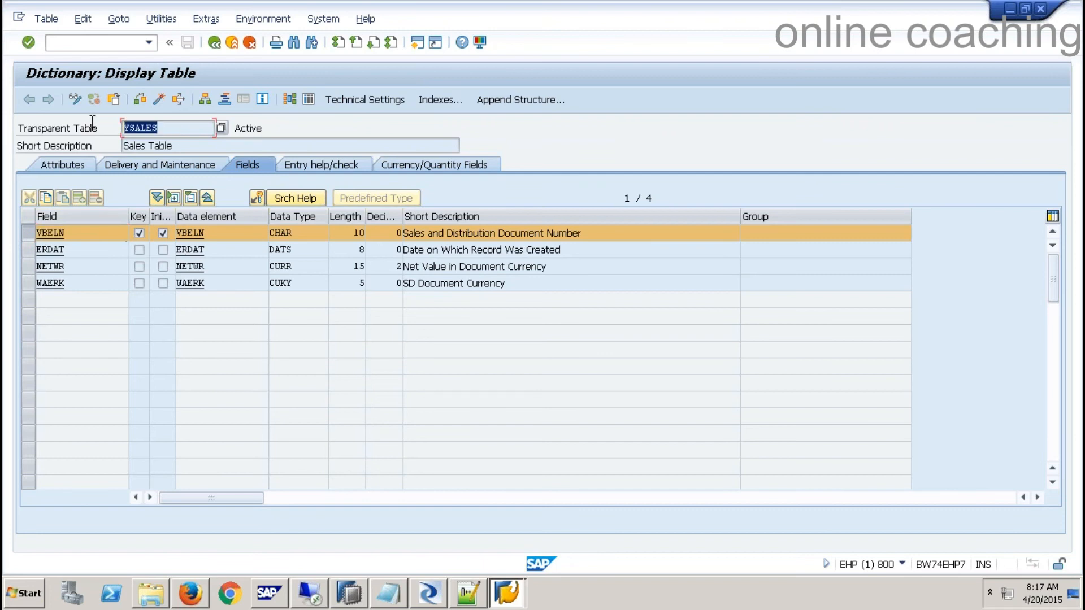
{"action": "left_click", "coordinate": [103, 43]}
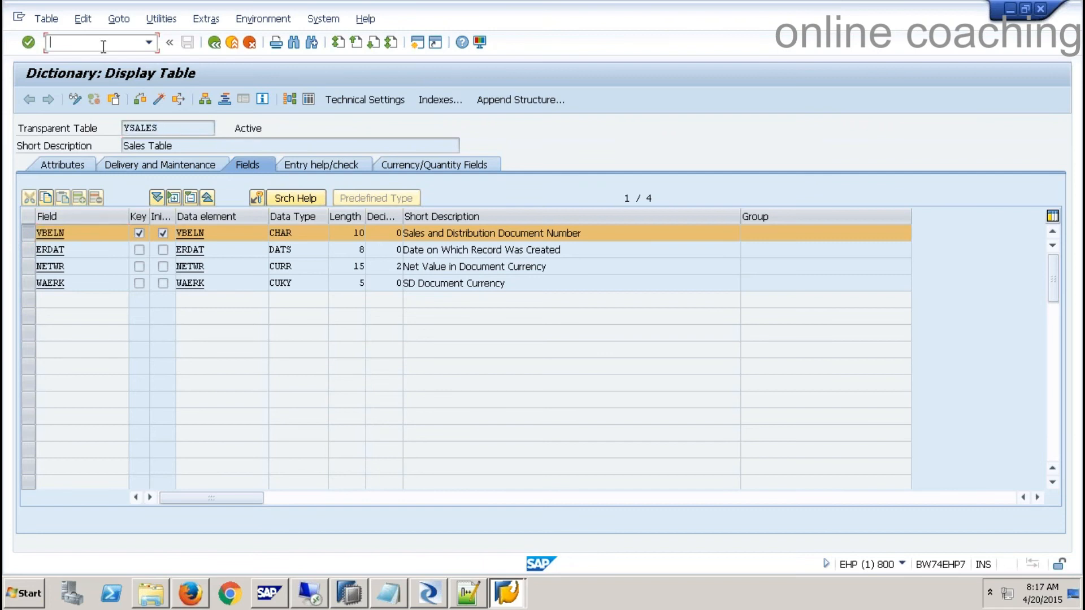
- Start creating transaction-data DataSource ZBODS_ODP with application component SD
{"action": "type", "text": "/nse16"}
{"action": "key", "text": "Return"}
{"action": "type", "text": "z"}
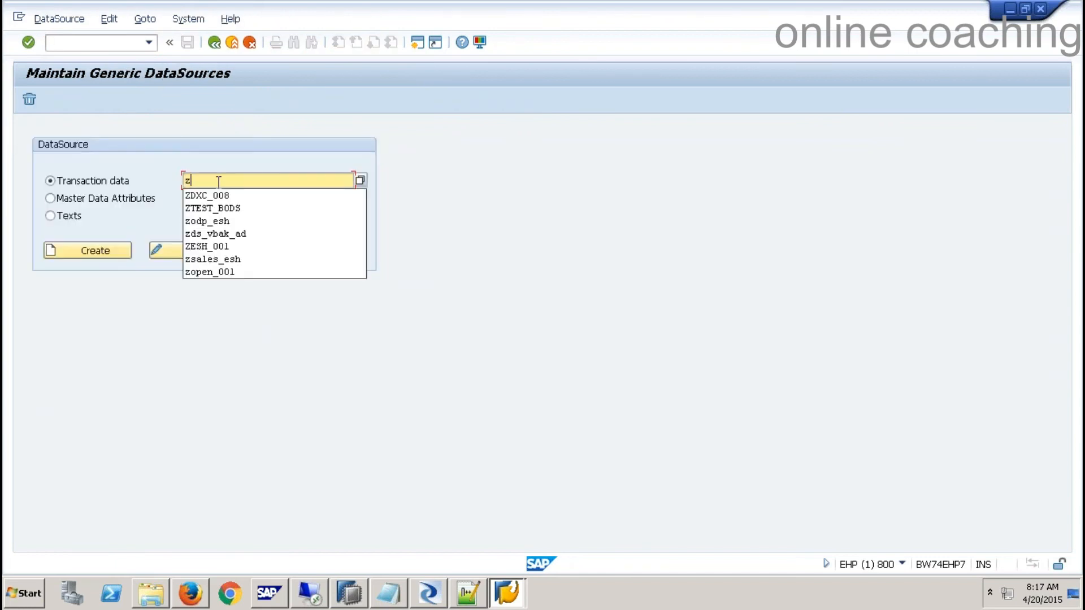
{"action": "type", "text": "bods_"}
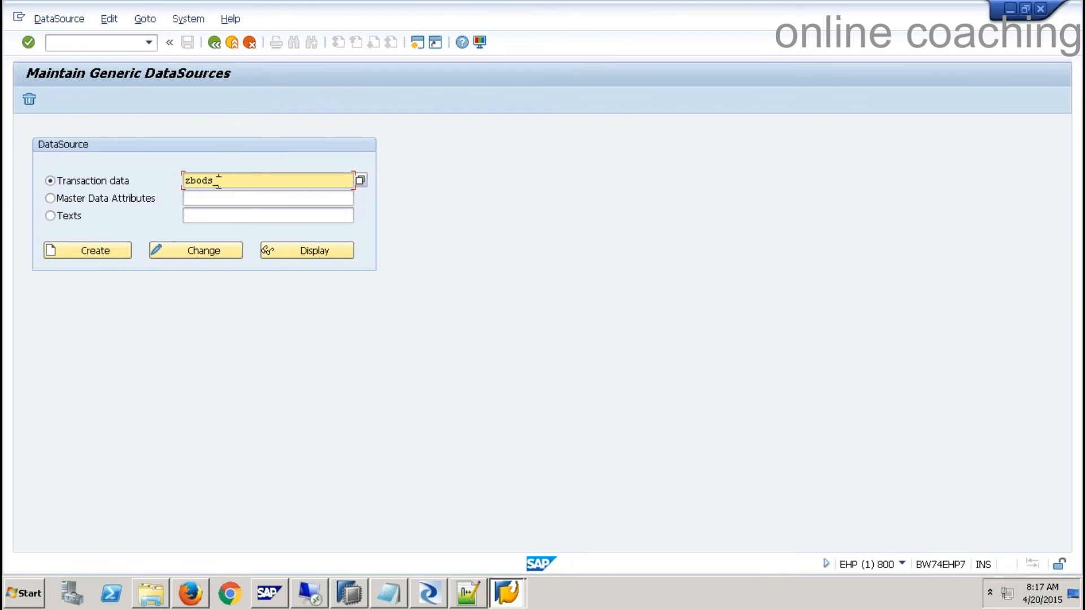
{"action": "type", "text": "odp"}
{"action": "left_click", "coordinate": [84, 249]}
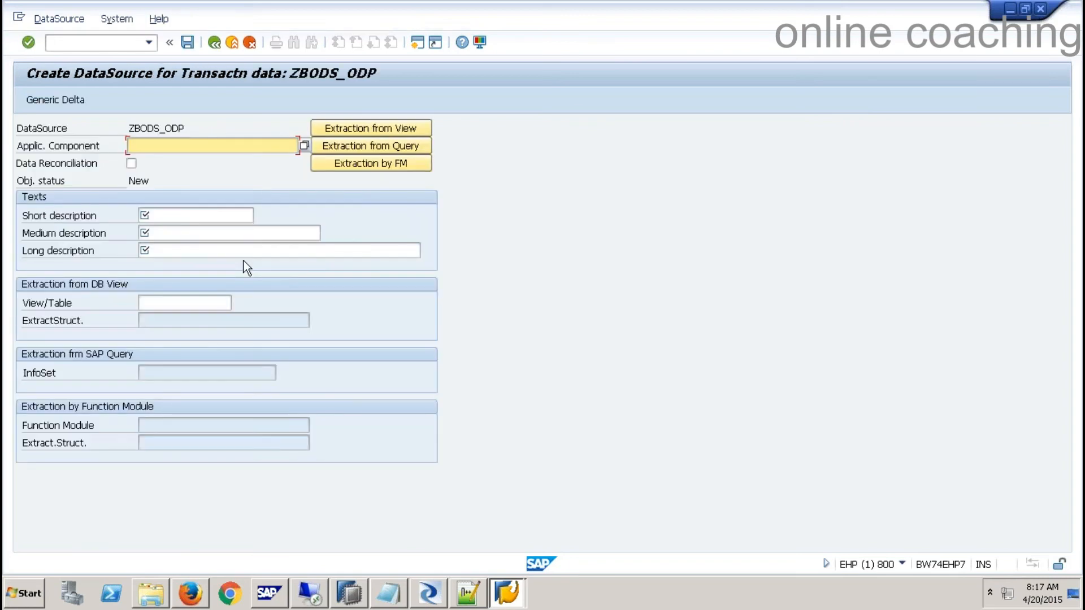
{"action": "type", "text": "sd"}
{"action": "key", "text": "Return"}
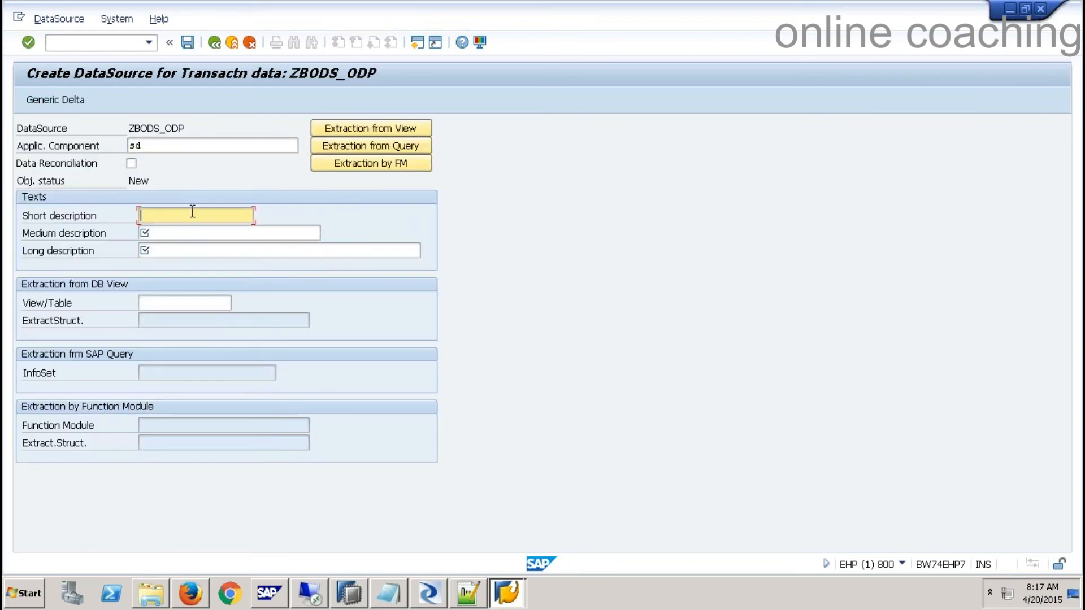
- Use ZBODS_ODP as short, medium and long descriptions and YSALES as the source table
{"action": "left_click_drag", "start_coordinate": [185, 128], "coordinate": [117, 128]}
{"action": "key", "text": "ctrl+c"}
{"action": "left_click", "coordinate": [170, 215]}
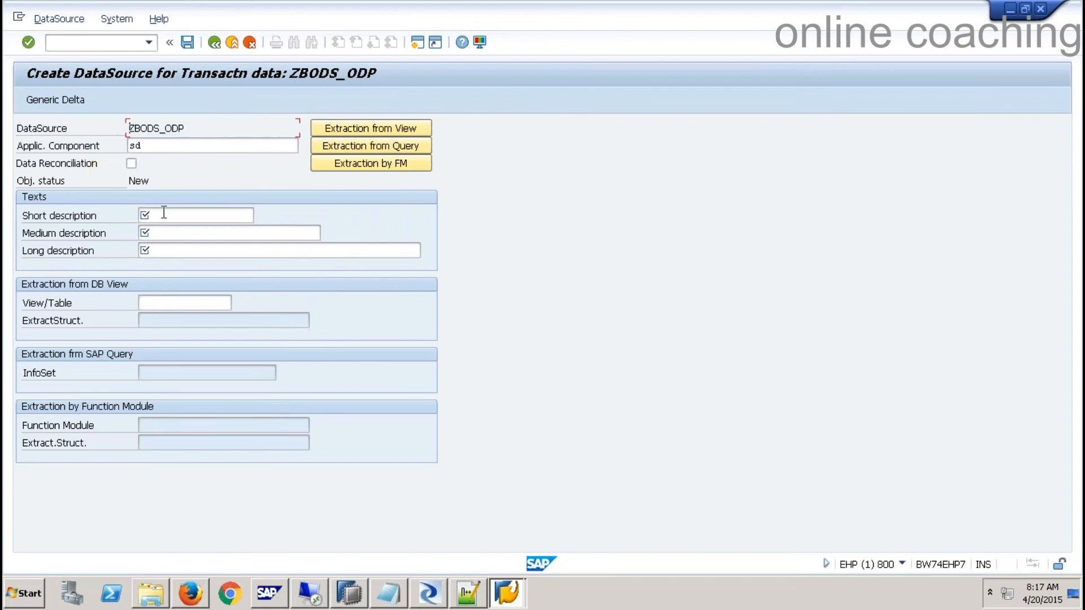
{"action": "key", "text": "ctrl+v"}
{"action": "left_click", "coordinate": [164, 233]}
{"action": "key", "text": "ctrl+v"}
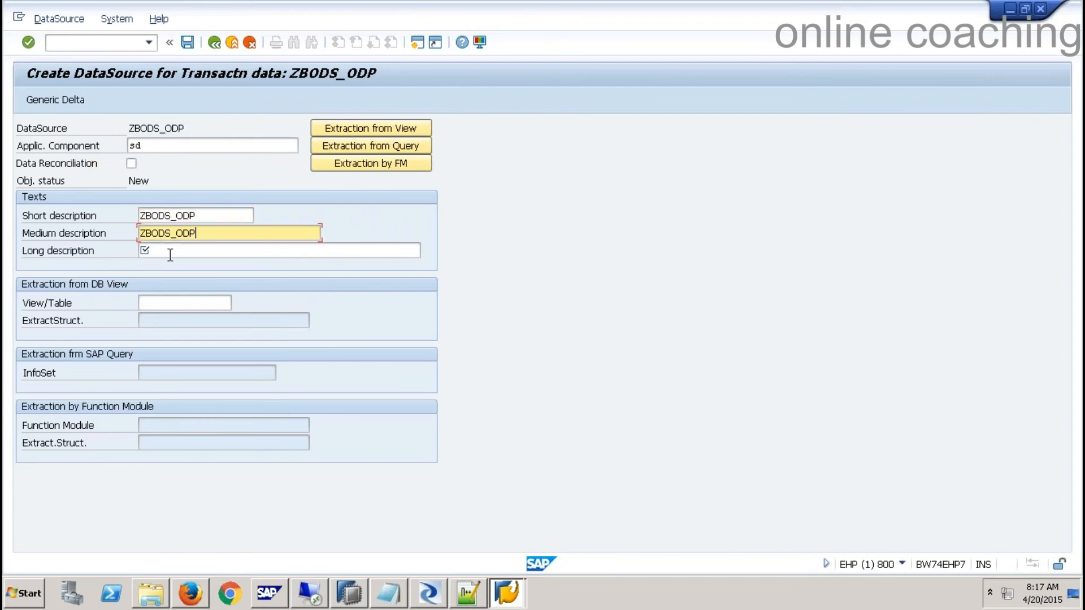
{"action": "left_click", "coordinate": [169, 251]}
{"action": "key", "text": "ctrl+v"}
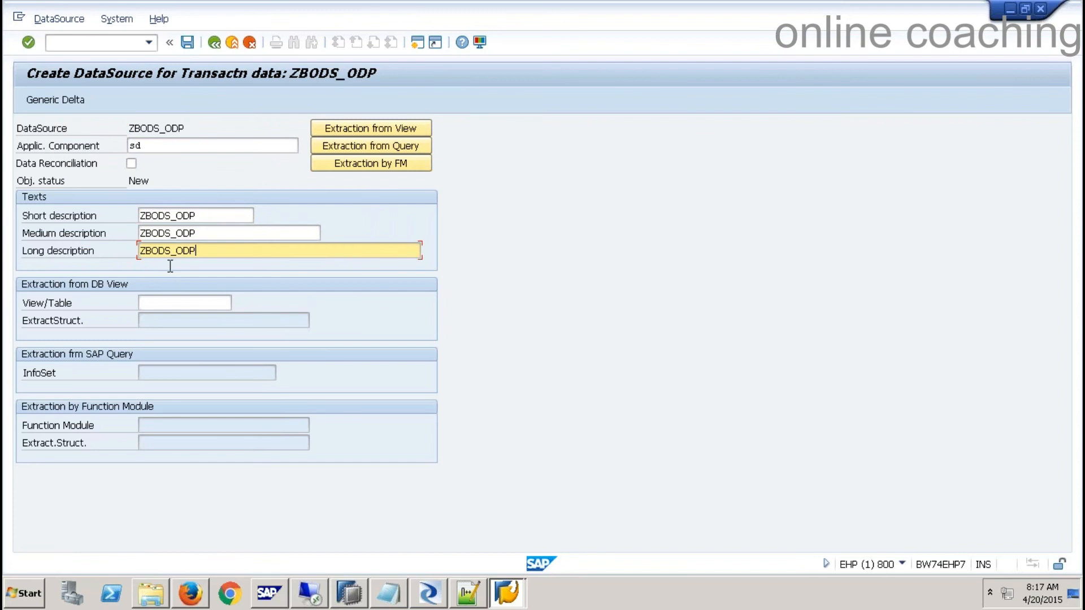
{"action": "left_click", "coordinate": [170, 304]}
{"action": "type", "text": "YSALES"}
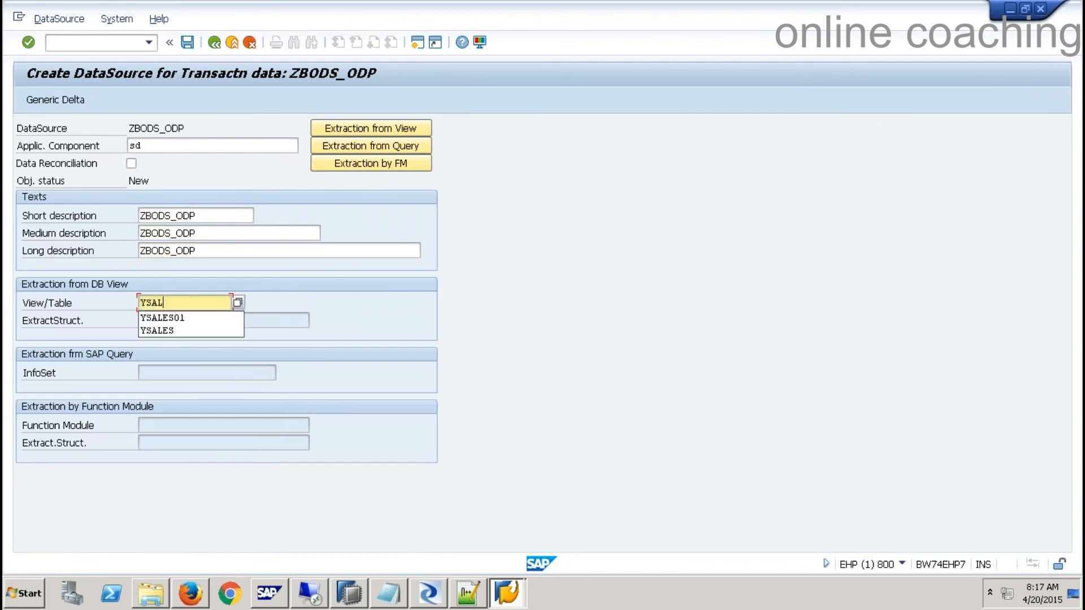
{"action": "key", "text": "Return"}
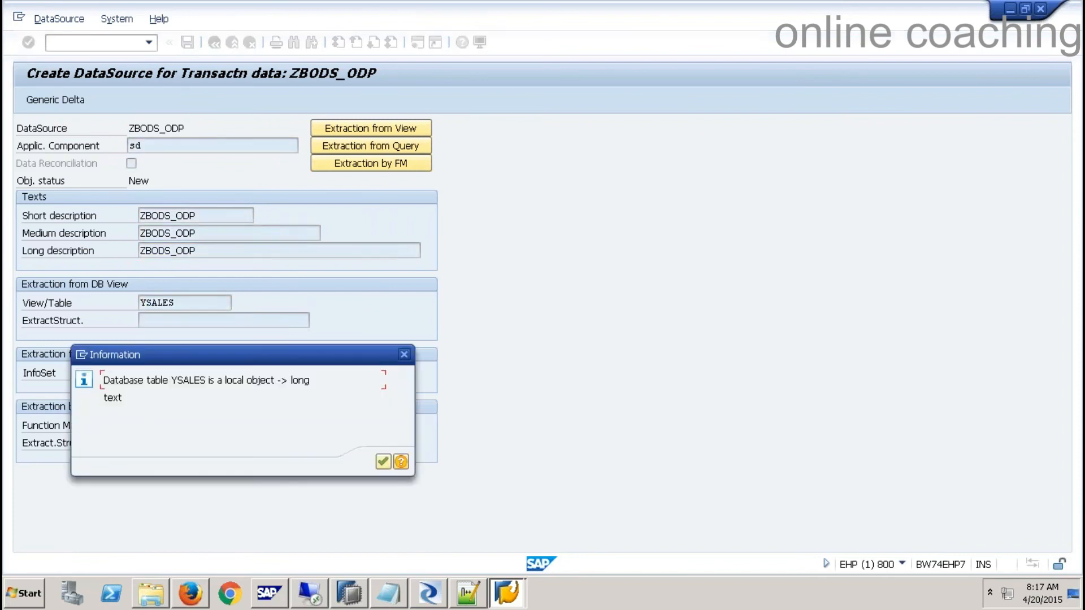
{"action": "left_click", "coordinate": [384, 463]}
- Set VBELN as the generic delta field and save the delta settings
{"action": "left_click", "coordinate": [66, 102]}
{"action": "left_click", "coordinate": [383, 463]}
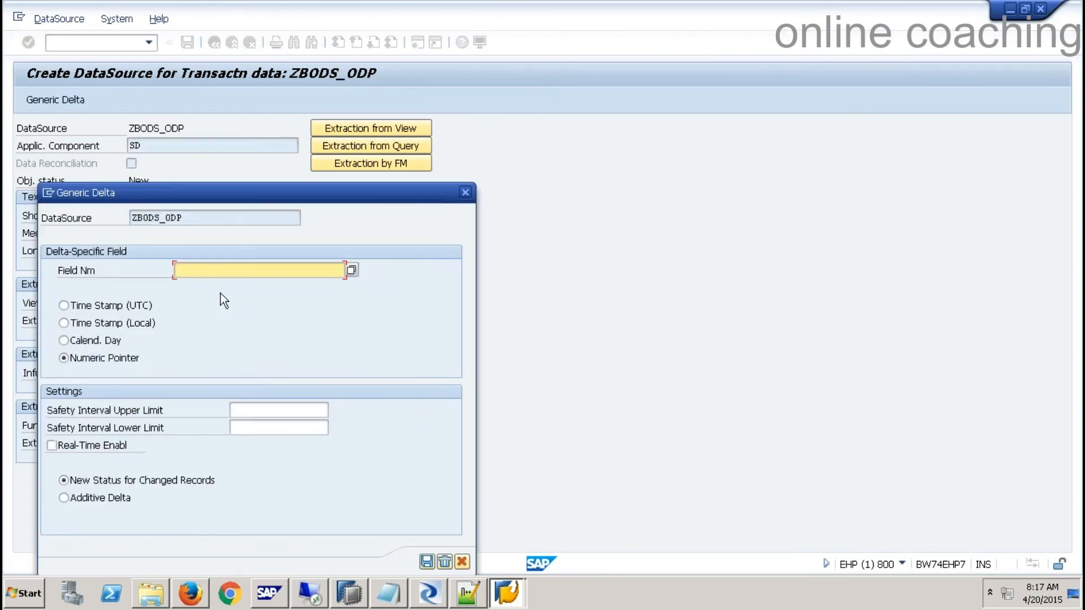
{"action": "left_click", "coordinate": [352, 270]}
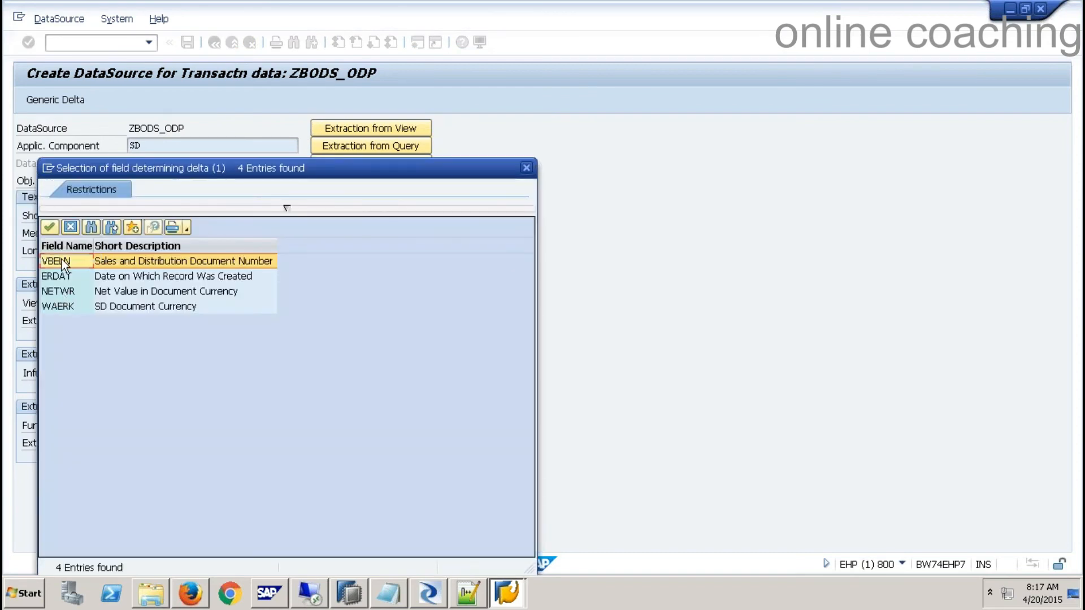
{"action": "double_click", "coordinate": [62, 260]}
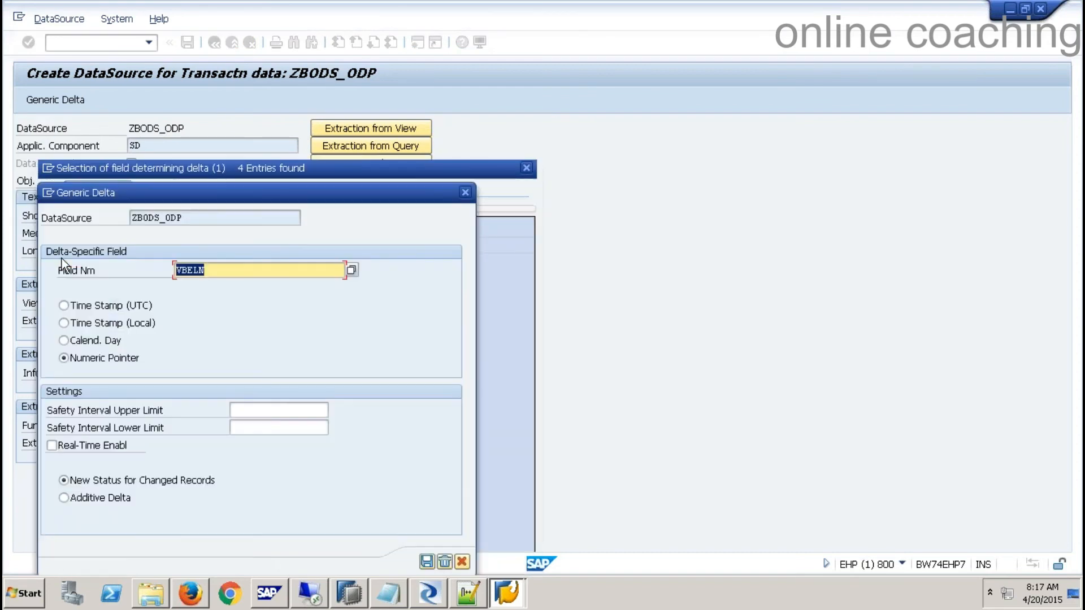
{"action": "left_click", "coordinate": [426, 562]}
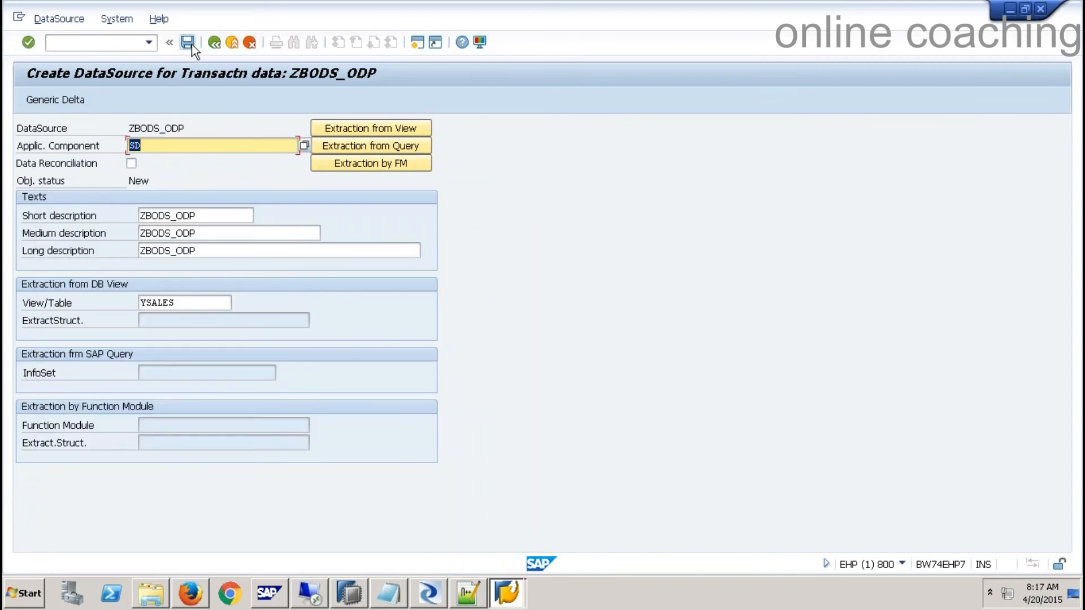
- Save the ZBODS_ODP DataSource as a local object
{"action": "left_click", "coordinate": [189, 43]}
{"action": "left_click", "coordinate": [384, 462]}
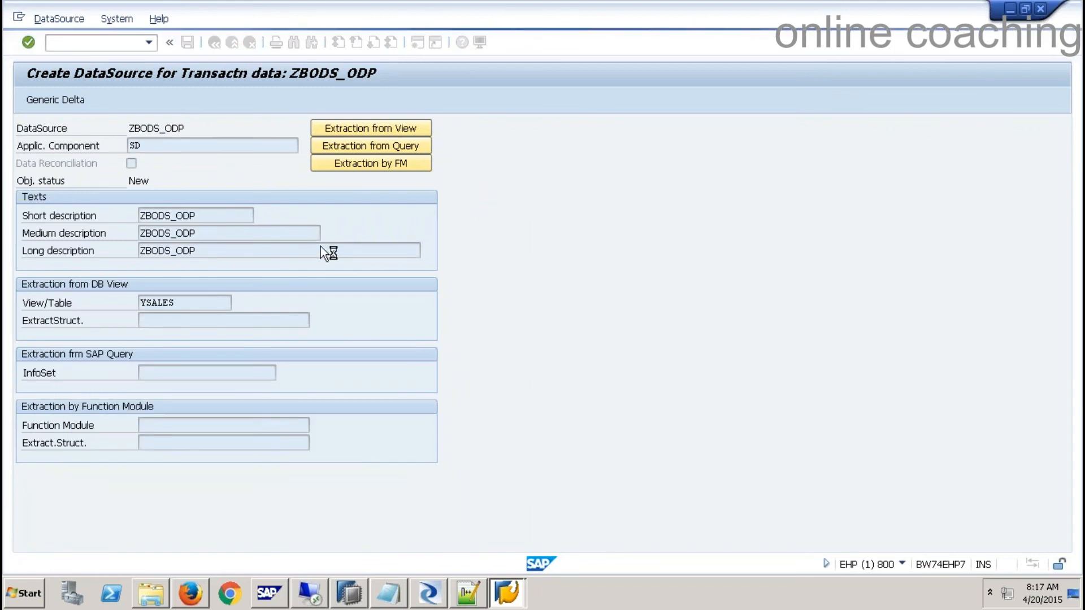
{"action": "left_click", "coordinate": [297, 373]}
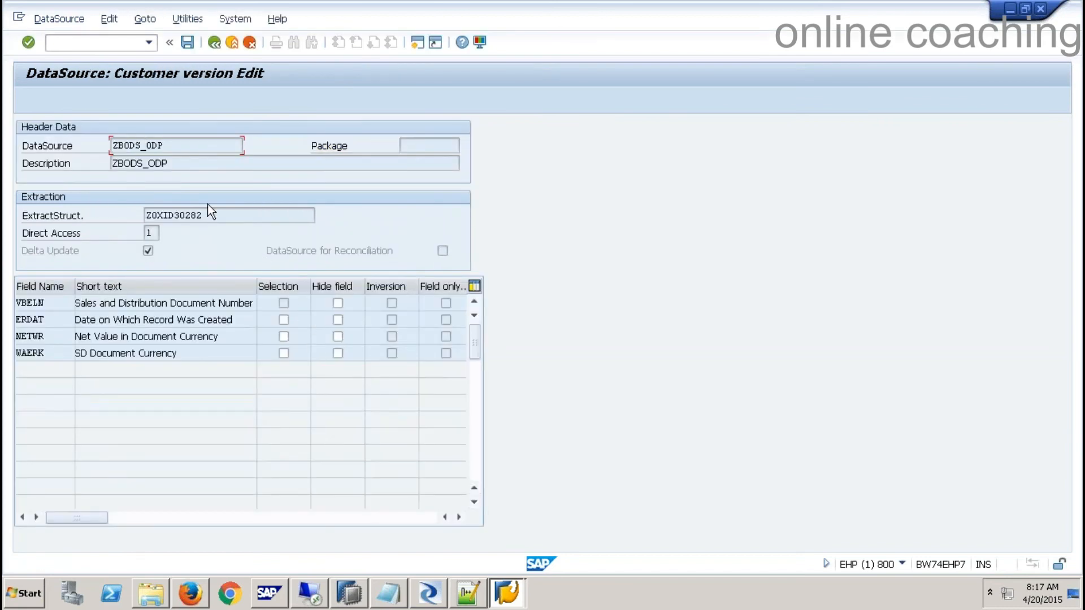
{"action": "left_click", "coordinate": [187, 43]}
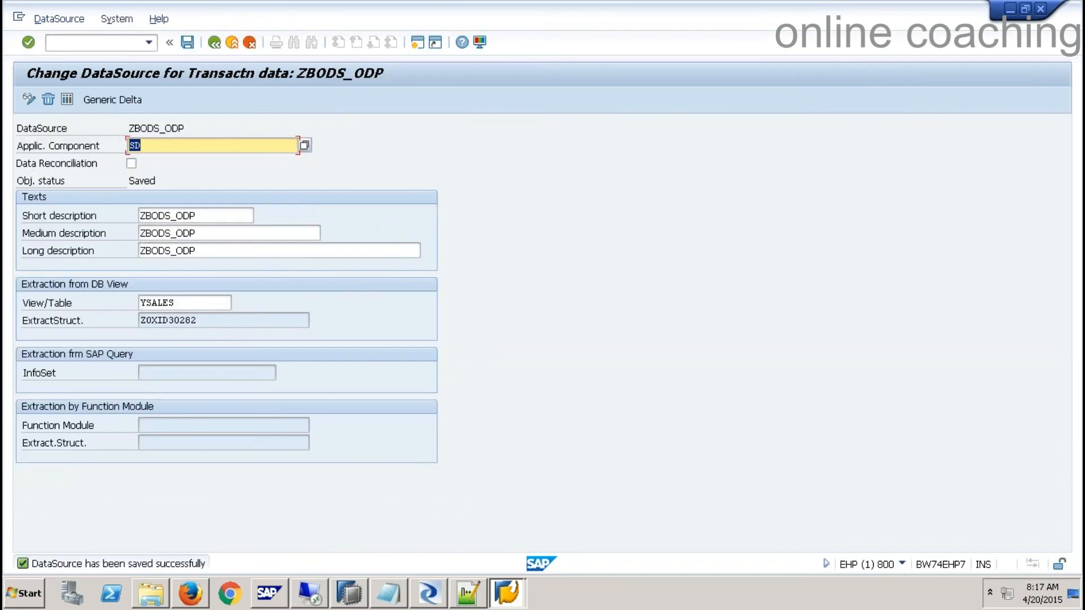
{"action": "left_click", "coordinate": [83, 42]}
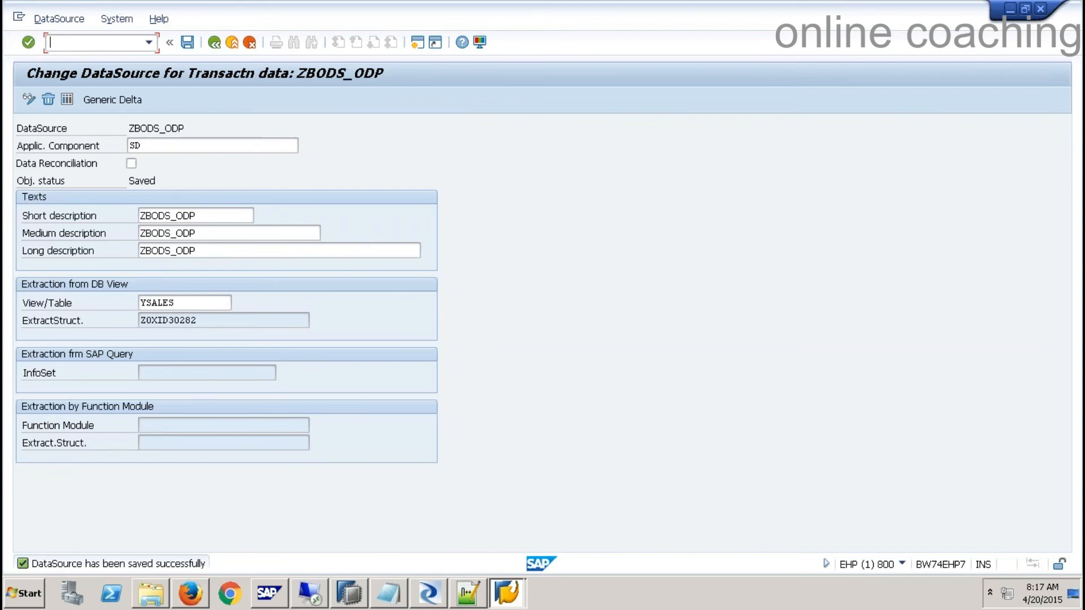
- Run program RODPS_OS_EXPOSE and list DataSources matching ZBODS_ODP
{"action": "type", "text": "/nse38"}
{"action": "key", "text": "Return"}
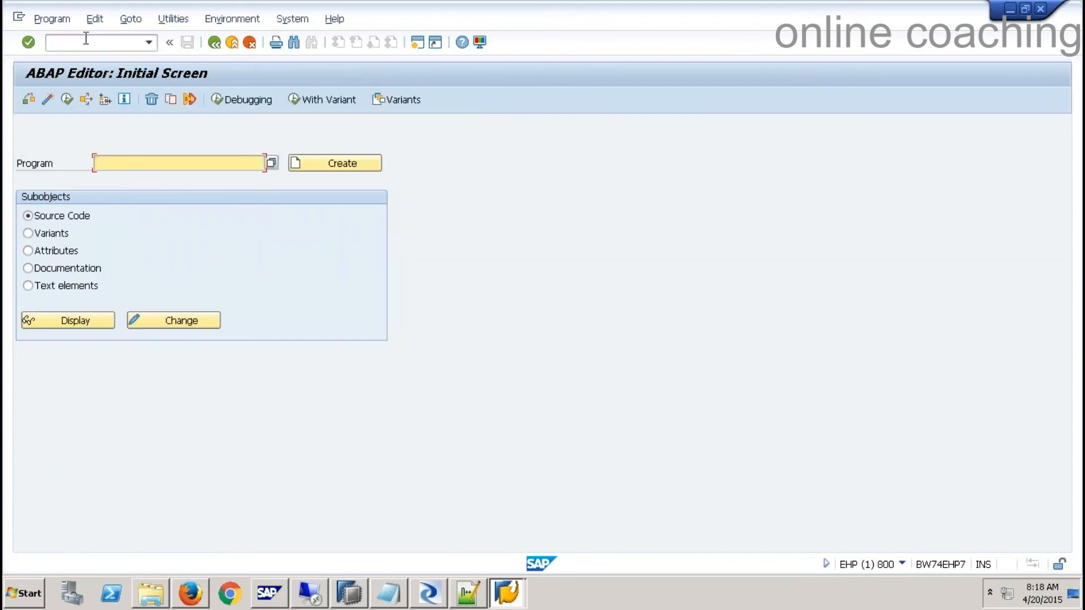
{"action": "type", "text": "R"}
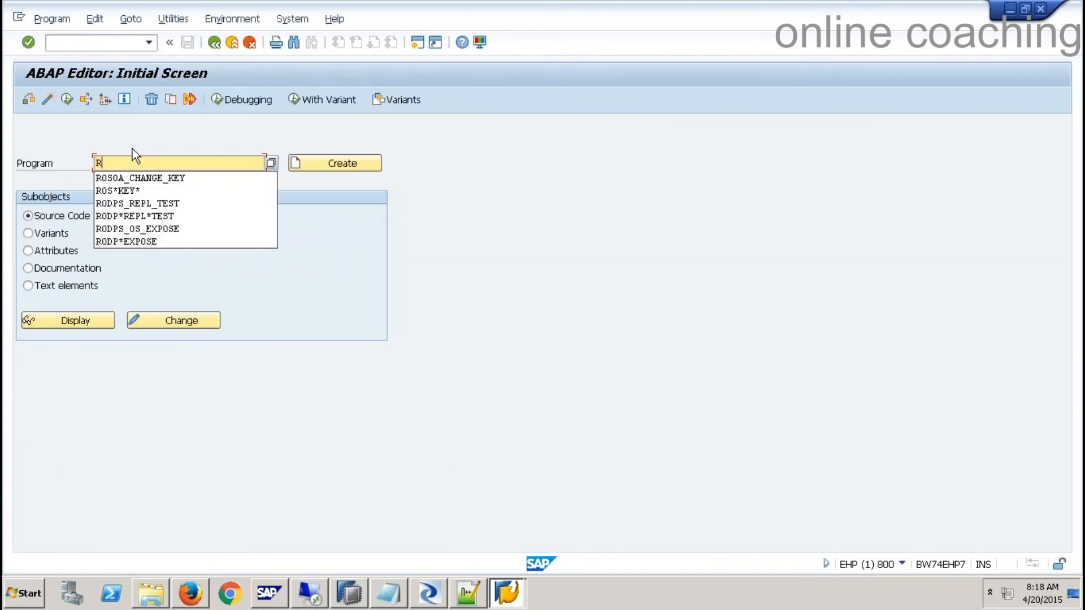
{"action": "type", "text": "O"}
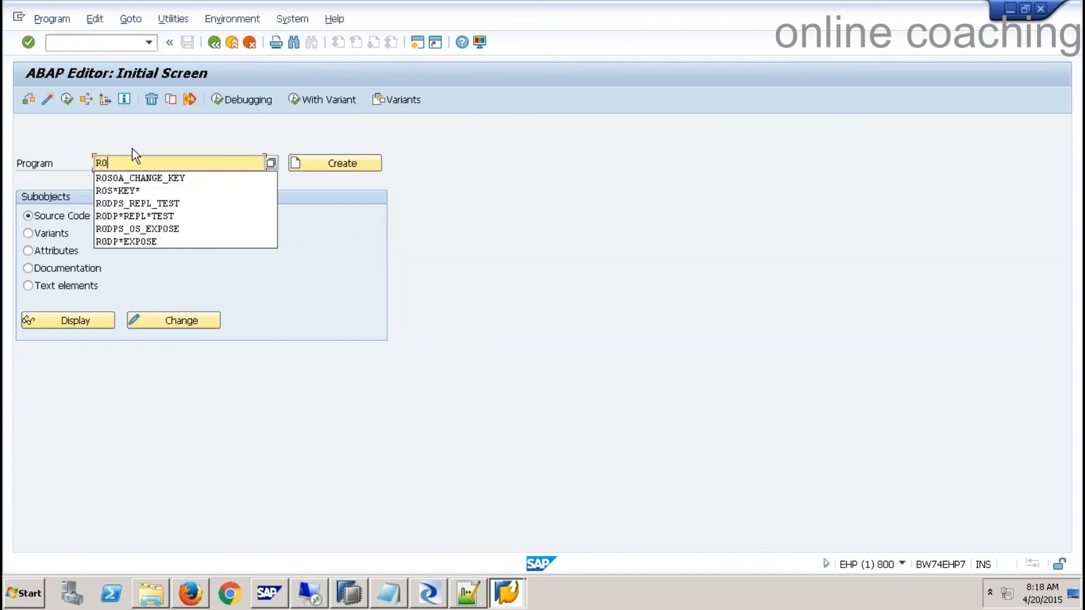
{"action": "left_click", "coordinate": [158, 229]}
{"action": "left_click_drag", "start_coordinate": [205, 165], "coordinate": [94, 164]}
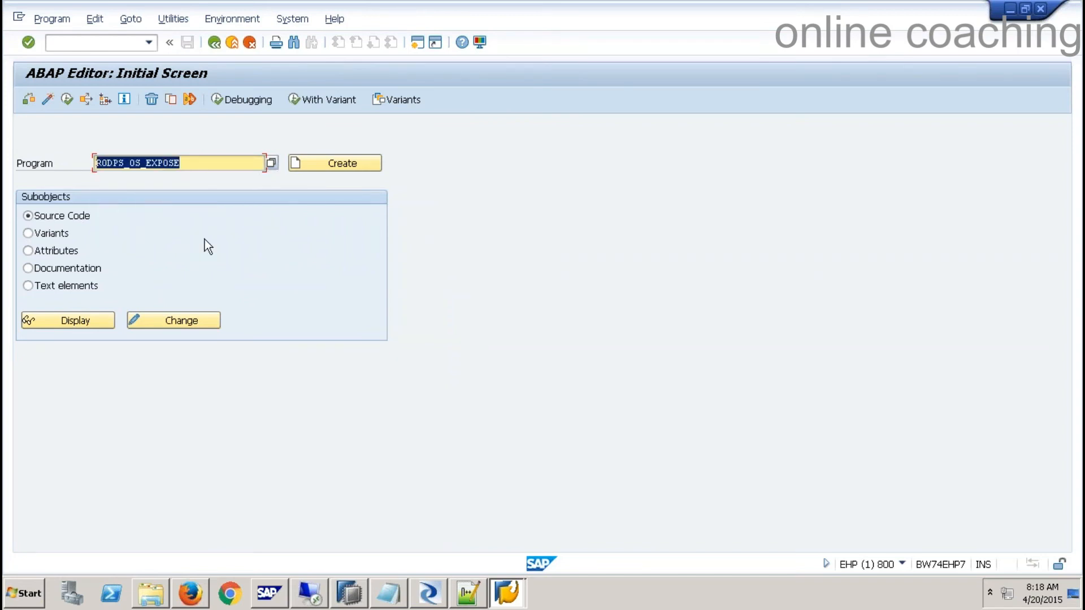
{"action": "left_click", "coordinate": [68, 99]}
{"action": "key", "text": "ctrl+v"}
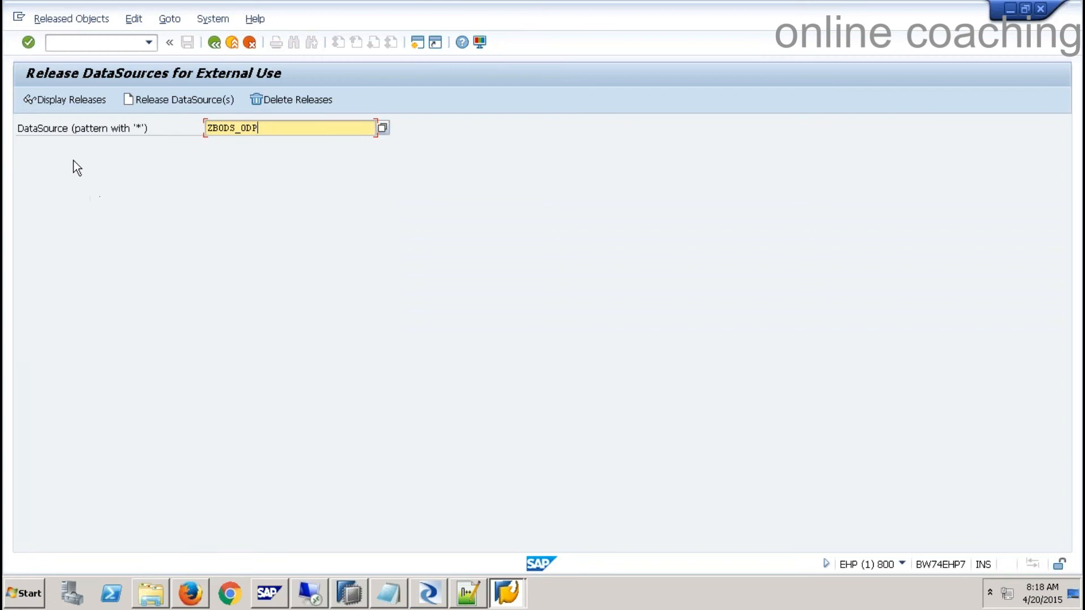
{"action": "left_click", "coordinate": [162, 100]}
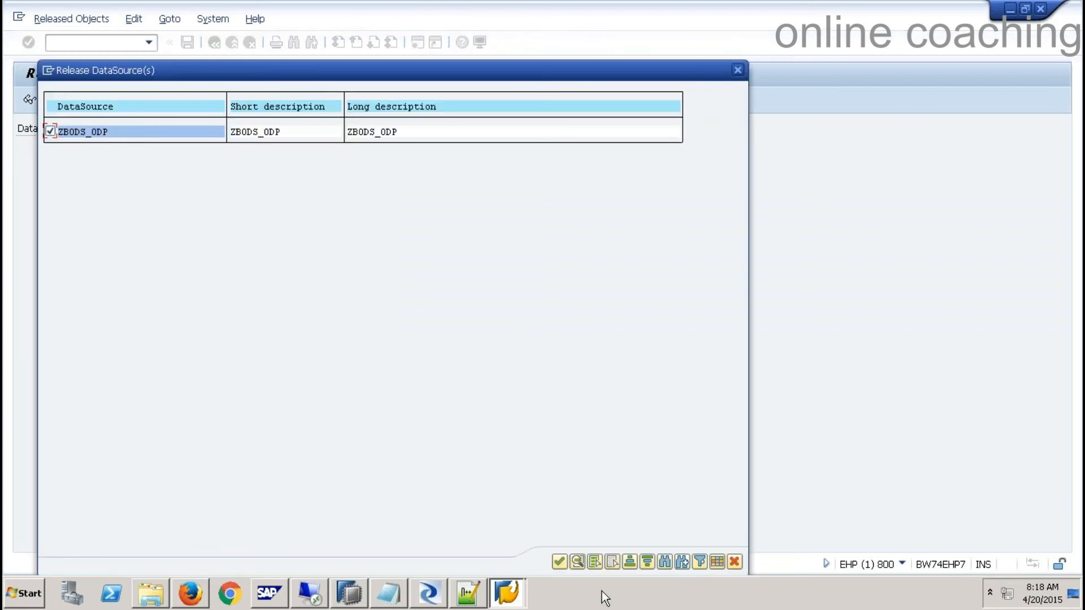
- Release ZBODS_ODP on new workbench request EHPK900019 and return to the ABAP Editor
{"action": "left_click", "coordinate": [559, 561]}
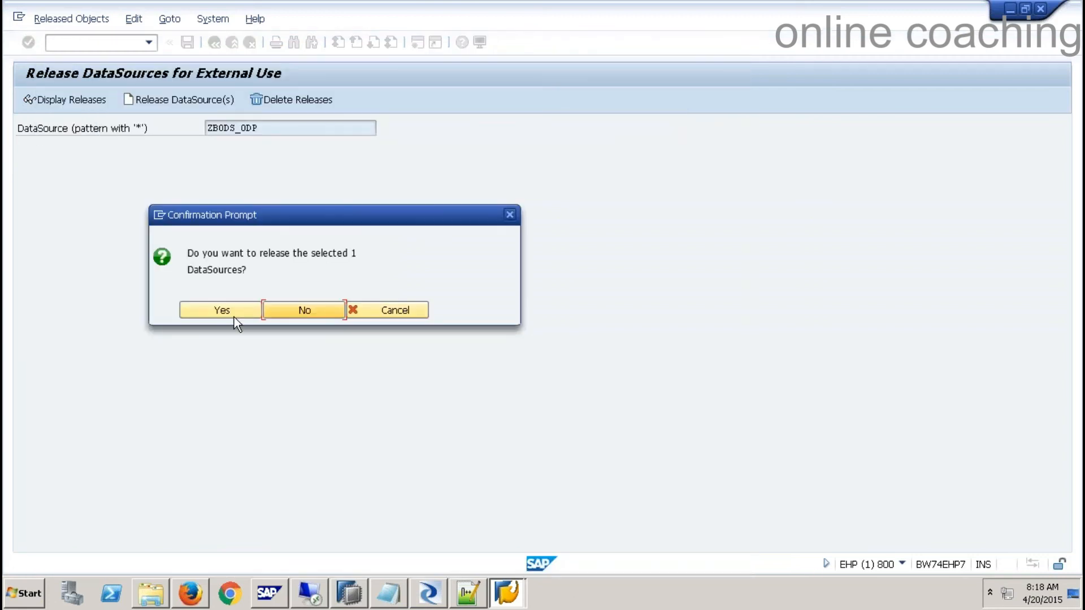
{"action": "left_click", "coordinate": [234, 316]}
{"action": "left_click", "coordinate": [296, 321]}
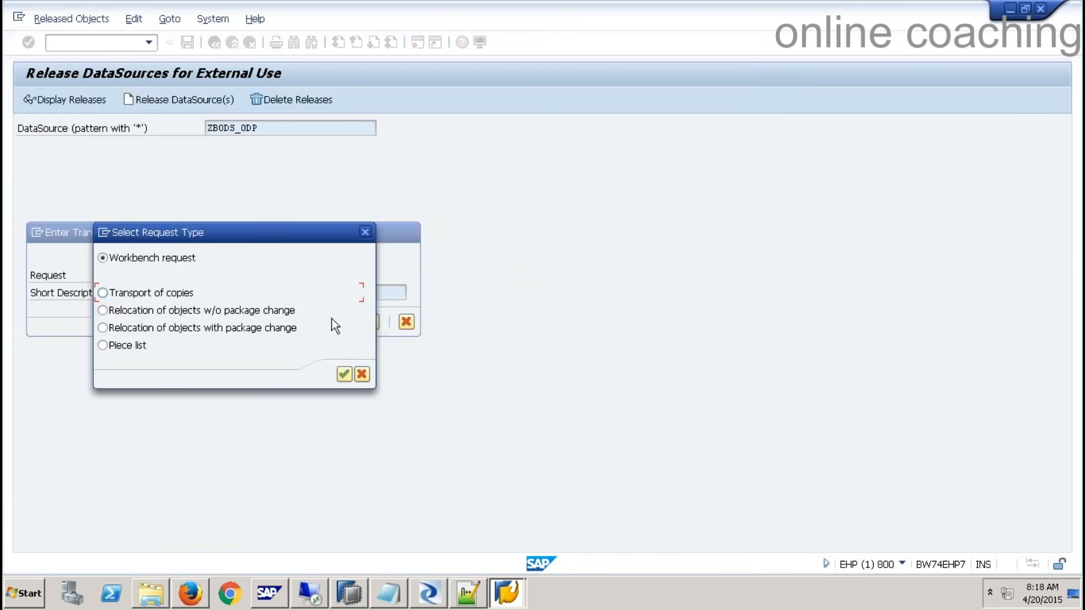
{"action": "left_click", "coordinate": [342, 372]}
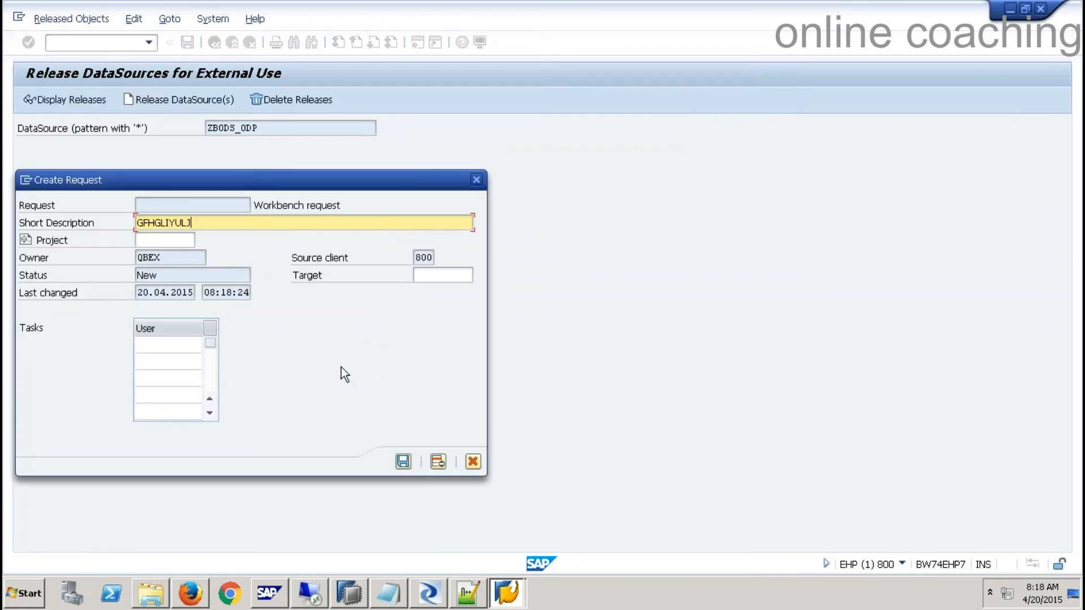
{"action": "key", "text": "Return"}
{"action": "left_click", "coordinate": [260, 321]}
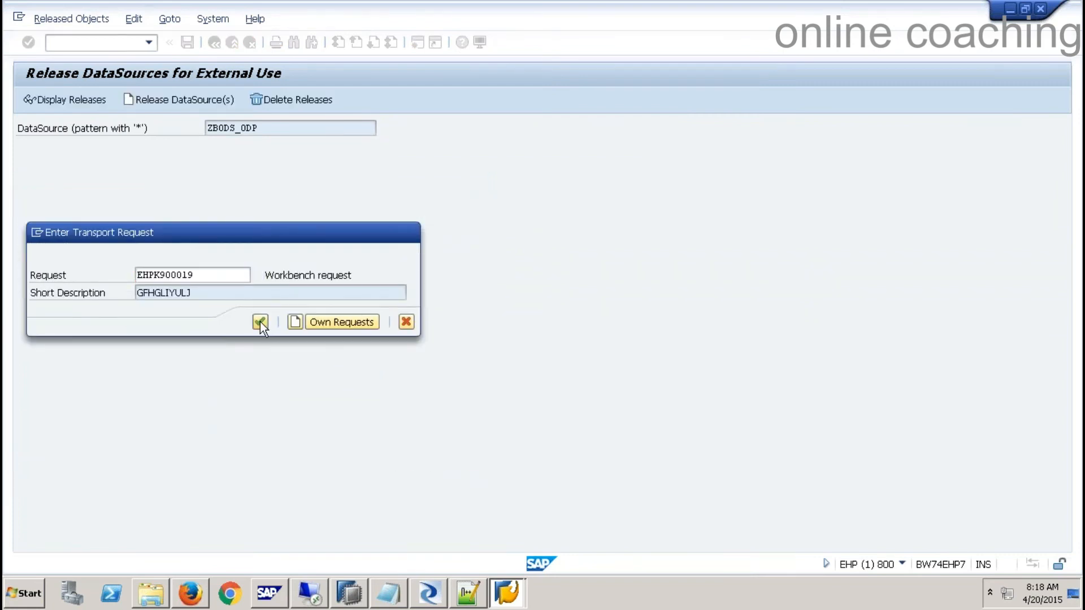
{"action": "left_click", "coordinate": [214, 43]}
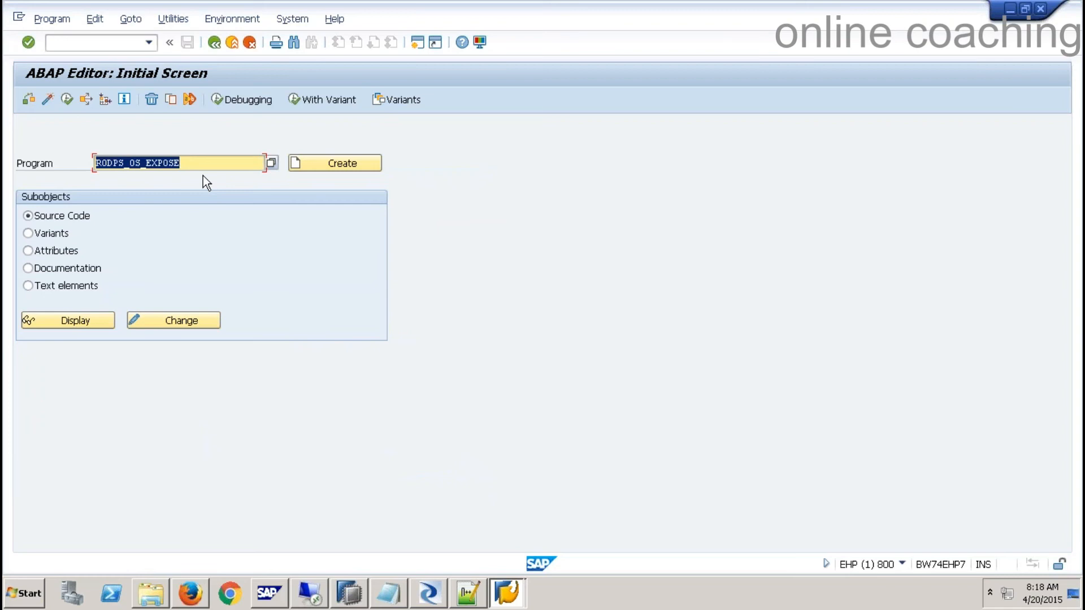
- Open RODPS_REPL_TEST with ODP context DataSources Without ESH Modeling and ODP name ZBODS_ODP
{"action": "type", "text": "R"}
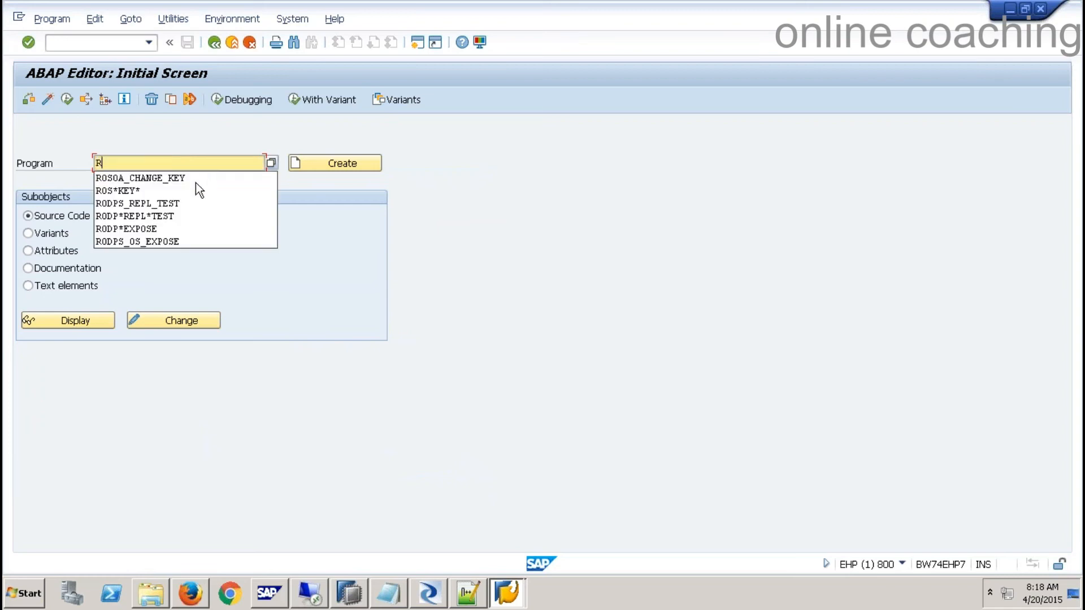
{"action": "left_click", "coordinate": [159, 204]}
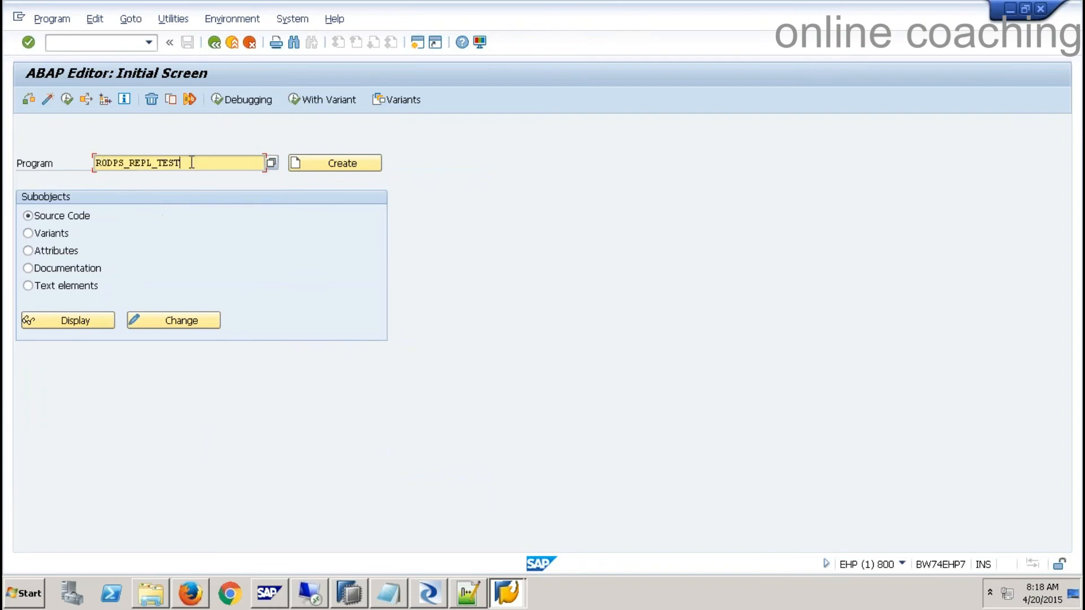
{"action": "left_click_drag", "start_coordinate": [190, 163], "coordinate": [85, 163]}
{"action": "left_click", "coordinate": [66, 99]}
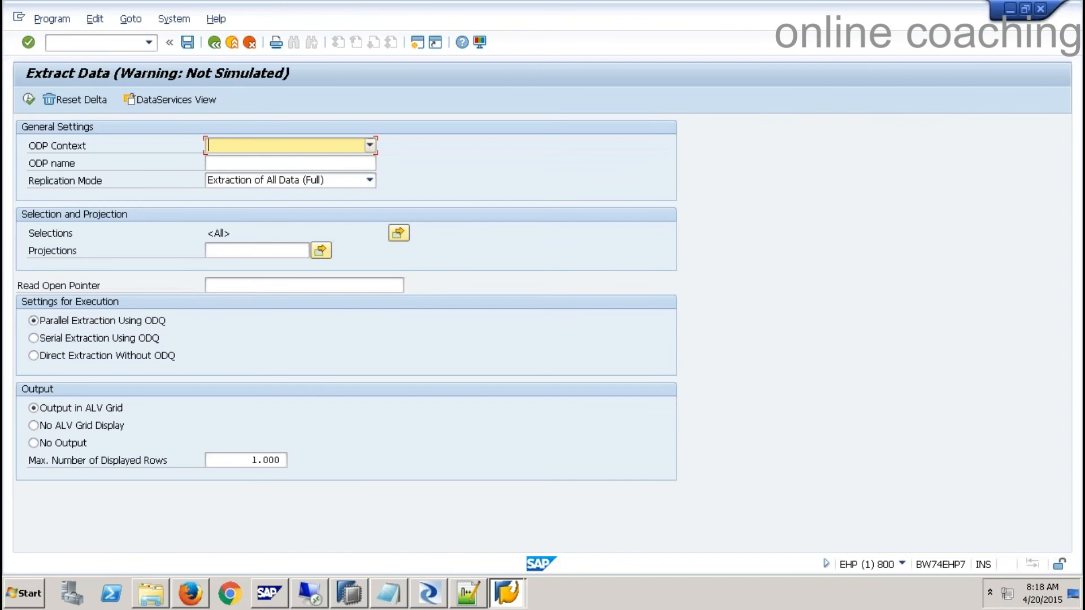
{"action": "left_click", "coordinate": [369, 146]}
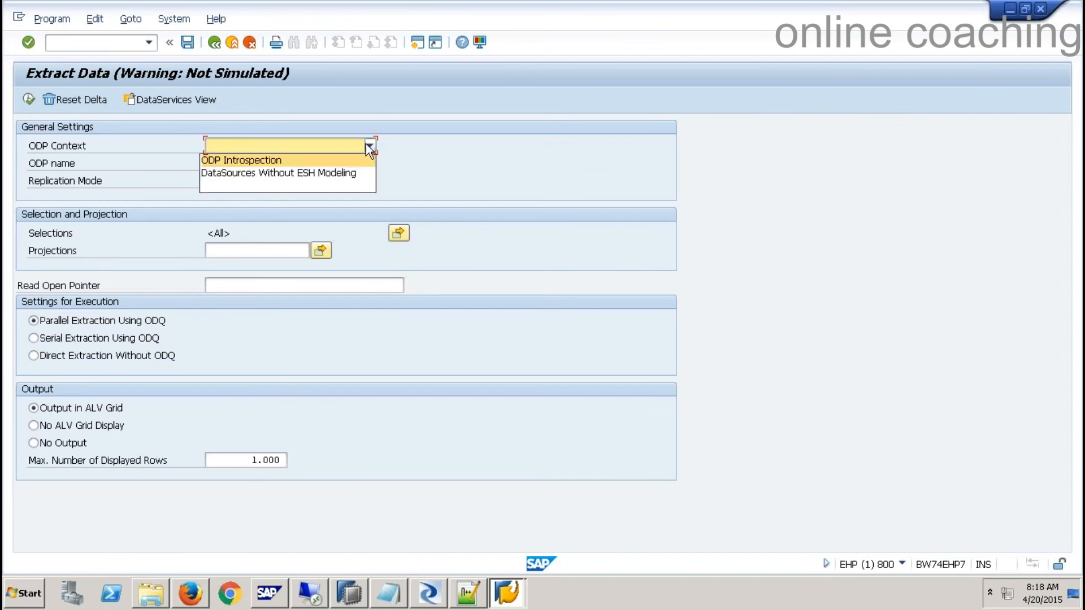
{"action": "left_click", "coordinate": [334, 174]}
{"action": "left_click", "coordinate": [281, 163]}
{"action": "type", "text": "ZBODS_ODP"}
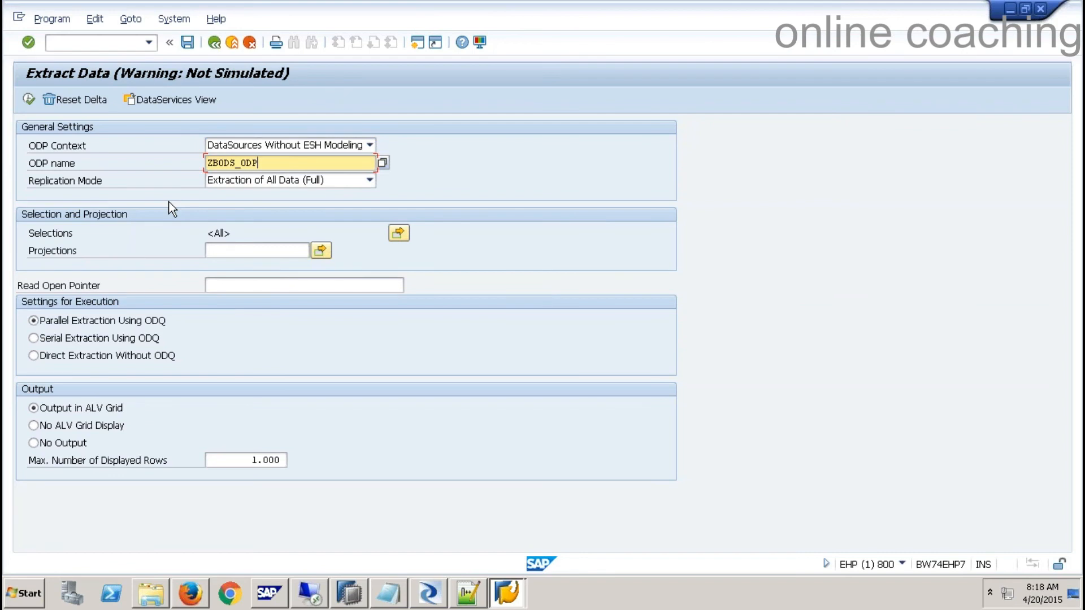
- Run the full extraction, review the 12 YSALES records, and return to the ABAP Editor
{"action": "left_click", "coordinate": [29, 97]}
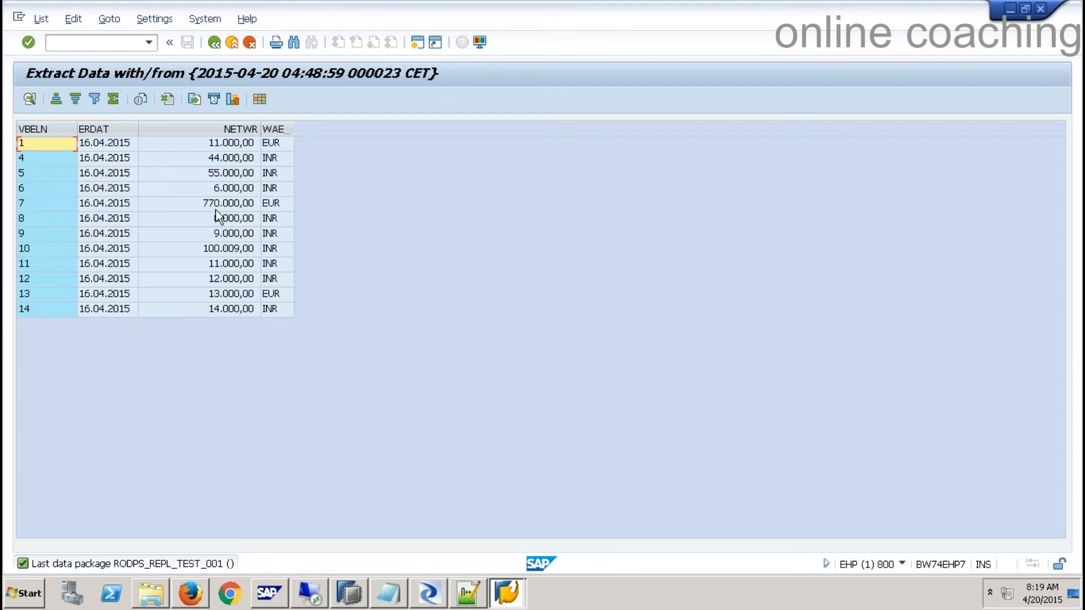
{"action": "left_click", "coordinate": [214, 43]}
{"action": "left_click", "coordinate": [214, 43]}
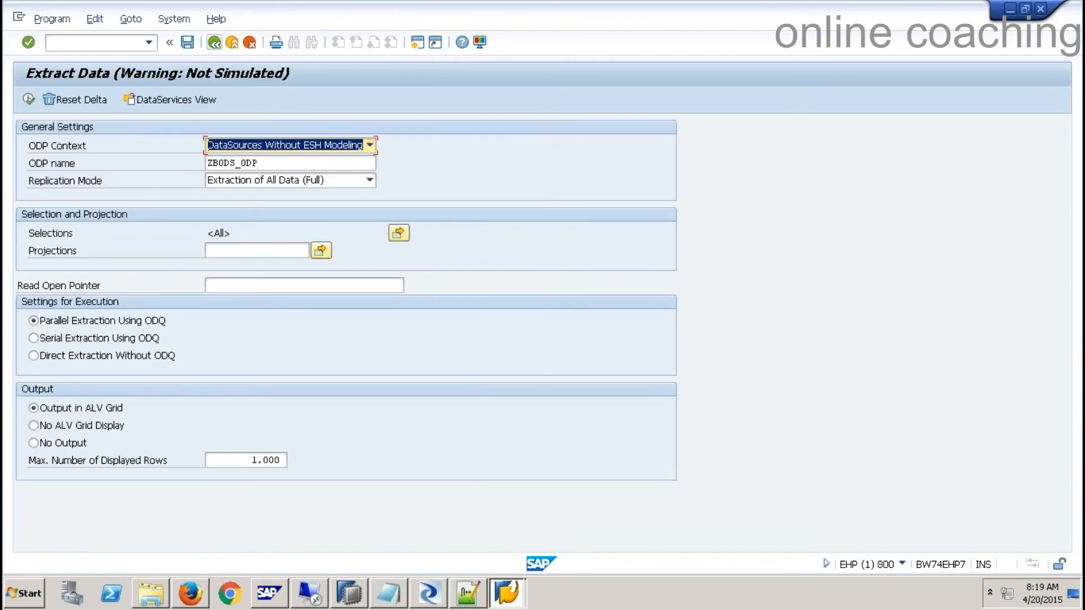
{"action": "left_click", "coordinate": [214, 44]}
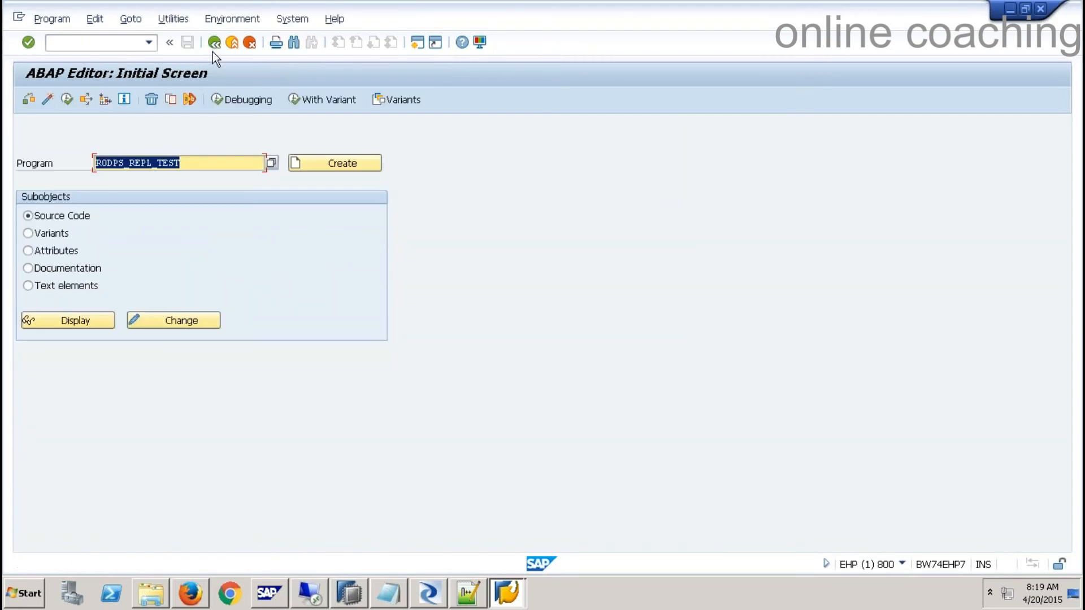
{"action": "left_click", "coordinate": [428, 593]}
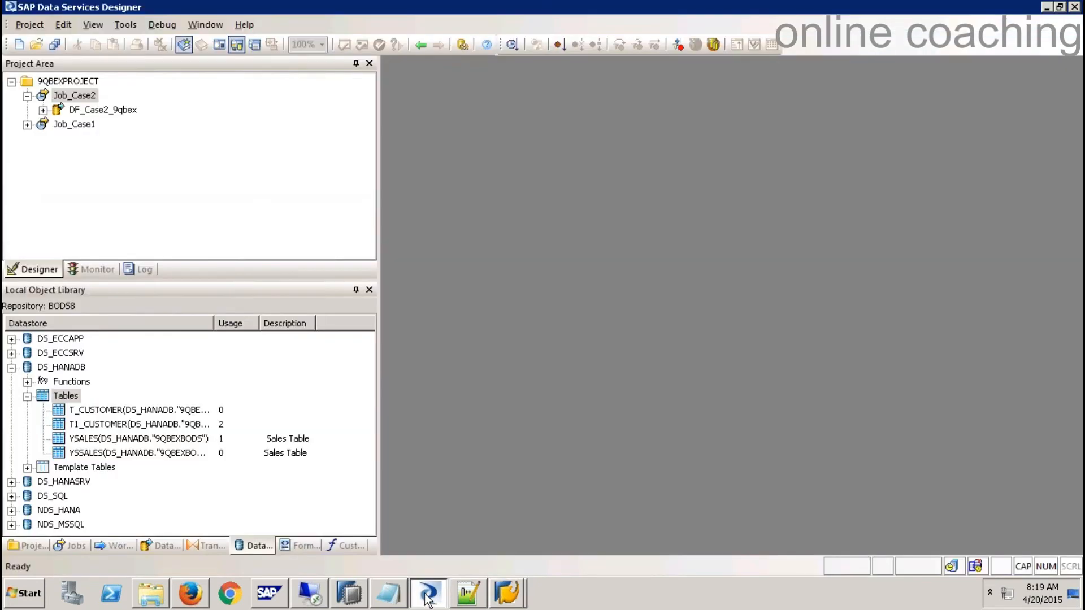
- Import ZBODS_ODP by name under DS_ECCSRV ODP objects in CDC mode with project IP_001
{"action": "left_click", "coordinate": [11, 367]}
{"action": "left_click", "coordinate": [11, 353]}
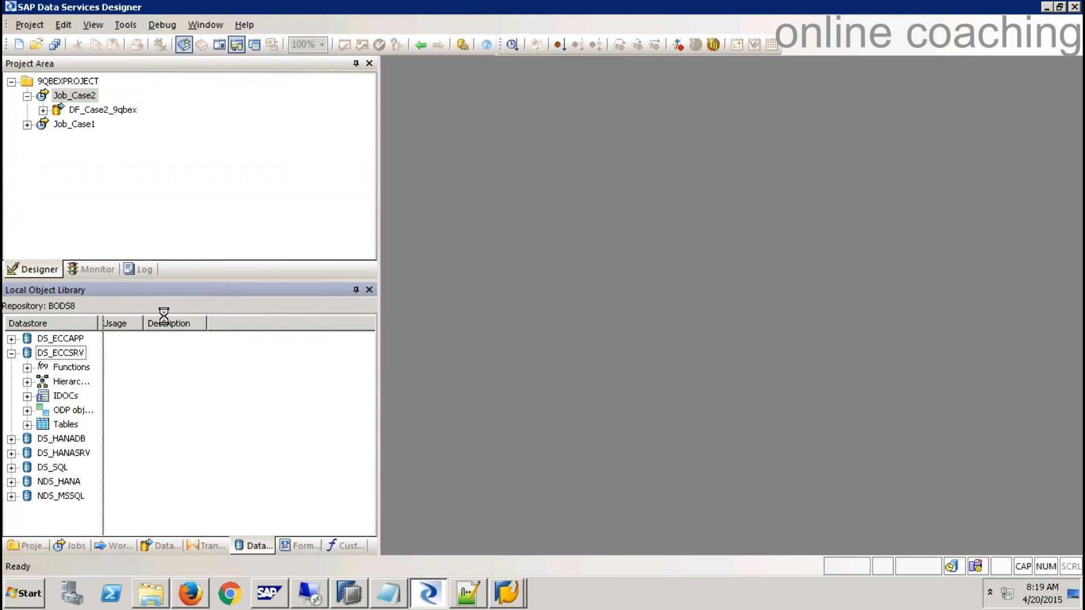
{"action": "left_click", "coordinate": [62, 410]}
{"action": "right_click", "coordinate": [70, 412]}
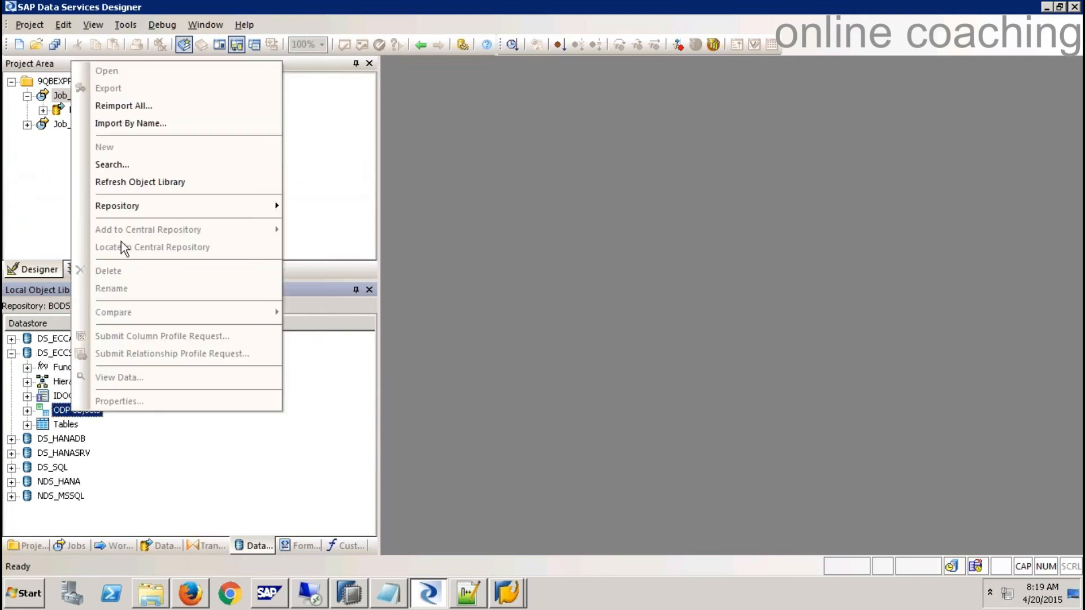
{"action": "left_click", "coordinate": [131, 123]}
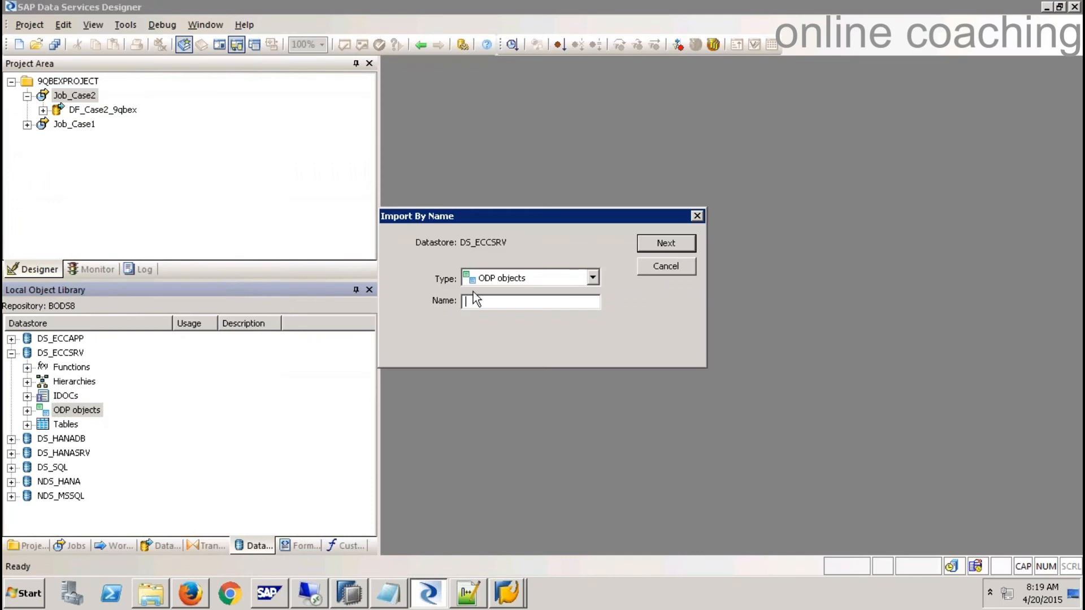
{"action": "type", "text": "ZBODS_ODP"}
{"action": "left_click", "coordinate": [661, 243]}
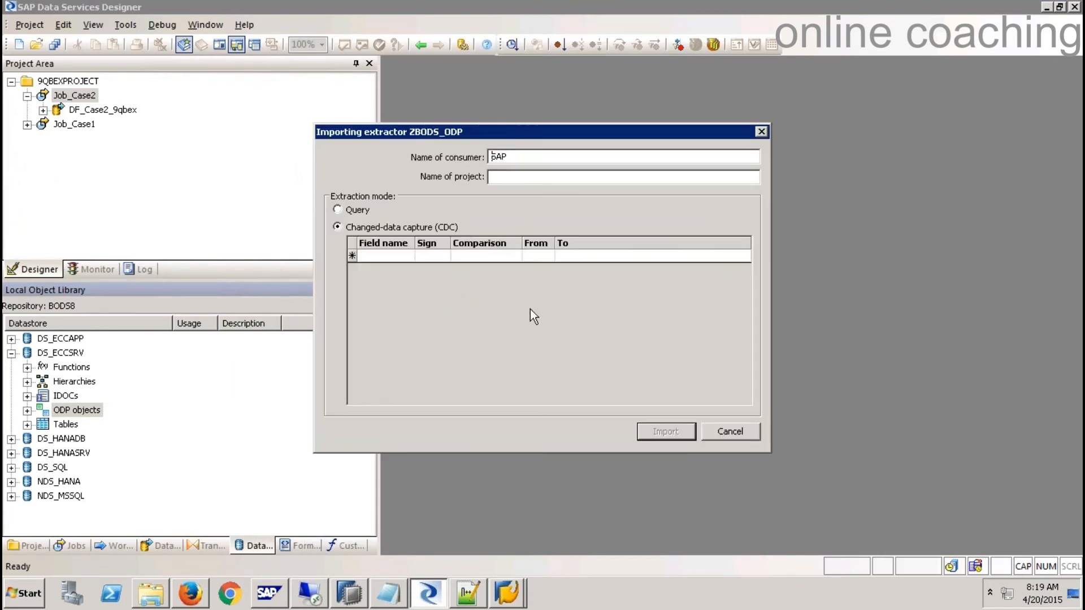
{"action": "left_click", "coordinate": [511, 180]}
{"action": "type", "text": "IP_001"}
{"action": "left_click", "coordinate": [666, 433]}
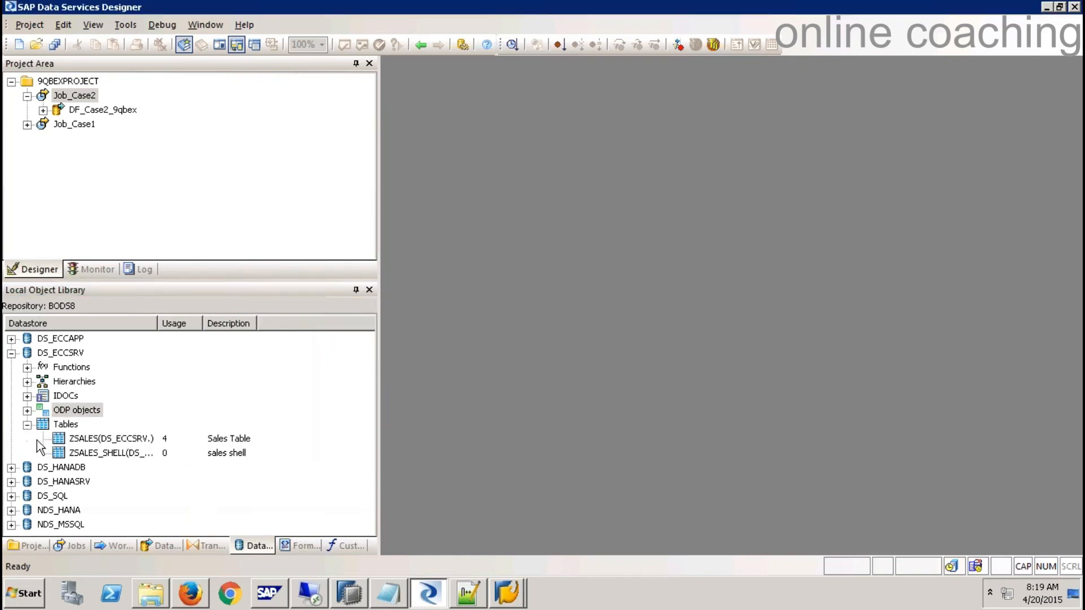
{"action": "right_click", "coordinate": [75, 81]}
- Create batch job Job_Case3 containing a new data flow named DF_Case3_9qbex
{"action": "left_click", "coordinate": [107, 89]}
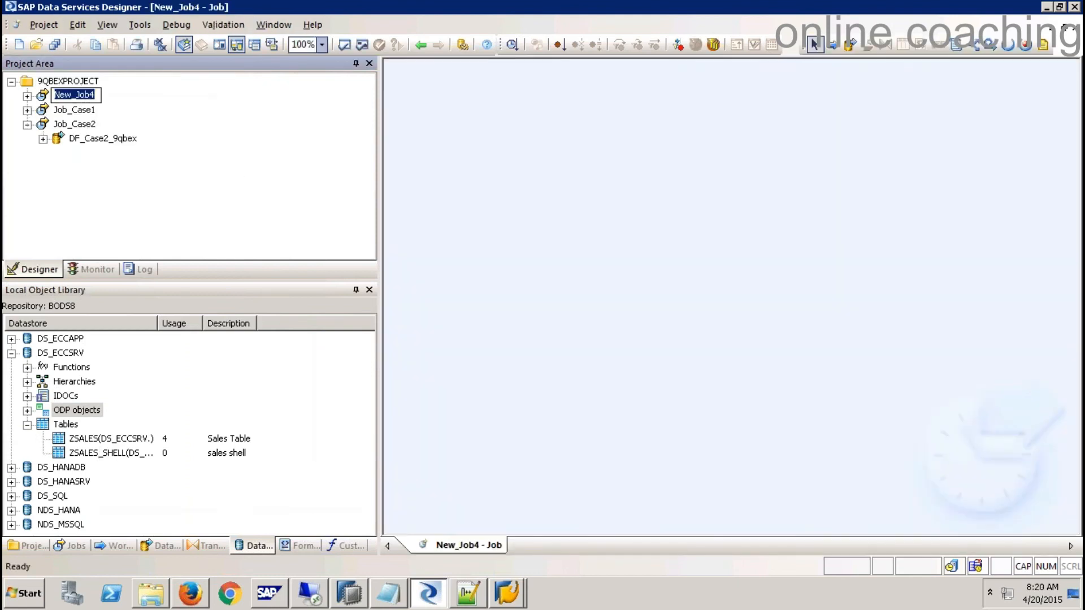
{"action": "type", "text": "Job"}
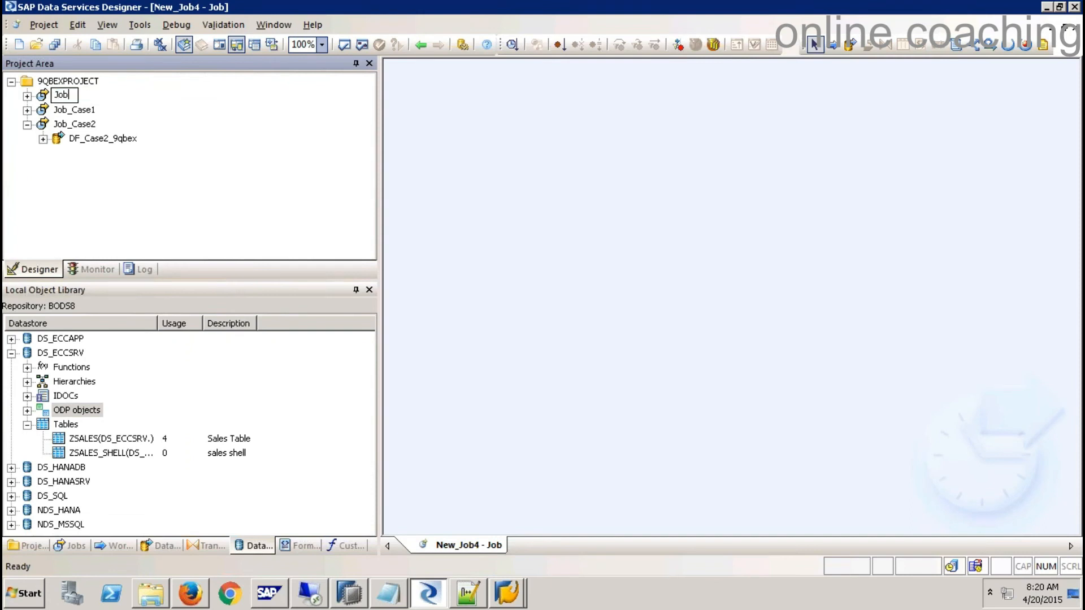
{"action": "type", "text": "_Case3"}
{"action": "key", "text": "Return"}
{"action": "left_click", "coordinate": [850, 45]}
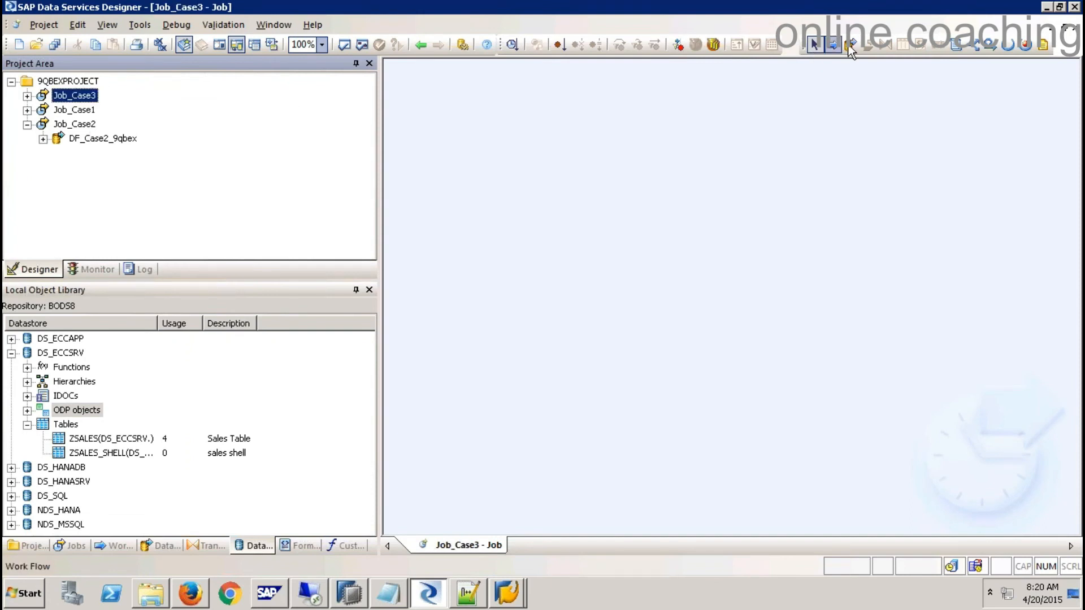
{"action": "left_click", "coordinate": [728, 191]}
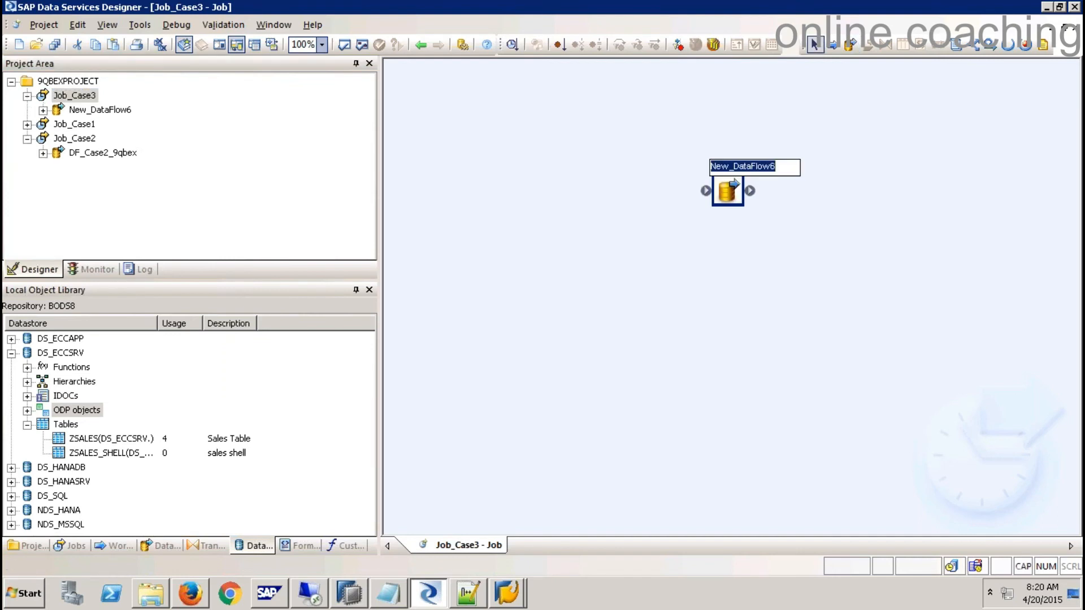
{"action": "type", "text": "df_"}
{"action": "key", "text": "BackSpace"}
{"action": "key", "text": "BackSpace"}
{"action": "key", "text": "BackSpace"}
{"action": "type", "text": "dF_cASE"}
{"action": "key", "text": "BackSpace"}
{"action": "key", "text": "BackSpace"}
{"action": "key", "text": "BackSpace"}
{"action": "key", "text": "BackSpace"}
{"action": "key", "text": "BackSpace"}
{"action": "key", "text": "BackSpace"}
{"action": "key", "text": "BackSpace"}
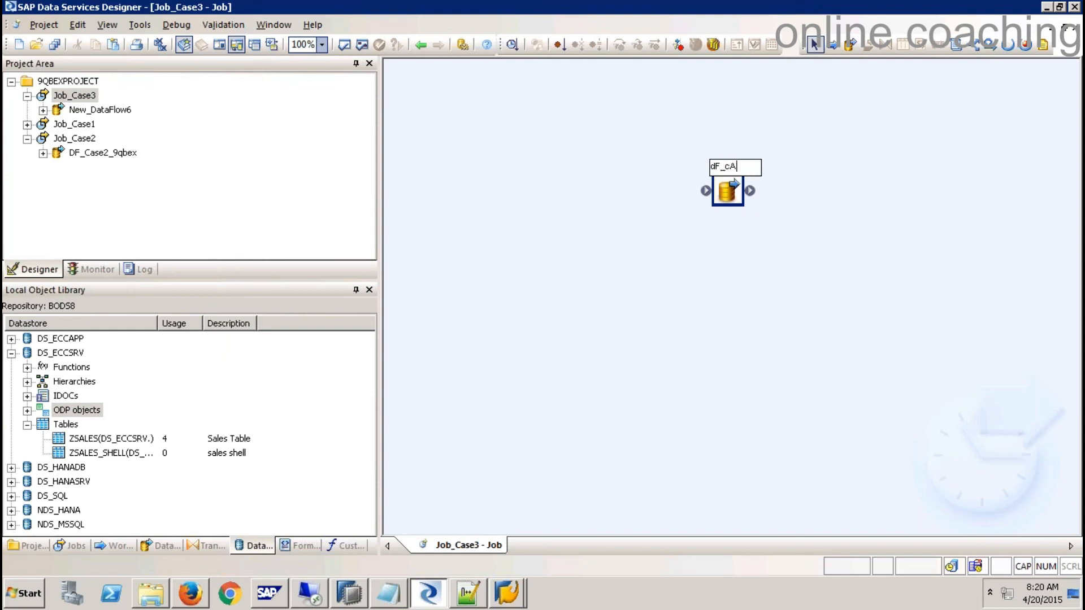
{"action": "key", "text": "Caps_Lock"}
{"action": "type", "text": "D"}
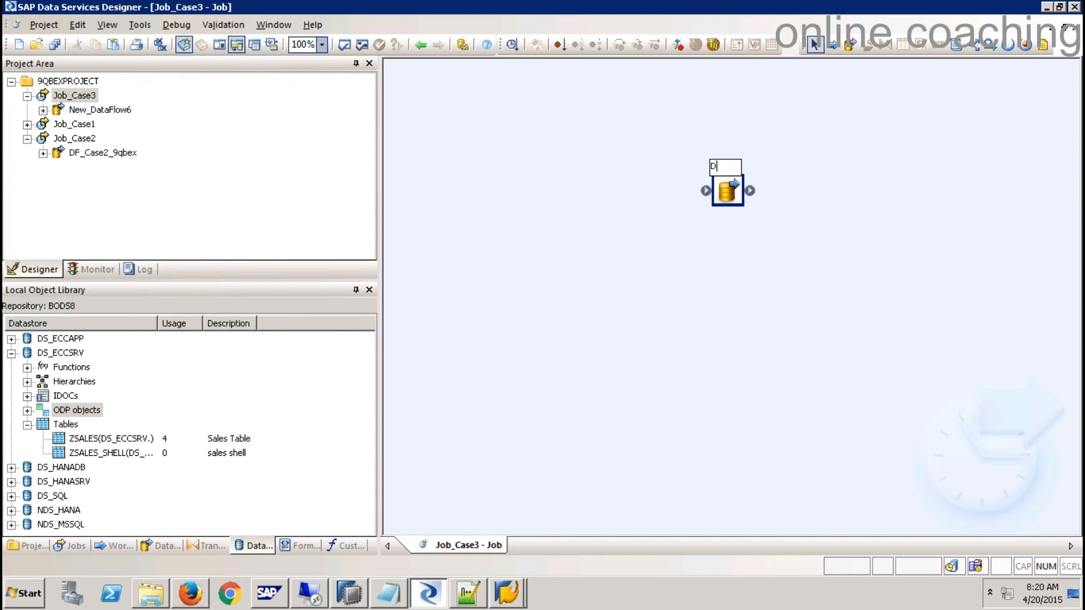
{"action": "type", "text": "F_Case3"}
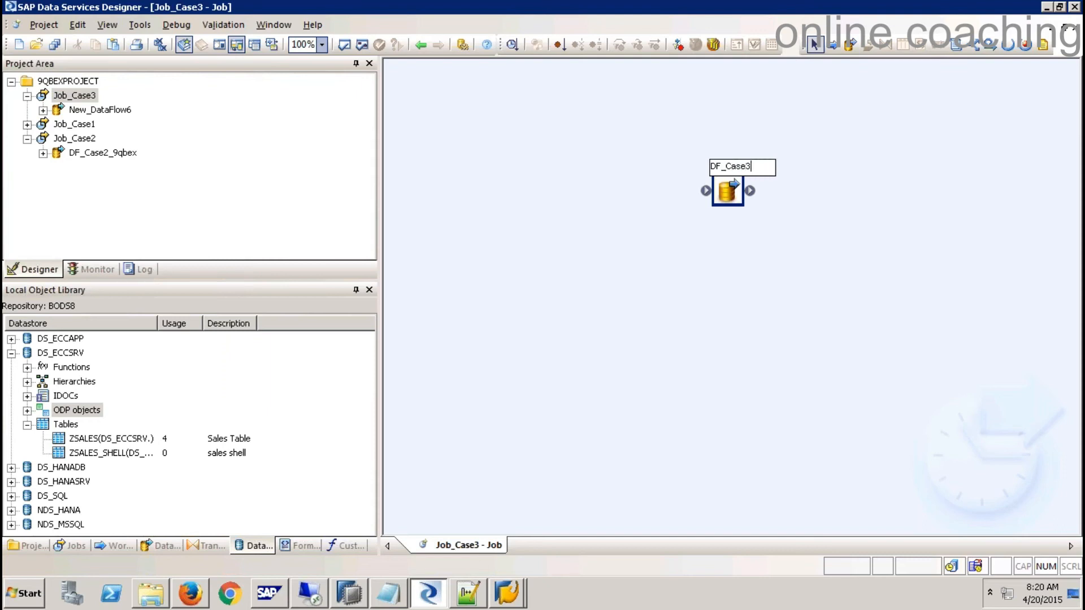
{"action": "type", "text": "_9qbex"}
{"action": "key", "text": "Return"}
- Open DF_Case3_9qbex and place ZBODS_ODP_IP_001 on the canvas as its source
{"action": "double_click", "coordinate": [726, 191]}
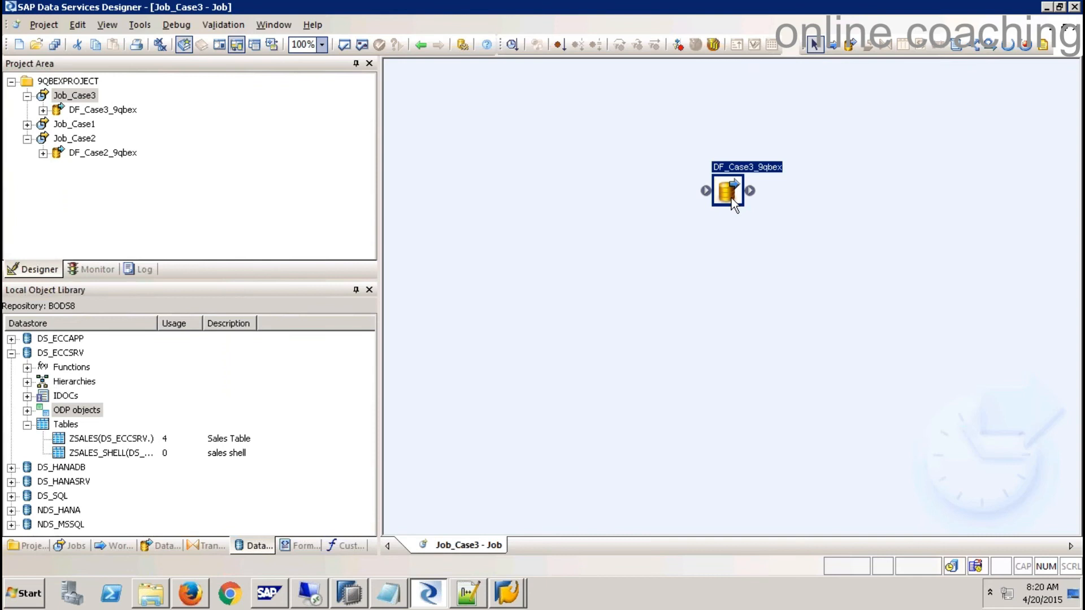
{"action": "left_click", "coordinate": [27, 411]}
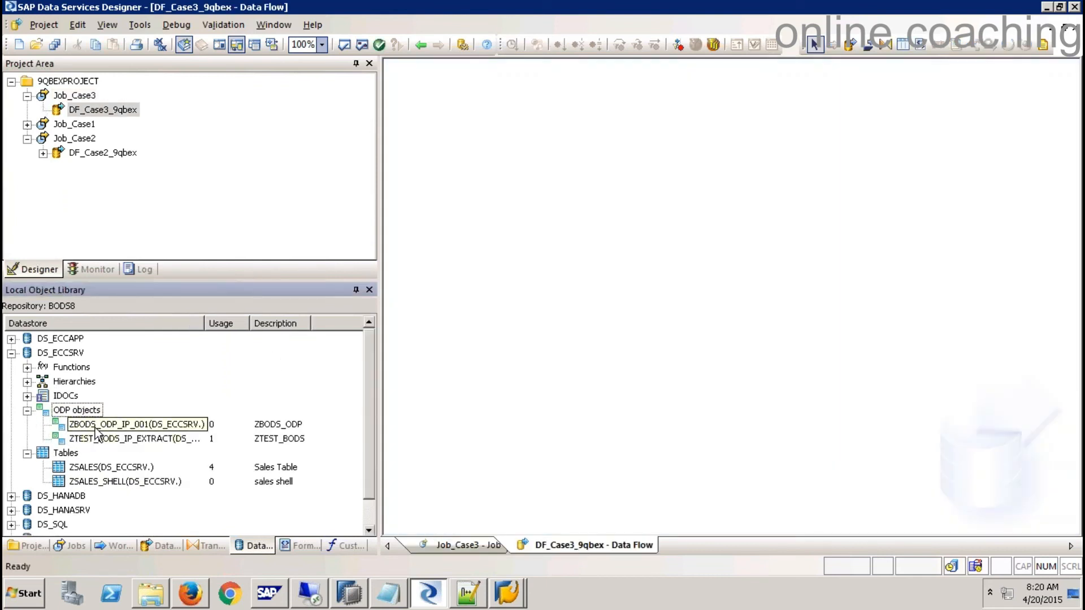
{"action": "left_click", "coordinate": [96, 425]}
{"action": "left_click_drag", "start_coordinate": [96, 426], "coordinate": [476, 204]}
{"action": "left_click", "coordinate": [477, 325]}
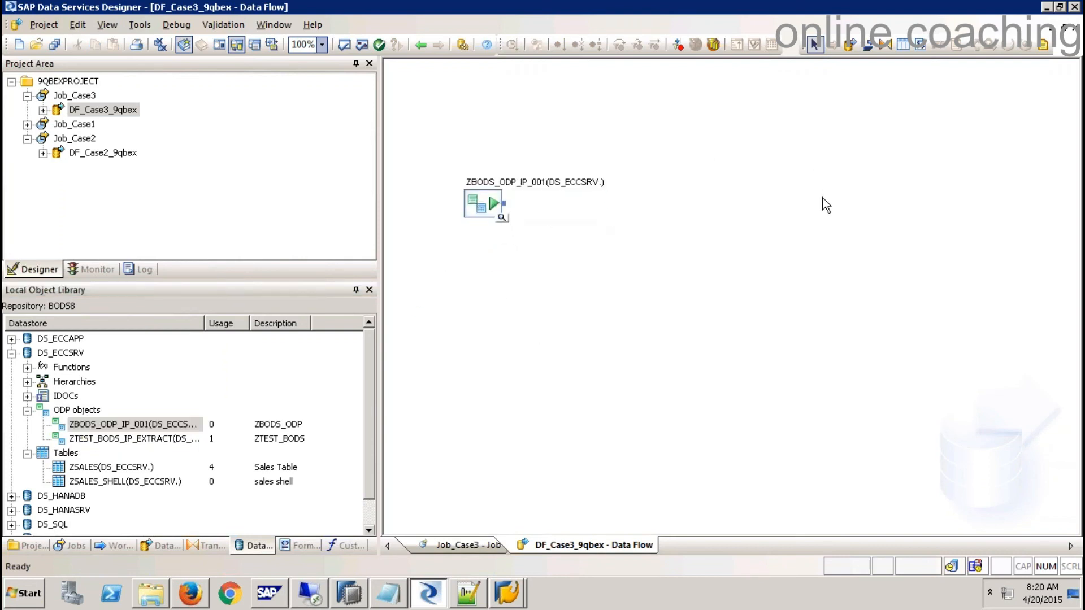
{"action": "left_click_drag", "start_coordinate": [775, 167], "coordinate": [819, 209]}
{"action": "left_click", "coordinate": [349, 601]}
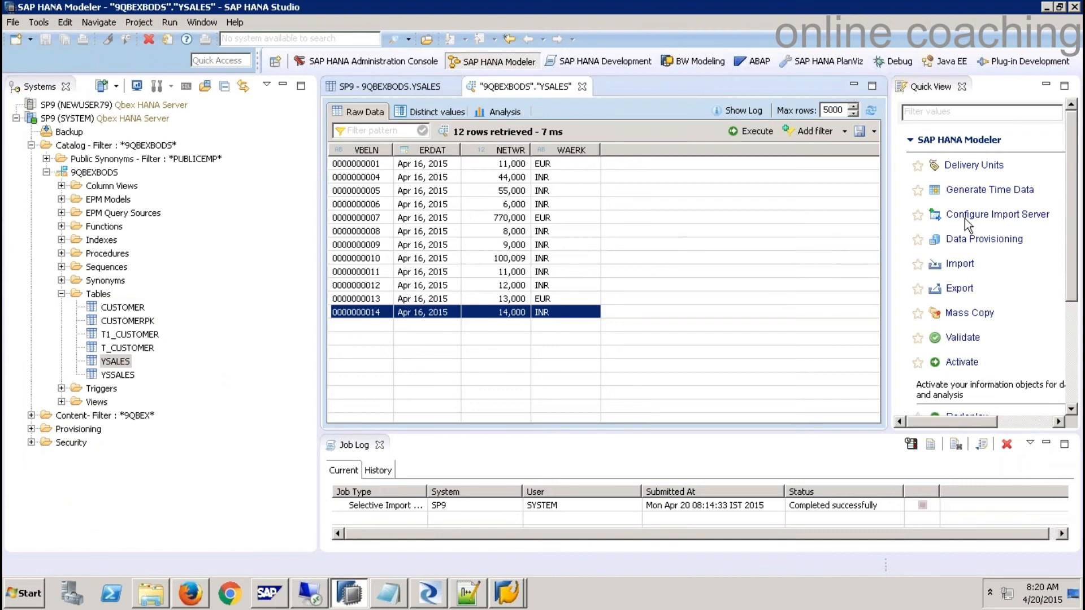
- Start a selective metadata import of extractors into target system SP9
{"action": "left_click", "coordinate": [960, 264]}
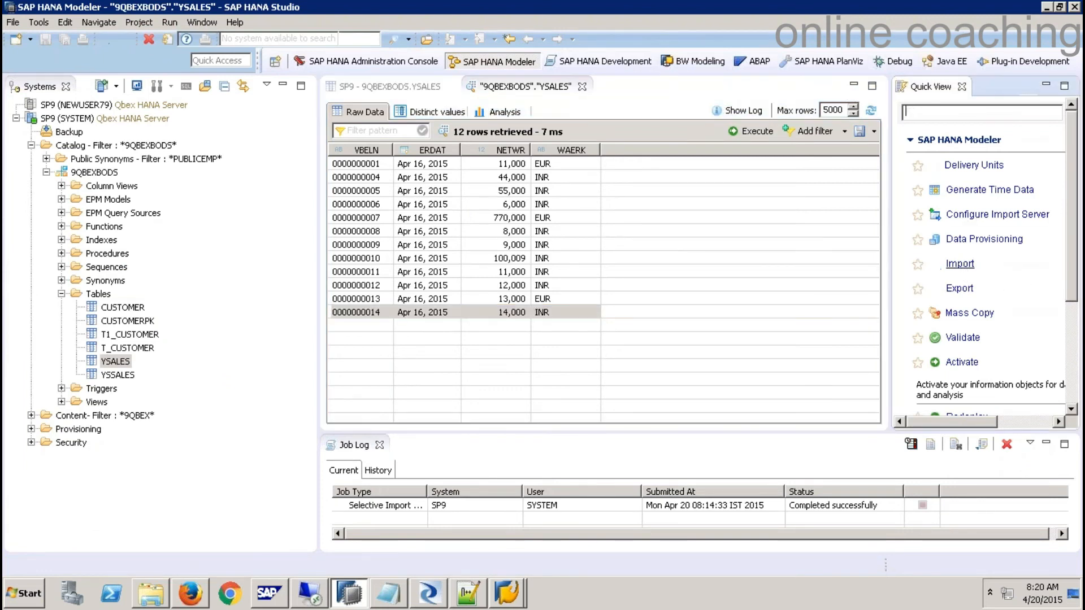
{"action": "double_click", "coordinate": [488, 295]}
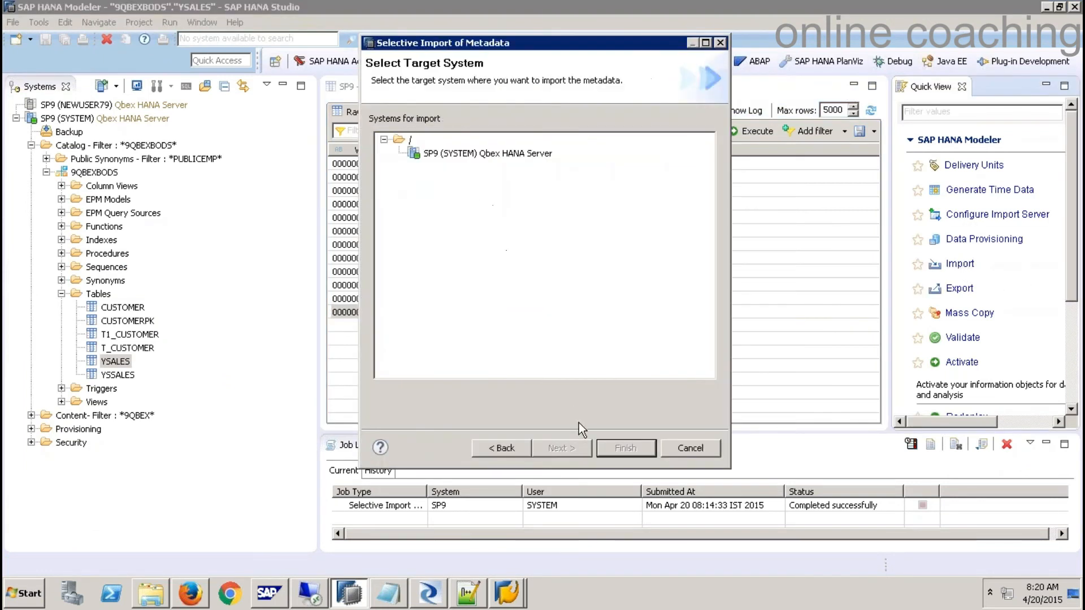
{"action": "left_click", "coordinate": [482, 154]}
{"action": "left_click", "coordinate": [574, 450]}
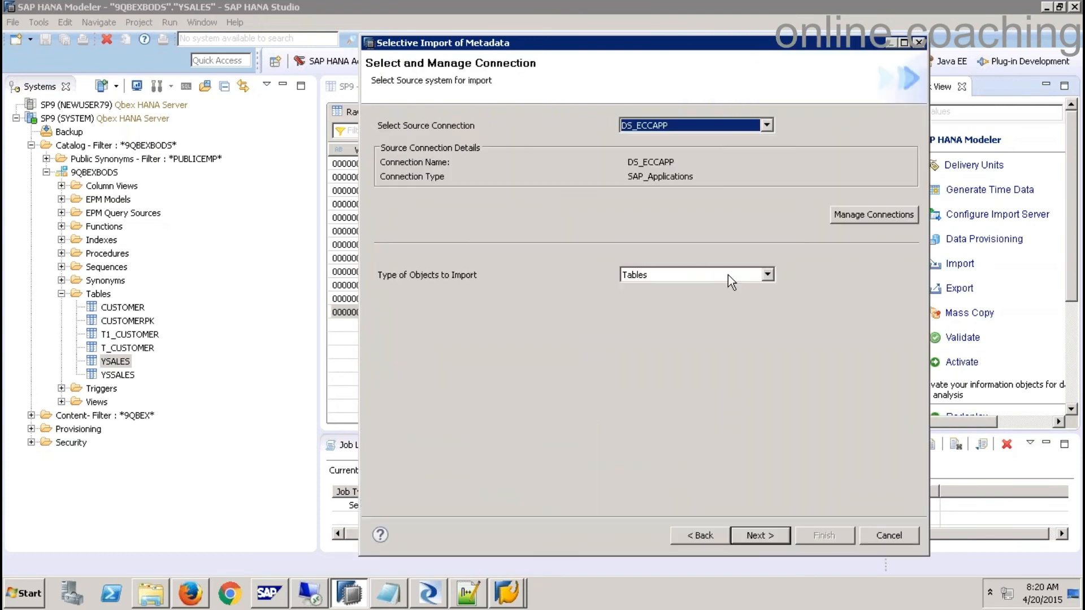
{"action": "left_click", "coordinate": [728, 275]}
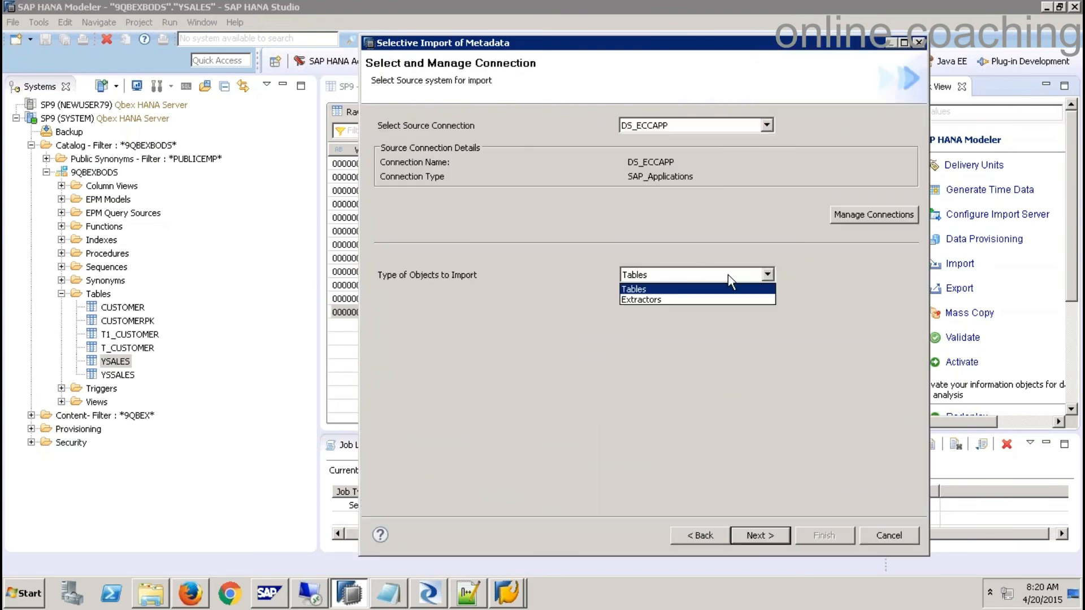
{"action": "left_click", "coordinate": [649, 299]}
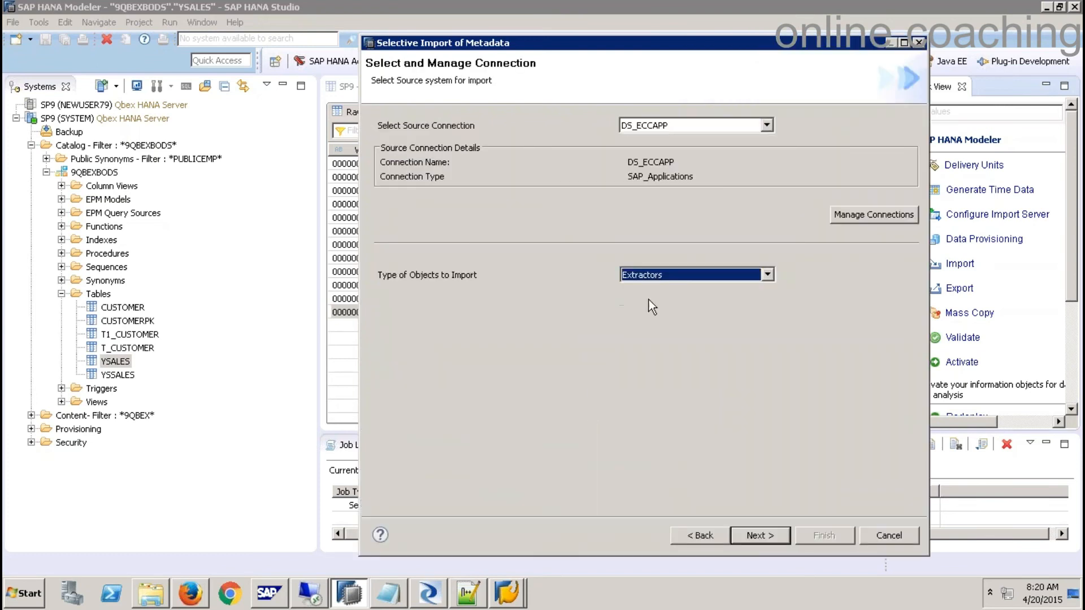
{"action": "left_click", "coordinate": [769, 536]}
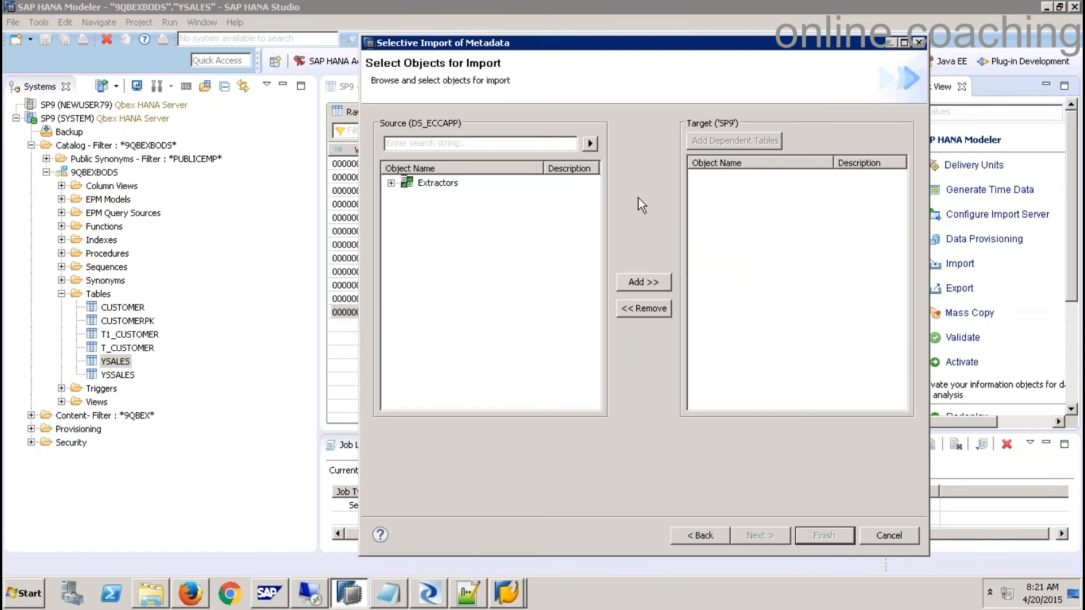
- Find and add the ZBODS_ODP extractor, targeting schema 9QBEXBODS
{"action": "type", "text": "ZBODS_ODP"}
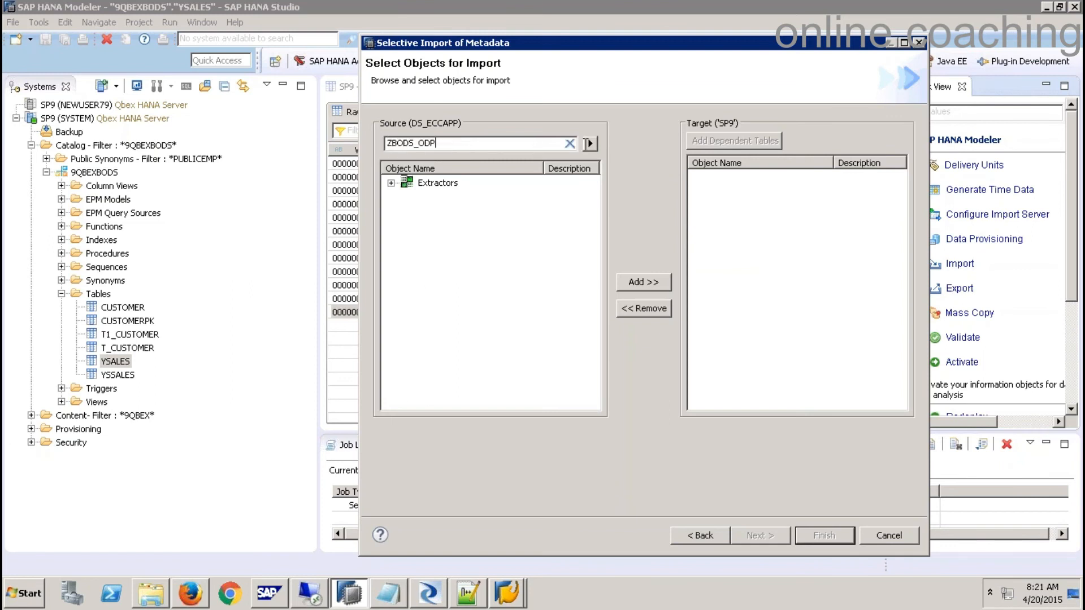
{"action": "key", "text": "Return"}
{"action": "left_click", "coordinate": [457, 195]}
{"action": "left_click", "coordinate": [658, 281]}
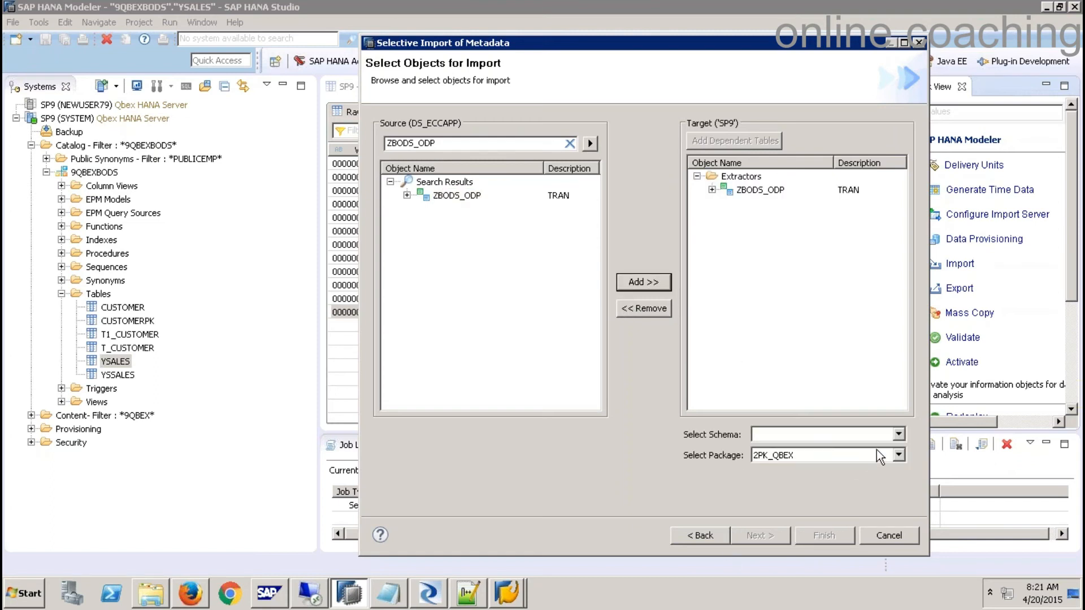
{"action": "left_click", "coordinate": [898, 435]}
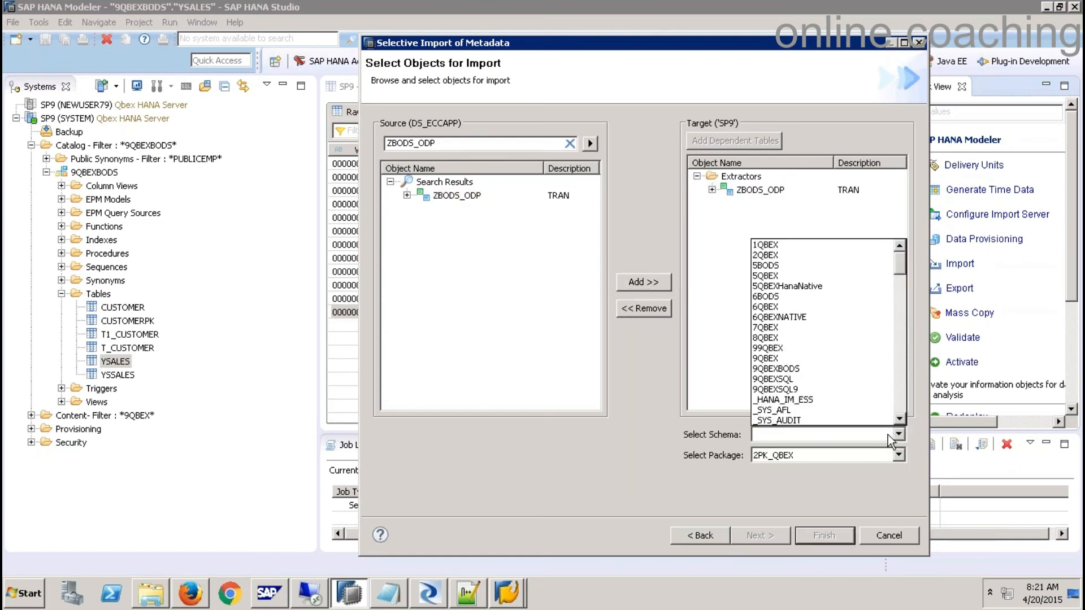
{"action": "scroll", "coordinate": [868, 406], "scroll_direction": "down", "scroll_amount": 3}
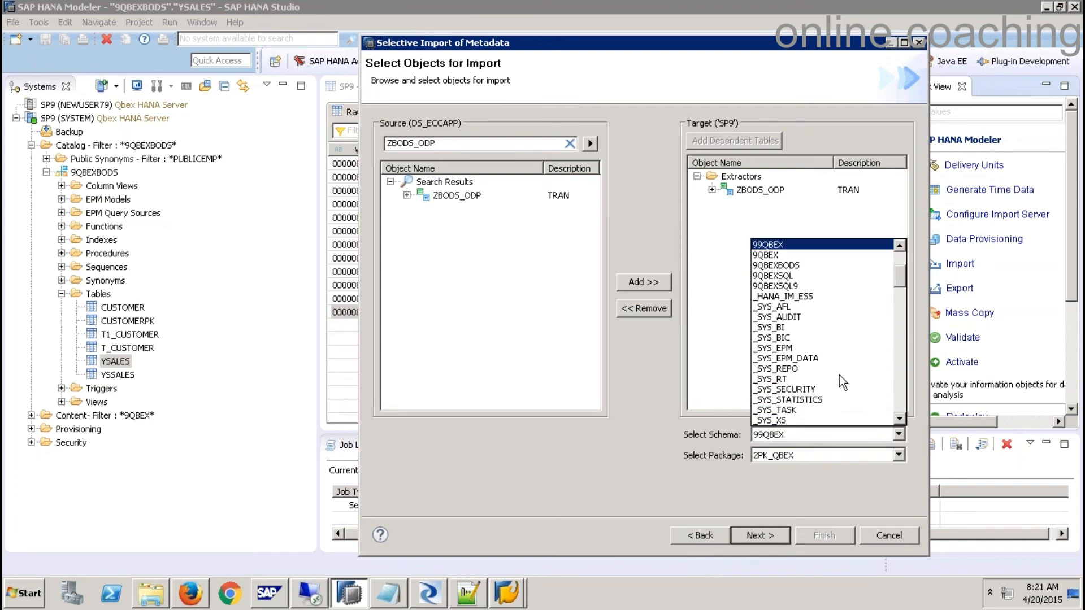
{"action": "left_click", "coordinate": [799, 266]}
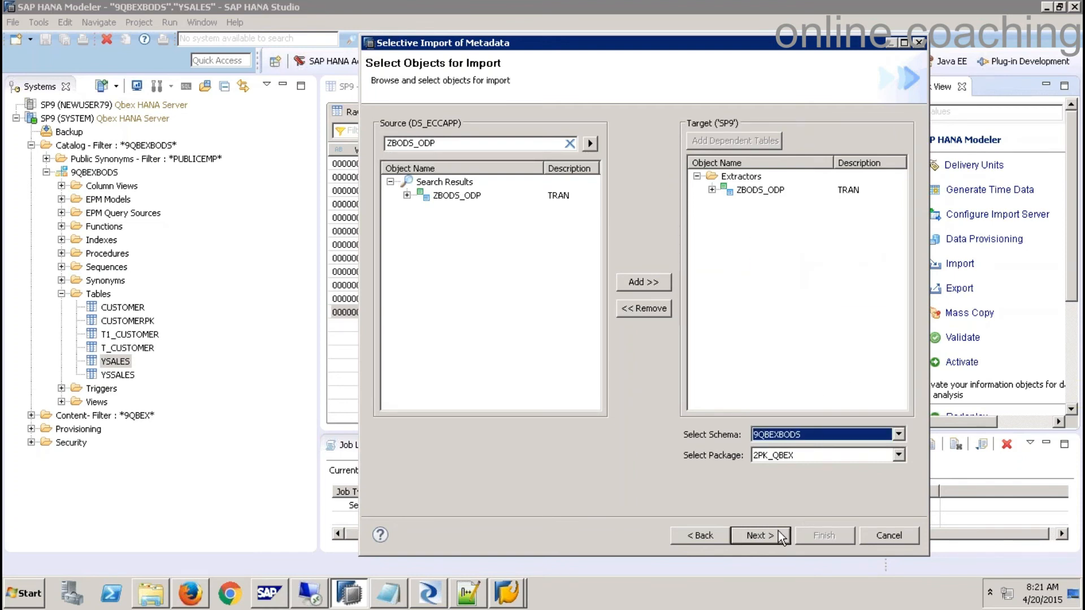
- Set VBELN to not nullable, validate the import object, and finish the import
{"action": "left_click", "coordinate": [764, 535]}
{"action": "left_click", "coordinate": [879, 328]}
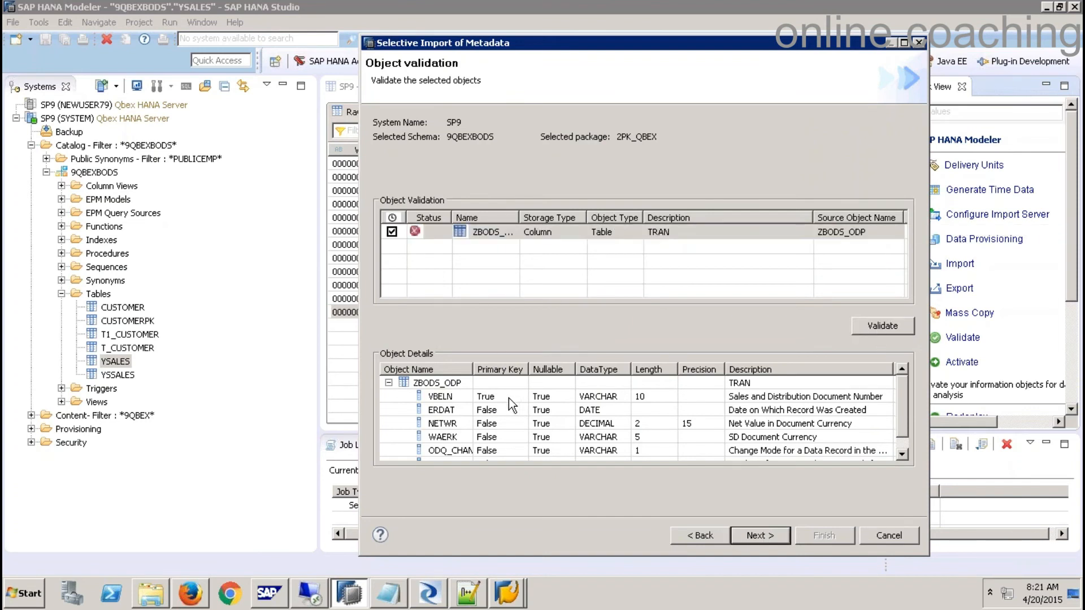
{"action": "left_click", "coordinate": [568, 398]}
{"action": "left_click", "coordinate": [569, 397]}
{"action": "left_click", "coordinate": [555, 420]}
{"action": "left_click", "coordinate": [881, 326]}
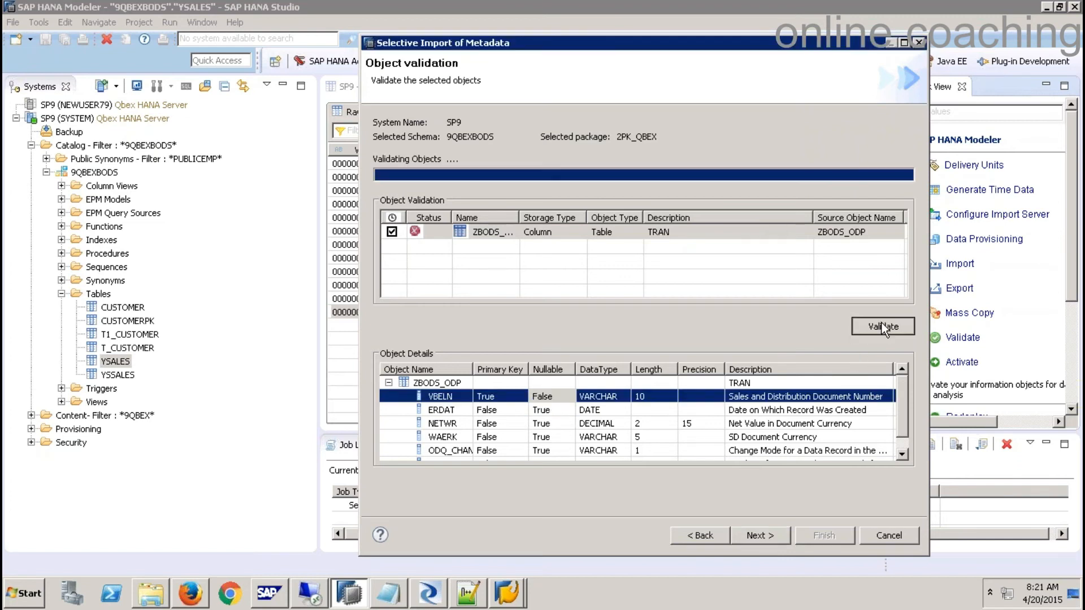
{"action": "left_click", "coordinate": [745, 535]}
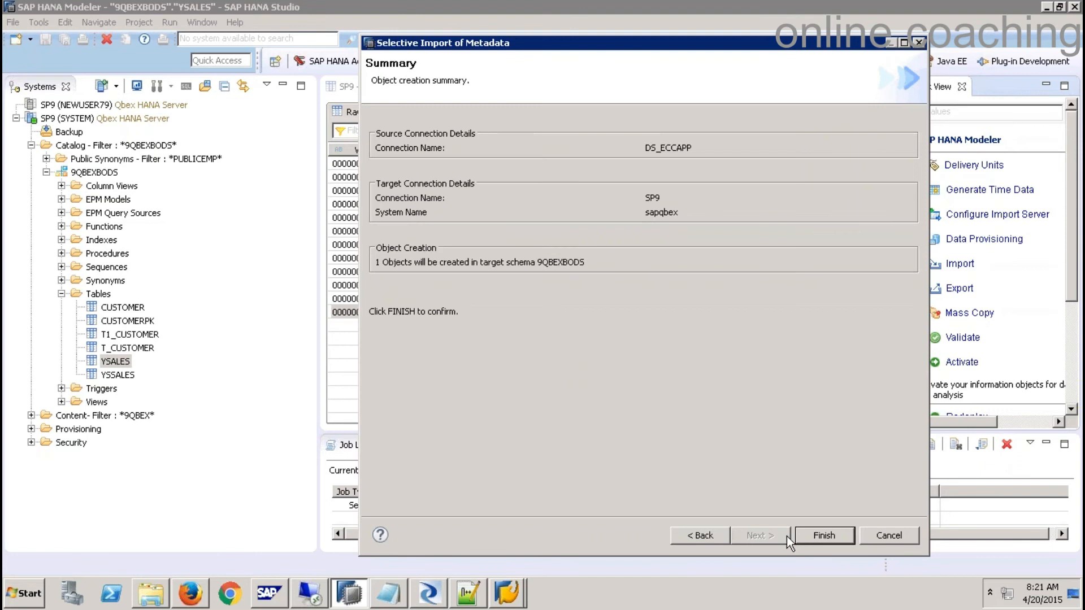
{"action": "left_click", "coordinate": [812, 530]}
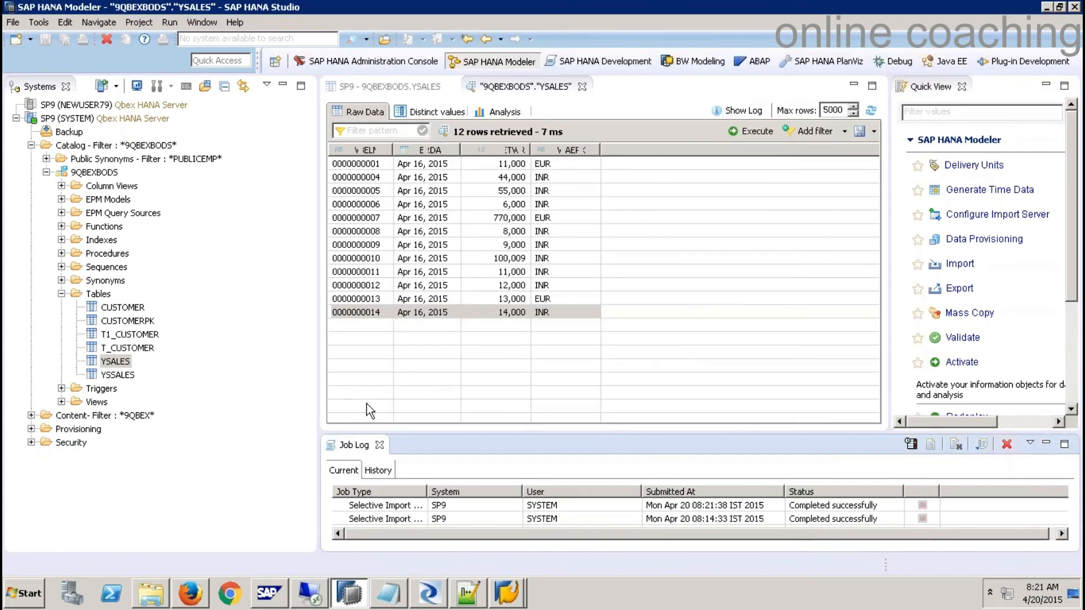
- Browse the 9QBEXBODS Tables folder, schema and SP9 system in the catalog tree
{"action": "left_click", "coordinate": [97, 295]}
{"action": "right_click", "coordinate": [96, 298]}
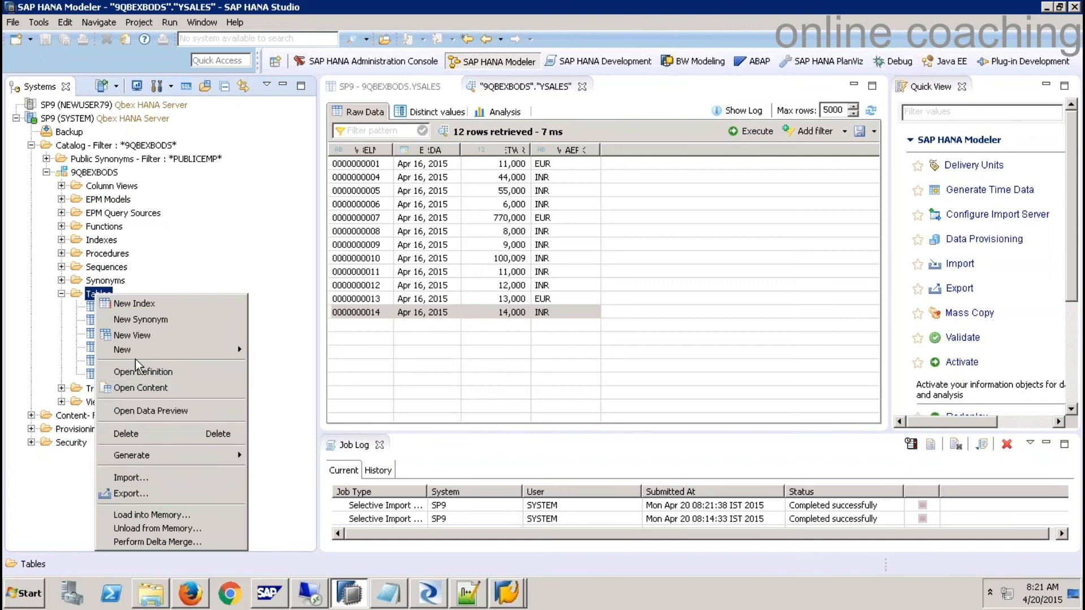
{"action": "right_click", "coordinate": [90, 172]}
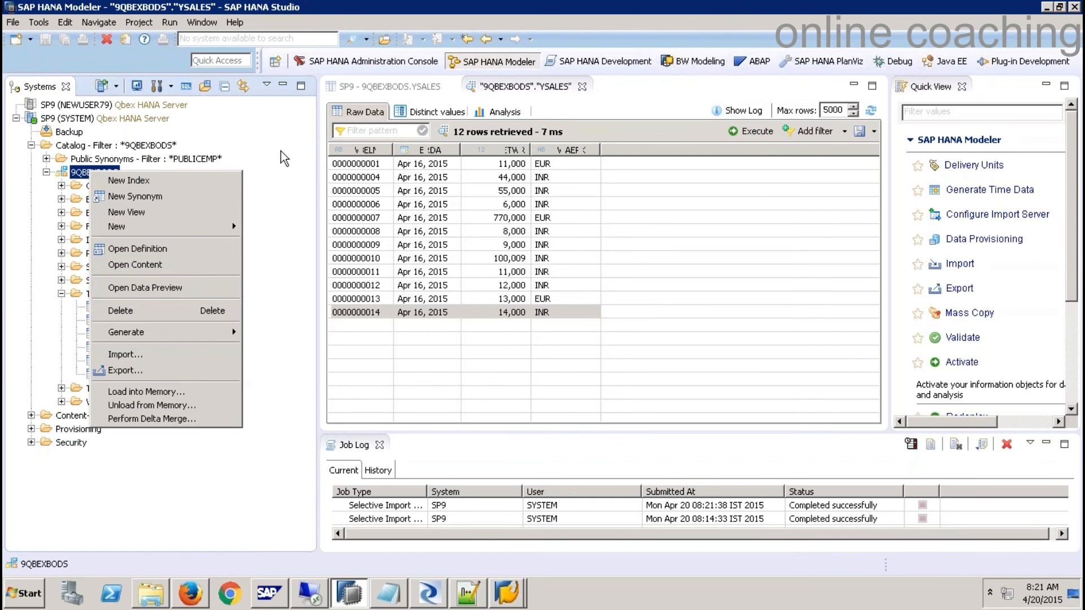
{"action": "right_click", "coordinate": [67, 119]}
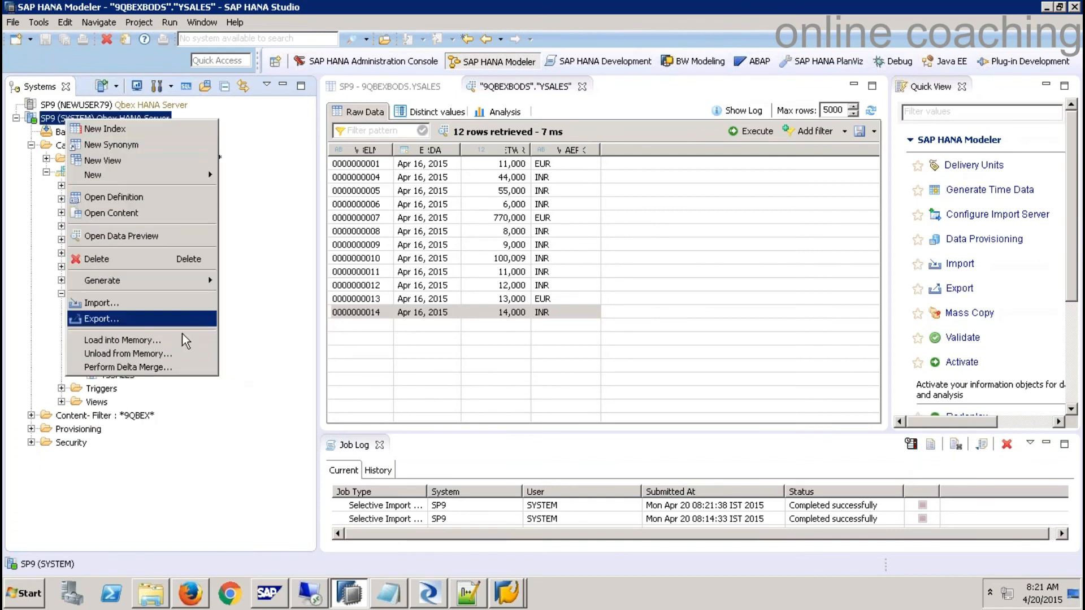
{"action": "left_click", "coordinate": [179, 383]}
{"action": "left_click", "coordinate": [116, 308]}
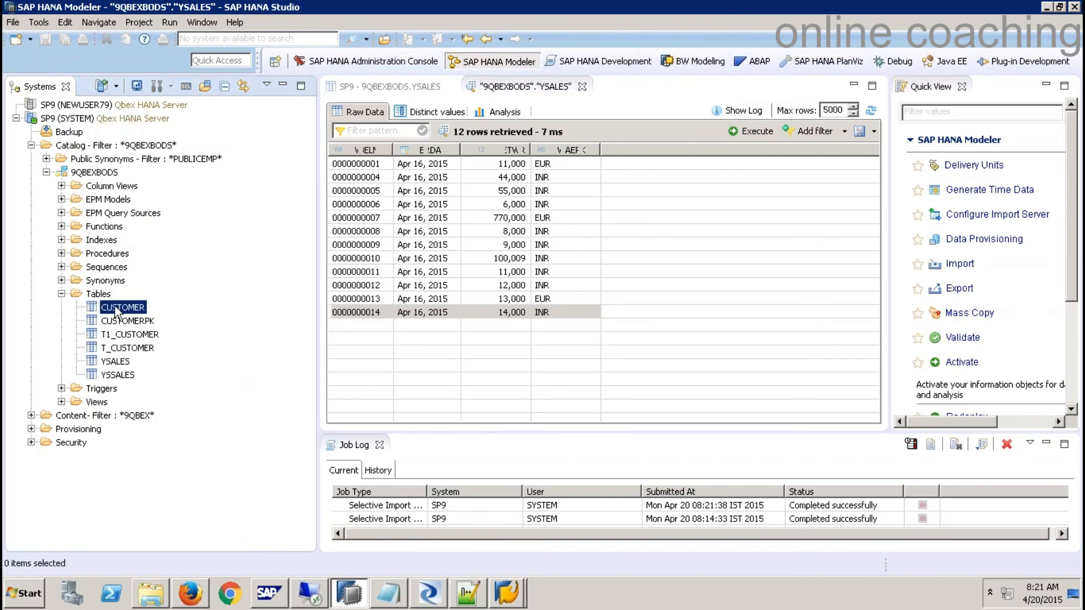
{"action": "left_click", "coordinate": [123, 333]}
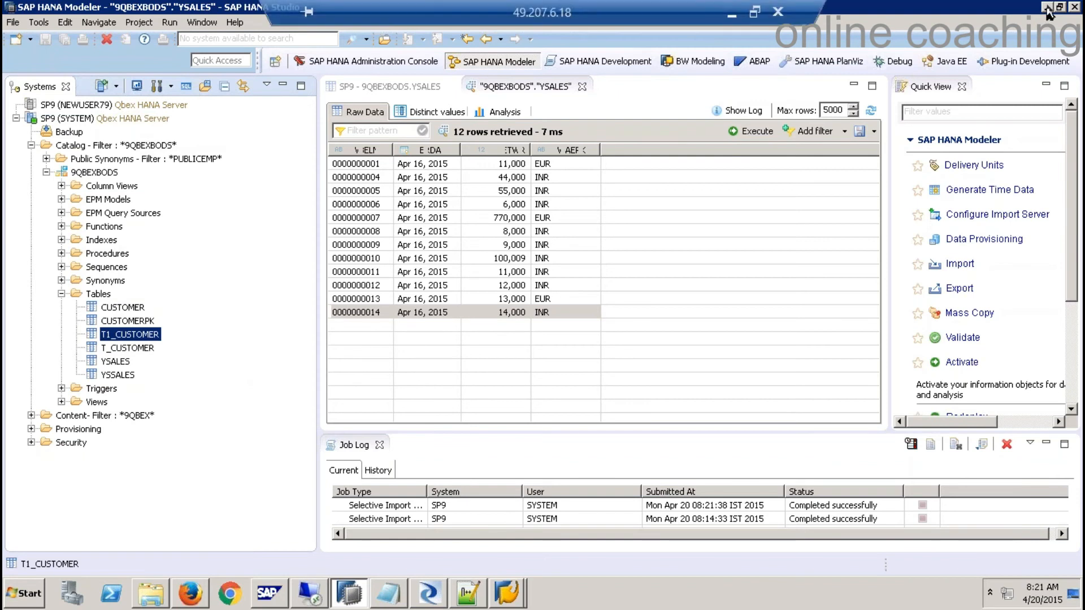
{"action": "left_click", "coordinate": [335, 605]}
{"action": "left_click", "coordinate": [333, 605]}
- Refresh the Tables folder and open the new ZBODS_ODP table's definition
{"action": "right_click", "coordinate": [89, 296]}
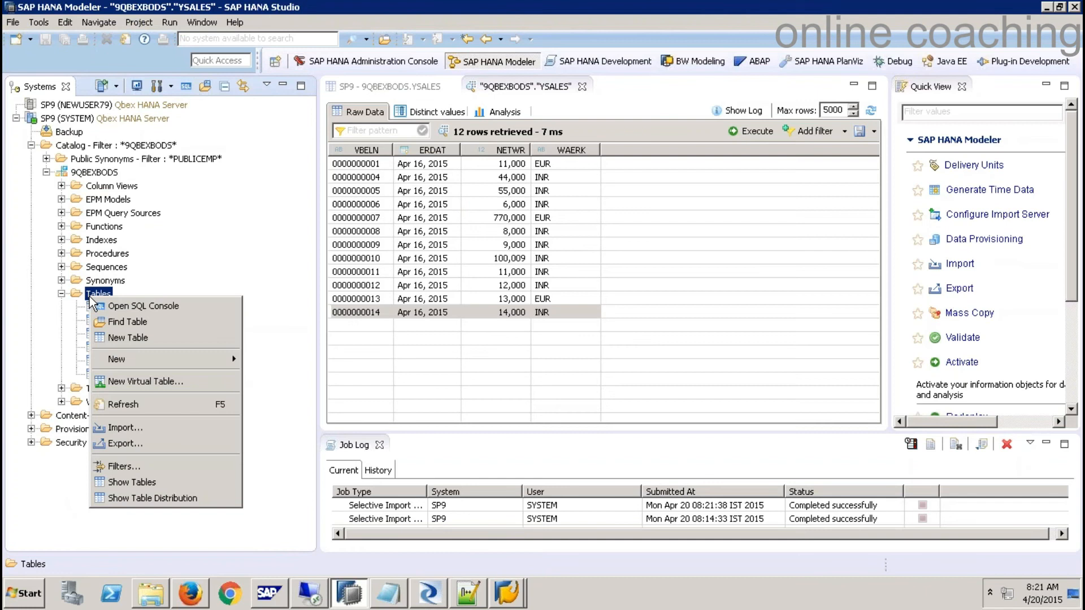
{"action": "left_click", "coordinate": [113, 404]}
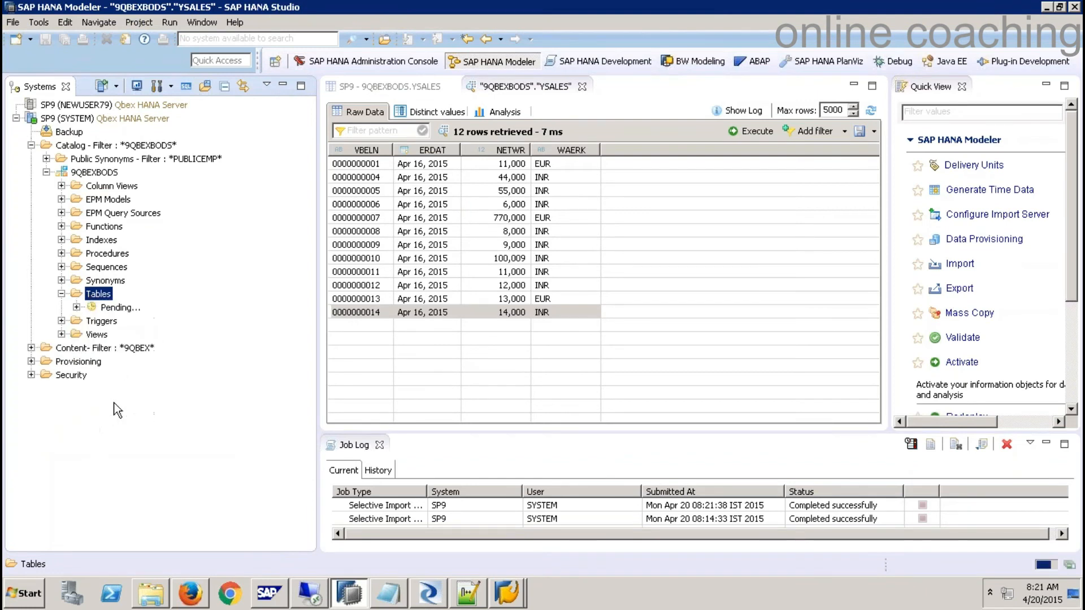
{"action": "left_click", "coordinate": [115, 390]}
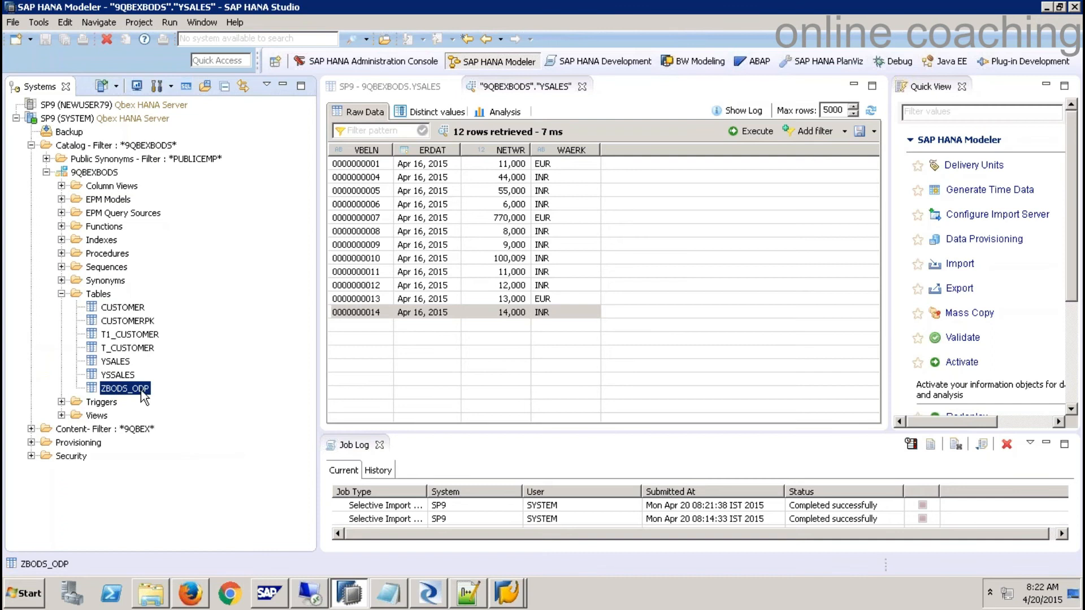
{"action": "right_click", "coordinate": [141, 390]}
{"action": "left_click", "coordinate": [202, 211]}
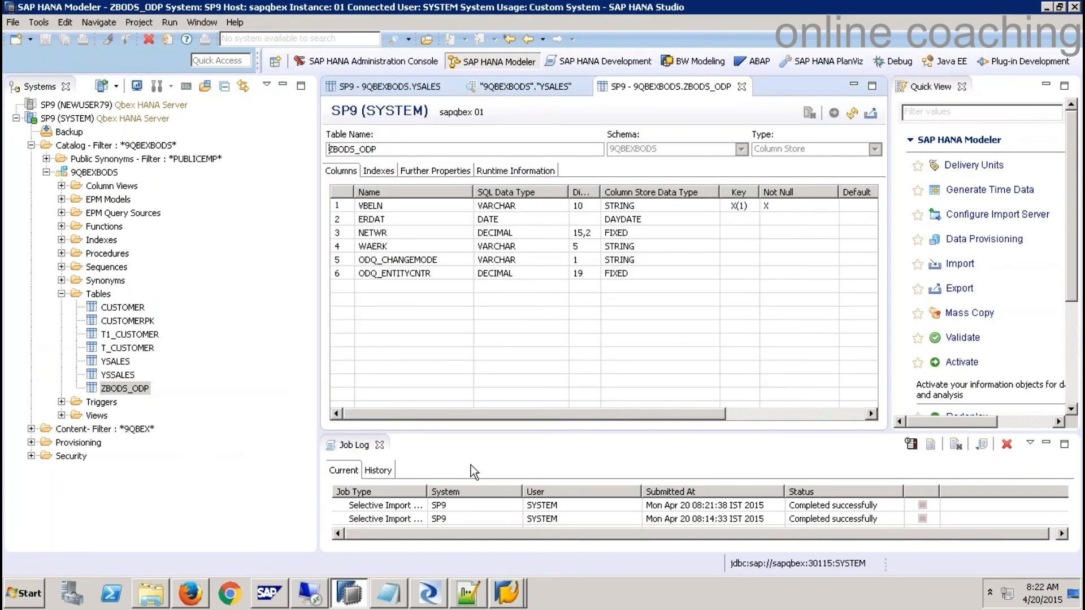
{"action": "left_click", "coordinate": [429, 594]}
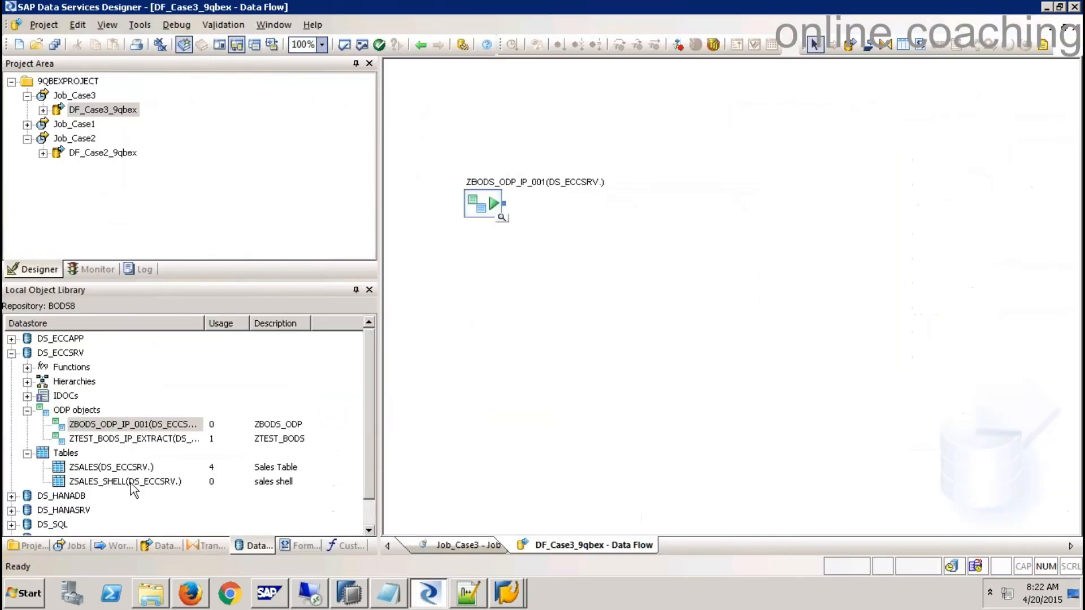
- Import table ZBODS_ODP by name into the DS_HANADB datastore with owner 9QBEXBODS
{"action": "left_click", "coordinate": [27, 411]}
{"action": "left_click", "coordinate": [11, 353]}
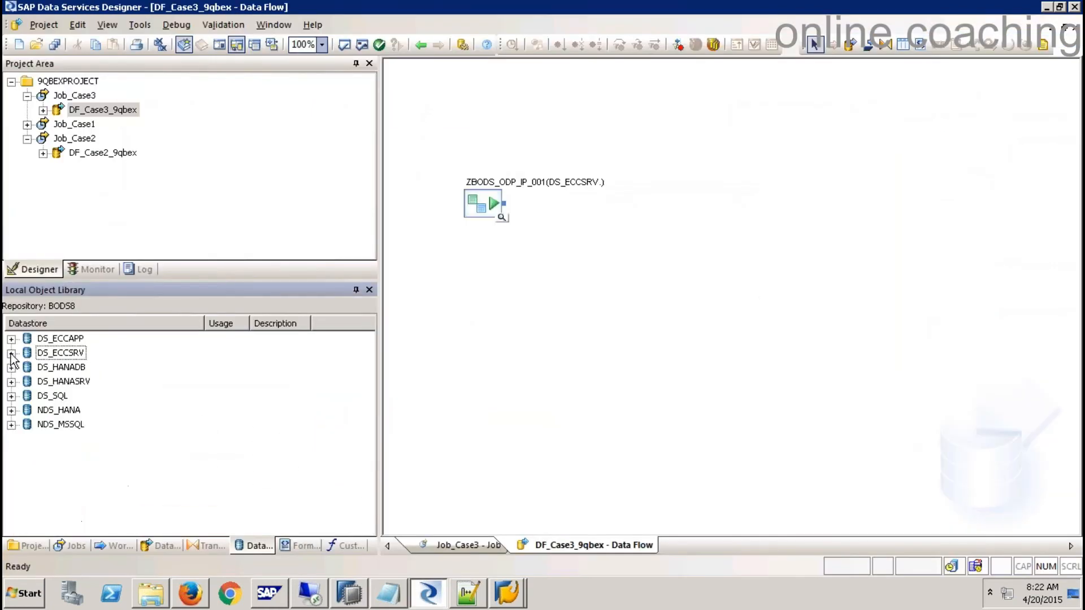
{"action": "left_click", "coordinate": [11, 367]}
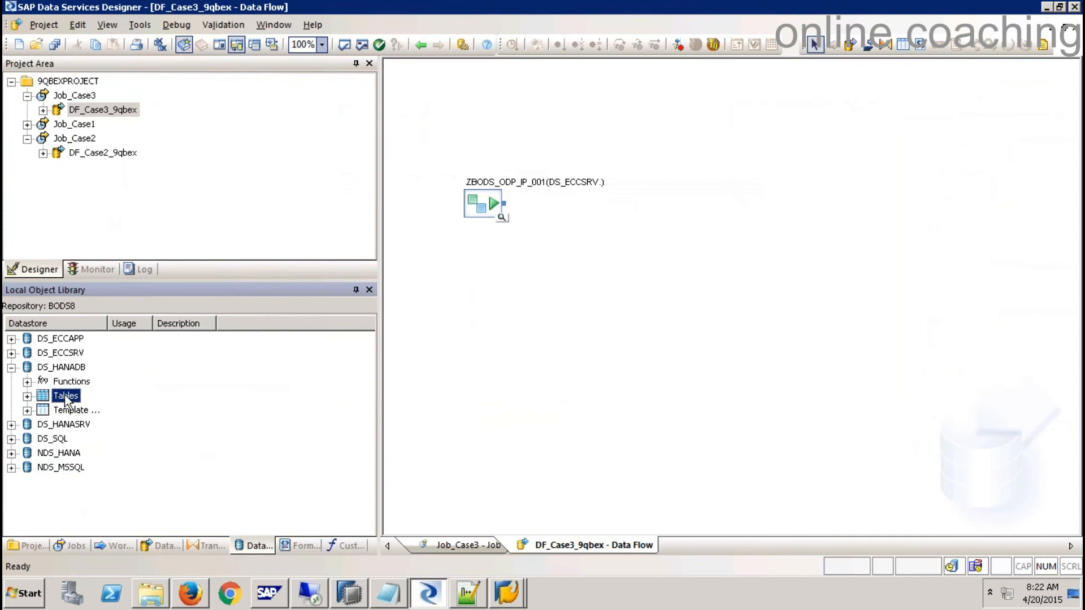
{"action": "right_click", "coordinate": [66, 396]}
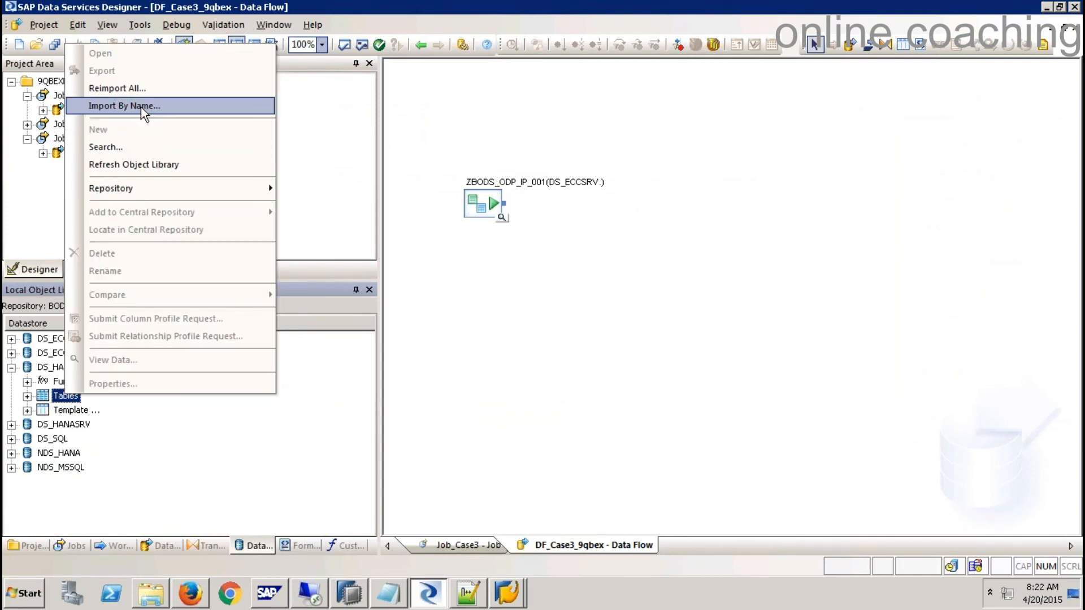
{"action": "left_click", "coordinate": [209, 106]}
{"action": "type", "text": "ZBODS_ODP"}
{"action": "key", "text": "Tab"}
{"action": "type", "text": "9"}
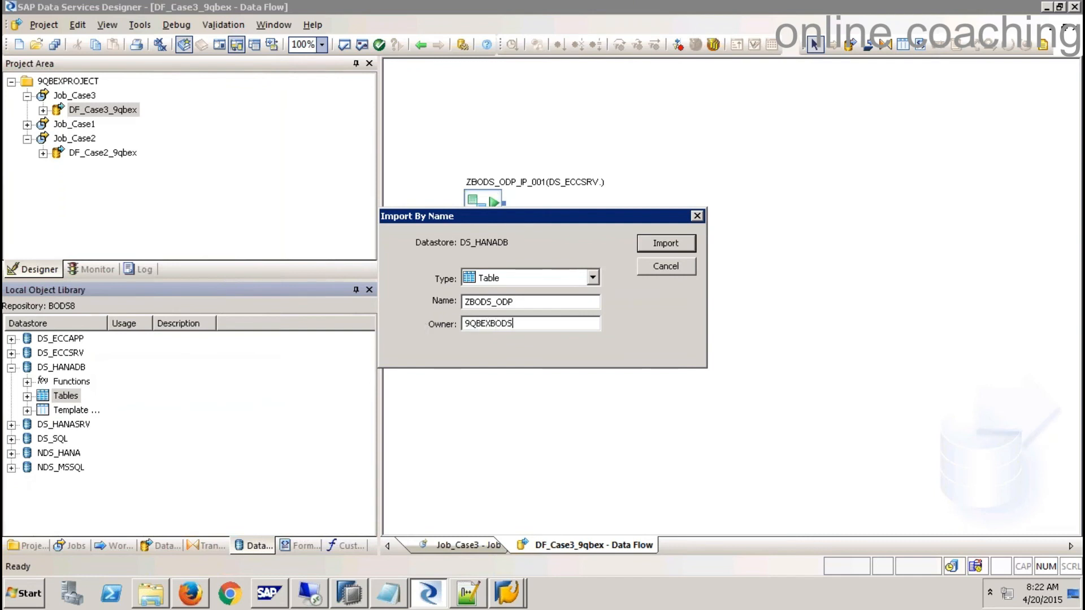
{"action": "left_click", "coordinate": [672, 244]}
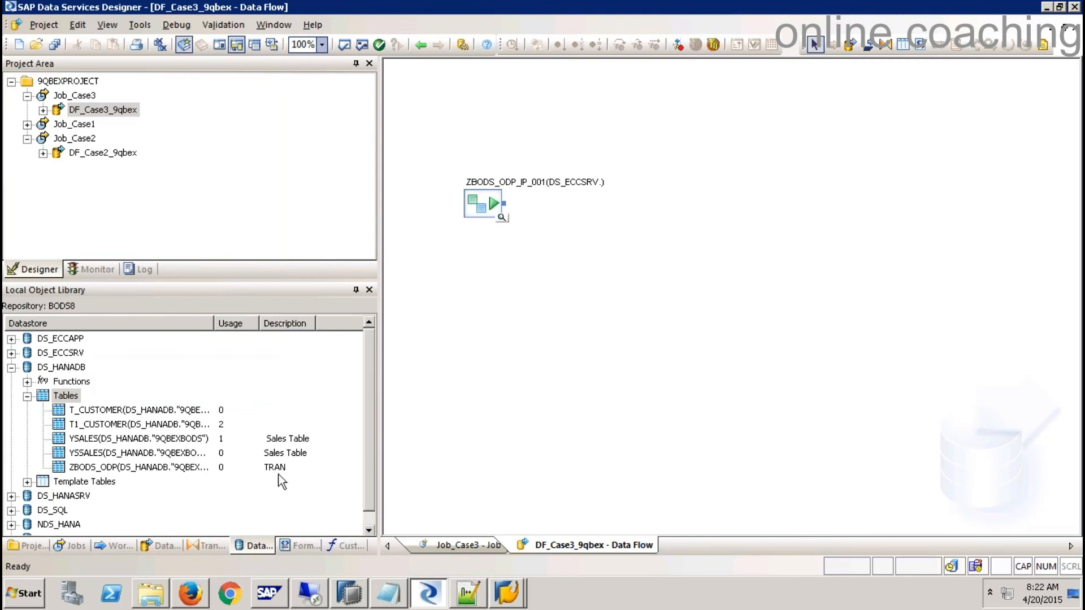
- Place ZBODS_ODP as the data flow target, connect ZBODS_ODP_IP_001 to it, and validate
{"action": "left_click_drag", "start_coordinate": [89, 473], "coordinate": [791, 221]}
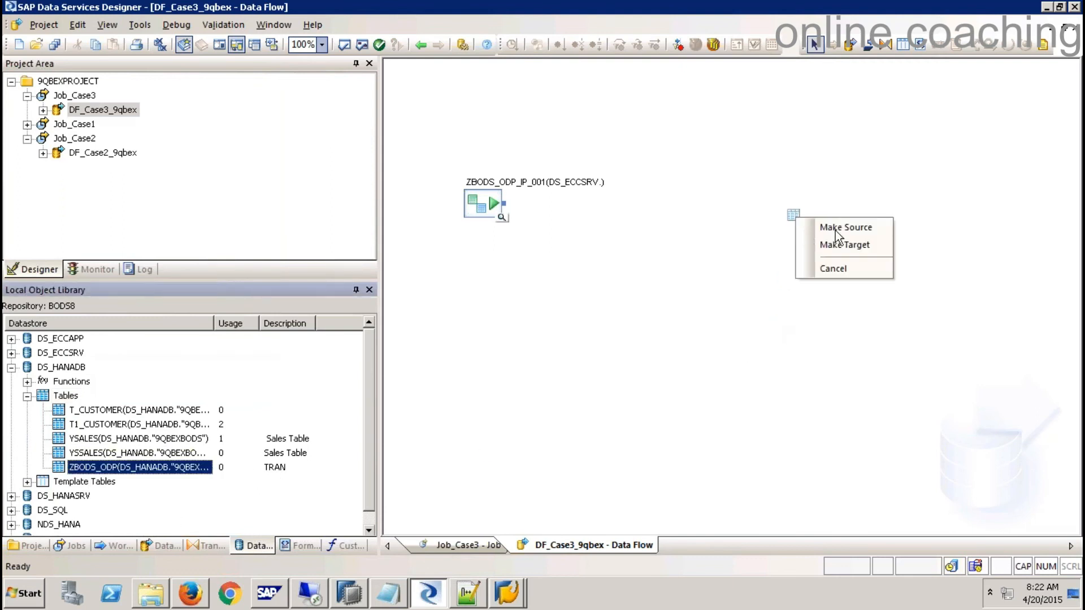
{"action": "left_click", "coordinate": [848, 244]}
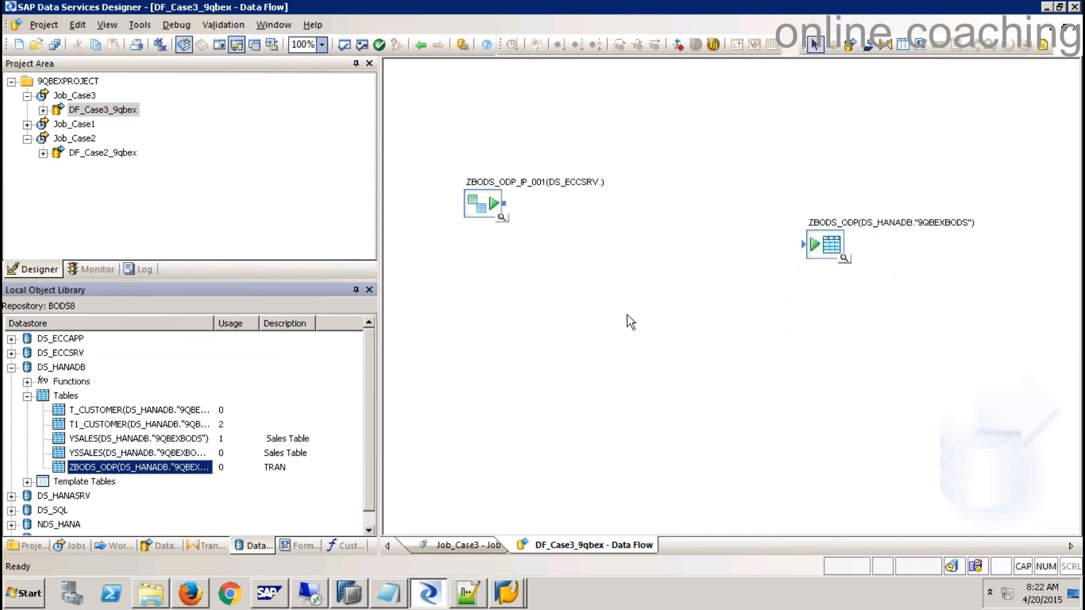
{"action": "left_click", "coordinate": [558, 288]}
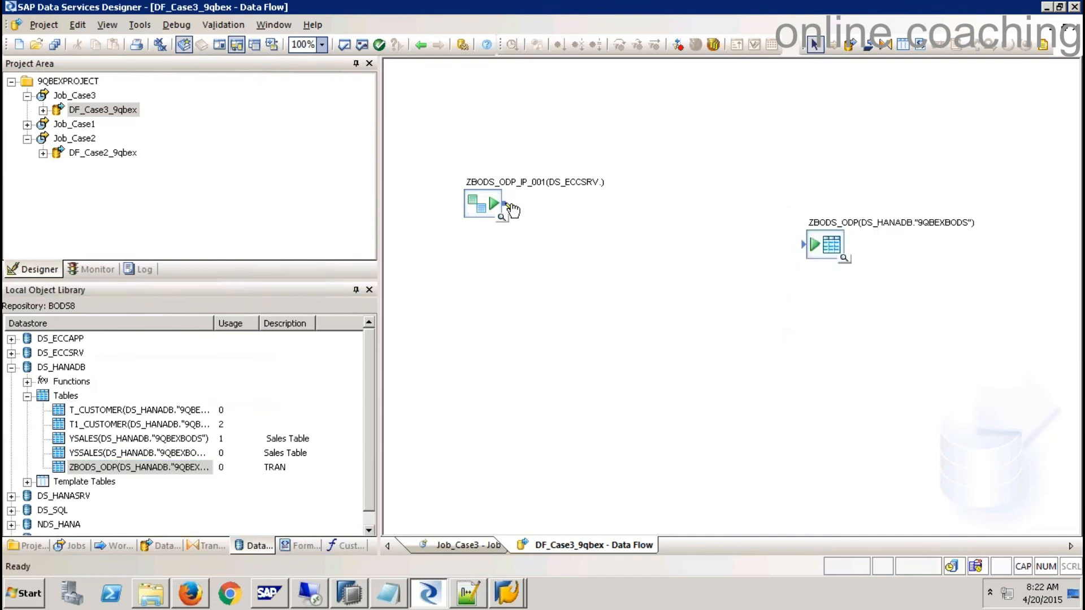
{"action": "left_click_drag", "start_coordinate": [515, 210], "coordinate": [804, 244]}
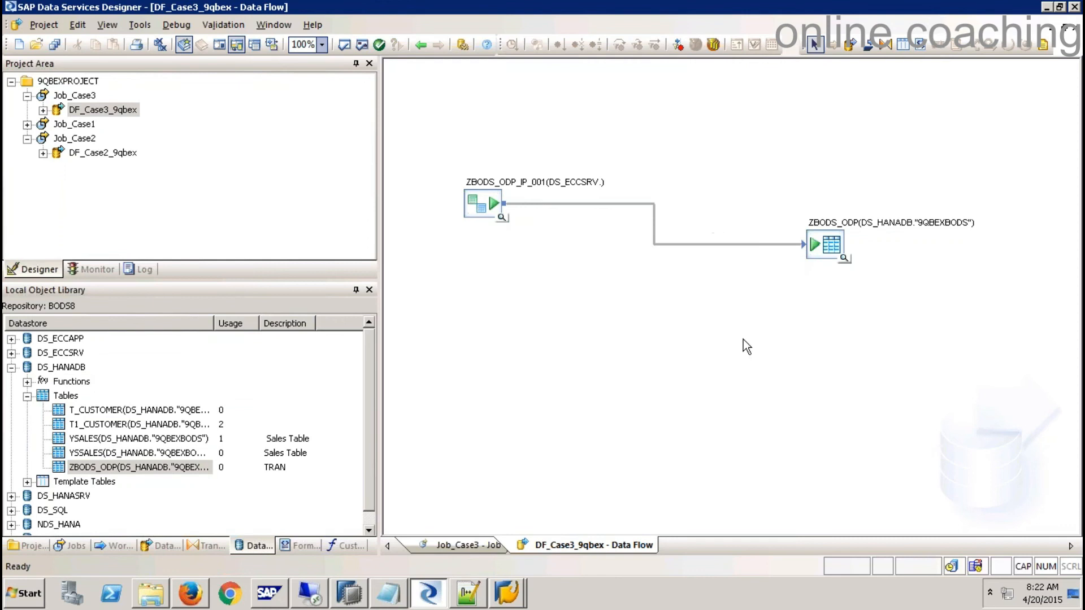
{"action": "left_click", "coordinate": [345, 44]}
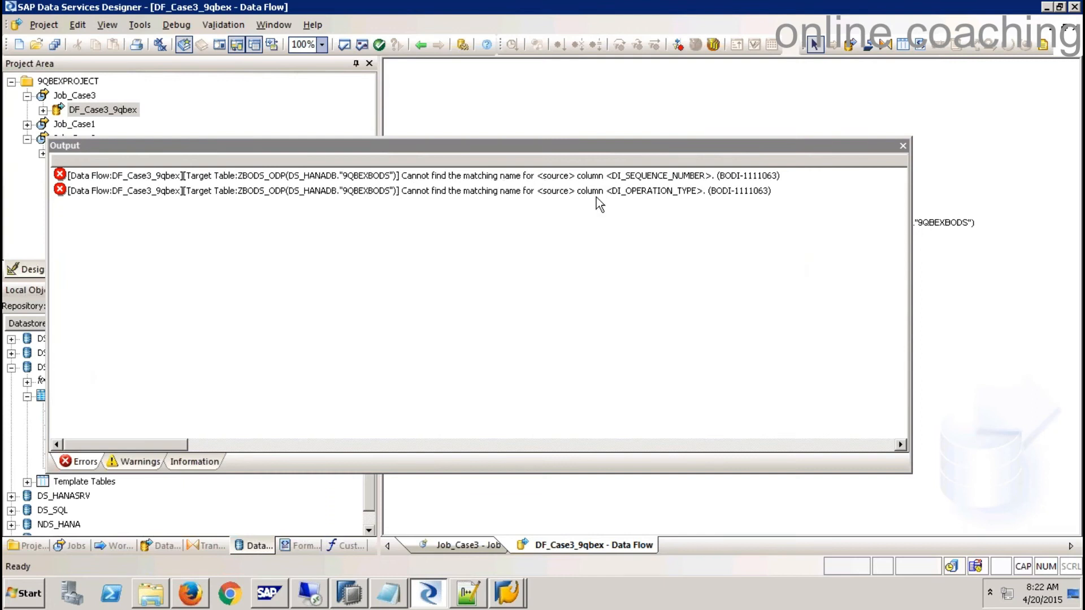
{"action": "left_click", "coordinate": [903, 146]}
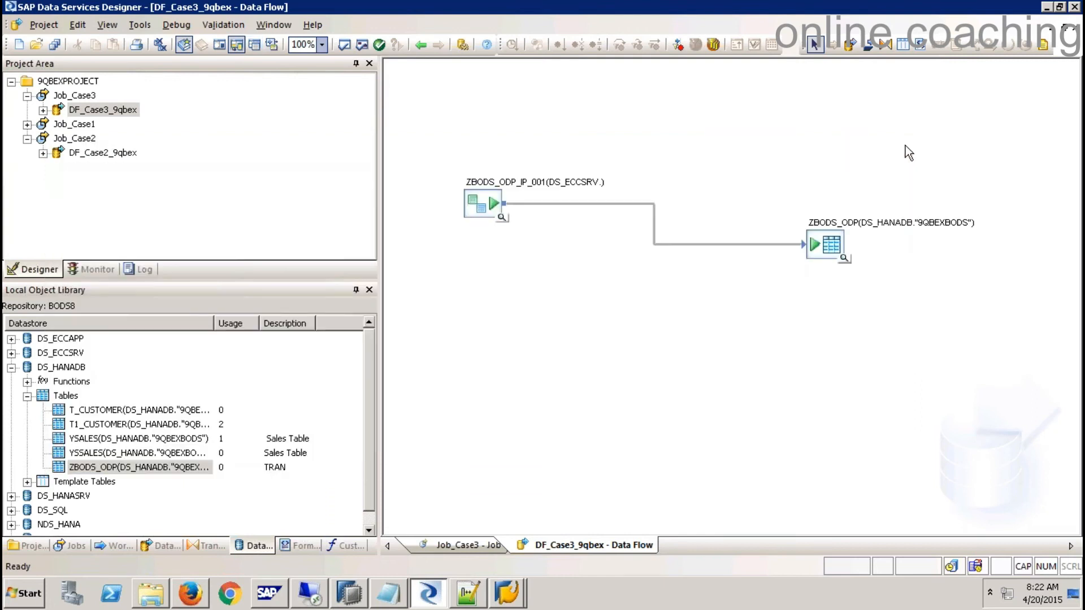
{"action": "left_click", "coordinate": [845, 255]}
- Remove the direct source-to-target link and connect ZBODS_ODP_IP_001 to a new Query transform
{"action": "double_click", "coordinate": [825, 244]}
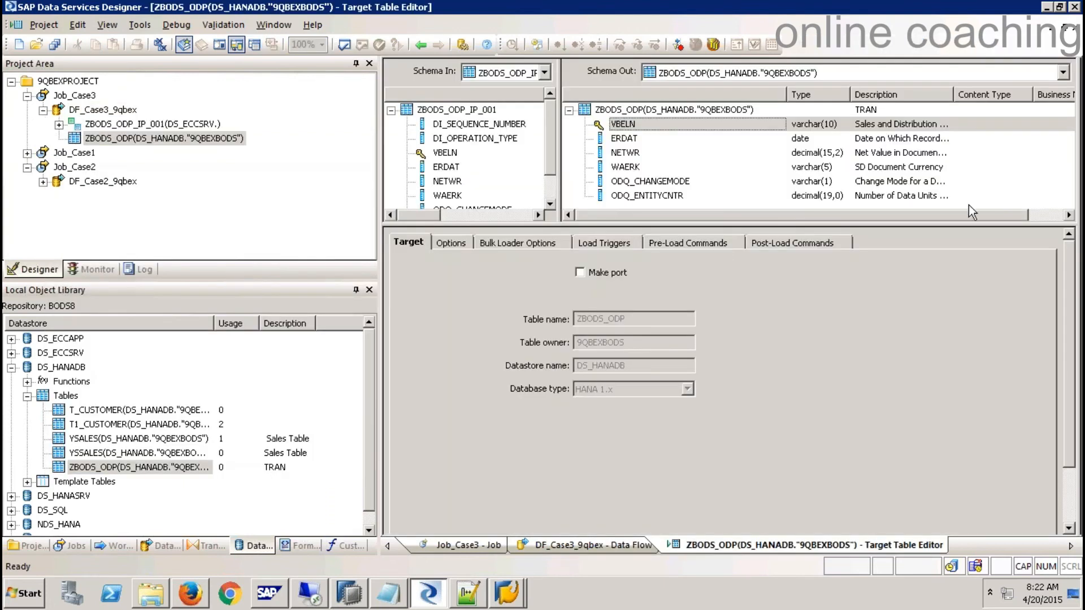
{"action": "left_click_drag", "start_coordinate": [765, 226], "coordinate": [769, 291]}
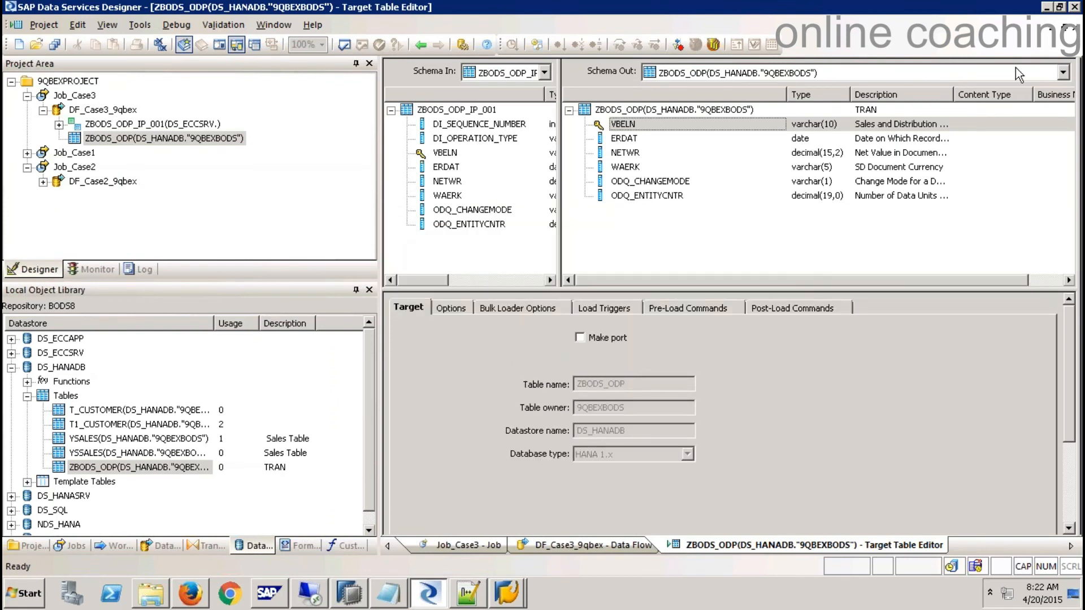
{"action": "left_click", "coordinate": [1070, 27]}
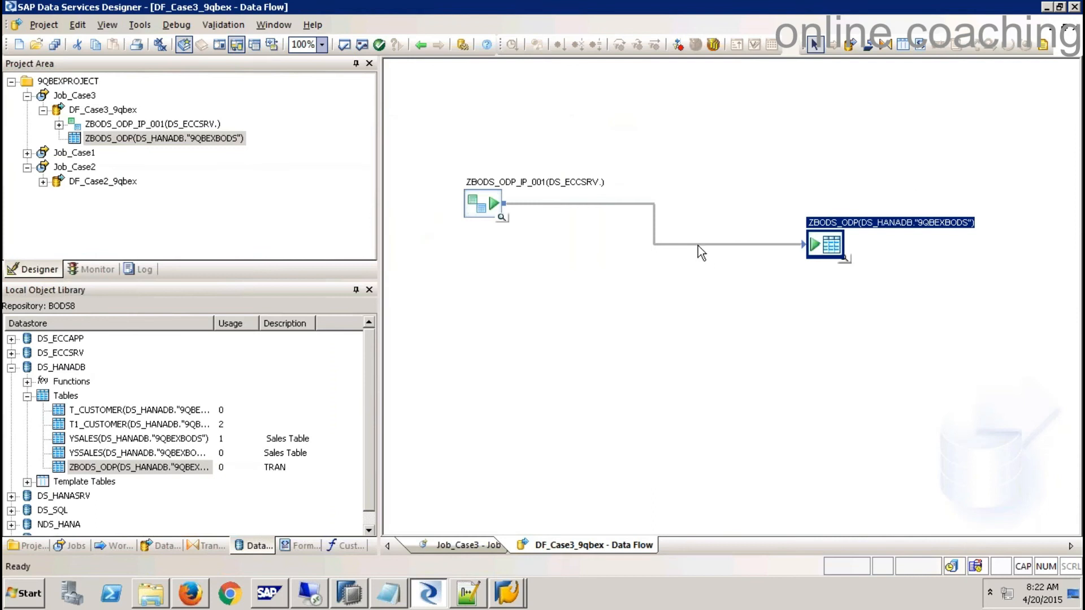
{"action": "key", "text": "Delete"}
{"action": "left_click", "coordinate": [885, 44]}
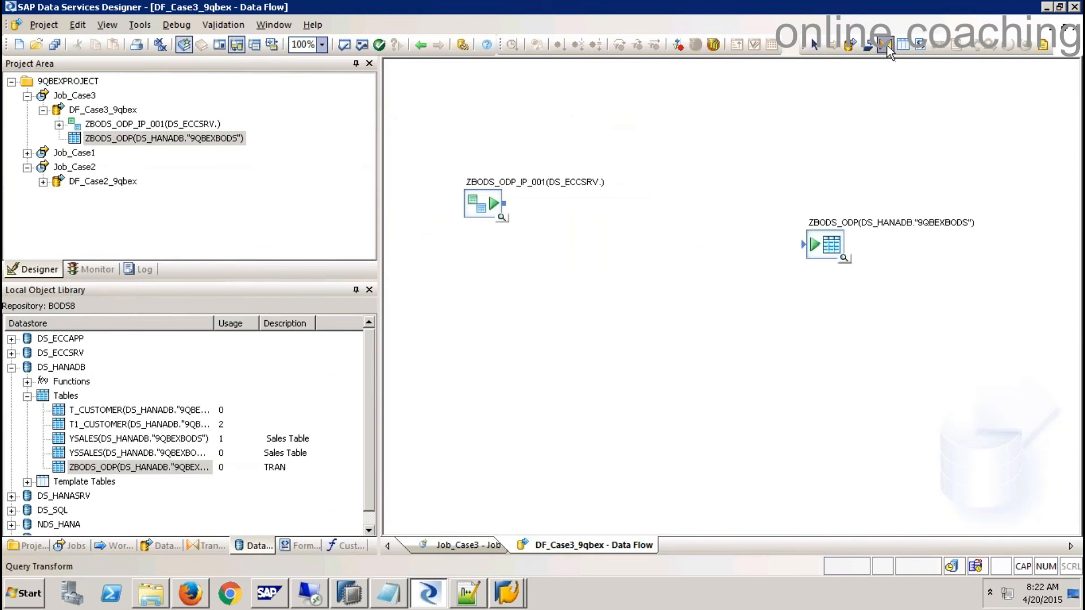
{"action": "left_click", "coordinate": [632, 234]}
{"action": "left_click_drag", "start_coordinate": [504, 204], "coordinate": [650, 259]}
- Map the six columns VBELN through ODQ_ENTITYCNTR, link the Query to ZBODS_ODP, and validate
{"action": "double_click", "coordinate": [662, 258]}
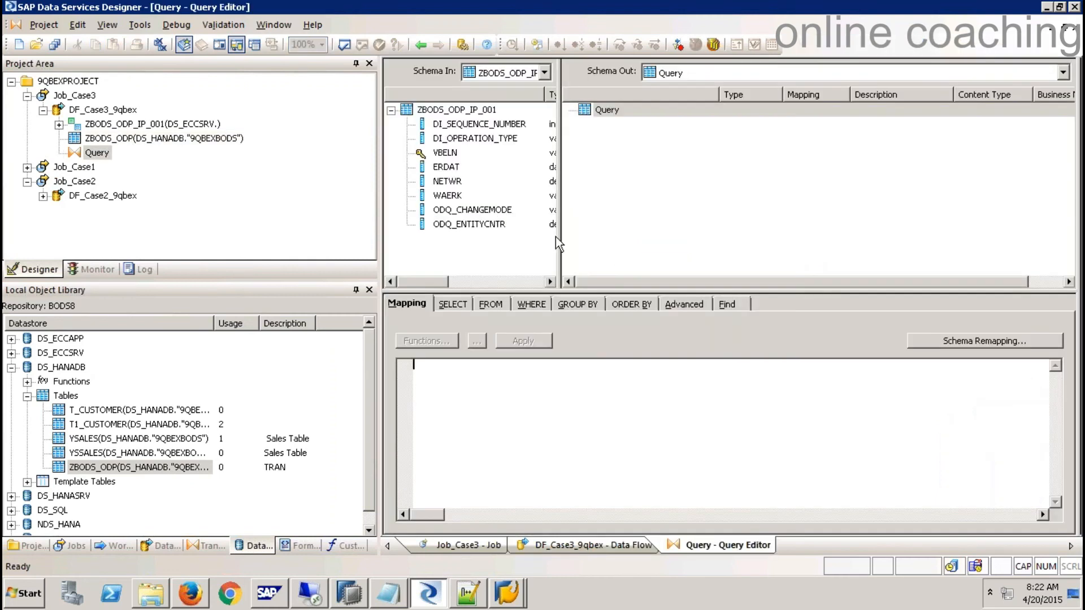
{"action": "left_click", "coordinate": [444, 154]}
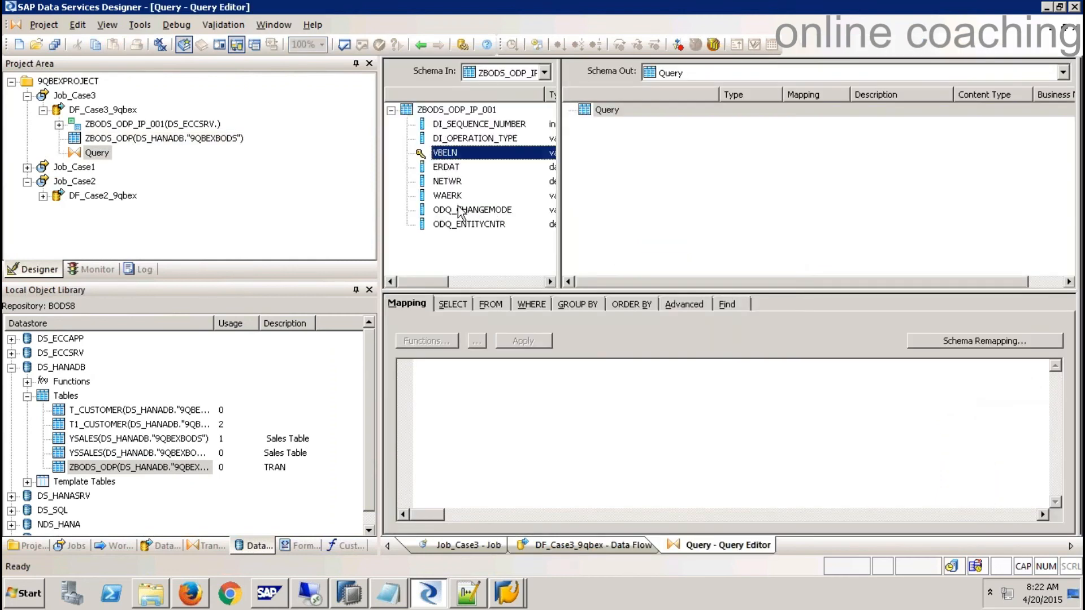
{"action": "left_click", "coordinate": [469, 226], "text": "shift"}
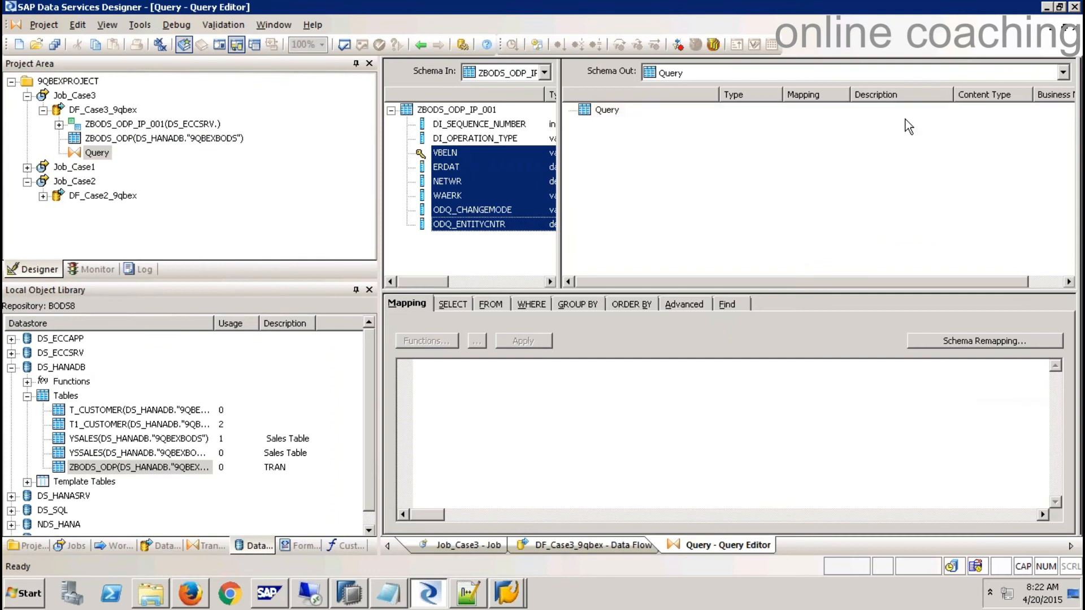
{"action": "left_click_drag", "start_coordinate": [447, 160], "coordinate": [607, 109]}
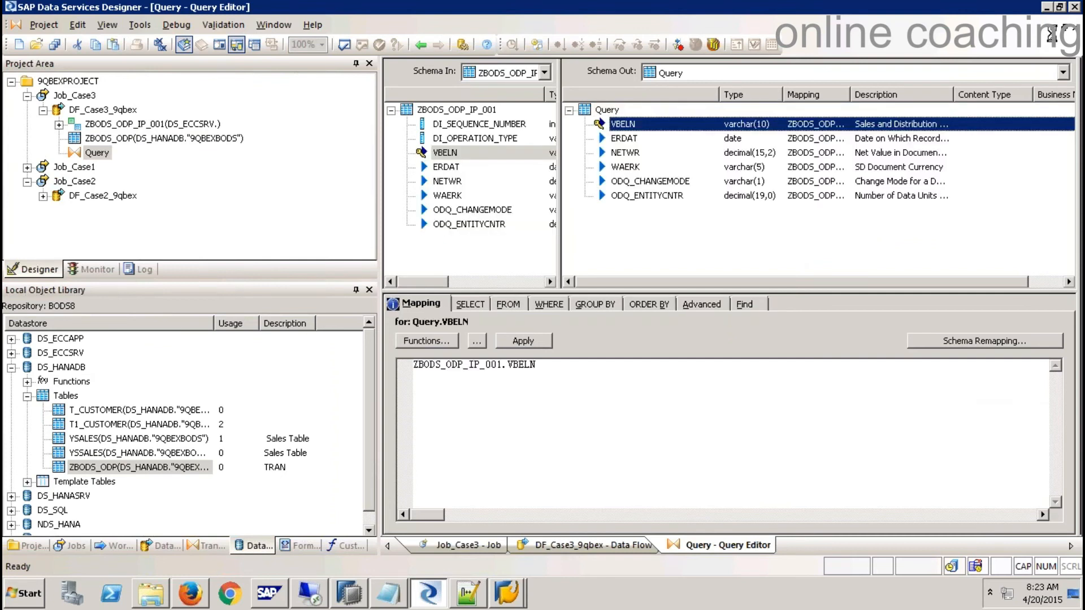
{"action": "left_click", "coordinate": [1075, 27]}
{"action": "left_click_drag", "start_coordinate": [684, 260], "coordinate": [806, 246]}
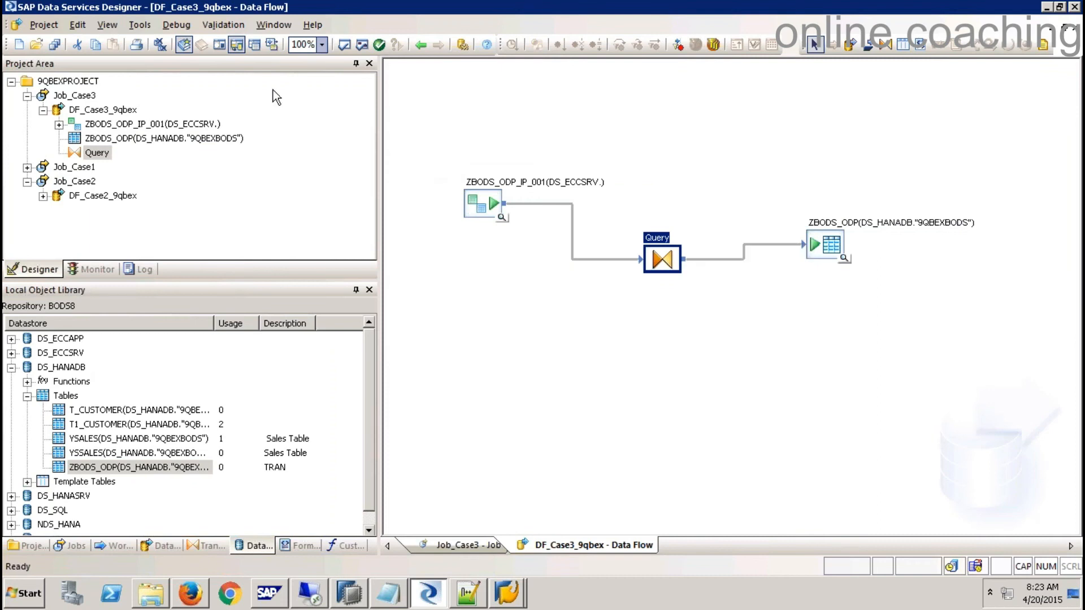
{"action": "left_click", "coordinate": [341, 45]}
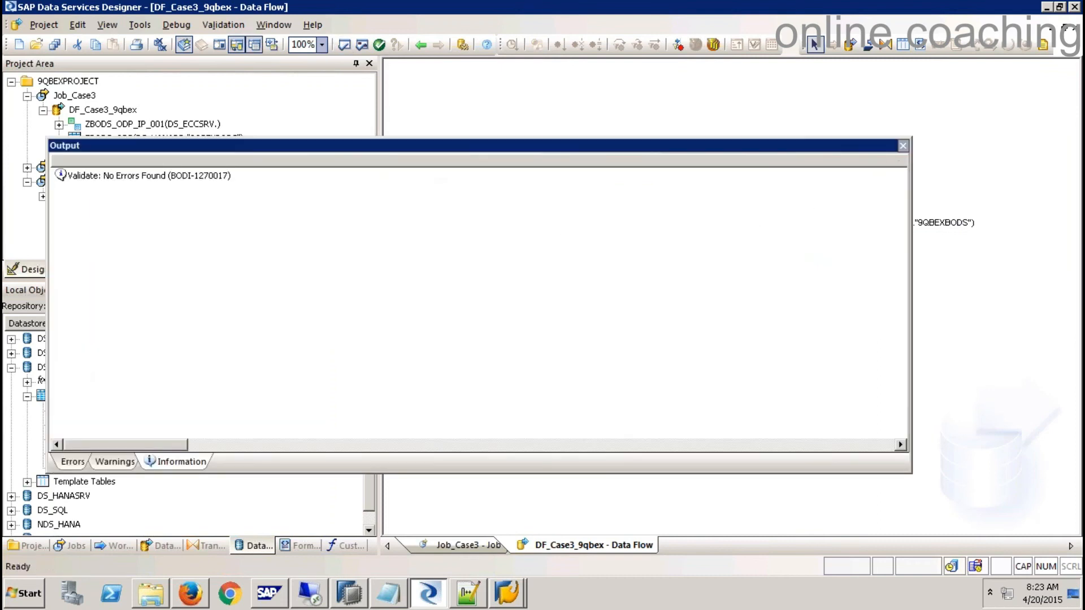
{"action": "left_click", "coordinate": [903, 146]}
{"action": "left_click", "coordinate": [747, 190]}
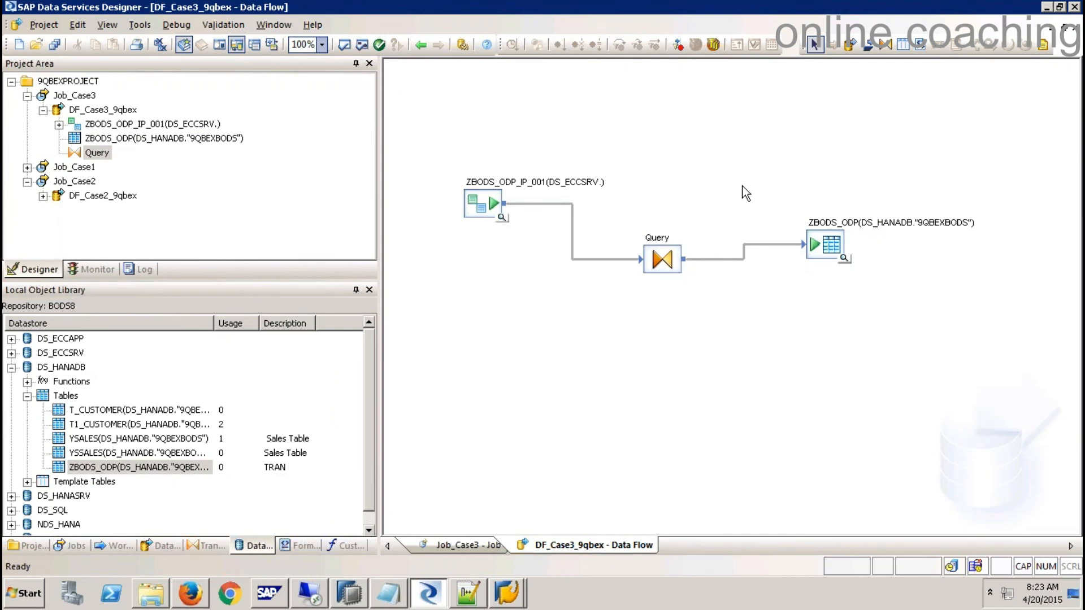
- Set ZBODS_ODP_IP_001's Initial load option to Yes, then reopen the Job_Case3 job
{"action": "left_click", "coordinate": [478, 205]}
{"action": "double_click", "coordinate": [477, 201]}
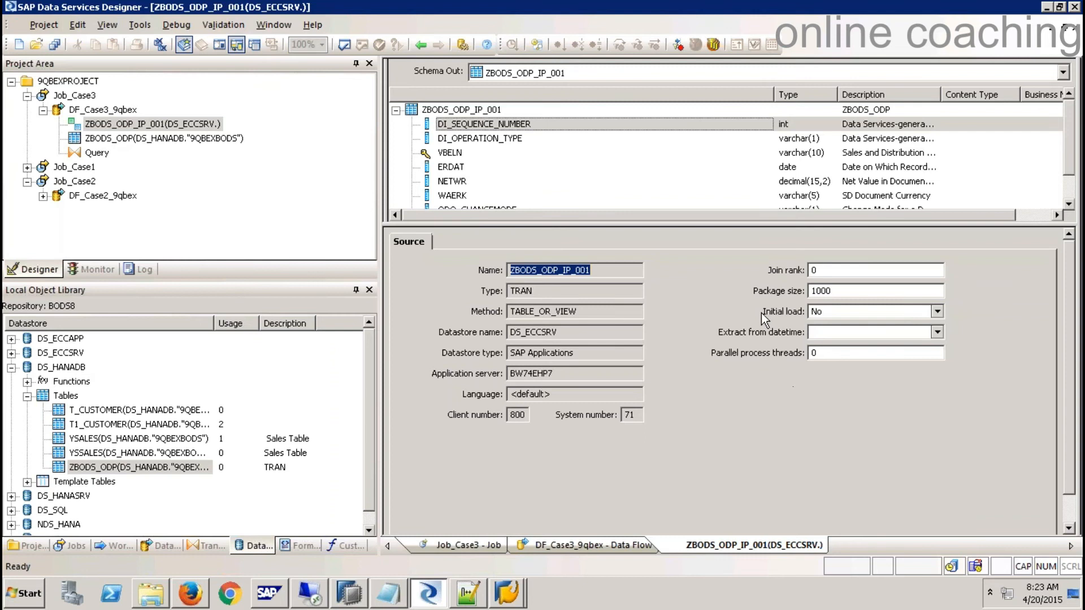
{"action": "left_click", "coordinate": [937, 311]}
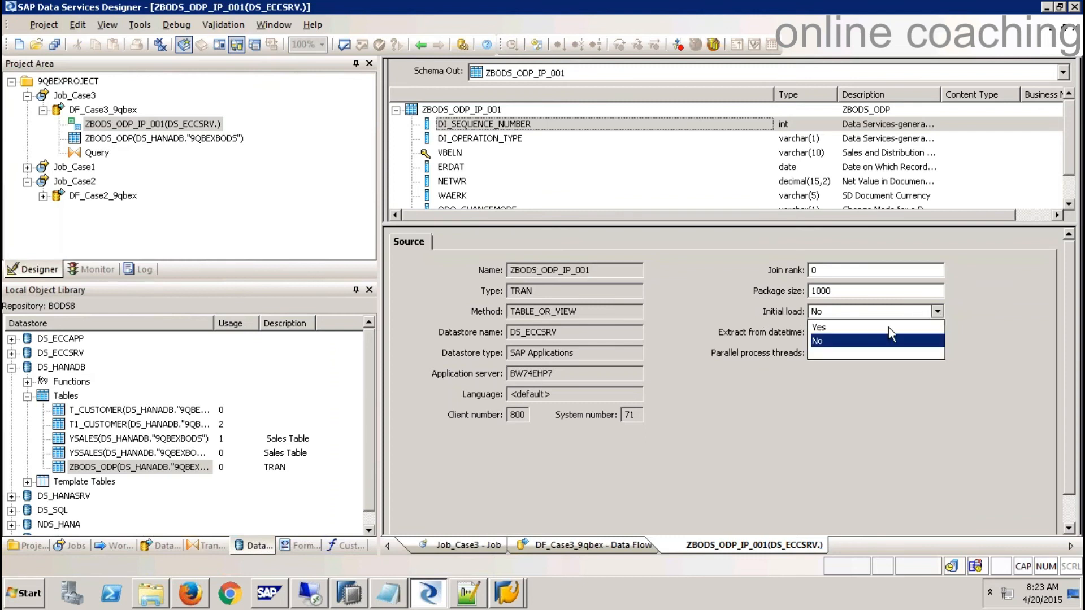
{"action": "left_click", "coordinate": [860, 328]}
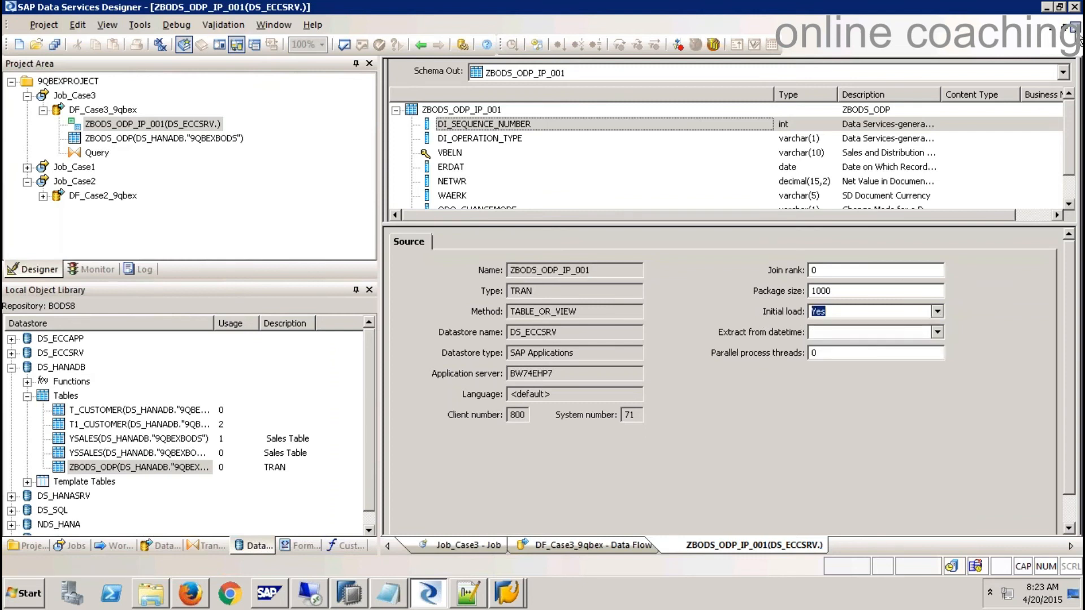
{"action": "left_click", "coordinate": [1070, 28]}
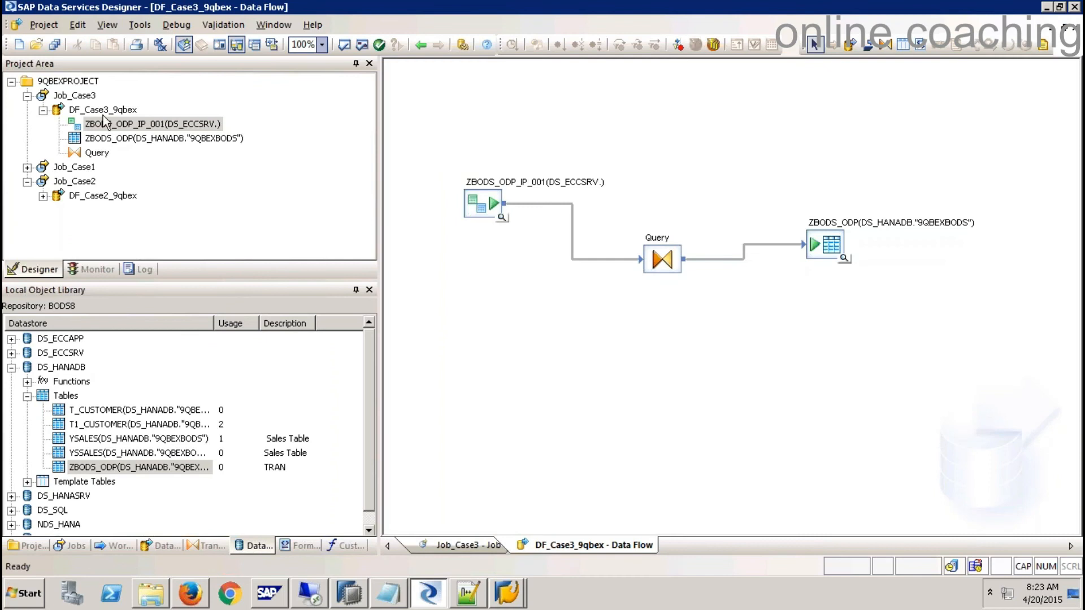
{"action": "left_click", "coordinate": [76, 95]}
{"action": "key", "text": "Escape"}
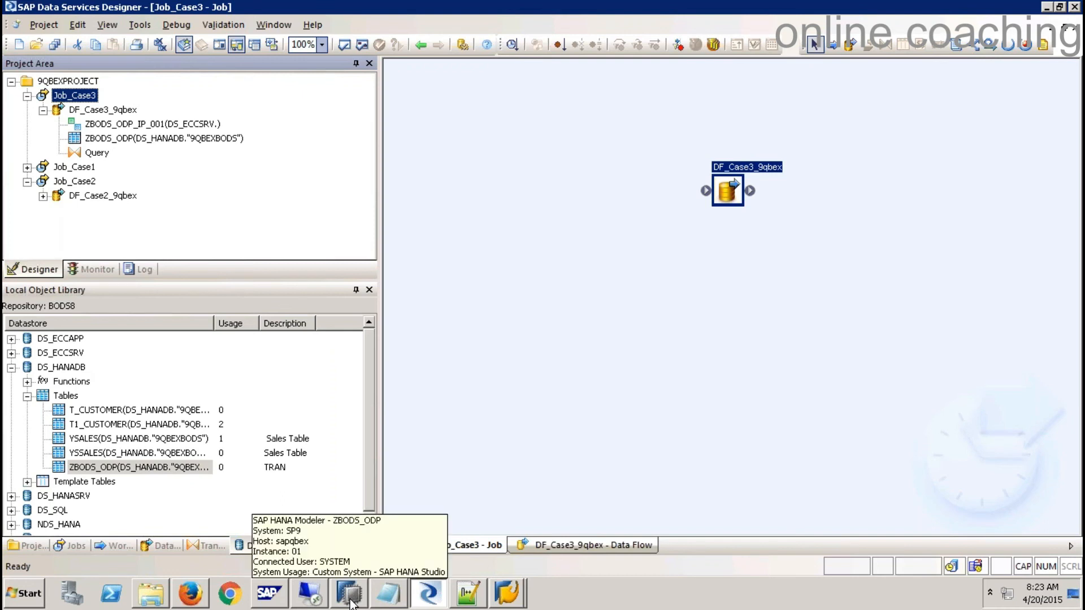
- Open the delta queue monitor with transaction /NODQM in SAP GUI
{"action": "left_click", "coordinate": [514, 598]}
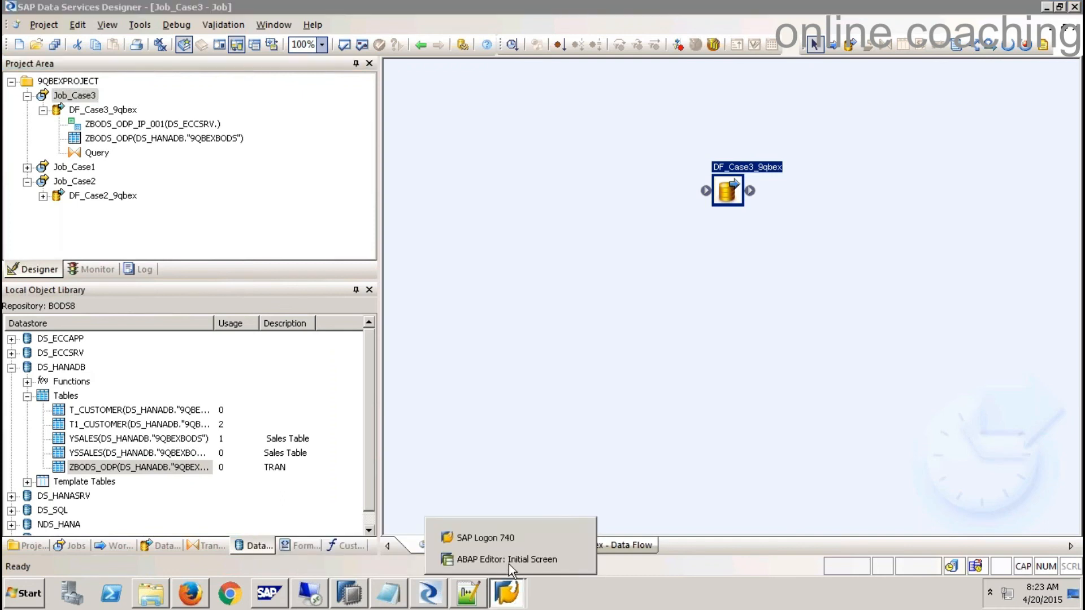
{"action": "left_click", "coordinate": [510, 559]}
{"action": "left_click", "coordinate": [122, 44]}
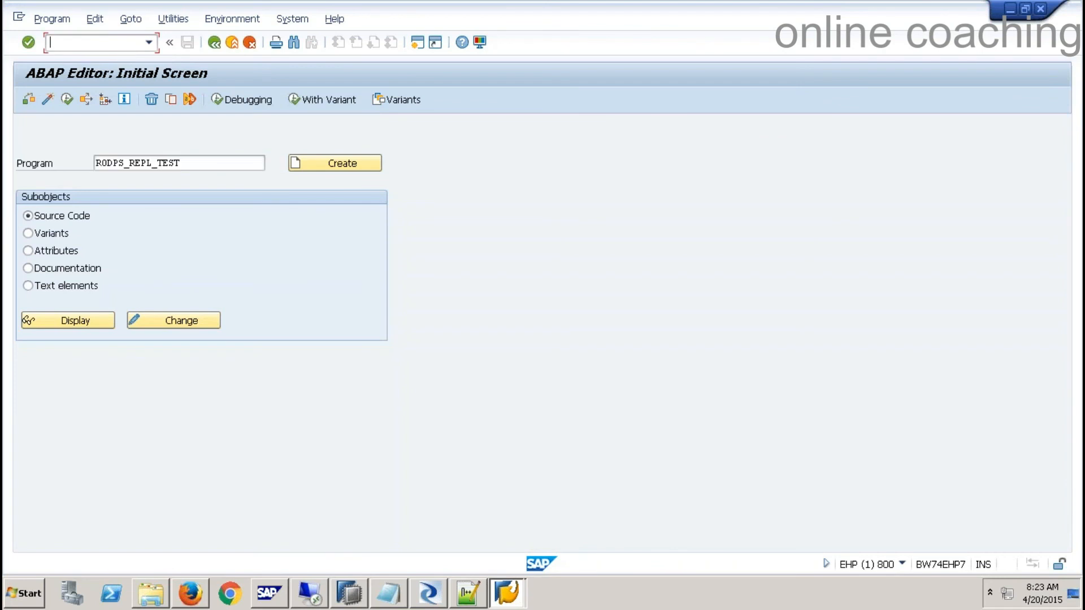
{"action": "type", "text": "/NODQMON"}
{"action": "key", "text": "Return"}
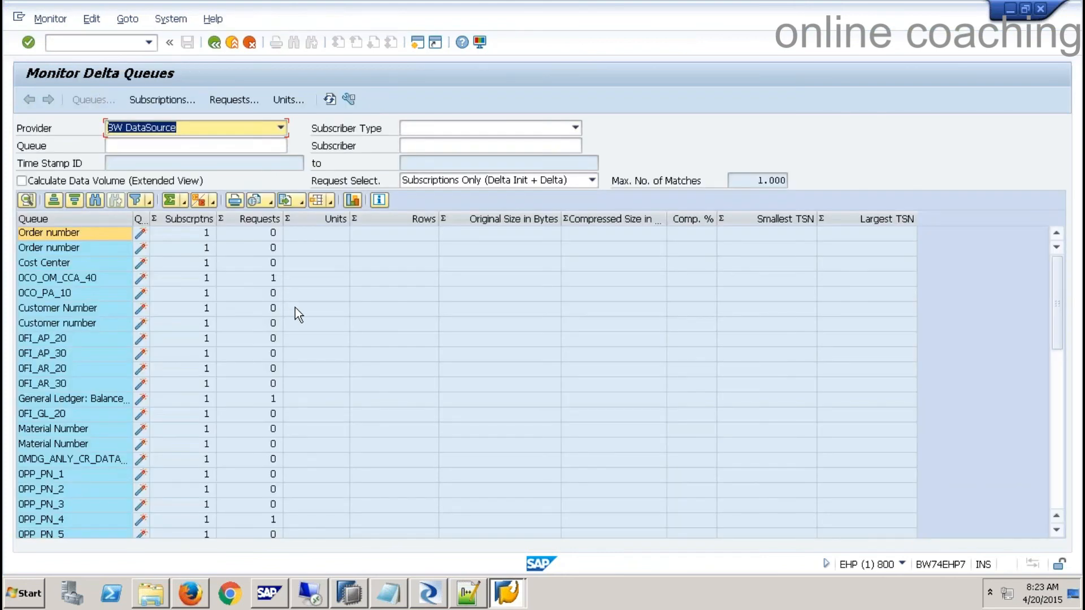
- Scroll the queue list to its totals of 51 subscriptions and 6 requests, selecting ZTEST_BODS
{"action": "left_click", "coordinate": [84, 306]}
{"action": "scroll", "coordinate": [65, 374], "scroll_direction": "down", "scroll_amount": 6}
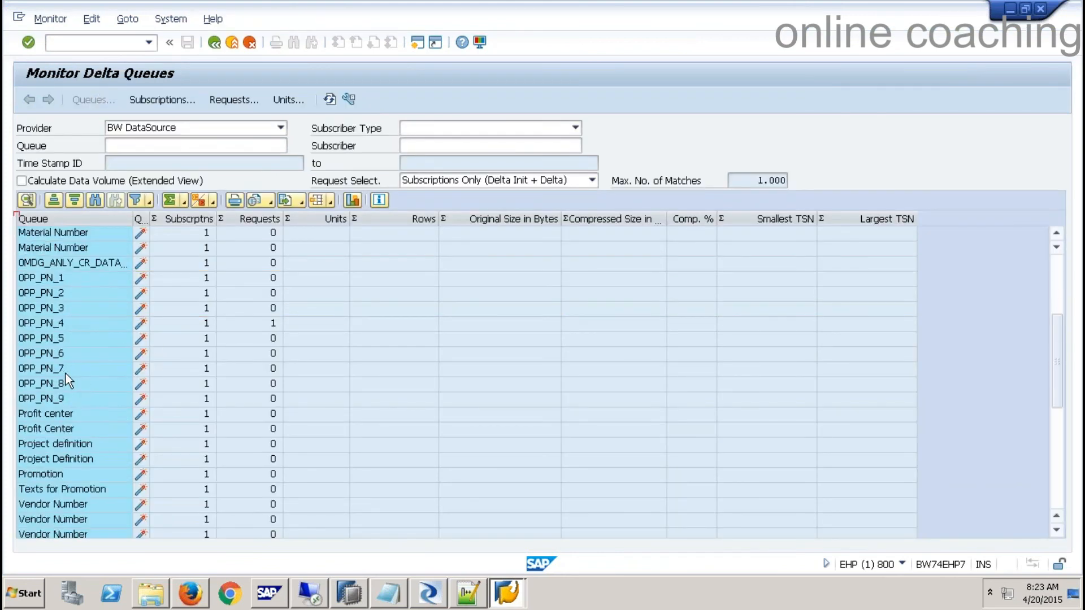
{"action": "scroll", "coordinate": [66, 374], "scroll_direction": "down", "scroll_amount": 5}
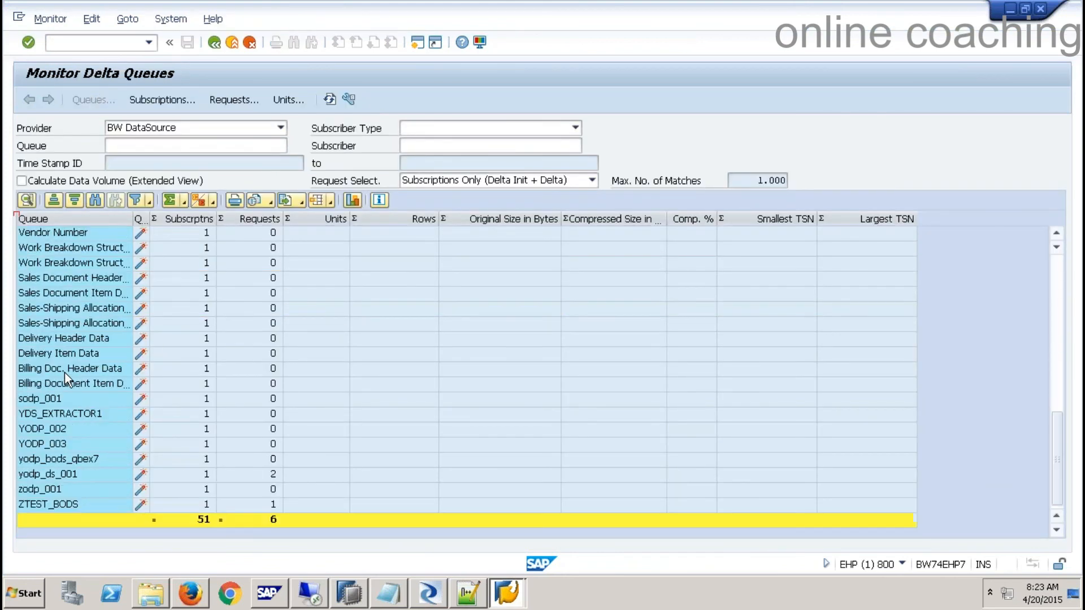
{"action": "left_click", "coordinate": [86, 504]}
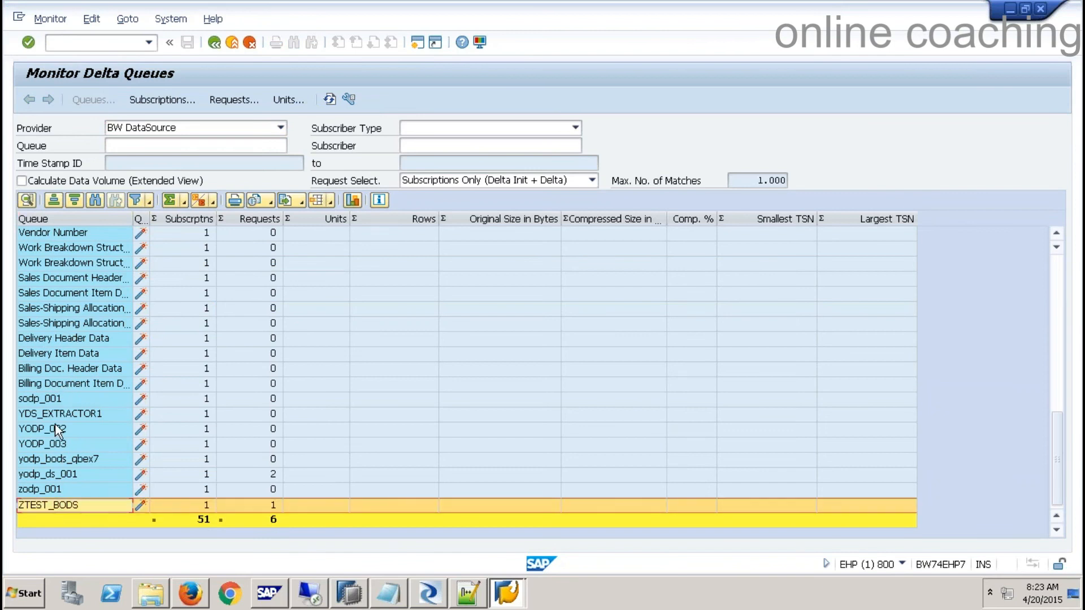
{"action": "left_click", "coordinate": [430, 593]}
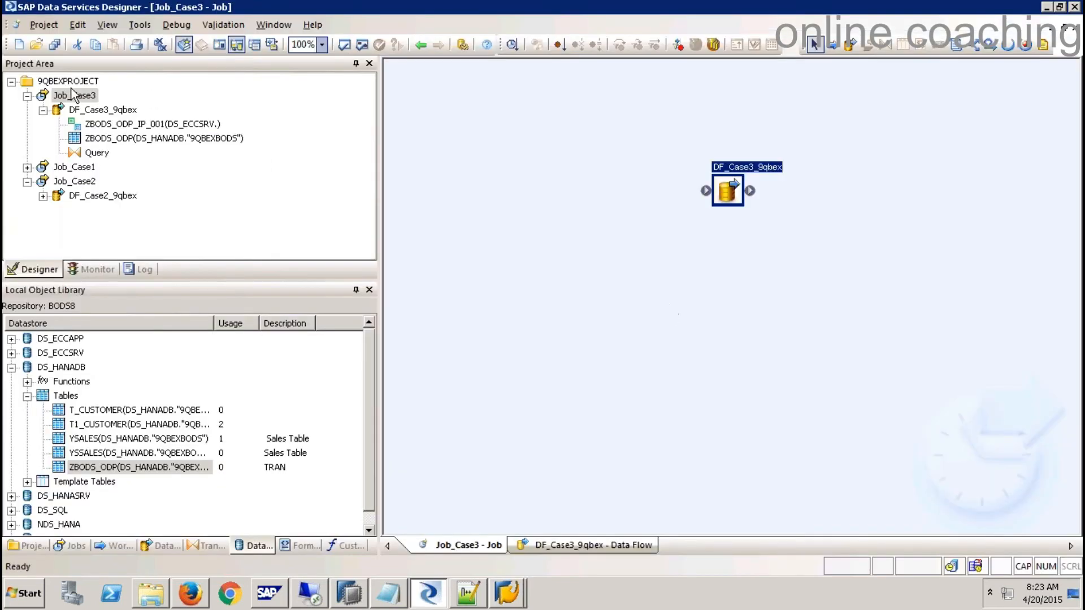
- Save all changes and execute Job_Case3 with default execution properties
{"action": "left_click", "coordinate": [73, 95]}
{"action": "right_click", "coordinate": [73, 95]}
{"action": "left_click", "coordinate": [110, 100]}
{"action": "left_click", "coordinate": [451, 386]}
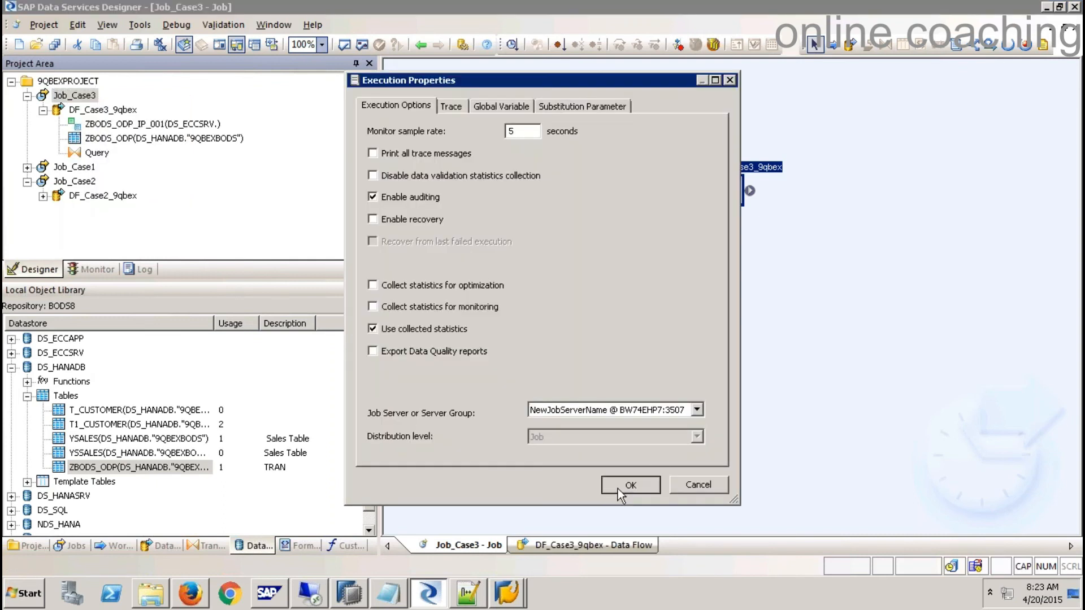
{"action": "left_click", "coordinate": [619, 486]}
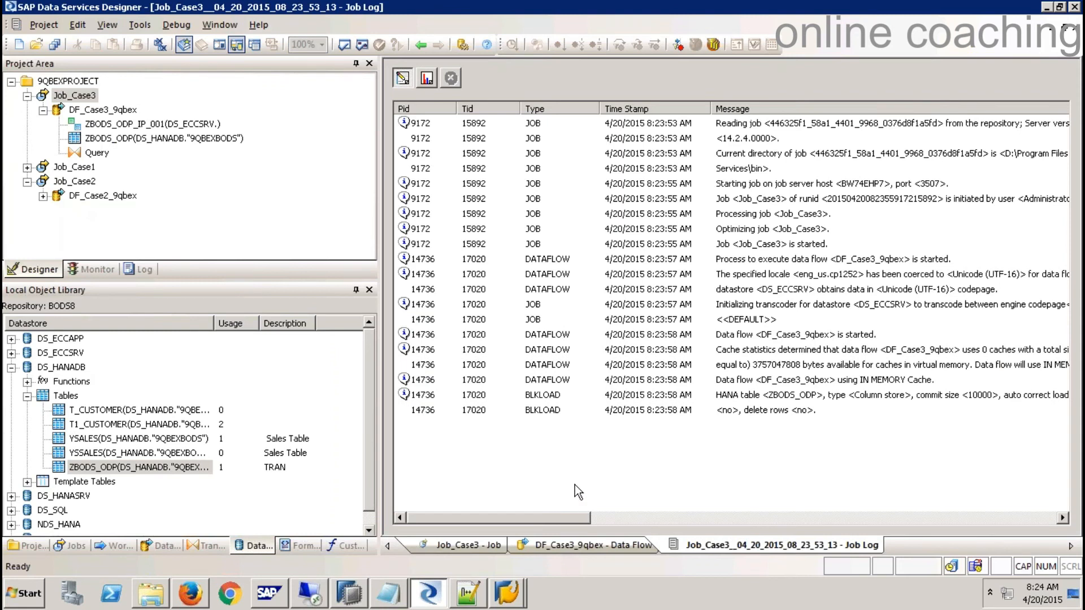
- Check the Job Log monitor showing 12 rows through Query_ZBODS_ODP
{"action": "left_click", "coordinate": [428, 77]}
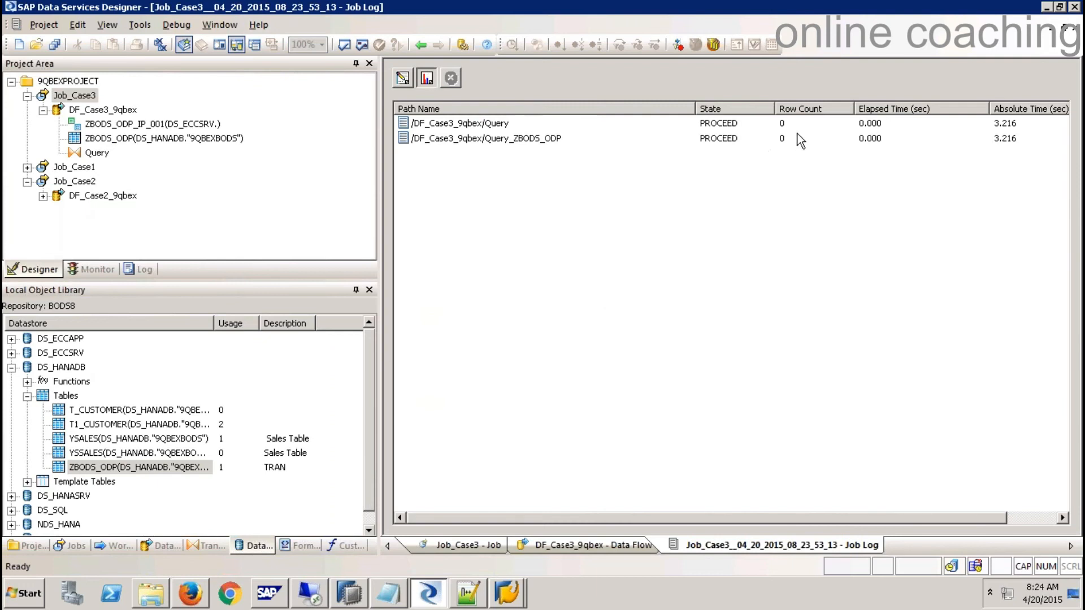
{"action": "left_click", "coordinate": [402, 79]}
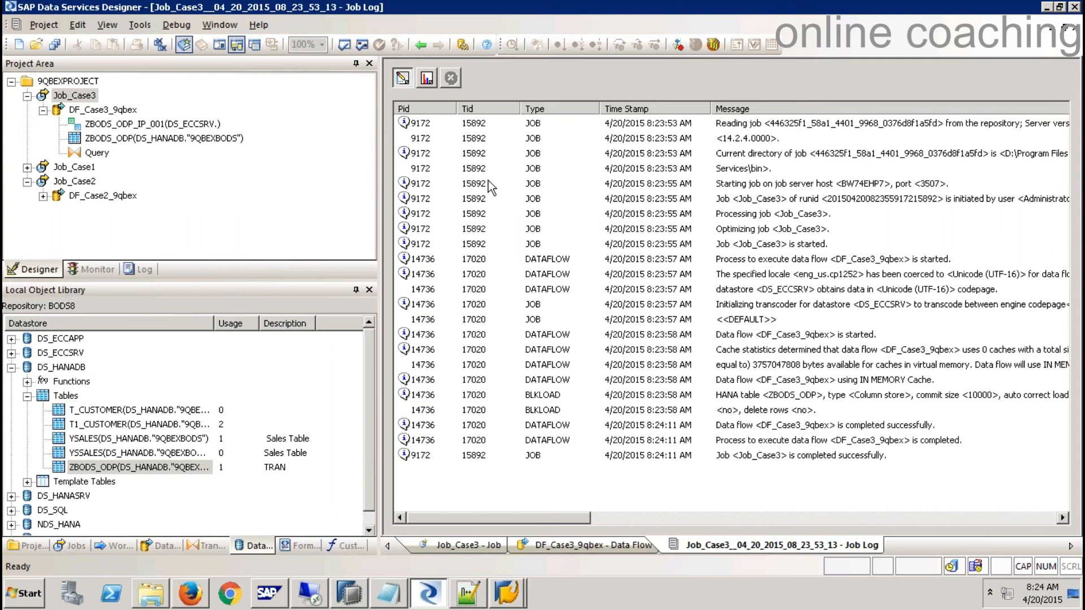
{"action": "left_click", "coordinate": [429, 80]}
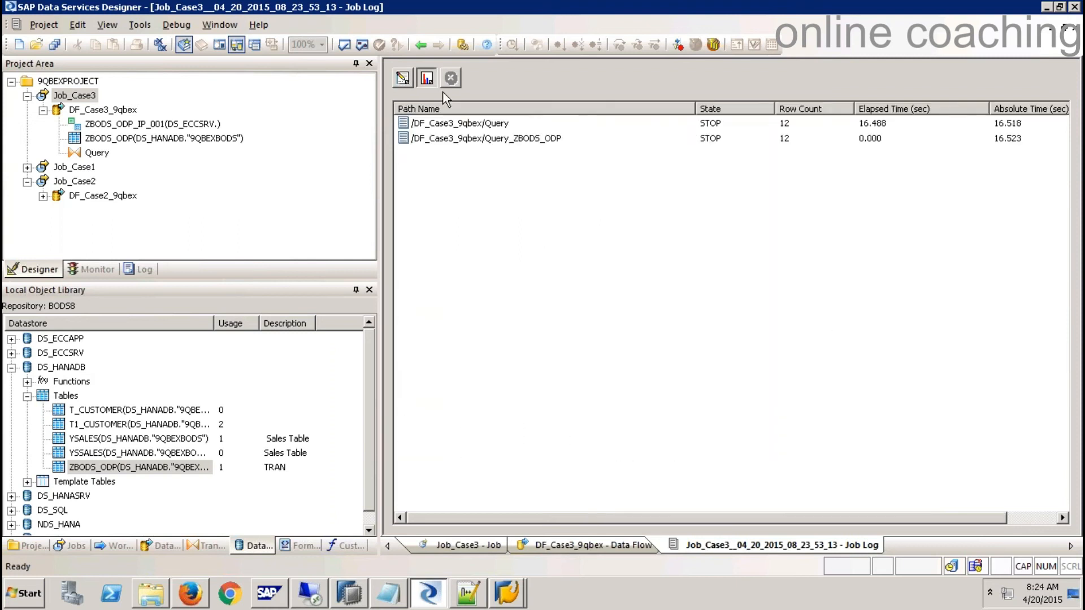
{"action": "left_click", "coordinate": [786, 138]}
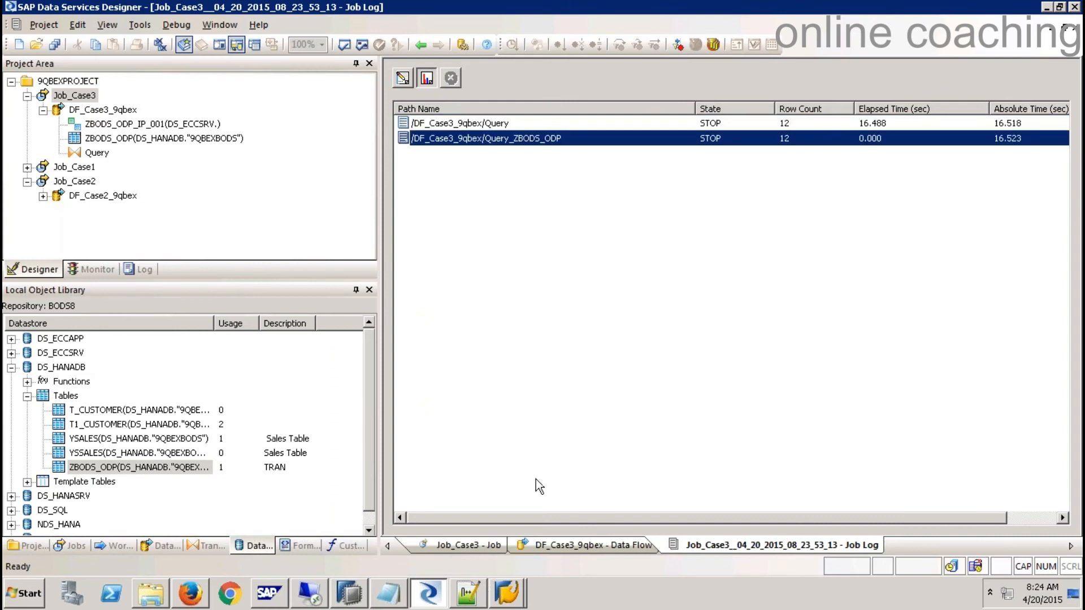
{"action": "mouse_move", "coordinate": [468, 593]}
{"action": "left_click", "coordinate": [389, 595]}
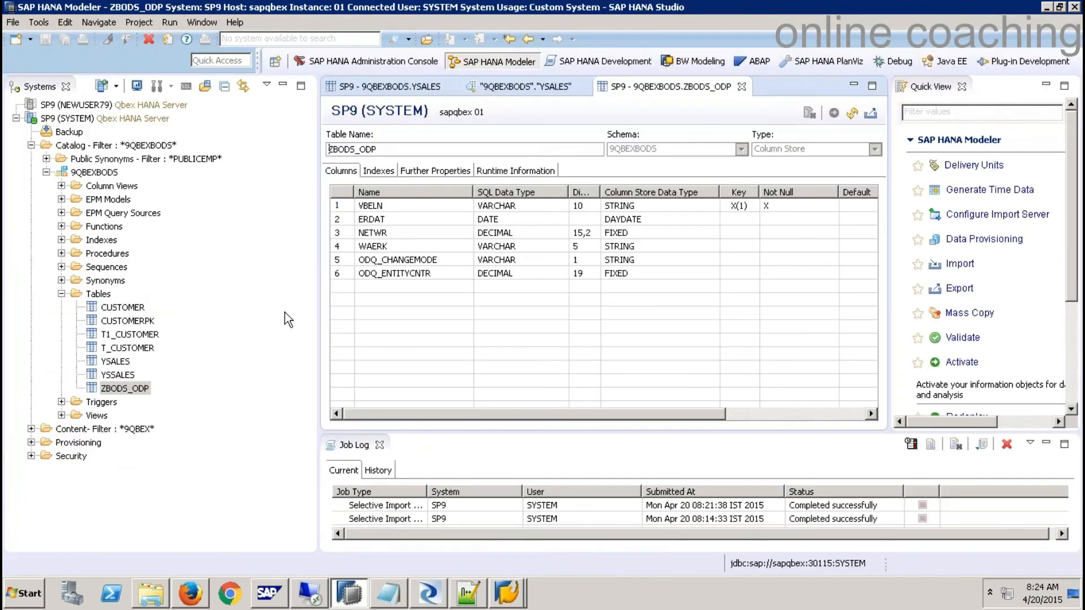
- Open ZBODS_ODP's content and review its 12 rows with change mode U and entity counter 1
{"action": "left_click", "coordinate": [125, 388]}
{"action": "right_click", "coordinate": [127, 388]}
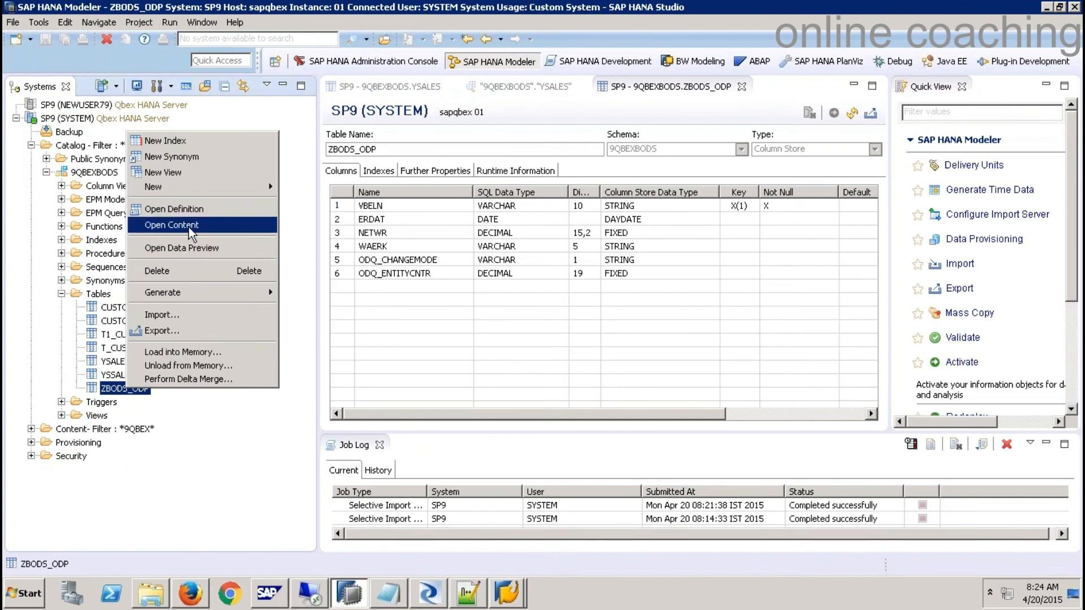
{"action": "left_click", "coordinate": [164, 224]}
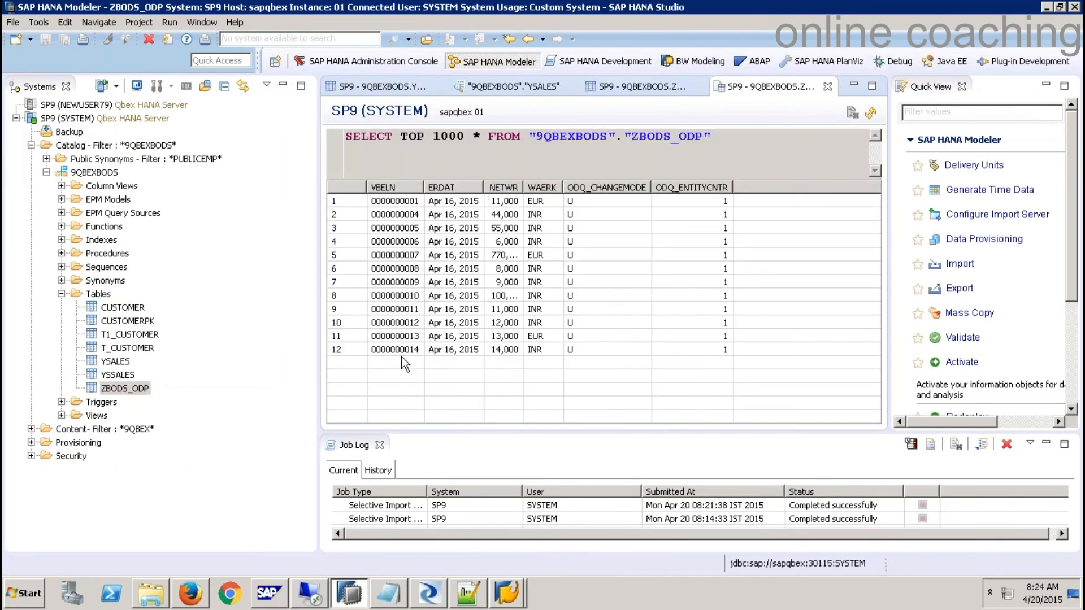
{"action": "left_click", "coordinate": [351, 351]}
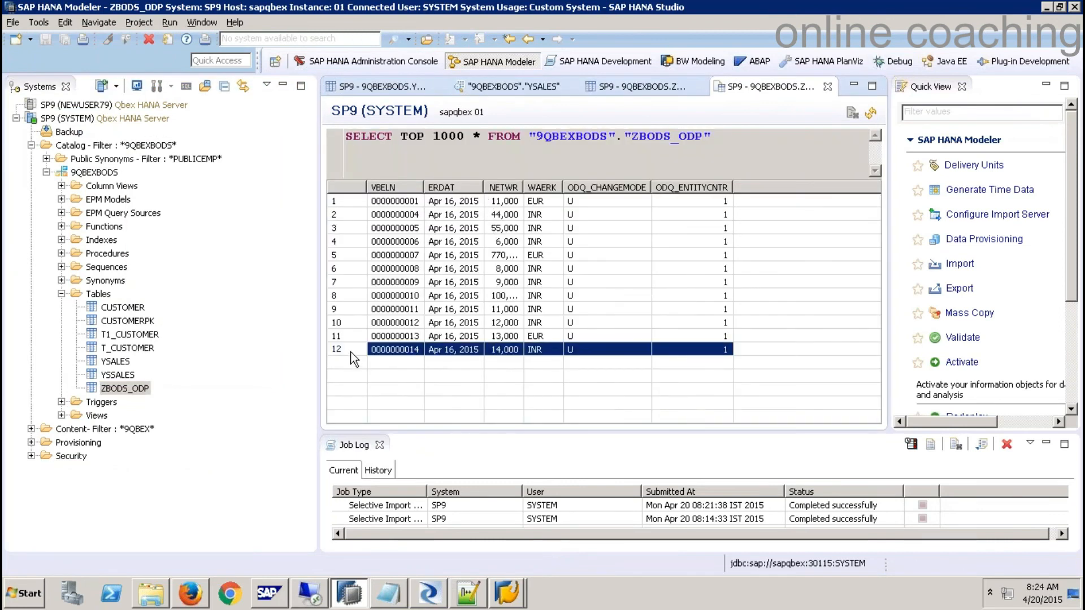
{"action": "key", "text": "alt+Tab"}
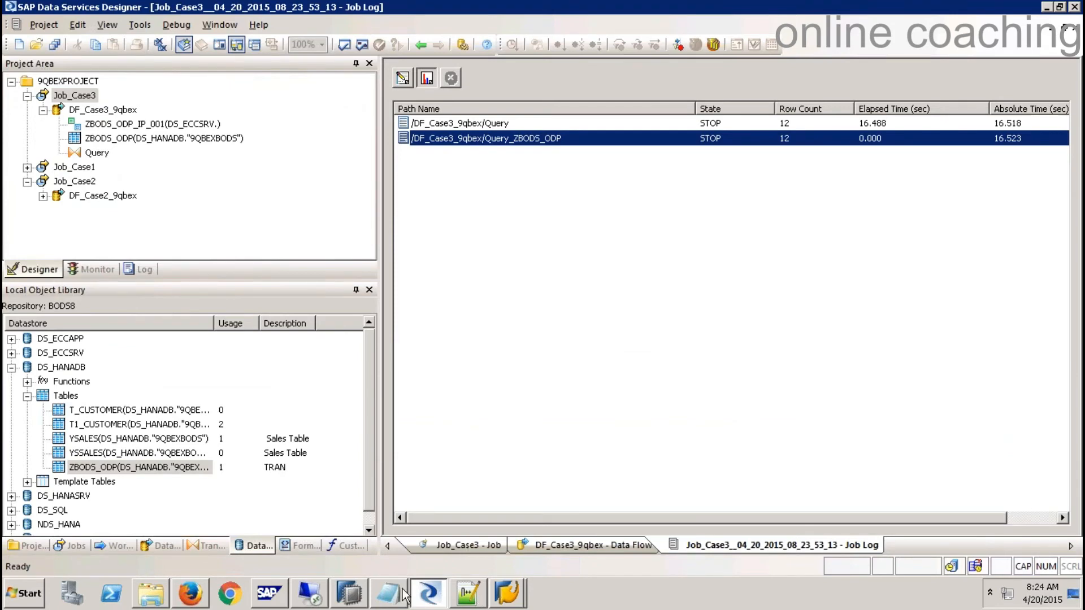
- Refresh the delta queue monitor and open the subscriptions of the ZBODS_ODP queue
{"action": "left_click", "coordinate": [507, 594]}
{"action": "left_click", "coordinate": [497, 560]}
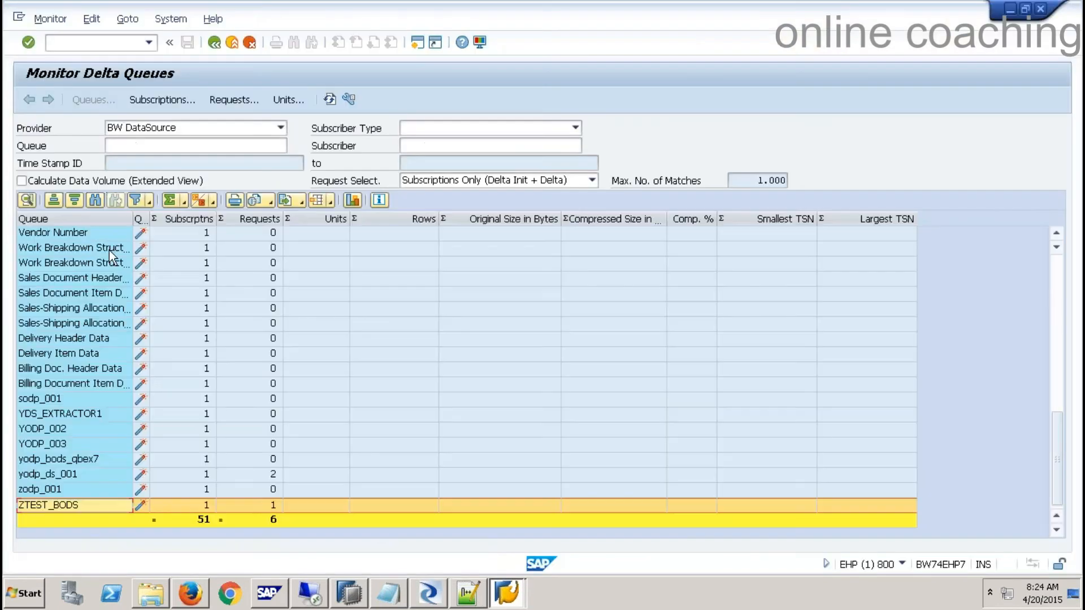
{"action": "left_click", "coordinate": [330, 99]}
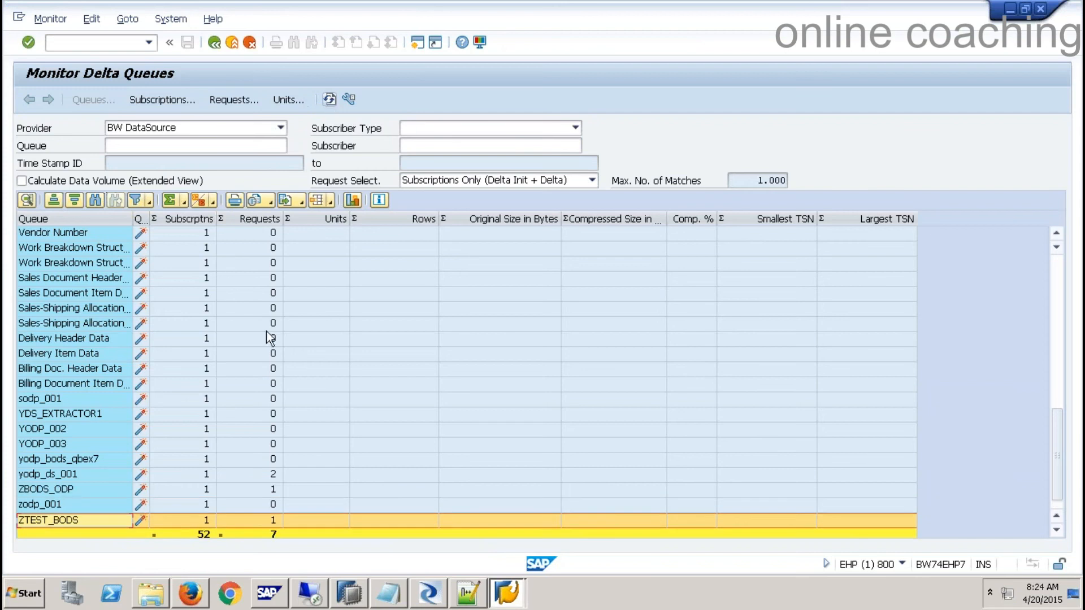
{"action": "left_click", "coordinate": [41, 489]}
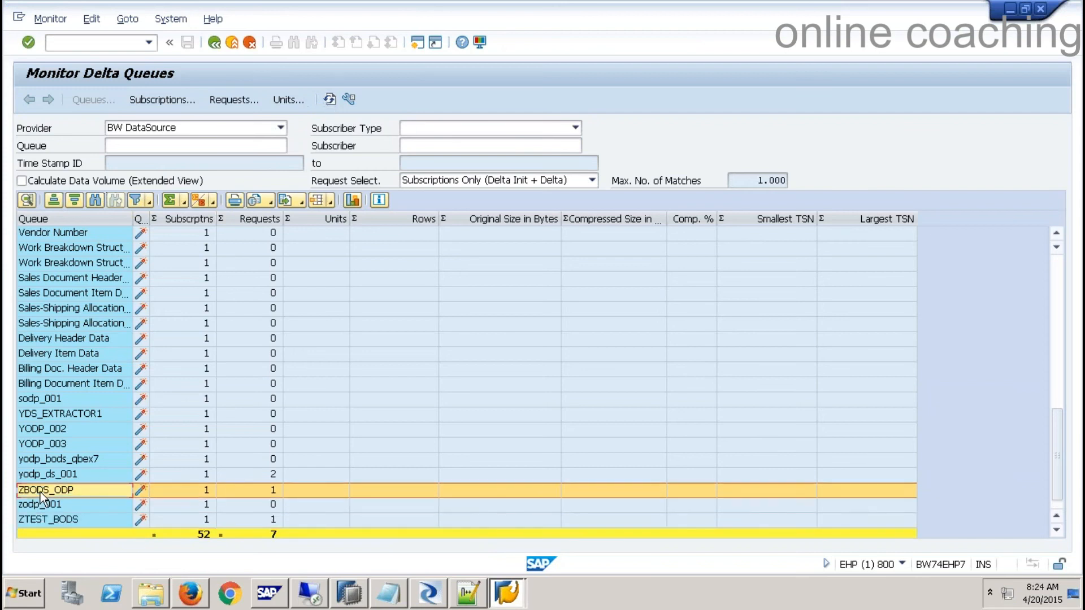
{"action": "double_click", "coordinate": [56, 490]}
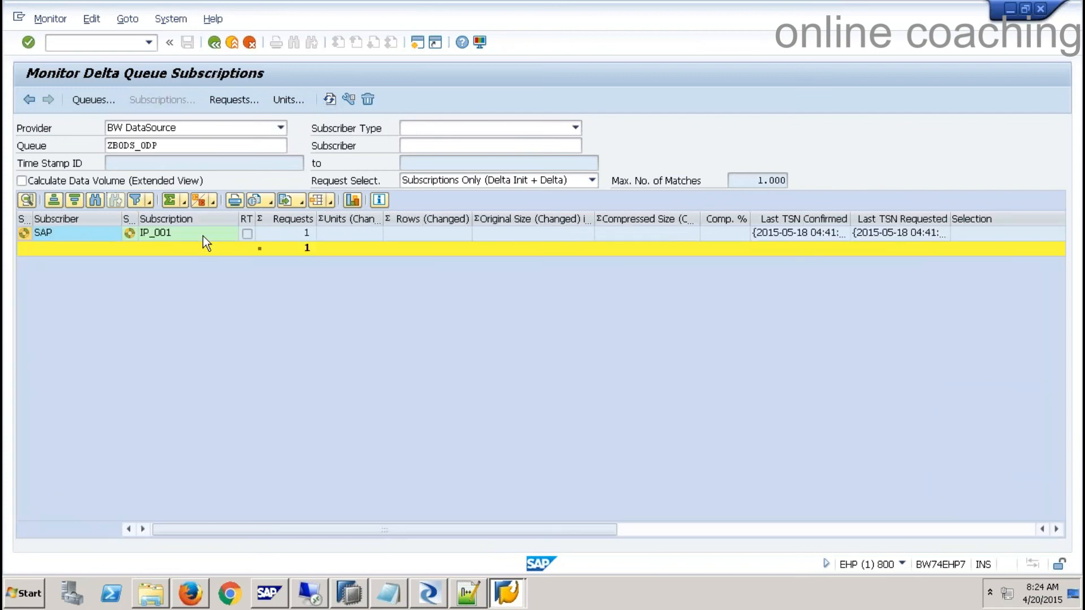
- Drill into subscription IP_001's initial-load data unit and its 12 records, widening the Document column
{"action": "double_click", "coordinate": [167, 235]}
{"action": "double_click", "coordinate": [172, 233]}
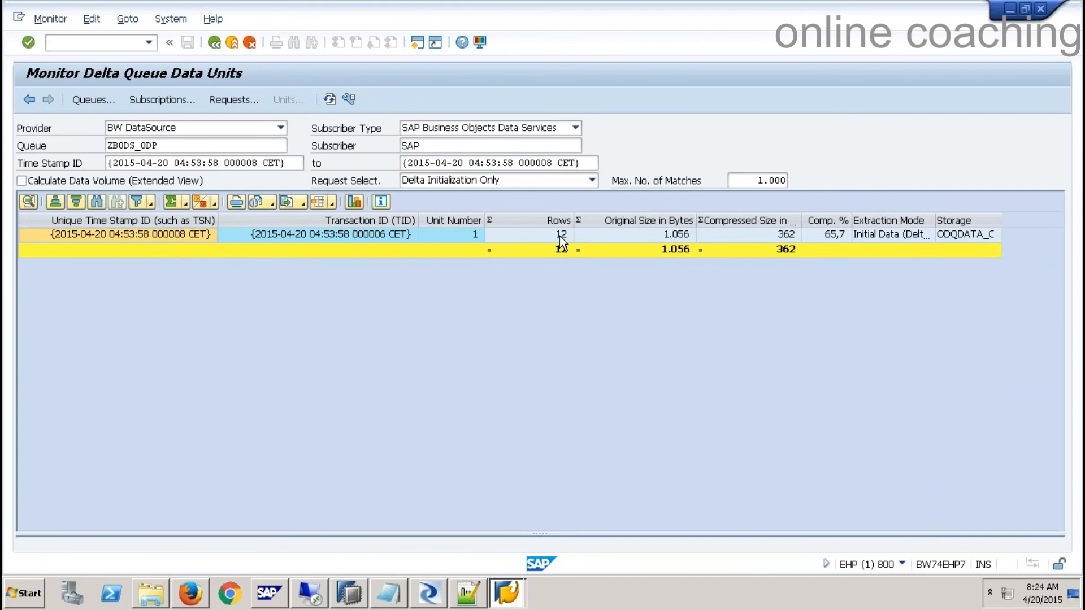
{"action": "double_click", "coordinate": [561, 235]}
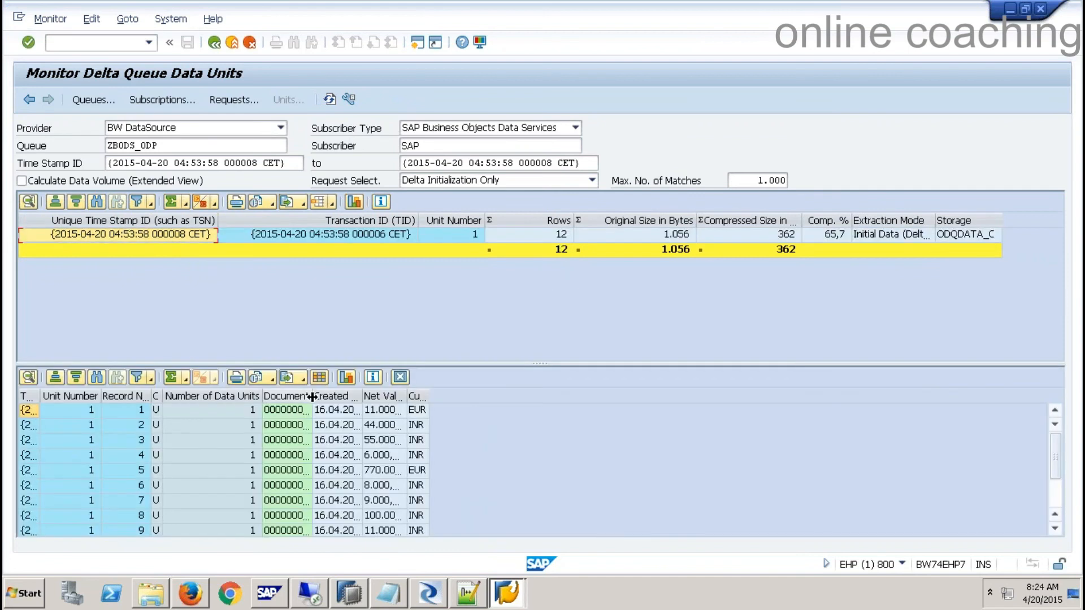
{"action": "left_click_drag", "start_coordinate": [312, 397], "coordinate": [453, 399]}
{"action": "scroll", "coordinate": [746, 457], "scroll_direction": "down", "scroll_amount": 2}
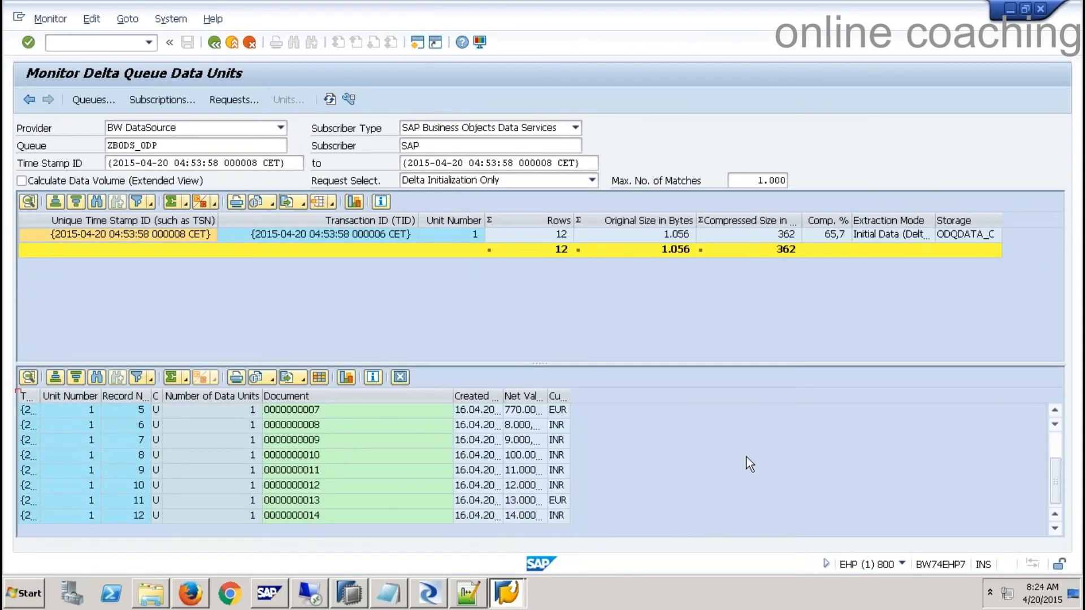
{"action": "mouse_move", "coordinate": [516, 599]}
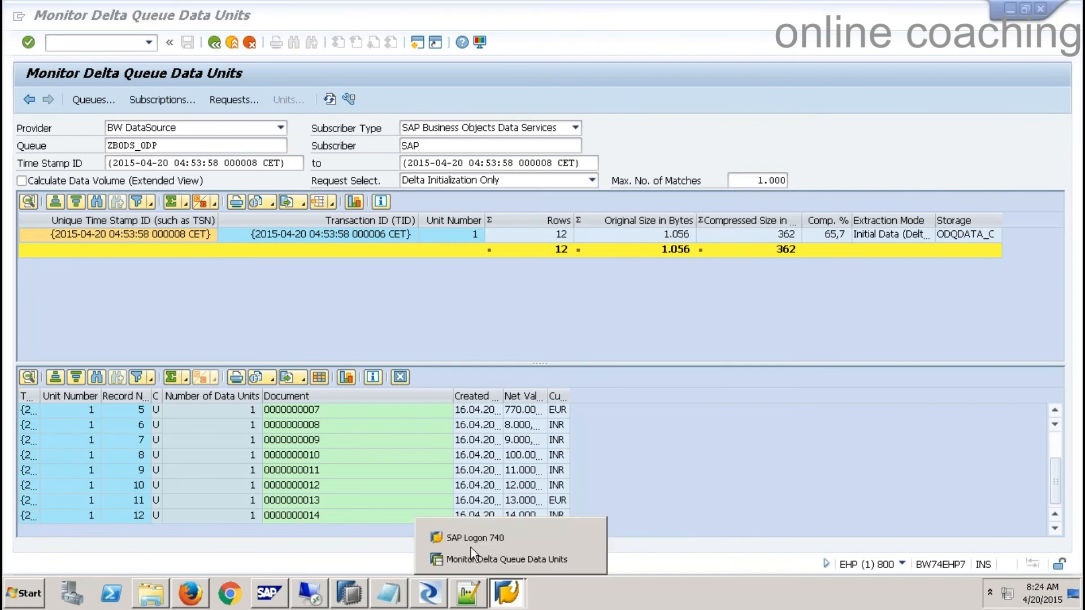
{"action": "left_click", "coordinate": [120, 42]}
- Open the entries of table YSALES through transaction /NSE11
{"action": "type", "text": "/NSE11"}
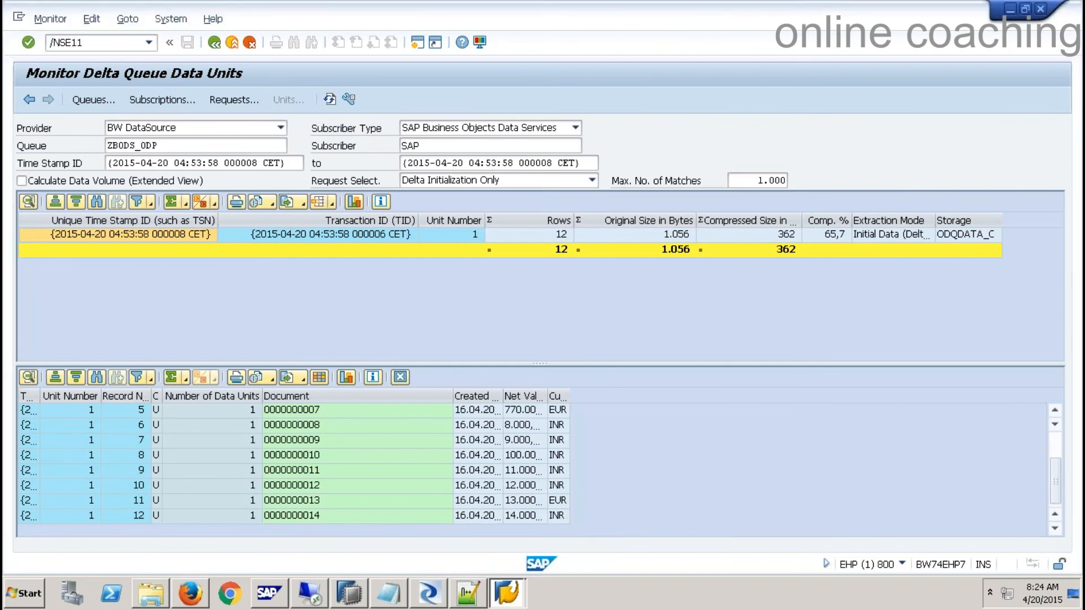
{"action": "key", "text": "Return"}
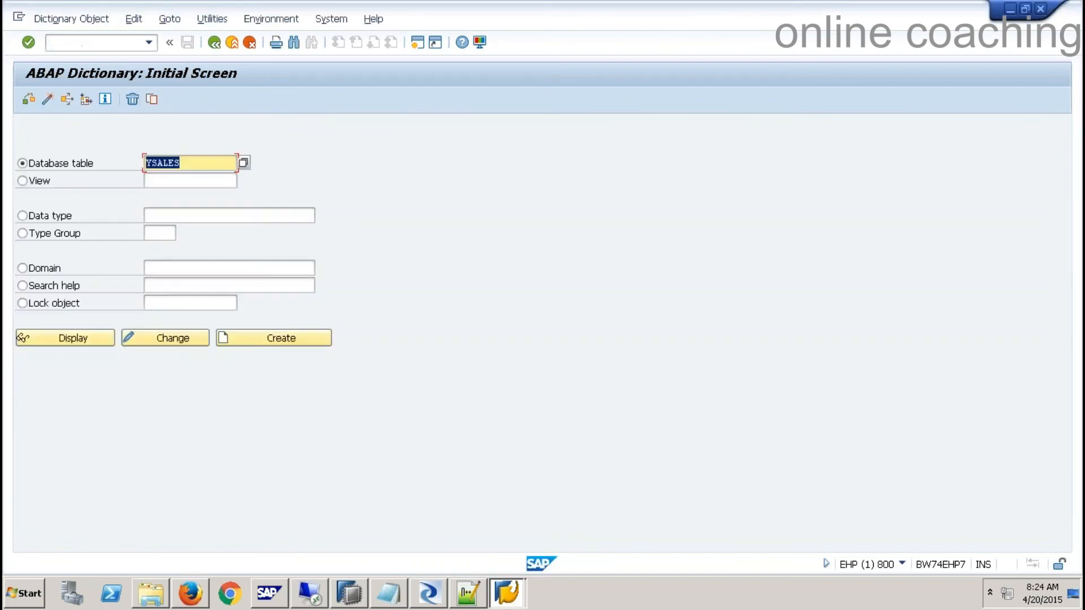
{"action": "left_click", "coordinate": [91, 339]}
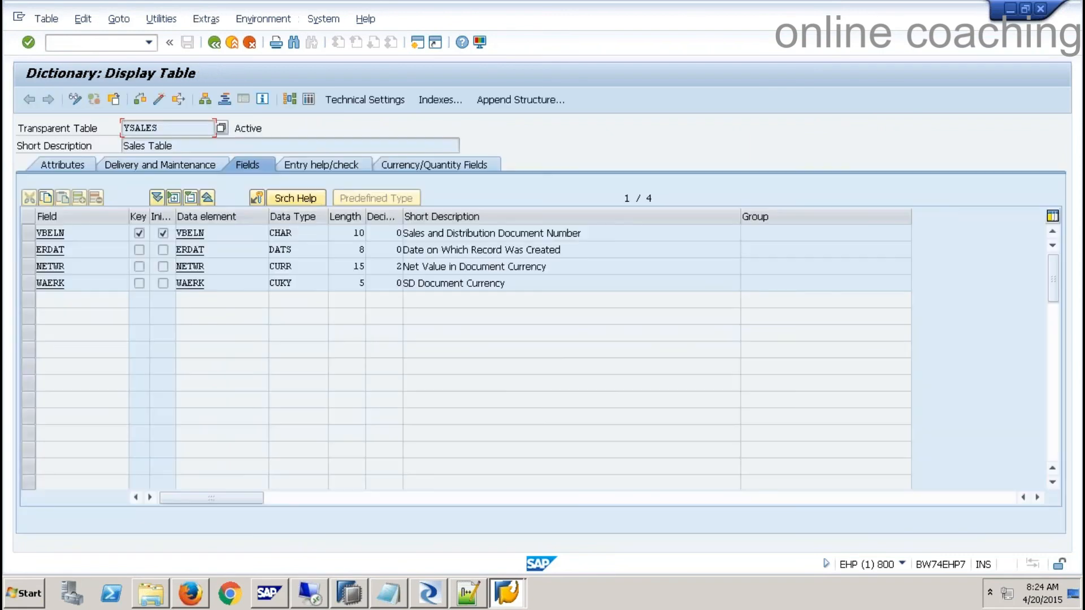
{"action": "left_click", "coordinate": [310, 100]}
{"action": "left_click", "coordinate": [27, 103]}
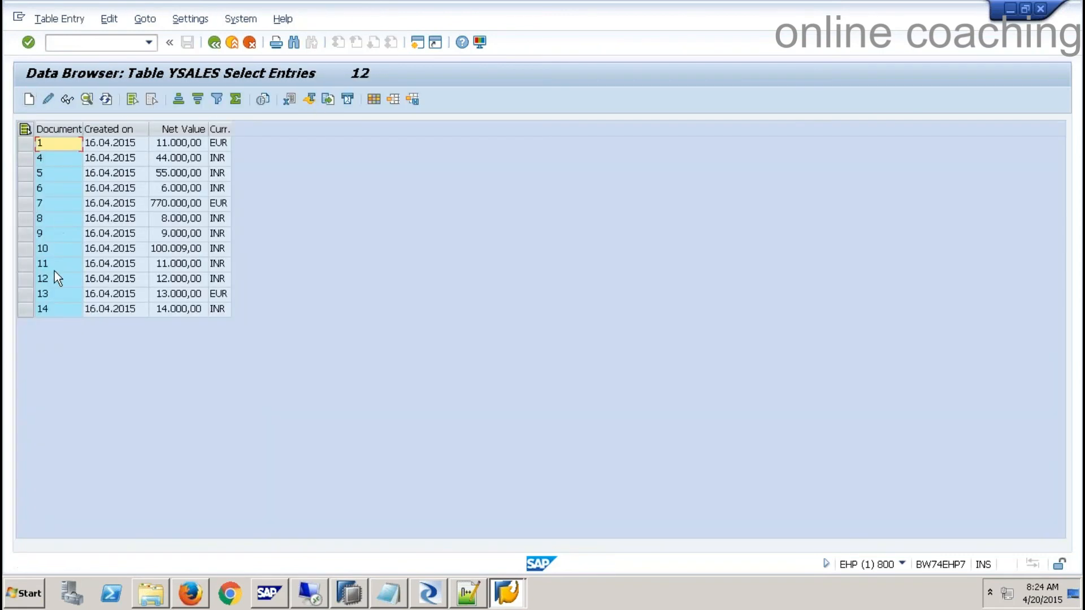
{"action": "left_click", "coordinate": [48, 310]}
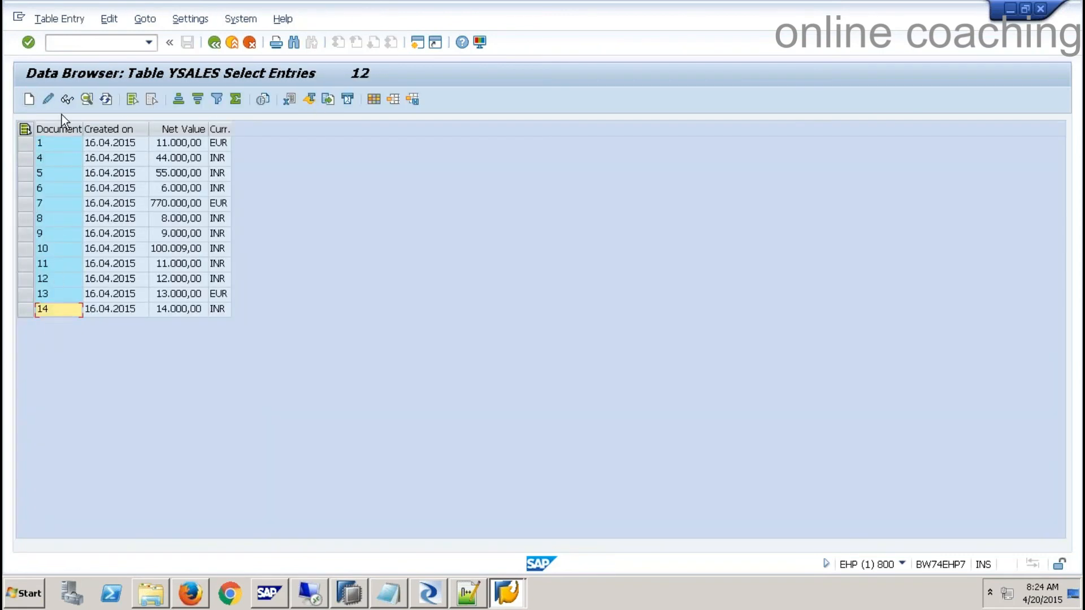
- Insert and save sales document 15, created 16.04.2015, net value 15,000 INR
{"action": "left_click", "coordinate": [30, 100]}
{"action": "type", "text": "15"}
{"action": "key", "text": "Tab"}
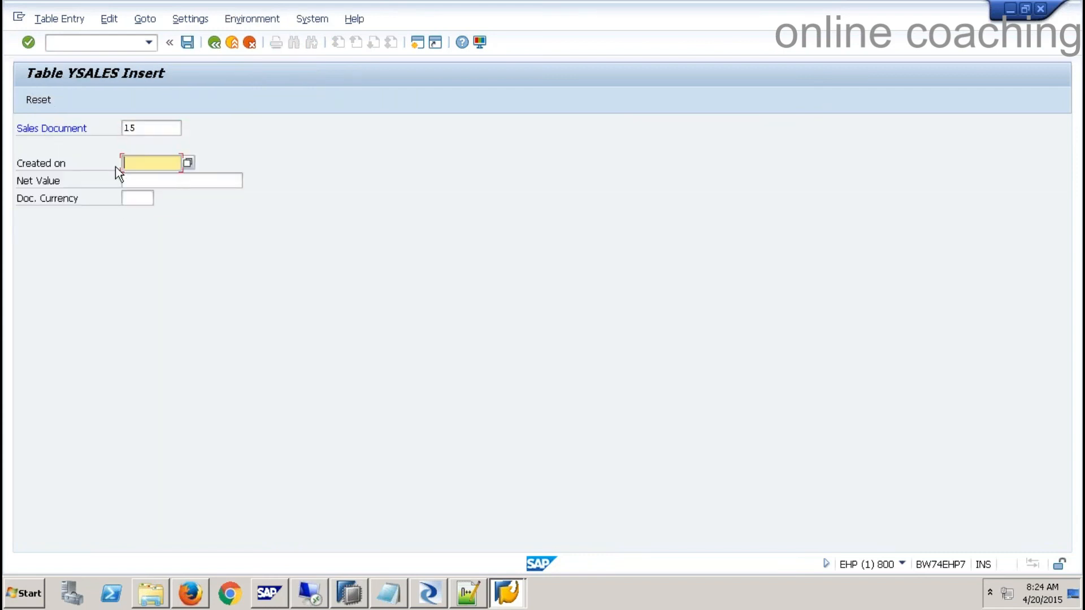
{"action": "left_click", "coordinate": [142, 179]}
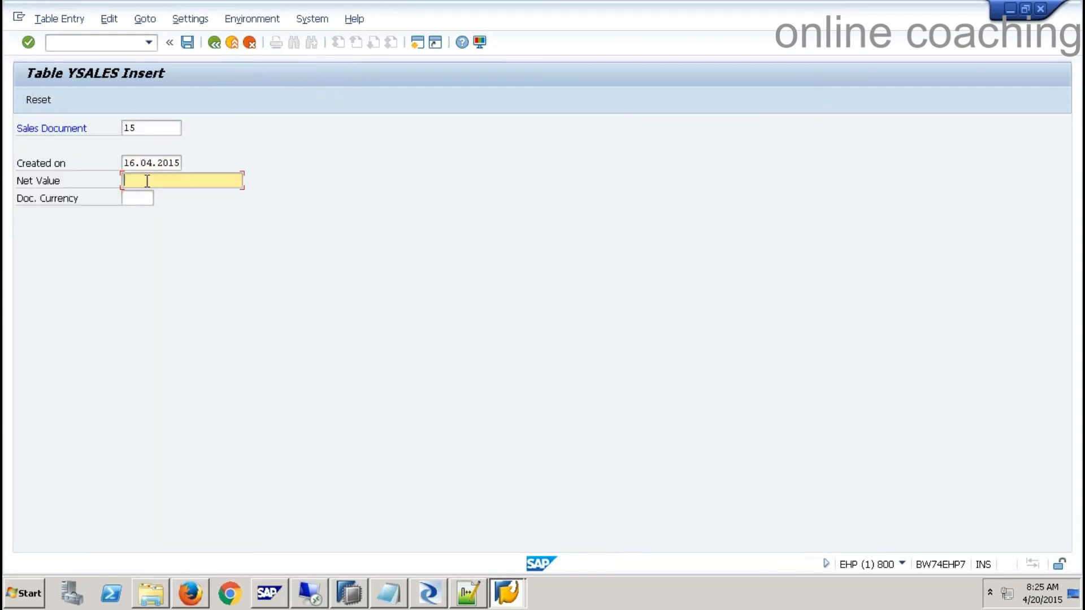
{"action": "type", "text": "1500"}
{"action": "key", "text": "Tab"}
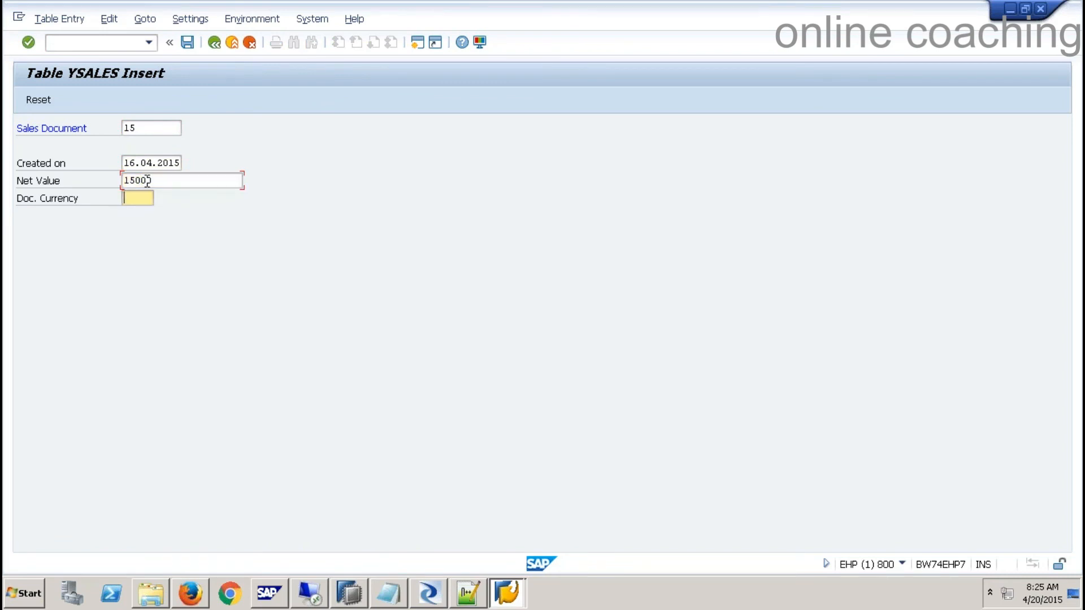
{"action": "type", "text": "INR"}
{"action": "left_click", "coordinate": [188, 43]}
- Enter and save sales document 16 with net value 16,000 INR
{"action": "left_click", "coordinate": [158, 133]}
{"action": "type", "text": "16"}
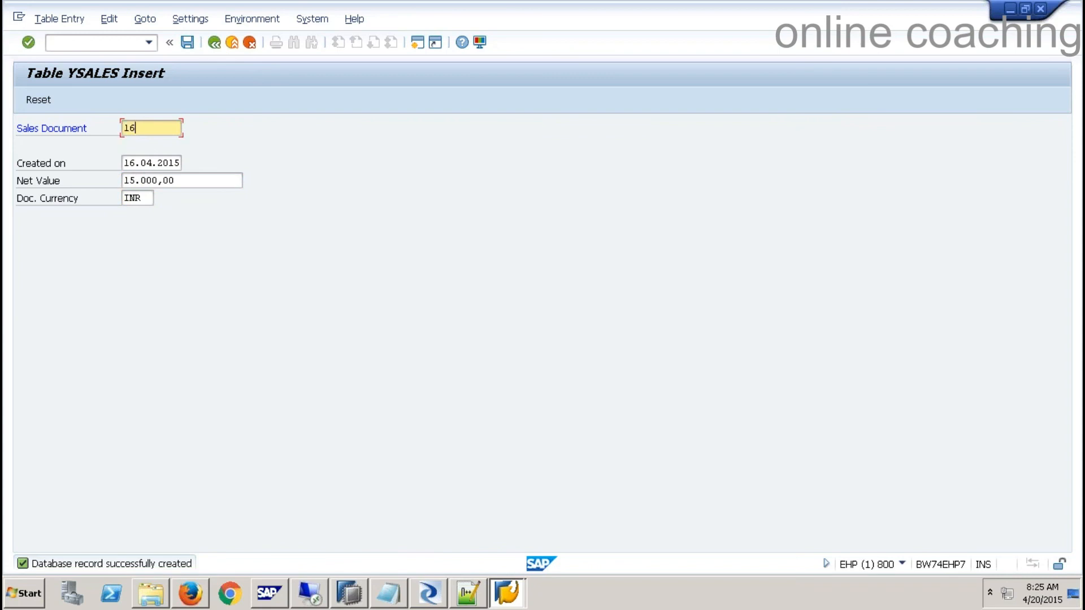
{"action": "key", "text": "Tab"}
{"action": "key", "text": "Tab"}
{"action": "type", "text": "16000"}
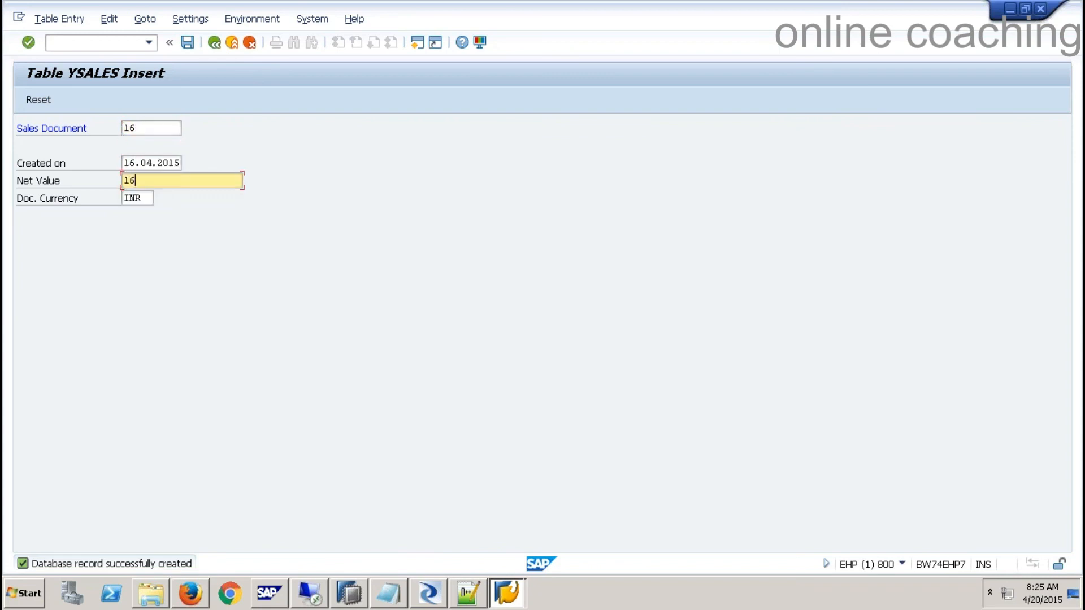
{"action": "key", "text": "Tab"}
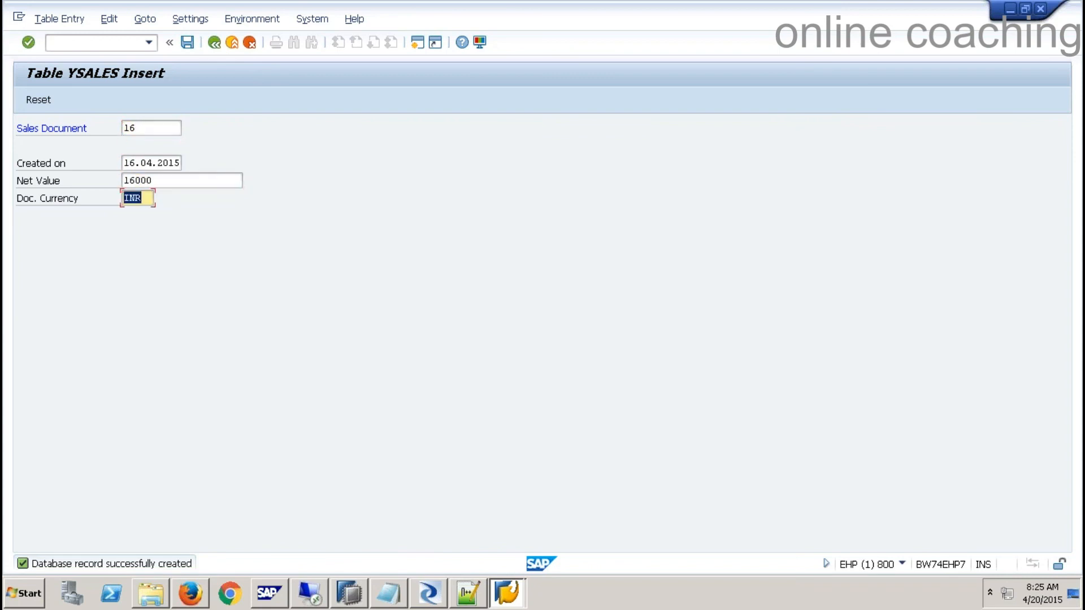
{"action": "left_click", "coordinate": [185, 44]}
- In the DF_Case3_9qbex data flow, set the ZBODS_ODP_IP_001 source's Initial load to No
{"action": "left_click", "coordinate": [445, 592]}
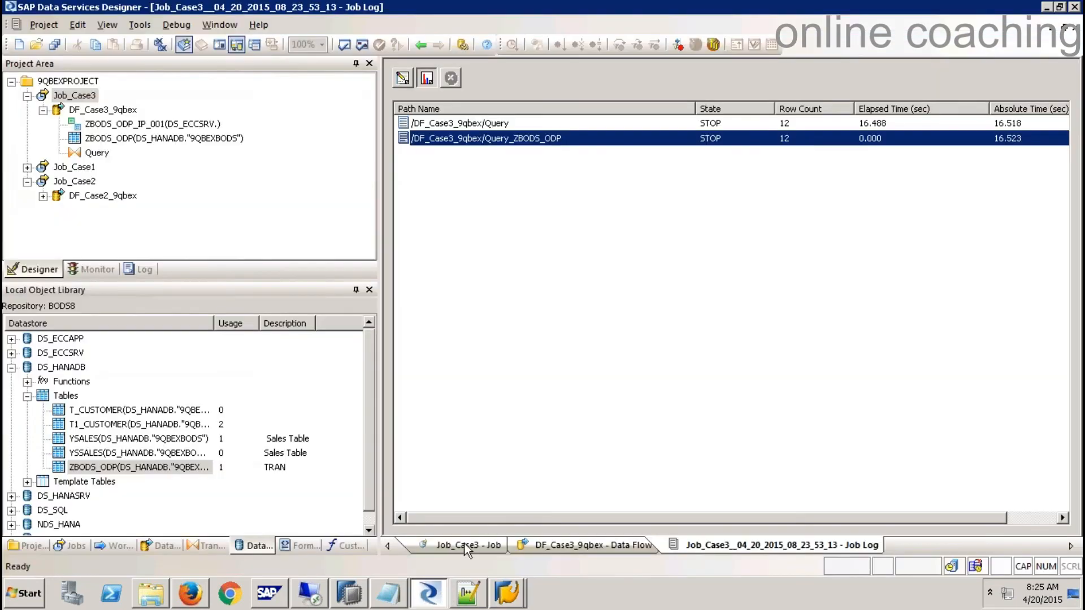
{"action": "left_click", "coordinate": [1068, 28]}
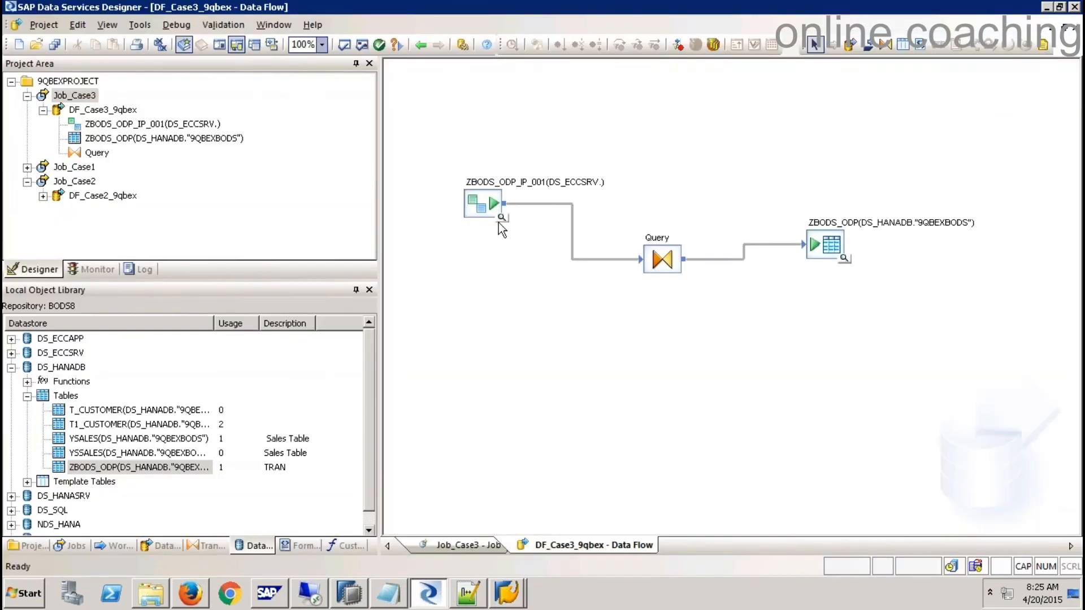
{"action": "double_click", "coordinate": [485, 210]}
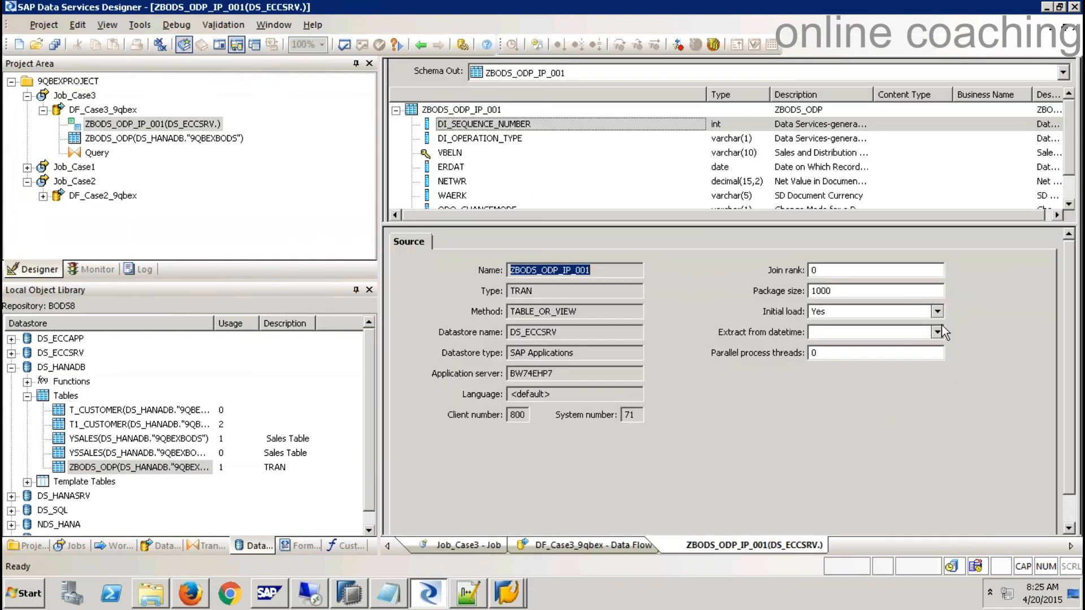
{"action": "left_click", "coordinate": [937, 311]}
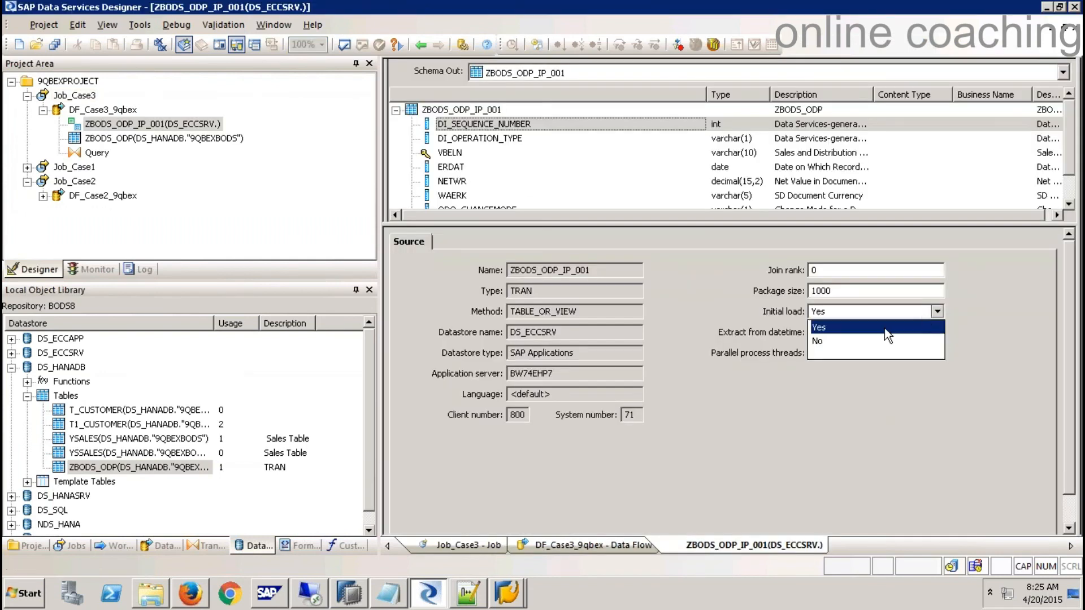
{"action": "left_click", "coordinate": [856, 339]}
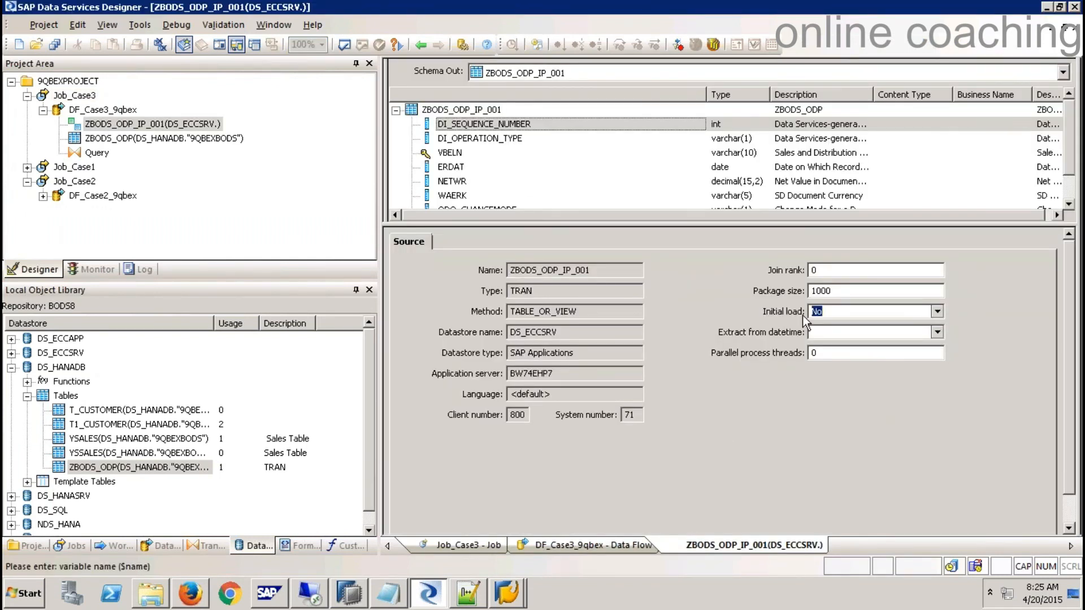
{"action": "left_click", "coordinate": [1077, 27]}
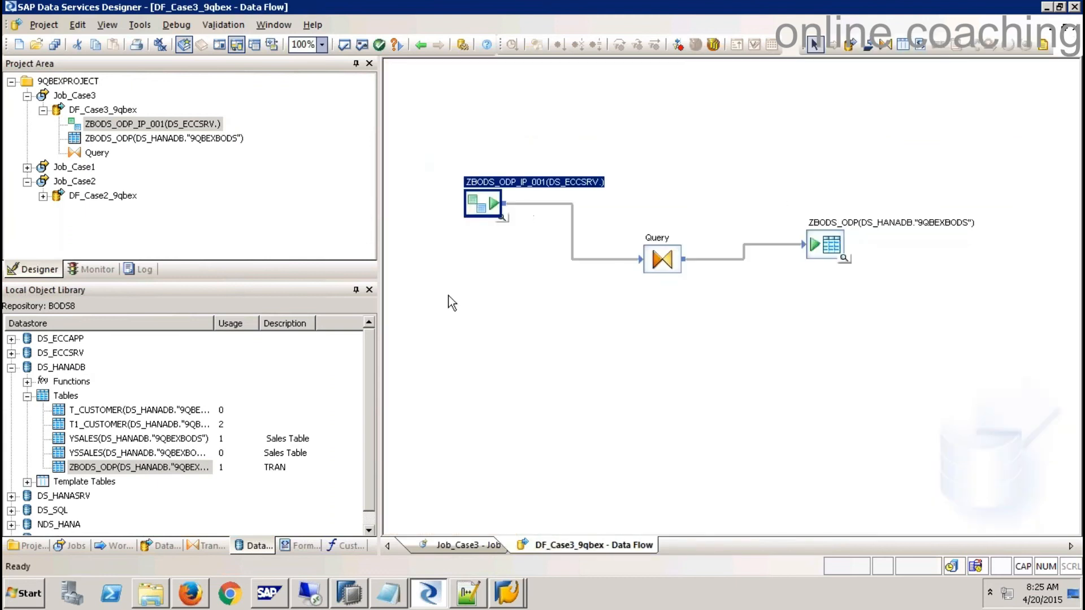
- Execute Job_Case3, saving the changed data flow when prompted
{"action": "left_click", "coordinate": [73, 95]}
{"action": "right_click", "coordinate": [74, 97]}
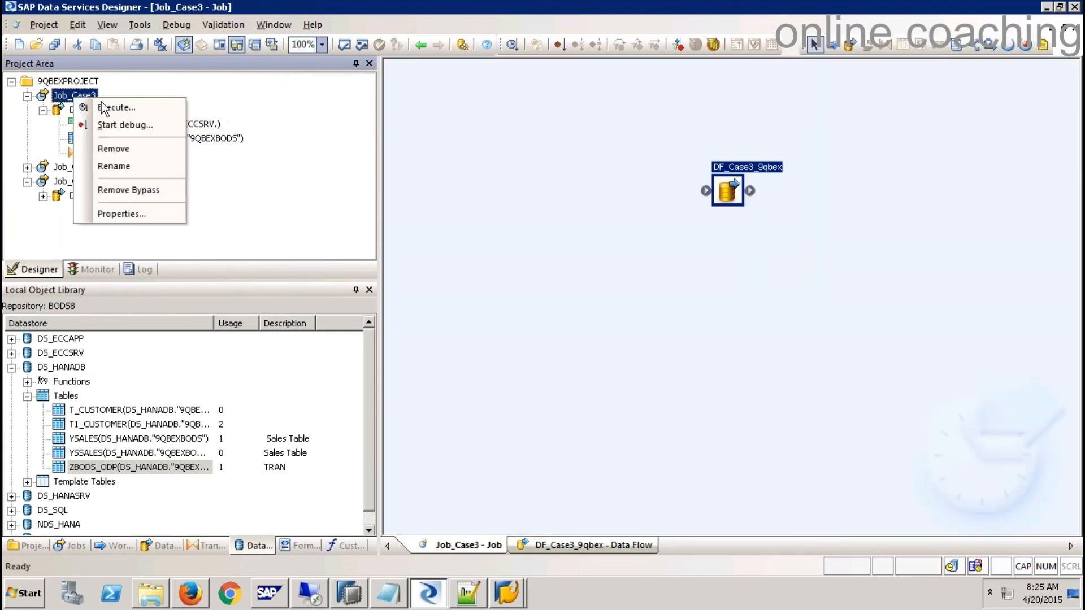
{"action": "left_click", "coordinate": [110, 107]}
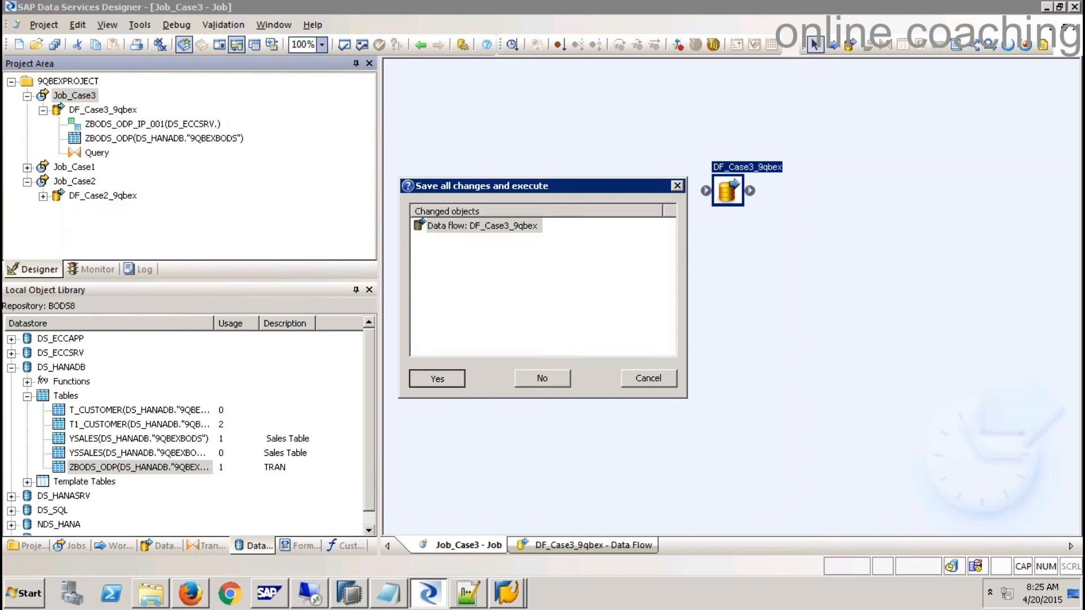
{"action": "left_click", "coordinate": [437, 379]}
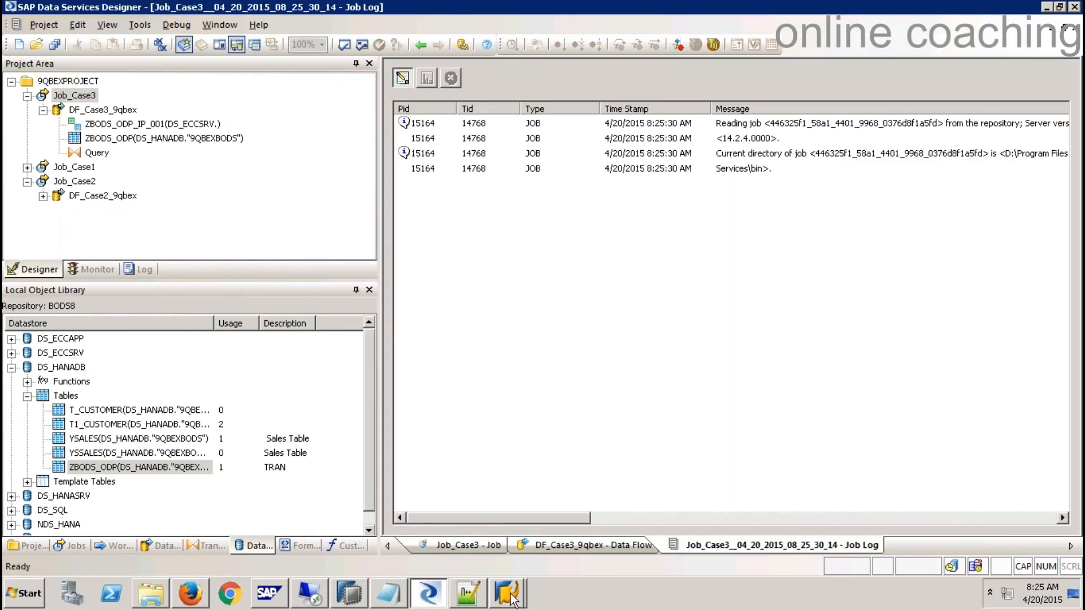
- In SAP GUI, start the delta queue monitor with transaction /NODQMON
{"action": "left_click", "coordinate": [515, 592]}
{"action": "left_click", "coordinate": [507, 559]}
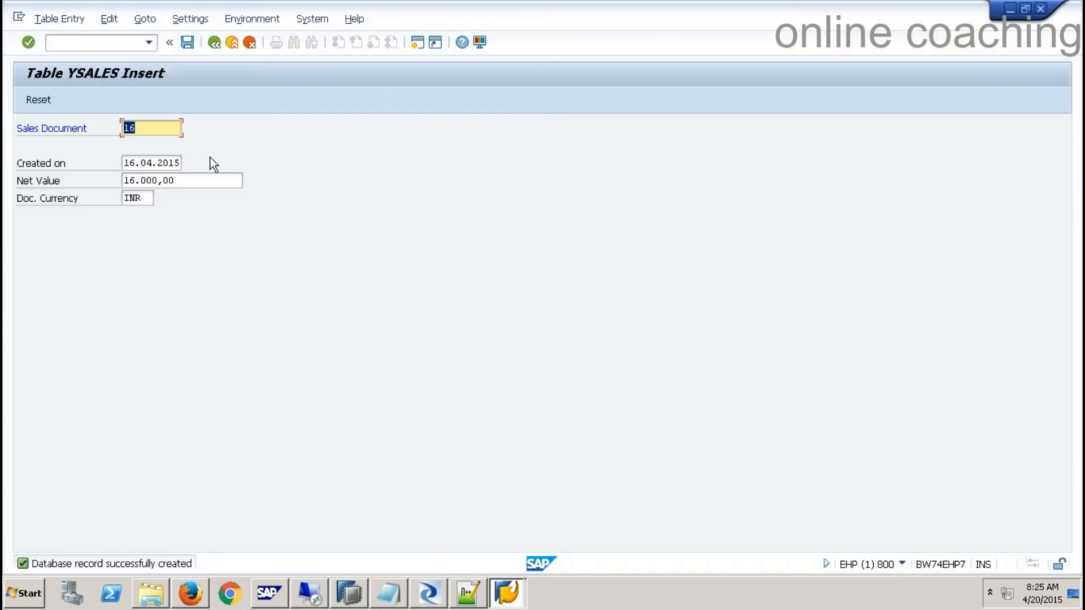
{"action": "left_click", "coordinate": [108, 45]}
{"action": "type", "text": "/NO"}
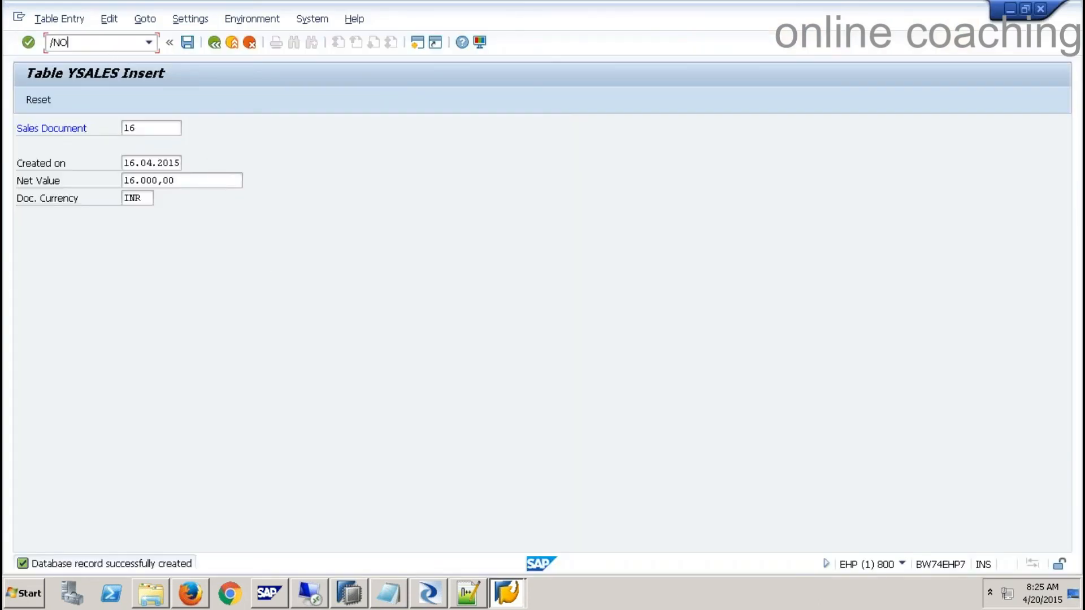
{"action": "type", "text": "DQMON"}
{"action": "key", "text": "Return"}
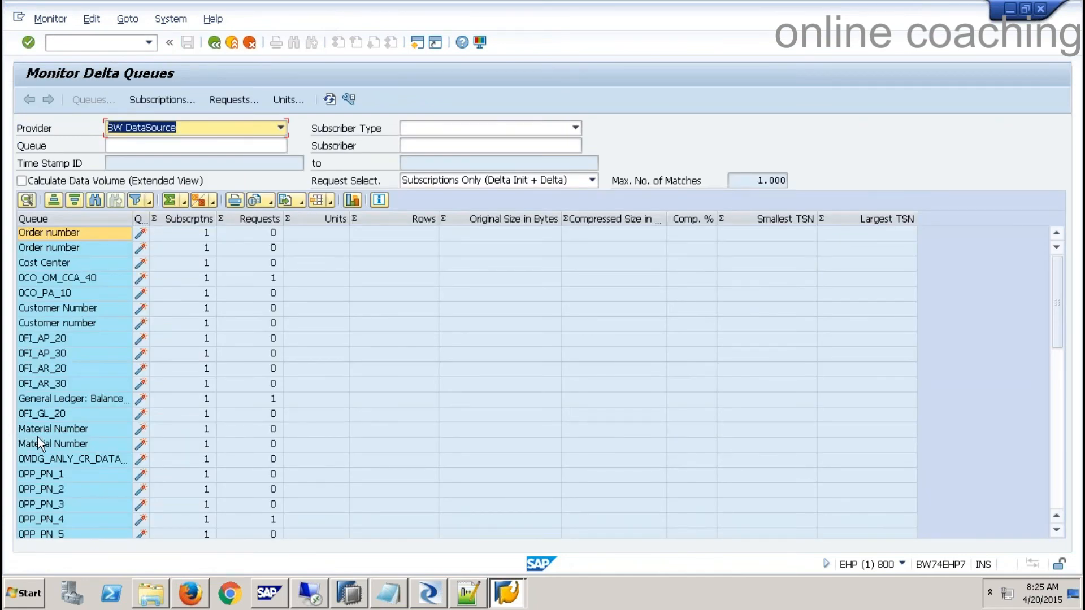
- Drill from the ZBODS_ODP queue through the IP_001 subscription to the initial request's data units, showing 12 rows
{"action": "left_click", "coordinate": [39, 430]}
{"action": "scroll", "coordinate": [39, 438], "scroll_direction": "down", "scroll_amount": 1}
{"action": "scroll", "coordinate": [38, 441], "scroll_direction": "down", "scroll_amount": 10}
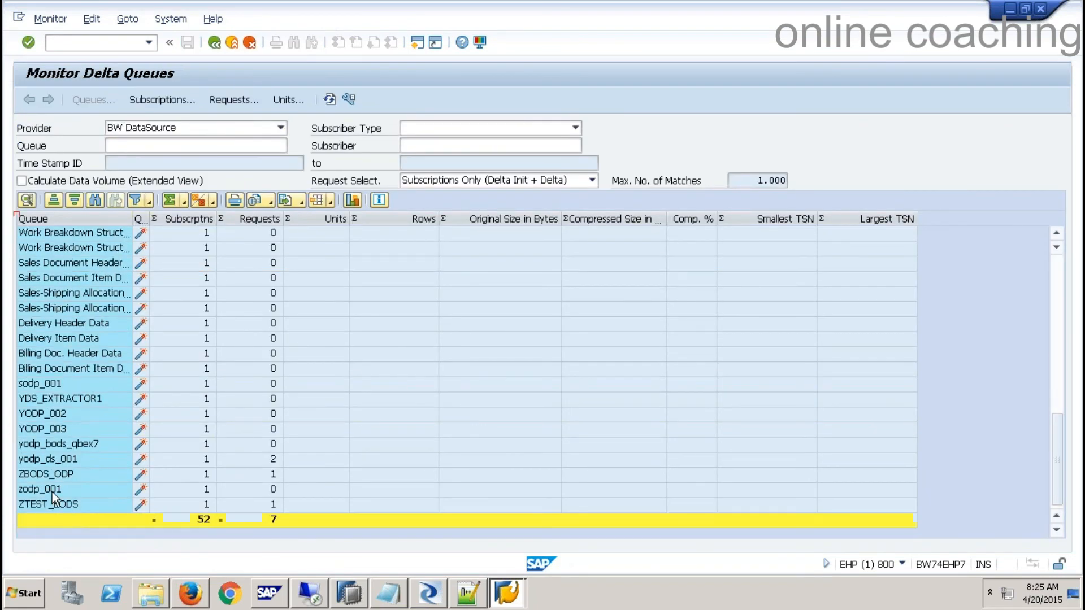
{"action": "double_click", "coordinate": [51, 480]}
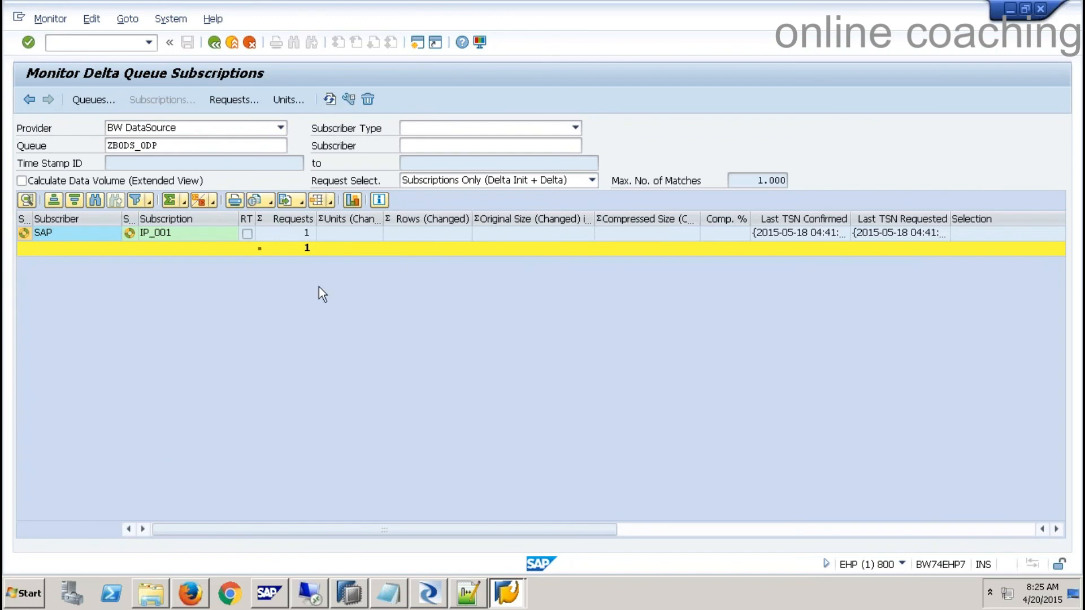
{"action": "double_click", "coordinate": [201, 233]}
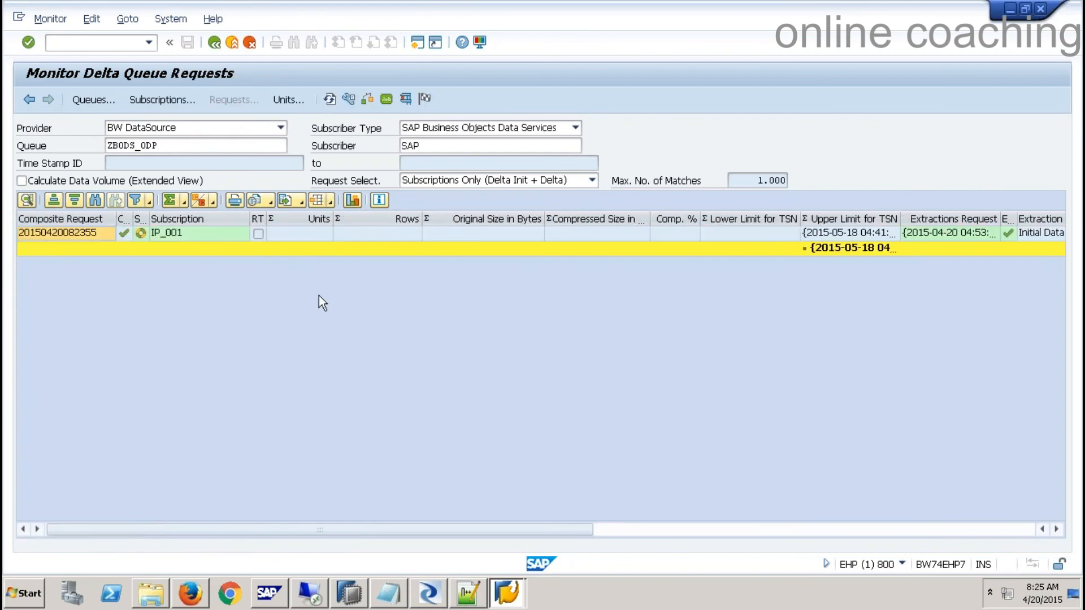
{"action": "double_click", "coordinate": [170, 229]}
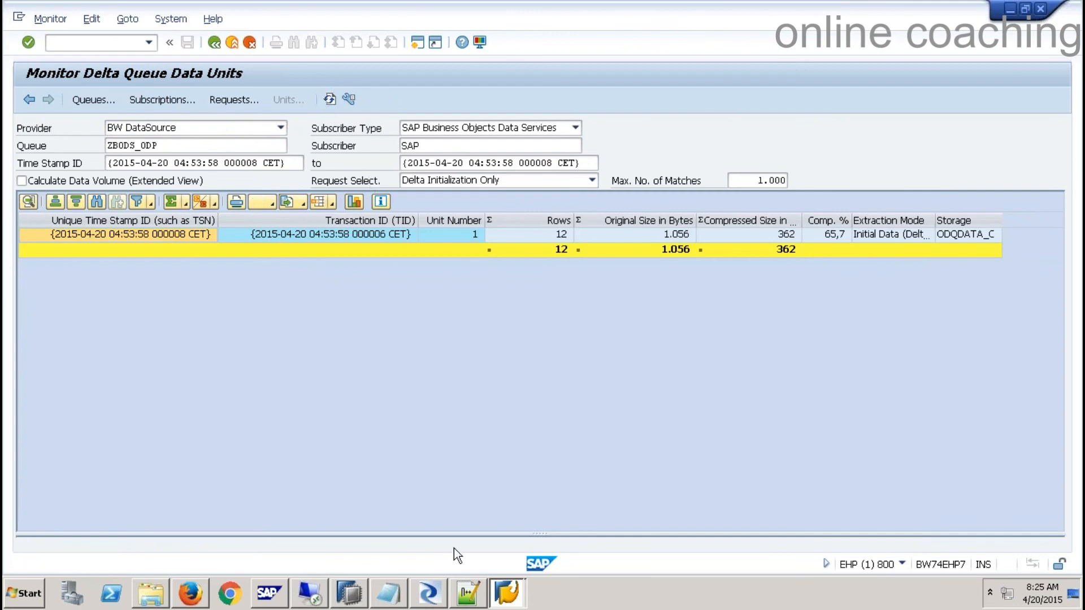
- Show Job_Case3's data flow monitor and filter the job log to error messages only
{"action": "left_click", "coordinate": [431, 593]}
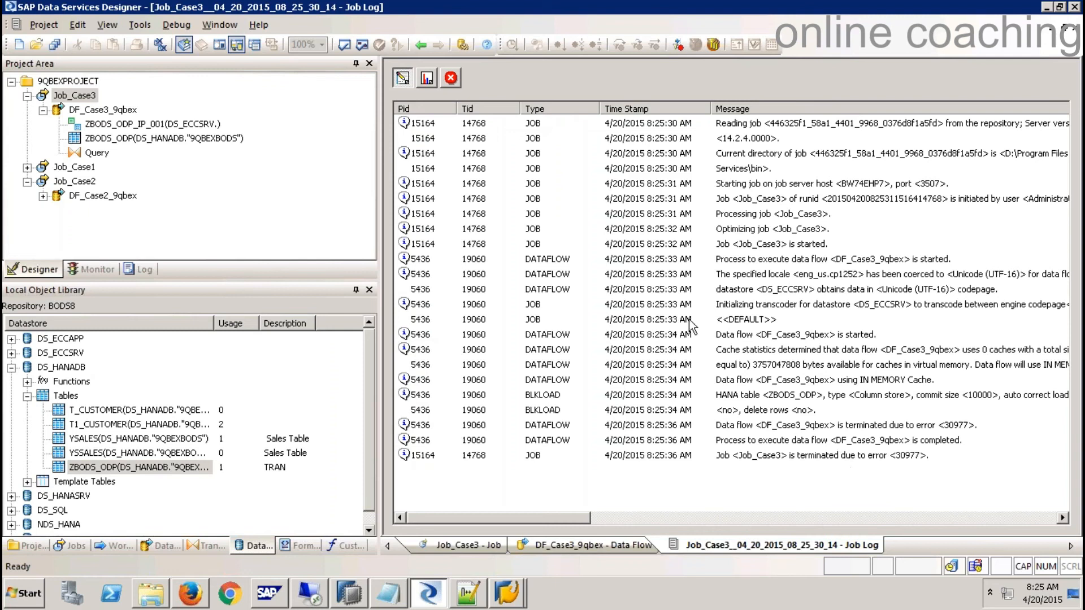
{"action": "left_click", "coordinate": [428, 76]}
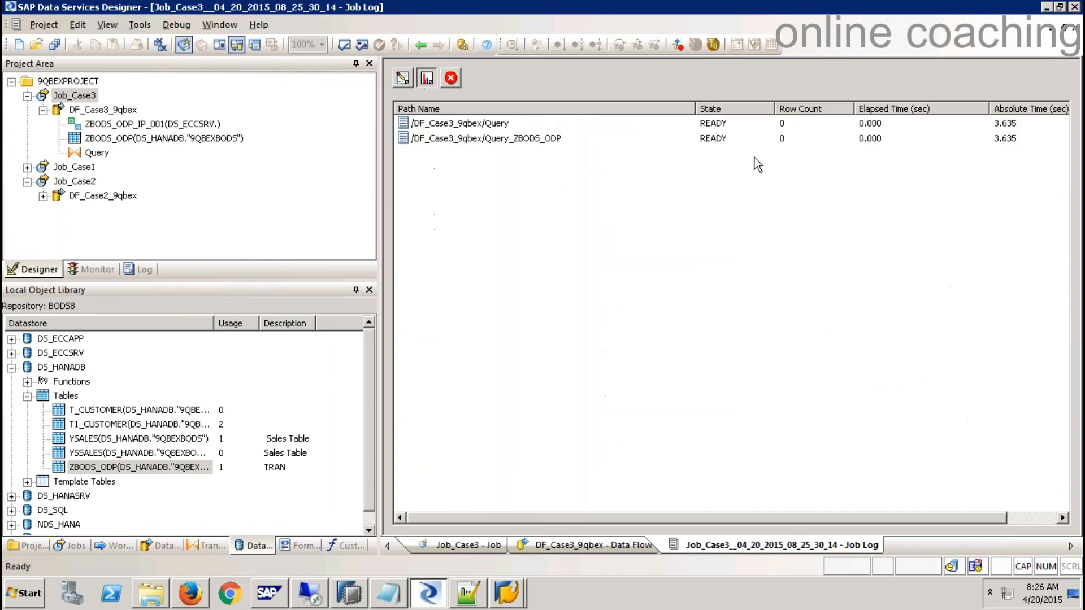
{"action": "left_click", "coordinate": [452, 78]}
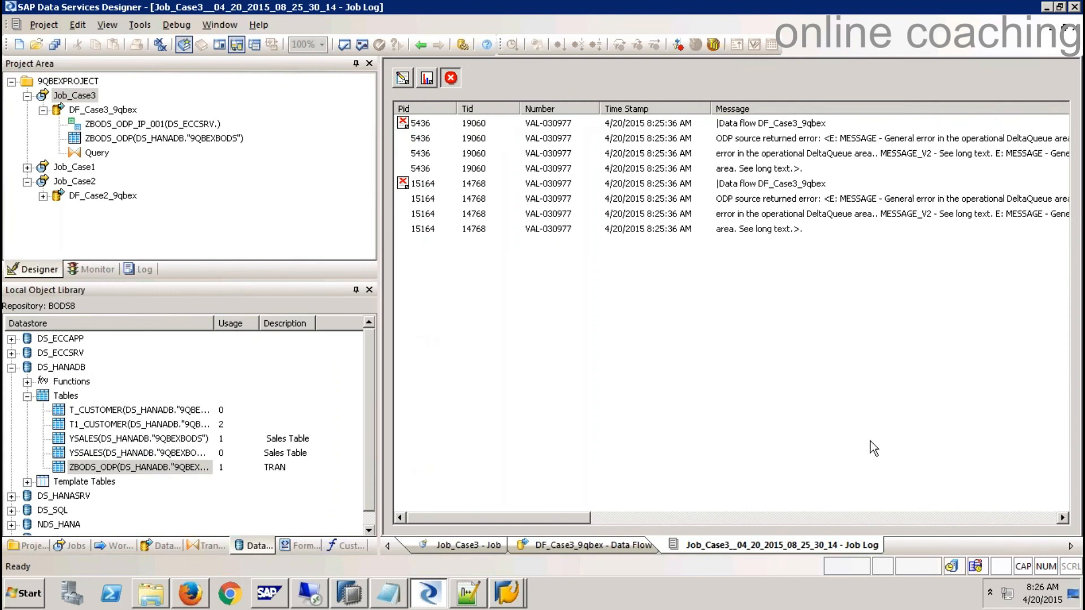
{"action": "left_click_drag", "start_coordinate": [575, 520], "coordinate": [638, 523]}
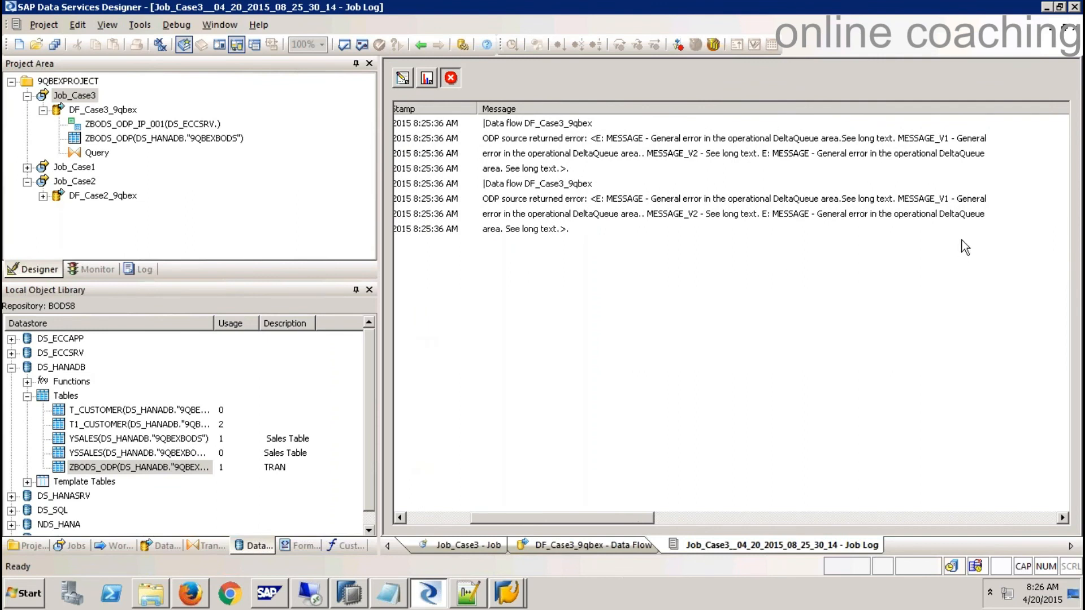
- Read the ODP DeltaQueue error lines, then reopen the ZBODS_ODP_IP_001 source settings
{"action": "left_click", "coordinate": [964, 219]}
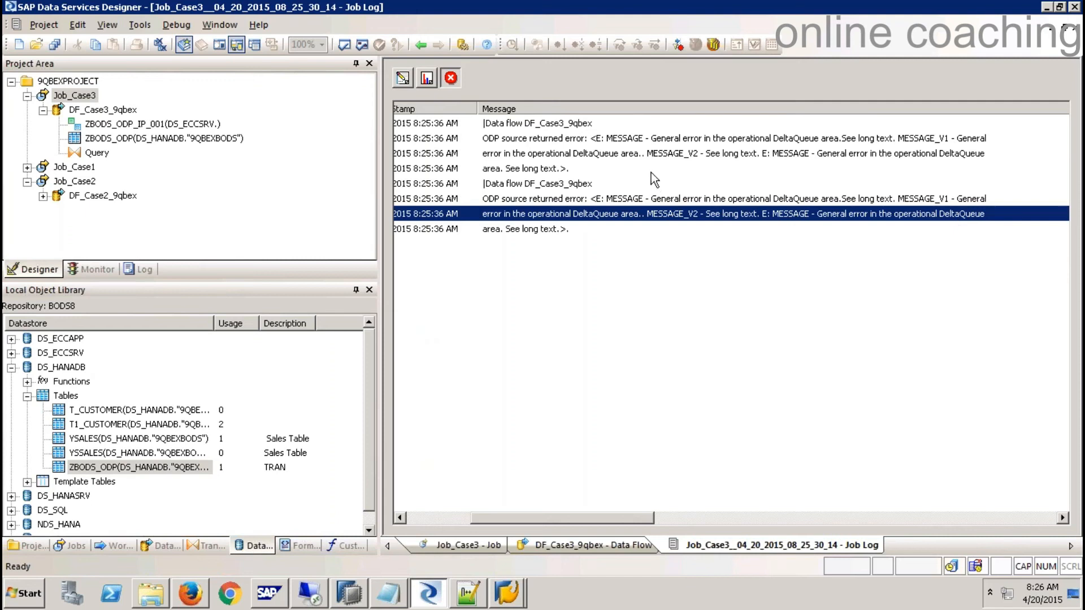
{"action": "left_click", "coordinate": [782, 152]}
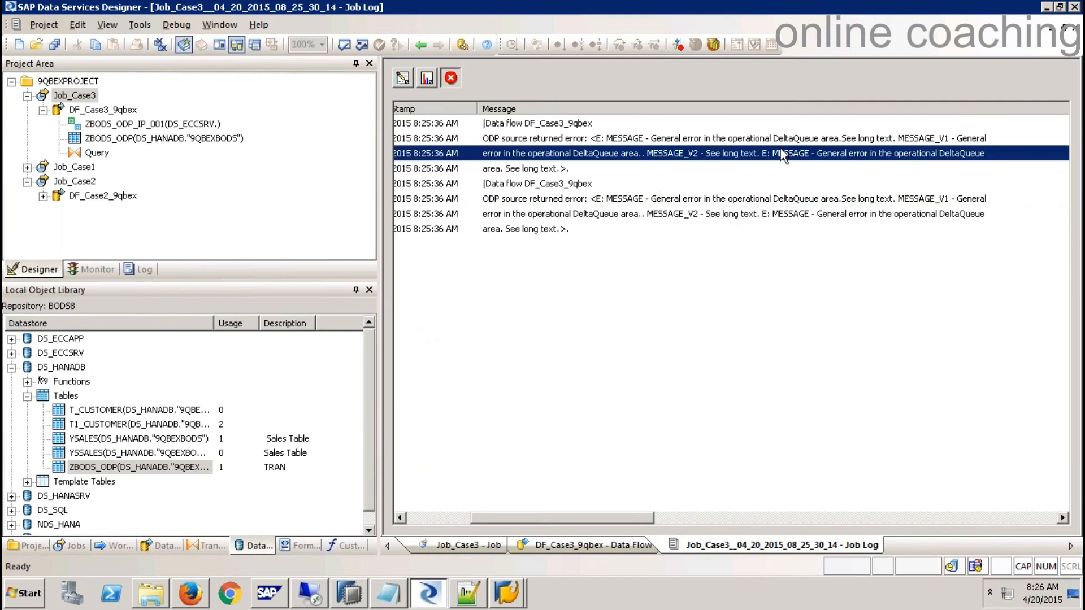
{"action": "left_click", "coordinate": [539, 169]}
{"action": "left_click", "coordinate": [552, 143]}
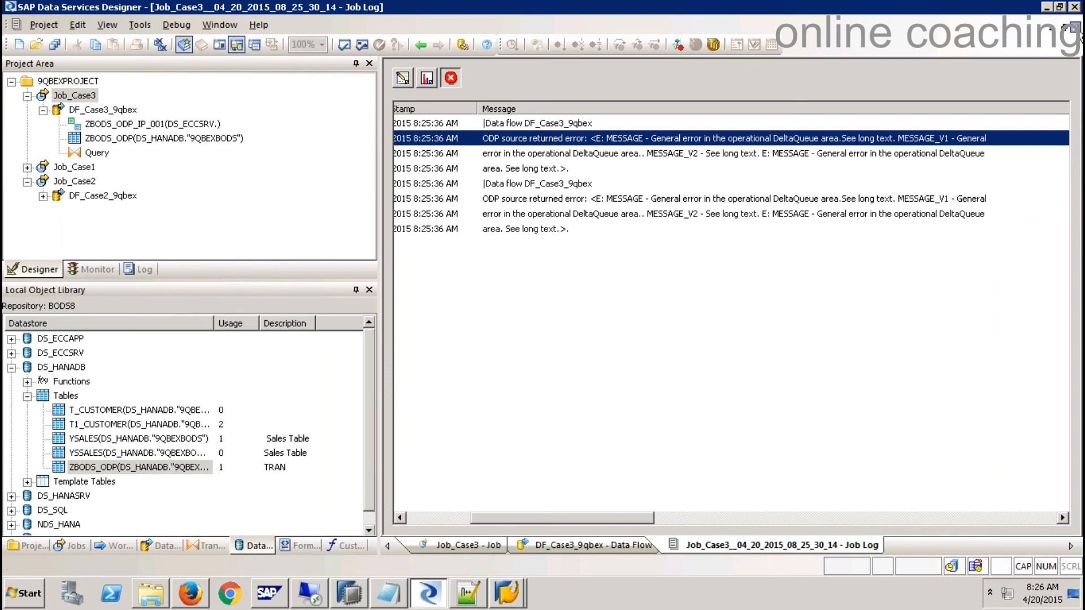
{"action": "left_click", "coordinate": [1077, 30]}
{"action": "double_click", "coordinate": [491, 205]}
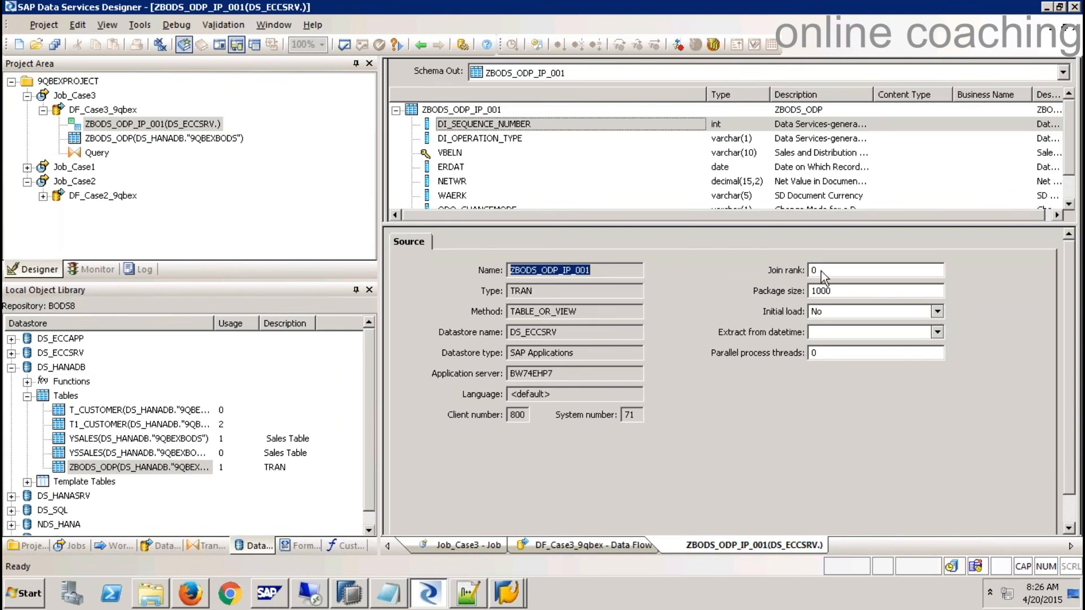
- Keep Initial load set to No for the ZBODS_ODP_IP_001 source and close its editor
{"action": "left_click", "coordinate": [938, 312]}
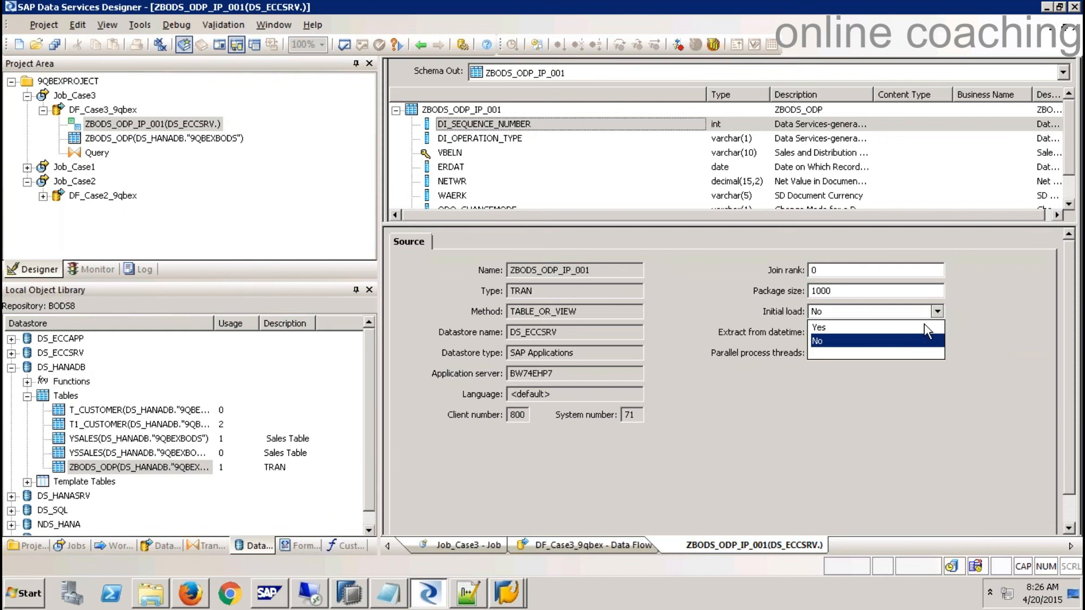
{"action": "left_click", "coordinate": [887, 341]}
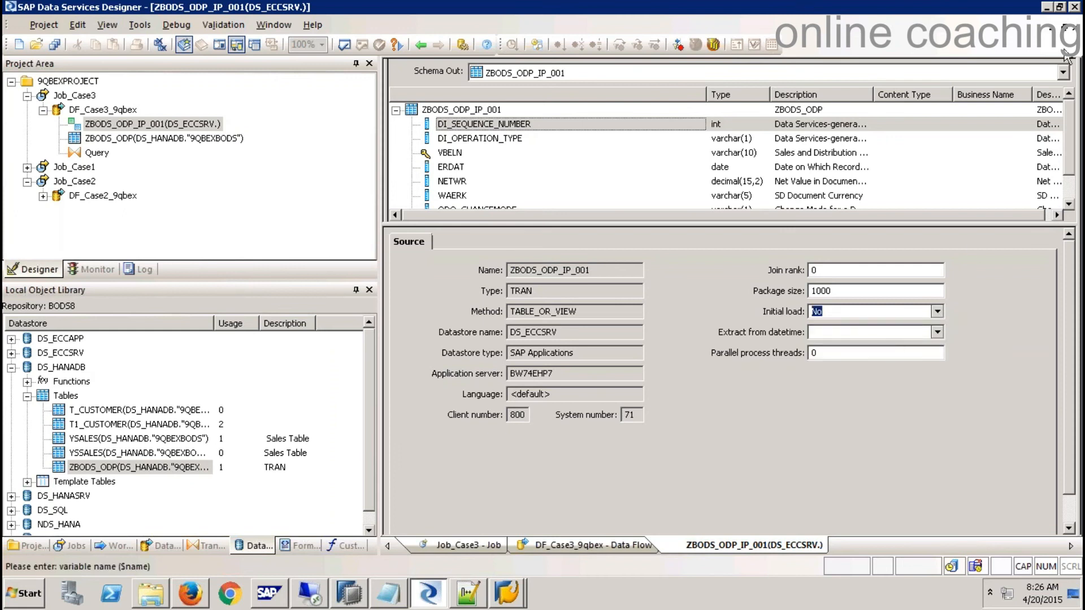
{"action": "left_click", "coordinate": [1076, 28]}
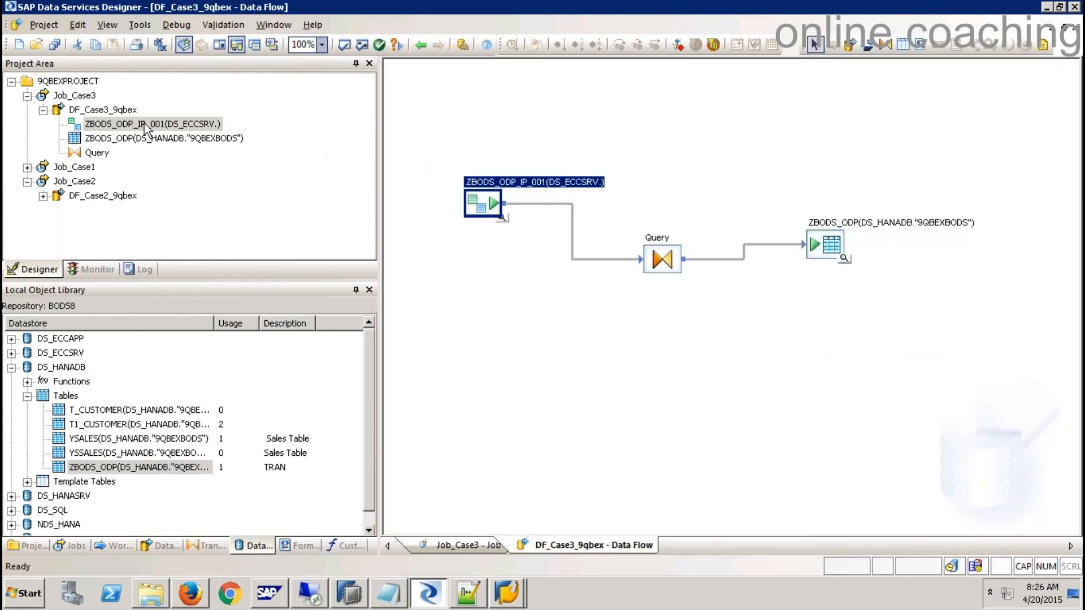
- Execute Job_Case3 with the default execution properties
{"action": "right_click", "coordinate": [80, 97]}
{"action": "left_click", "coordinate": [116, 110]}
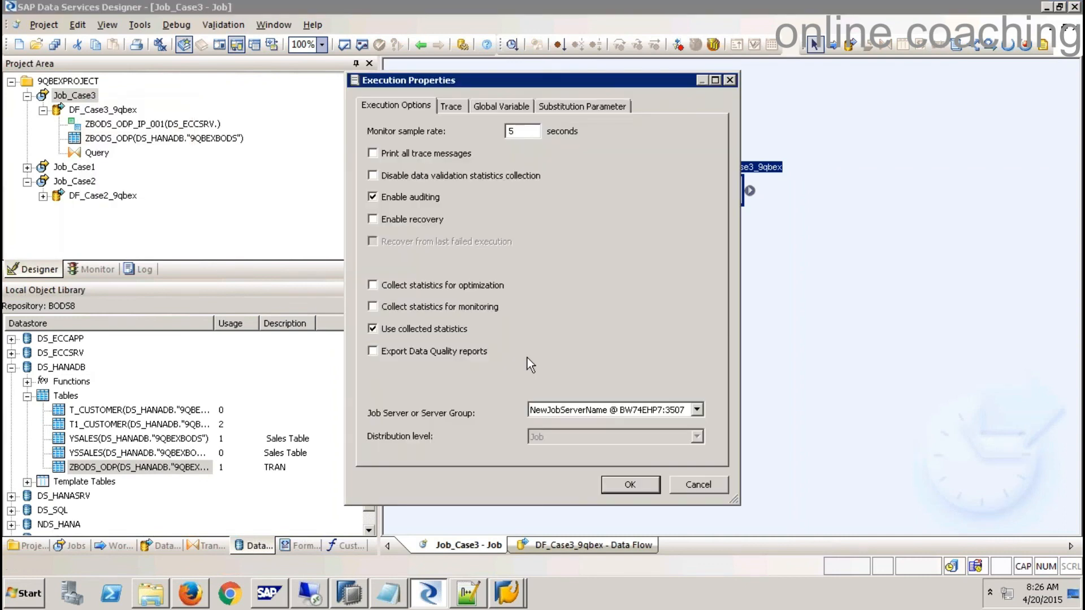
{"action": "left_click", "coordinate": [620, 481]}
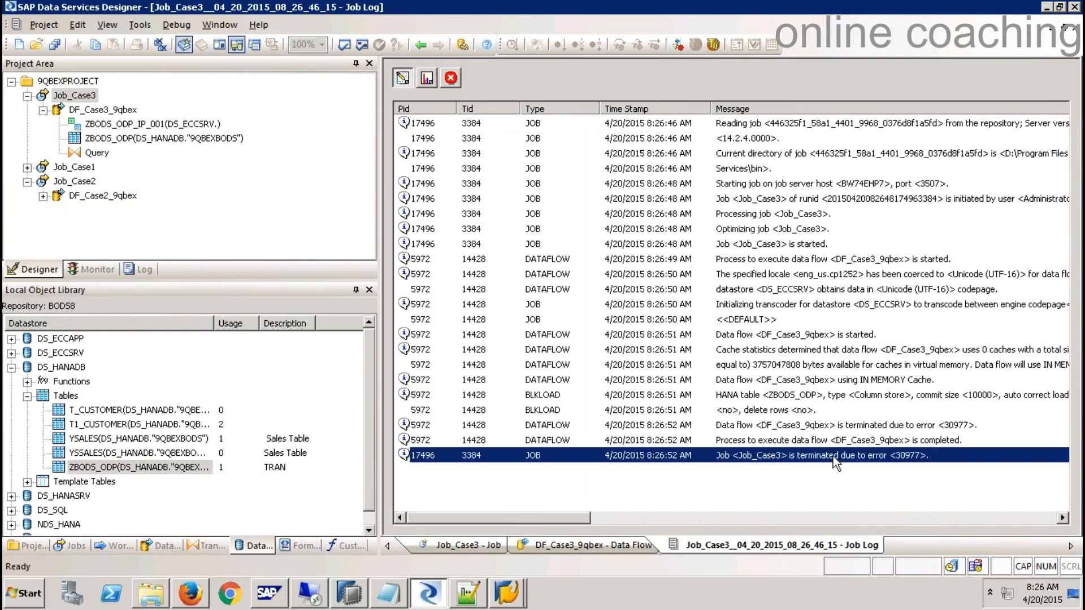
- Filter the Job_Case3 log to errors and read the DeltaQueue error lines
{"action": "left_click", "coordinate": [451, 76]}
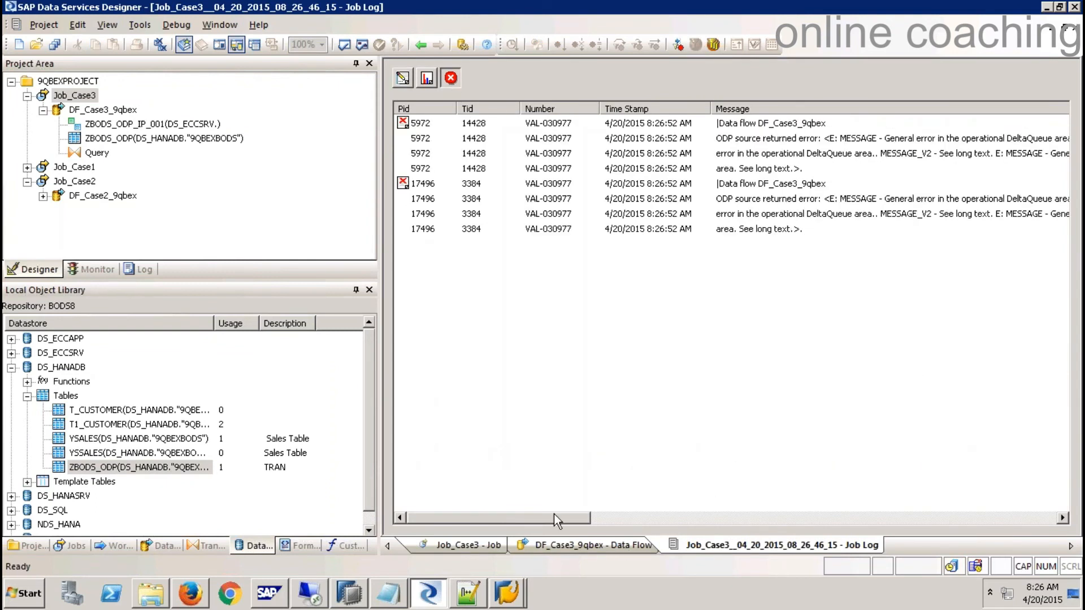
{"action": "left_click_drag", "start_coordinate": [554, 516], "coordinate": [628, 516]}
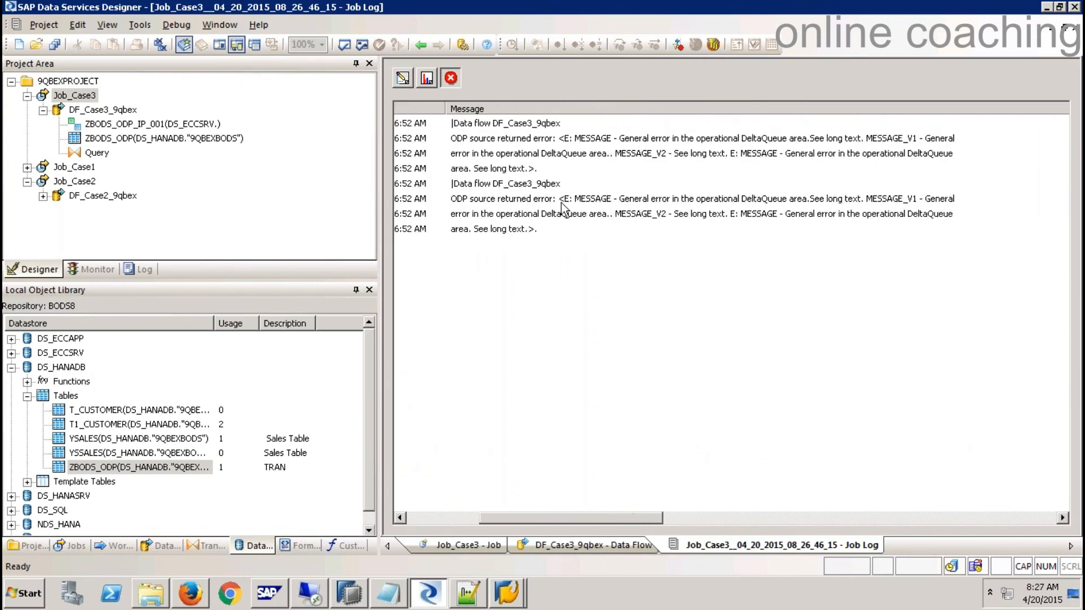
{"action": "left_click", "coordinate": [878, 158]}
{"action": "left_click", "coordinate": [523, 170]}
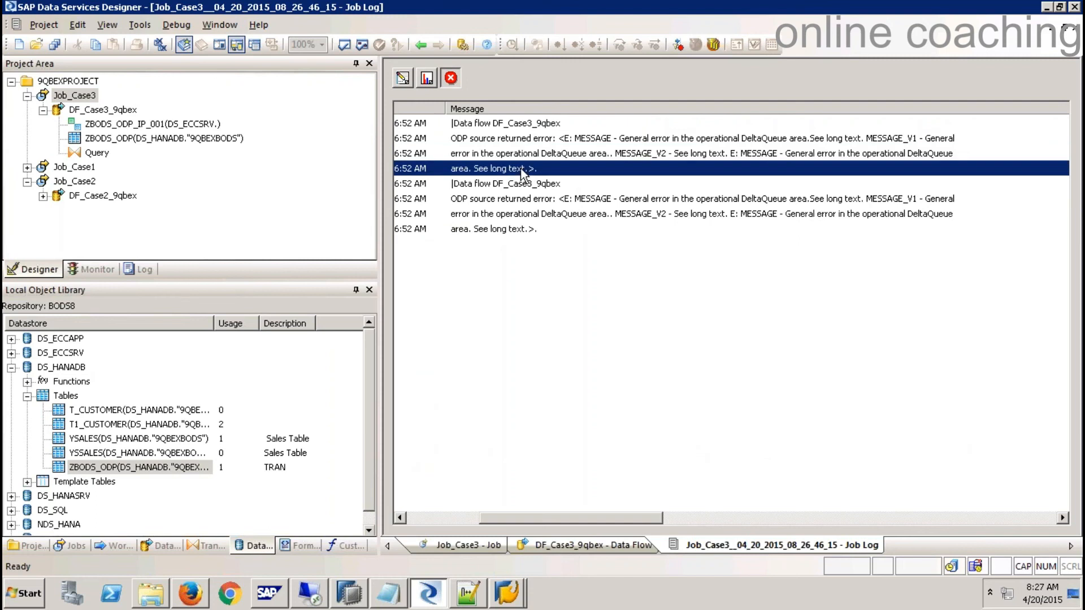
{"action": "left_click", "coordinate": [527, 214]}
{"action": "left_click", "coordinate": [505, 232]}
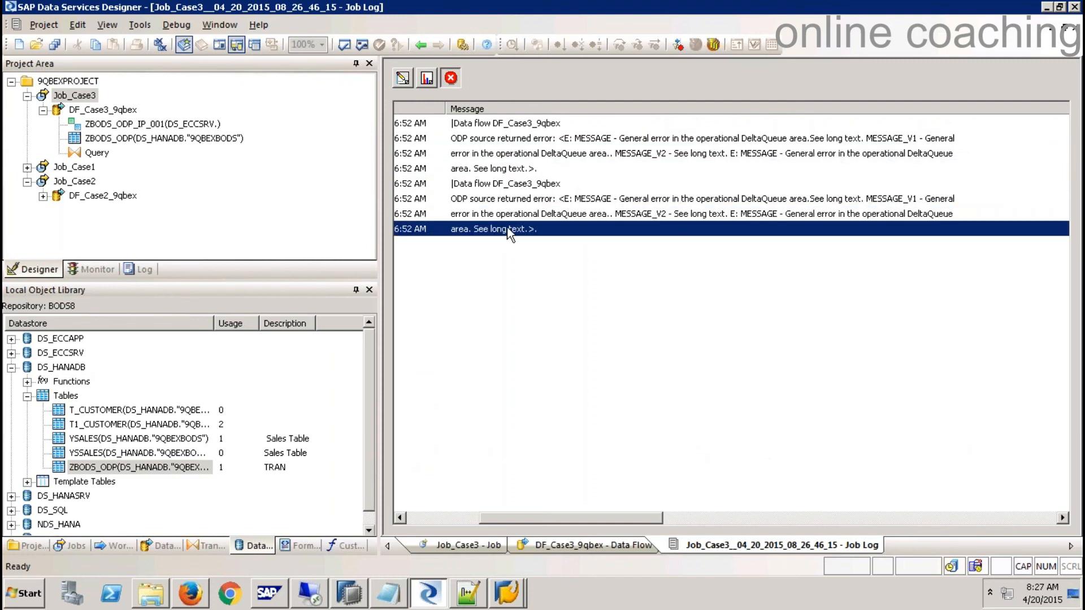
- Check the SAP GUI Monitor Delta Queue Data Units screen, then close the job log and DF_Case3_9qbex
{"action": "left_click", "coordinate": [507, 594]}
{"action": "left_click", "coordinate": [507, 561]}
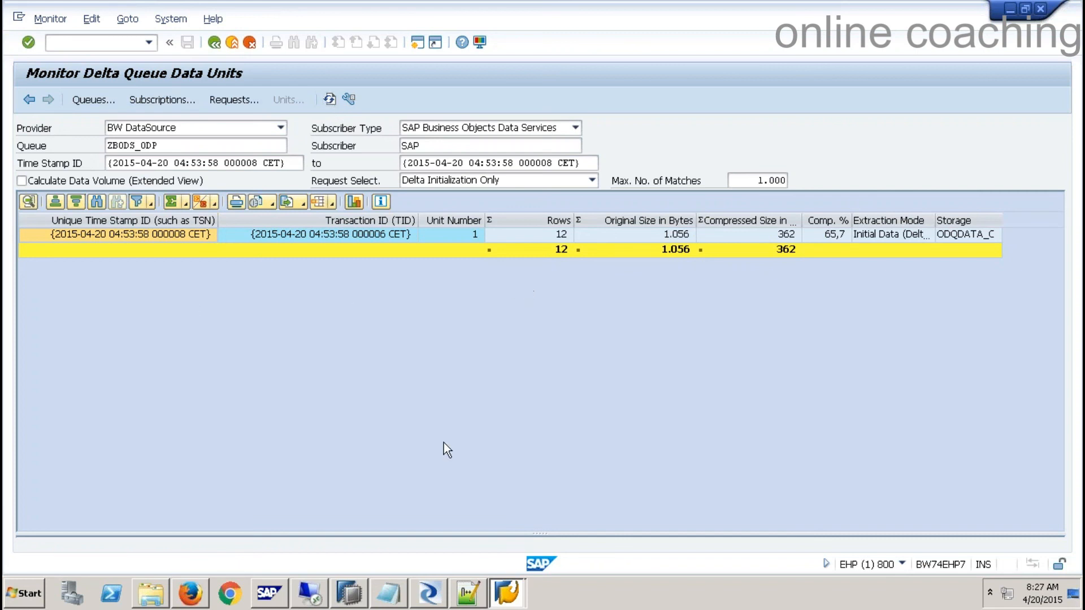
{"action": "left_click", "coordinate": [425, 595]}
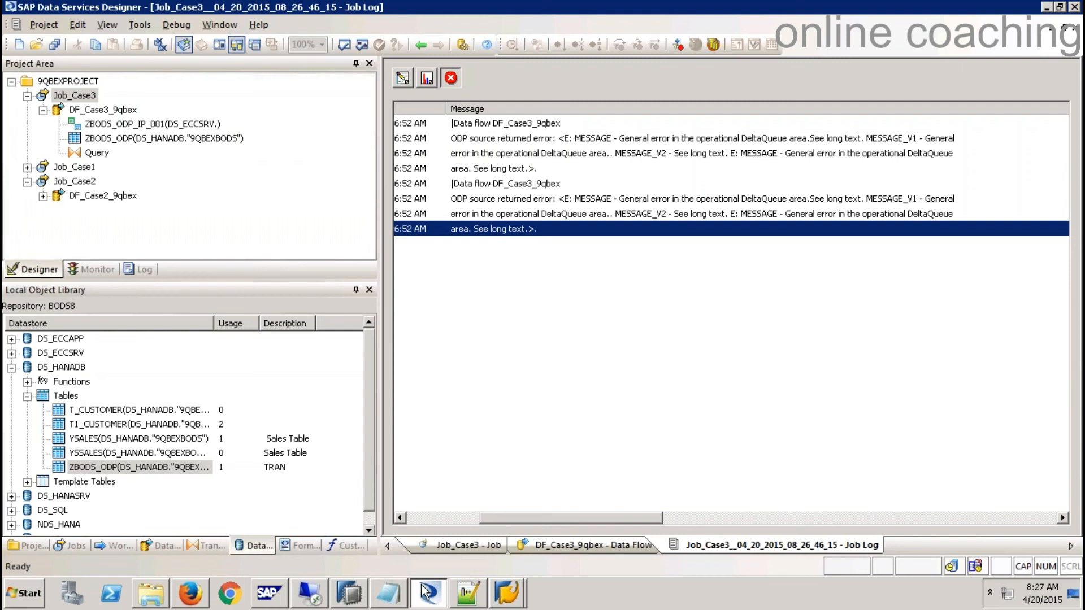
{"action": "left_click", "coordinate": [1075, 26]}
{"action": "left_click", "coordinate": [1076, 26]}
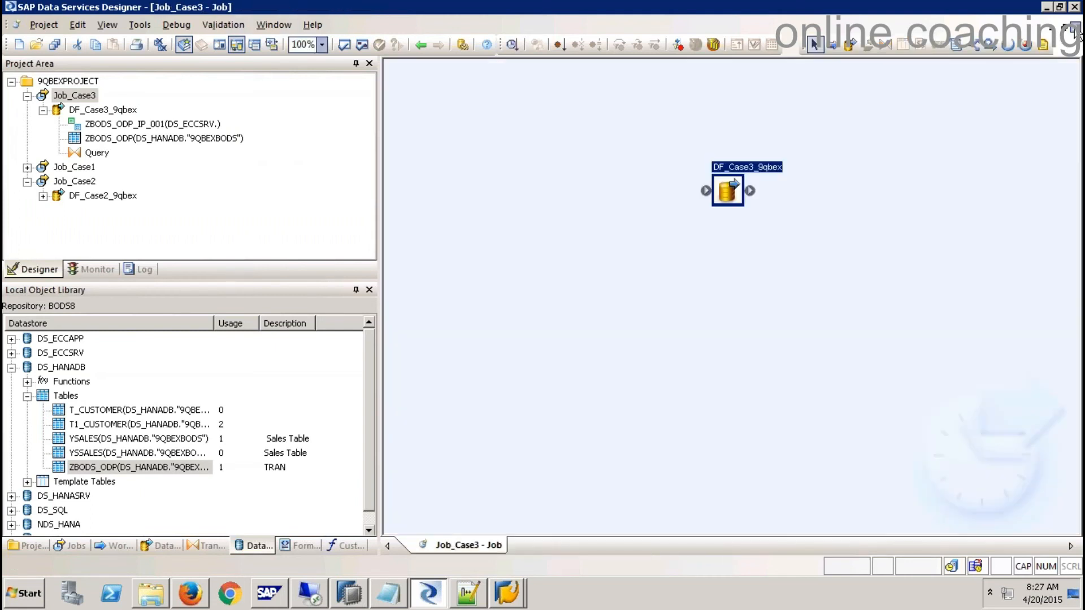
- Close the Job_Case3 diagram and collapse DS_HANADB, DF_Case3_9qbex, Job_Case3 and Job_Case2 in the trees
{"action": "left_click", "coordinate": [1076, 26]}
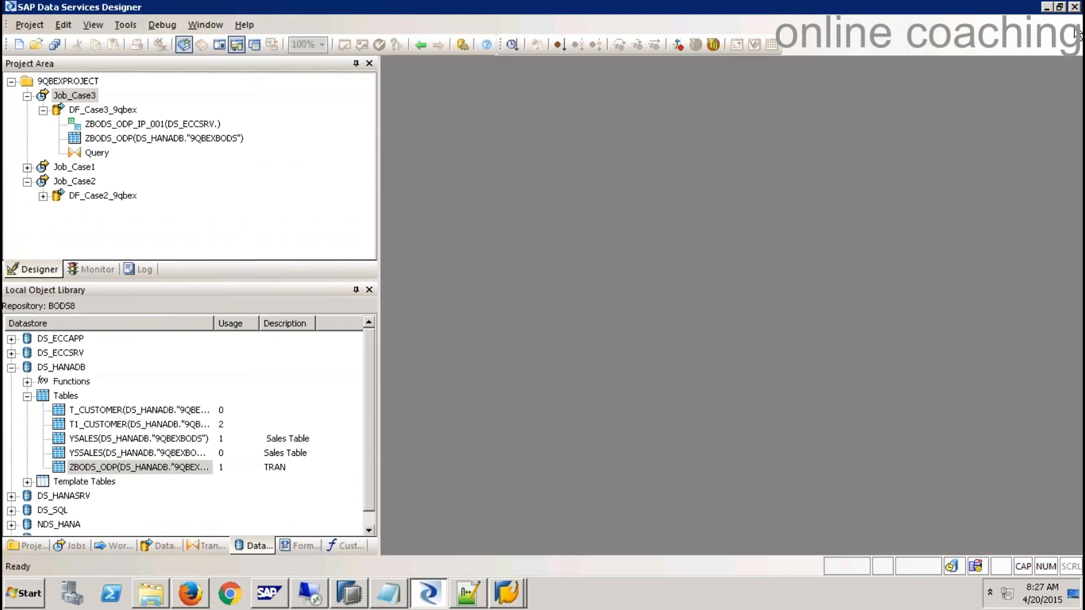
{"action": "left_click", "coordinate": [12, 374]}
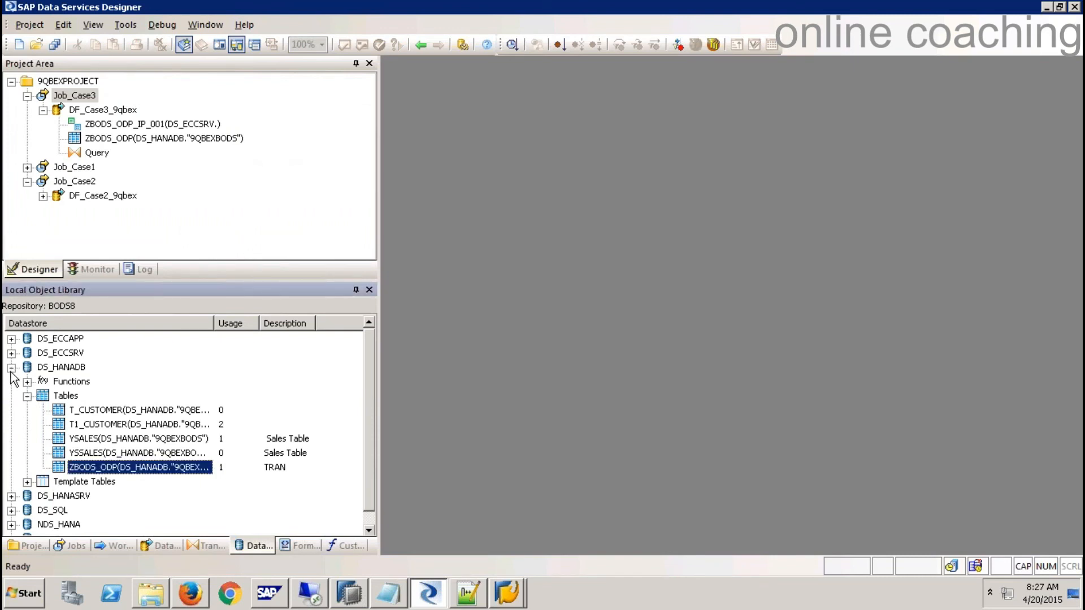
{"action": "left_click", "coordinate": [12, 368]}
{"action": "left_click", "coordinate": [43, 110]}
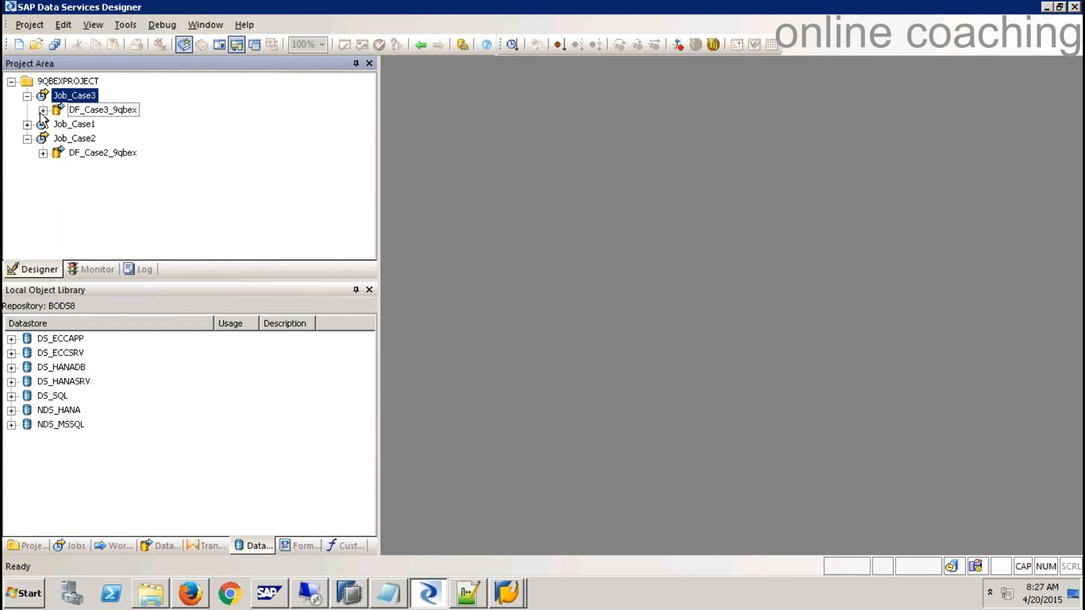
{"action": "left_click", "coordinate": [26, 96]}
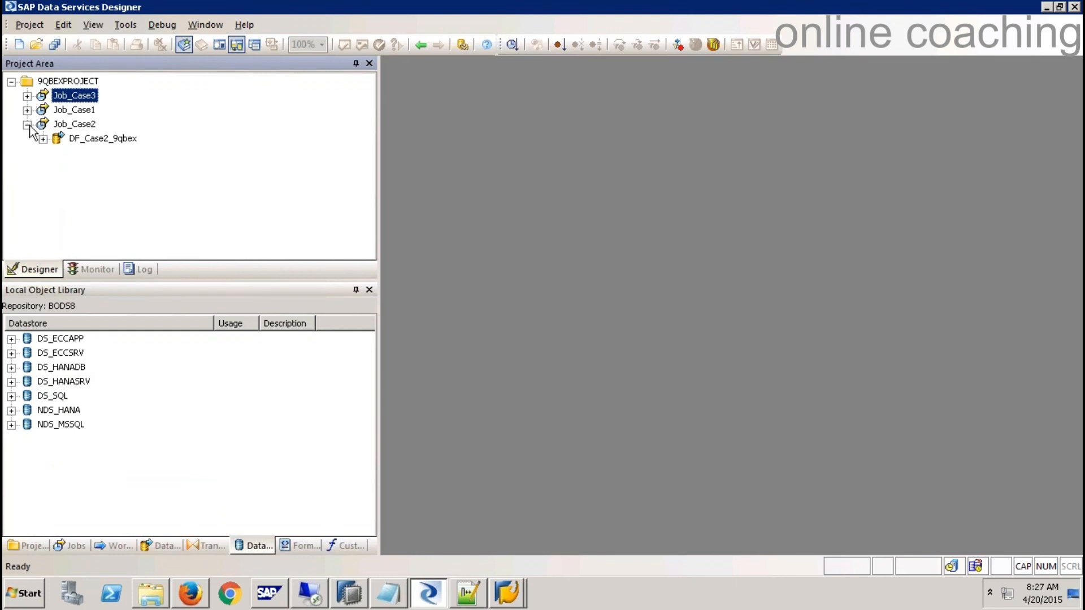
{"action": "left_click", "coordinate": [27, 125]}
- In Notepad, duplicate the Case 3 heading and dash underline directly below it
{"action": "left_click", "coordinate": [396, 593]}
{"action": "left_click_drag", "start_coordinate": [862, 420], "coordinate": [259, 422]}
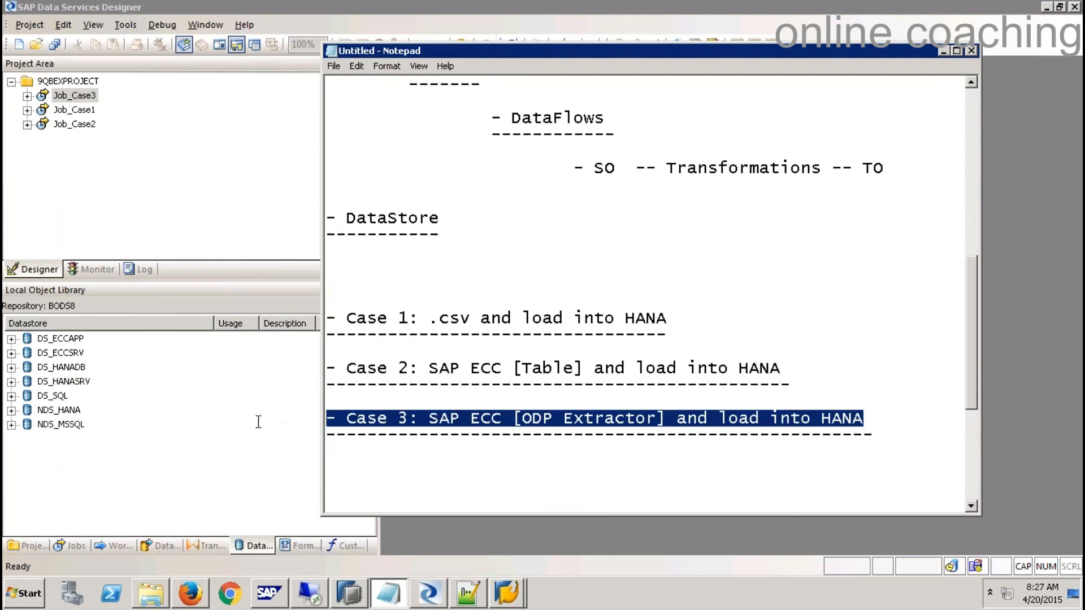
{"action": "left_click_drag", "start_coordinate": [886, 432], "coordinate": [291, 410]}
{"action": "key", "text": "ctrl+c"}
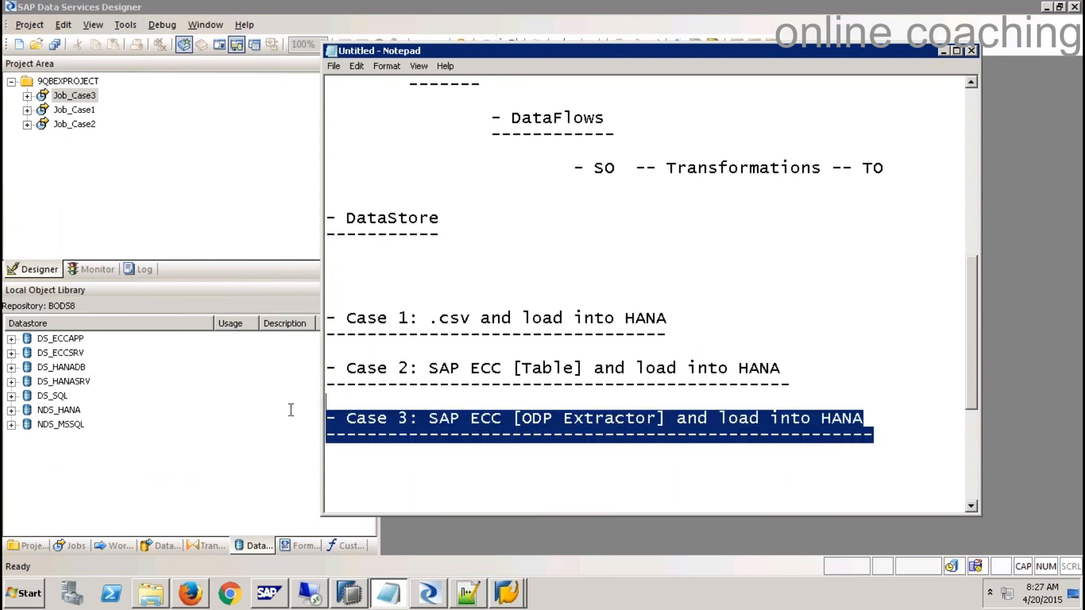
{"action": "left_click", "coordinate": [905, 445]}
{"action": "key", "text": "ctrl+v"}
{"action": "left_click", "coordinate": [438, 457]}
{"action": "key", "text": "Delete"}
- Change the copy to 'Case 4: NOn SAP DB MSSQL and load into HANA' and trim its underline
{"action": "left_click", "coordinate": [412, 469]}
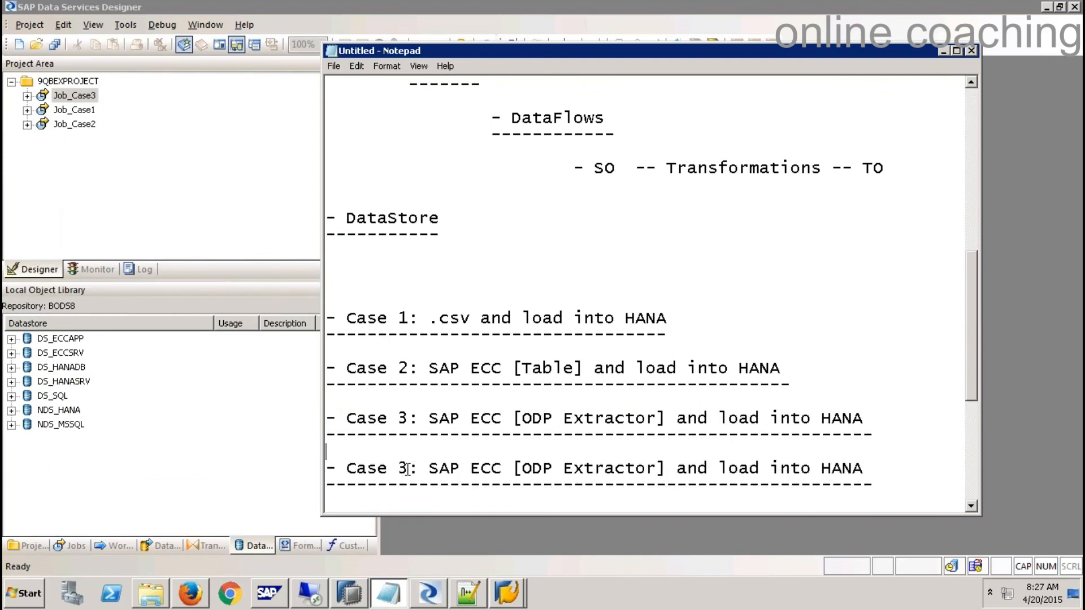
{"action": "key", "text": "BackSpace"}
{"action": "type", "text": "4"}
{"action": "key", "text": "Right"}
{"action": "key", "text": "Right"}
{"action": "left_click_drag", "start_coordinate": [660, 467], "coordinate": [667, 464]}
{"action": "type", "text": "NOn SA"}
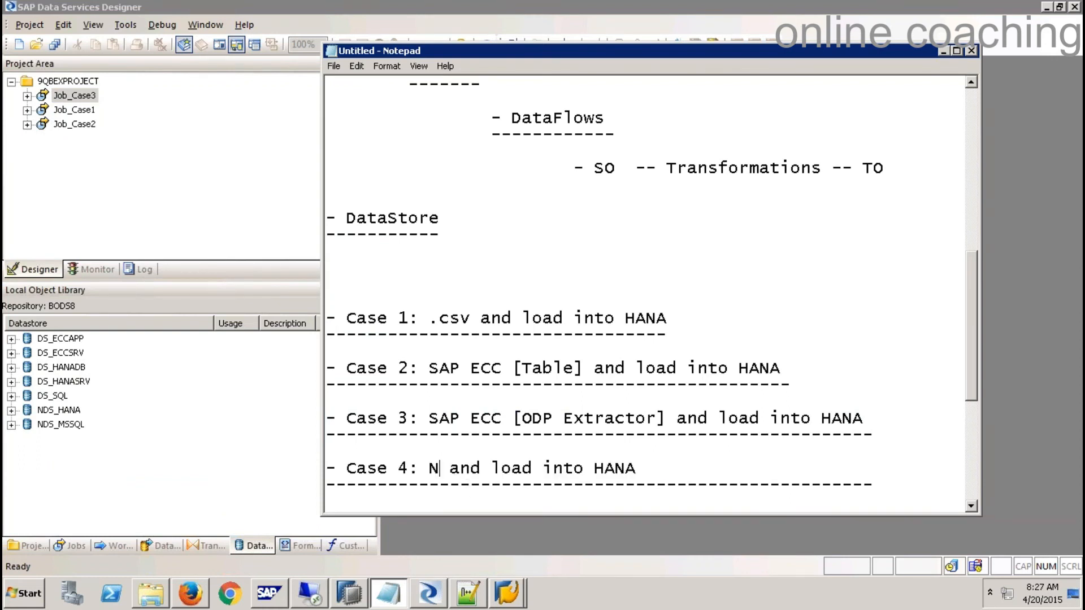
{"action": "type", "text": "P DB "}
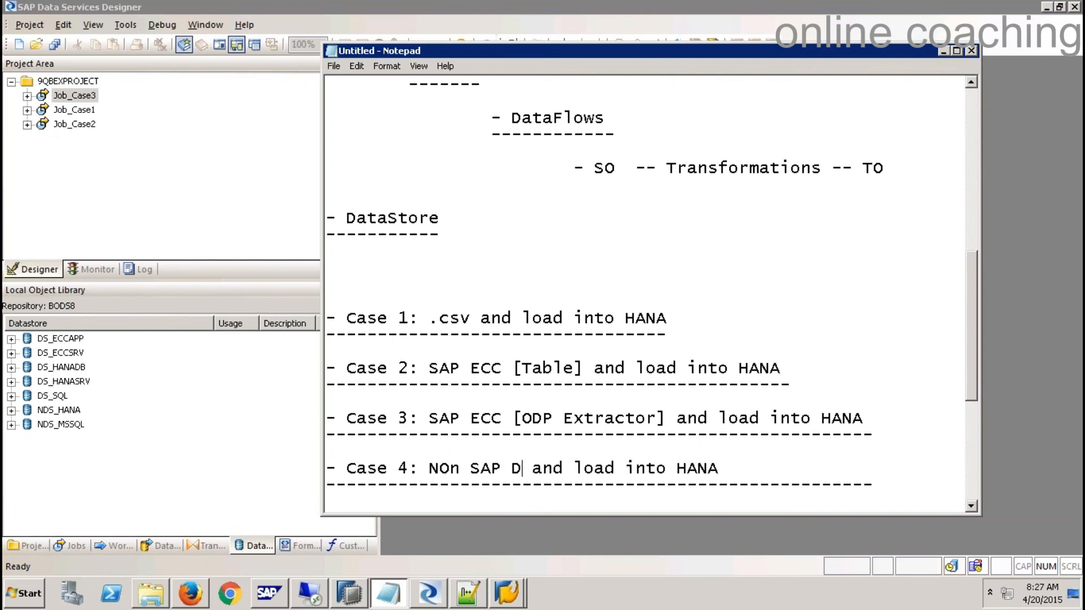
{"action": "type", "text": "MSSQL"}
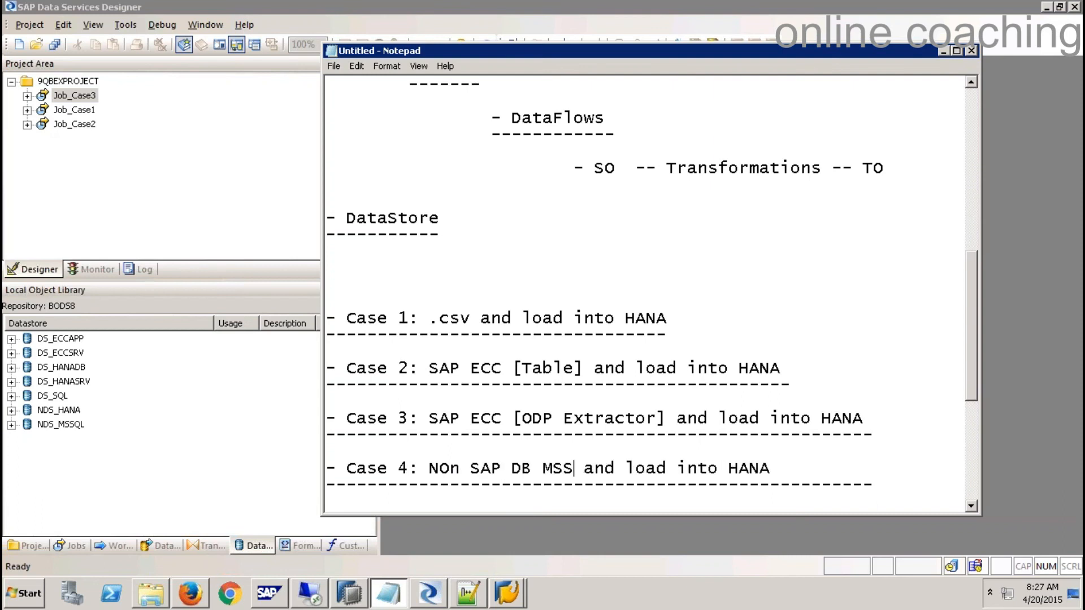
{"action": "left_click", "coordinate": [894, 487]}
{"action": "key", "text": "BackSpace"}
{"action": "key", "text": "BackSpace"}
{"action": "key", "text": "BackSpace"}
{"action": "key", "text": "BackSpace"}
{"action": "key", "text": "BackSpace"}
{"action": "key", "text": "BackSpace"}
{"action": "key", "text": "BackSpace"}
{"action": "key", "text": "BackSpace"}
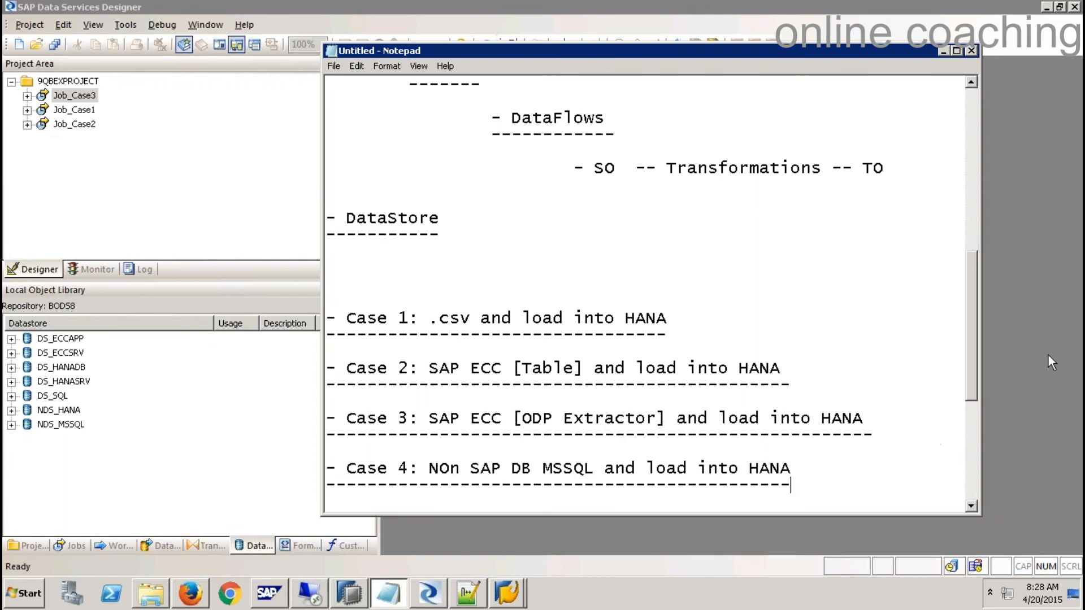
{"action": "key", "text": "alt+Tab"}
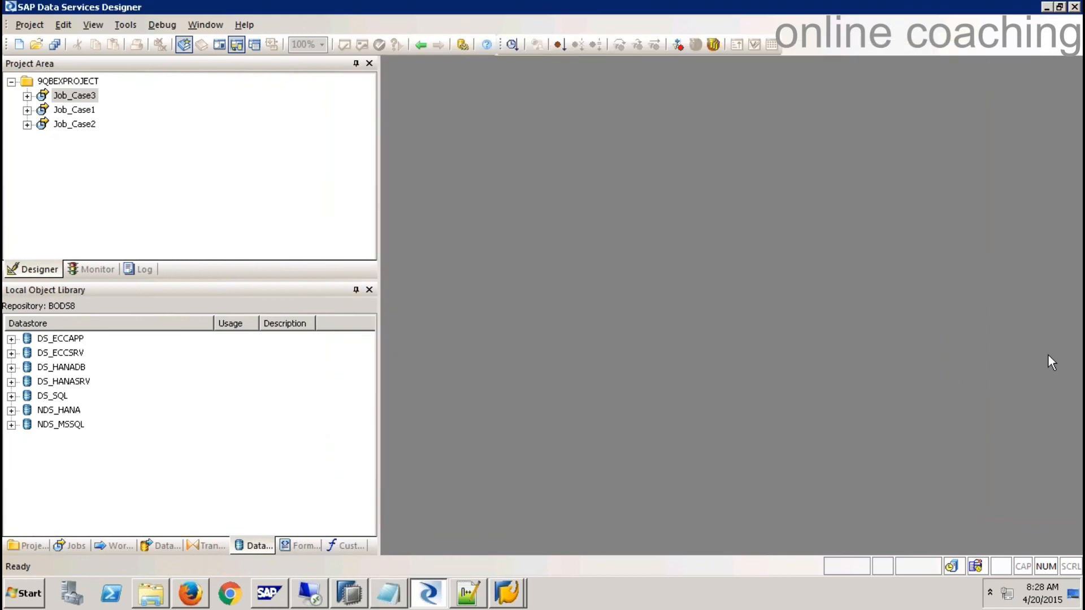
- Launch SQL Server Management Studio and connect to BW74EHP7 with the SQL Server login and password
{"action": "left_click", "coordinate": [28, 604]}
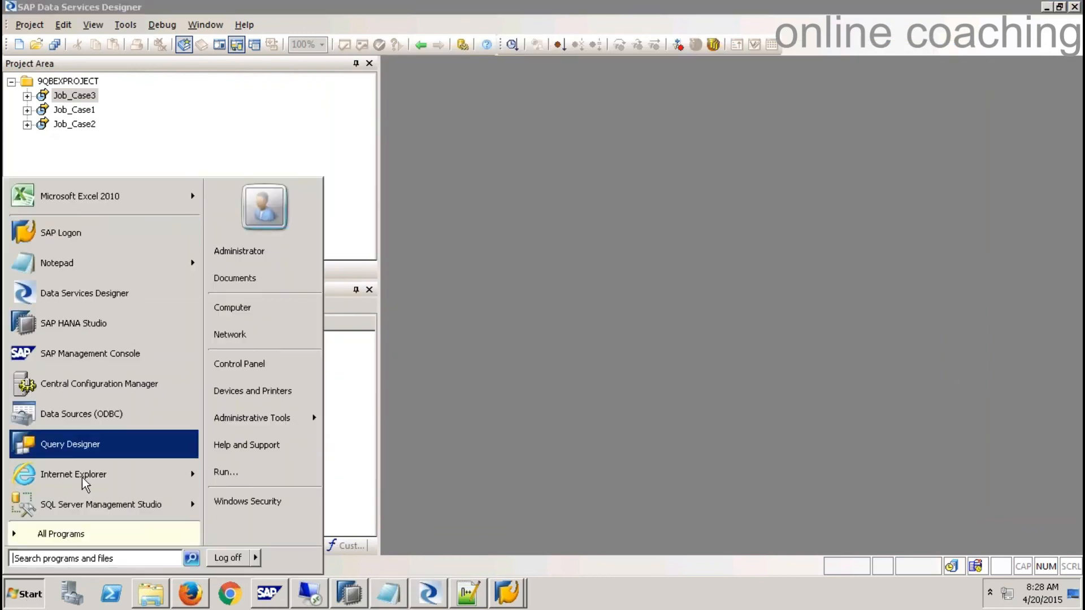
{"action": "left_click", "coordinate": [86, 505]}
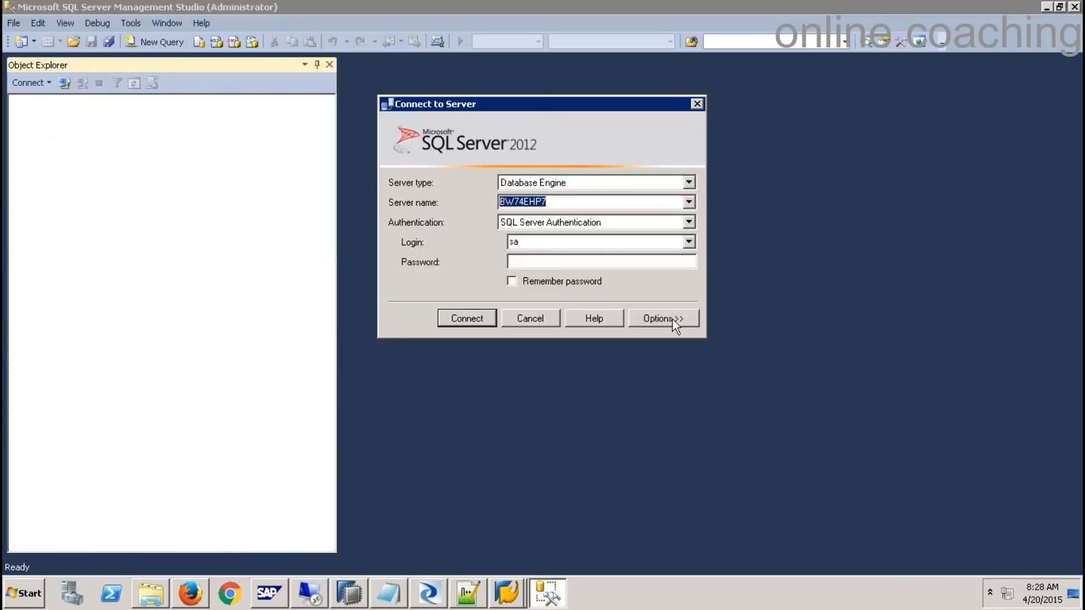
{"action": "left_click", "coordinate": [572, 244]}
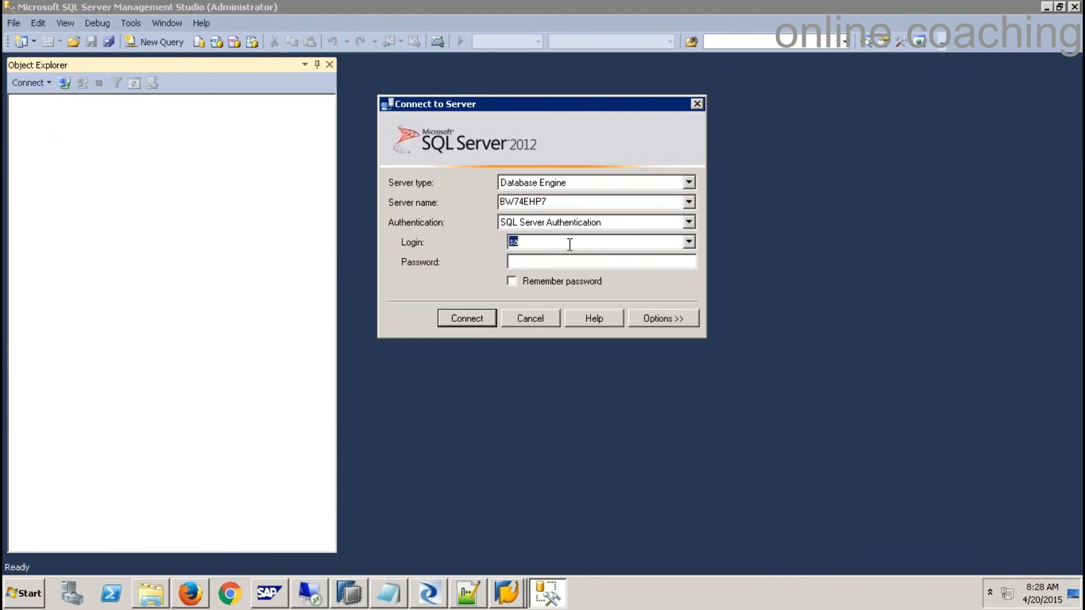
{"action": "type", "text": "ehp"}
{"action": "key", "text": "Tab"}
{"action": "type", "text": "**********"}
{"action": "key", "text": "Return"}
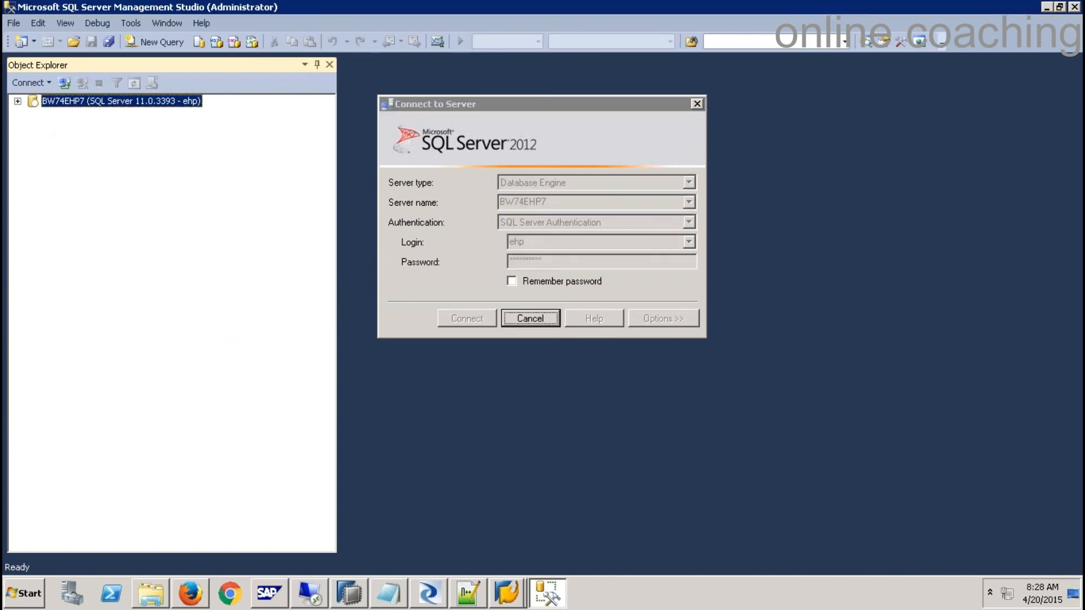
- Expand Databases > AdventureWorks_OLTP > Tables in Object Explorer
{"action": "left_click", "coordinate": [33, 113]}
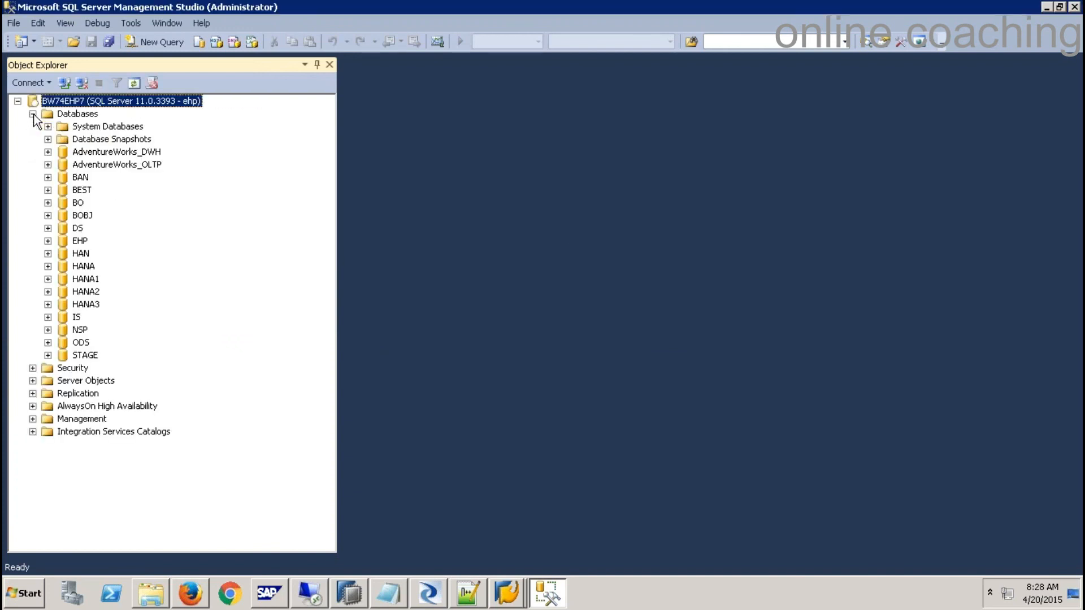
{"action": "left_click", "coordinate": [47, 164]}
{"action": "left_click", "coordinate": [64, 190]}
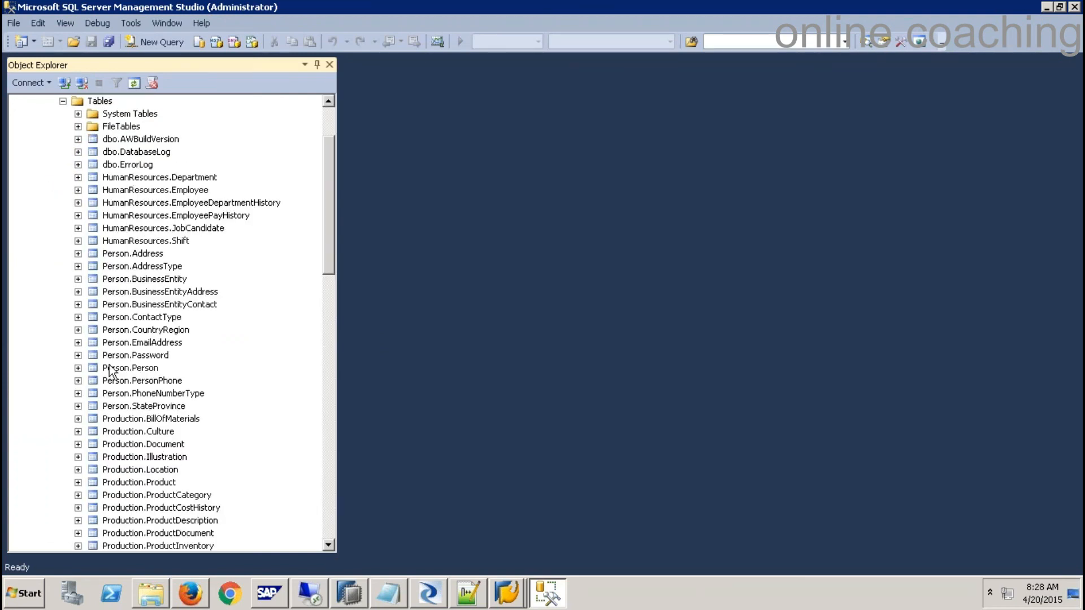
{"action": "left_click", "coordinate": [429, 596]}
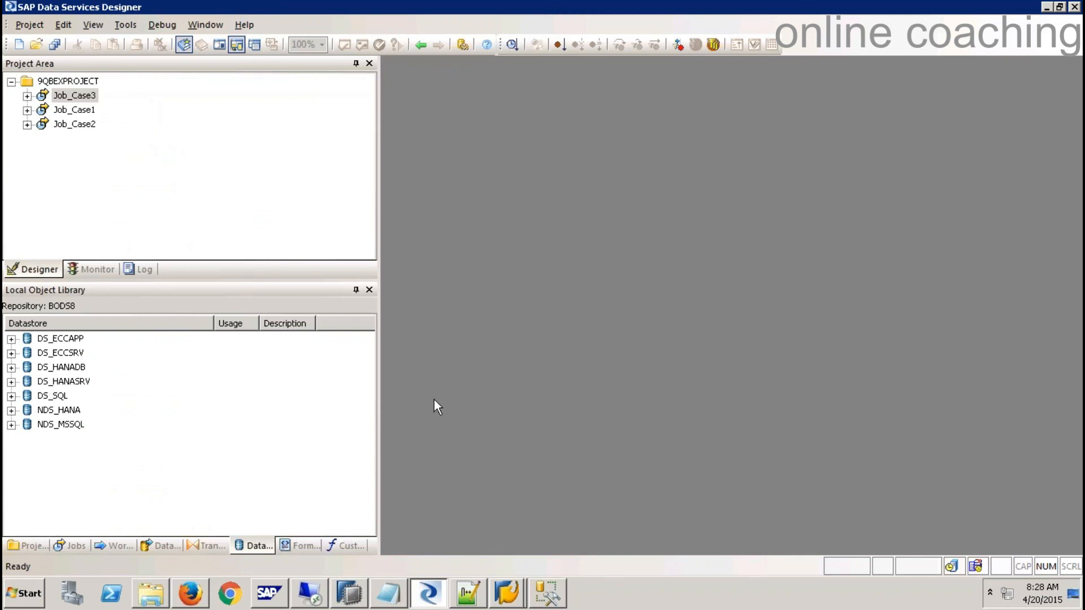
- In SAP GUI, leave the data units screen and open the ABAP Dictionary with SE11
{"action": "left_click", "coordinate": [351, 597]}
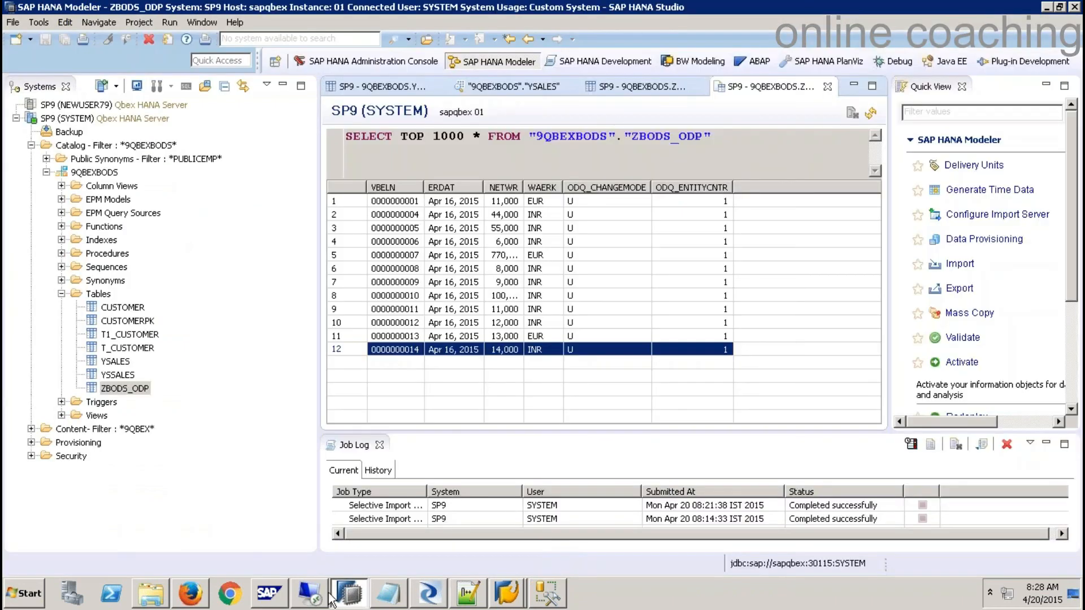
{"action": "left_click", "coordinate": [507, 593]}
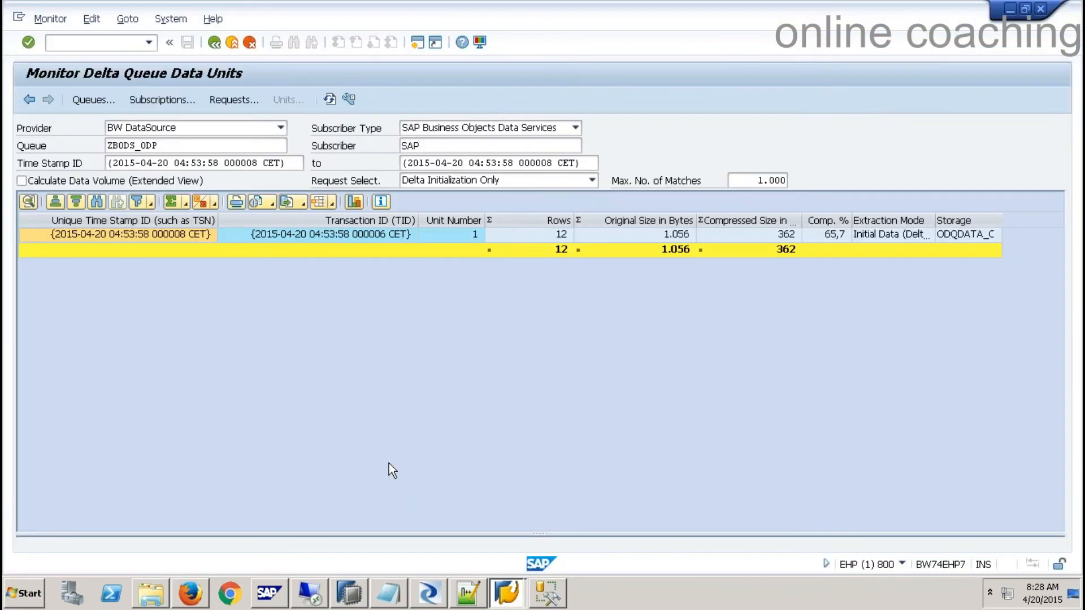
{"action": "left_click", "coordinate": [233, 42]}
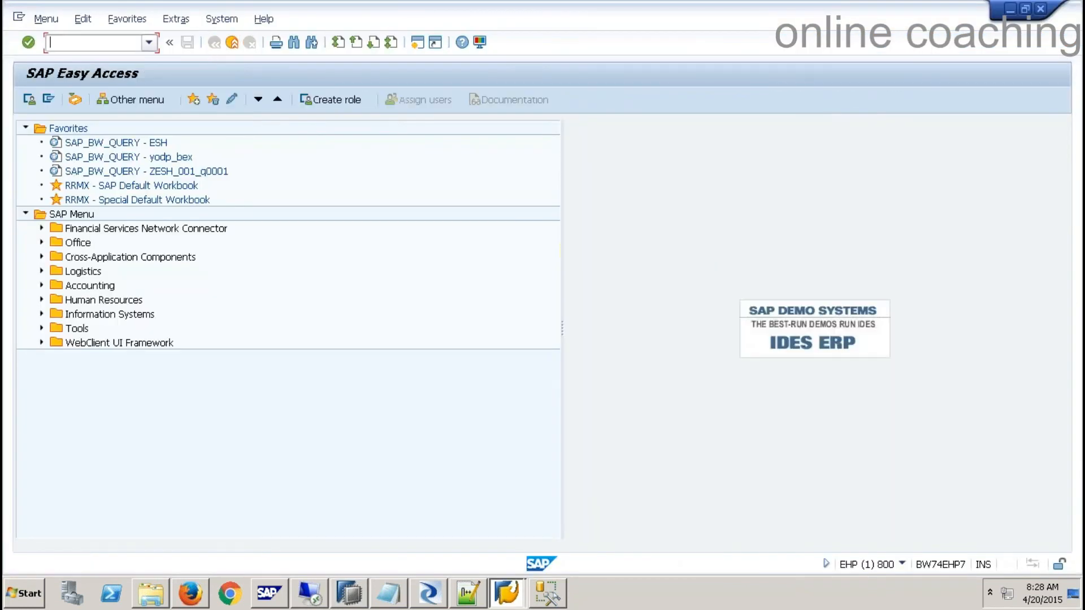
{"action": "type", "text": "/nsse11"}
{"action": "key", "text": "Return"}
{"action": "type", "text": "sse11"}
{"action": "key", "text": "Return"}
{"action": "type", "text": "se11"}
{"action": "key", "text": "Return"}
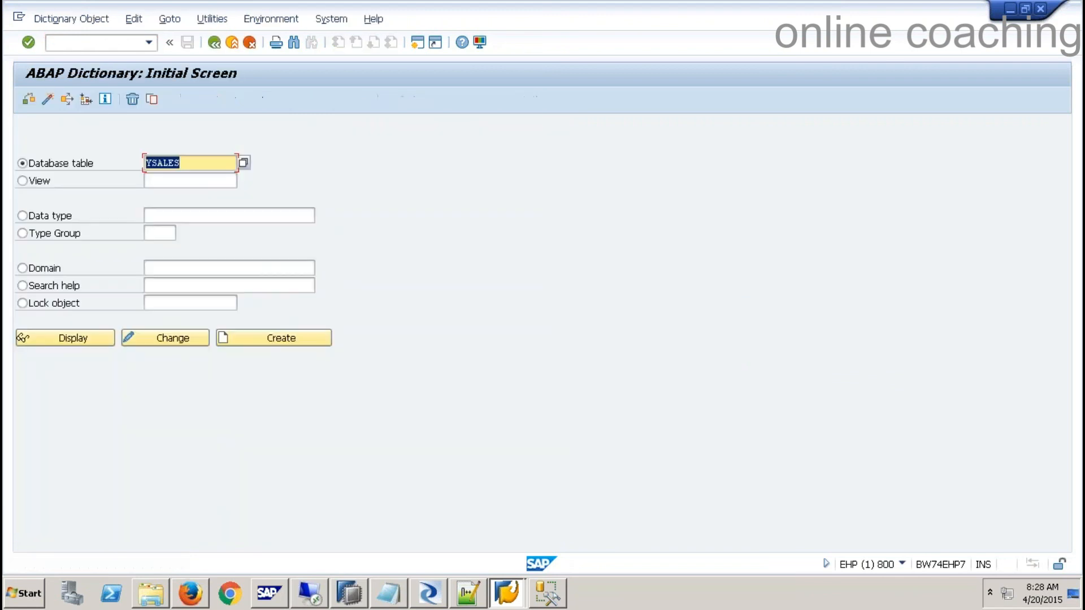
- Display table ROOSATTR contents filtered to DataSource 2LIS_11_VAHDR
{"action": "type", "text": "roo"}
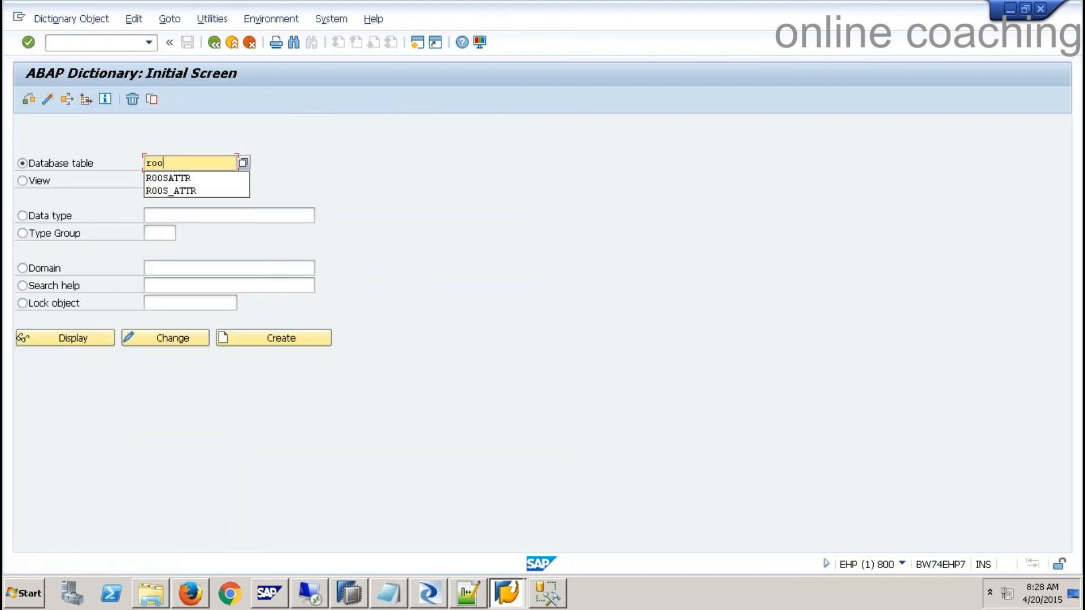
{"action": "left_click", "coordinate": [178, 180]}
{"action": "left_click", "coordinate": [101, 337]}
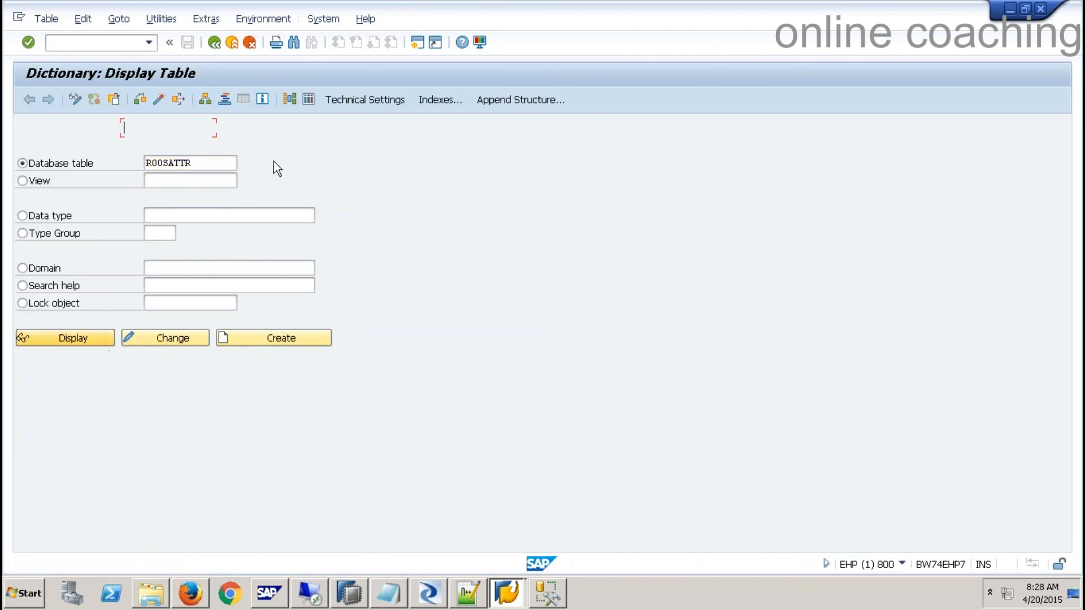
{"action": "left_click", "coordinate": [309, 100]}
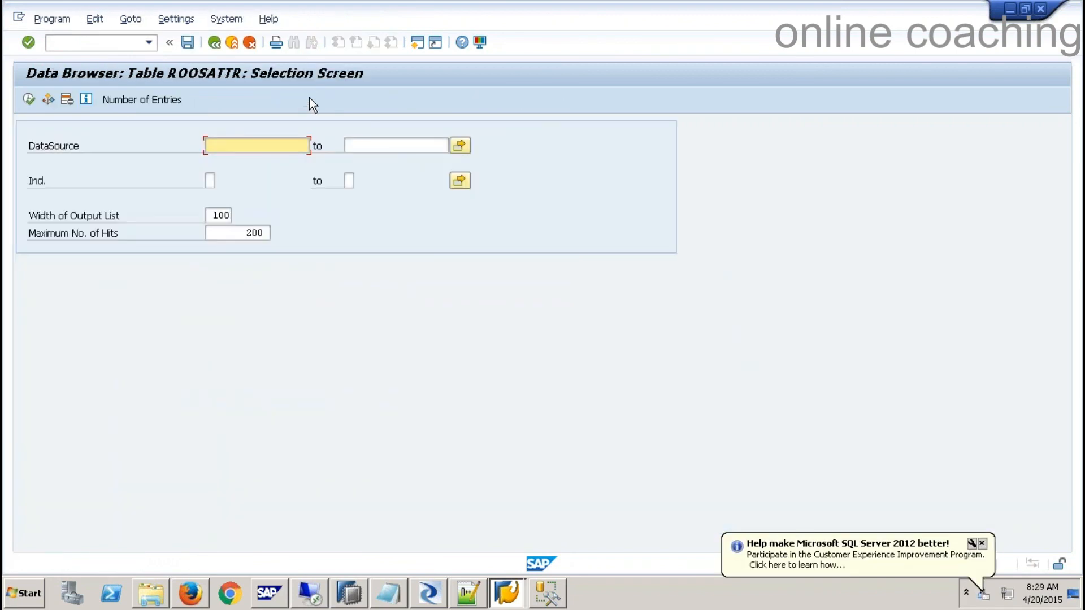
{"action": "type", "text": "2l"}
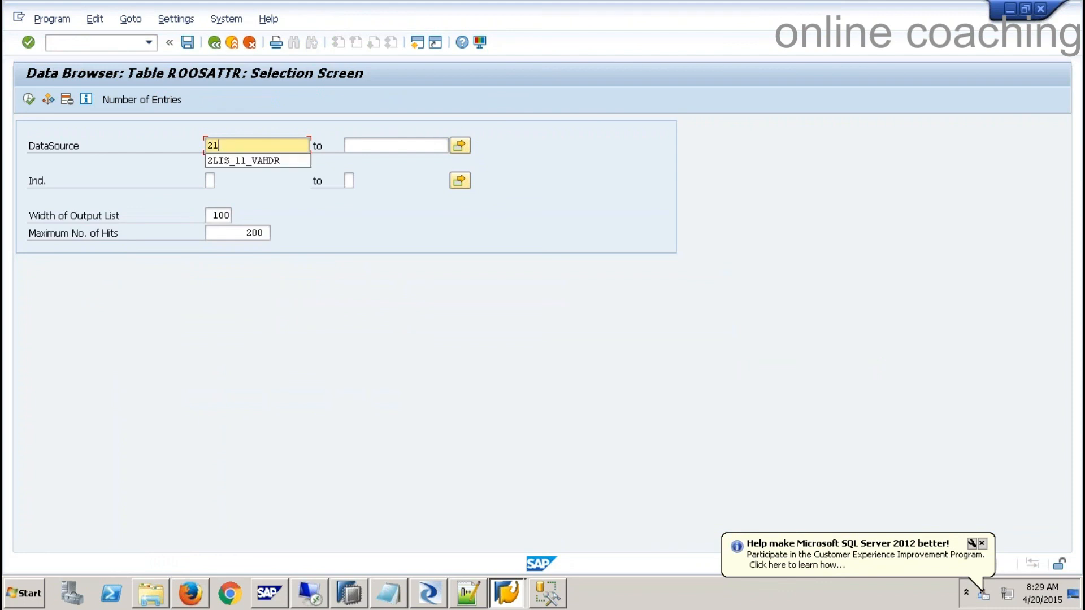
{"action": "type", "text": "is_11_vahdr"}
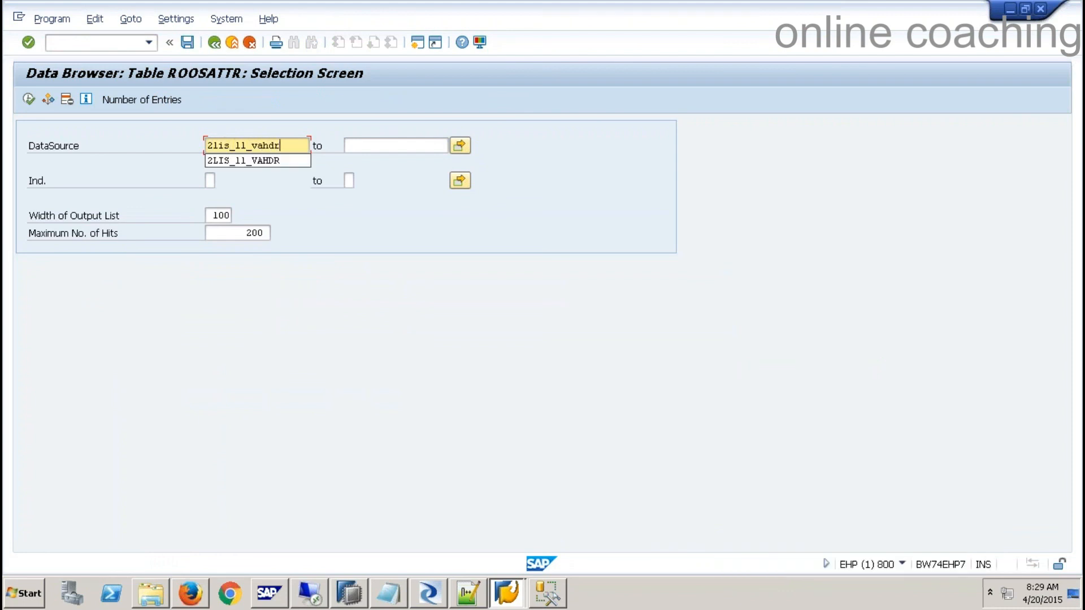
{"action": "key", "text": "F8"}
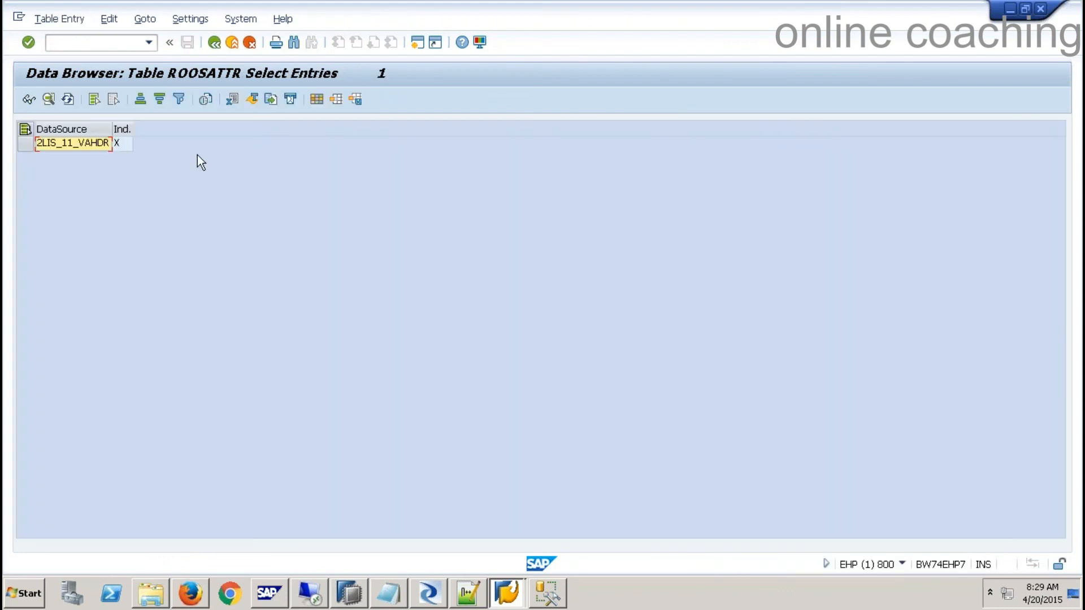
{"action": "left_click", "coordinate": [76, 145]}
{"action": "left_click", "coordinate": [79, 144]}
- Clear the DataSource filter and 200-hit limit to list and browse all 227 ROOSATTR entries
{"action": "left_click", "coordinate": [213, 43]}
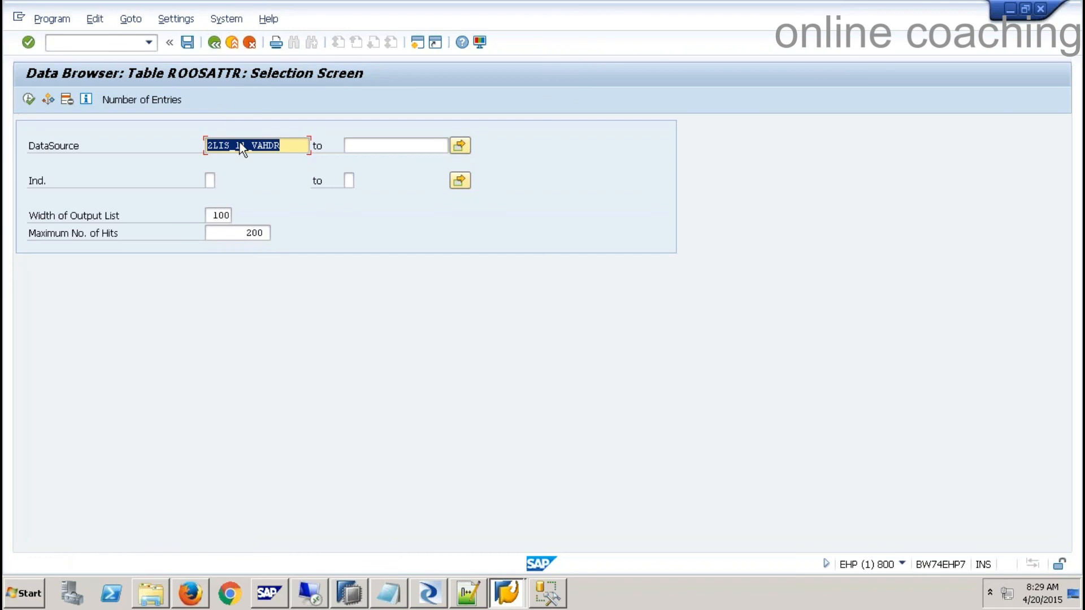
{"action": "key", "text": "Delete"}
{"action": "left_click", "coordinate": [211, 106]}
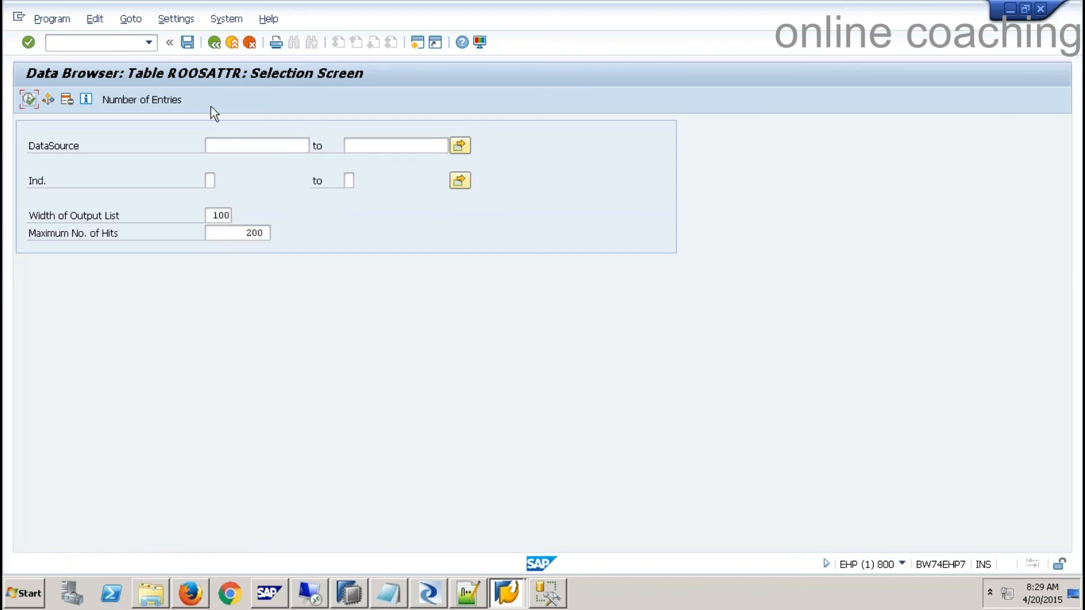
{"action": "left_click", "coordinate": [159, 99]}
{"action": "left_click", "coordinate": [317, 324]}
{"action": "left_click", "coordinate": [245, 234]}
{"action": "left_click_drag", "start_coordinate": [245, 233], "coordinate": [308, 226]}
{"action": "key", "text": "Delete"}
{"action": "left_click", "coordinate": [29, 100]}
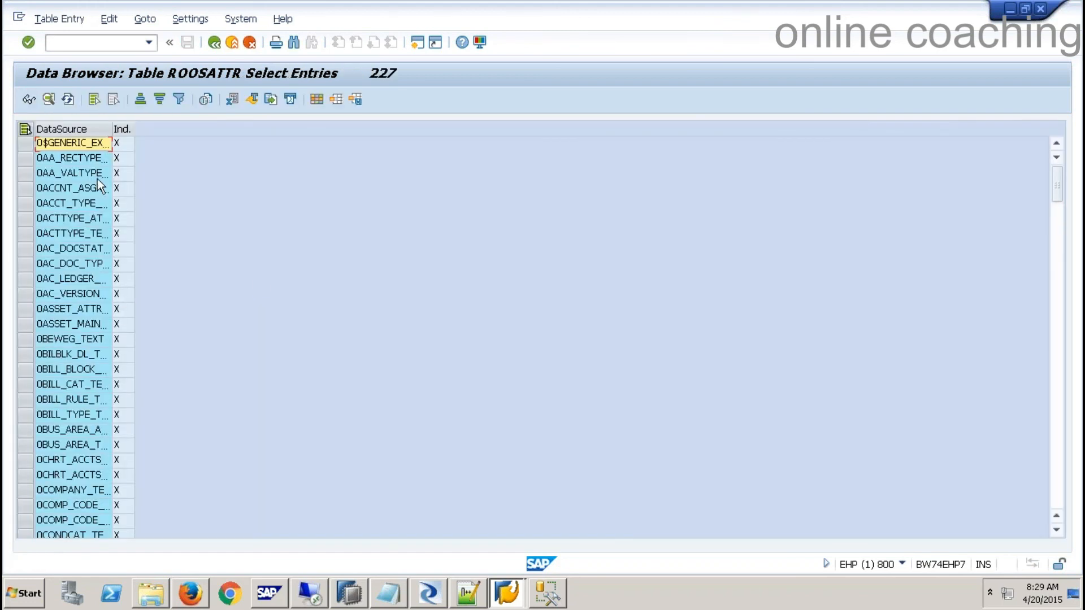
{"action": "double_click", "coordinate": [112, 129]}
{"action": "scroll", "coordinate": [139, 335], "scroll_direction": "down", "scroll_amount": 20}
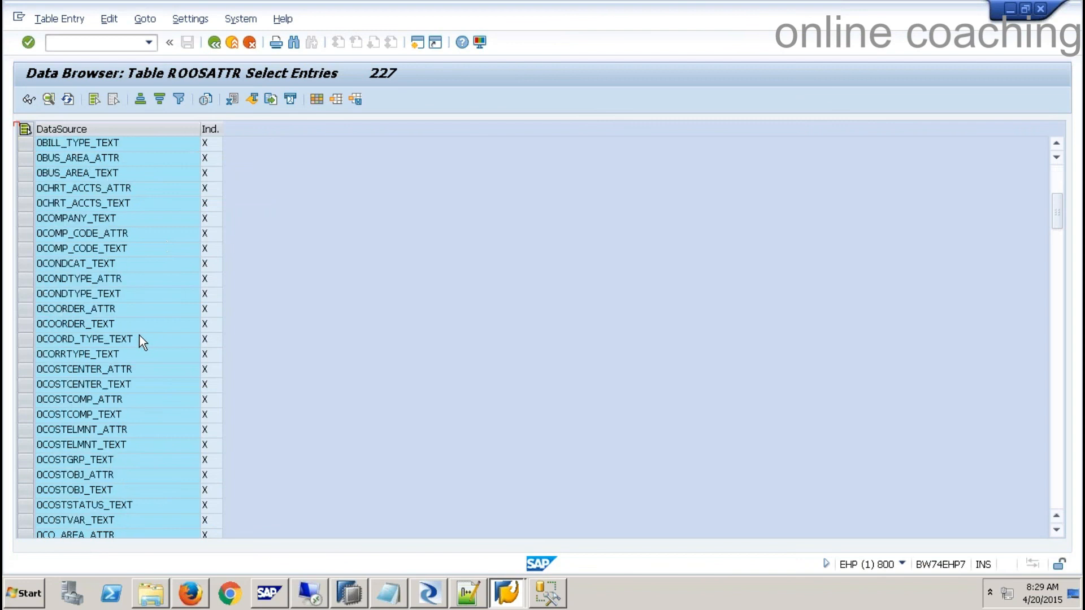
{"action": "scroll", "coordinate": [137, 339], "scroll_direction": "down", "scroll_amount": 20}
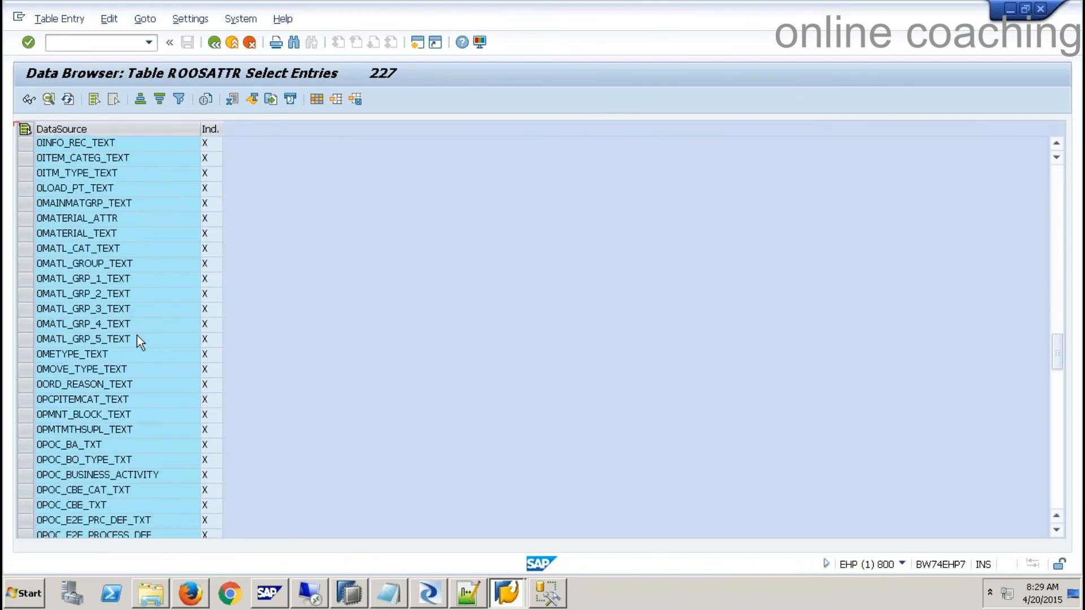
{"action": "scroll", "coordinate": [135, 339], "scroll_direction": "down", "scroll_amount": 12}
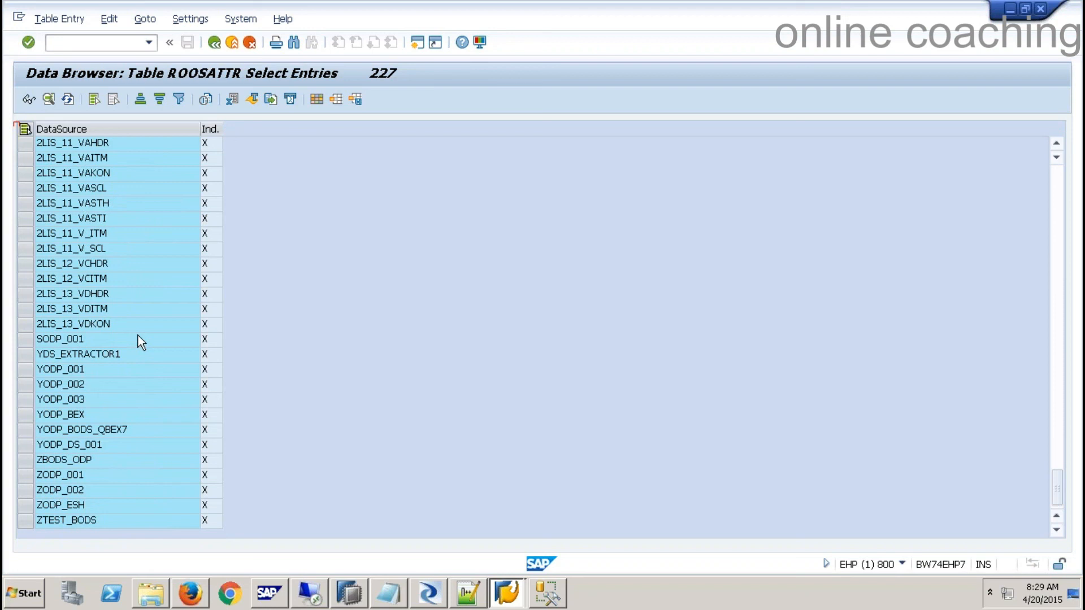
{"action": "left_click", "coordinate": [147, 144]}
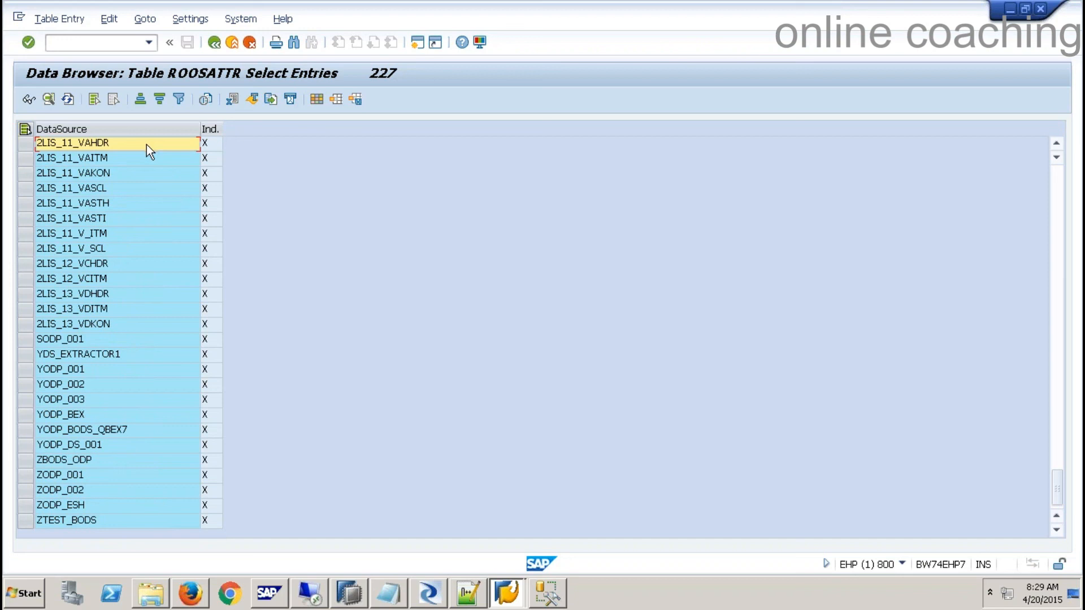
- Open BW Delta Queue Maintenance with /orsa6
{"action": "left_click", "coordinate": [110, 47]}
{"action": "type", "text": "/orsa6"}
{"action": "key", "text": "Return"}
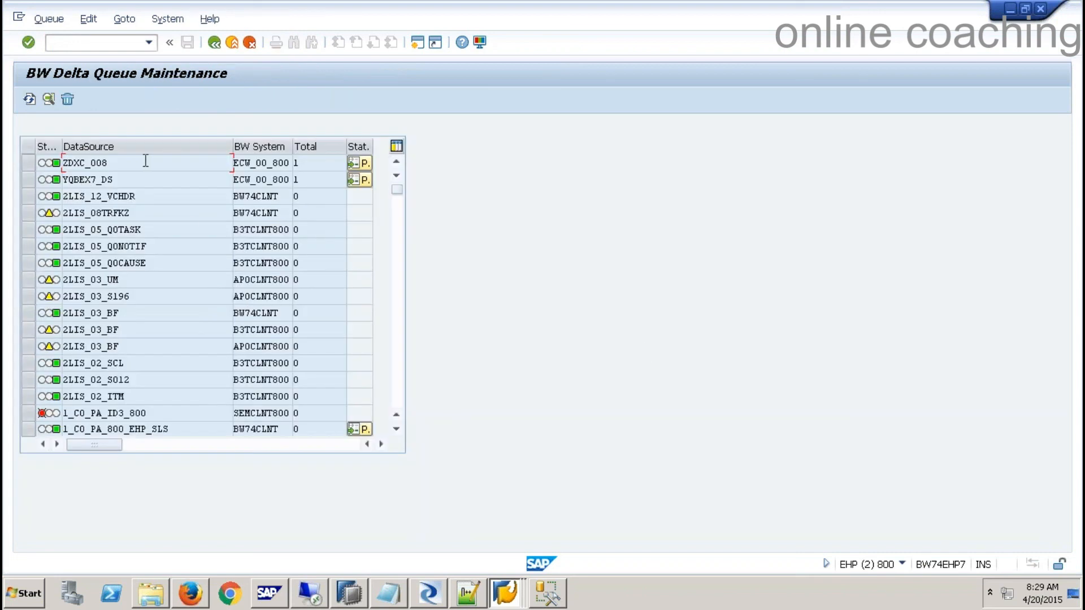
- Look over the YQBEX7_DS, 2LIS_08TRFKZ and 2LIS_12_VCHDR rows in RSA7, then run /nodqmon
{"action": "left_click", "coordinate": [277, 213]}
{"action": "left_click", "coordinate": [273, 180]}
{"action": "left_click_drag", "start_coordinate": [172, 197], "coordinate": [62, 196]}
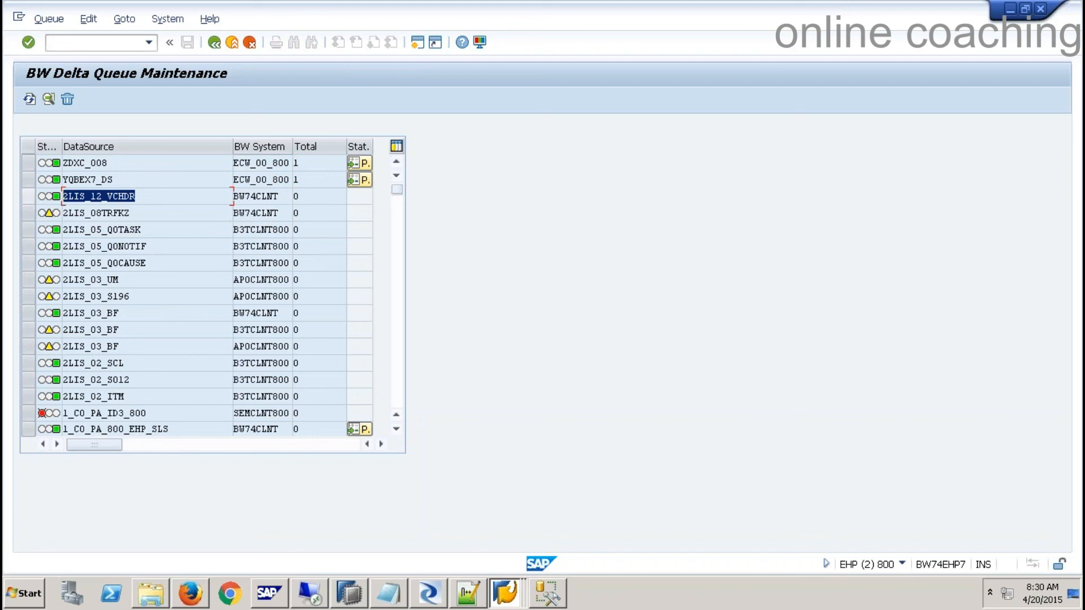
{"action": "left_click", "coordinate": [107, 42]}
{"action": "type", "text": "/n"}
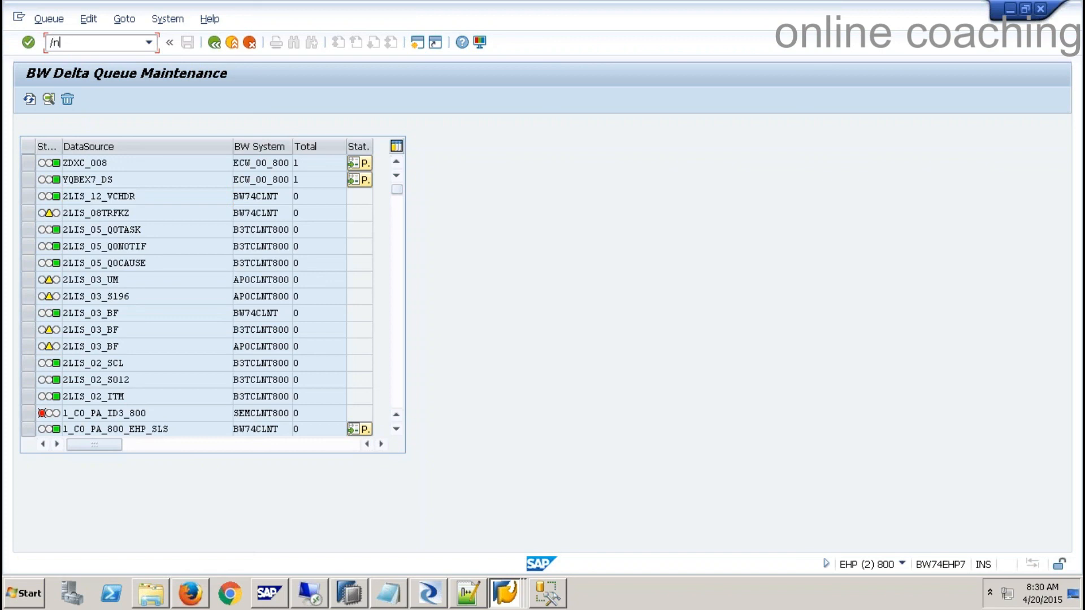
{"action": "type", "text": "odqmon"}
{"action": "key", "text": "Return"}
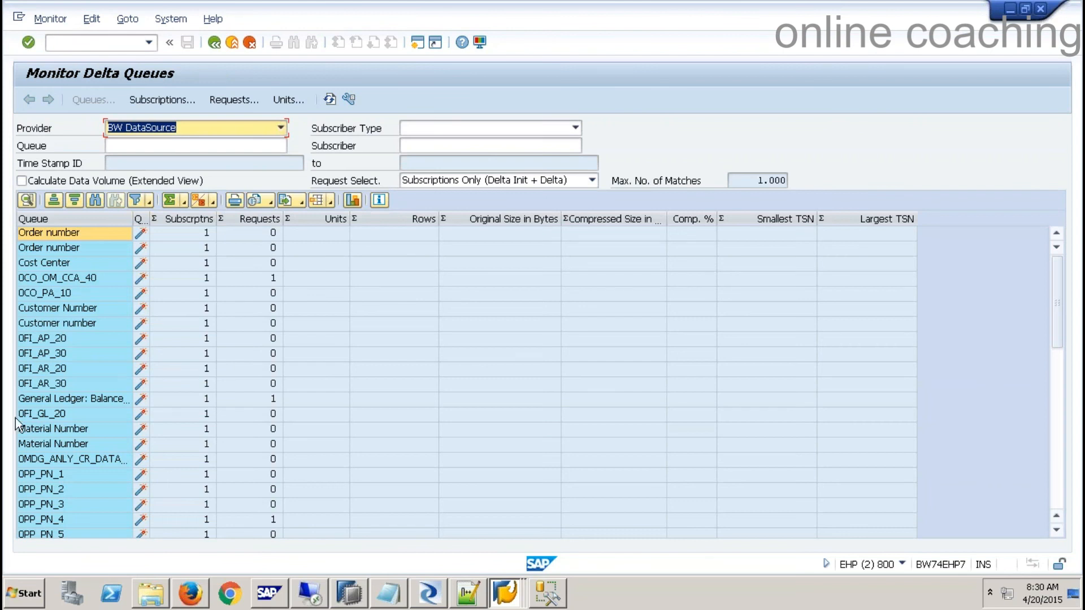
- Open queue ZBODS_ODP's IP_001 subscription requests and check the Subscriber Type options unchanged
{"action": "left_click", "coordinate": [50, 519]}
{"action": "scroll", "coordinate": [46, 507], "scroll_direction": "down", "scroll_amount": 10}
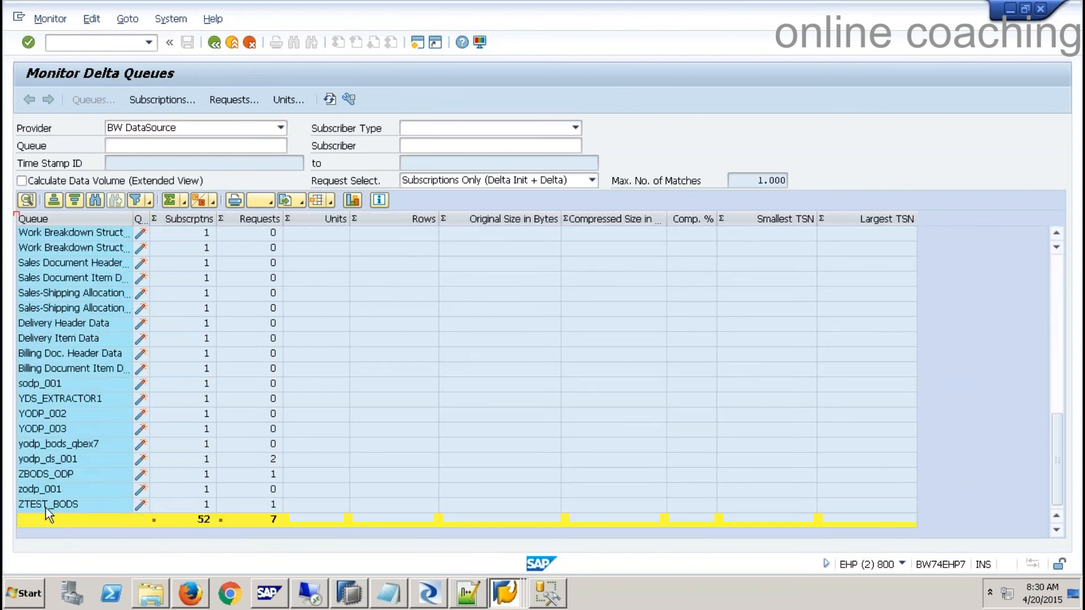
{"action": "double_click", "coordinate": [58, 472]}
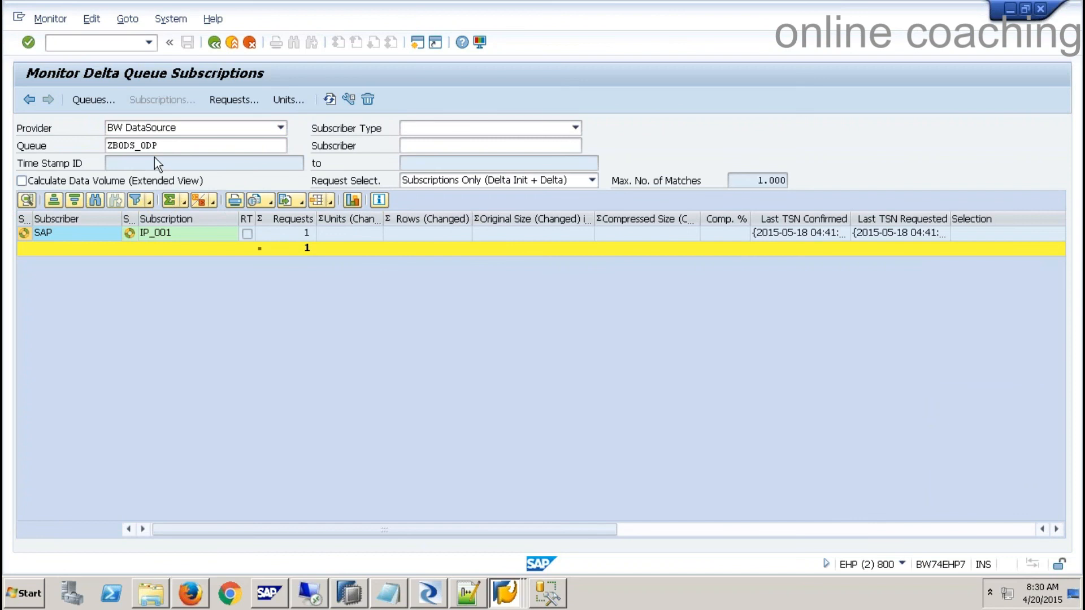
{"action": "double_click", "coordinate": [128, 233]}
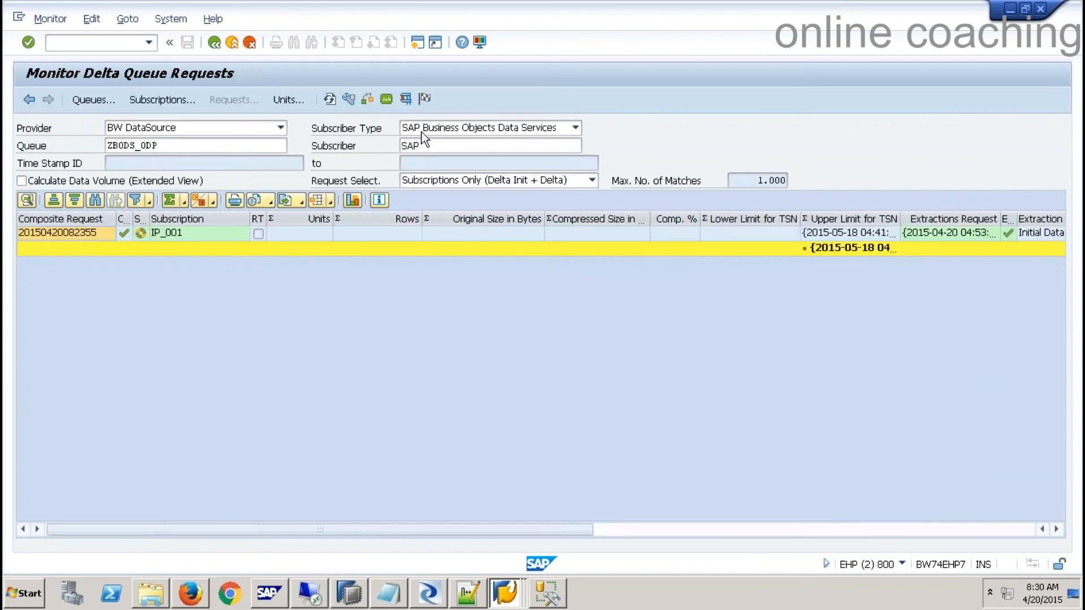
{"action": "left_click", "coordinate": [575, 128]}
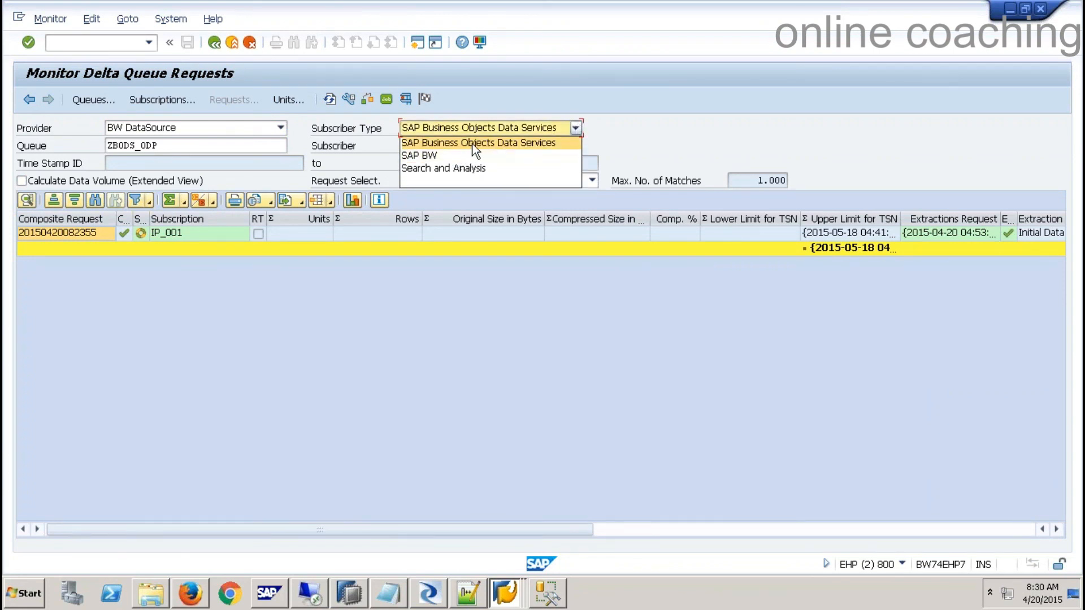
{"action": "left_click", "coordinate": [653, 132]}
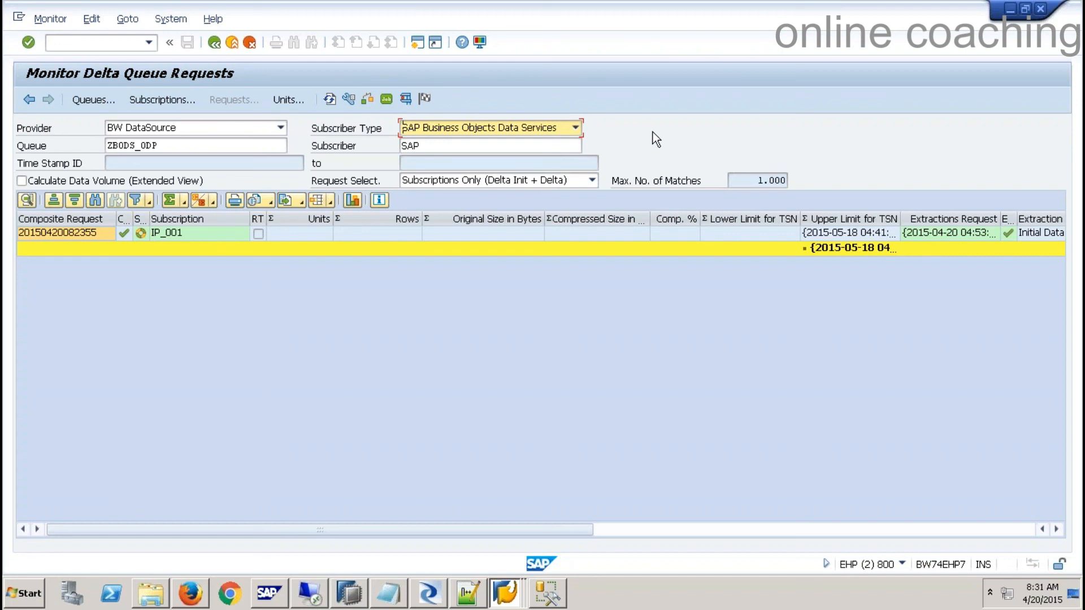
- Open the IP_001 request's data unit and note its 12 rows and compressed size 362
{"action": "double_click", "coordinate": [175, 233]}
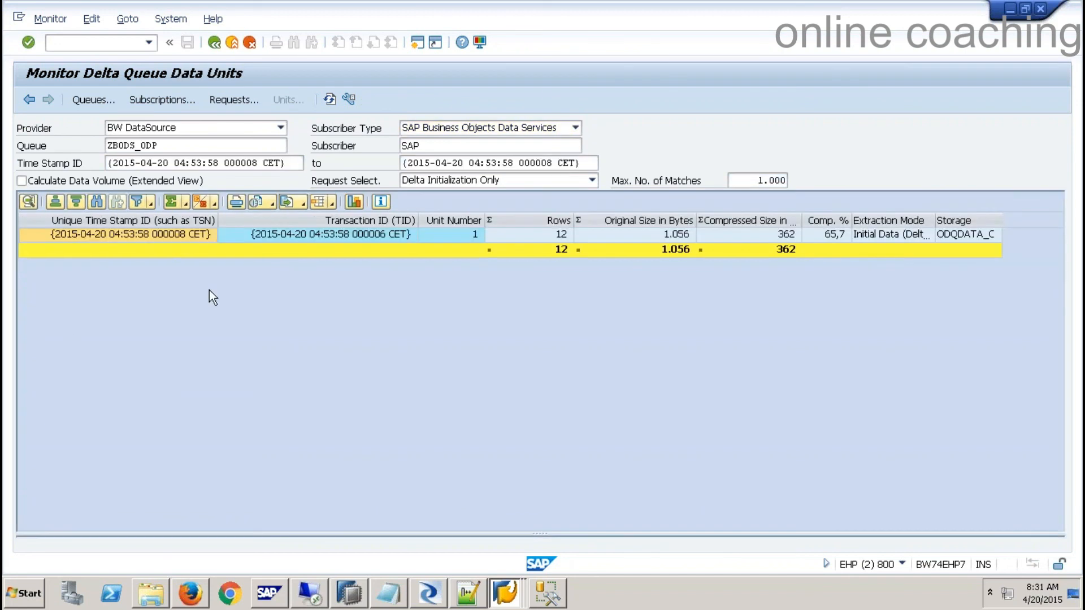
{"action": "left_click", "coordinate": [456, 233]}
{"action": "left_click", "coordinate": [538, 232]}
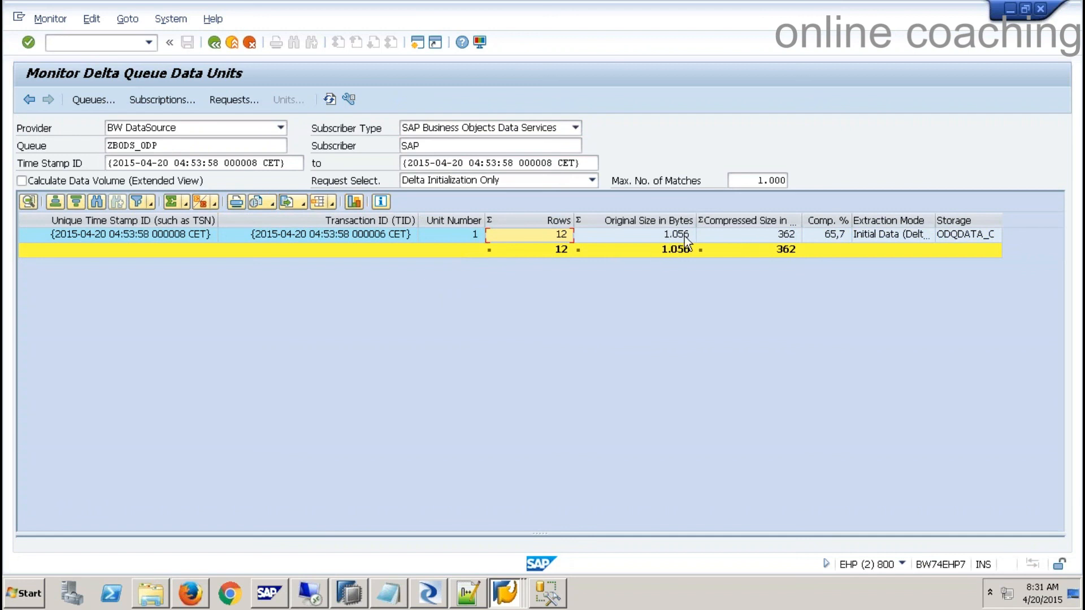
{"action": "left_click", "coordinate": [762, 239]}
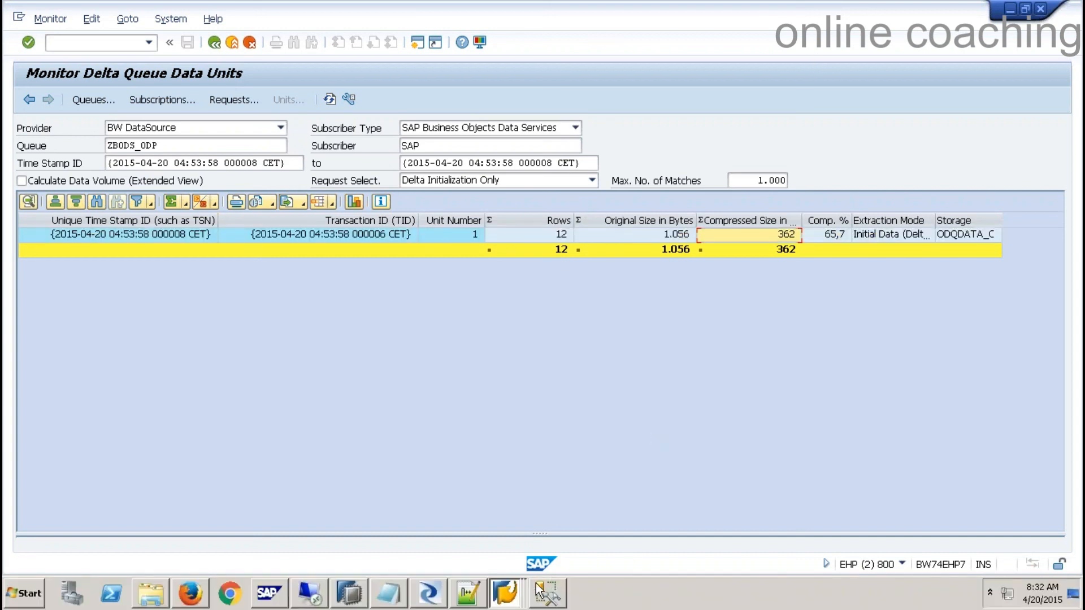
{"action": "left_click", "coordinate": [547, 593]}
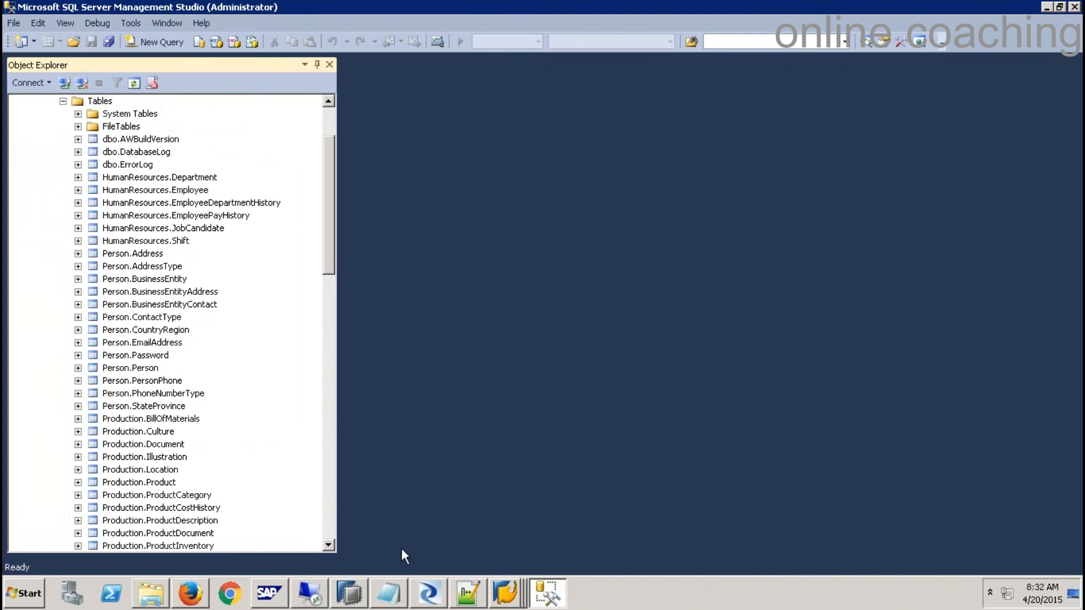
- Expand DS_SQL in the Local Object Library, view its Tables actions, and open the DS_SQL explorer
{"action": "left_click", "coordinate": [431, 595]}
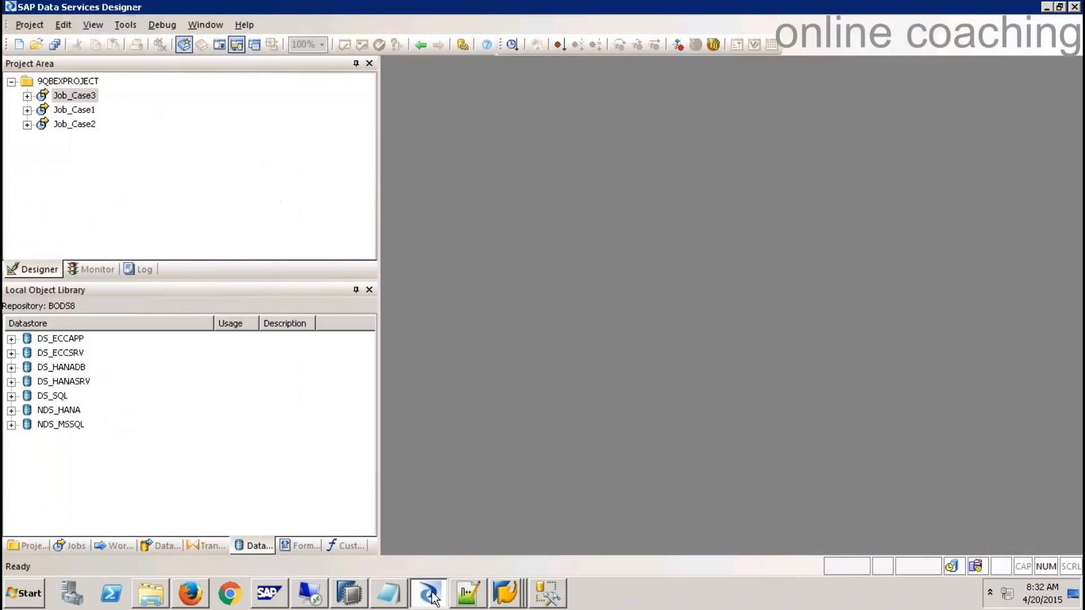
{"action": "left_click", "coordinate": [55, 396]}
{"action": "left_click", "coordinate": [11, 397]}
{"action": "left_click", "coordinate": [27, 424]}
{"action": "right_click", "coordinate": [72, 424]}
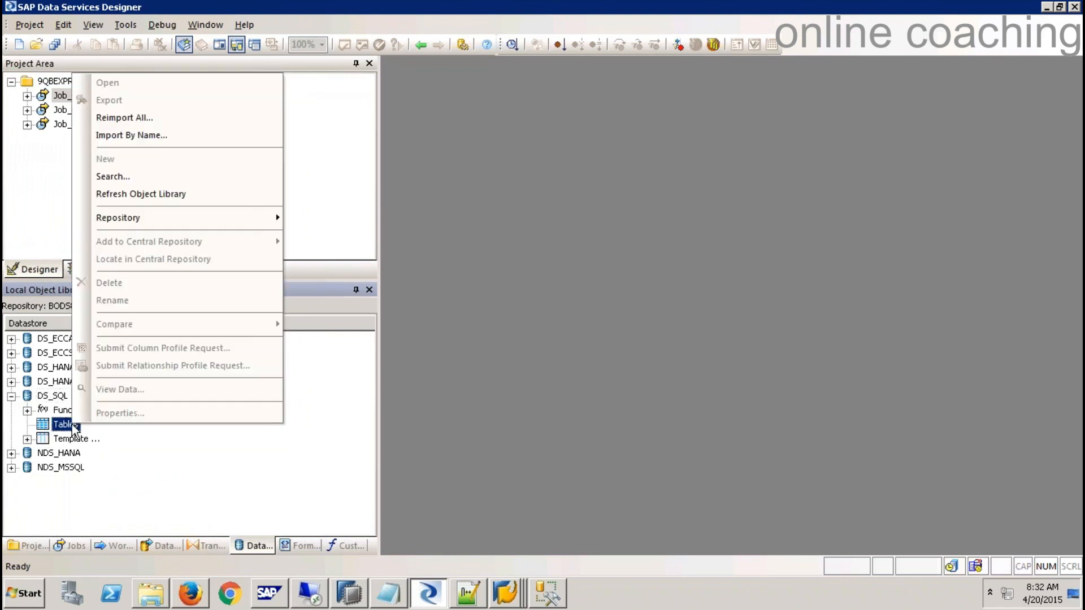
{"action": "left_click", "coordinate": [115, 489]}
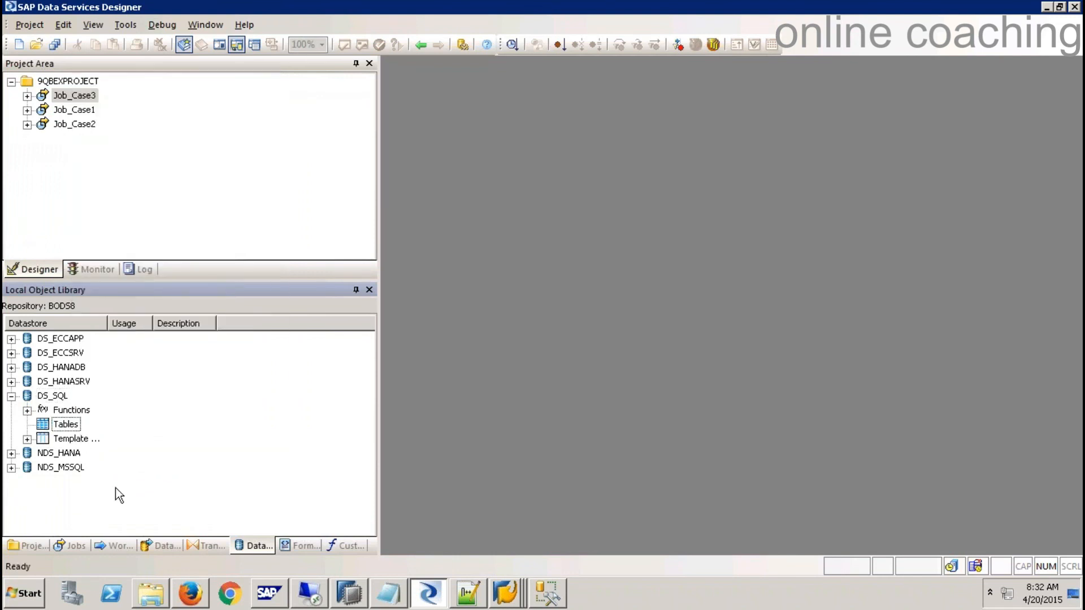
{"action": "left_click", "coordinate": [52, 397]}
{"action": "double_click", "coordinate": [52, 397]}
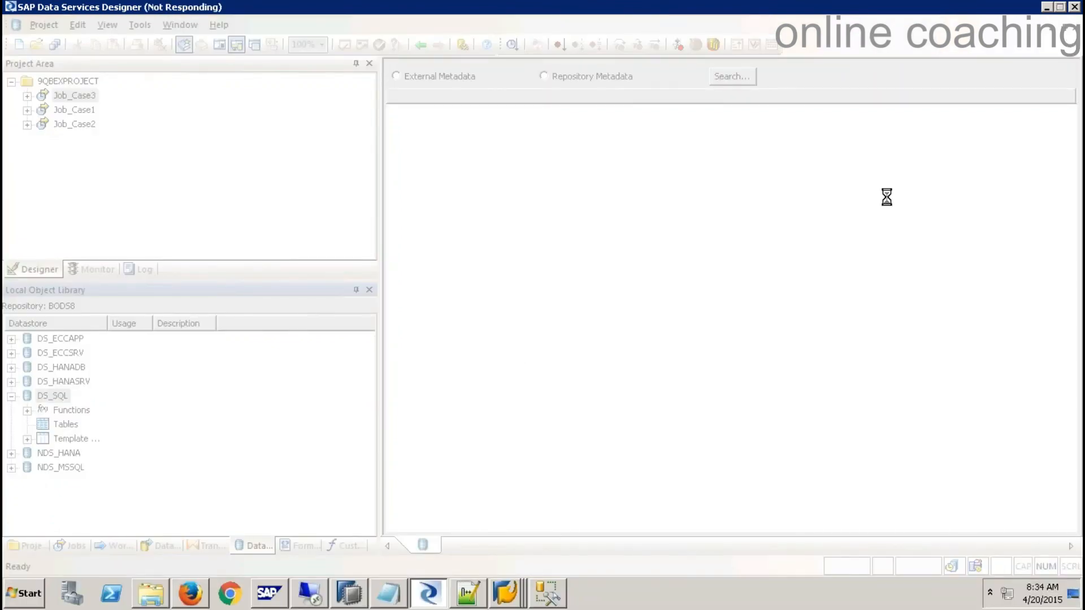
- Force-close the unresponsive Designer and relaunch Data Services Designer
{"action": "left_click", "coordinate": [1076, 7]}
{"action": "left_click", "coordinate": [497, 307]}
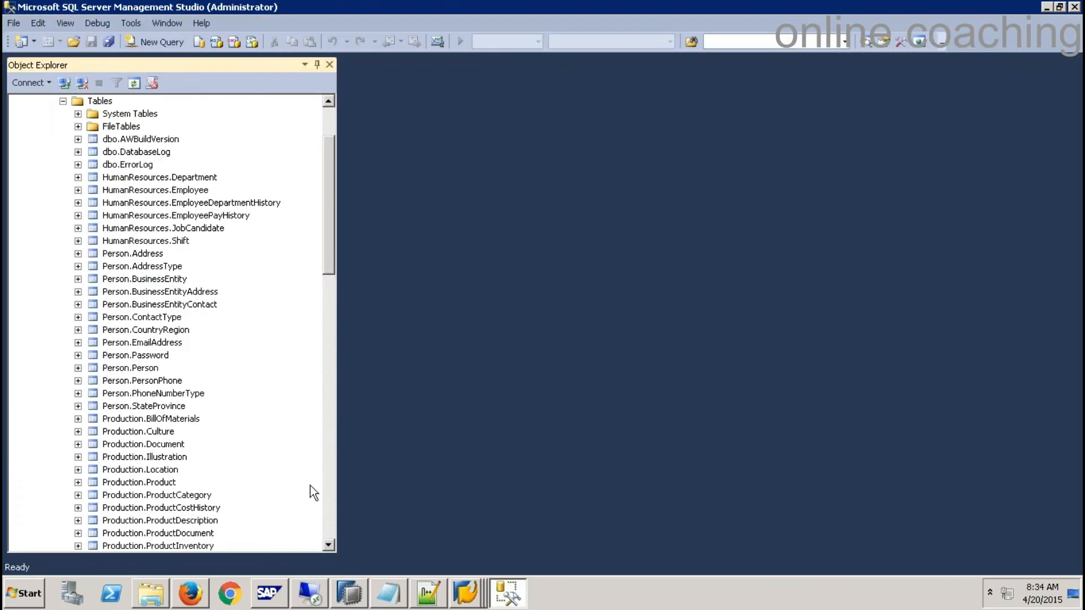
{"action": "left_click", "coordinate": [15, 602]}
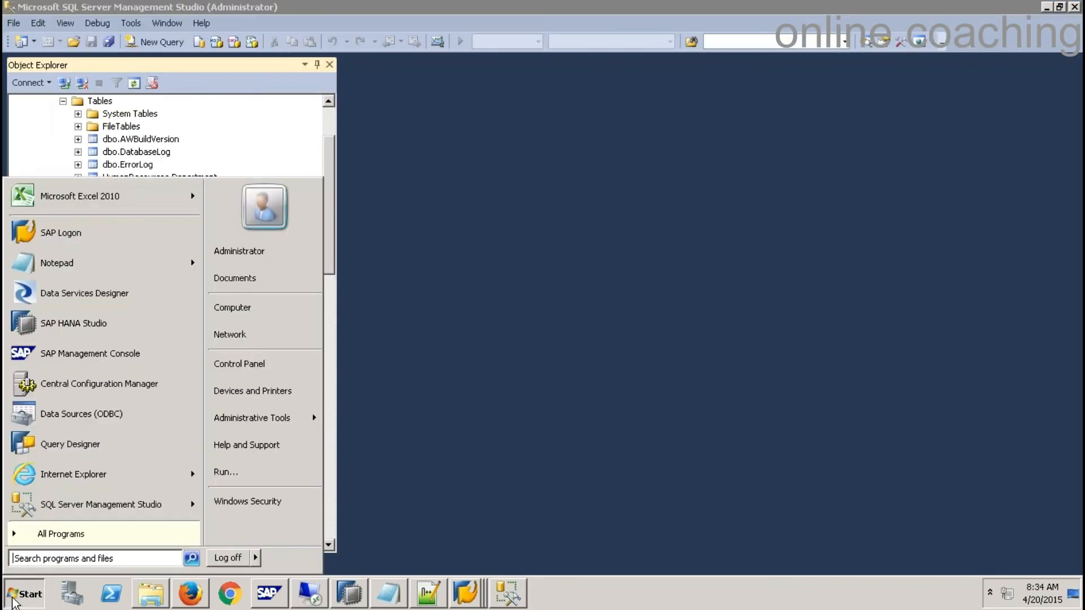
{"action": "left_click", "coordinate": [70, 300]}
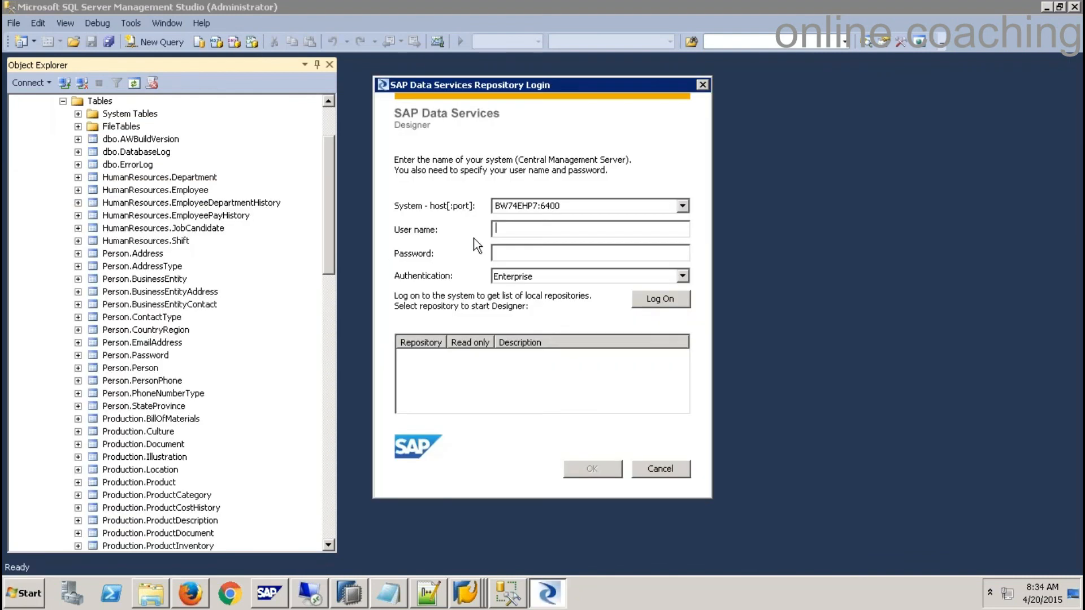
- Log on with the user name and password, open repository BODS8 with its password, and accept the warning
{"action": "type", "text": "hana"}
{"action": "key", "text": "Tab"}
{"action": "type", "text": "********"}
{"action": "key", "text": "Return"}
{"action": "double_click", "coordinate": [430, 388]}
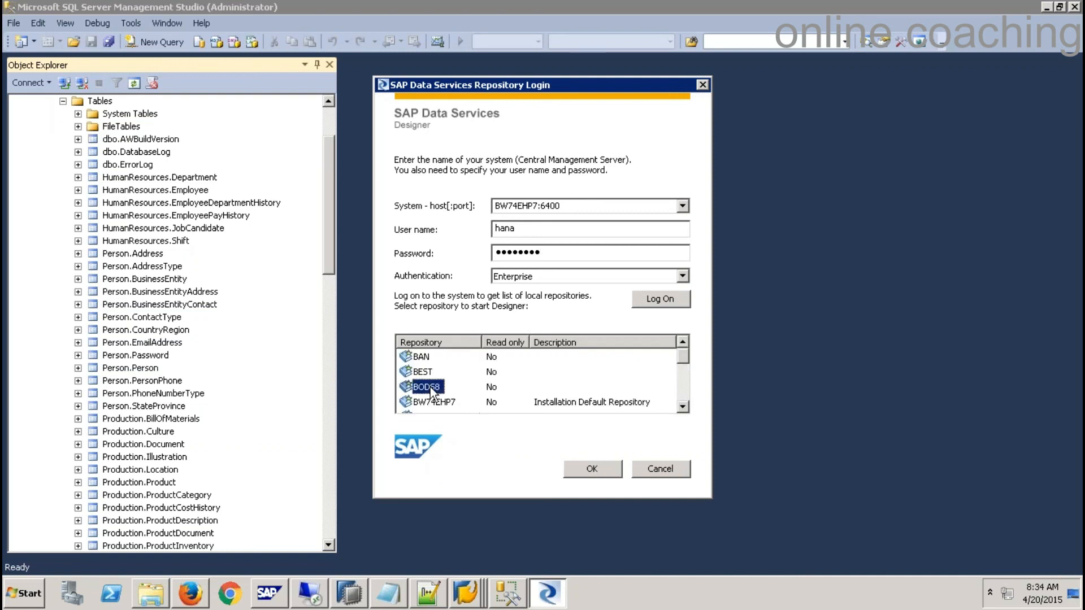
{"action": "type", "text": "*******"}
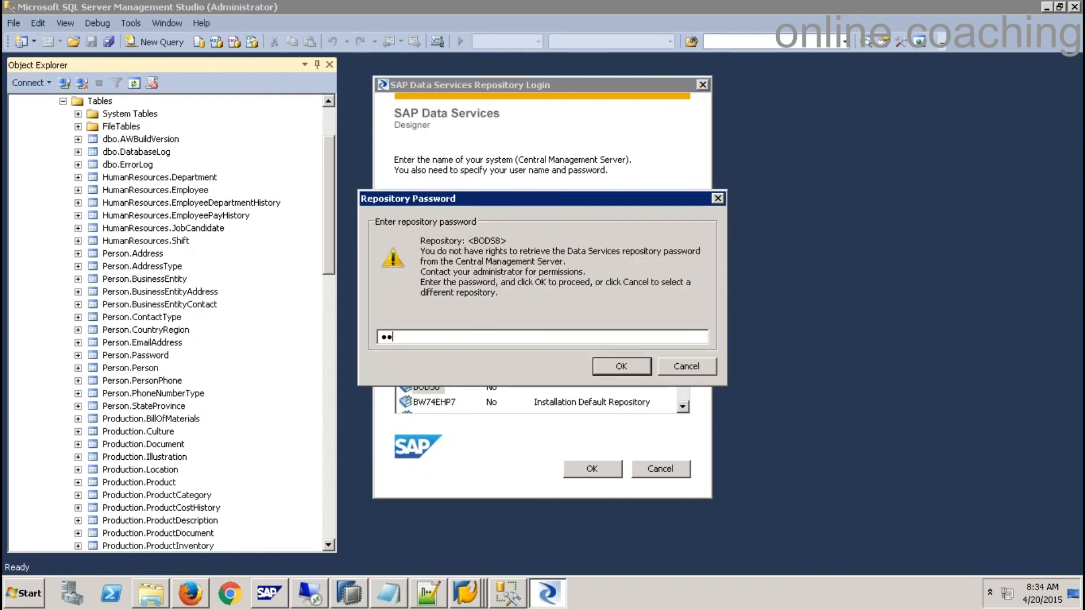
{"action": "type", "text": "****"}
{"action": "key", "text": "Return"}
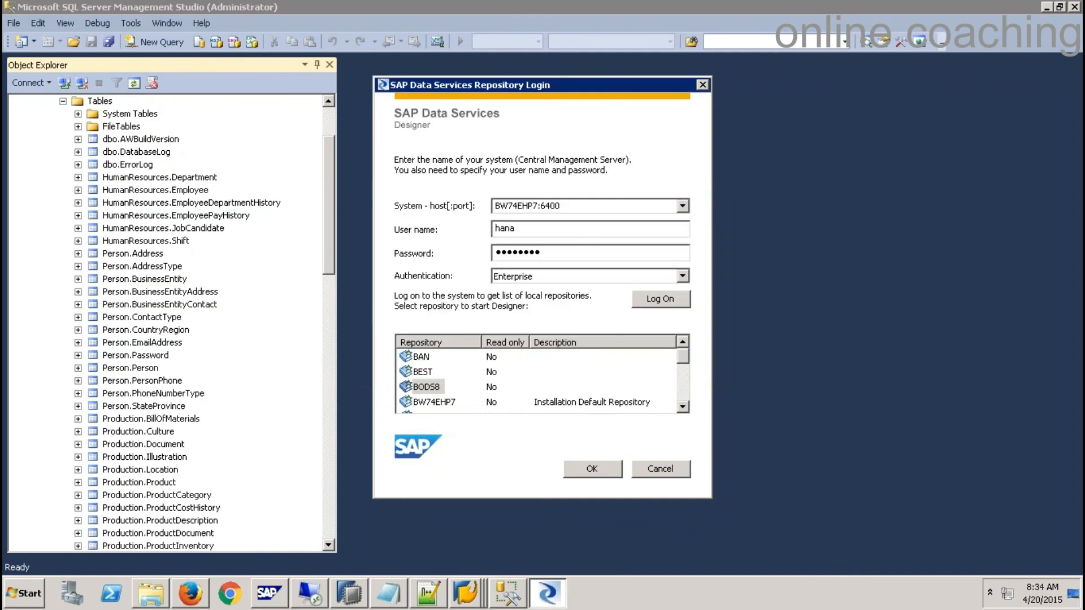
{"action": "left_click", "coordinate": [456, 370]}
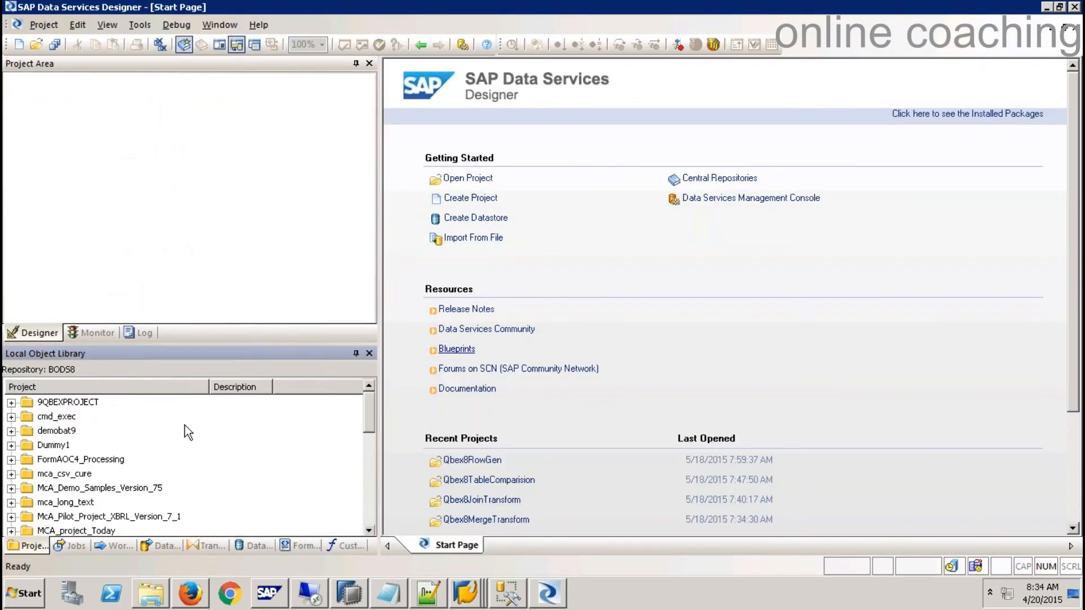
- Open 9QBEXPROJECT and expand the NDS_MSSQL datastore tables to reveal PRODUCTMD
{"action": "right_click", "coordinate": [96, 401]}
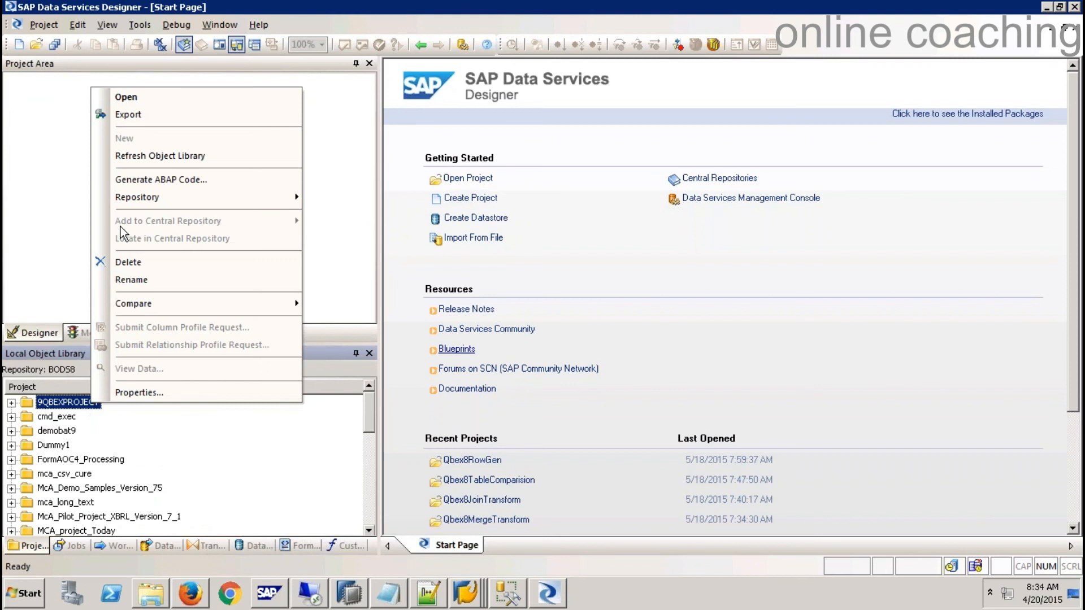
{"action": "left_click", "coordinate": [136, 97]}
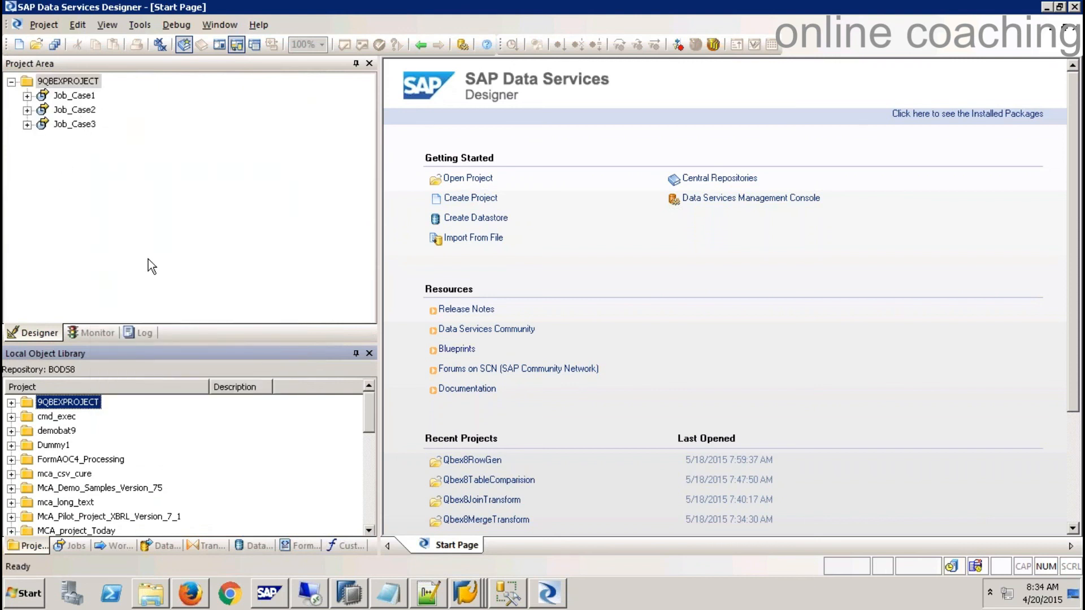
{"action": "left_click", "coordinate": [256, 546]}
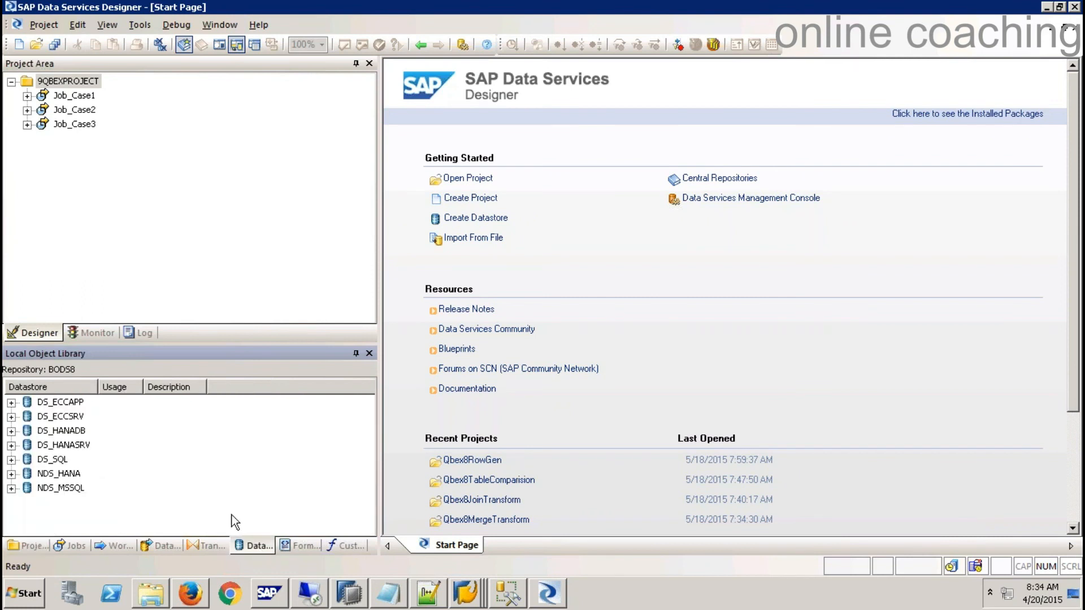
{"action": "left_click", "coordinate": [12, 489]}
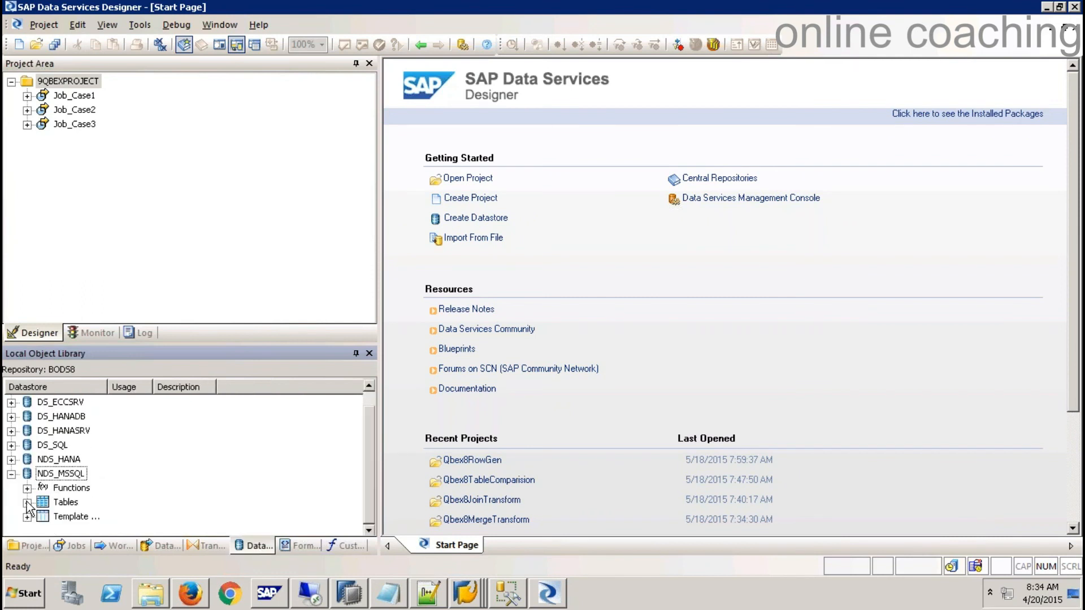
{"action": "left_click", "coordinate": [27, 517]}
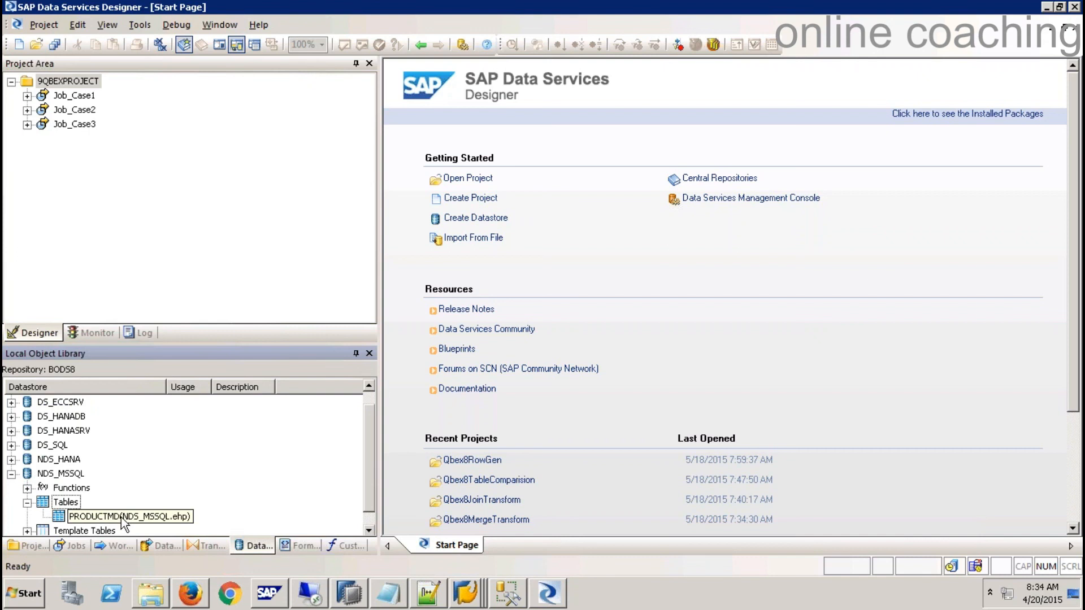
- Create batch job Job_Case4 with a new data flow, New_DataFlow6, and open it
{"action": "right_click", "coordinate": [53, 83]}
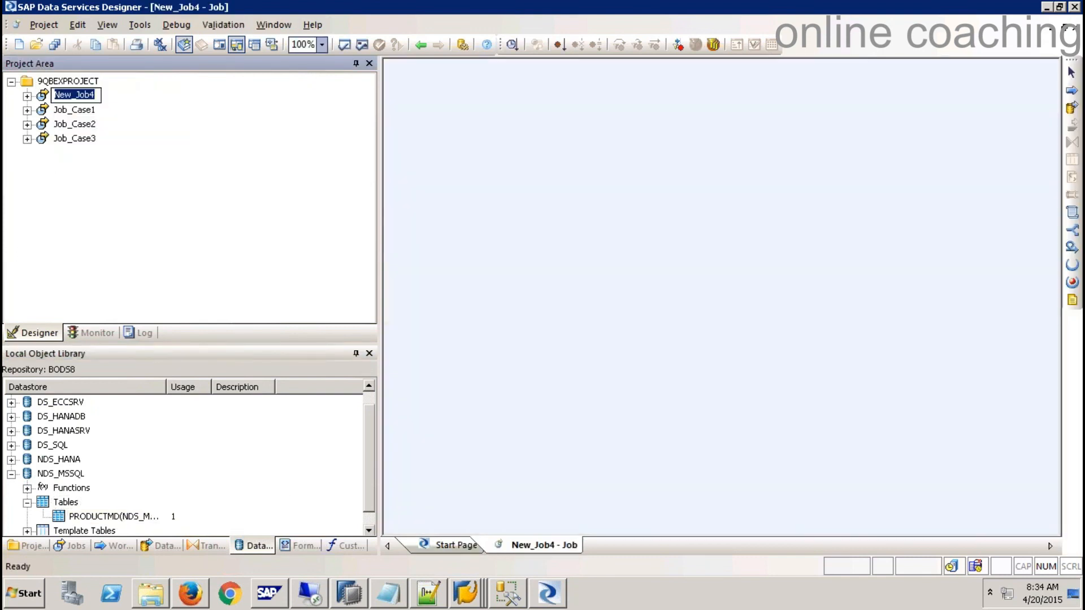
{"action": "type", "text": "Job_Case4"}
{"action": "key", "text": "Return"}
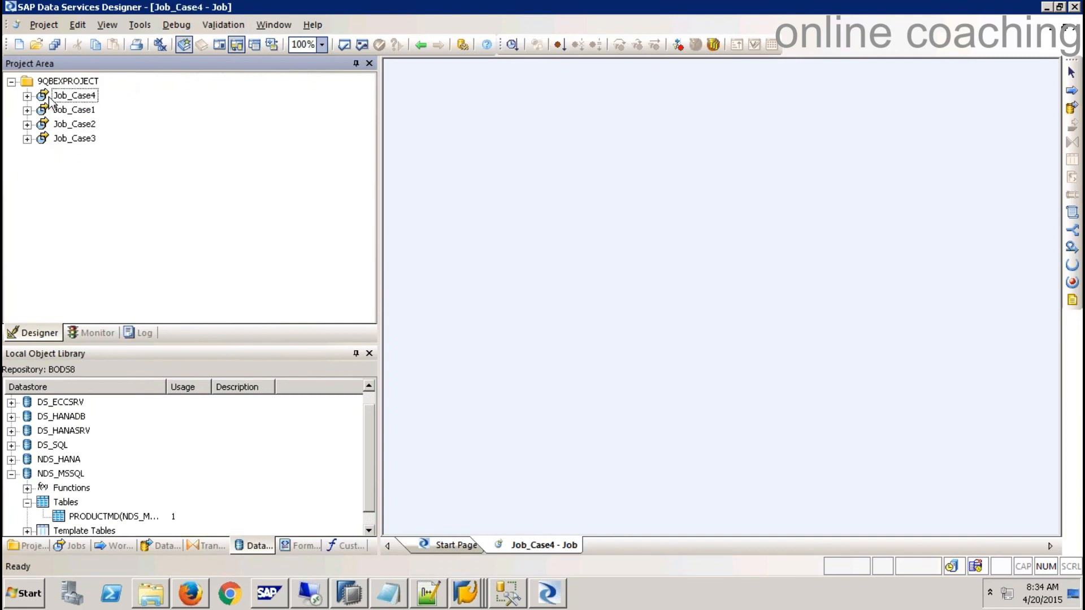
{"action": "left_click", "coordinate": [1070, 106]}
{"action": "left_click", "coordinate": [732, 187]}
{"action": "double_click", "coordinate": [751, 188]}
- Drop PRODUCTMD into New_DataFlow6 as its source and place a new template table beside it
{"action": "left_click", "coordinate": [78, 516]}
{"action": "left_click_drag", "start_coordinate": [110, 502], "coordinate": [432, 157]}
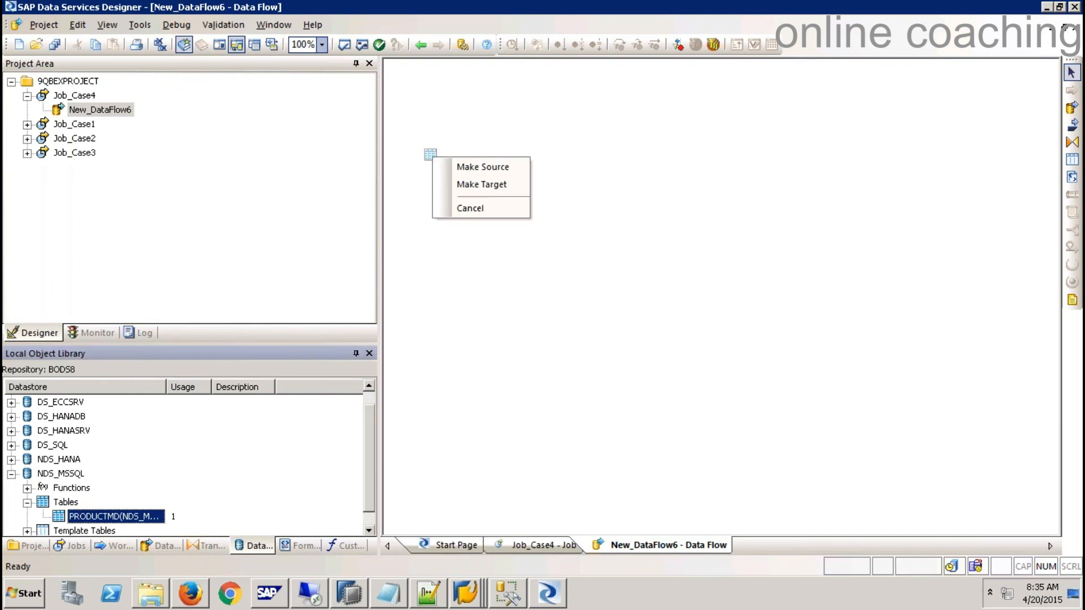
{"action": "left_click", "coordinate": [498, 167]}
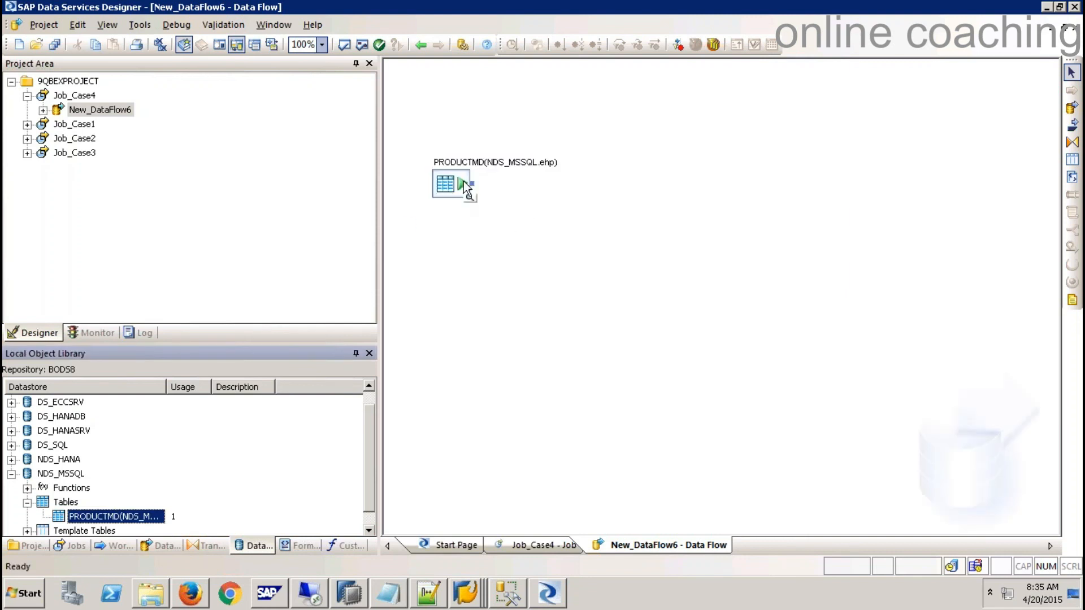
{"action": "left_click", "coordinate": [1071, 125]}
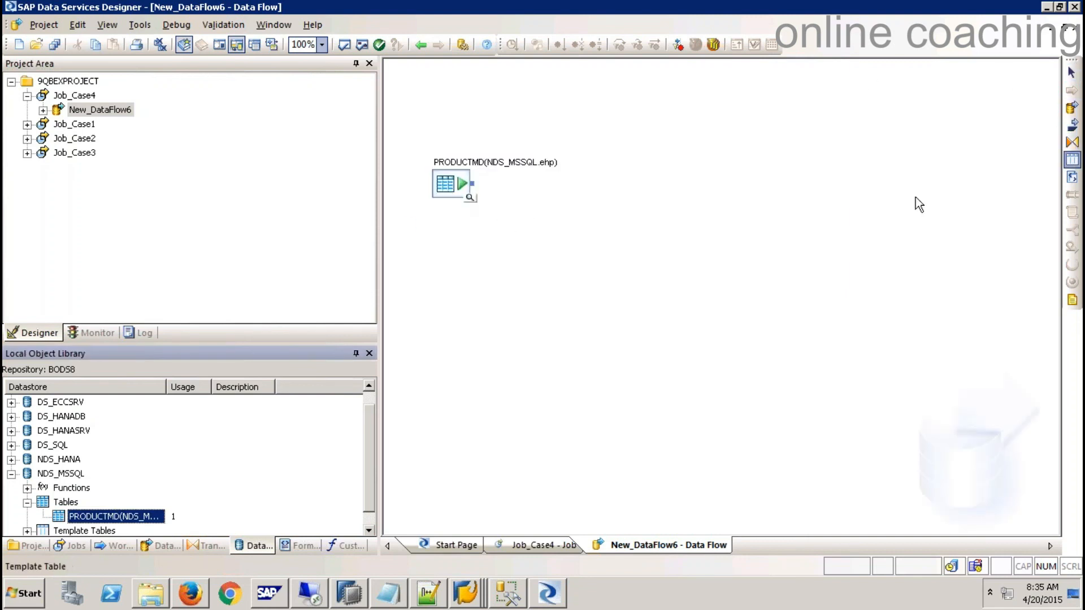
{"action": "left_click", "coordinate": [918, 201]}
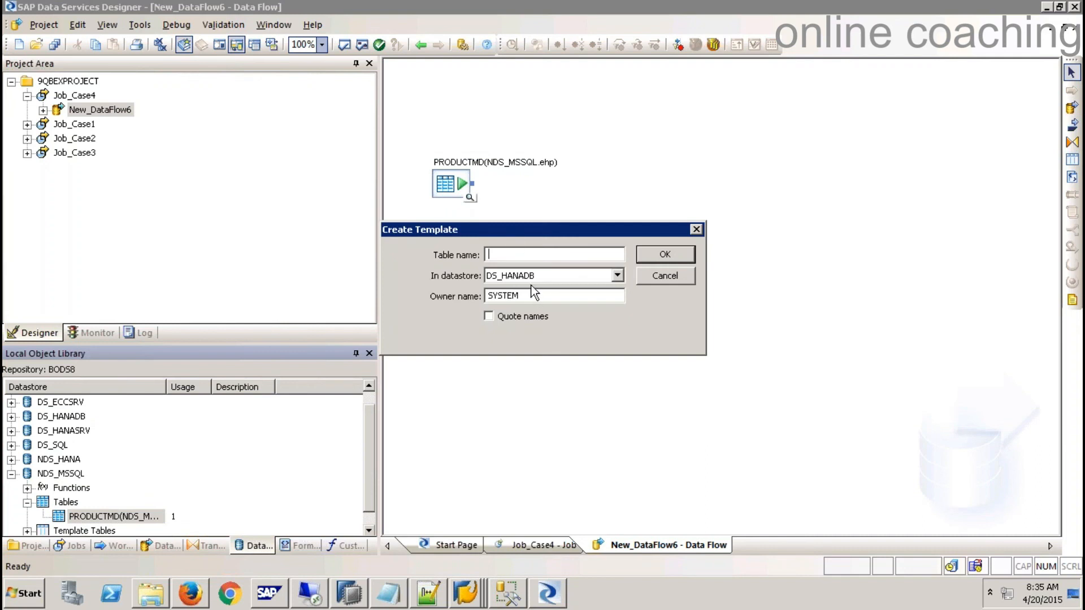
- Create the template table PRODUCT with owner 9QBEXBODS
{"action": "type", "text": "PRO"}
{"action": "key", "text": "Tab"}
{"action": "key", "text": "Tab"}
{"action": "type", "text": "9Q"}
{"action": "left_click", "coordinate": [661, 256]}
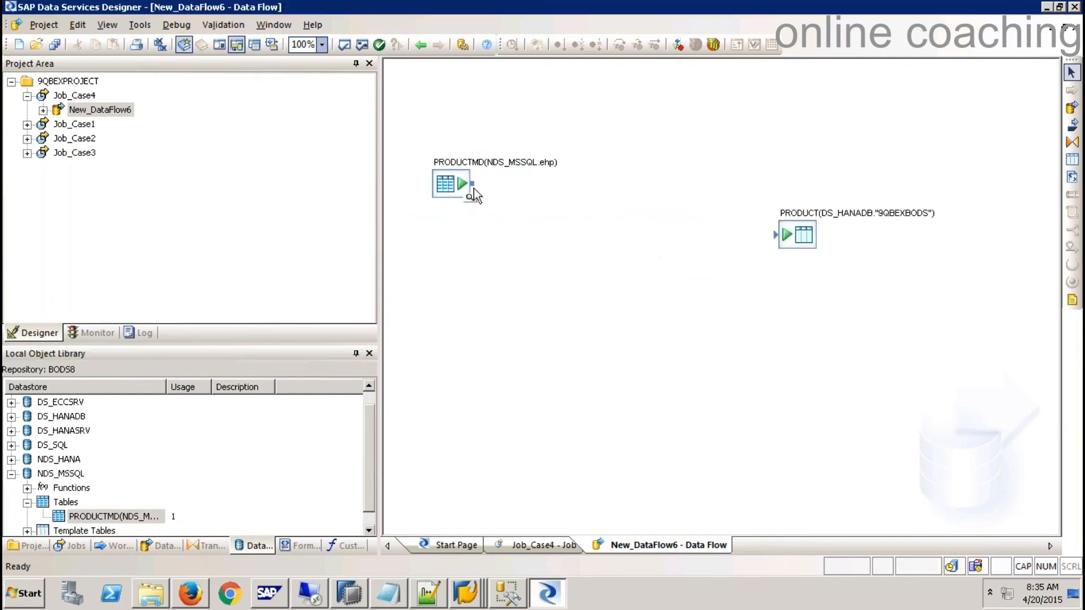
- Connect PRODUCTMD to PRODUCT and start executing Job_Case4
{"action": "left_click_drag", "start_coordinate": [518, 192], "coordinate": [776, 235]}
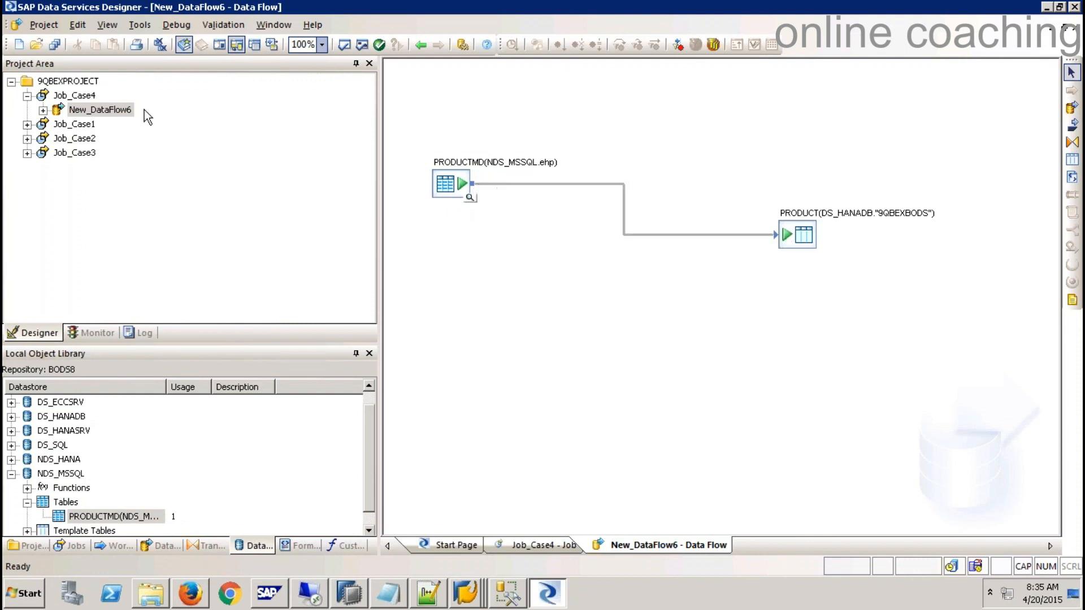
{"action": "left_click", "coordinate": [78, 95]}
{"action": "right_click", "coordinate": [78, 95]}
- Save and execute Job_Case4, confirm 3 rows loaded into PRODUCT, then switch to HANA Studio
{"action": "left_click", "coordinate": [116, 97]}
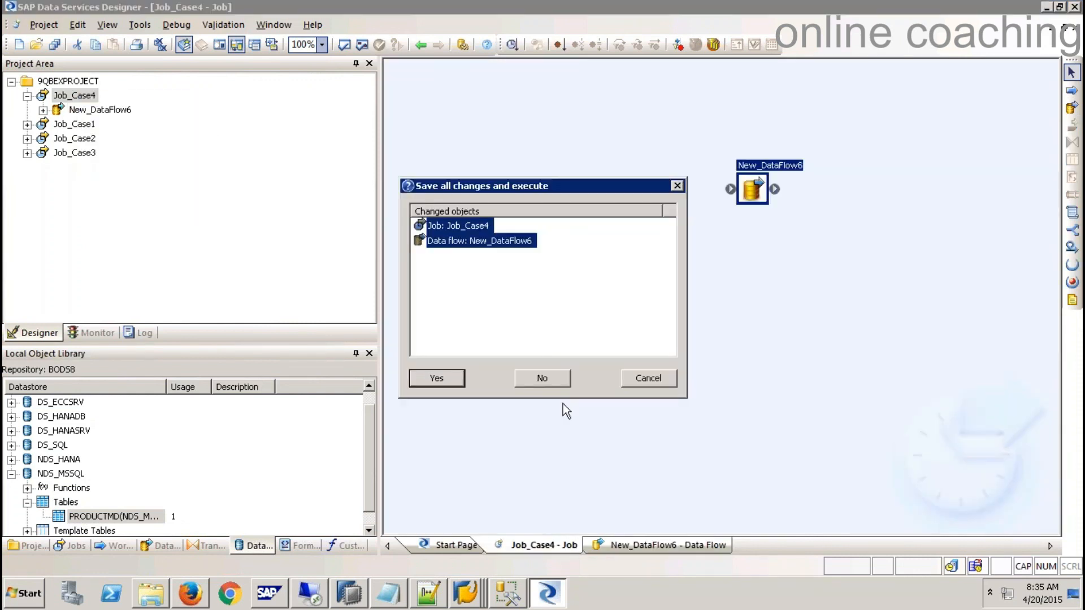
{"action": "left_click", "coordinate": [435, 378]}
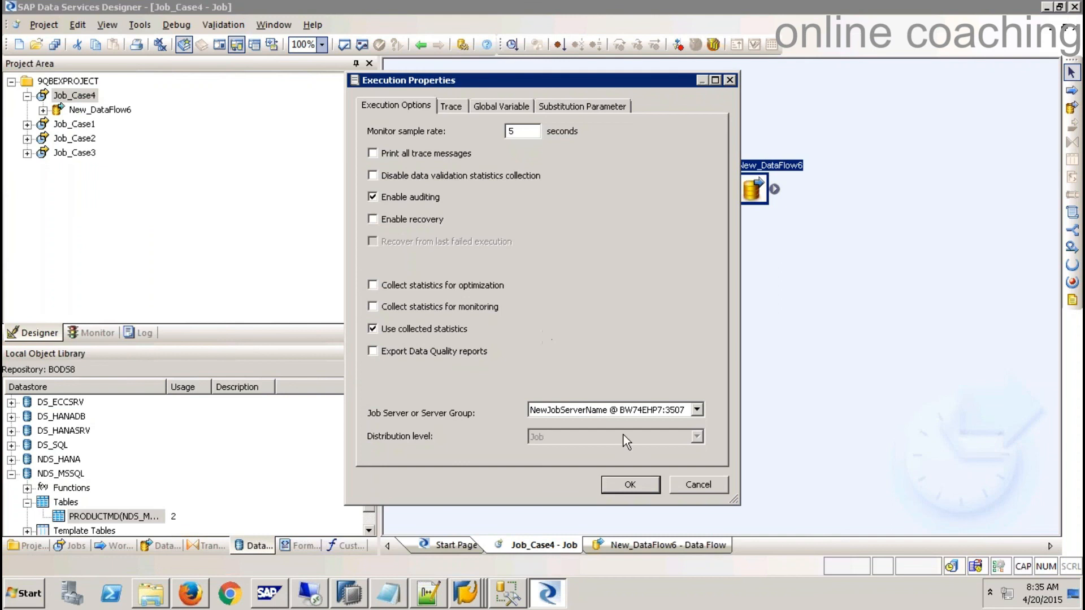
{"action": "left_click", "coordinate": [630, 485]}
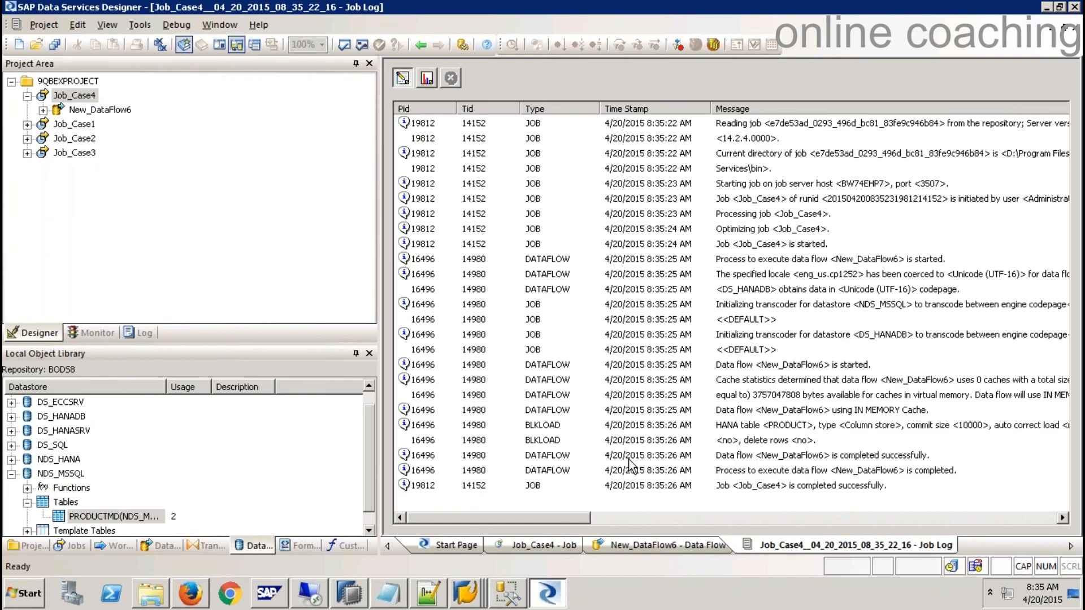
{"action": "left_click", "coordinate": [427, 79]}
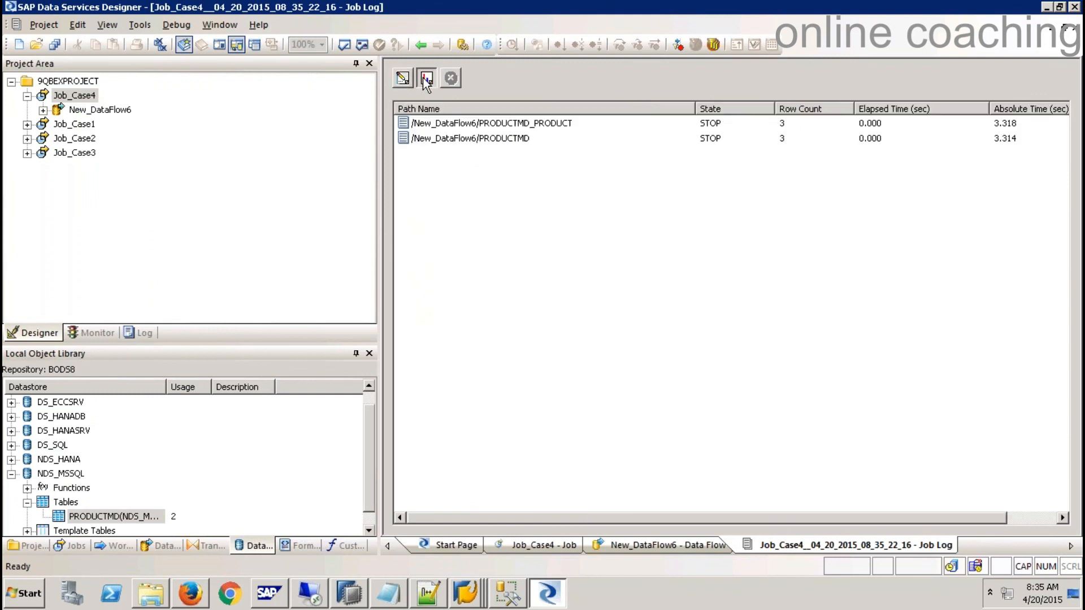
{"action": "left_click", "coordinate": [365, 600]}
{"action": "right_click", "coordinate": [107, 295]}
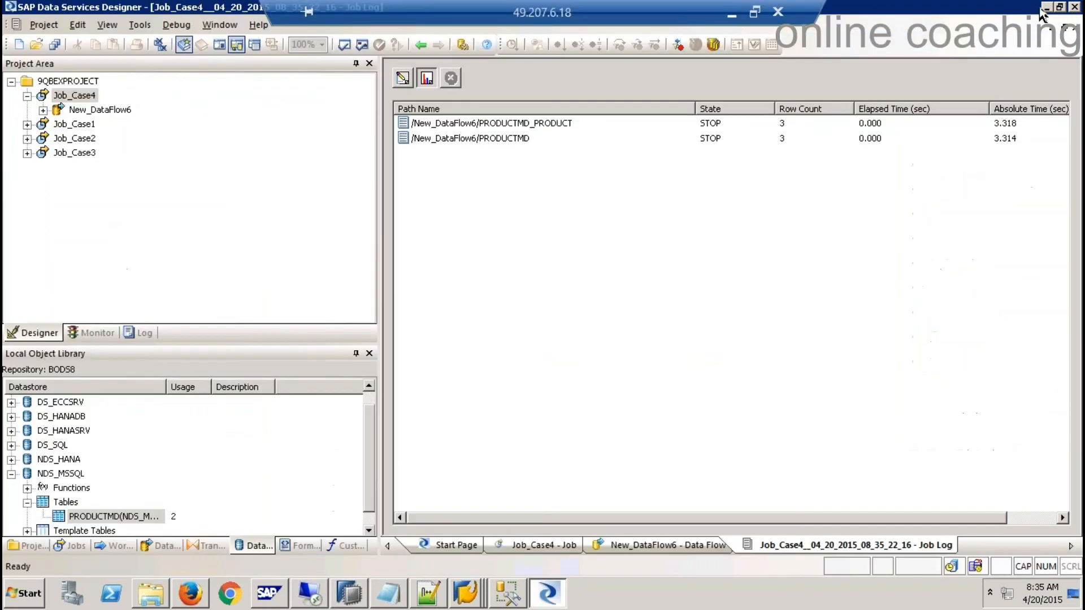
- Refresh the SP9 (SYSTEM) catalog and expand the Tables folder
{"action": "left_click", "coordinate": [1046, 7]}
{"action": "left_click", "coordinate": [347, 596]}
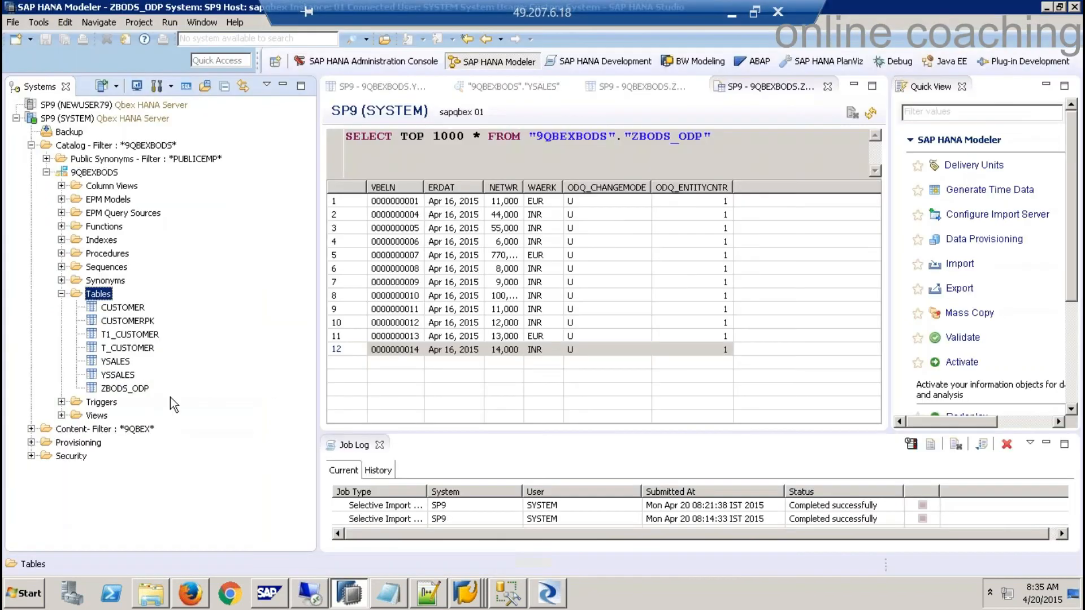
{"action": "right_click", "coordinate": [99, 294]}
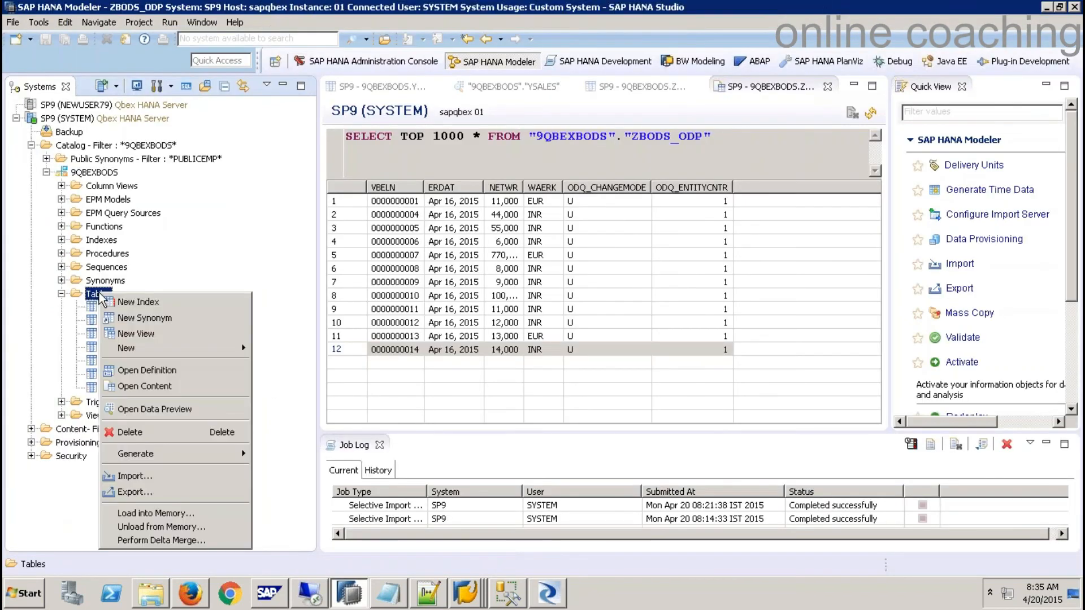
{"action": "right_click", "coordinate": [104, 148]}
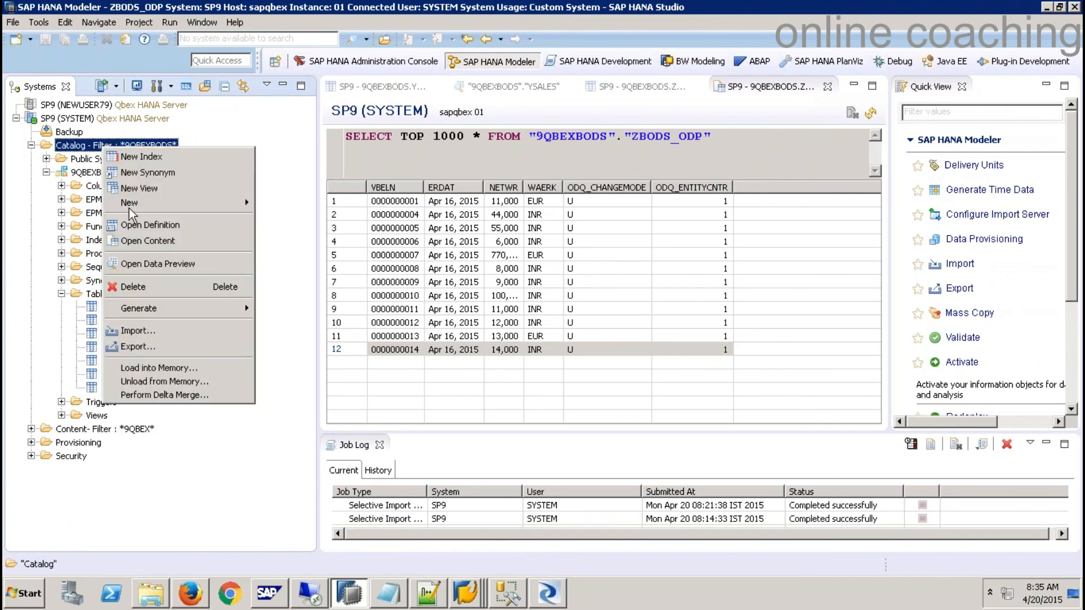
{"action": "left_click", "coordinate": [77, 121]}
{"action": "right_click", "coordinate": [76, 120]}
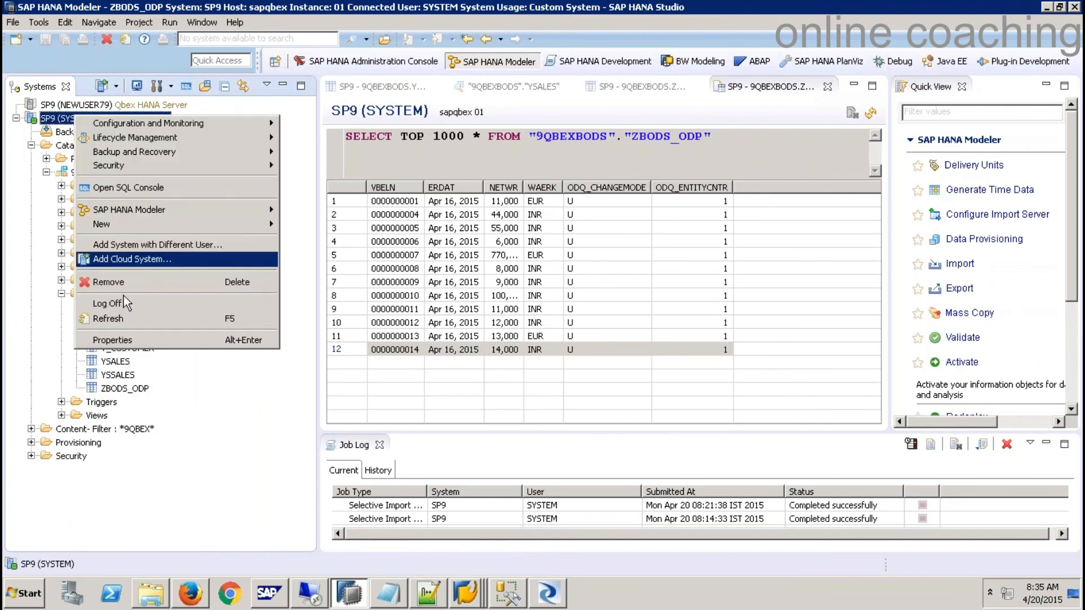
{"action": "left_click", "coordinate": [110, 317]}
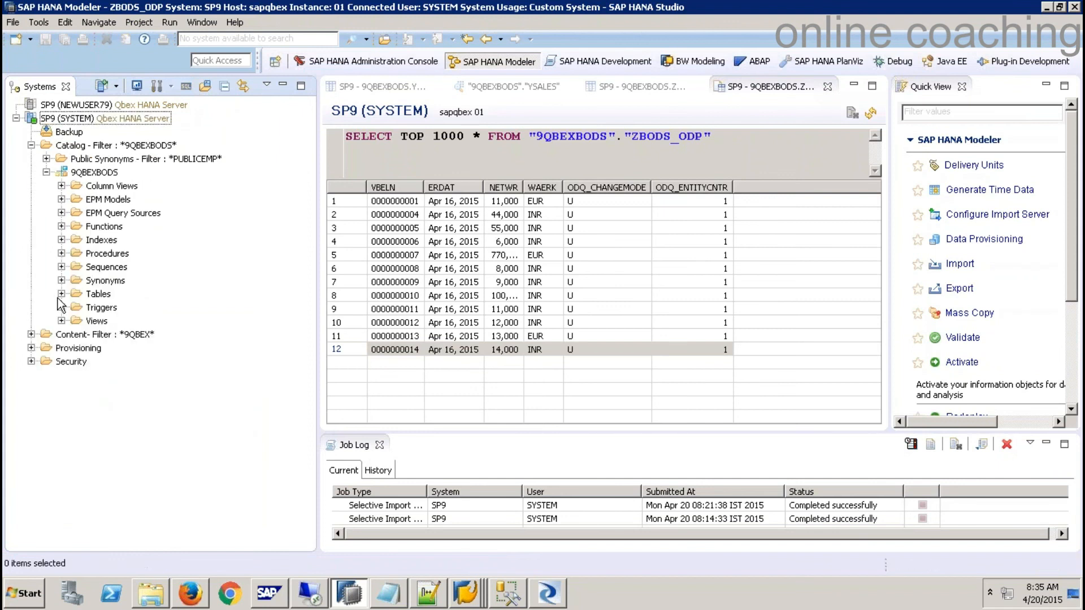
{"action": "left_click", "coordinate": [61, 294]}
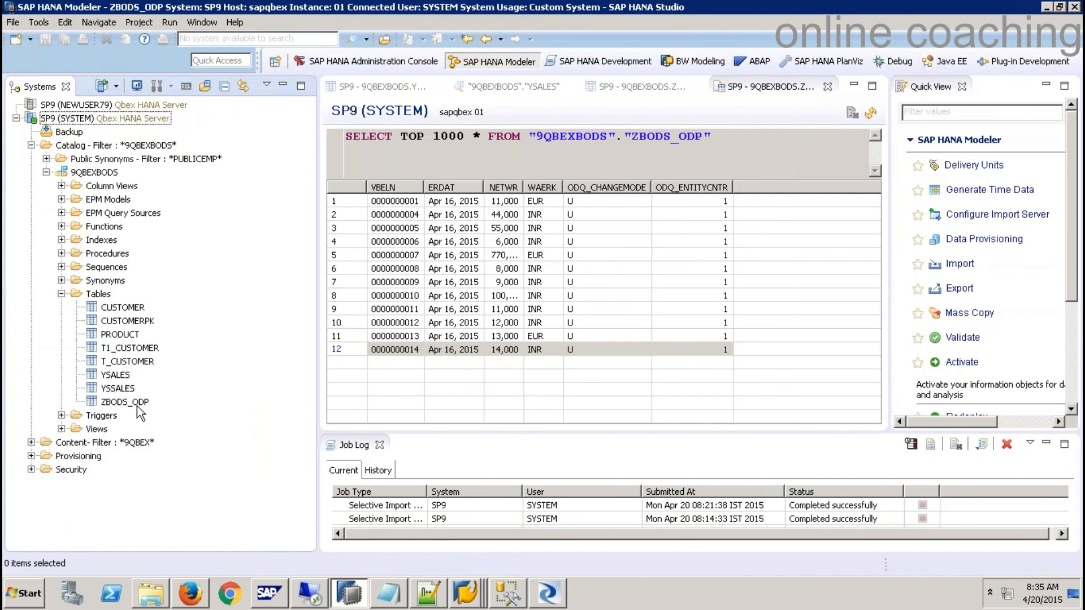
- Open the data preview of the new PRODUCT table
{"action": "right_click", "coordinate": [136, 338]}
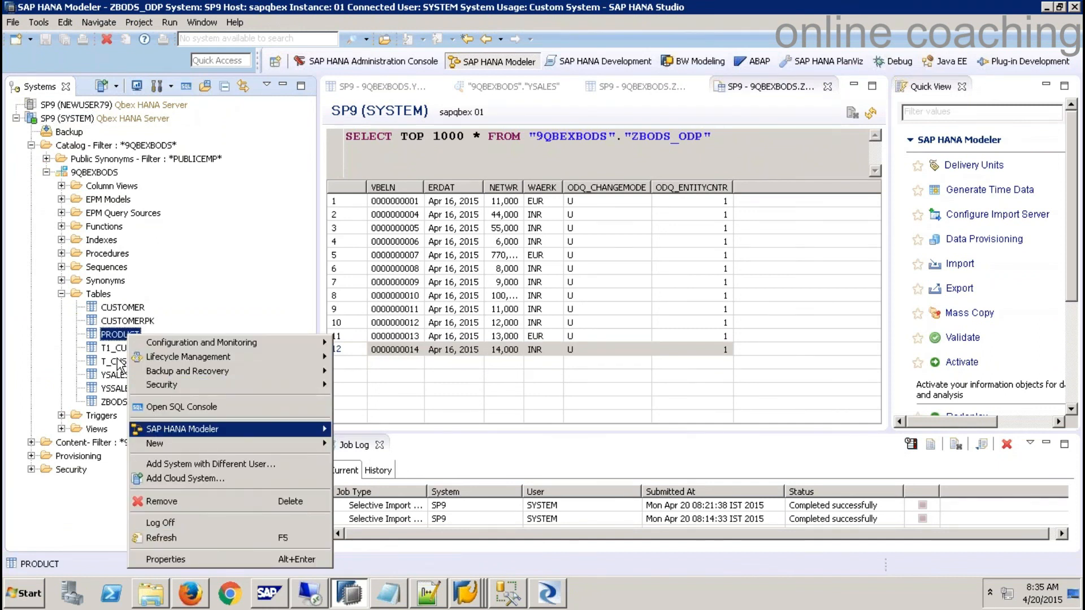
{"action": "left_click", "coordinate": [104, 337]}
{"action": "right_click", "coordinate": [76, 334]}
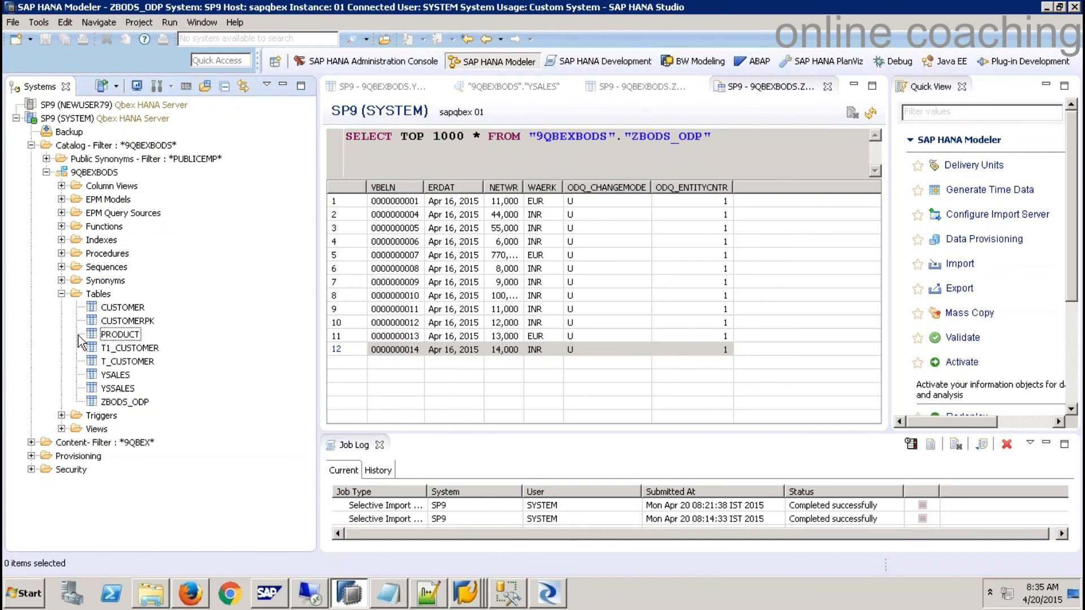
{"action": "left_click", "coordinate": [88, 297]}
{"action": "right_click", "coordinate": [89, 299]}
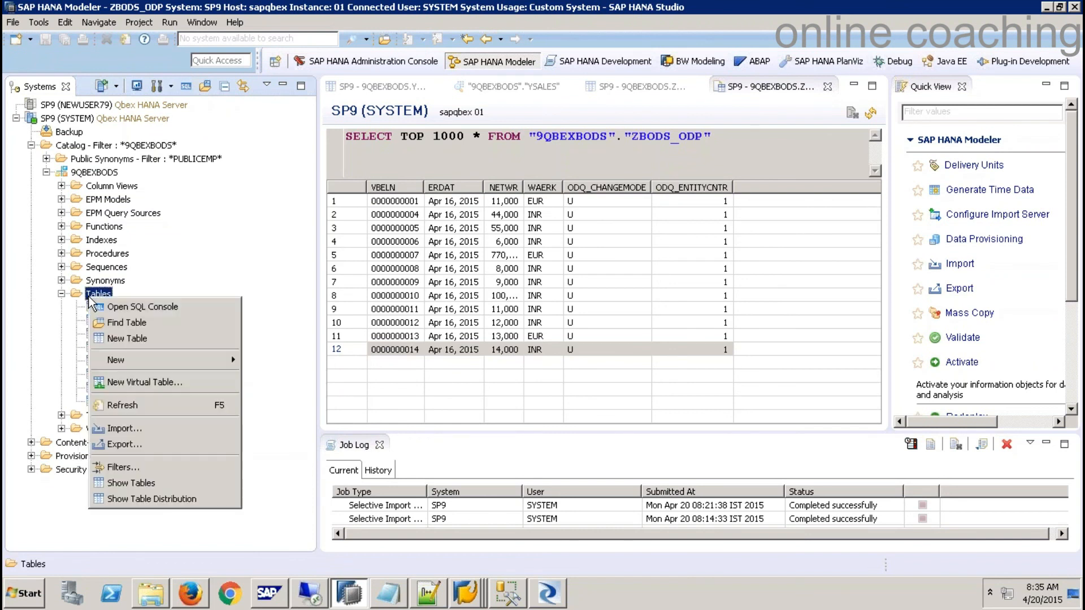
{"action": "left_click", "coordinate": [235, 530]}
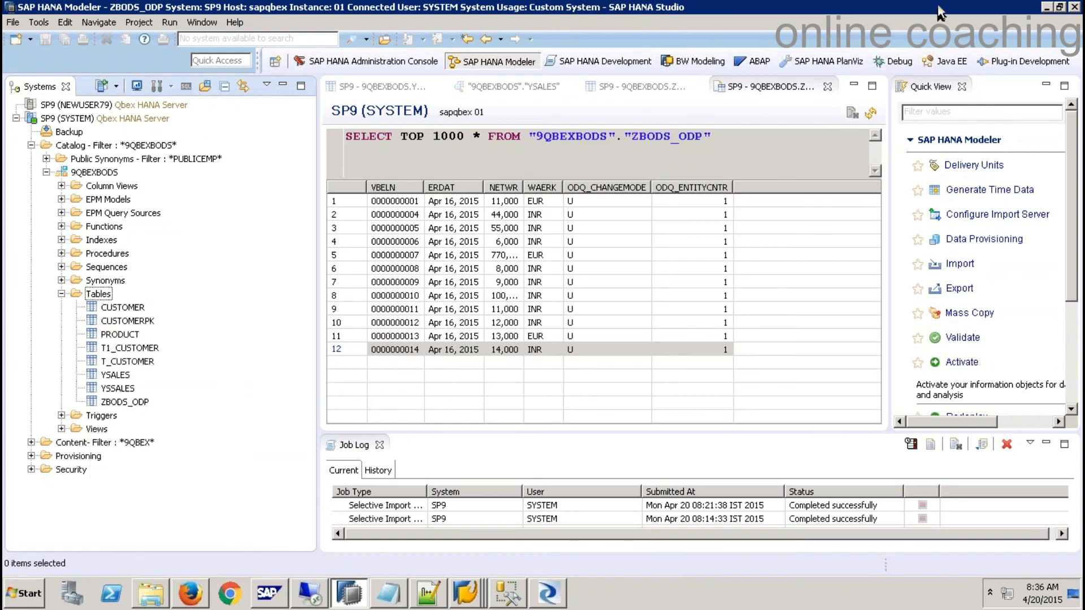
{"action": "left_click", "coordinate": [1047, 7]}
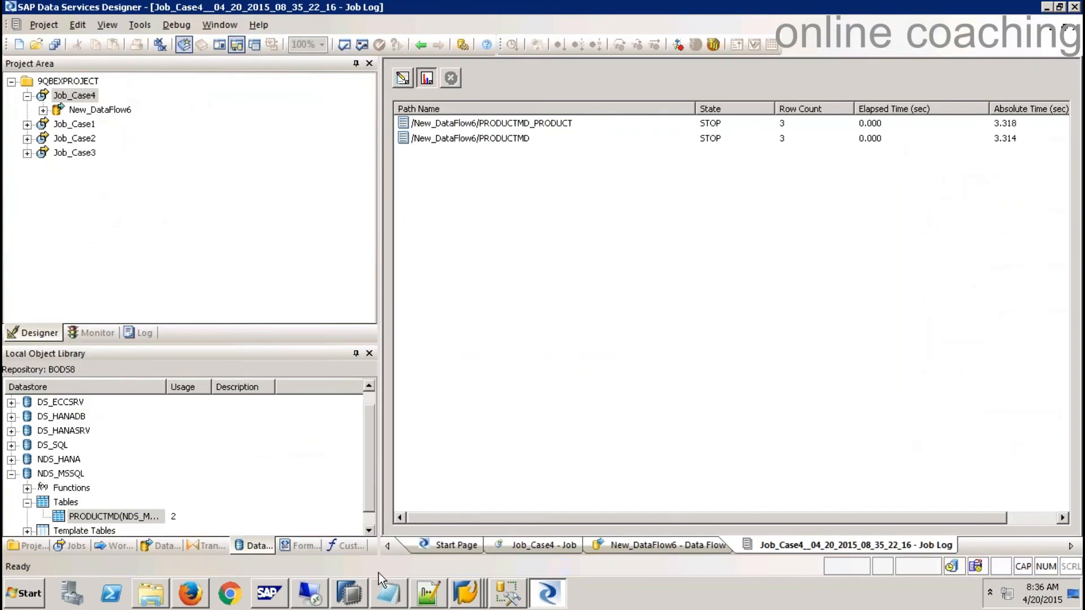
{"action": "left_click", "coordinate": [350, 593]}
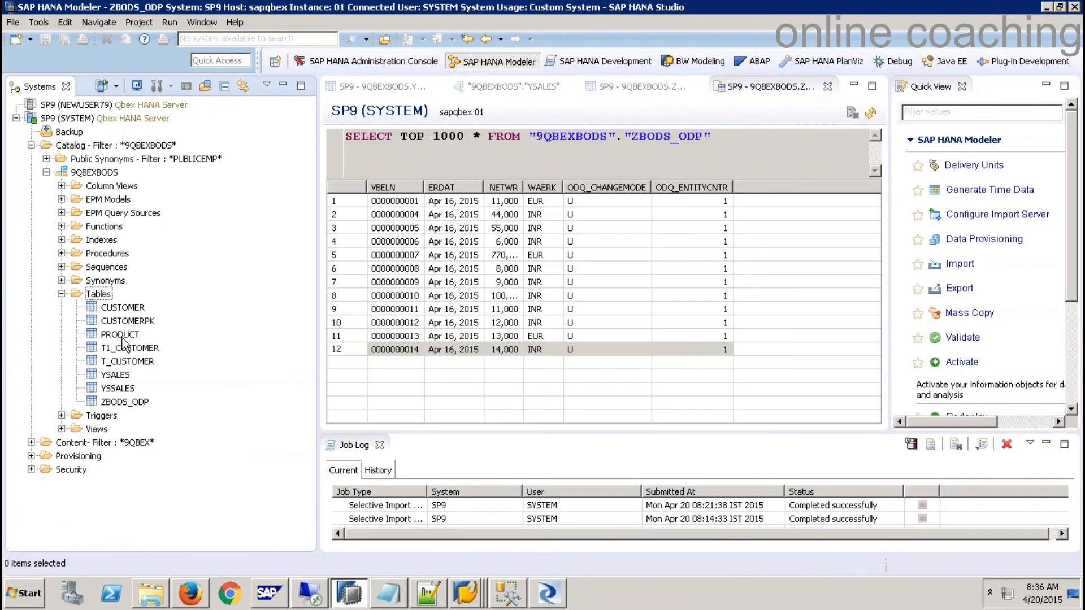
{"action": "left_click", "coordinate": [122, 335]}
{"action": "right_click", "coordinate": [121, 334]}
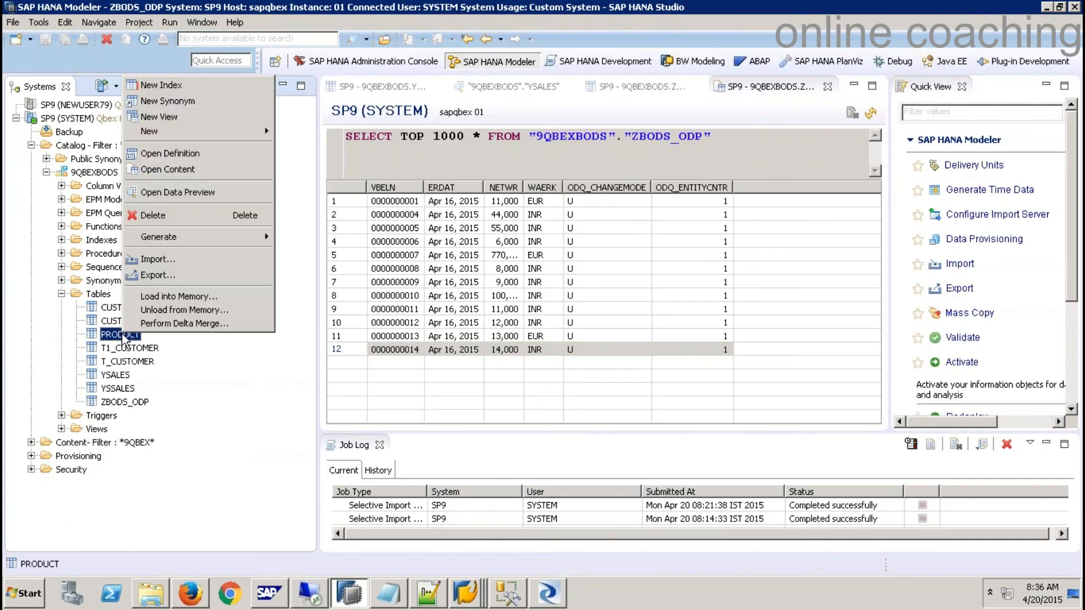
{"action": "left_click", "coordinate": [191, 195]}
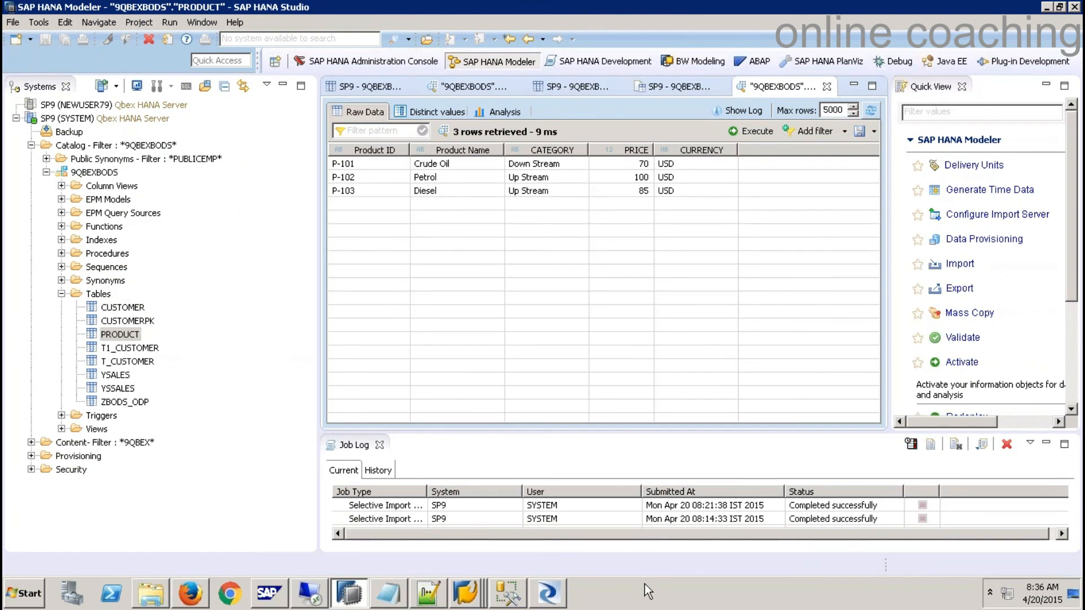
- Log on to the NSP SLT system from SAP Logon 740 with the user's credentials
{"action": "right_click", "coordinate": [474, 593]}
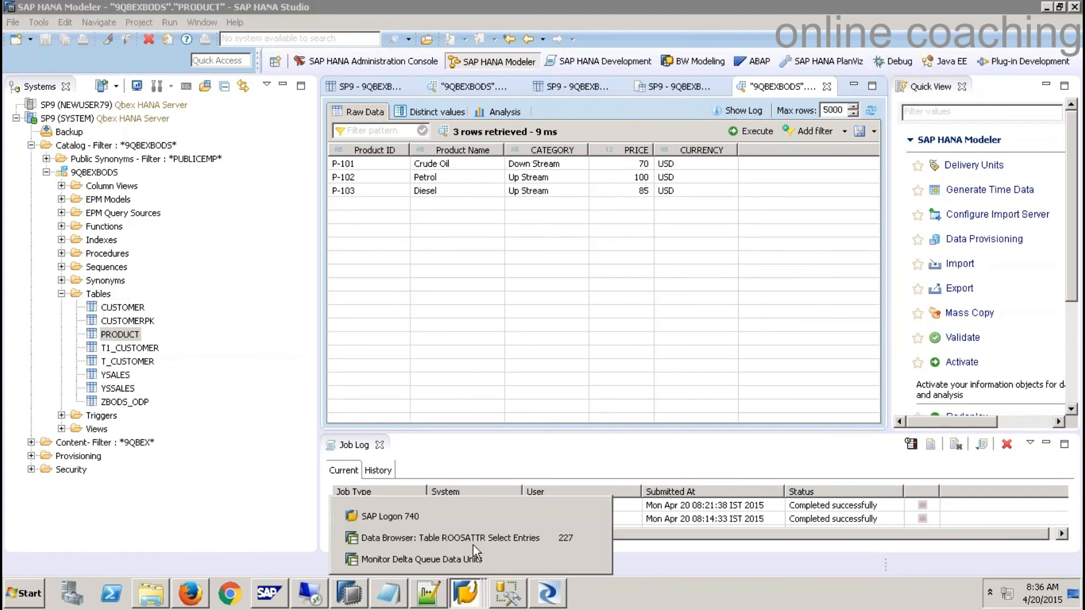
{"action": "left_click", "coordinate": [590, 516]}
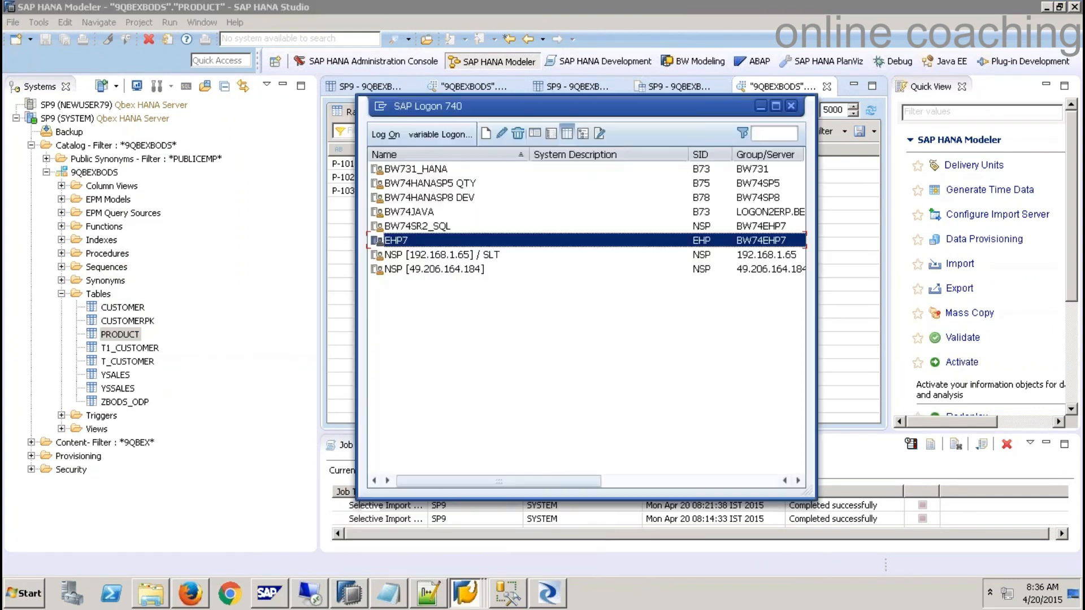
{"action": "left_click", "coordinate": [421, 255]}
{"action": "left_click", "coordinate": [387, 135]}
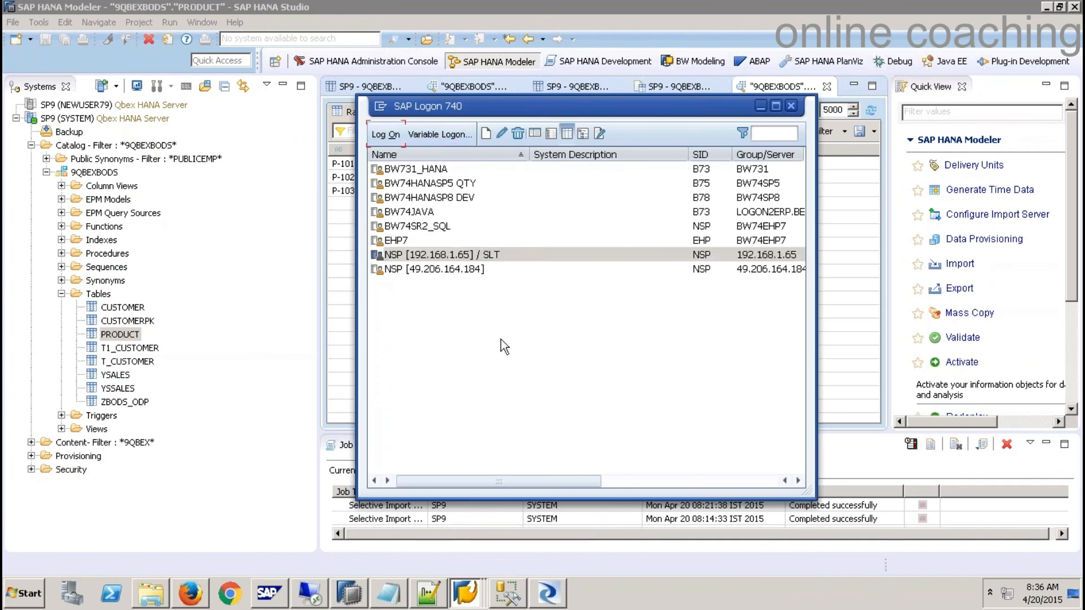
{"action": "type", "text": "QBEX"}
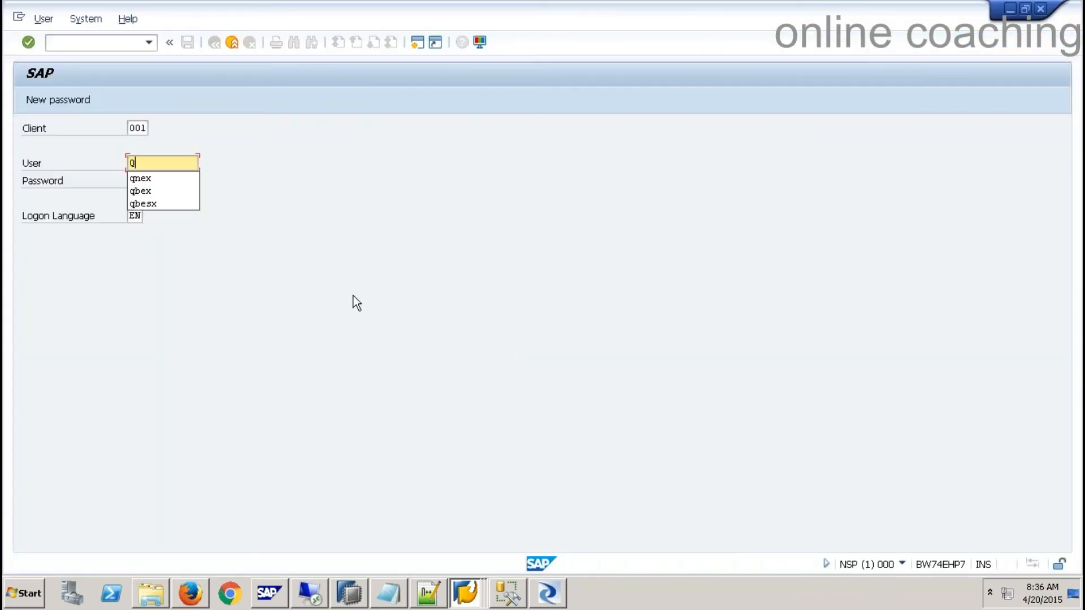
{"action": "key", "text": "Tab"}
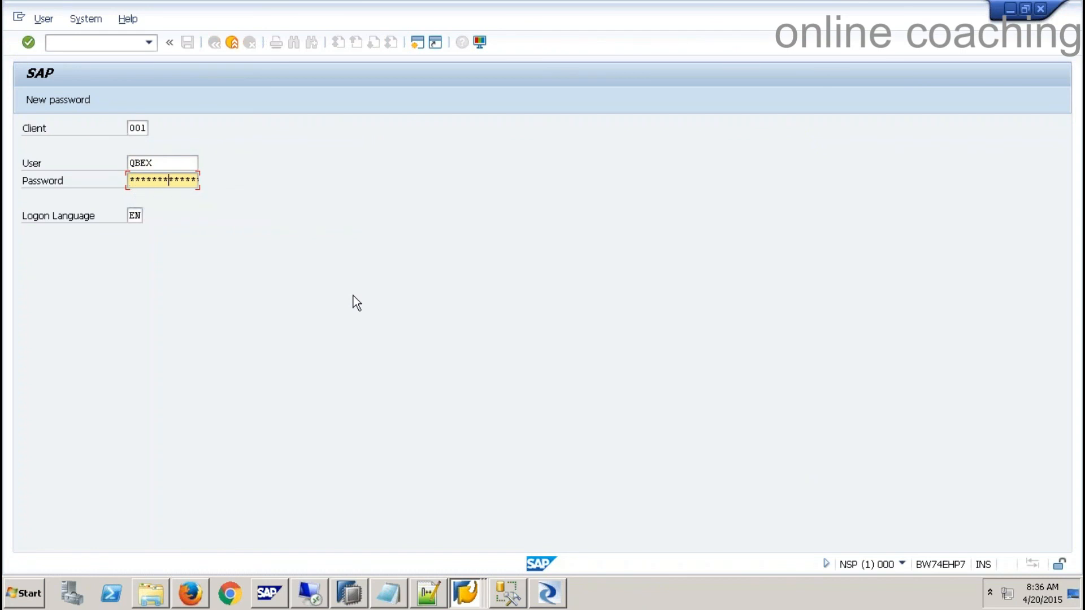
{"action": "key", "text": "Return"}
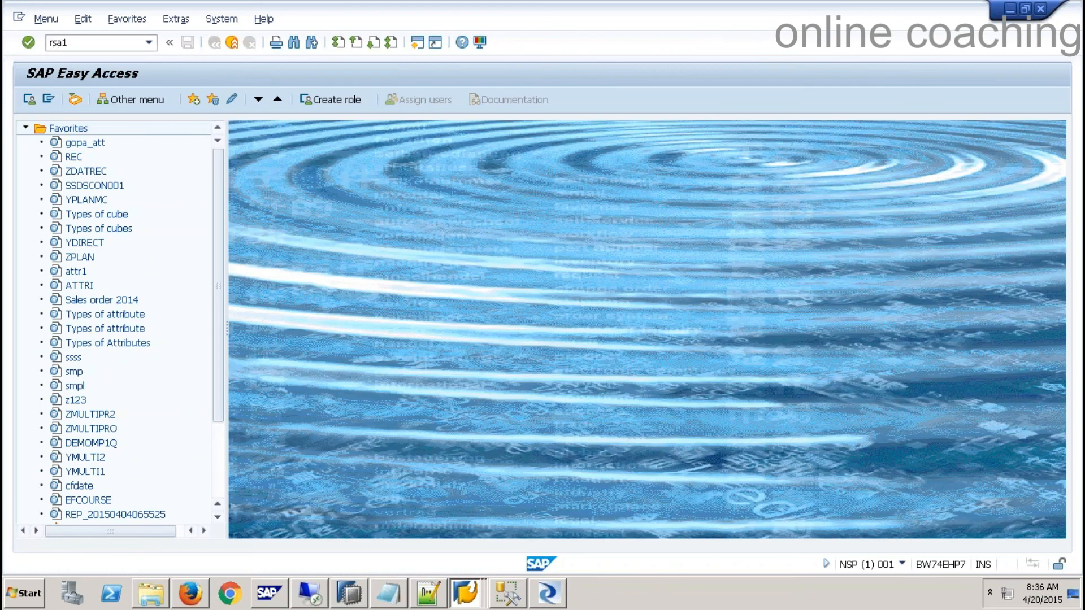
- Show the workbench Source Systems and expand ODP - SAP (Extractors) to reveal ODP for ECC
{"action": "key", "text": "Return"}
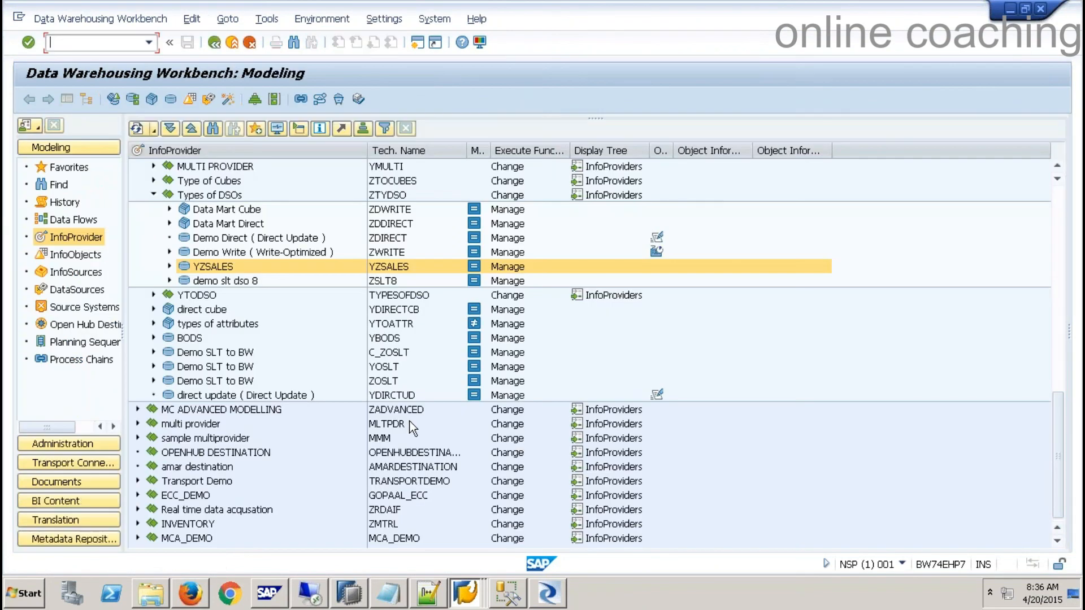
{"action": "left_click", "coordinate": [79, 290]}
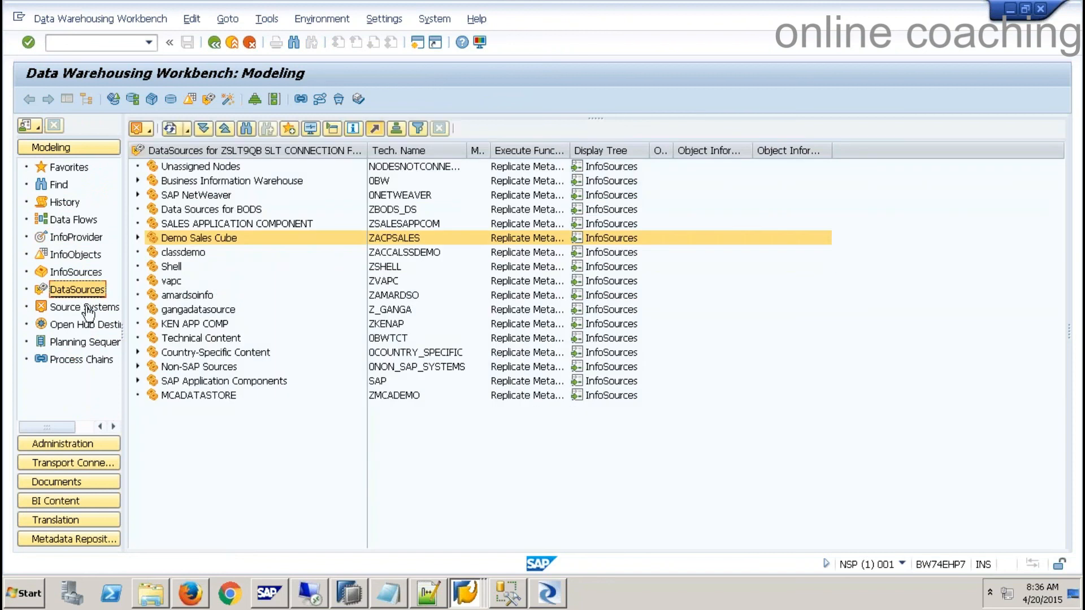
{"action": "left_click", "coordinate": [85, 307]}
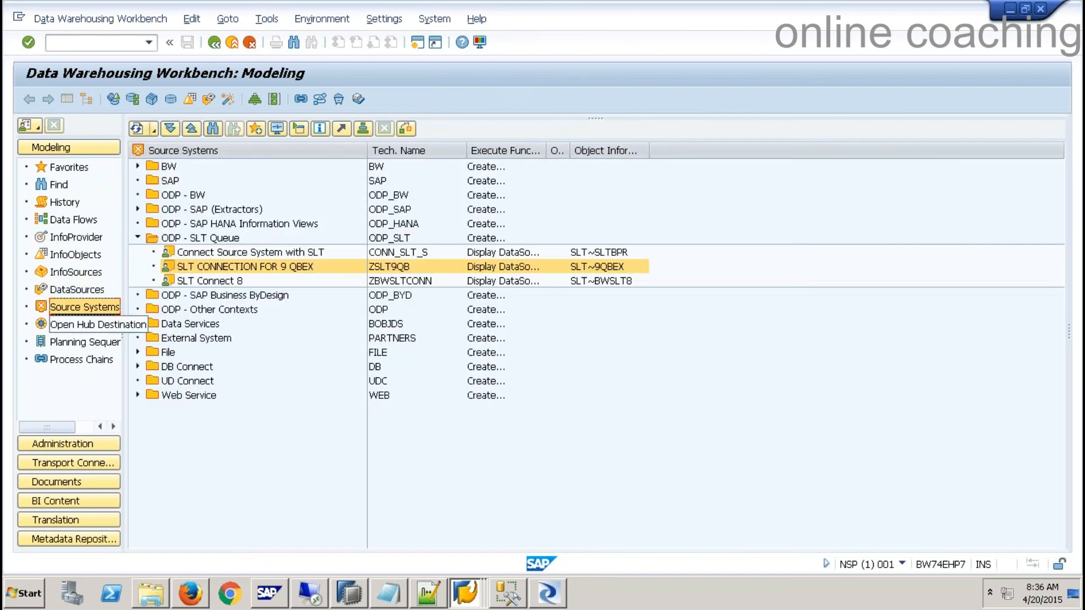
{"action": "left_click", "coordinate": [137, 238]}
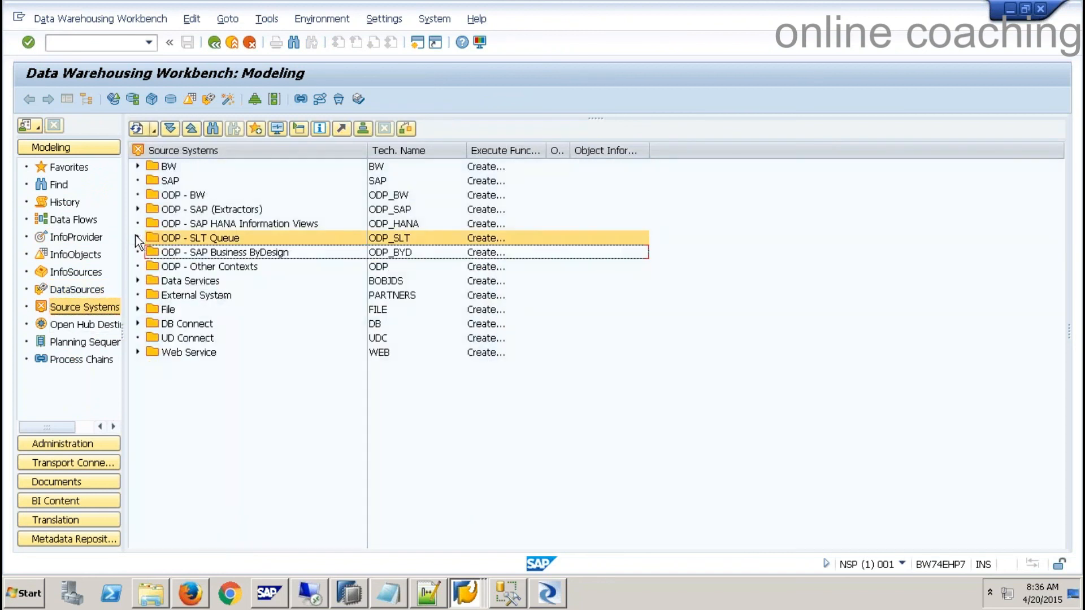
{"action": "left_click", "coordinate": [182, 211]}
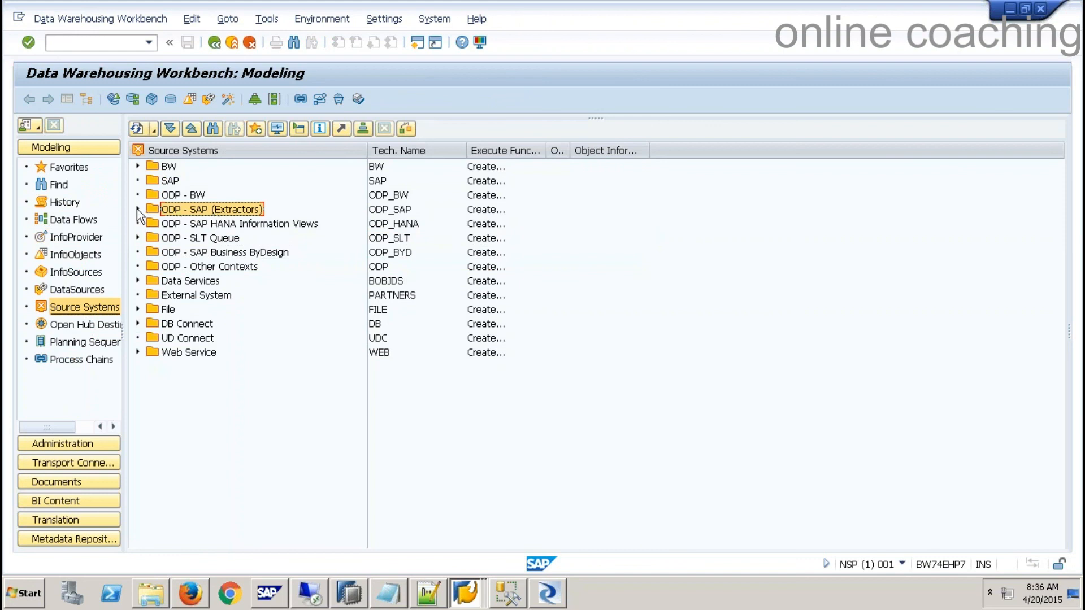
{"action": "double_click", "coordinate": [178, 212]}
{"action": "left_click", "coordinate": [209, 224]}
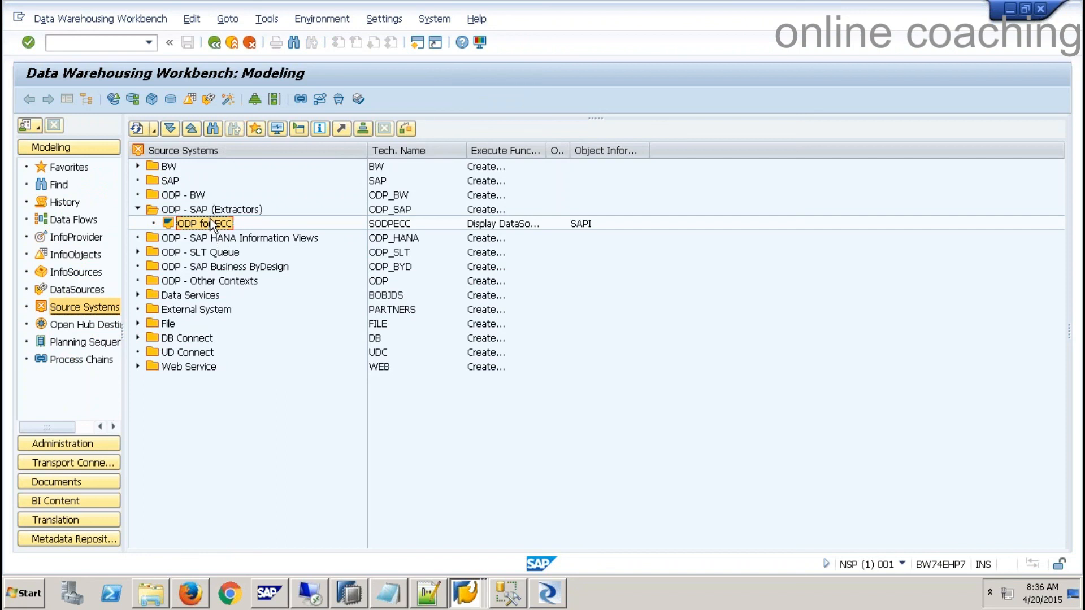
{"action": "left_click", "coordinate": [581, 480]}
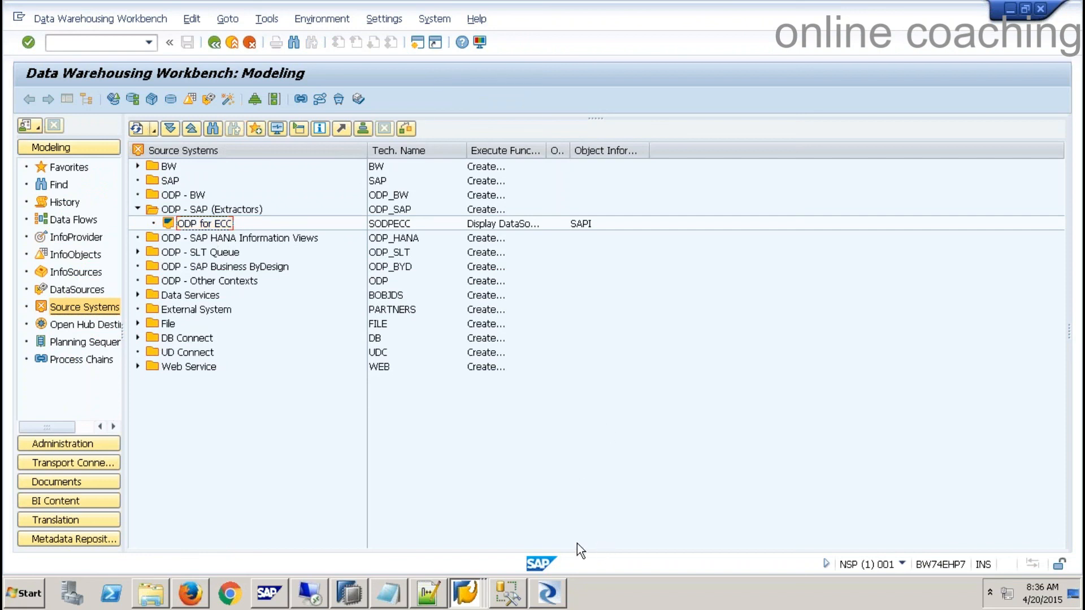
{"action": "left_click", "coordinate": [388, 592]}
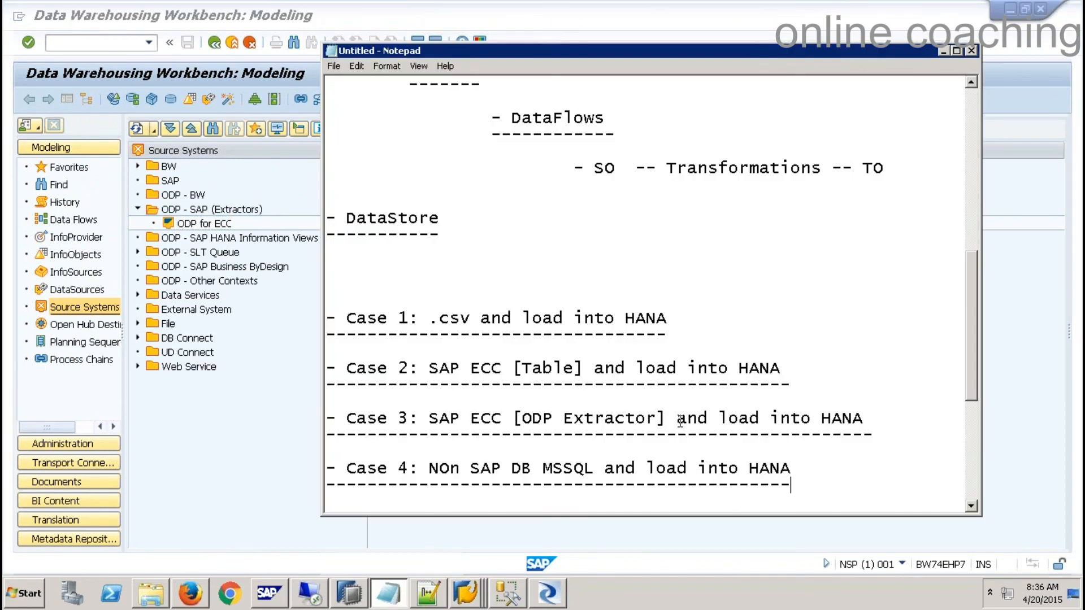
- Scroll the Notepad notes to the Case 4 entry, then return to the Data Services job log
{"action": "scroll", "coordinate": [679, 420], "scroll_direction": "up", "scroll_amount": 7}
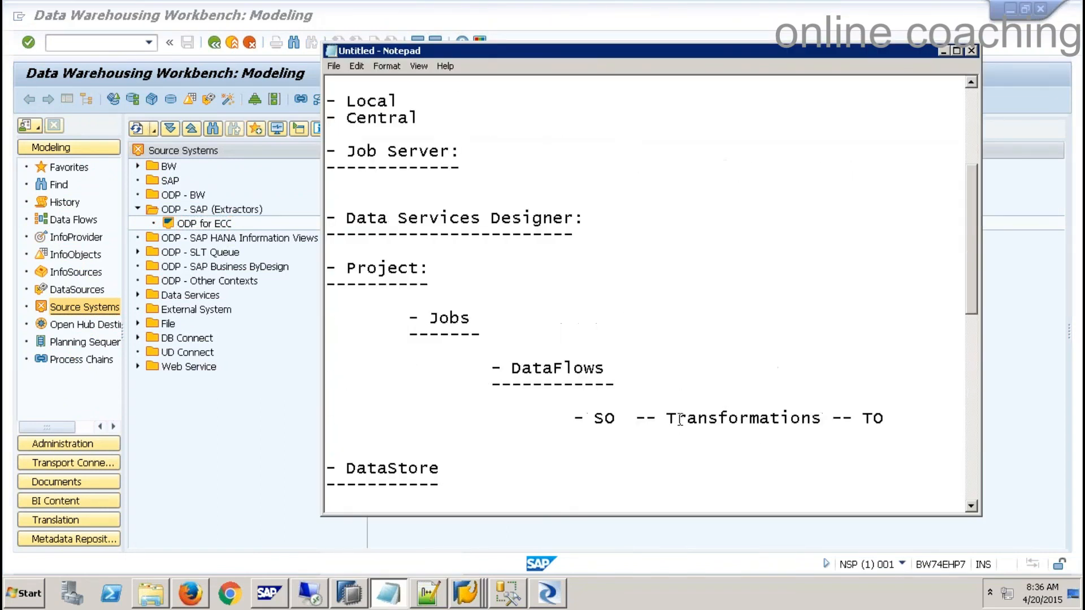
{"action": "scroll", "coordinate": [680, 420], "scroll_direction": "down", "scroll_amount": 7}
{"action": "scroll", "coordinate": [680, 420], "scroll_direction": "down", "scroll_amount": 6}
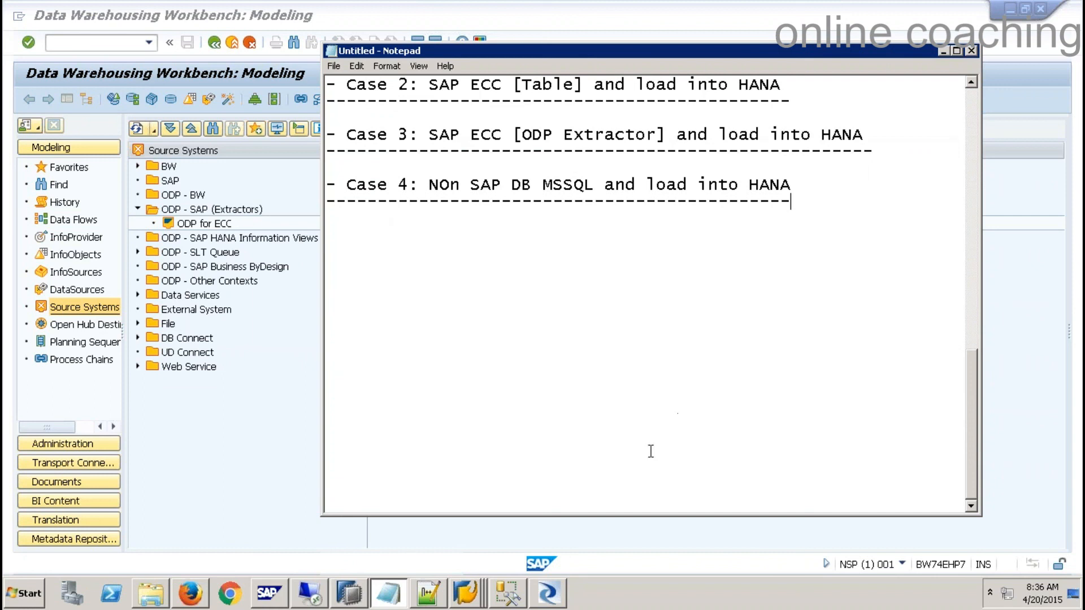
{"action": "left_click", "coordinate": [547, 593]}
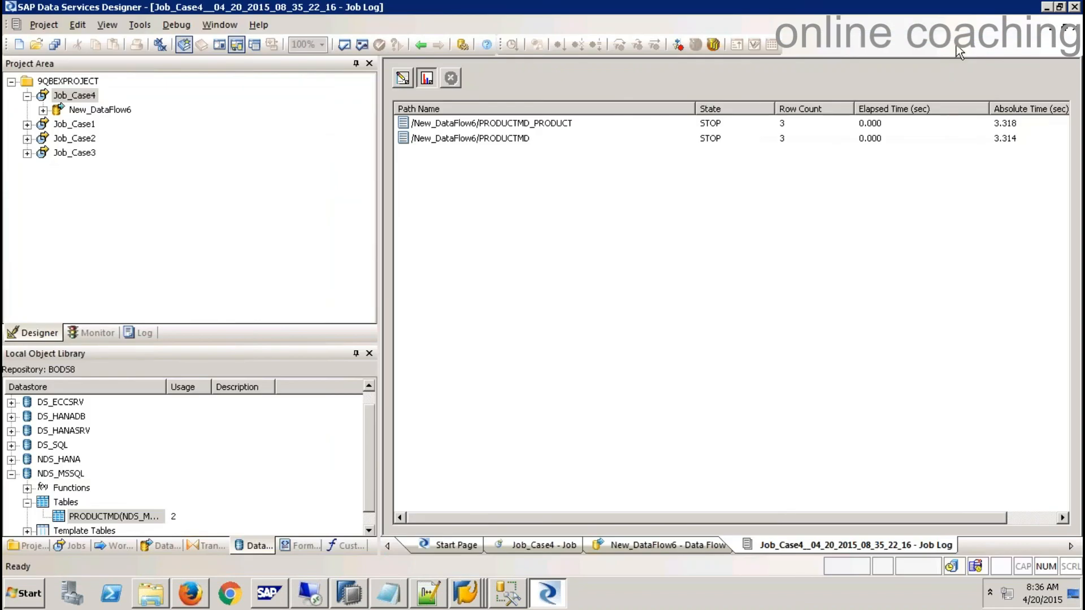
- Add YSSALES from DS_HANADB to New_DataFlow6 as a source, then close the data flow and Job_Case4 tabs
{"action": "left_click", "coordinate": [1071, 27]}
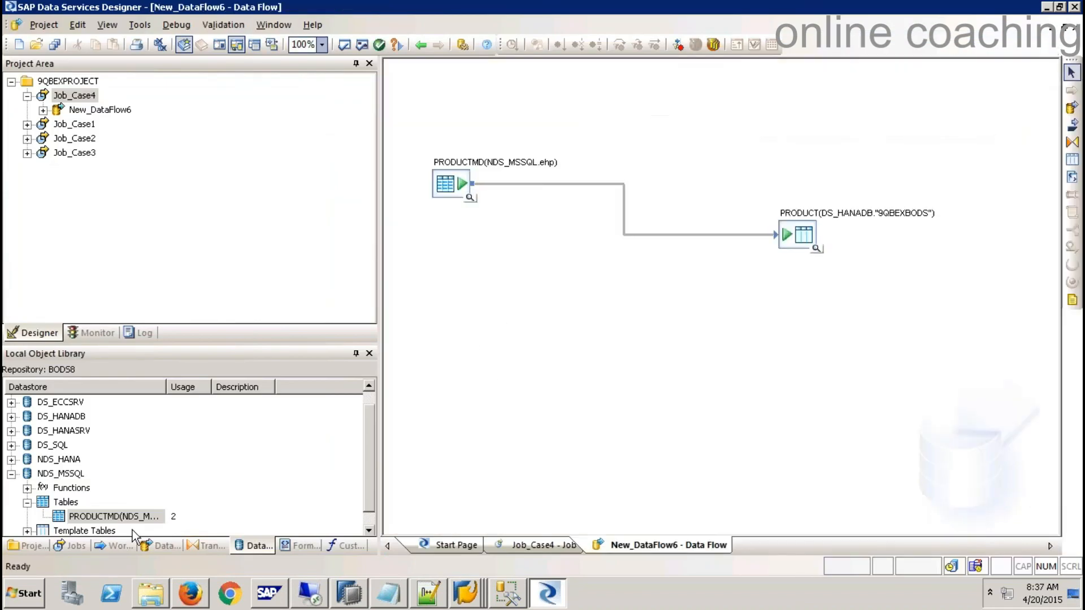
{"action": "left_click", "coordinate": [11, 474]}
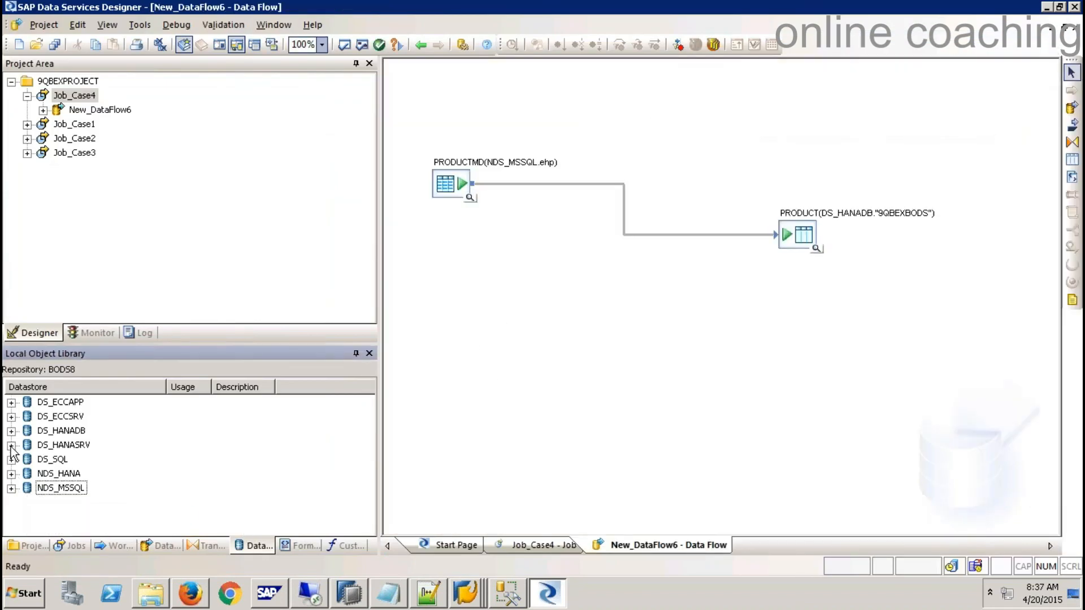
{"action": "left_click", "coordinate": [11, 431]}
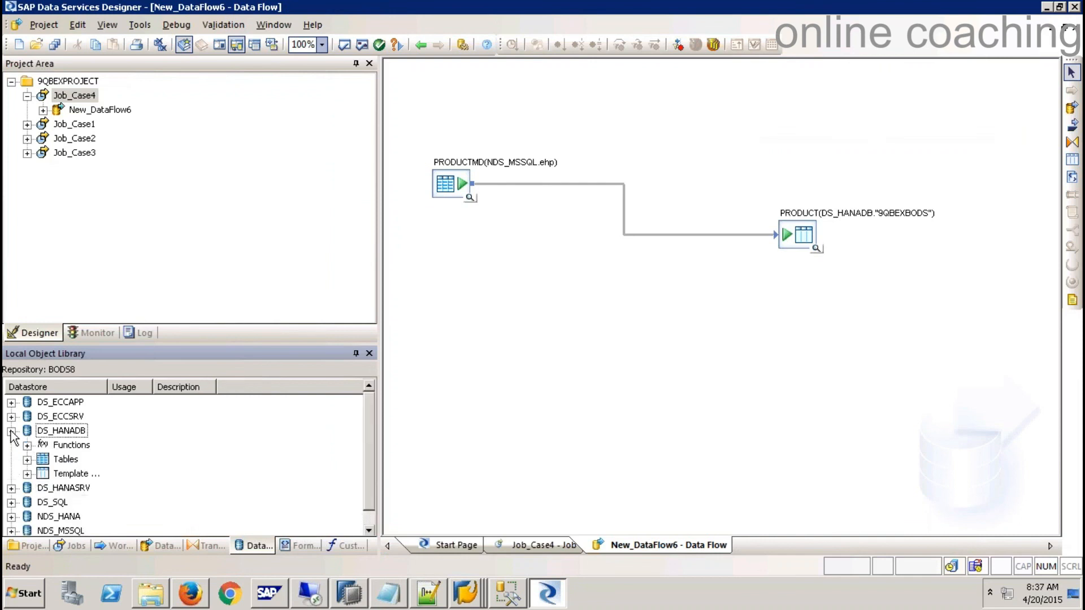
{"action": "left_click", "coordinate": [27, 460]}
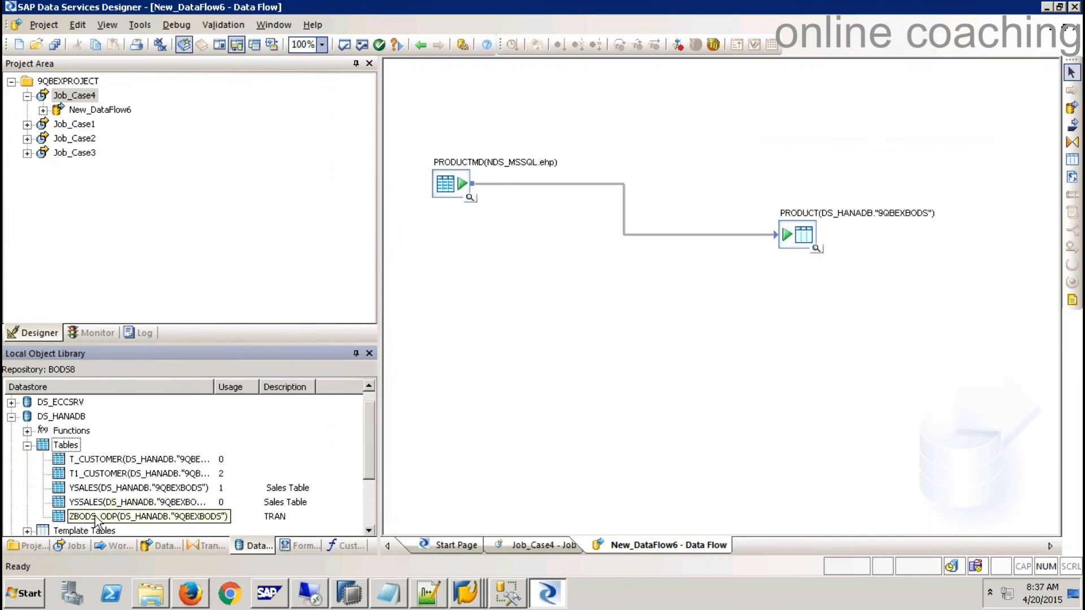
{"action": "left_click_drag", "start_coordinate": [96, 502], "coordinate": [457, 320]}
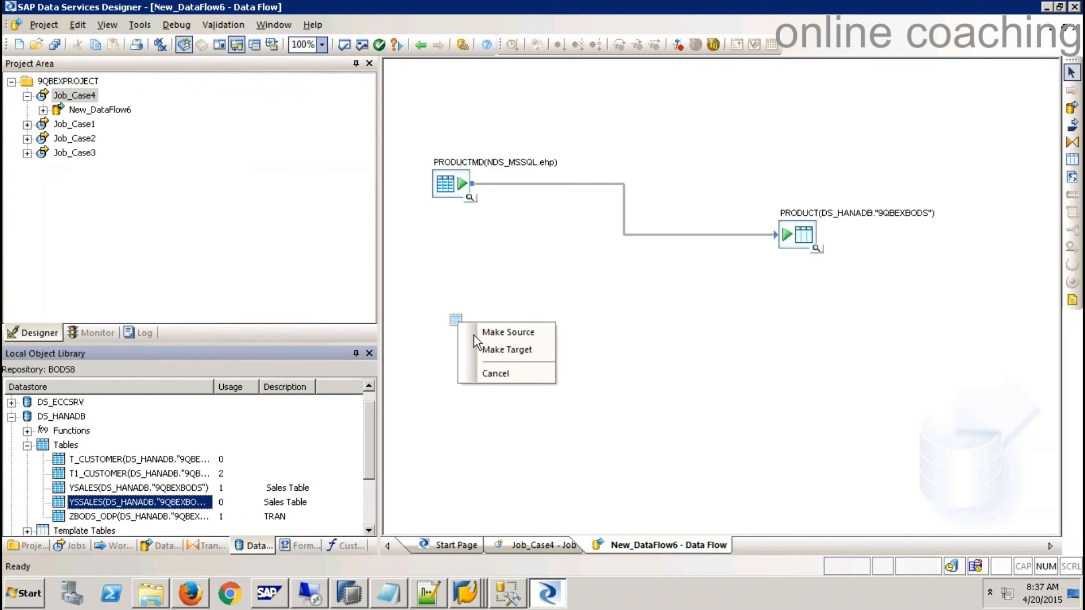
{"action": "left_click", "coordinate": [519, 333]}
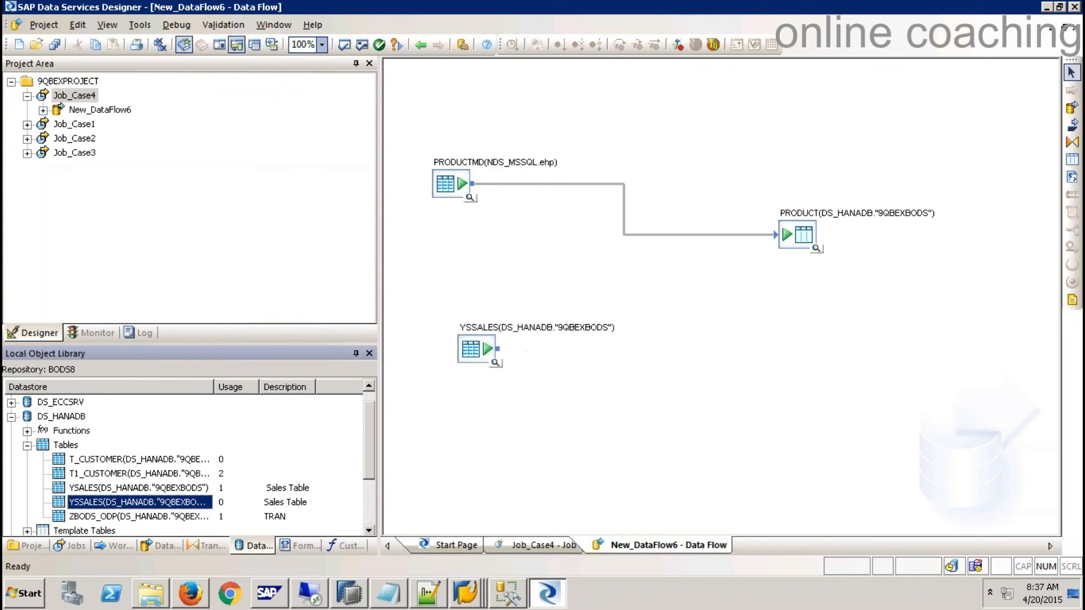
{"action": "left_click_drag", "start_coordinate": [422, 306], "coordinate": [551, 403]}
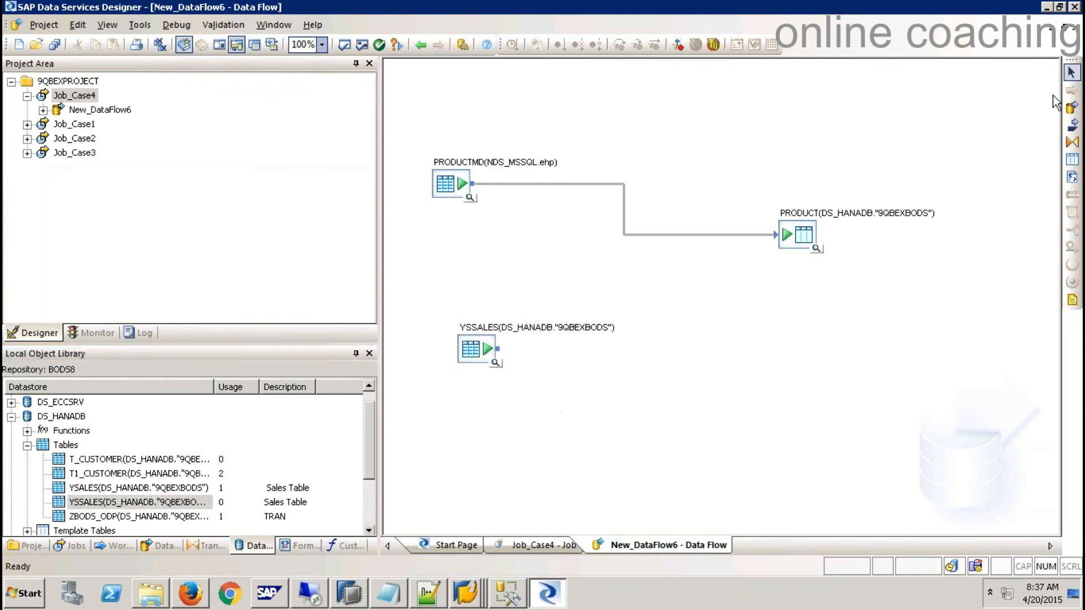
{"action": "left_click", "coordinate": [1076, 28]}
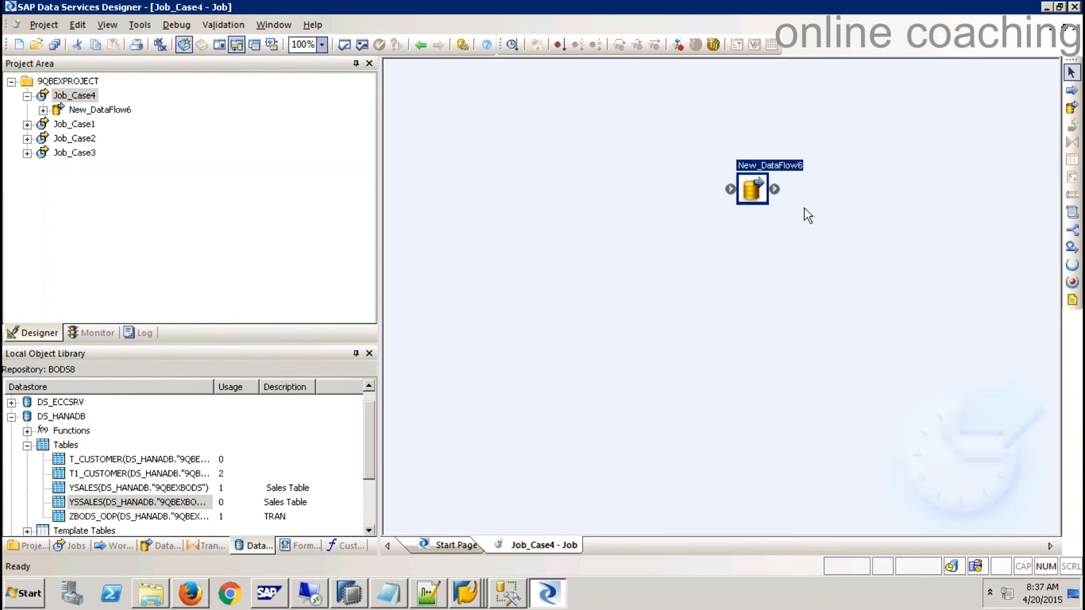
{"action": "left_click", "coordinate": [1064, 29]}
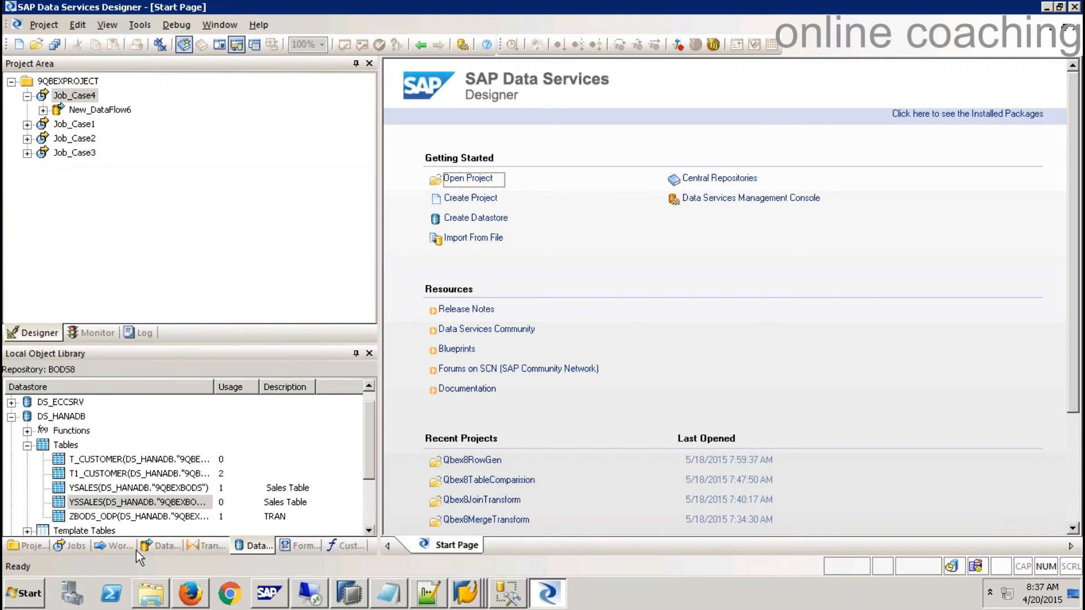
- Open the McA_Pilot_Project_XBRL_Version_7_1 project and its data flow diagram
{"action": "left_click", "coordinate": [23, 546]}
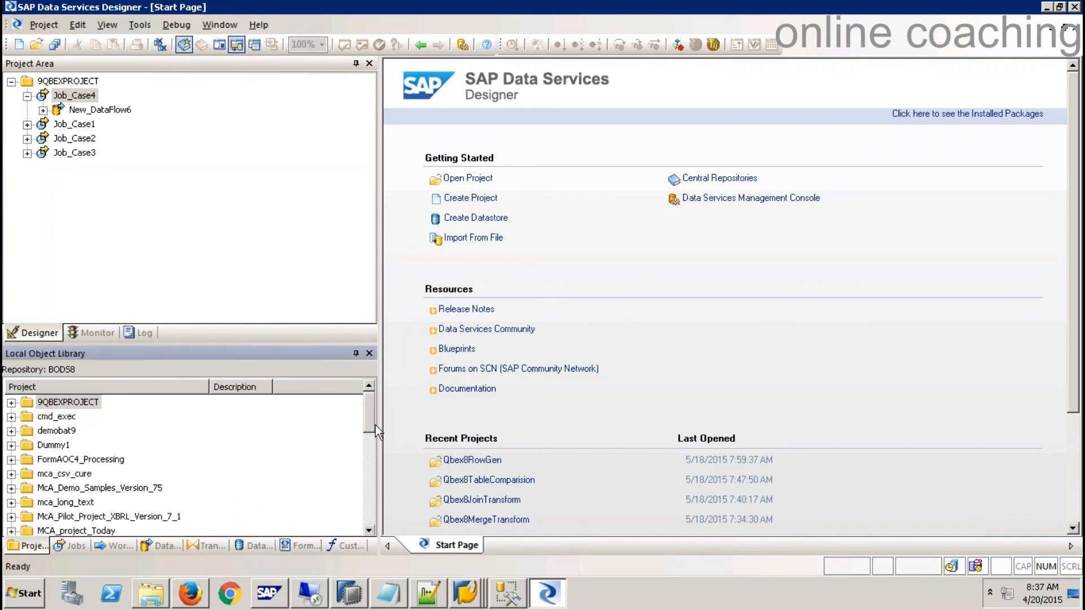
{"action": "left_click_drag", "start_coordinate": [371, 412], "coordinate": [358, 433]}
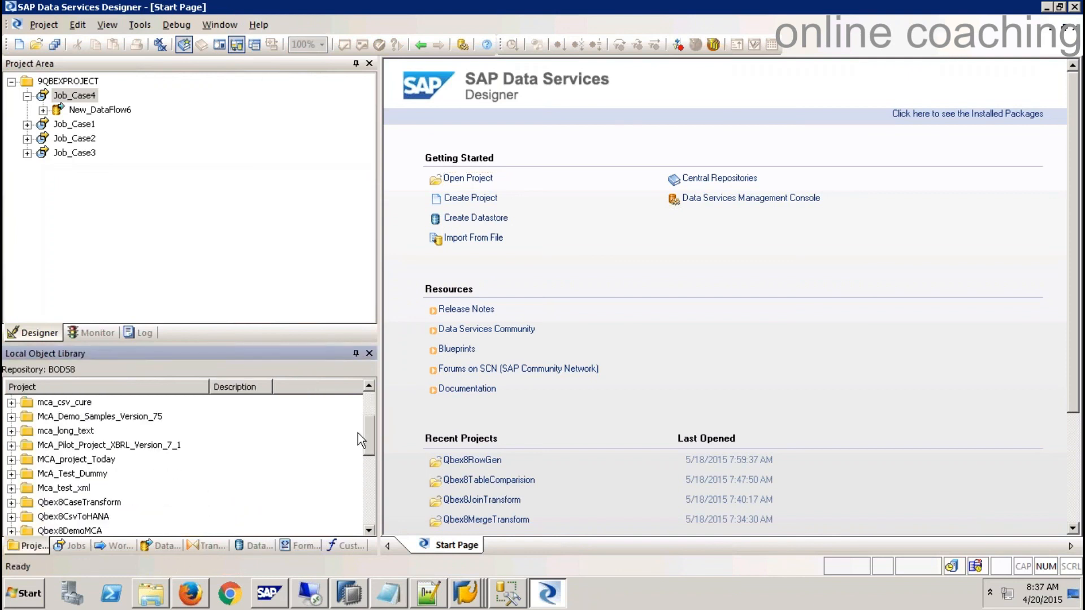
{"action": "right_click", "coordinate": [137, 446]}
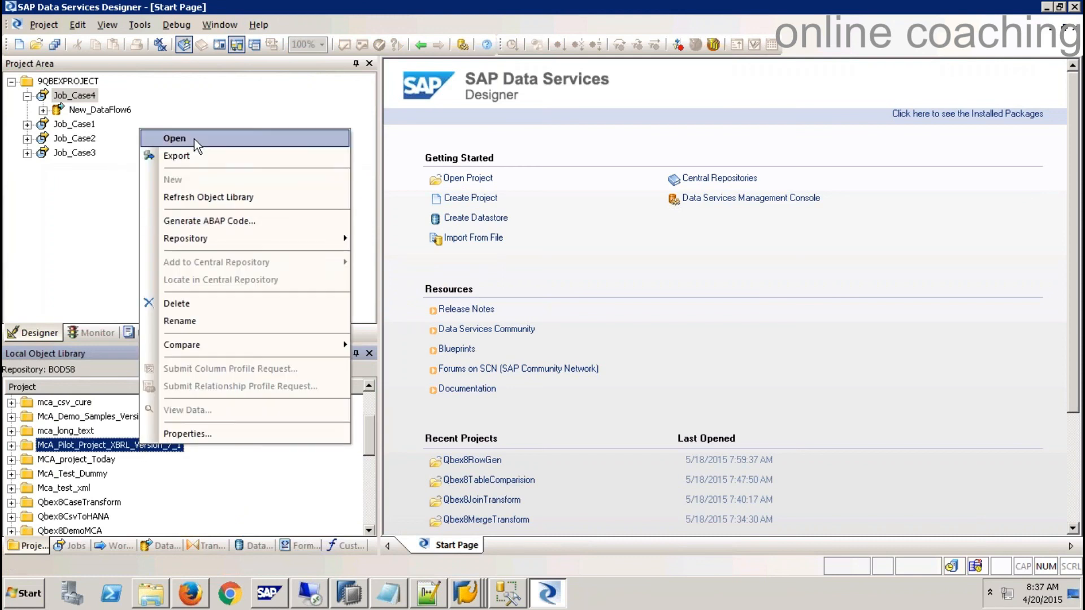
{"action": "left_click", "coordinate": [194, 138]}
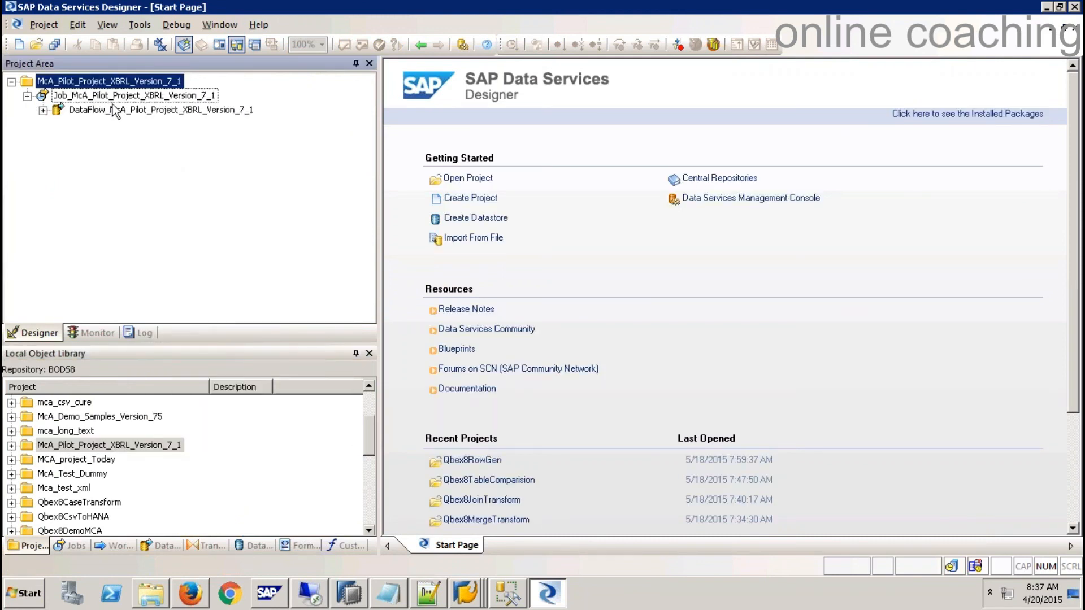
{"action": "left_click", "coordinate": [116, 111]}
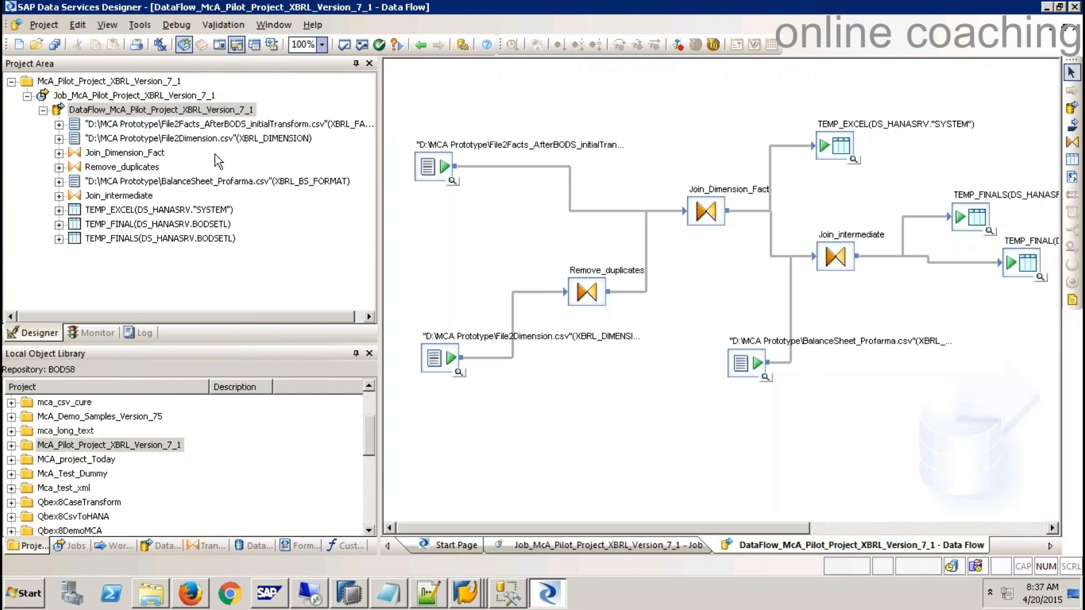
- Inspect File2Dimension, Remove_duplicates, Join_Dimension_Fact and Join_intermediate, then close the data flow
{"action": "left_click", "coordinate": [432, 166]}
{"action": "left_click", "coordinate": [450, 360]}
{"action": "left_click", "coordinate": [590, 298]}
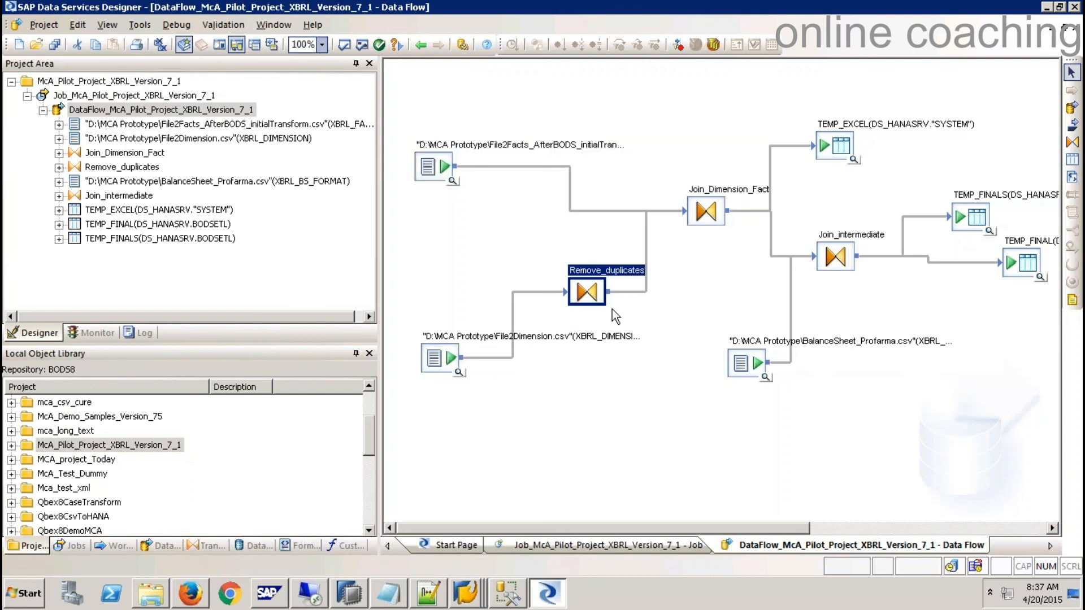
{"action": "left_click", "coordinate": [706, 213]}
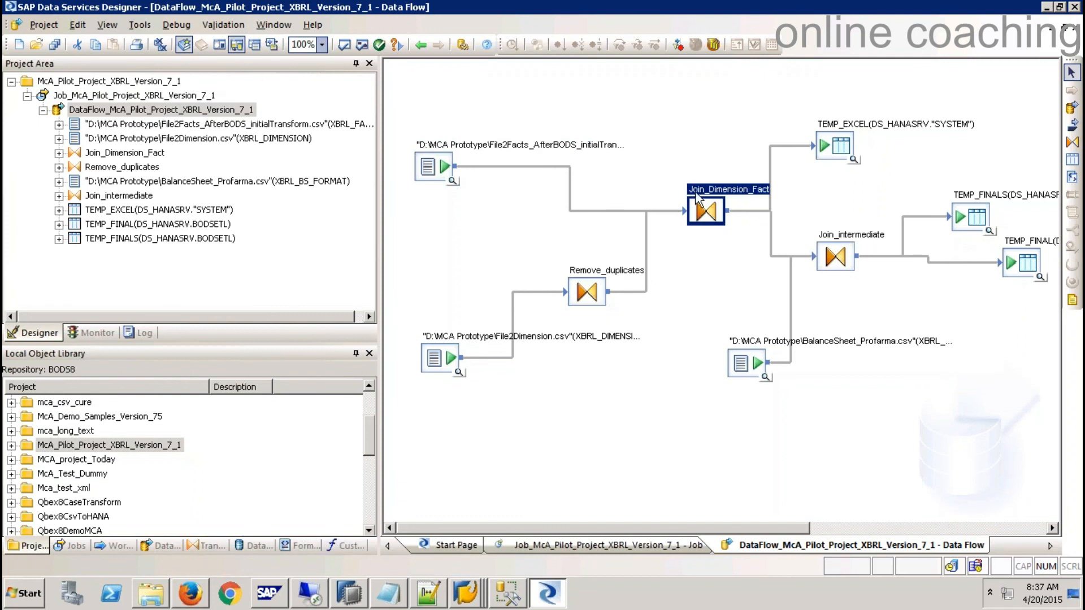
{"action": "left_click", "coordinate": [851, 263]}
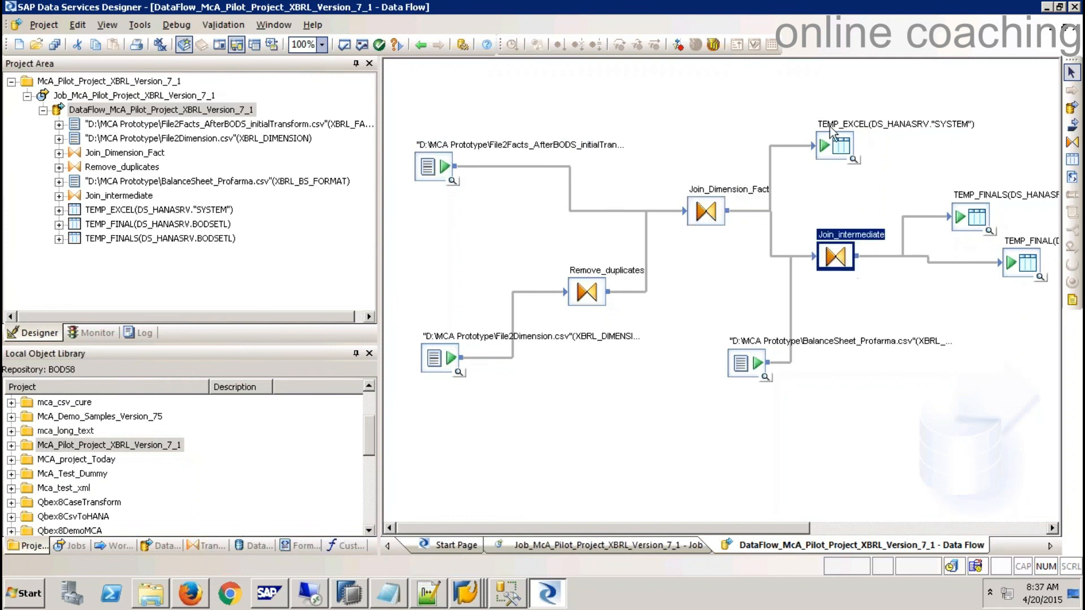
{"action": "left_click_drag", "start_coordinate": [817, 530], "coordinate": [890, 458]}
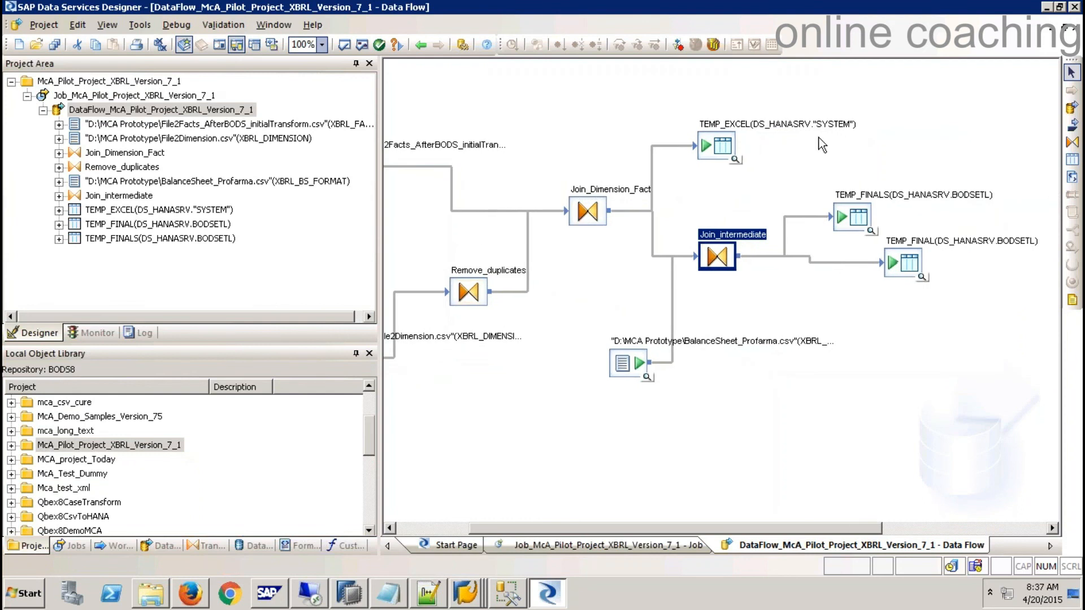
{"action": "left_click", "coordinate": [1073, 28]}
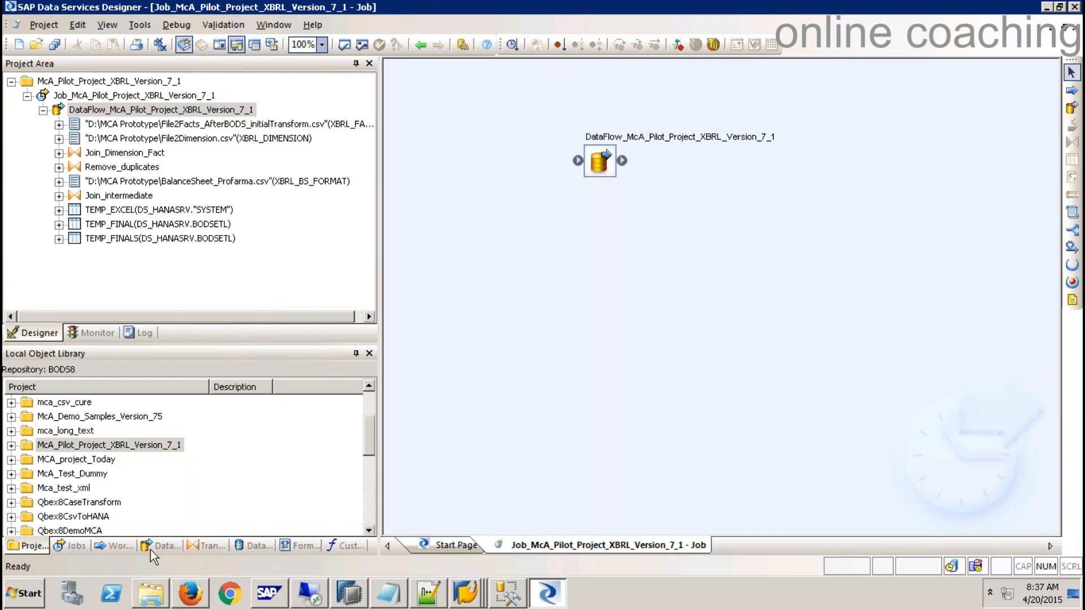
- Show the Local Object Library's Transforms categories, then return focus to the local computer
{"action": "left_click", "coordinate": [191, 545]}
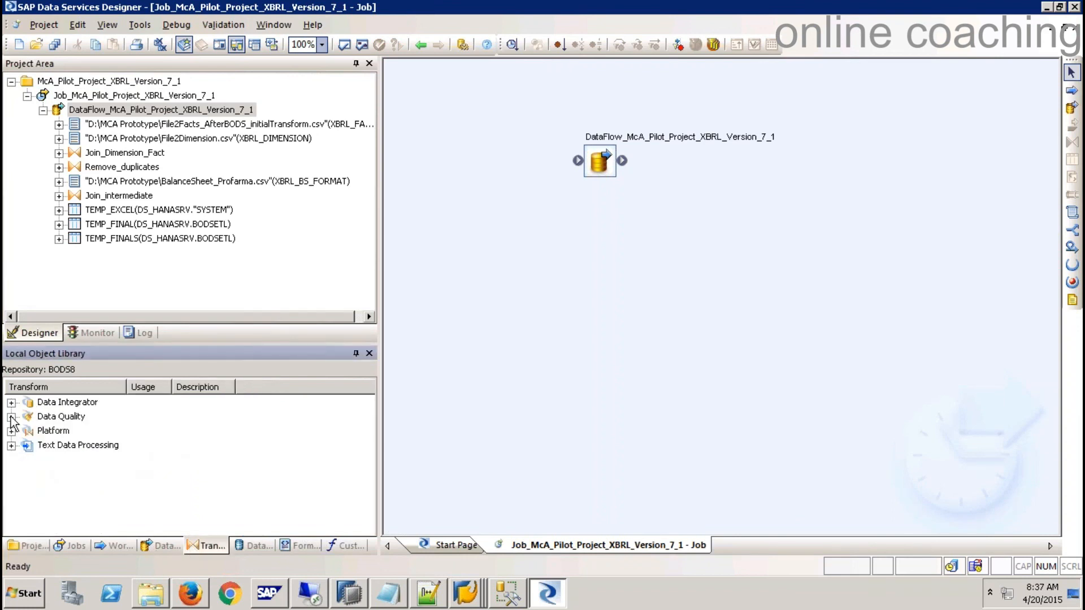
{"action": "mouse_move", "coordinate": [858, 1]}
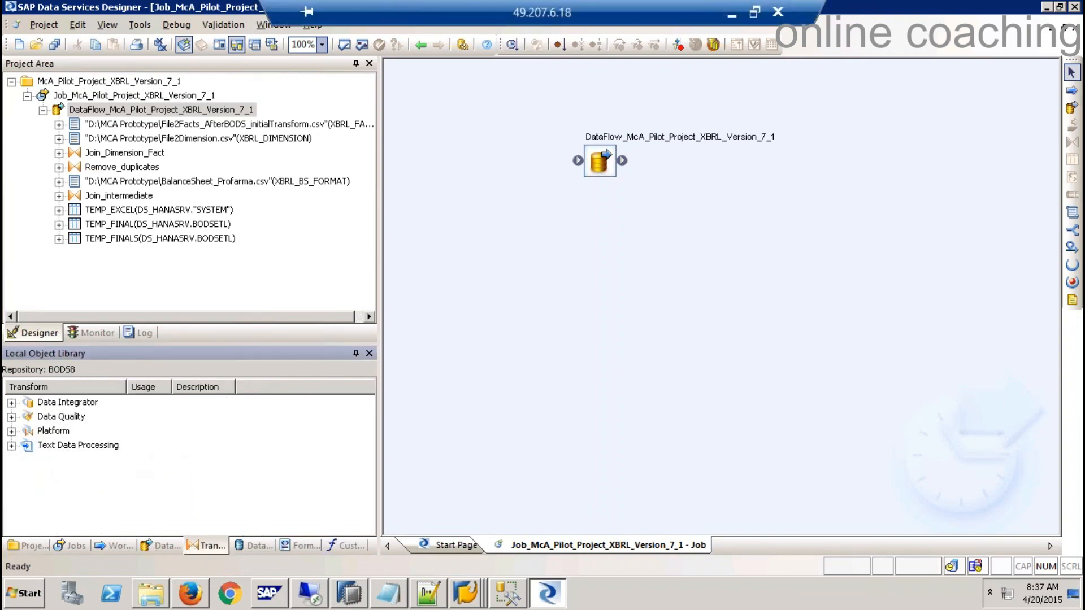
{"action": "left_click", "coordinate": [490, 17]}
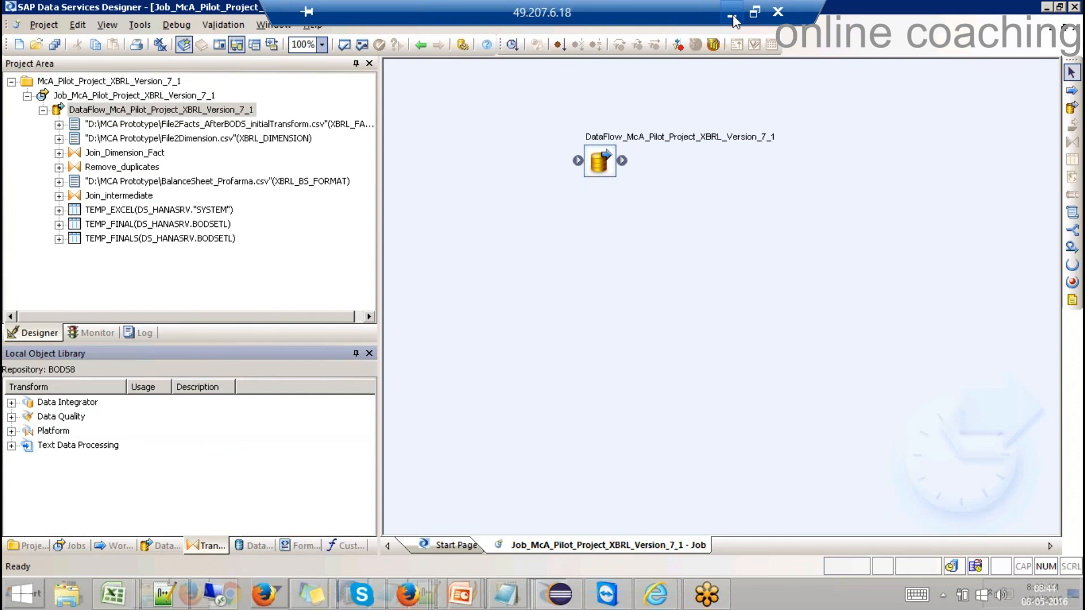
- Minimise the remote desktop and pause BODS Tutorial 001 in the Learning SAP Data Services playlist
{"action": "left_click", "coordinate": [733, 21]}
{"action": "scroll", "coordinate": [1033, 293], "scroll_direction": "down", "scroll_amount": 4}
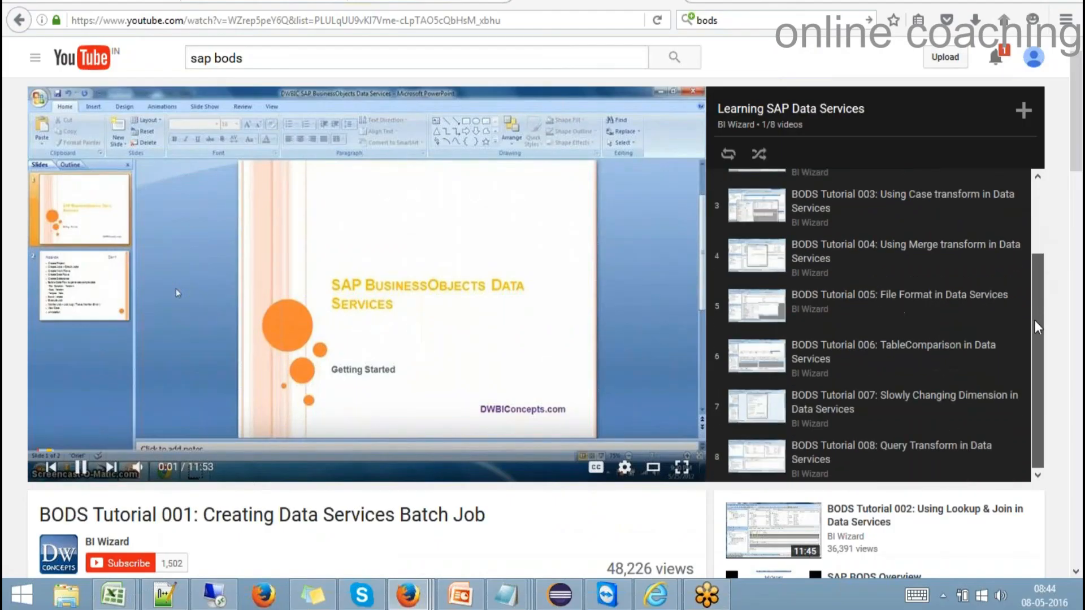
{"action": "left_click", "coordinate": [81, 466]}
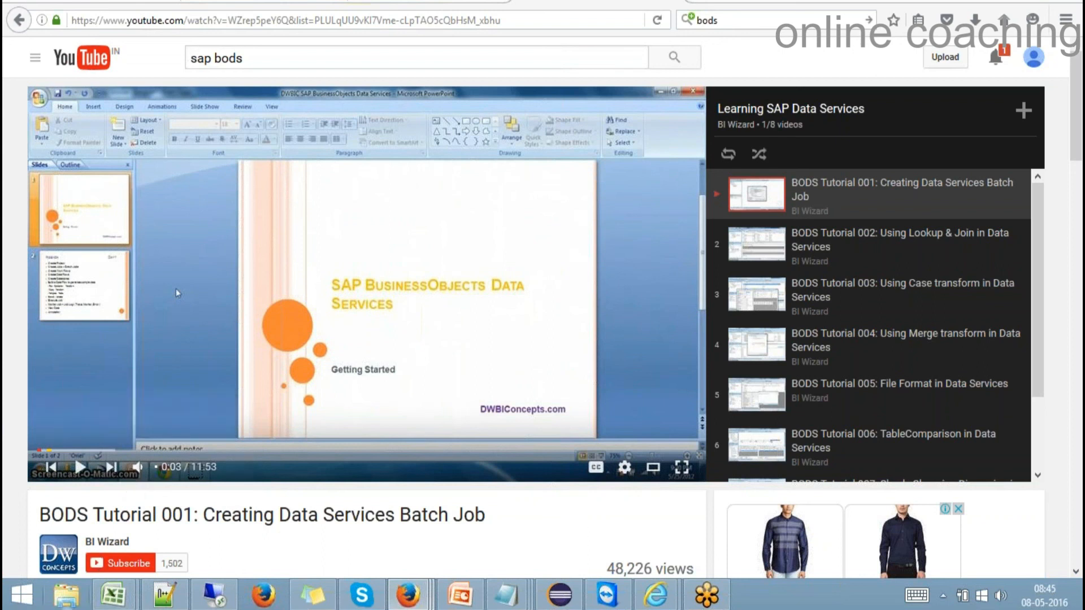
- Browse E:\Files from OLD System\...\Open SAP\Hana Class Decks\Data Provisioning and open the SAP Data Services 4.x Cookbook PDF
{"action": "left_click", "coordinate": [84, 582]}
{"action": "left_click", "coordinate": [428, 236]}
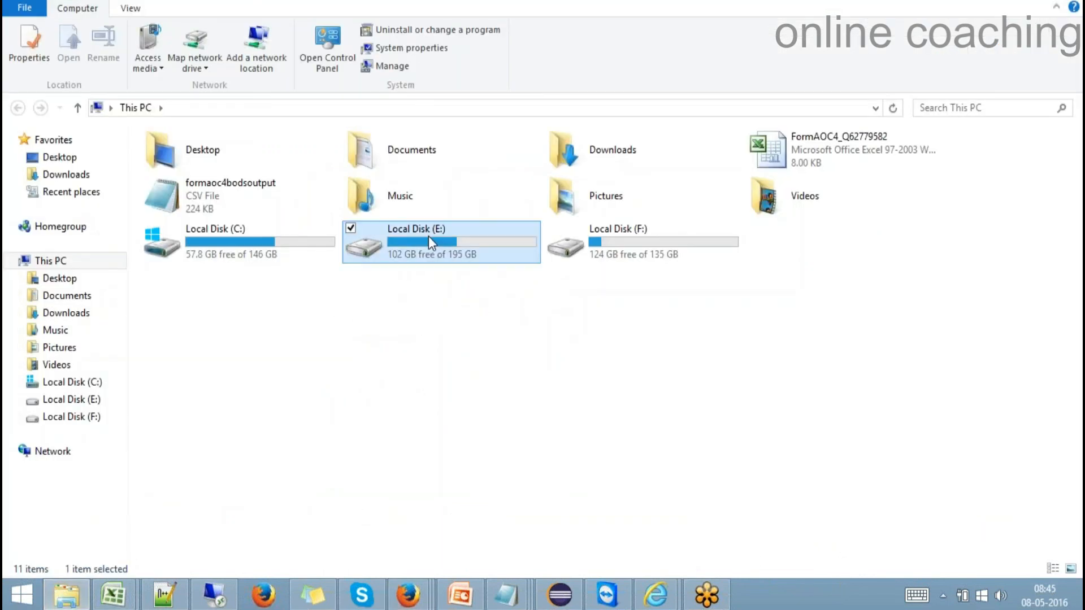
{"action": "double_click", "coordinate": [428, 236]}
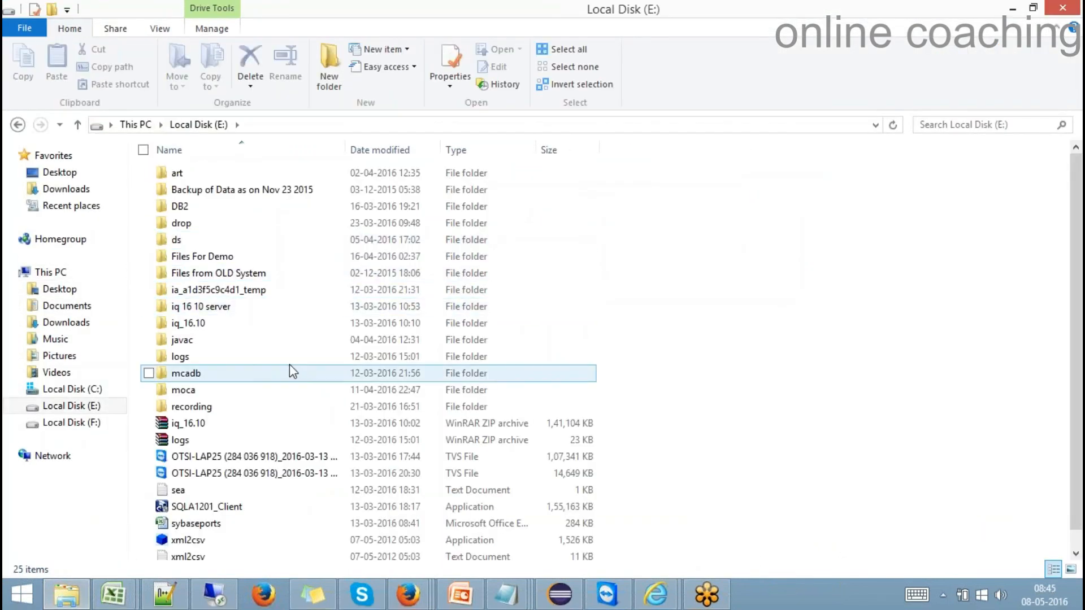
{"action": "double_click", "coordinate": [243, 276]}
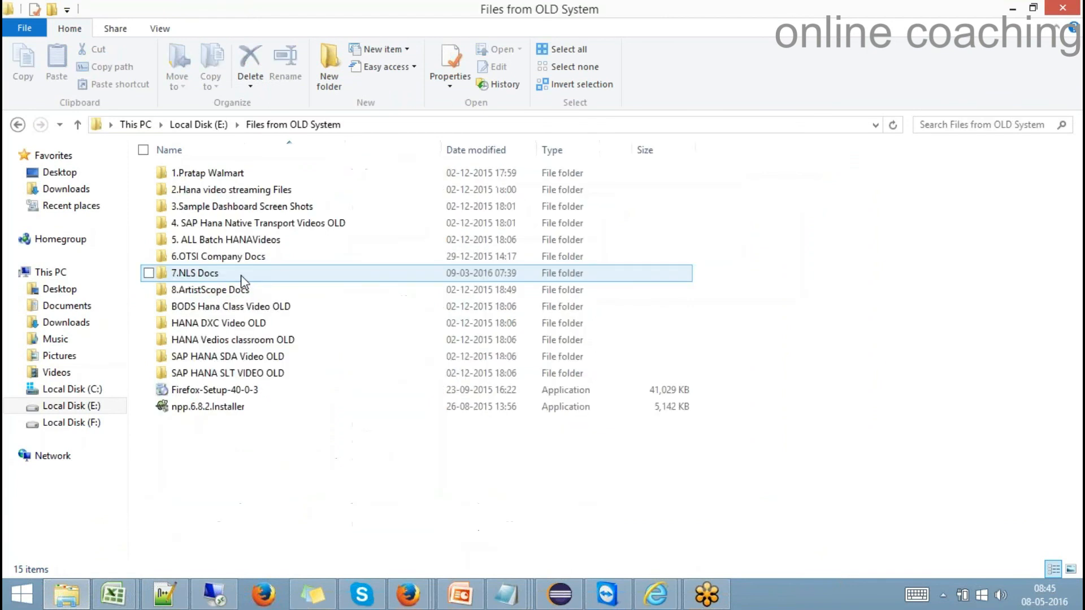
{"action": "left_click", "coordinate": [215, 175]}
{"action": "double_click", "coordinate": [213, 174]}
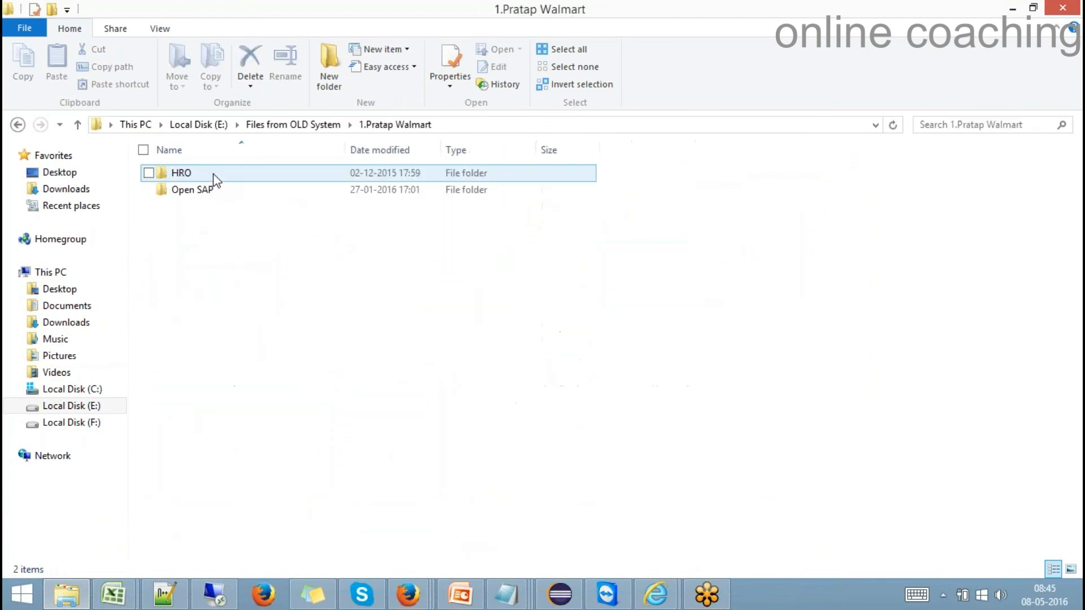
{"action": "left_click", "coordinate": [201, 192]}
{"action": "double_click", "coordinate": [201, 191]}
{"action": "double_click", "coordinate": [225, 195]}
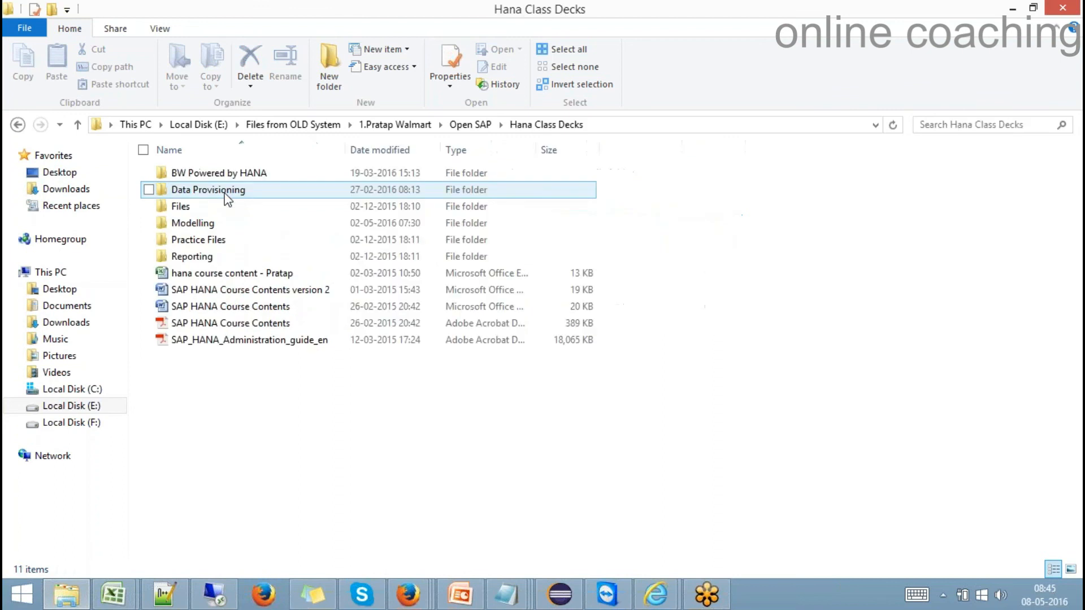
{"action": "double_click", "coordinate": [212, 192]}
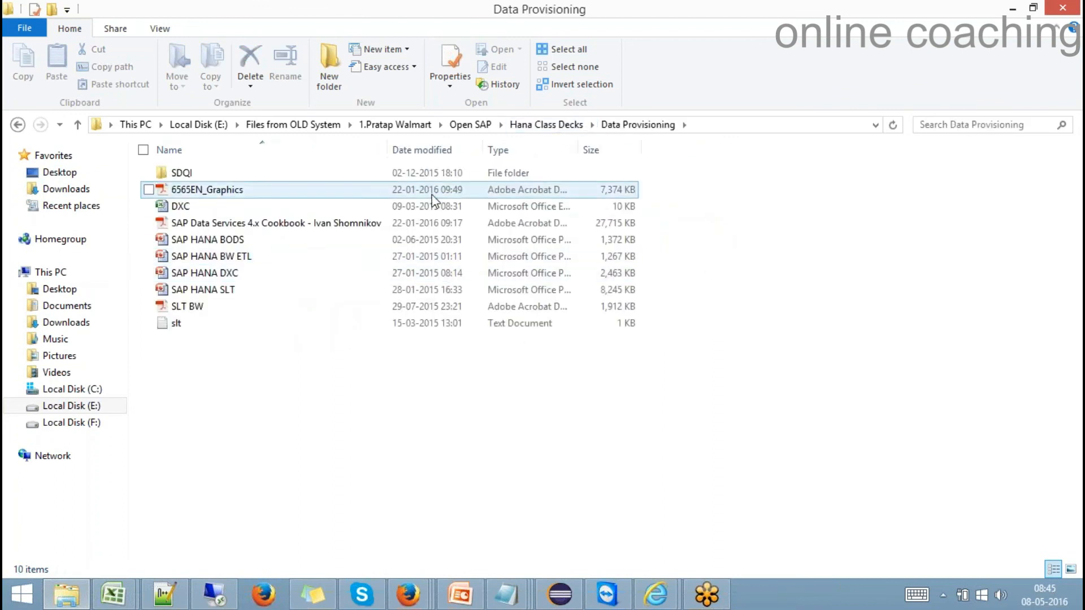
{"action": "double_click", "coordinate": [243, 223]}
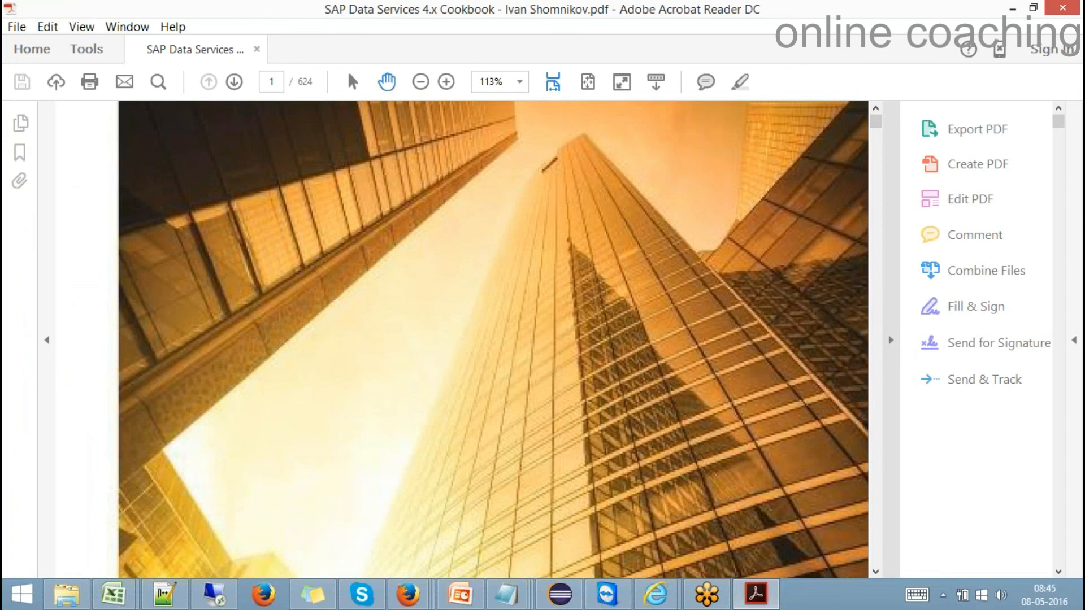
- Hide the right Tools pane and set the cookbook zoom to 100%
{"action": "left_click", "coordinate": [891, 344]}
{"action": "scroll", "coordinate": [749, 371], "scroll_direction": "down", "scroll_amount": 5}
{"action": "scroll", "coordinate": [749, 372], "scroll_direction": "down", "scroll_amount": 6}
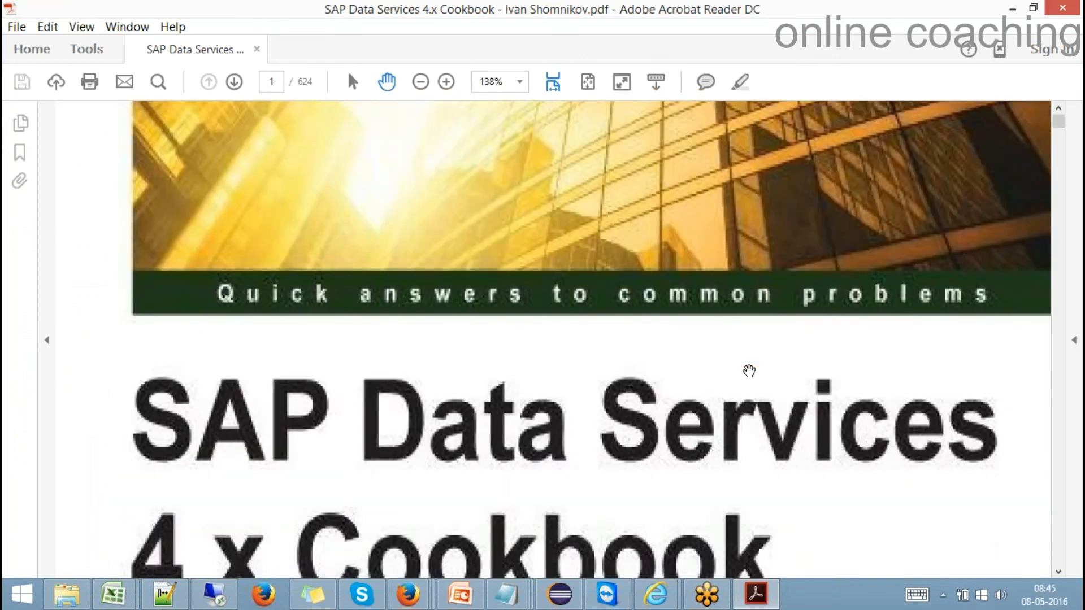
{"action": "left_click", "coordinate": [520, 82]}
{"action": "left_click", "coordinate": [568, 200]}
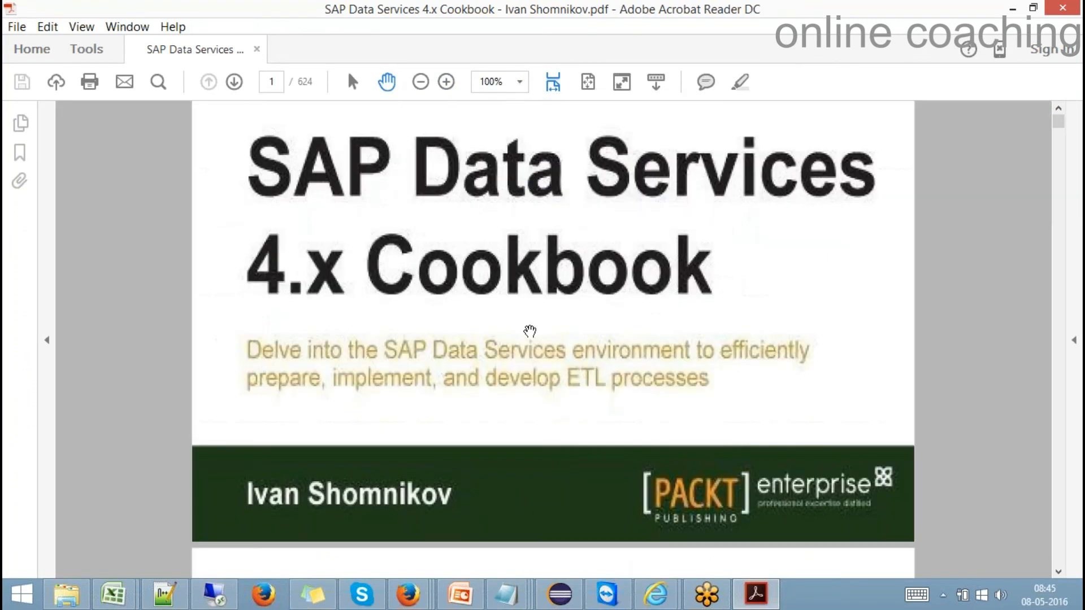
- Scroll through the table of contents to page 6, showing recipes like Creating a source data object
{"action": "scroll", "coordinate": [527, 327], "scroll_direction": "up", "scroll_amount": 5}
{"action": "scroll", "coordinate": [526, 326], "scroll_direction": "down", "scroll_amount": 15}
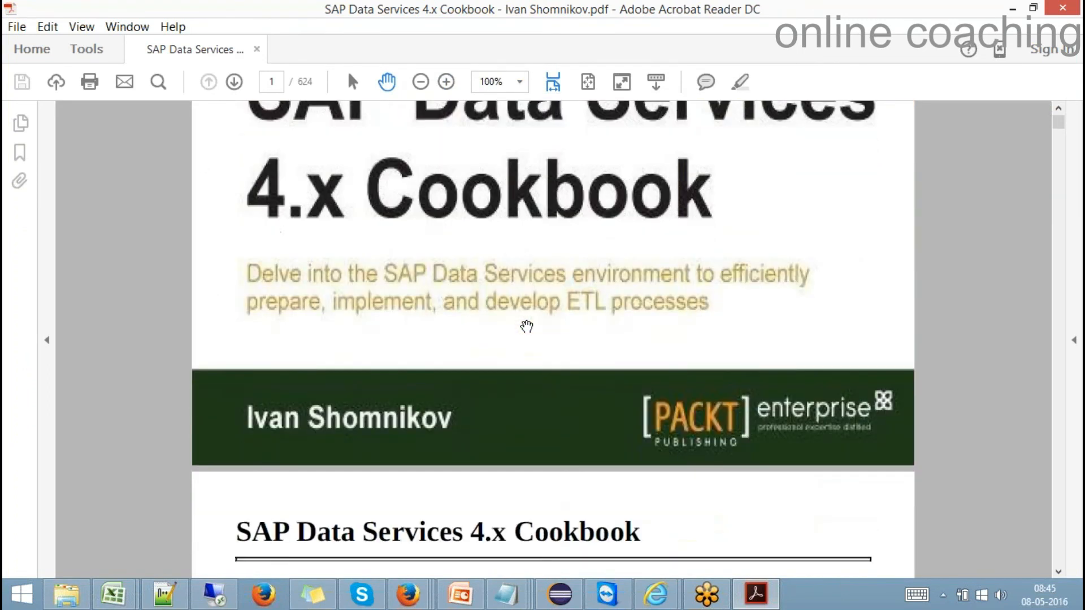
{"action": "scroll", "coordinate": [527, 327], "scroll_direction": "down", "scroll_amount": 15}
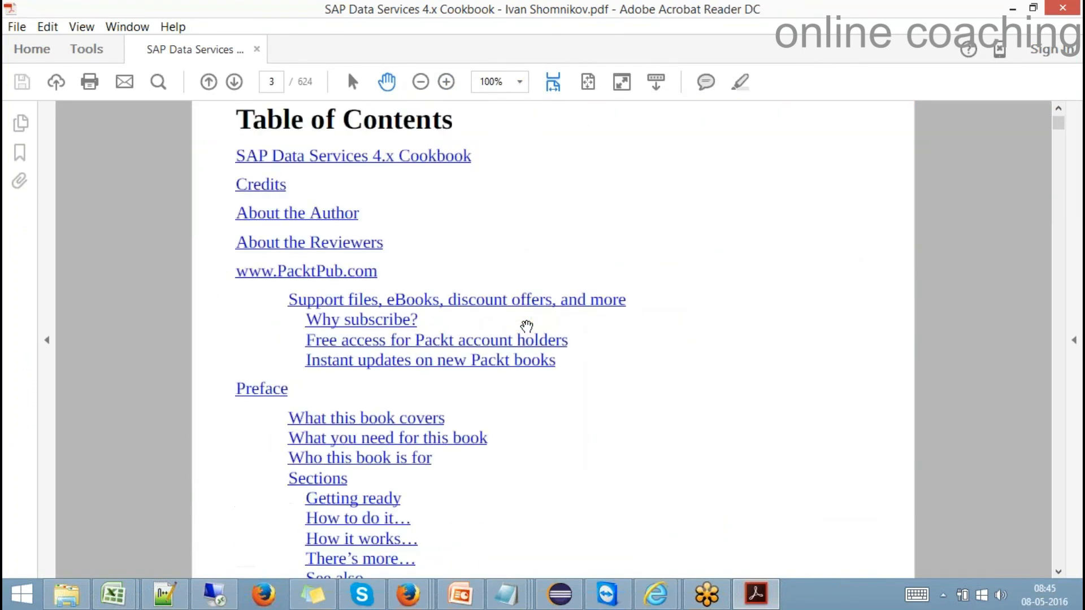
{"action": "scroll", "coordinate": [527, 326], "scroll_direction": "down", "scroll_amount": 15}
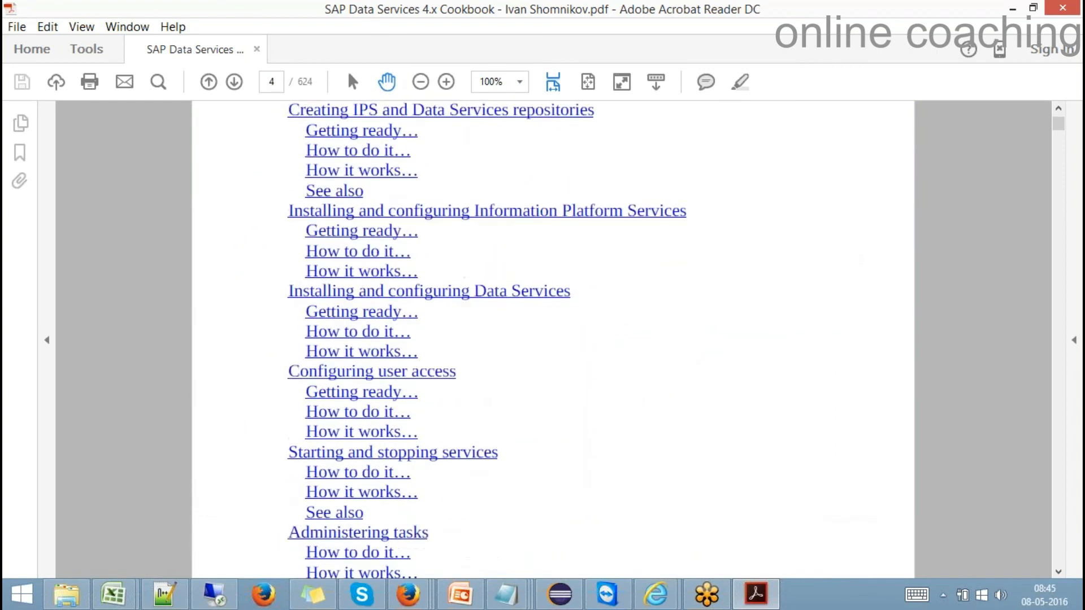
{"action": "scroll", "coordinate": [386, 251], "scroll_direction": "down", "scroll_amount": 10}
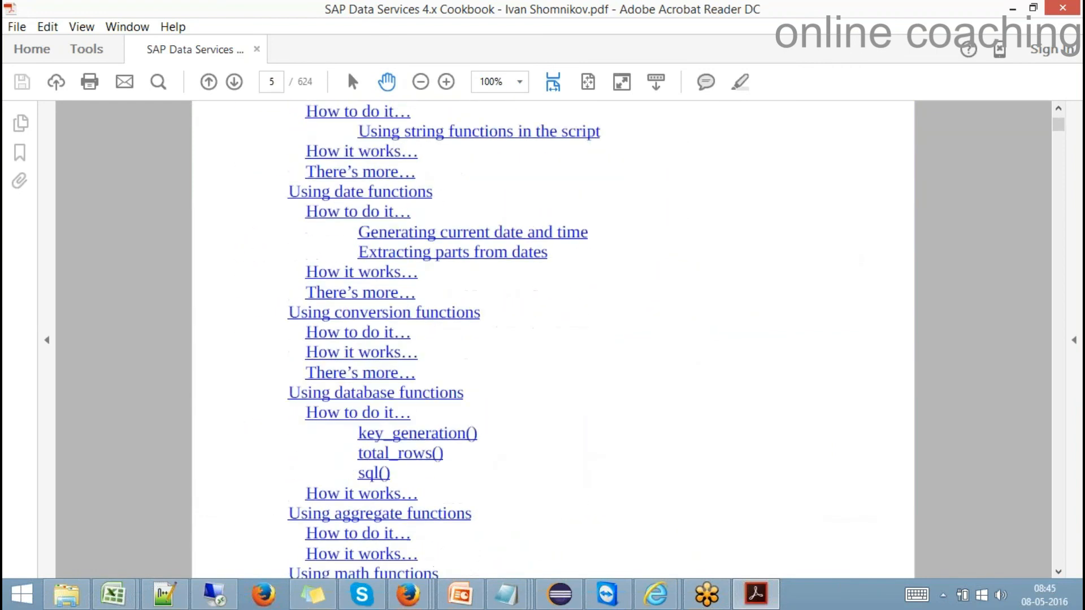
{"action": "scroll", "coordinate": [386, 251], "scroll_direction": "down", "scroll_amount": 4}
{"action": "scroll", "coordinate": [386, 251], "scroll_direction": "down", "scroll_amount": 12}
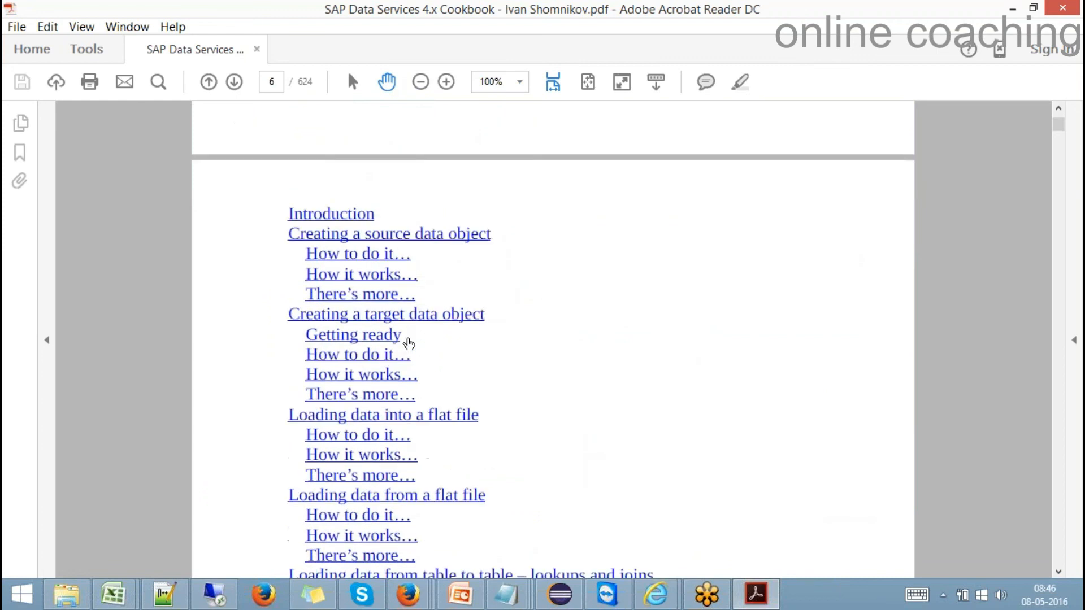
- Jump to page 324, the Export Confirmation step excluding the existing OLTP and DS_STAGE datastores
{"action": "left_click_drag", "start_coordinate": [1059, 126], "coordinate": [1046, 350]}
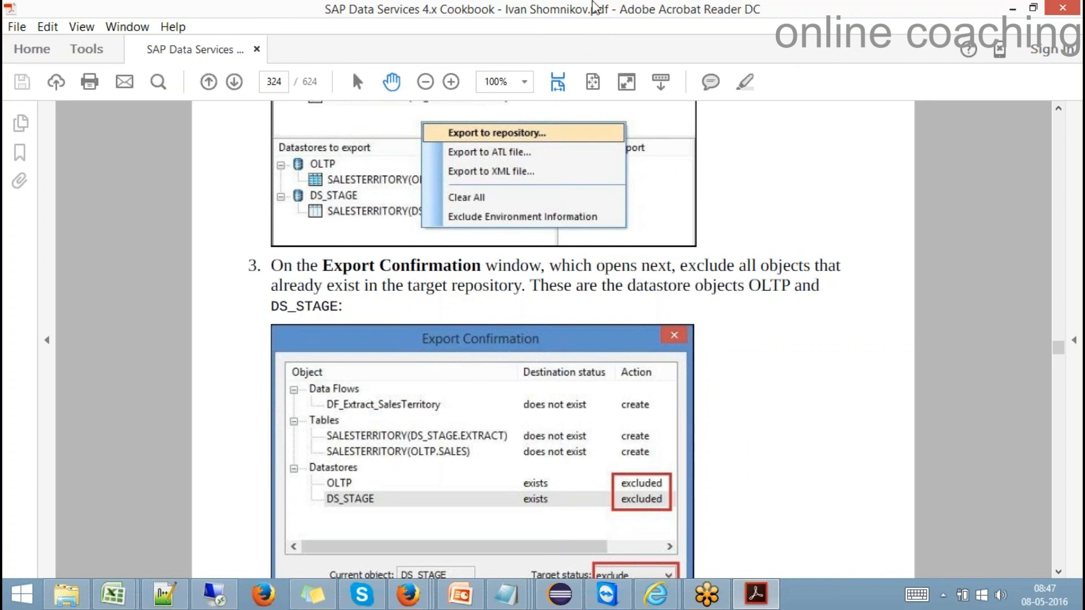
{"action": "left_click", "coordinate": [845, 14]}
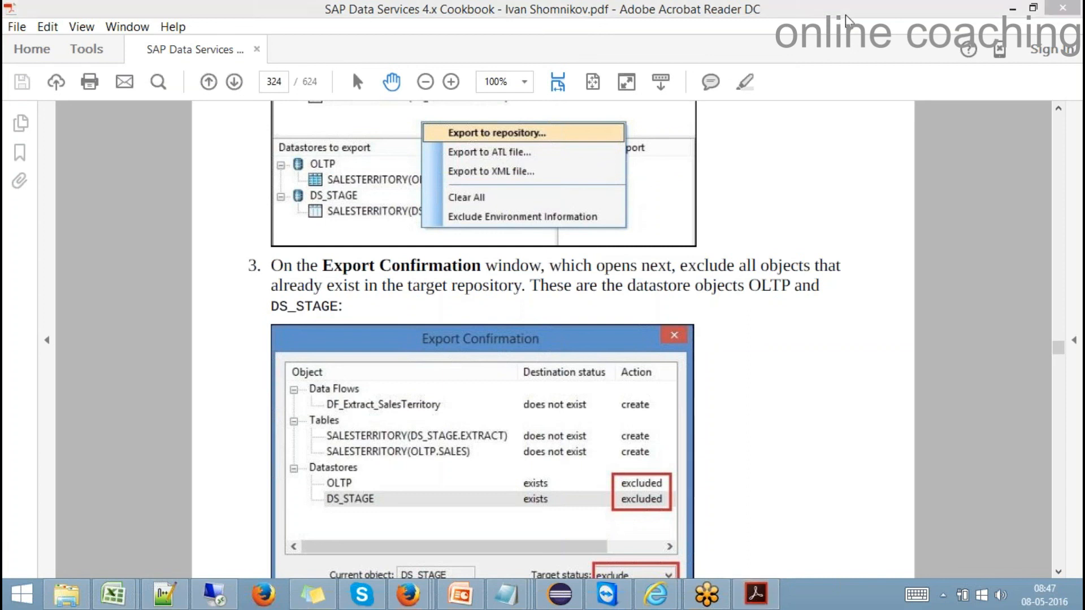